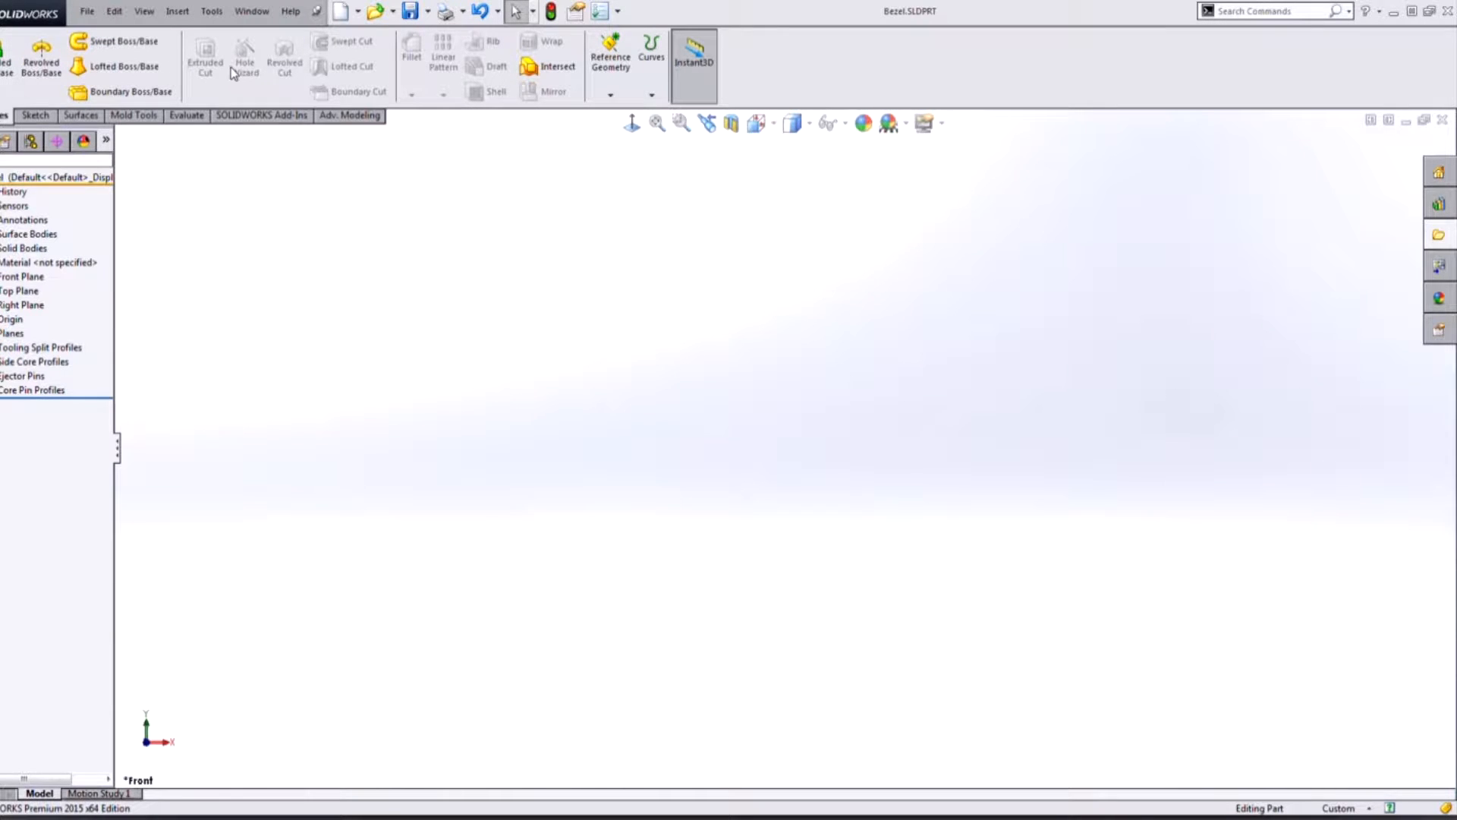
Start importing geometry from an IGES file and accept the import options for forming solids with file-specified units
scroll(233, 72, "down", 3)
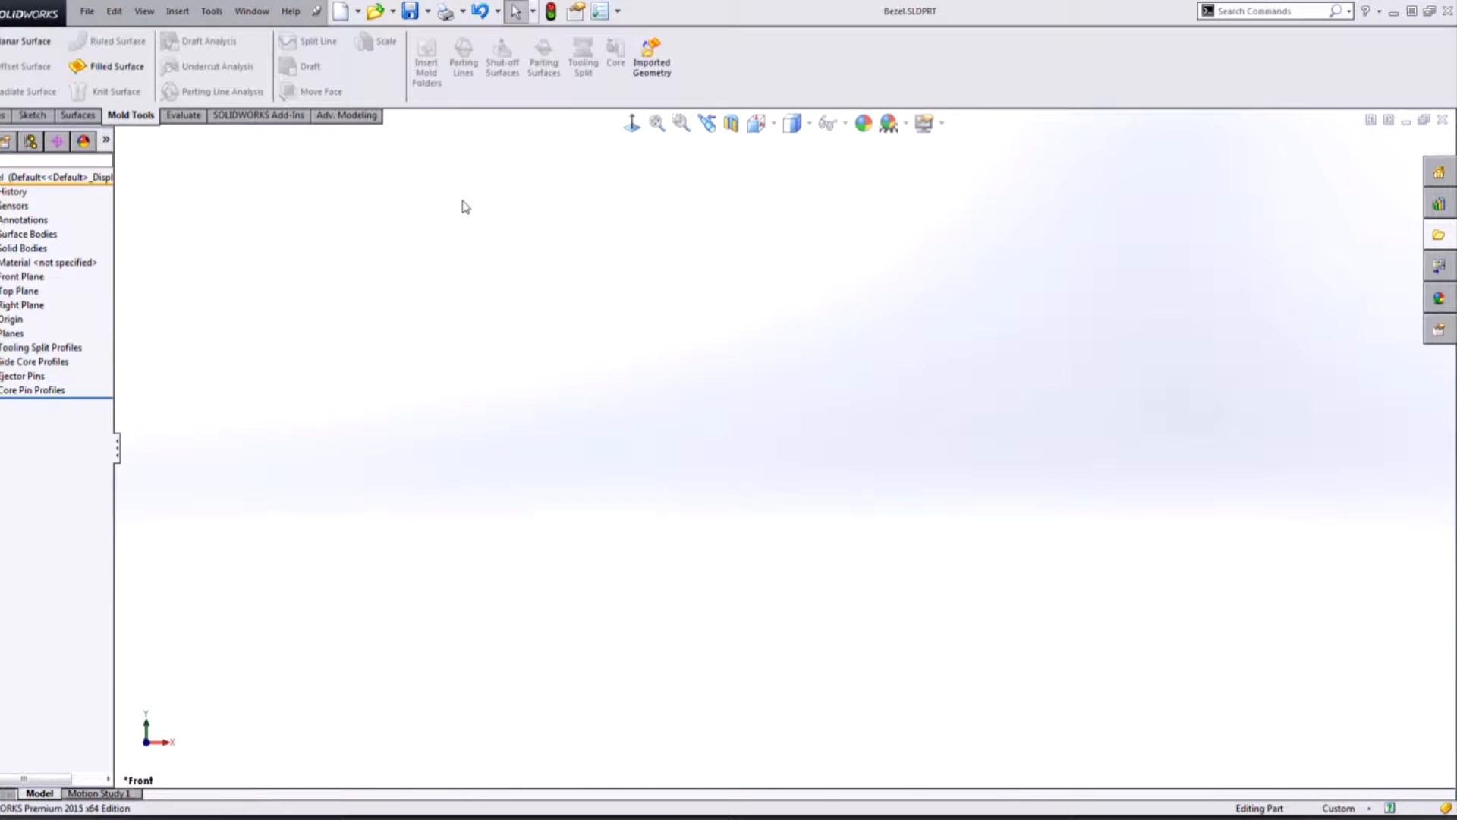
left_click(651, 73)
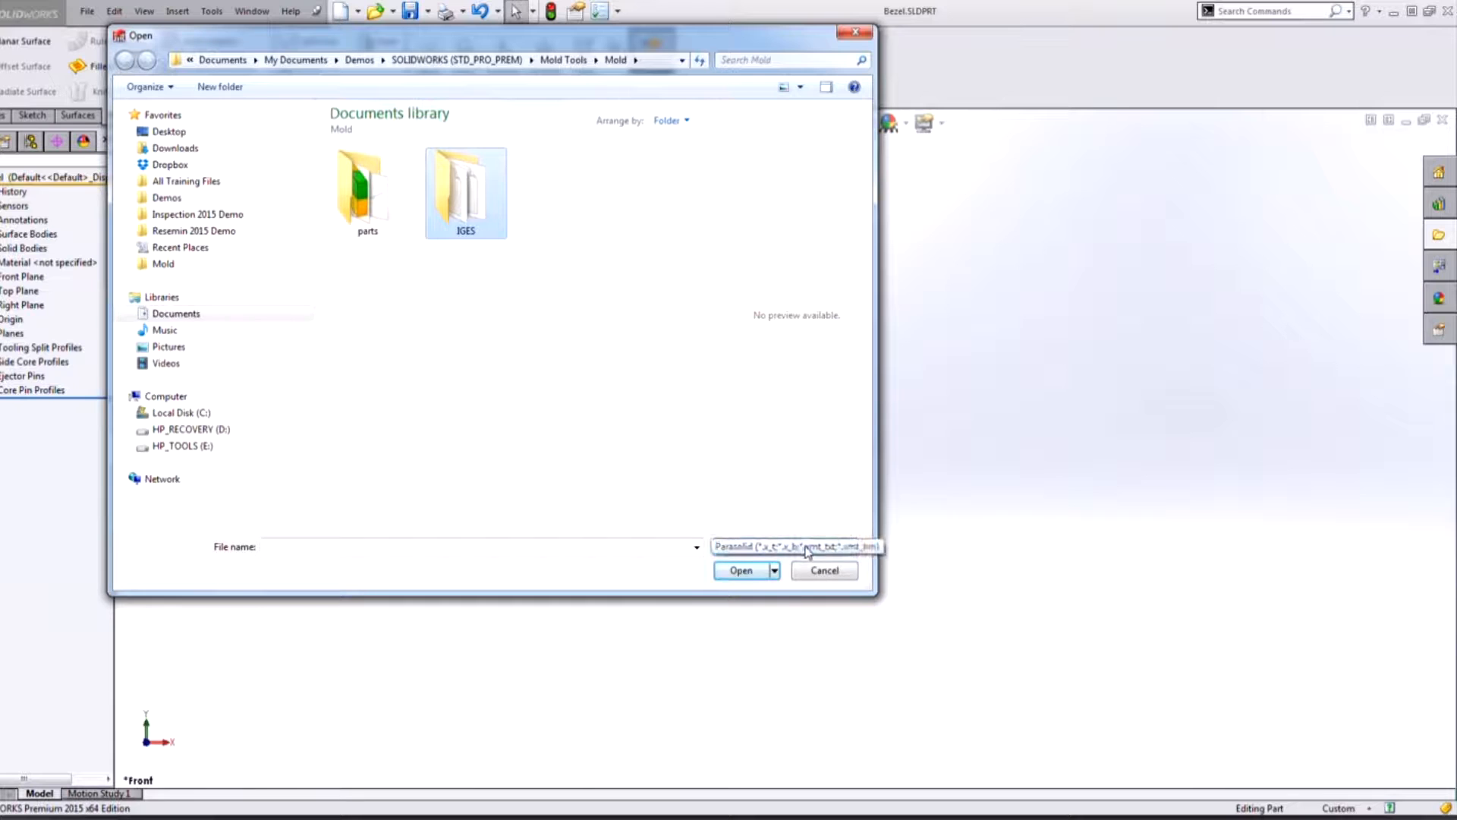
left_click(806, 548)
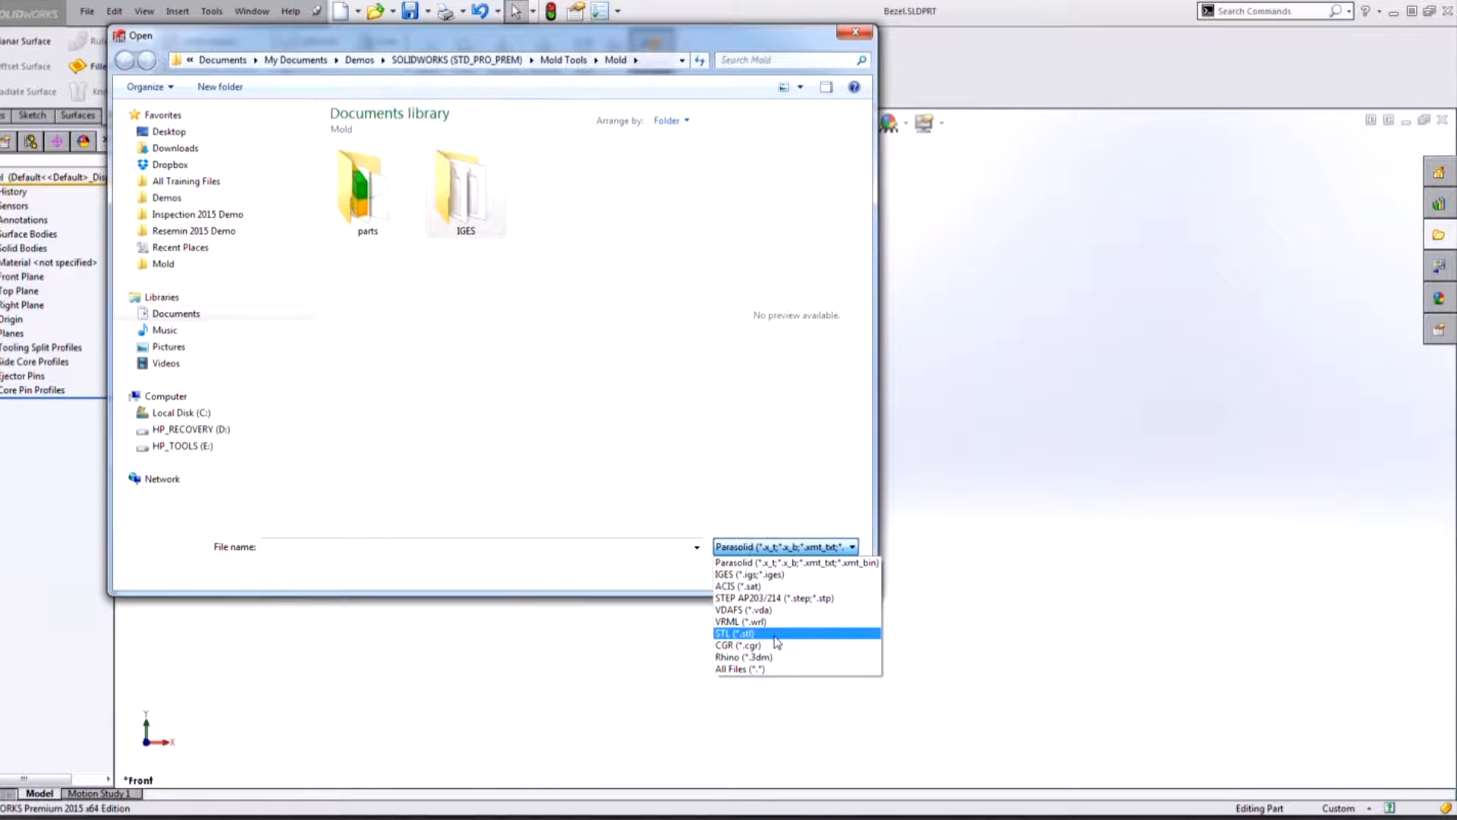
left_click(783, 576)
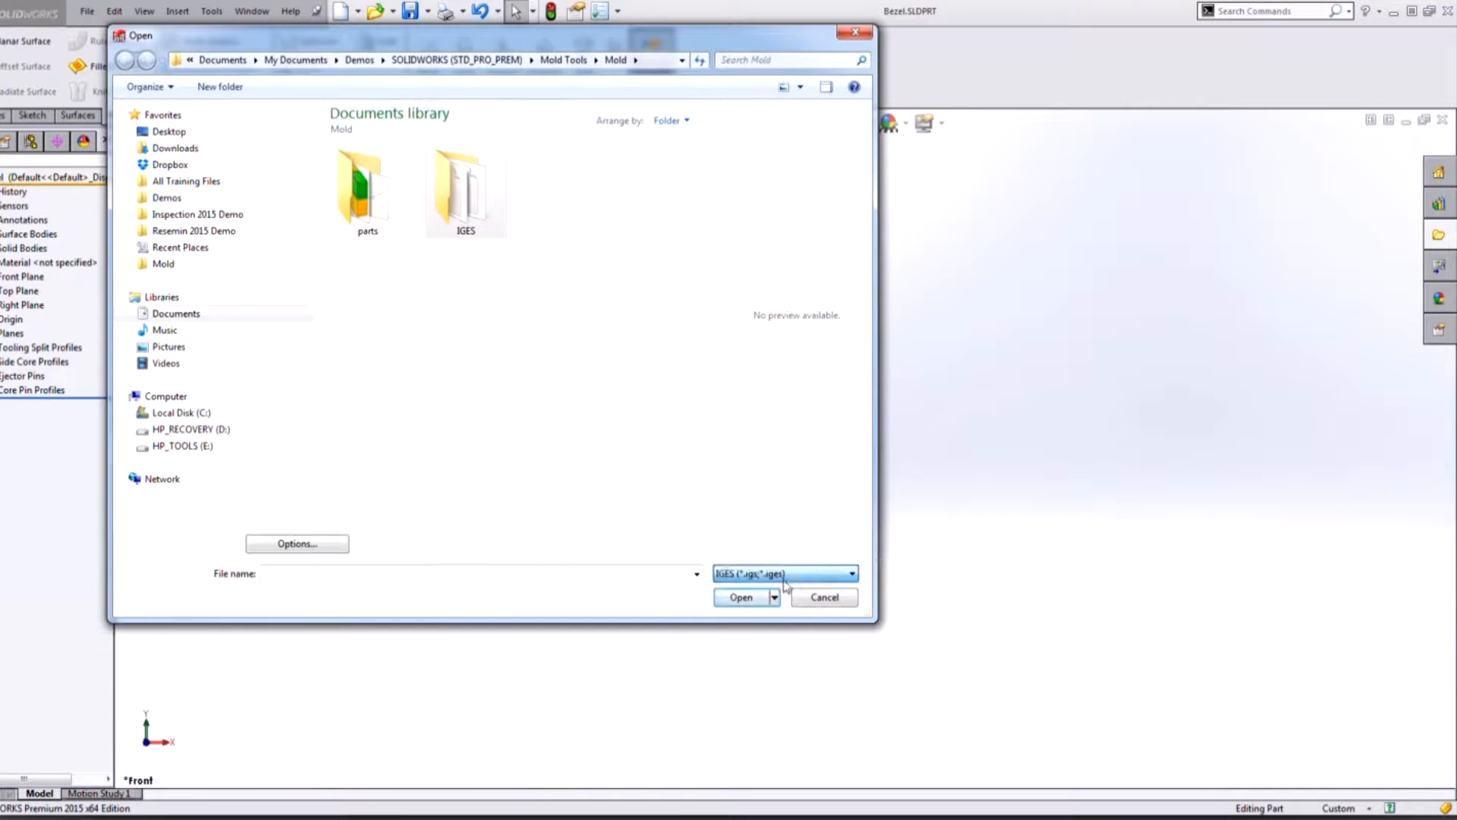
left_click(298, 544)
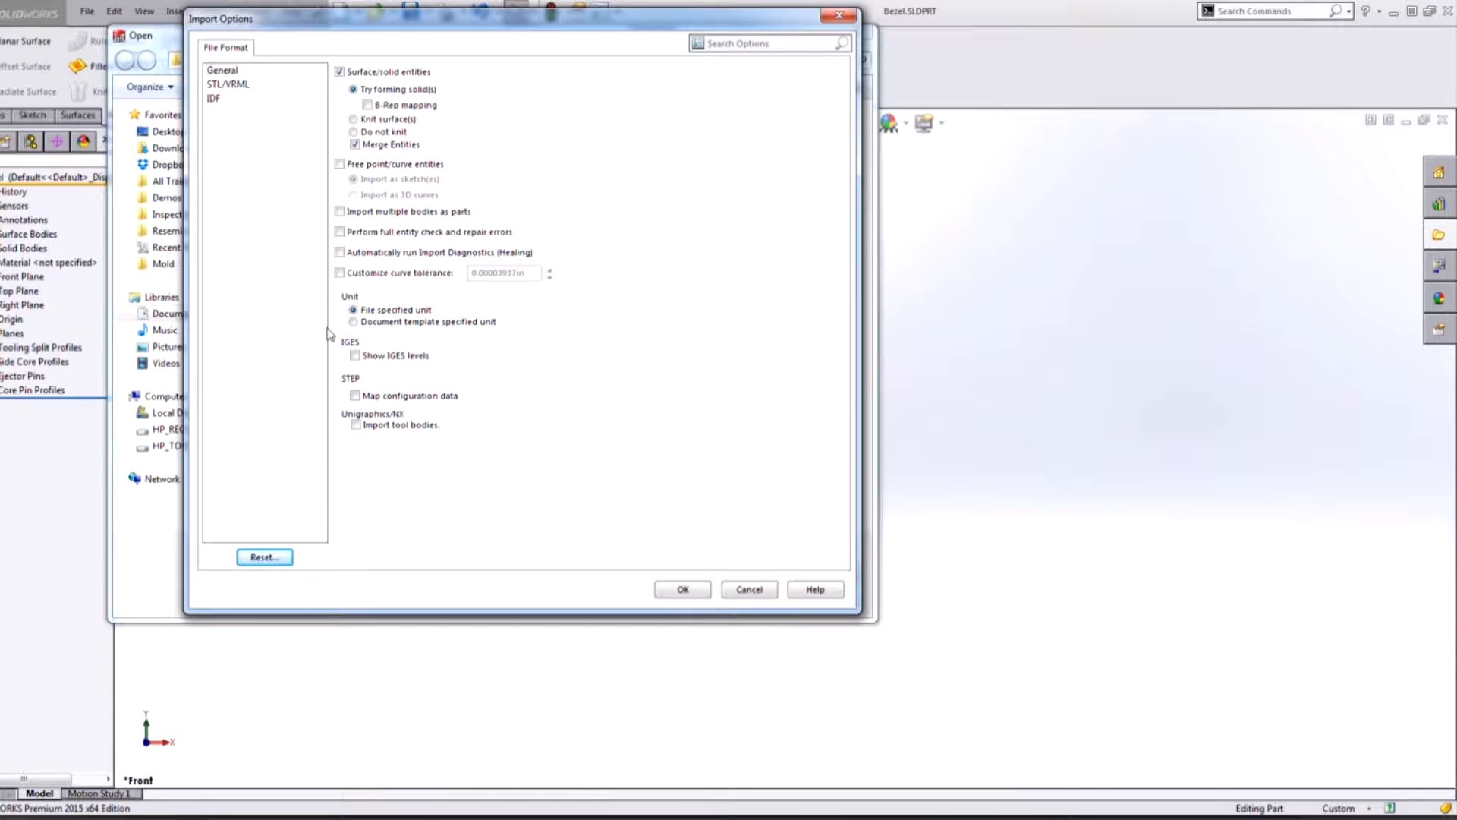
left_click(683, 589)
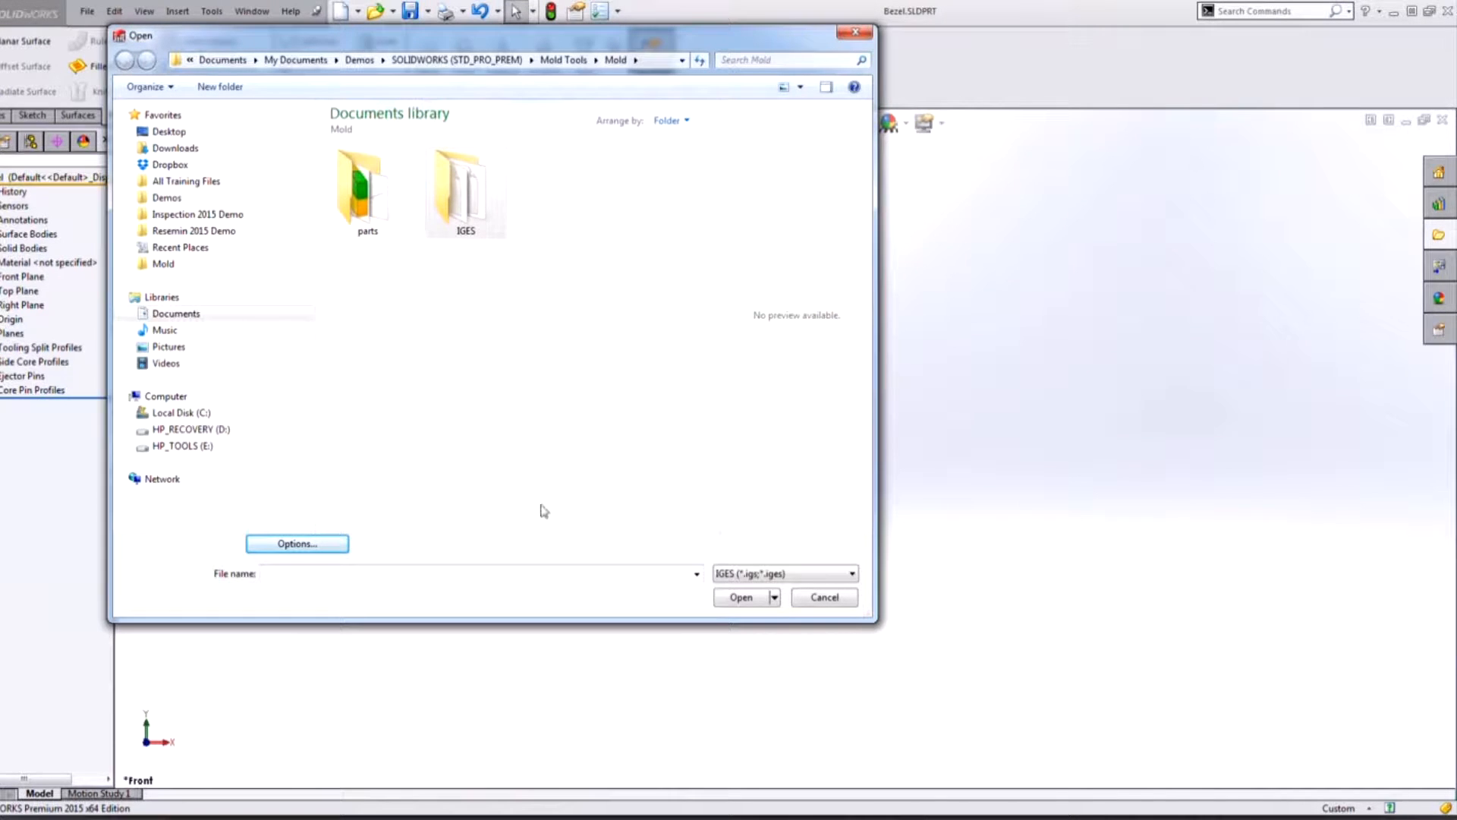
Import Door Handle Bezel (Rev A).igs from the IGES folder into the part
double_click(478, 205)
left_click(477, 199)
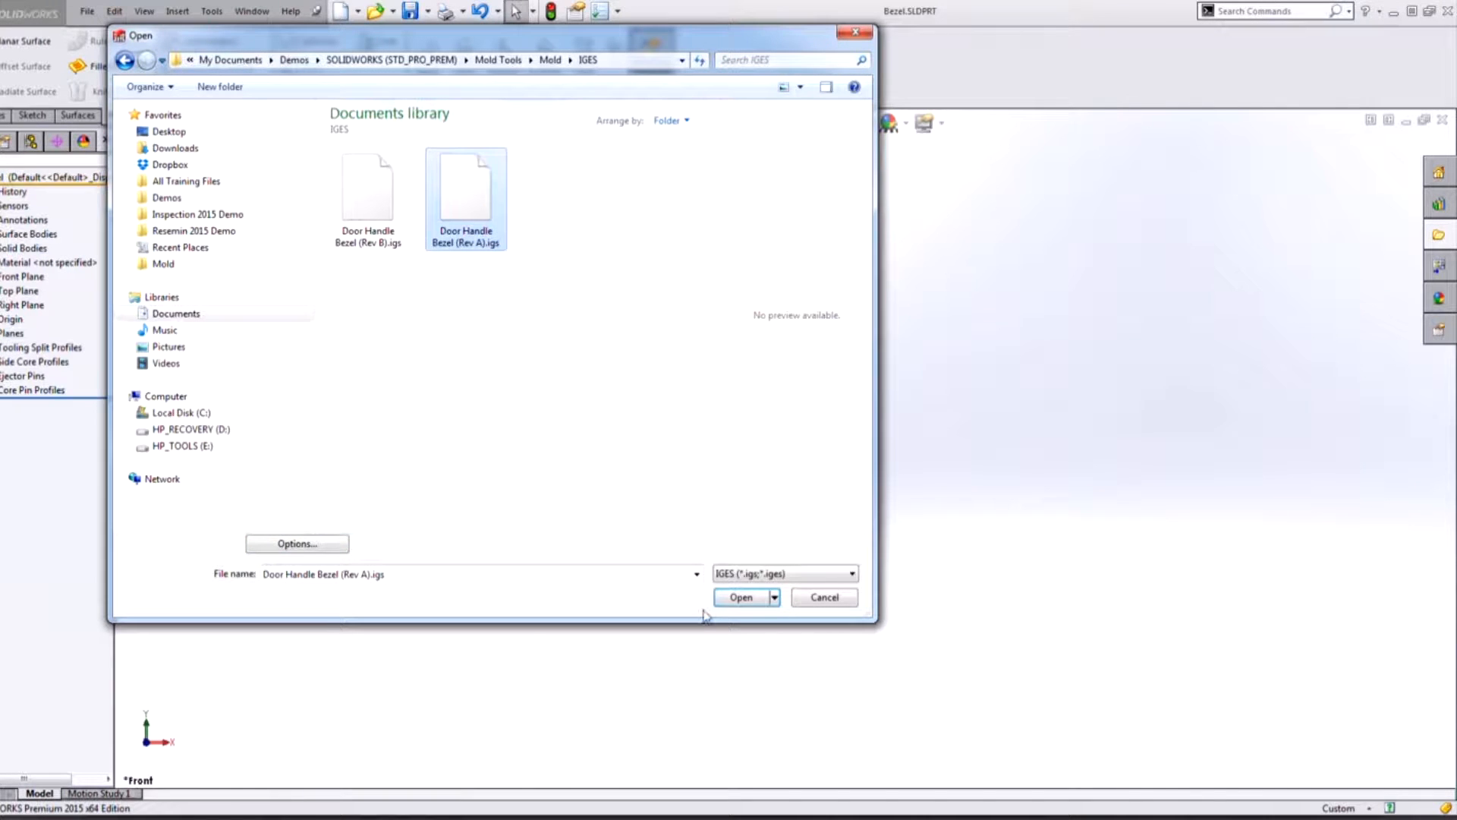
left_click(740, 597)
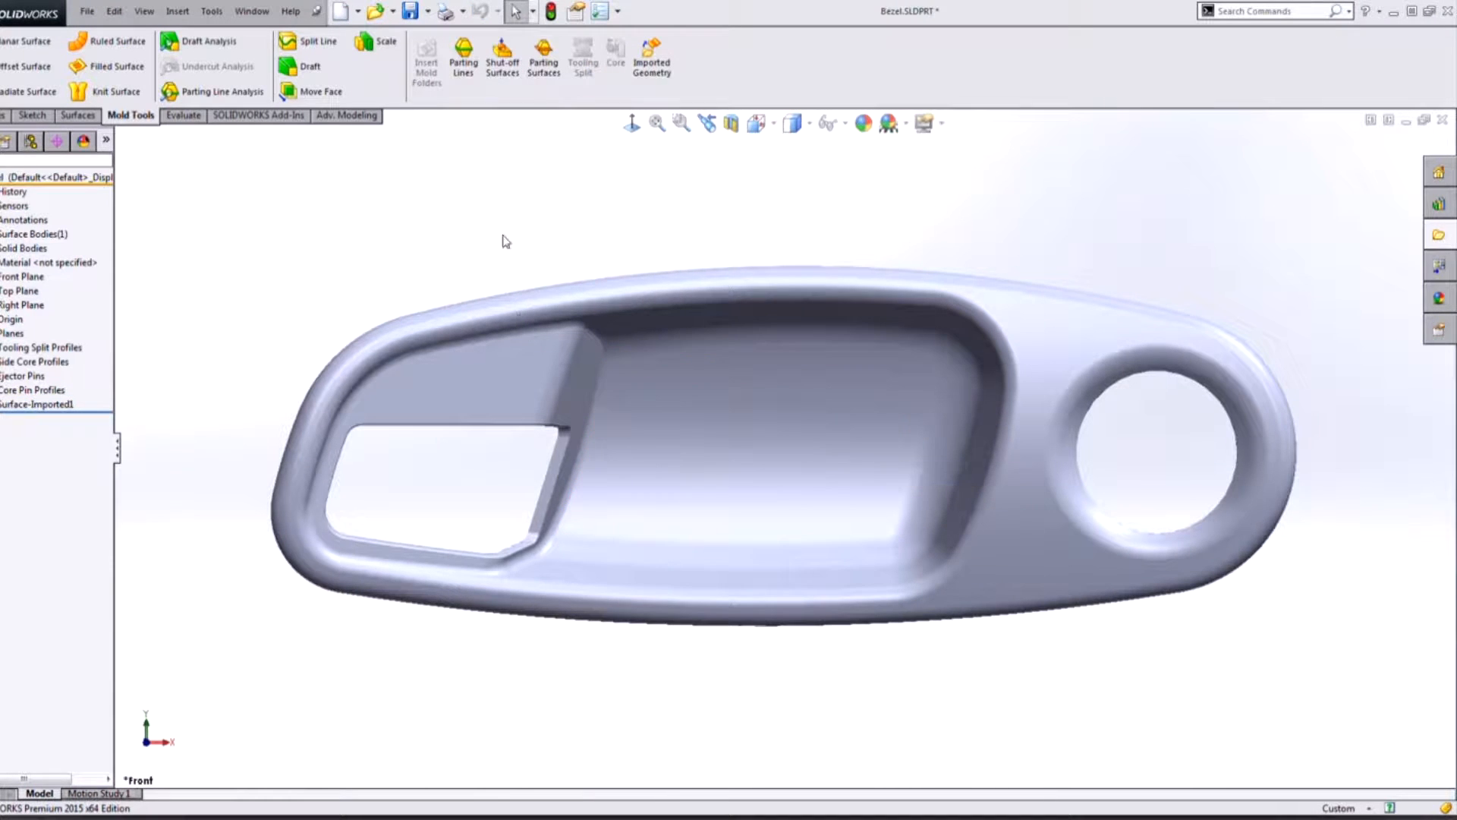
Show the imported bezel shaded with edges, seen from its back side
left_click(806, 124)
left_click(793, 149)
mouse_move(972, 263)
middle_mouse_down()
mouse_move(855, 228)
mouse_move(839, 309)
mouse_move(885, 482)
mouse_move(486, 486)
mouse_move(670, 491)
mouse_move(641, 526)
mouse_move(598, 289)
middle_mouse_up()
left_click(792, 124)
left_click(793, 150)
mouse_move(650, 494)
middle_mouse_down()
mouse_move(647, 438)
mouse_move(829, 663)
mouse_move(888, 589)
mouse_move(880, 619)
mouse_move(940, 615)
mouse_move(963, 703)
mouse_move(920, 722)
middle_mouse_up()
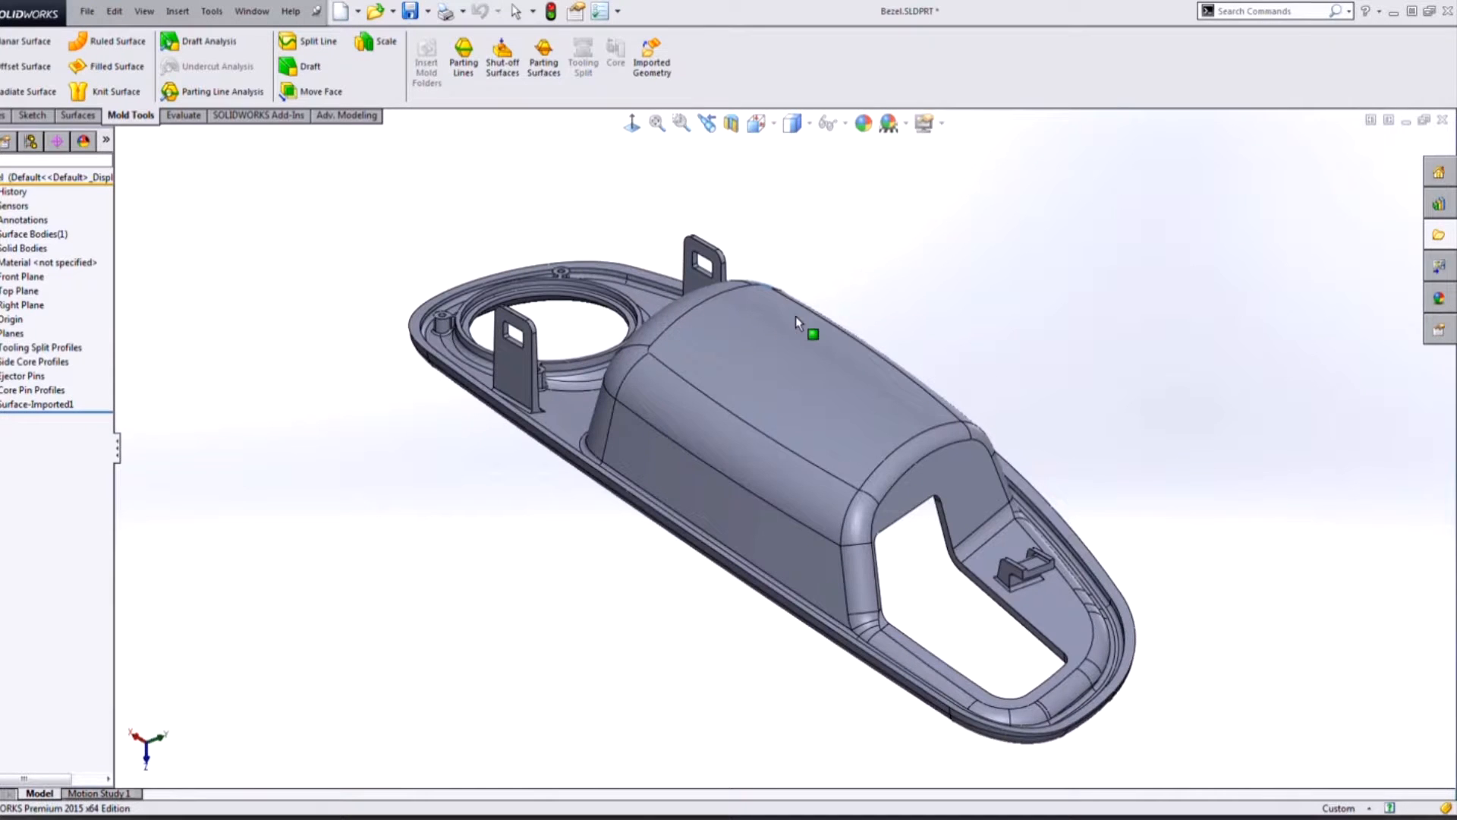
Examine the corner of the raised pocket closely for gaps between the imported faces
scroll(842, 250, "down", 3)
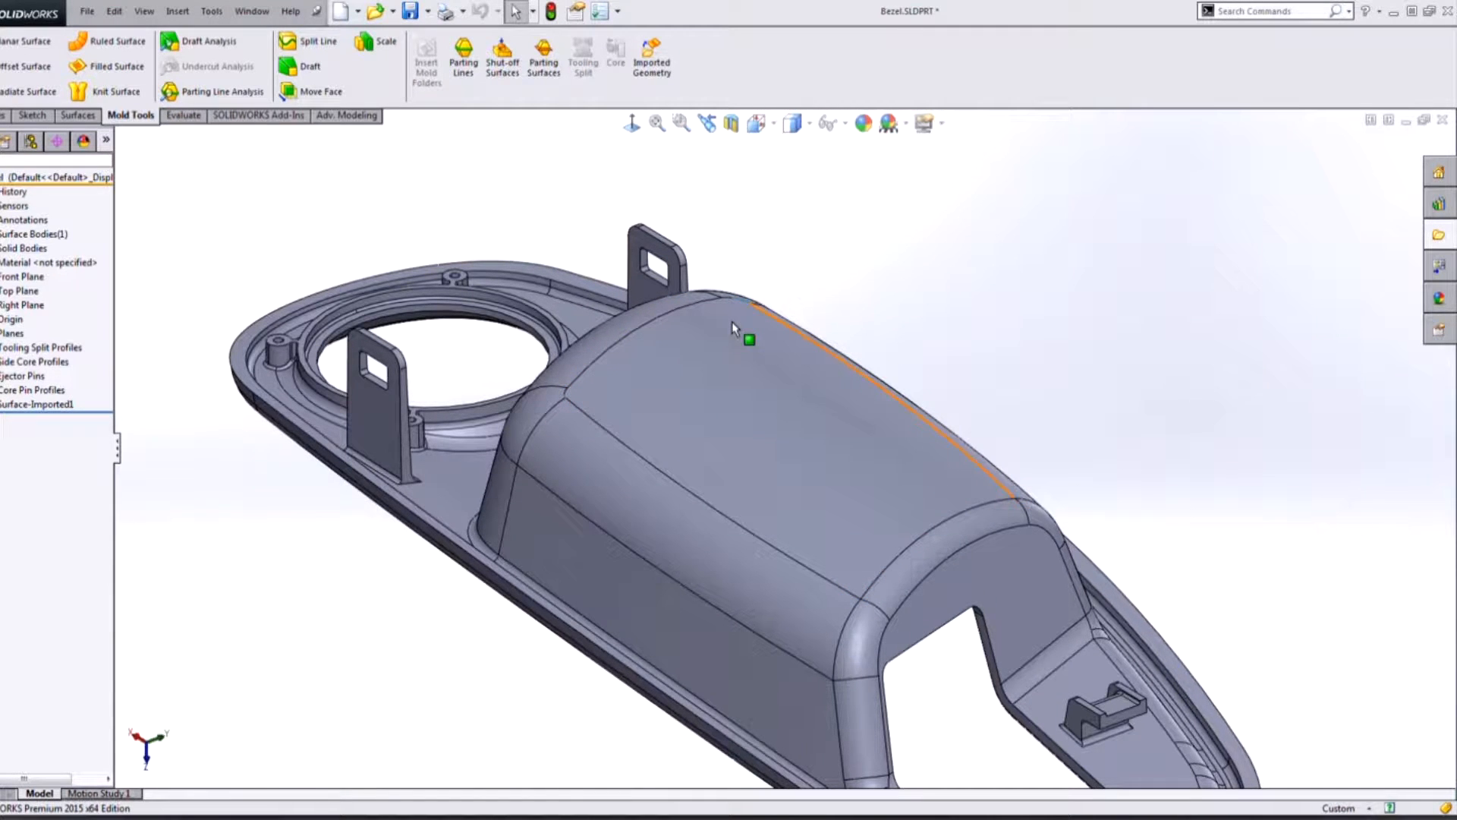
scroll(733, 328, "down", 5)
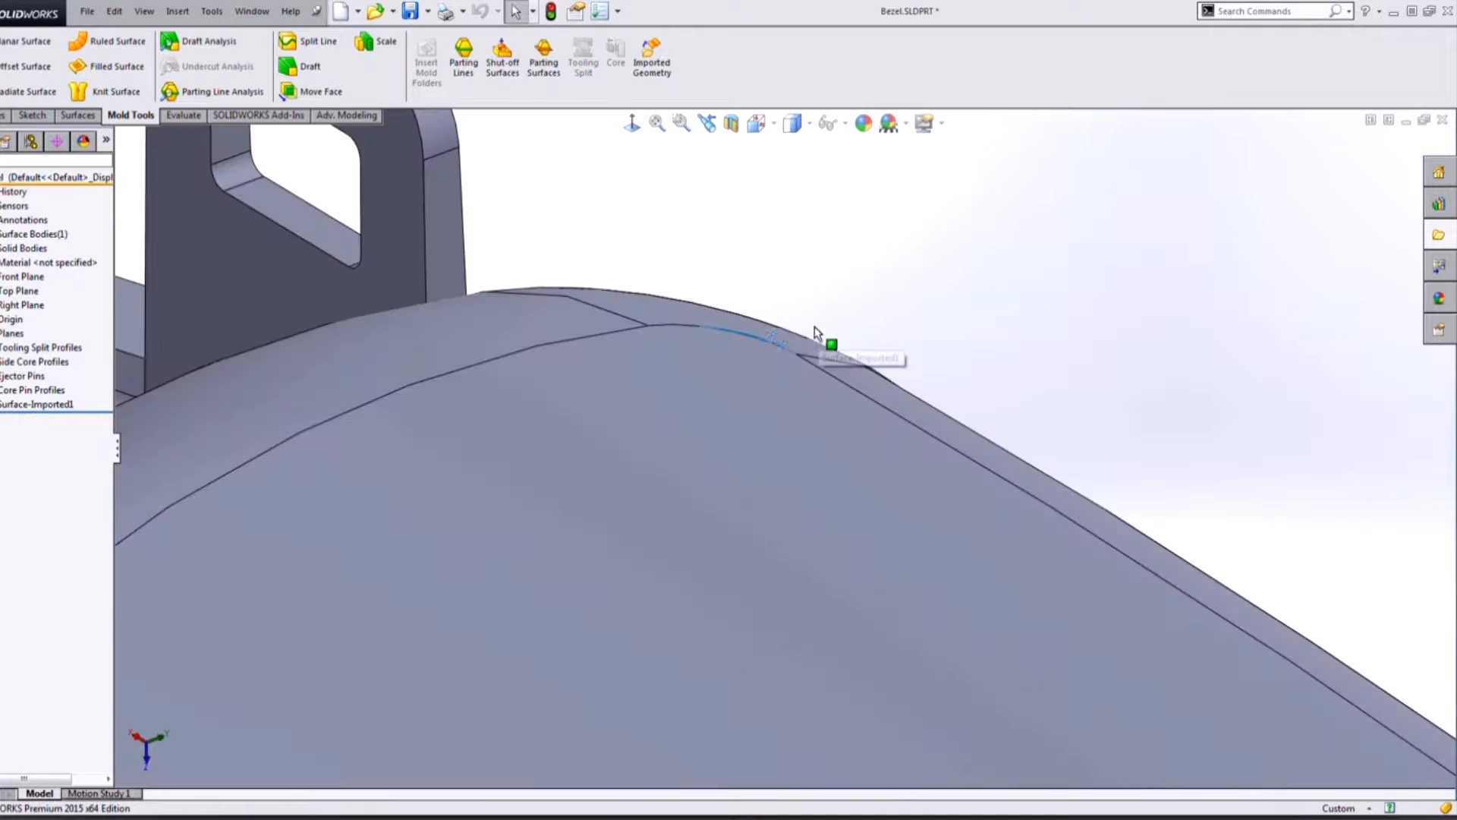
scroll(777, 339, "down", 3)
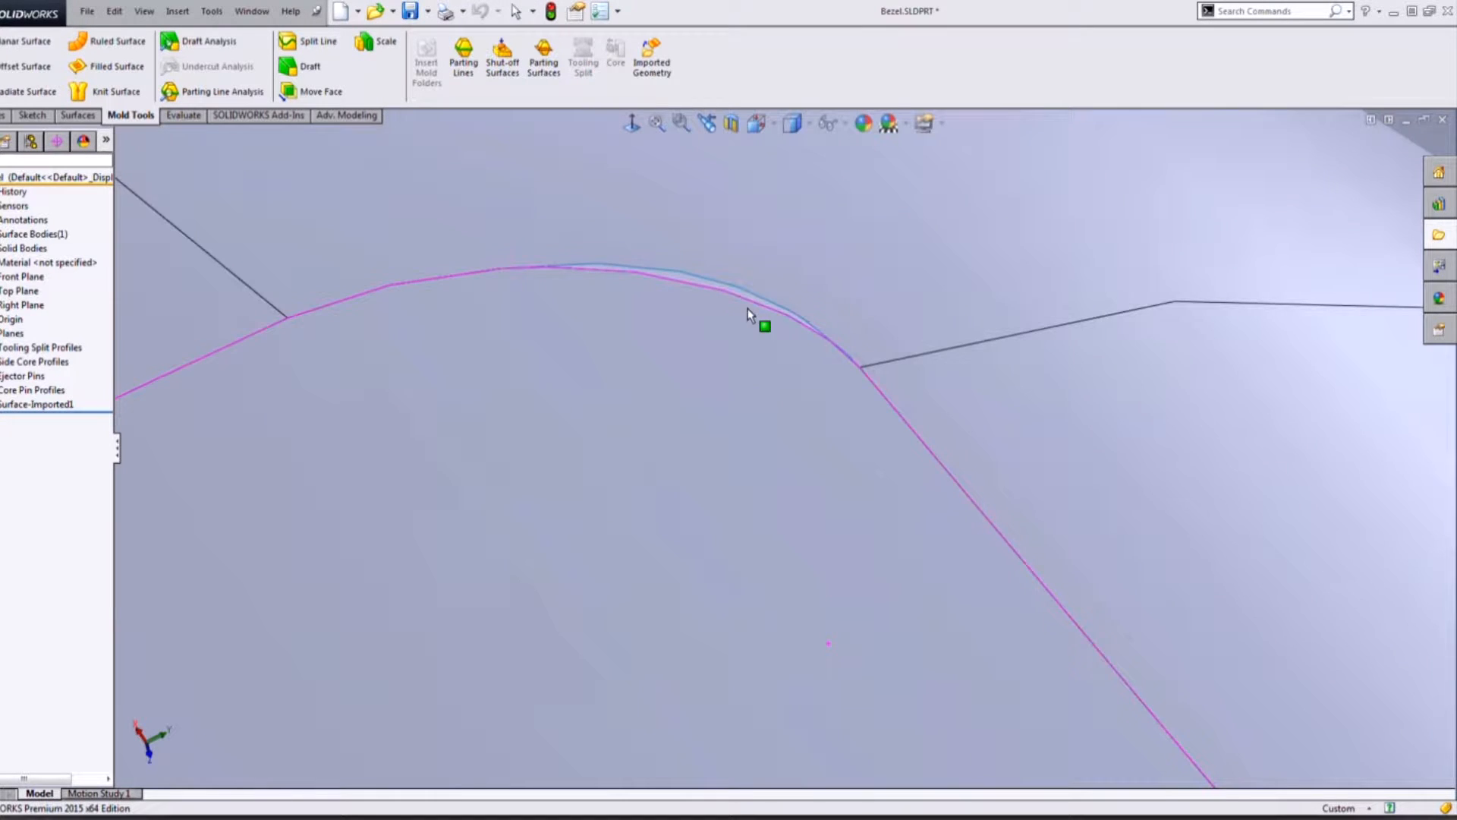
scroll(754, 322, "down", 3)
scroll(664, 362, "up", 5)
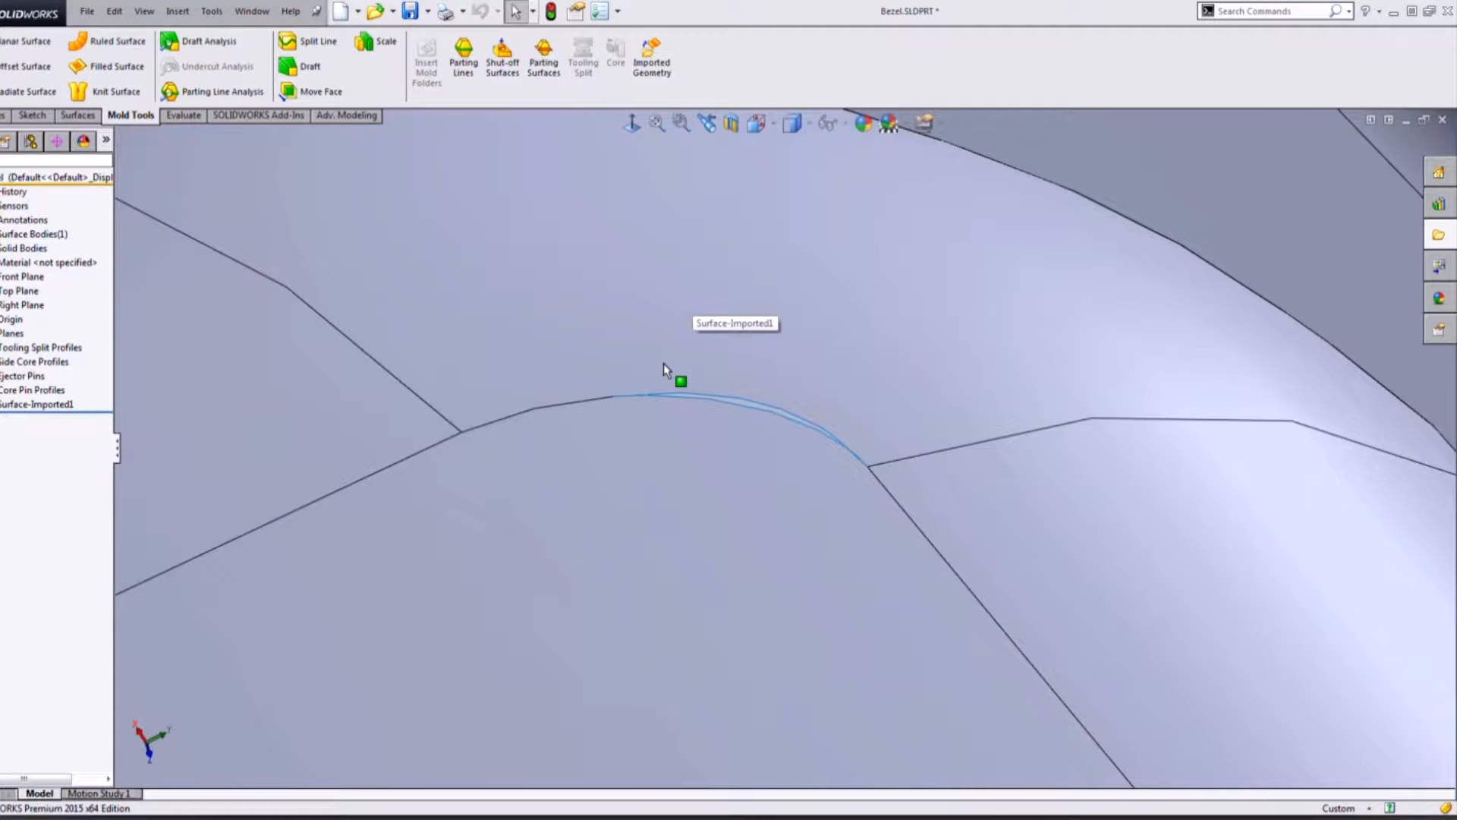
scroll(746, 410, "up", 2)
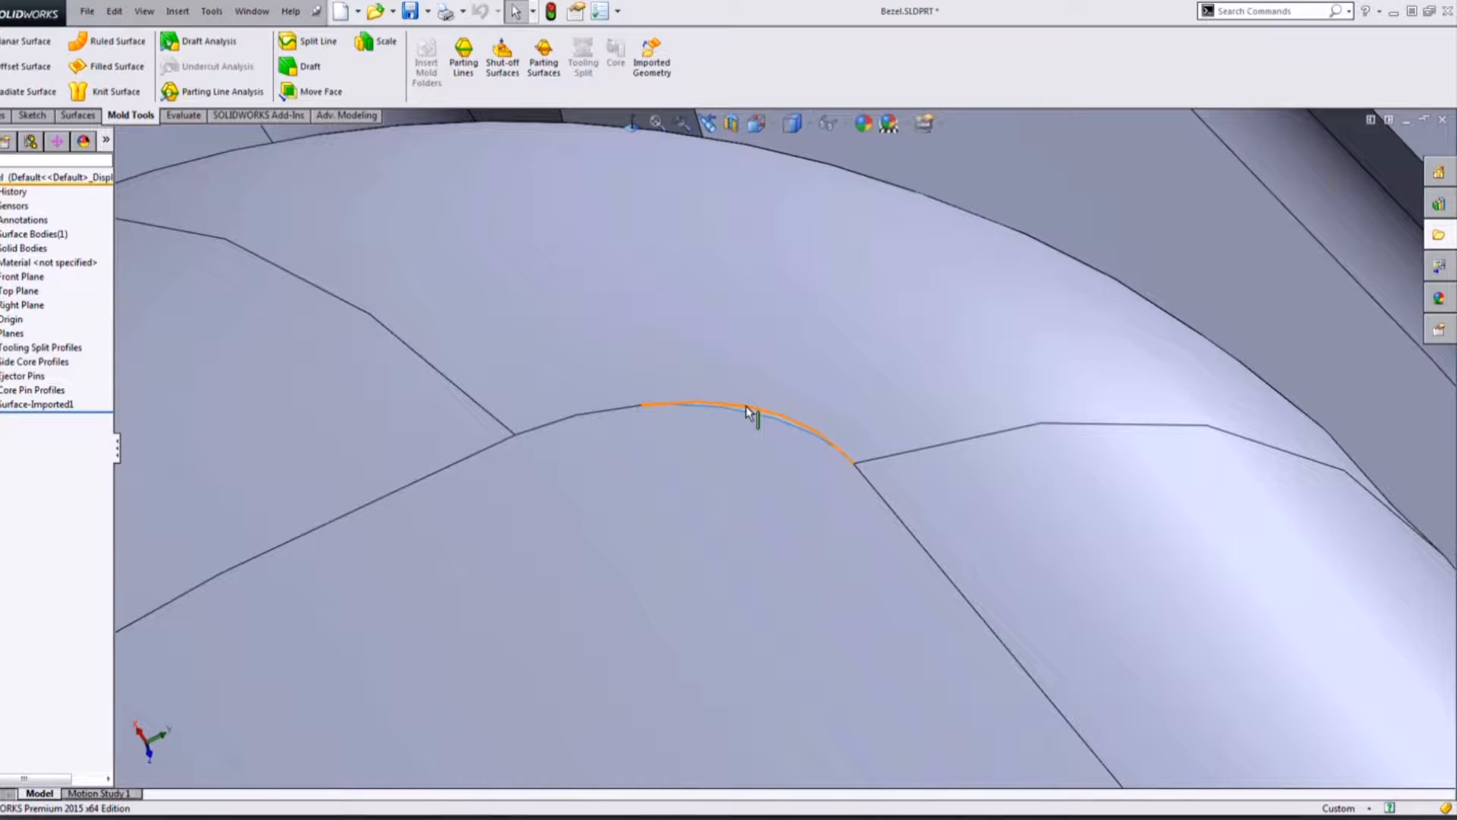
scroll(745, 407, "up", 10)
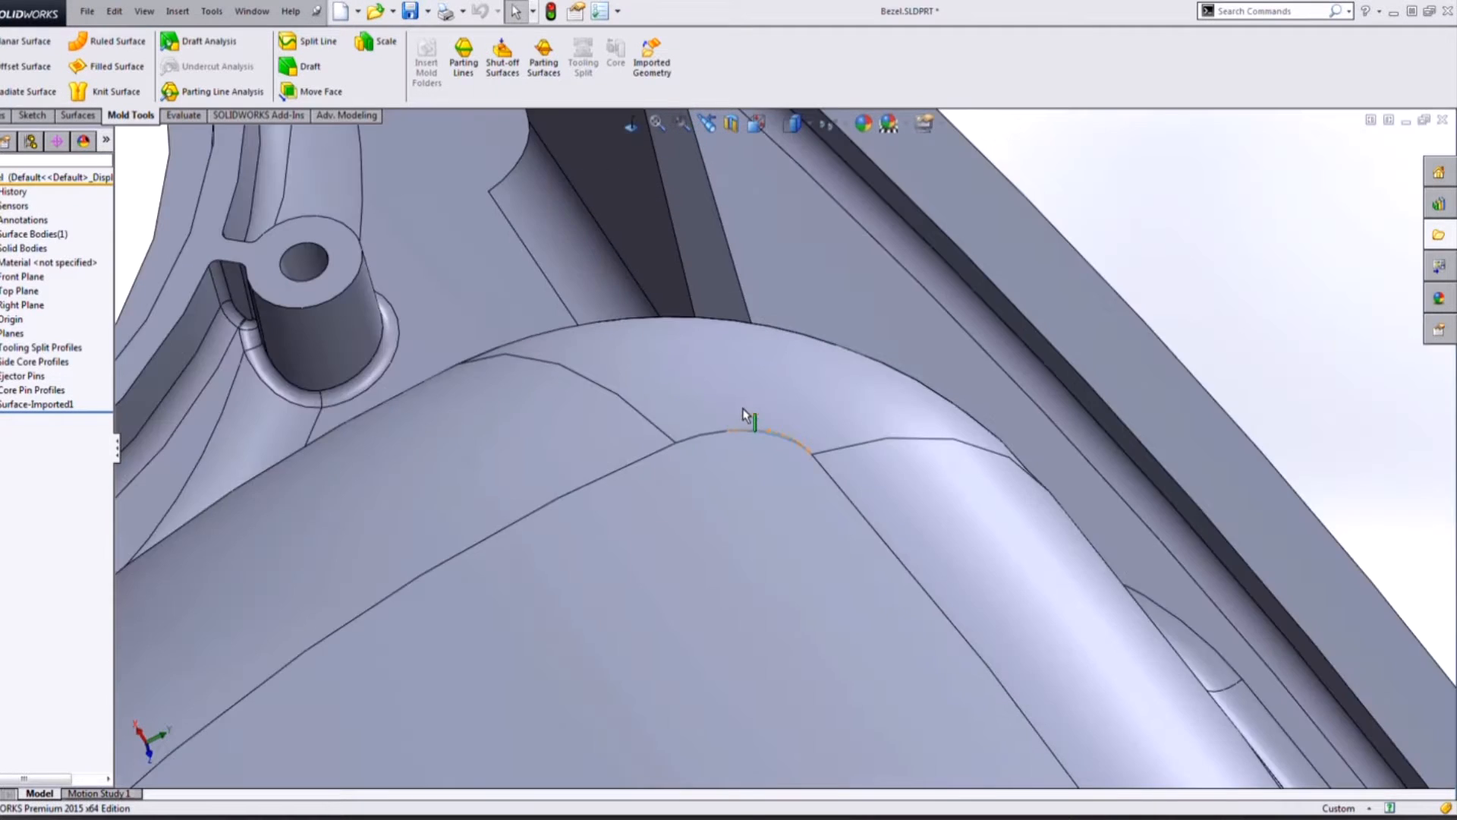
middle_click_drag(745, 407, 903, 514)
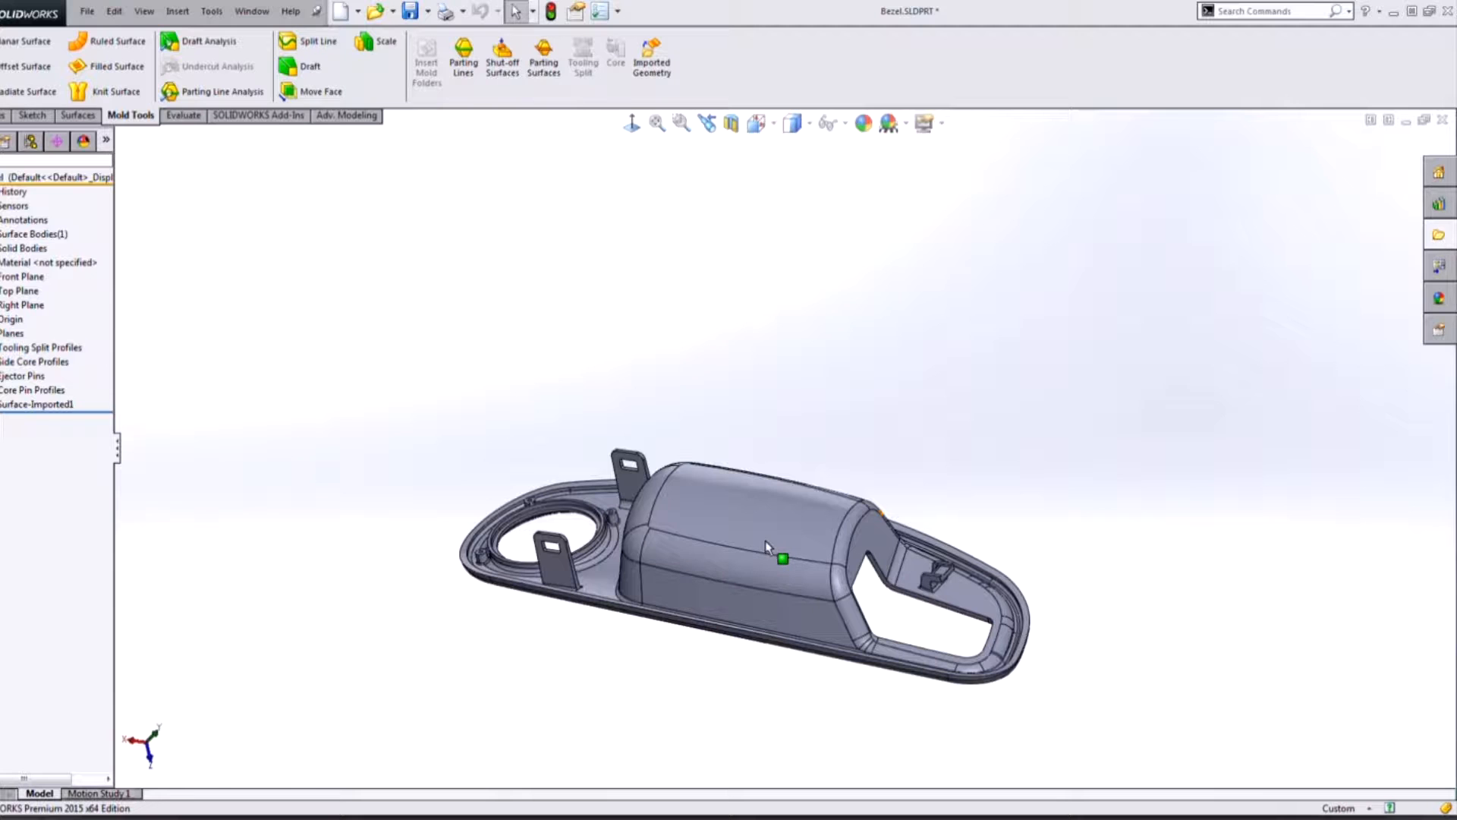
Move the imported surface feature directly below the Origin and roll the model back to just after it
left_click_drag(64, 405, 34, 326)
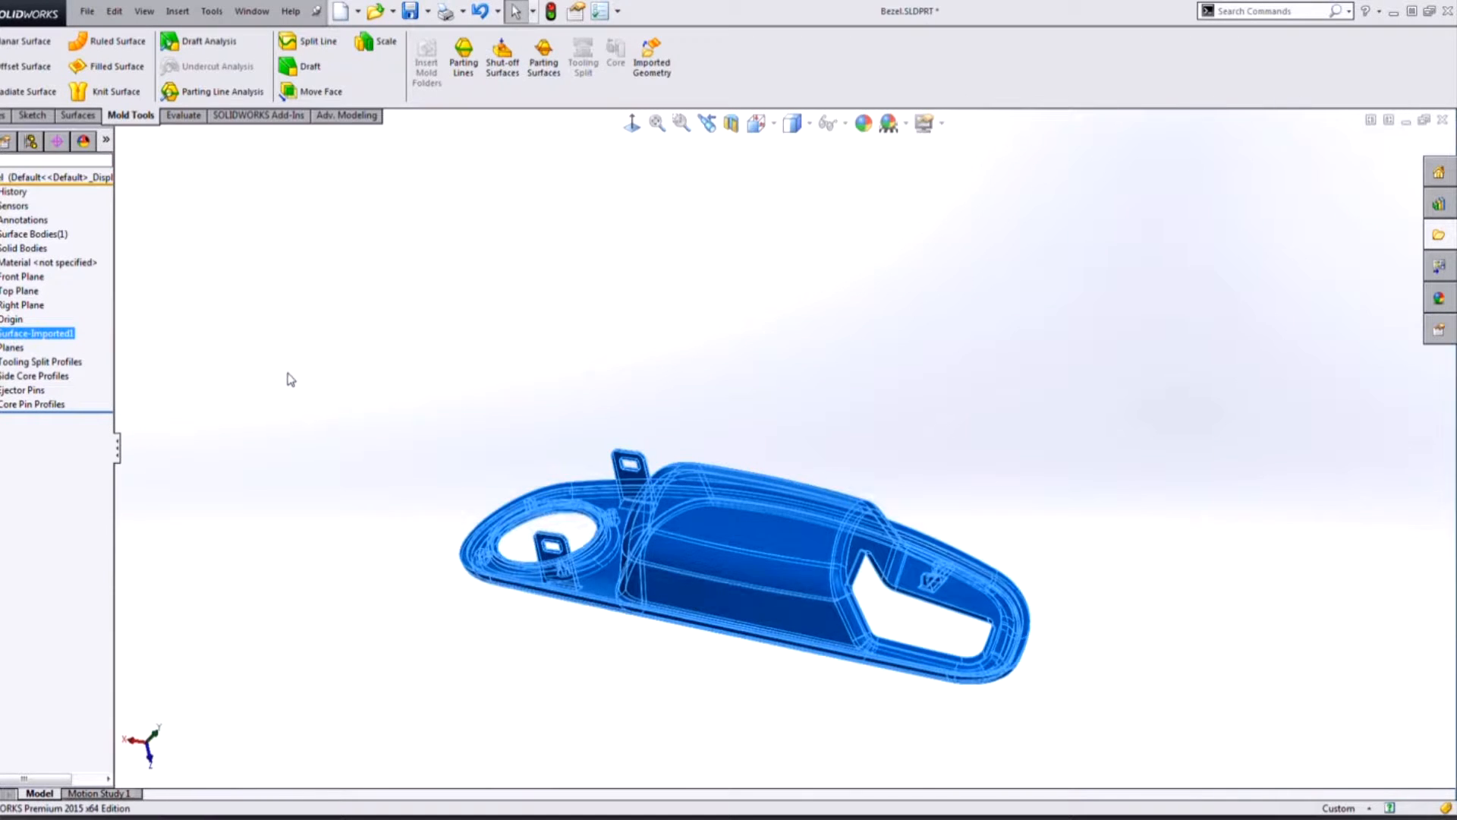
left_click(291, 380)
left_click_drag(91, 412, 85, 343)
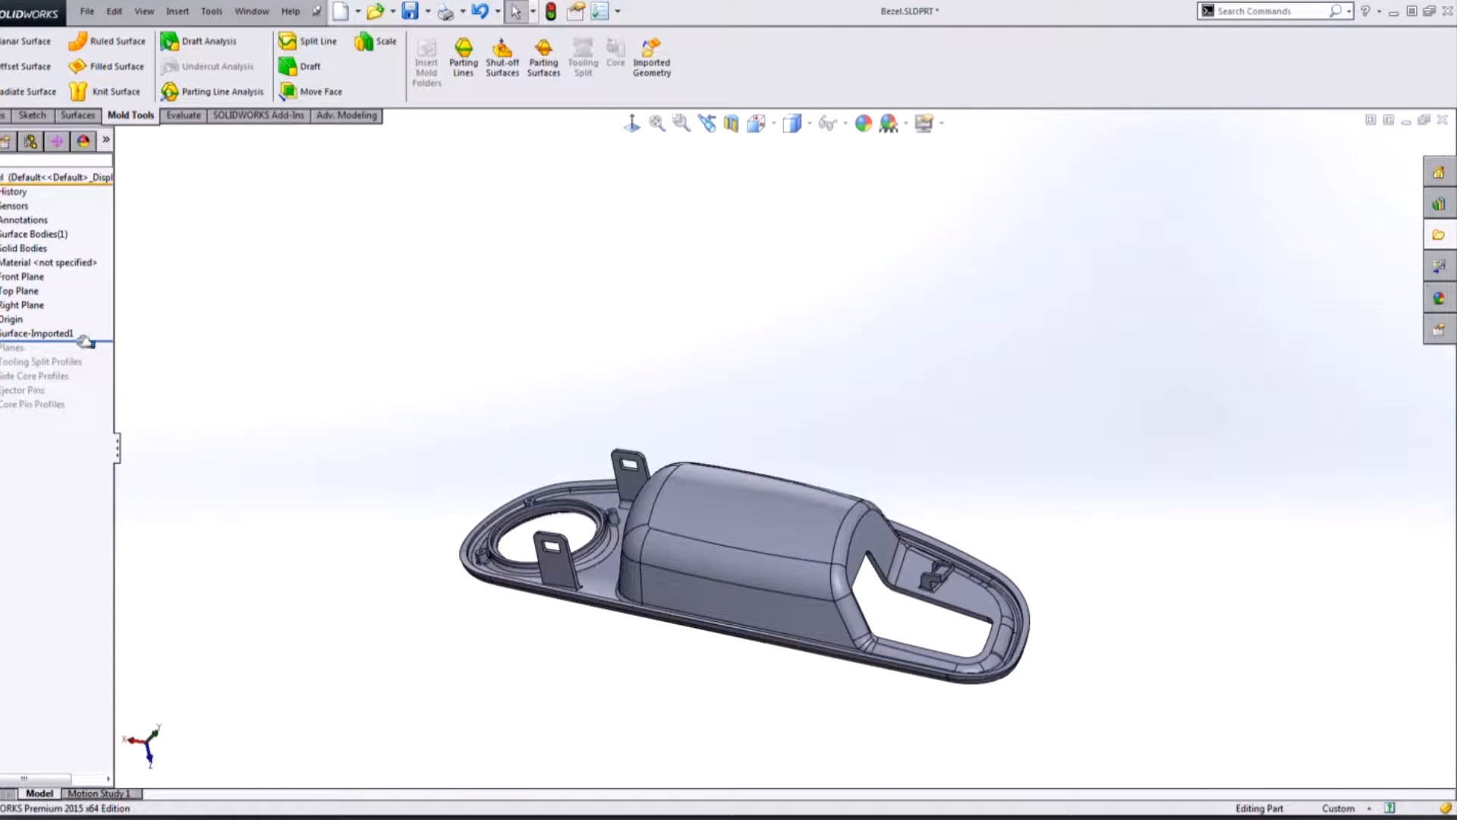
Run Import Diagnostics on the imported surface and inspect the listed faulty face, Face<1>, up close
right_click(47, 334)
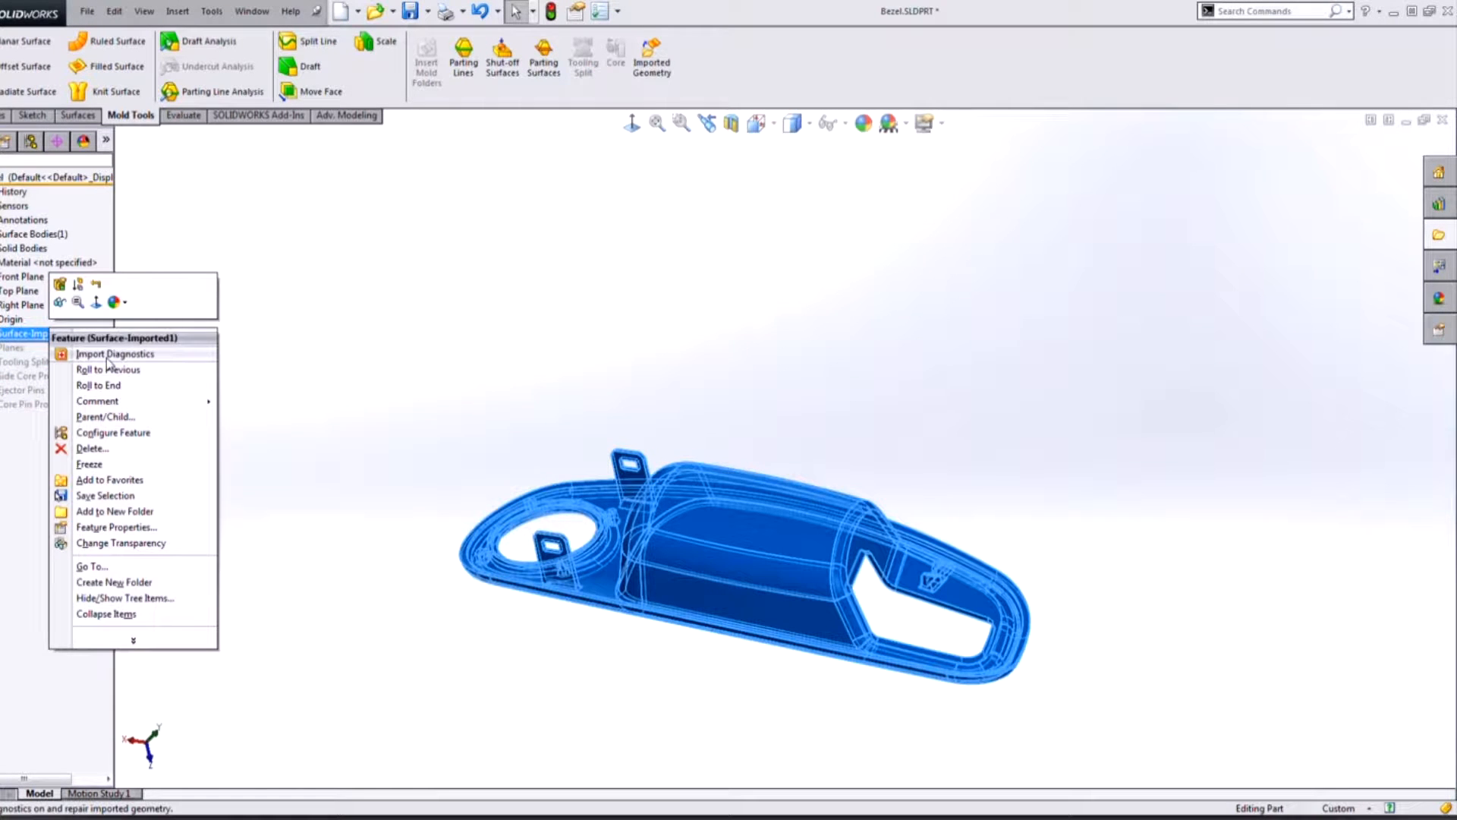
left_click(108, 355)
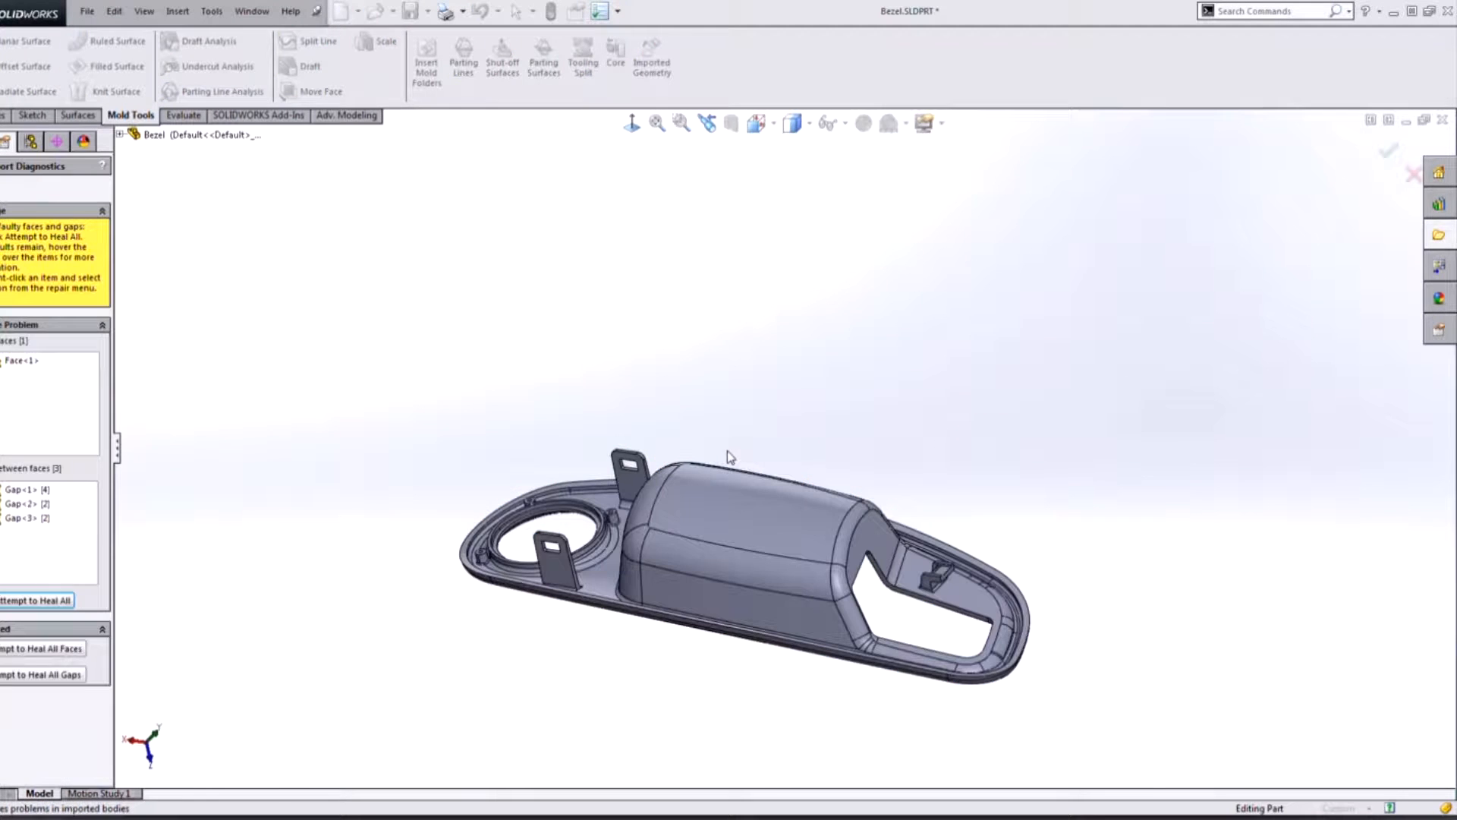
left_click(47, 362)
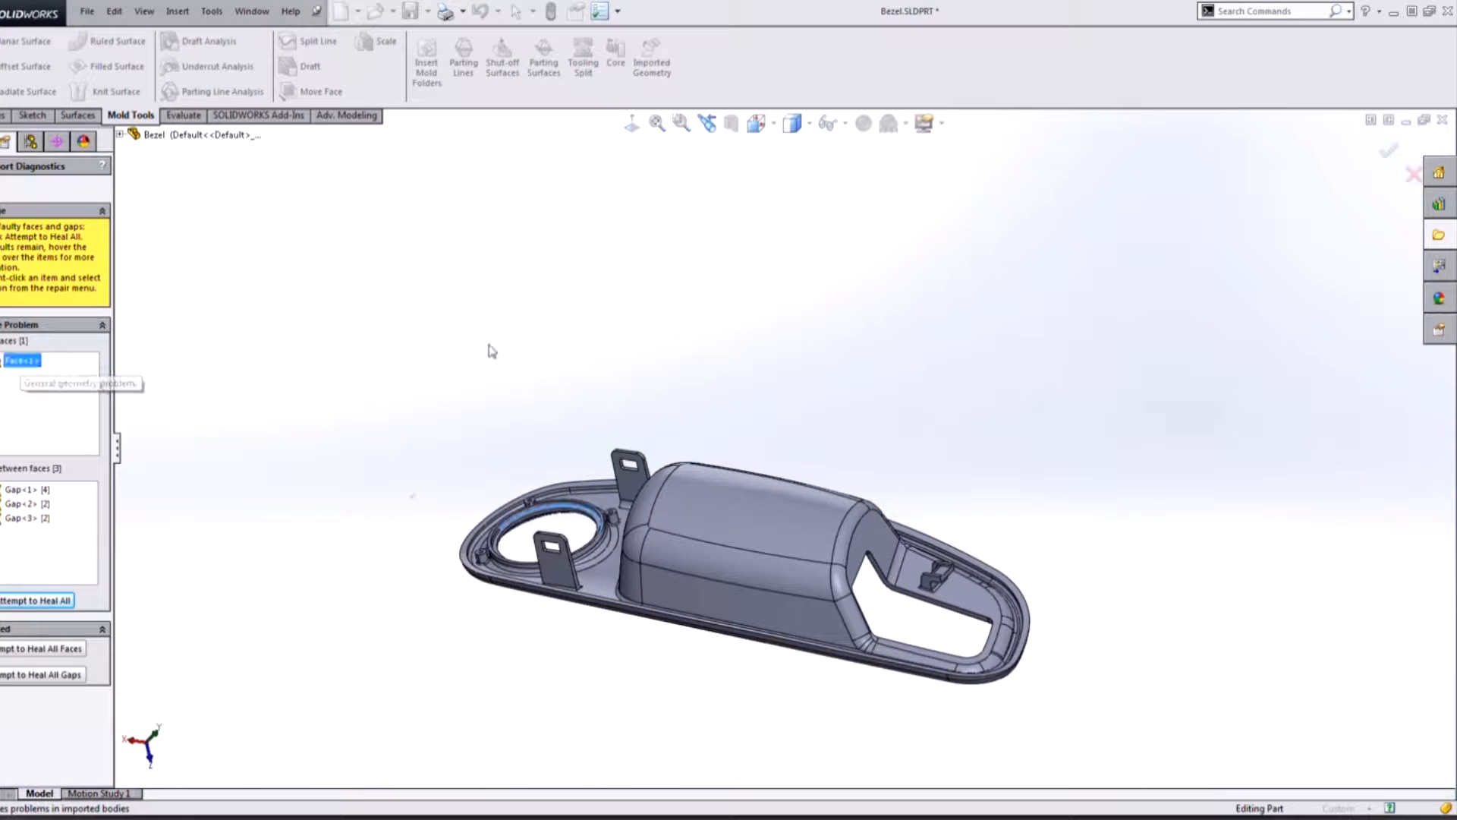
middle_click_drag(440, 676, 591, 628)
scroll(566, 617, "down", 5)
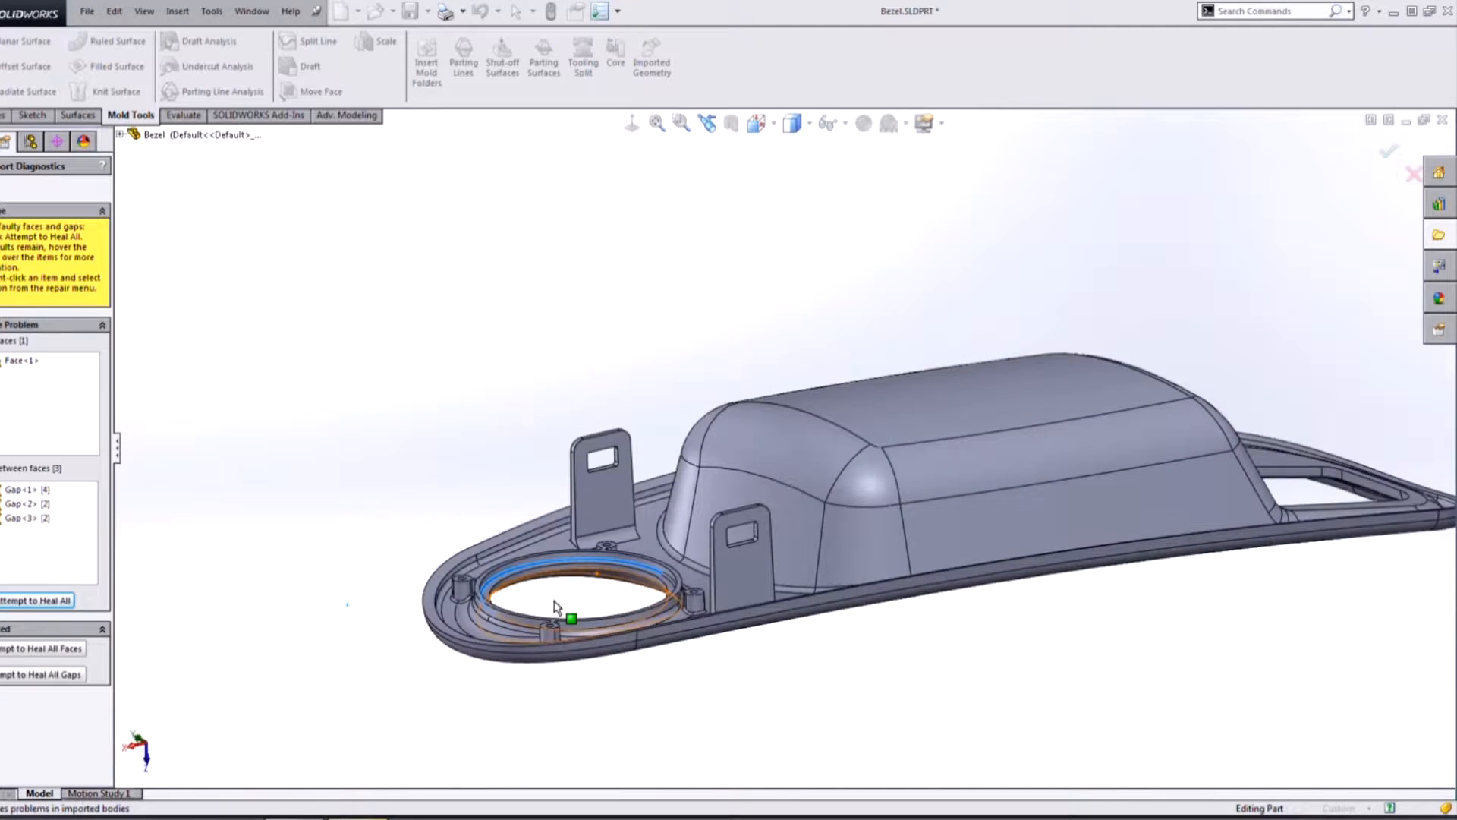
scroll(556, 607, "down", 2)
middle_click_drag(533, 565, 657, 607)
scroll(586, 610, "down", 5)
scroll(587, 610, "up", 5)
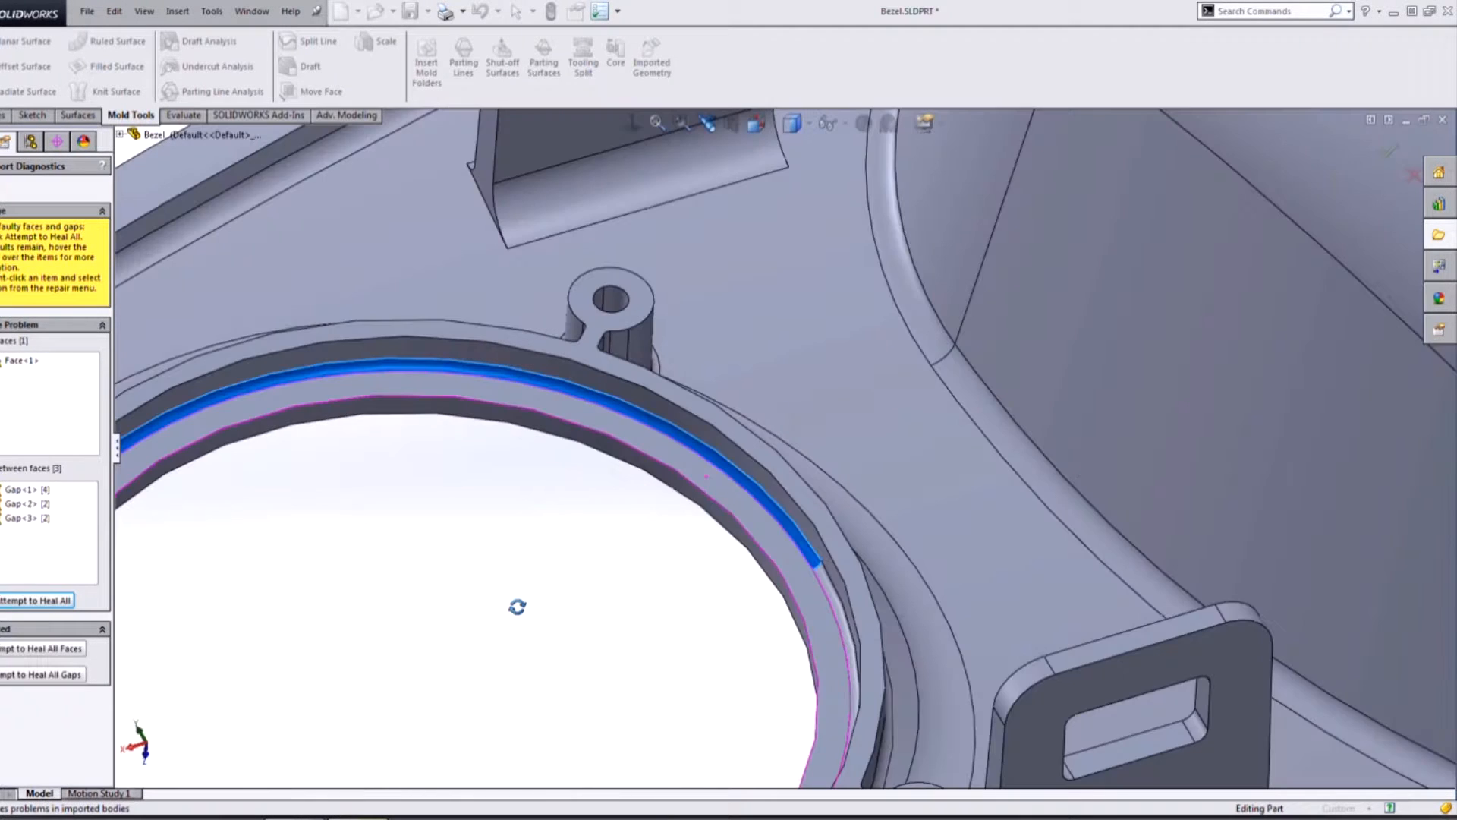
middle_click_drag(514, 585, 534, 514)
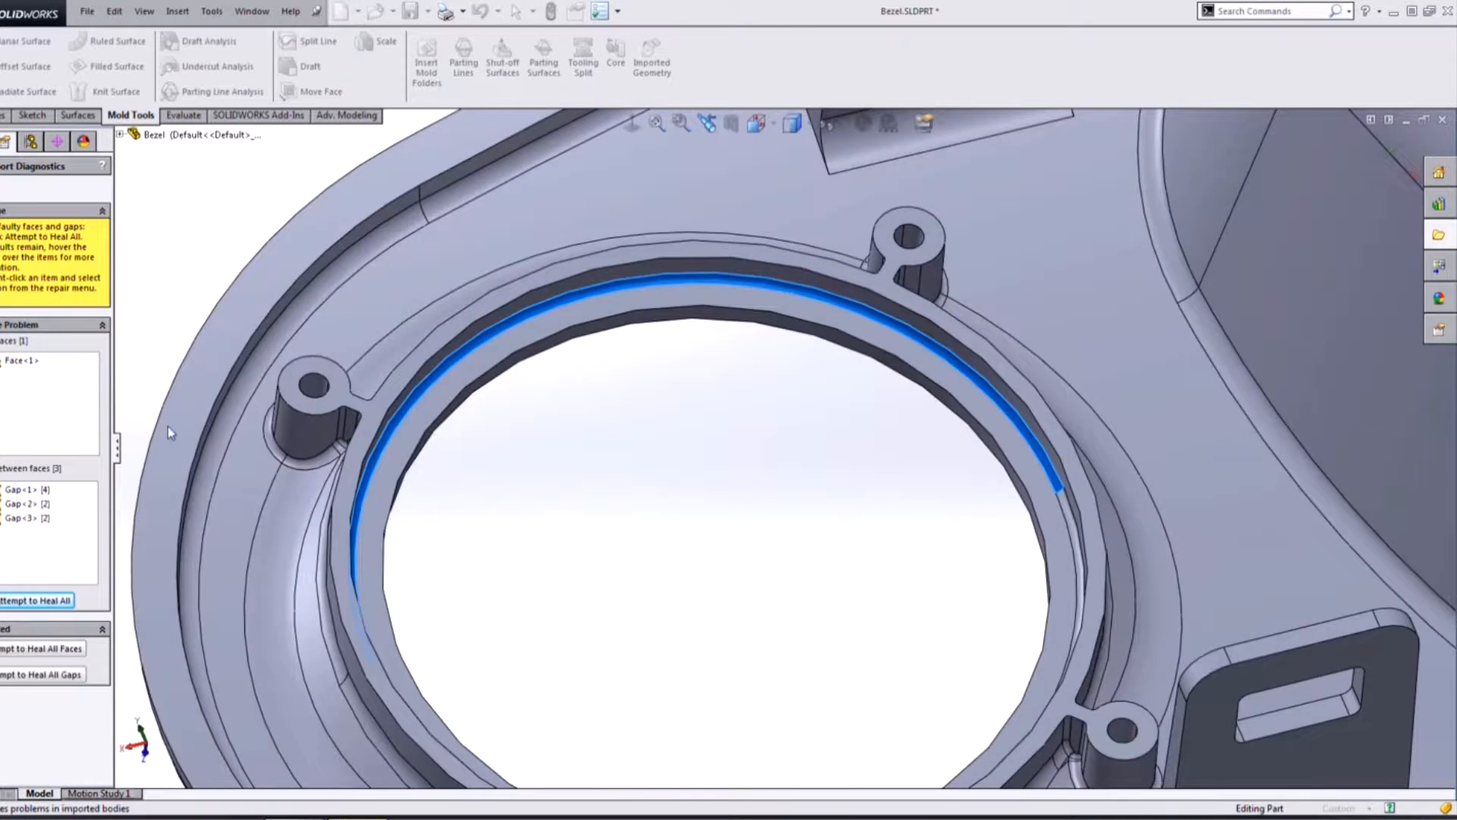
Inspect Gap<1>, Gap<2> and Gap<3> between faces in turn on the bezel
left_click(26, 489)
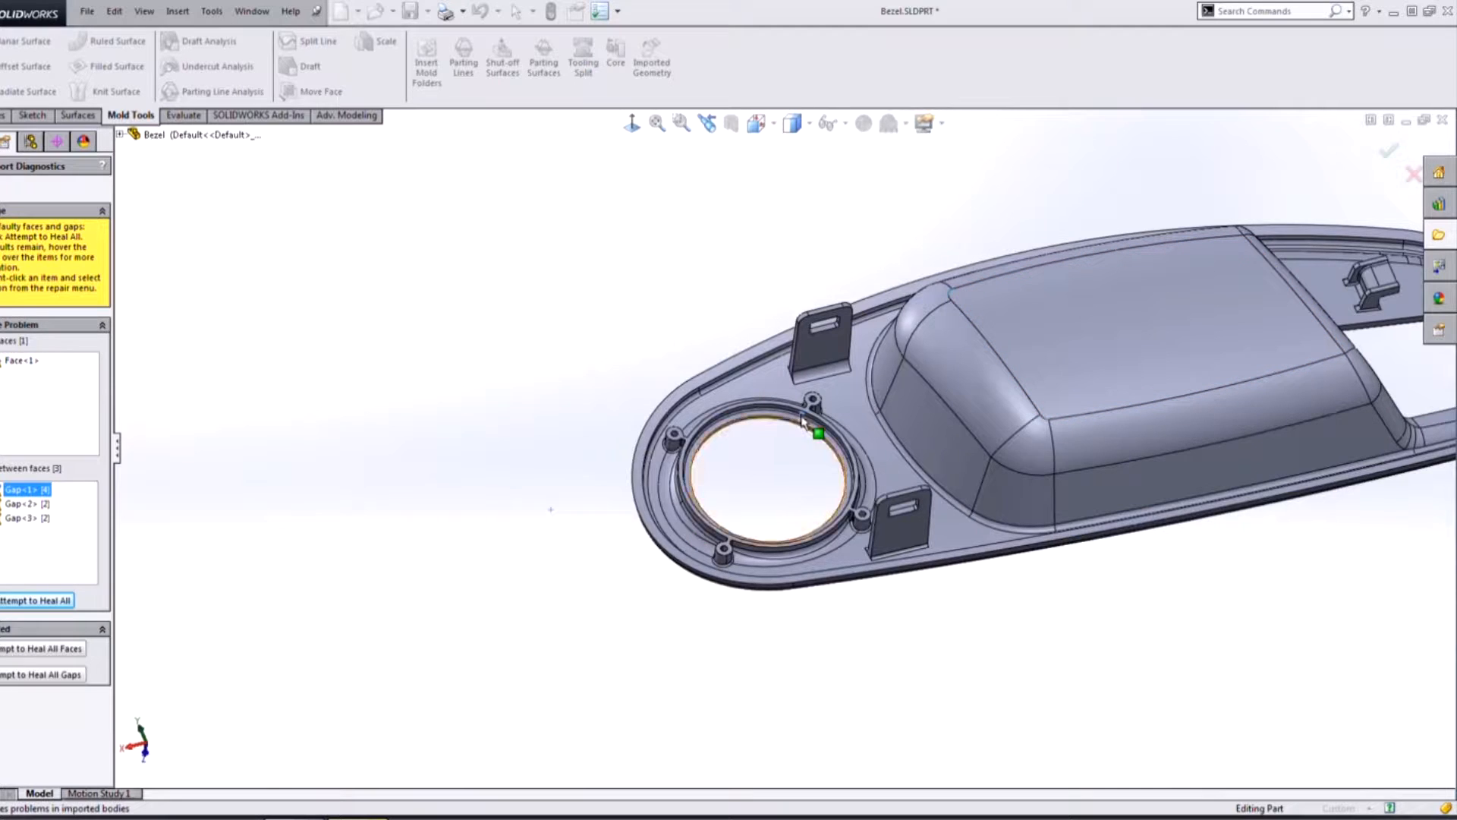
mouse_move(595, 392)
middle_mouse_down()
mouse_move(682, 372)
mouse_move(810, 500)
mouse_move(728, 406)
middle_mouse_up()
scroll(616, 330, "down", 2)
scroll(616, 329, "down", 6)
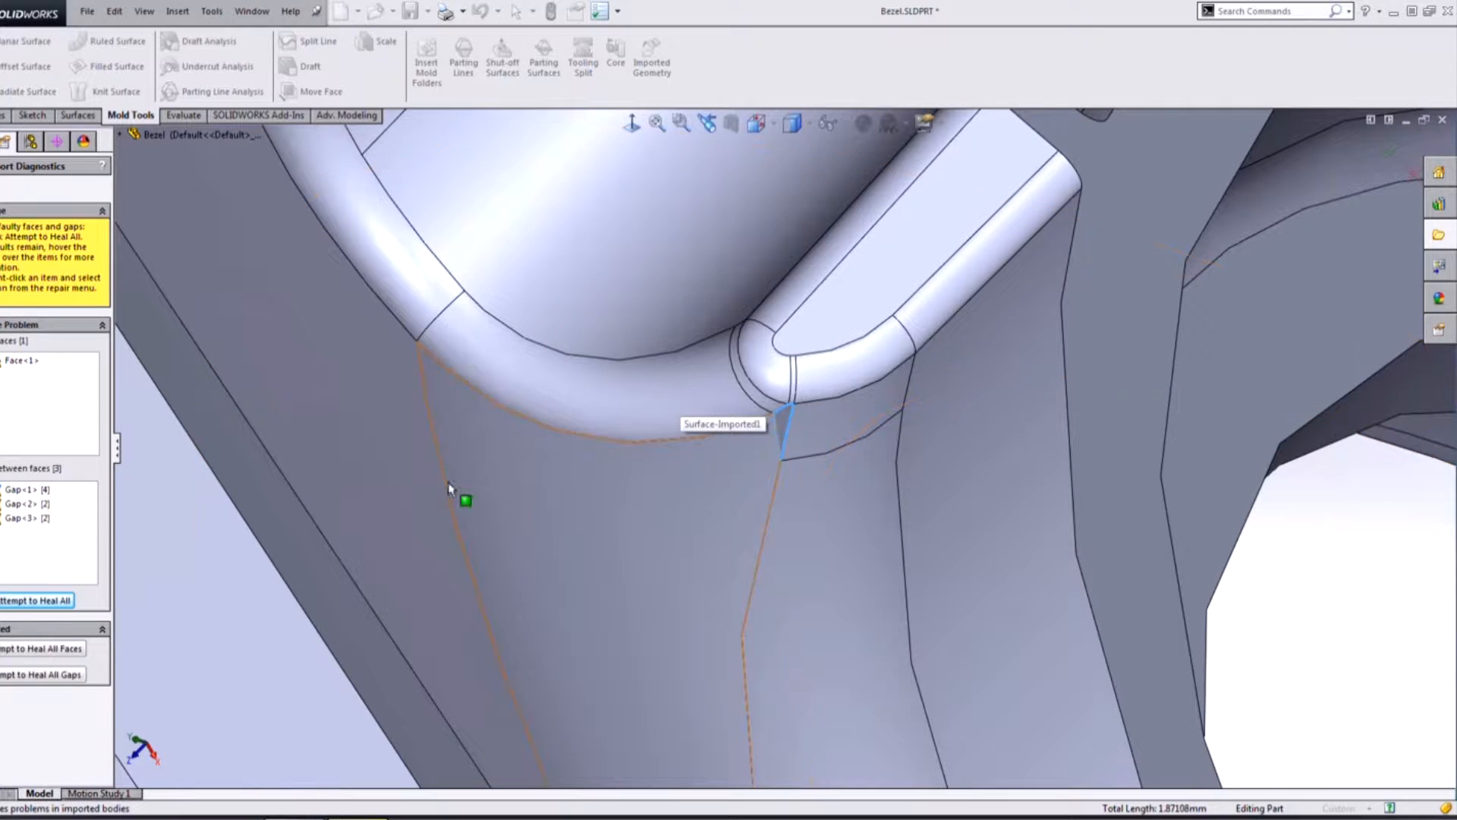
left_click(18, 504)
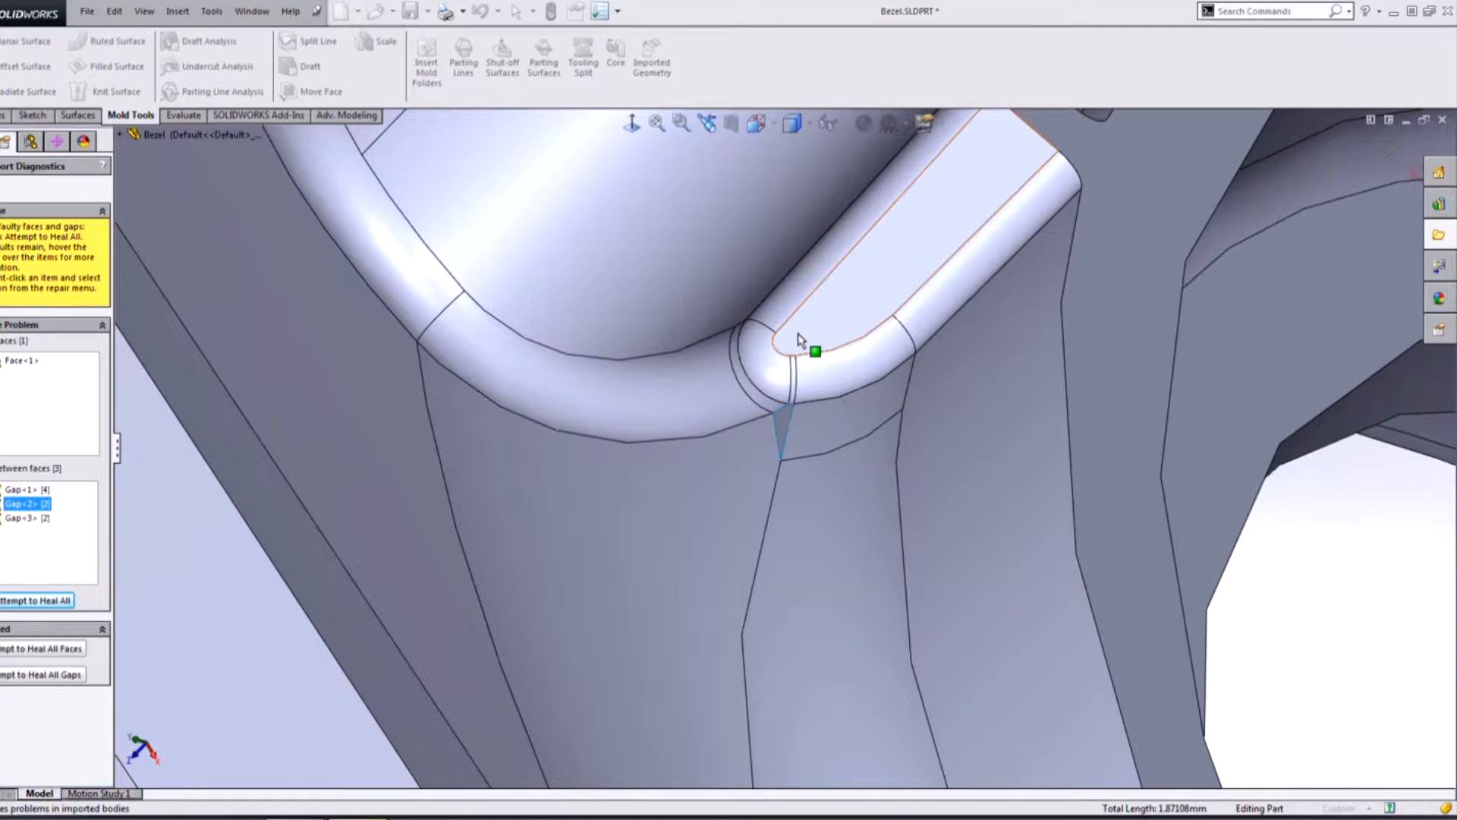
scroll(798, 334, "up", 5)
scroll(858, 304, "up", 8)
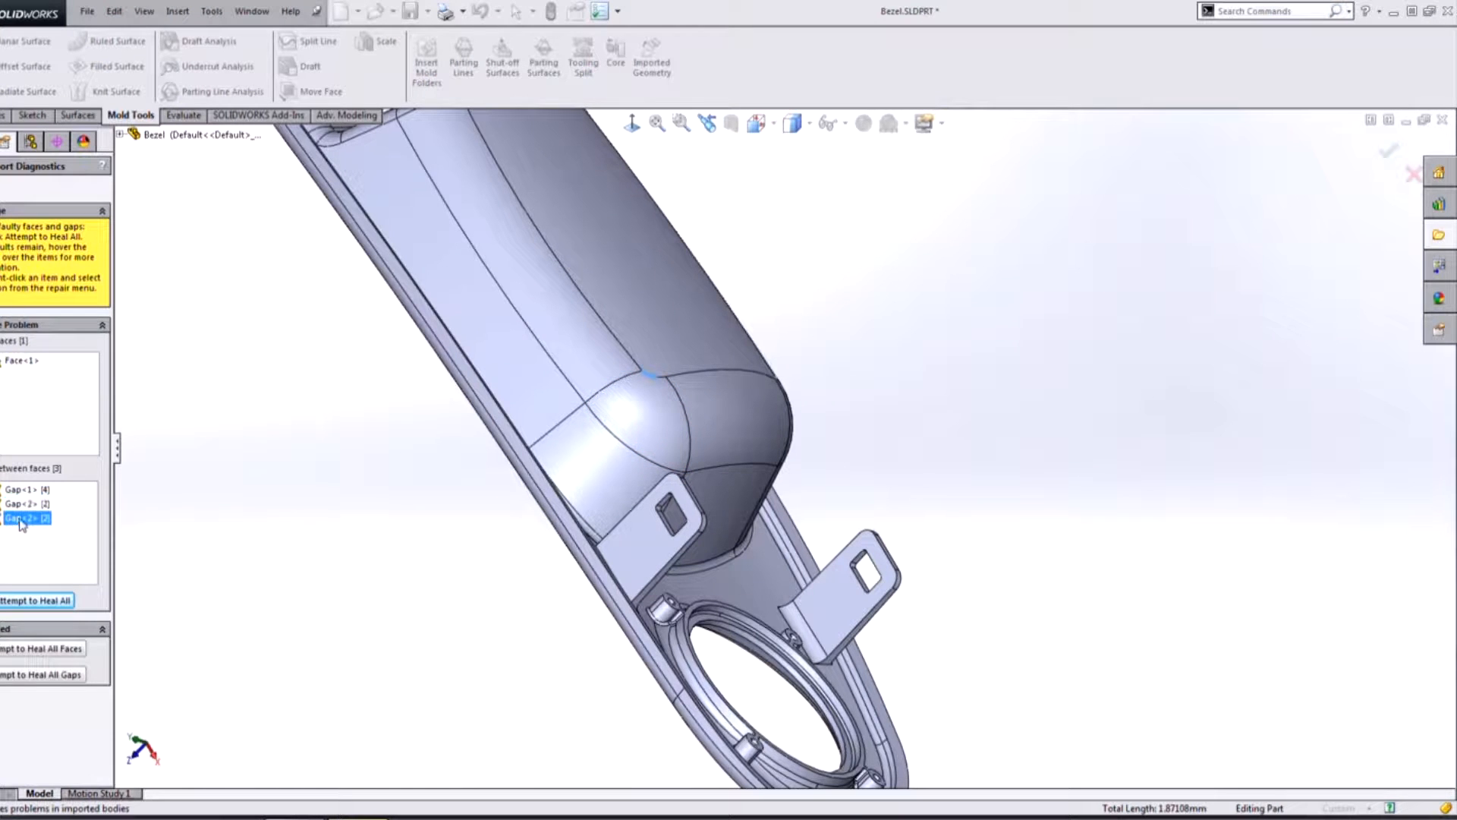
middle_click_drag(999, 394, 943, 413)
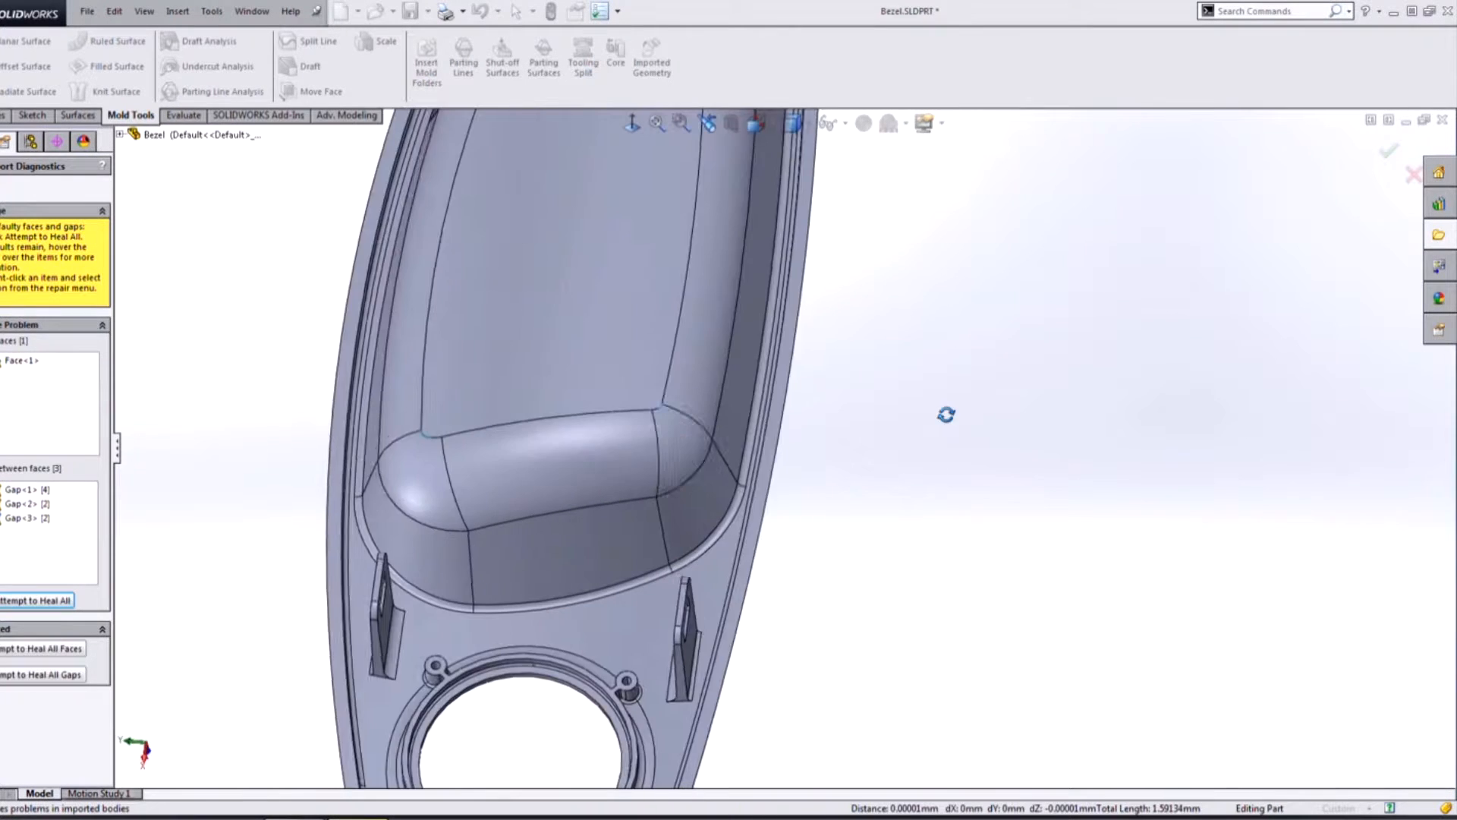
scroll(685, 416, "down", 10)
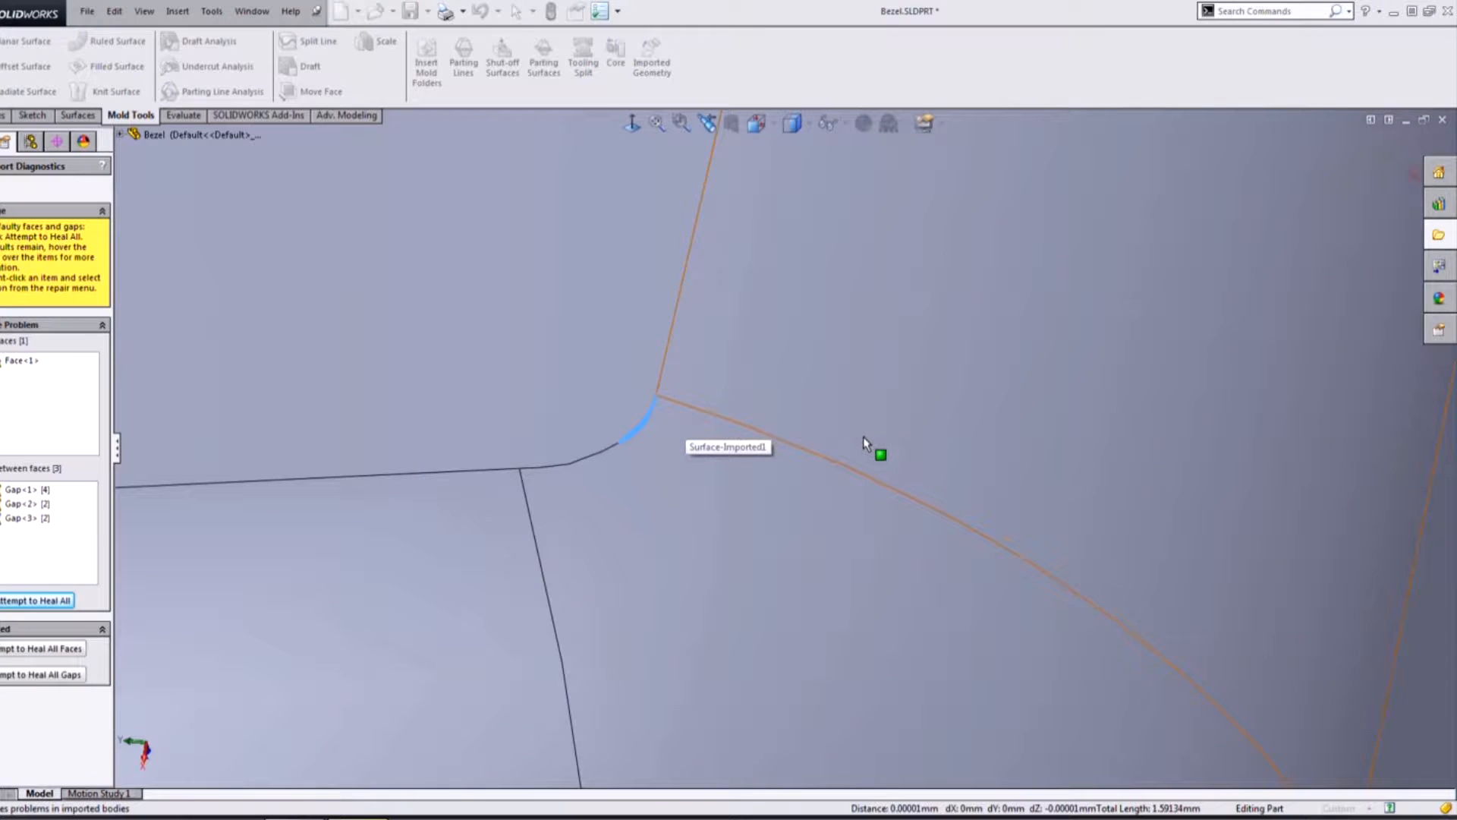
scroll(863, 435, "up", 15)
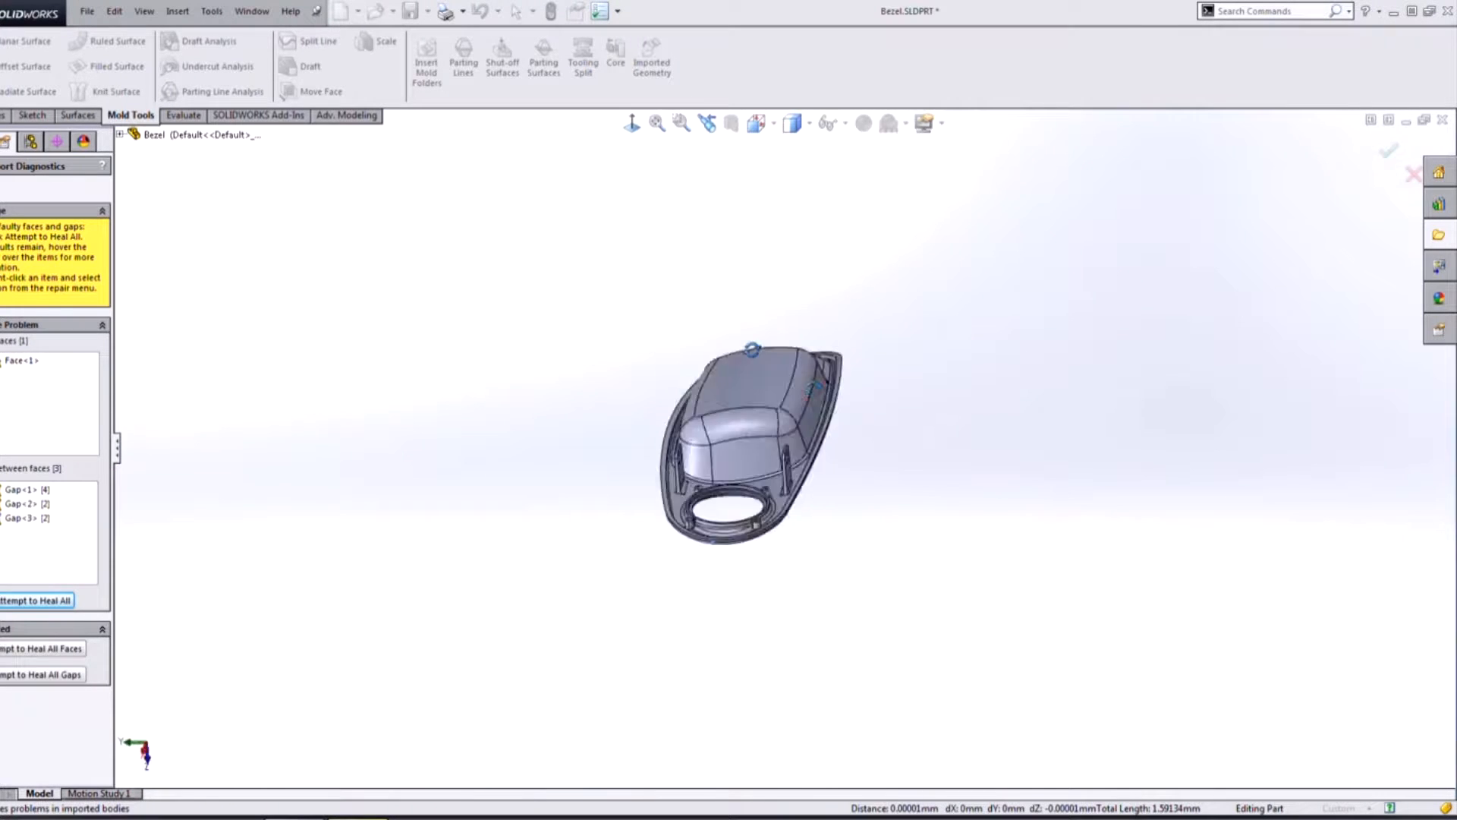
middle_click_drag(751, 349, 325, 368)
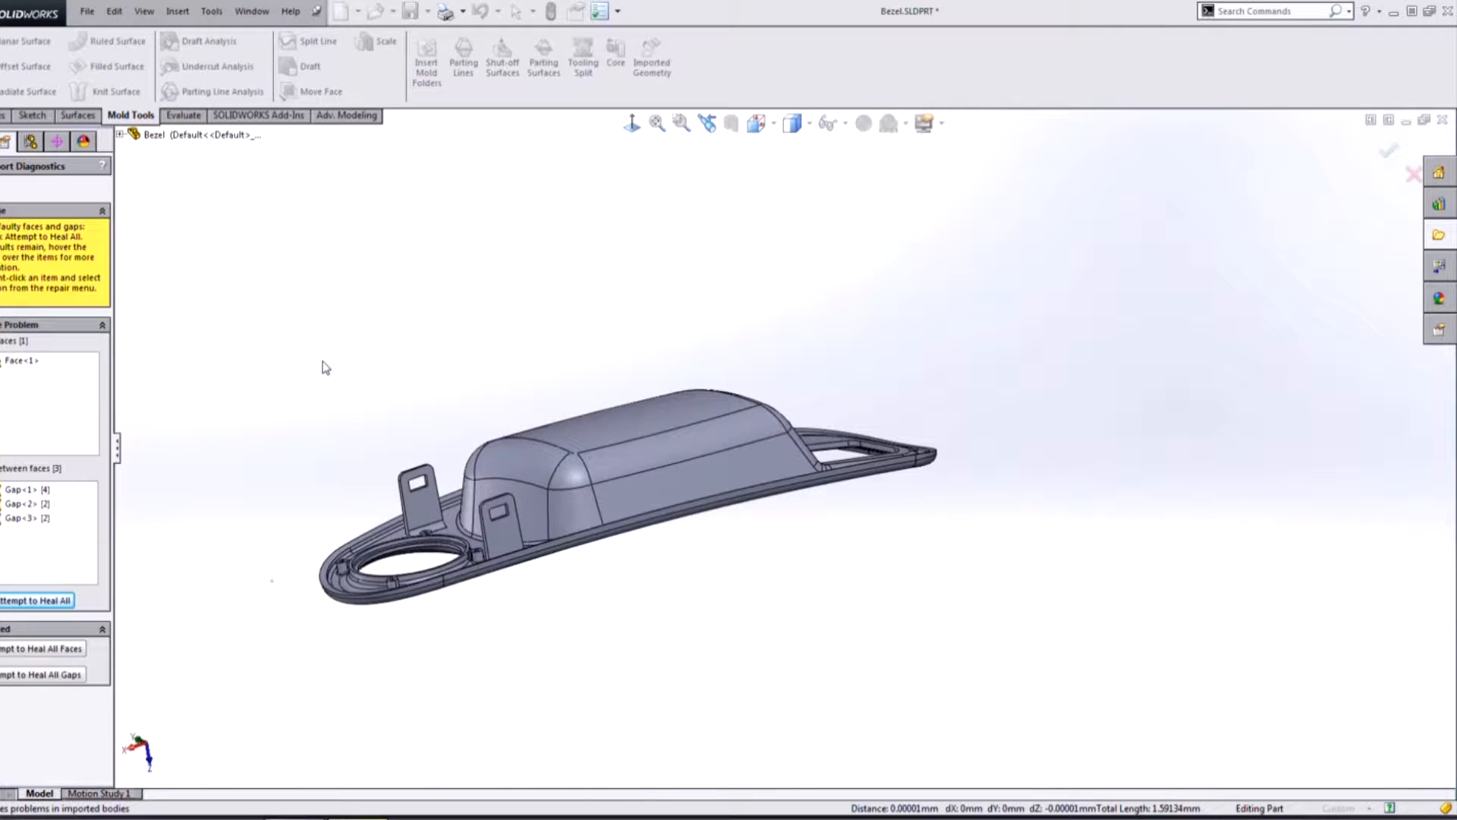
Heal all faulty faces and gaps of the imported bezel and leave Import Diagnostics
left_click(23, 600)
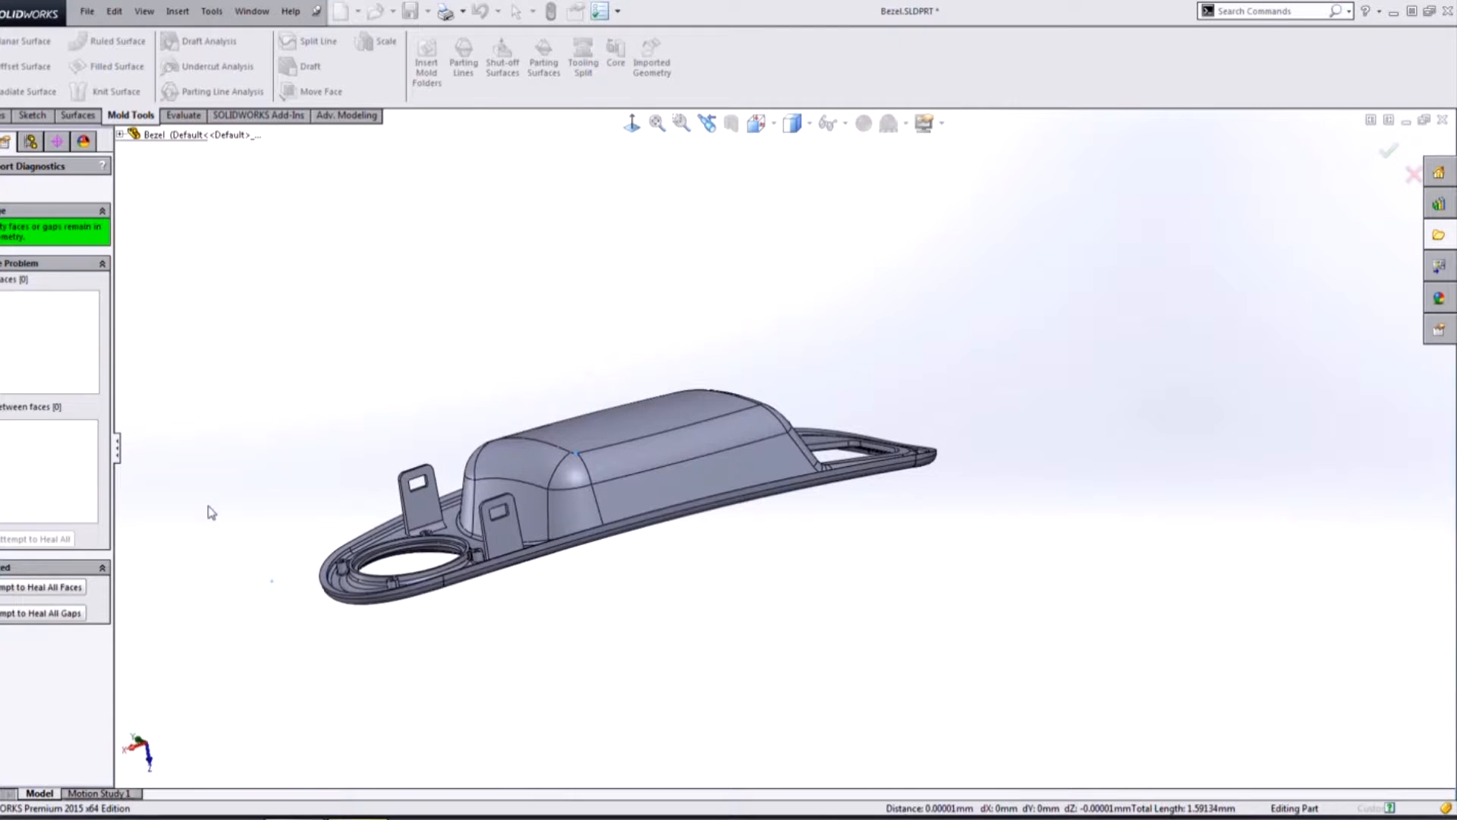
middle_click_drag(453, 351, 740, 678)
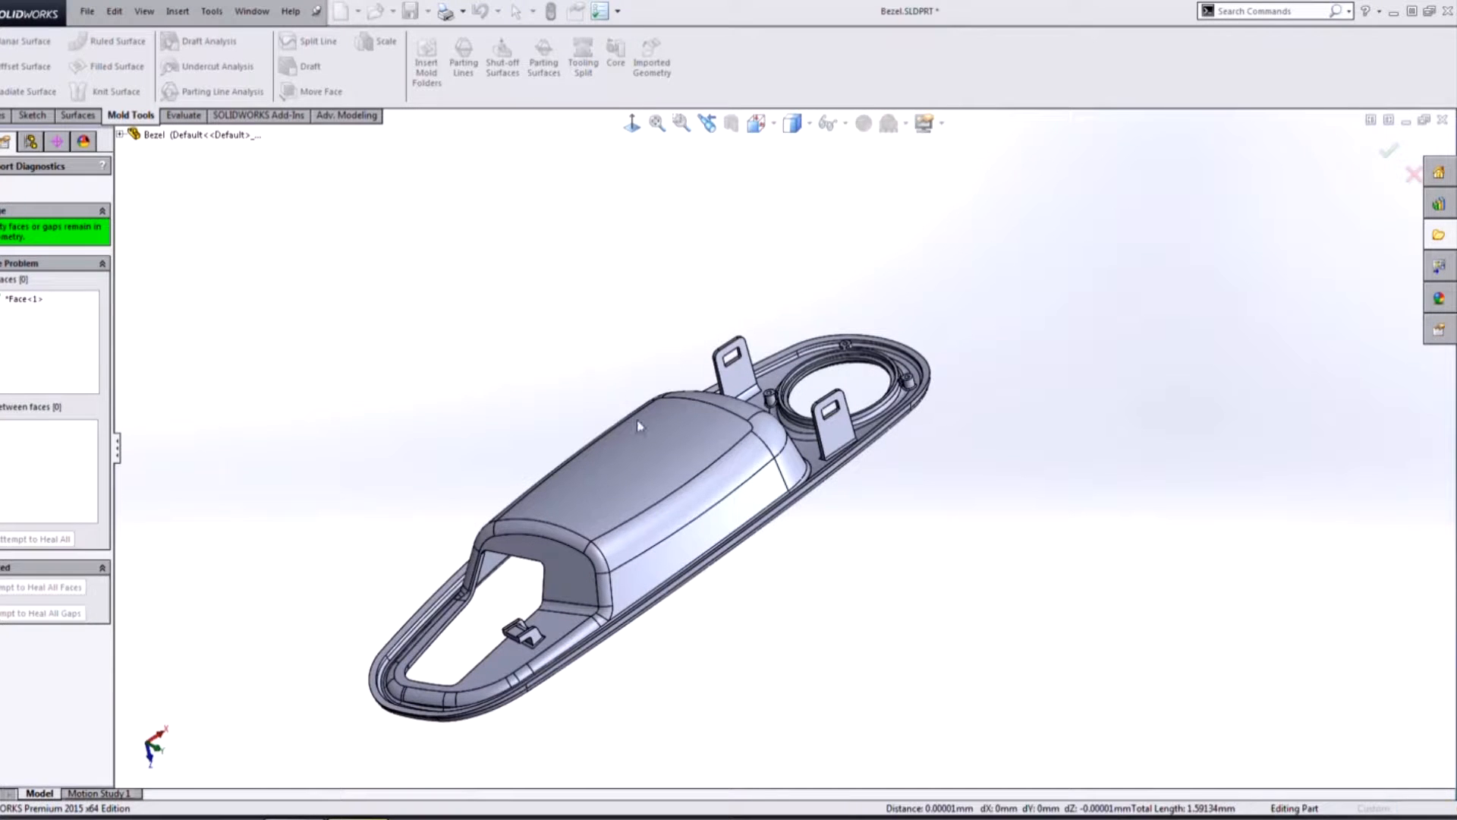
key("Escape")
middle_click_drag(823, 635, 686, 687)
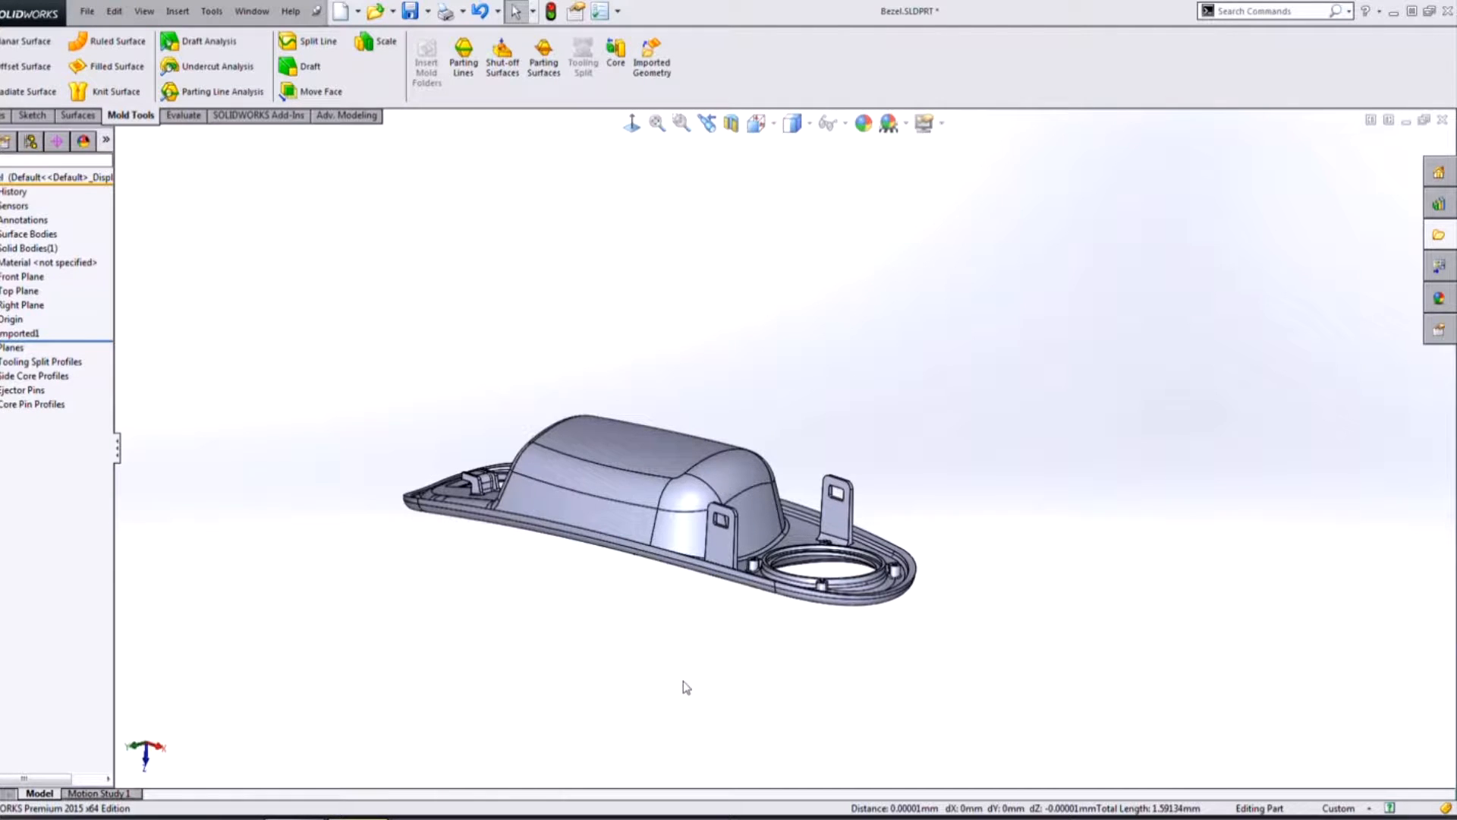
Examine the repaired bezel from several angles, including its raised housing, clip, upright tabs and openings
middle_click_drag(615, 576, 659, 587)
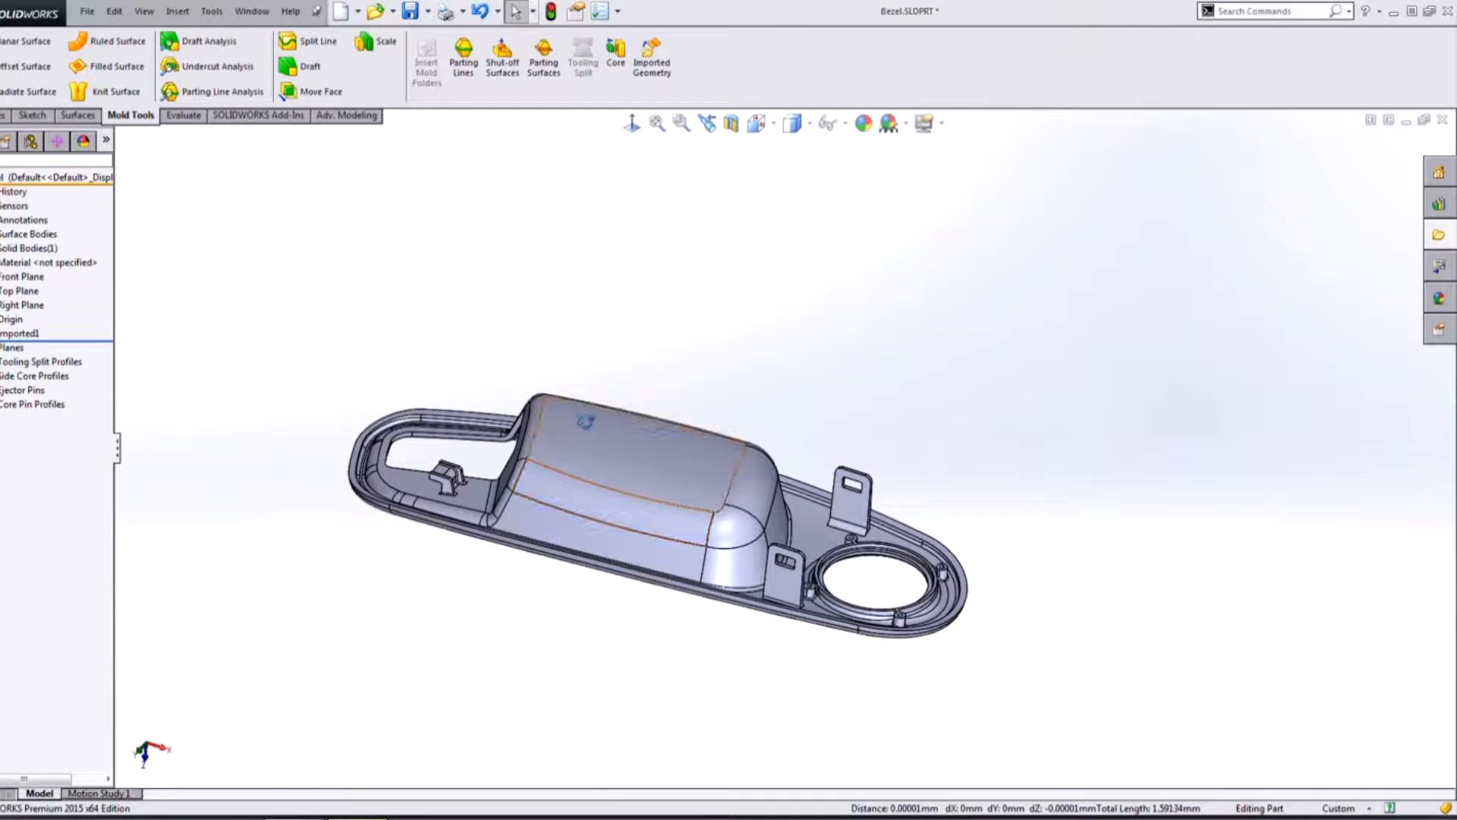
middle_click_drag(579, 465, 627, 481)
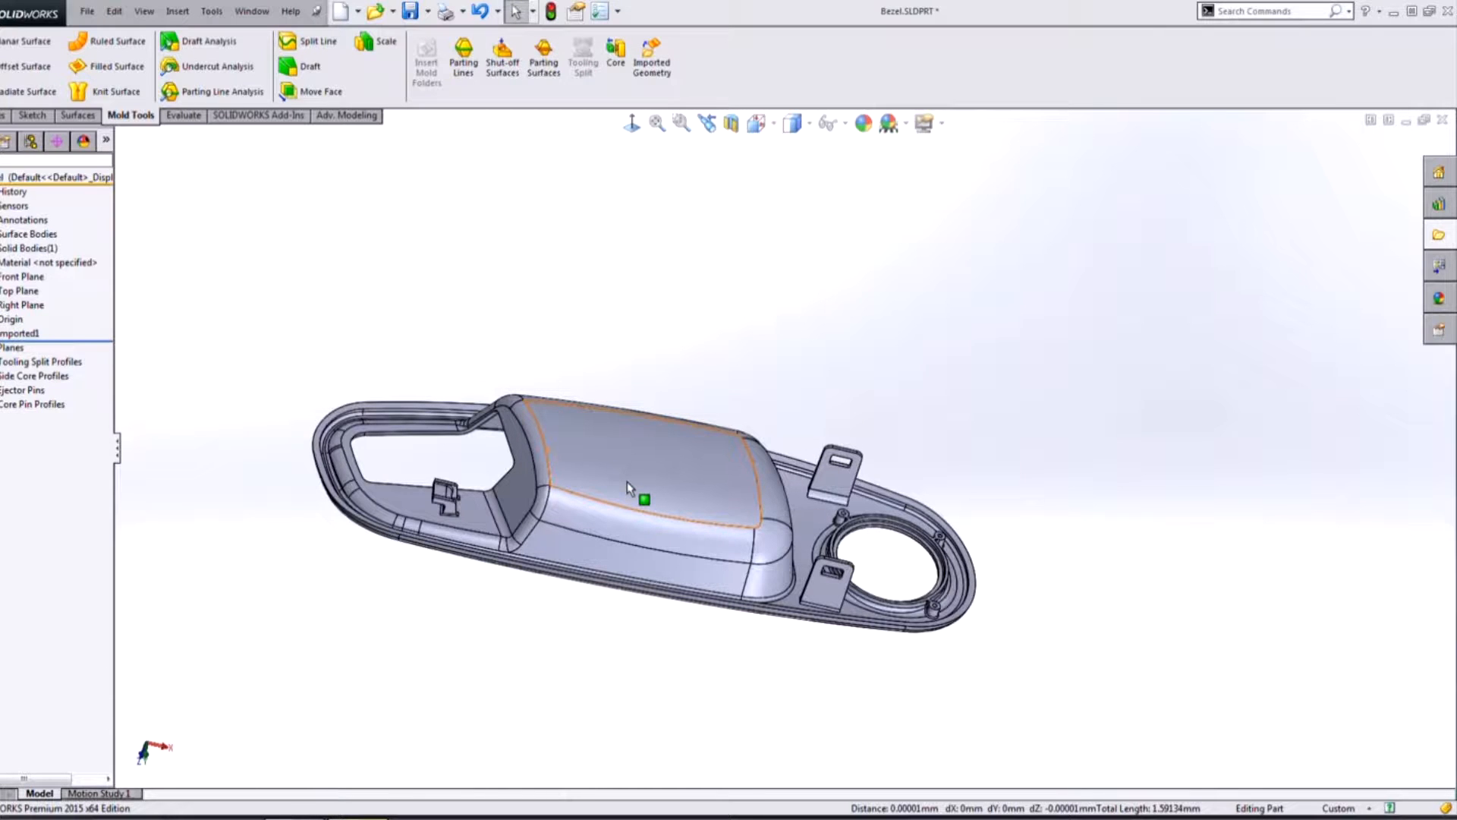
middle_click_drag(514, 545, 494, 540)
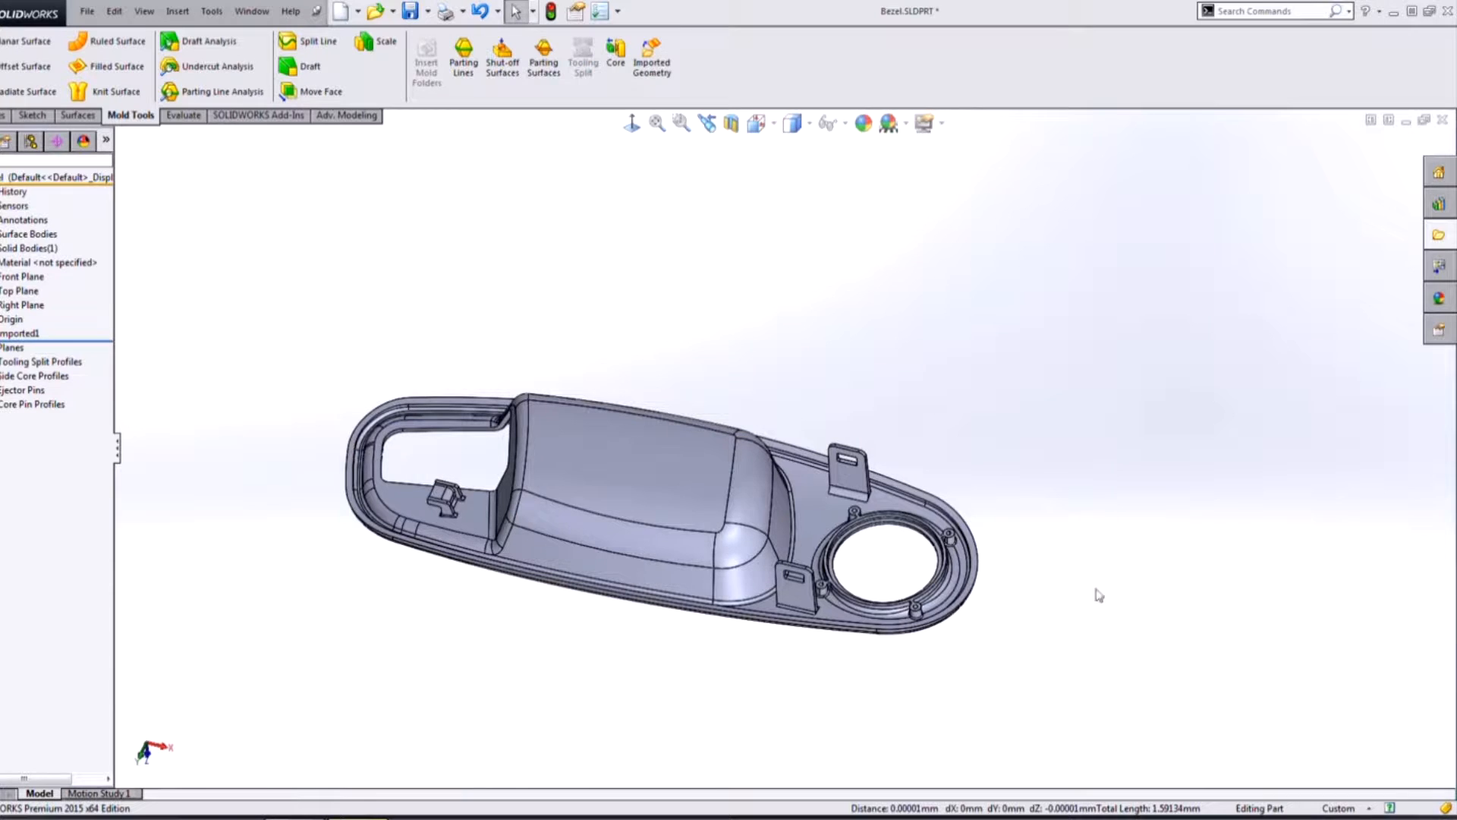
middle_click_drag(600, 672, 569, 595)
scroll(900, 607, "up", 3)
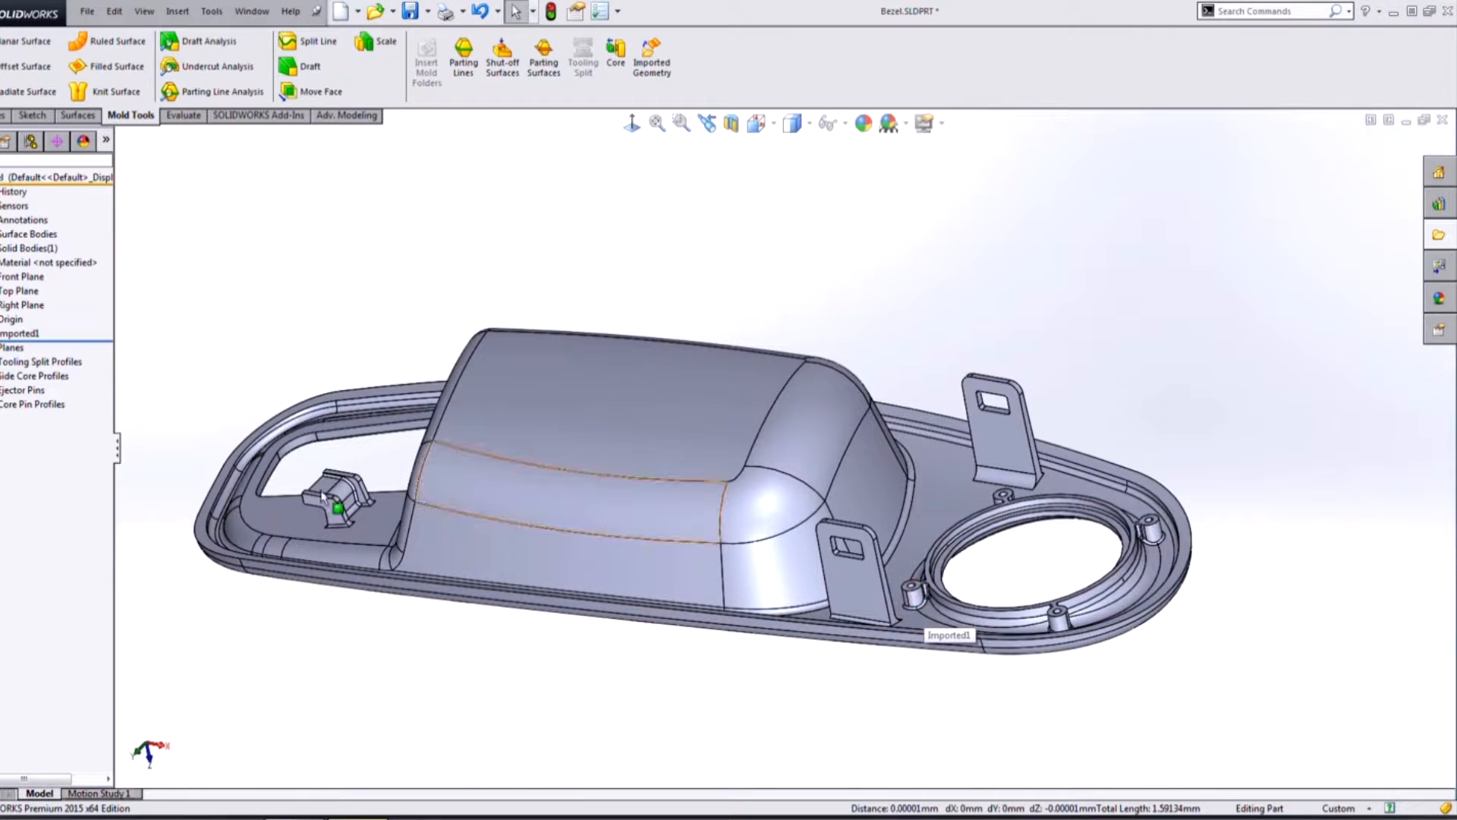
middle_click_drag(393, 533, 595, 595)
middle_click_drag(590, 719, 614, 624)
scroll(602, 466, "up", 1)
middle_click_drag(603, 466, 577, 482)
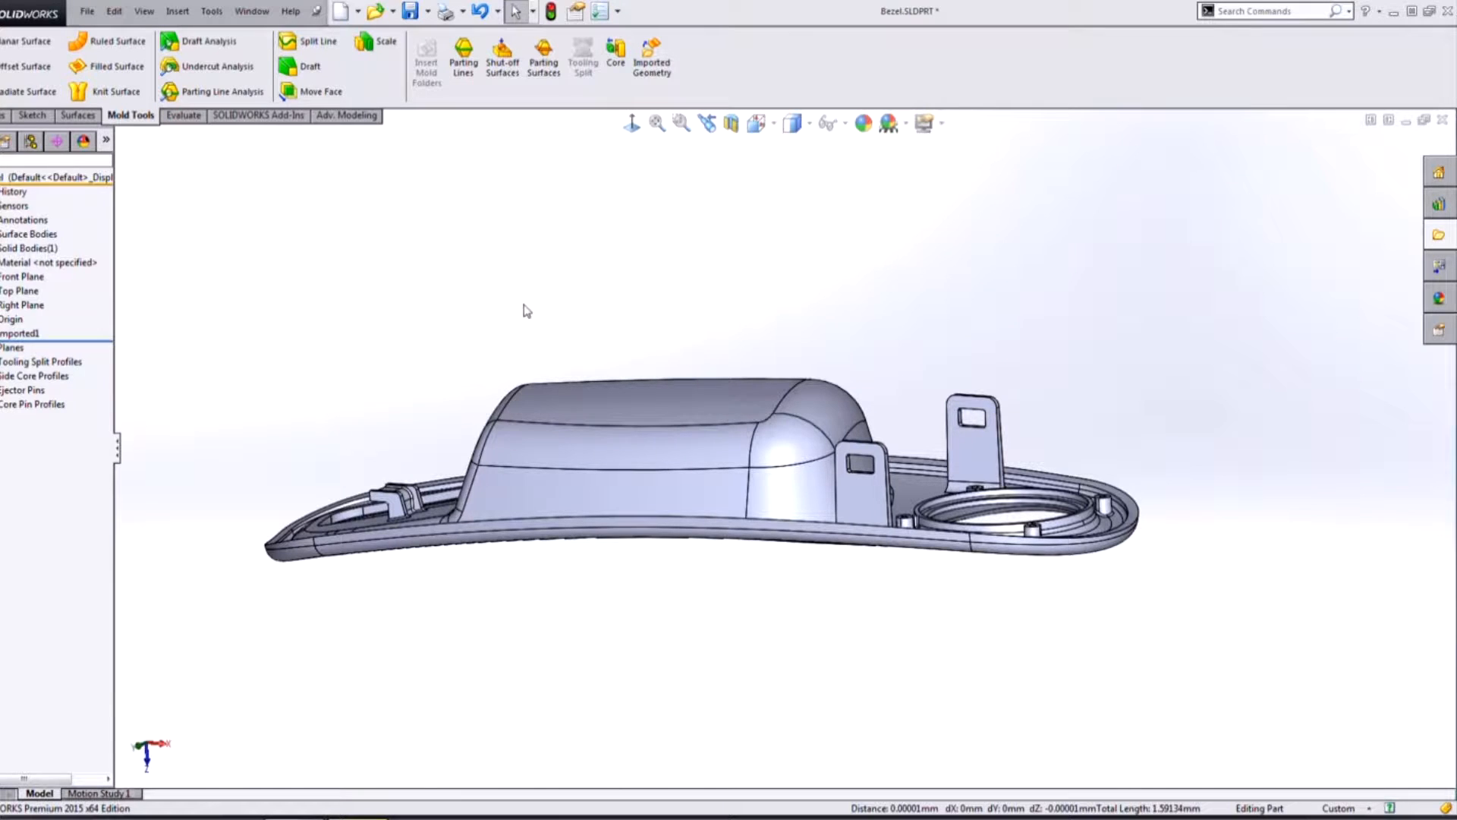
Run an Undercut Analysis on the bezel with the Front Plane as the direction of pull
left_click(183, 115)
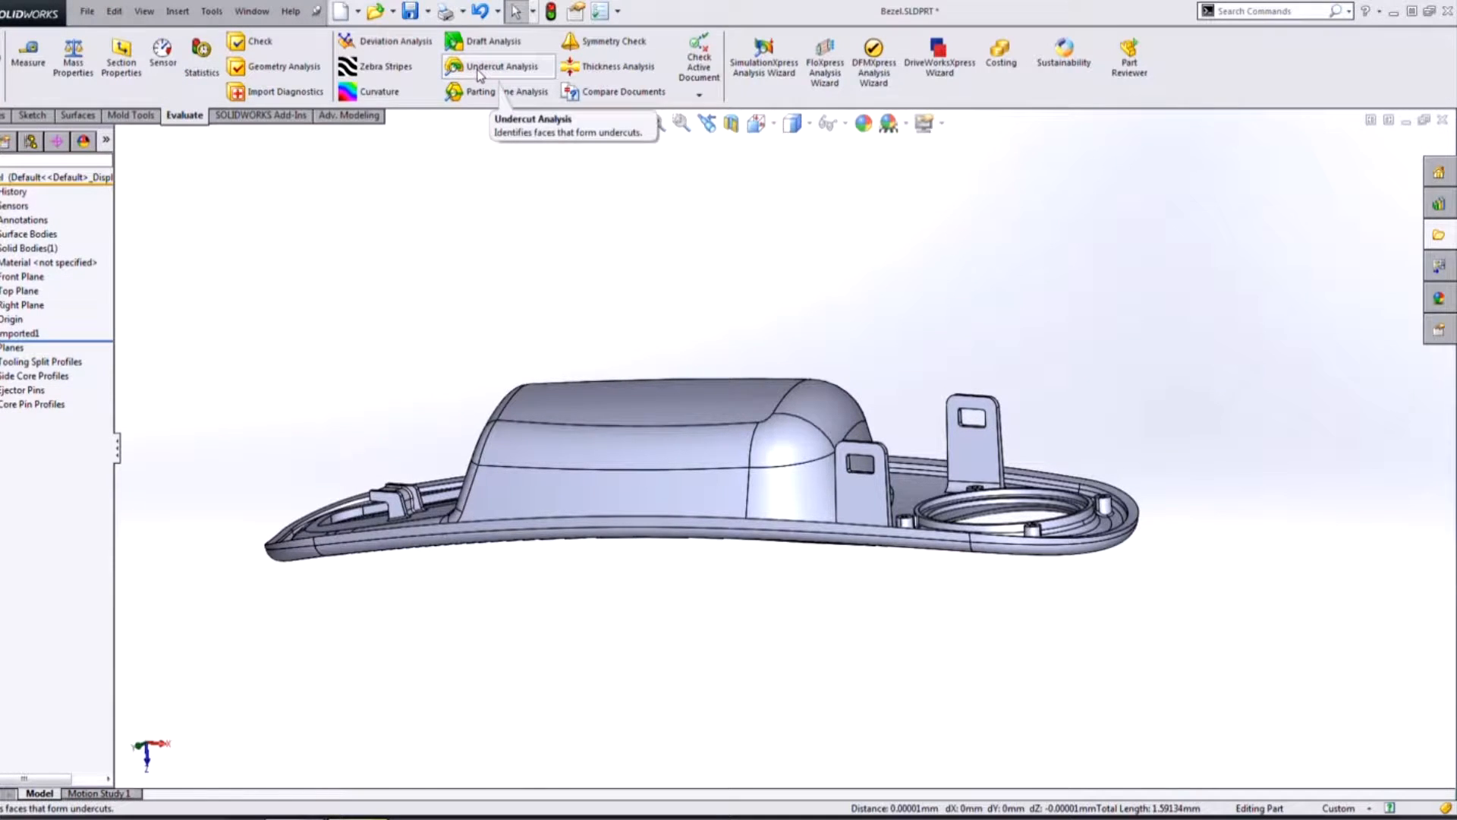
scroll(471, 68, "down", 1)
scroll(470, 68, "up", 2)
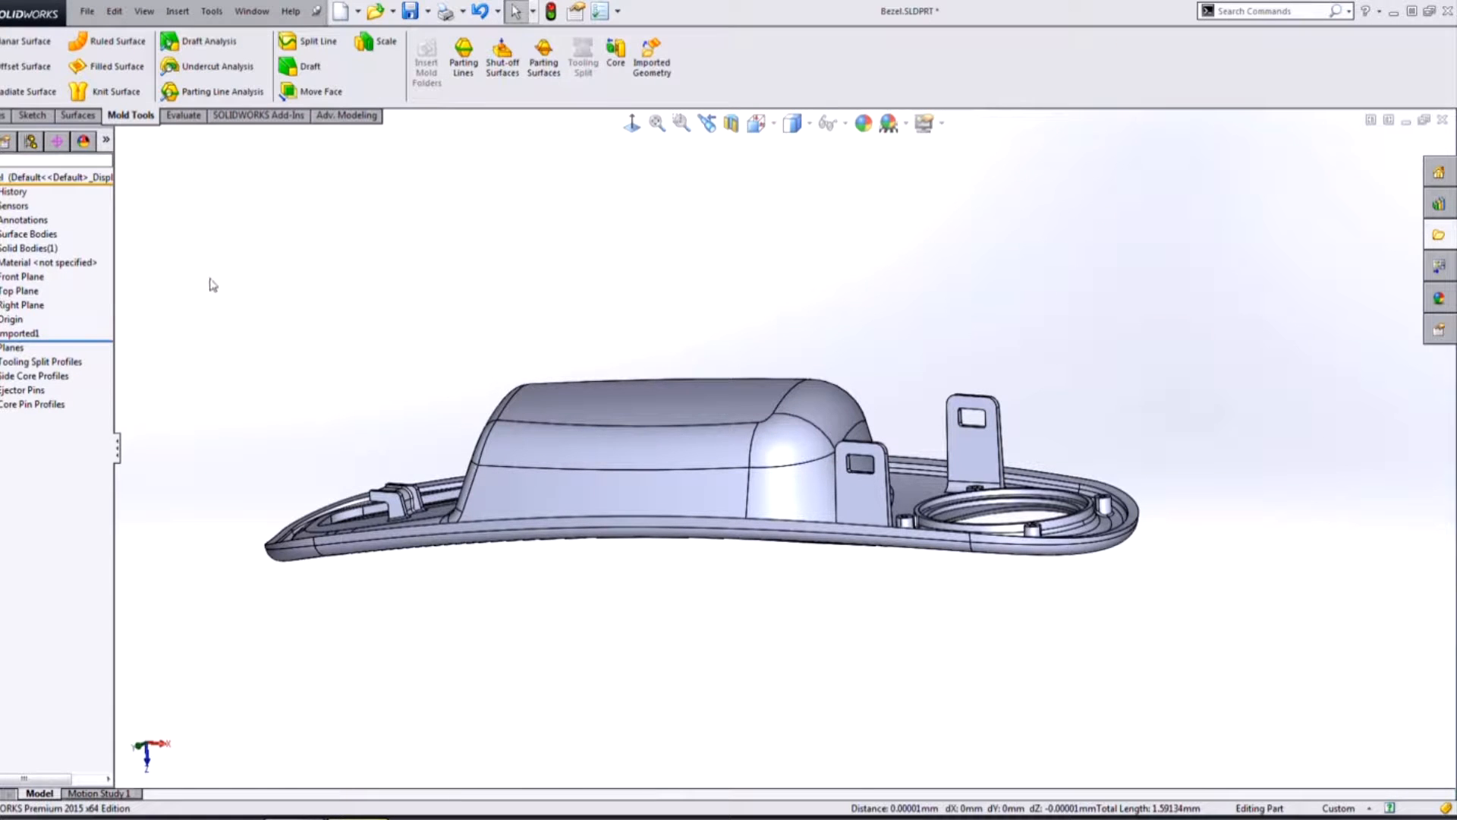
left_click(216, 68)
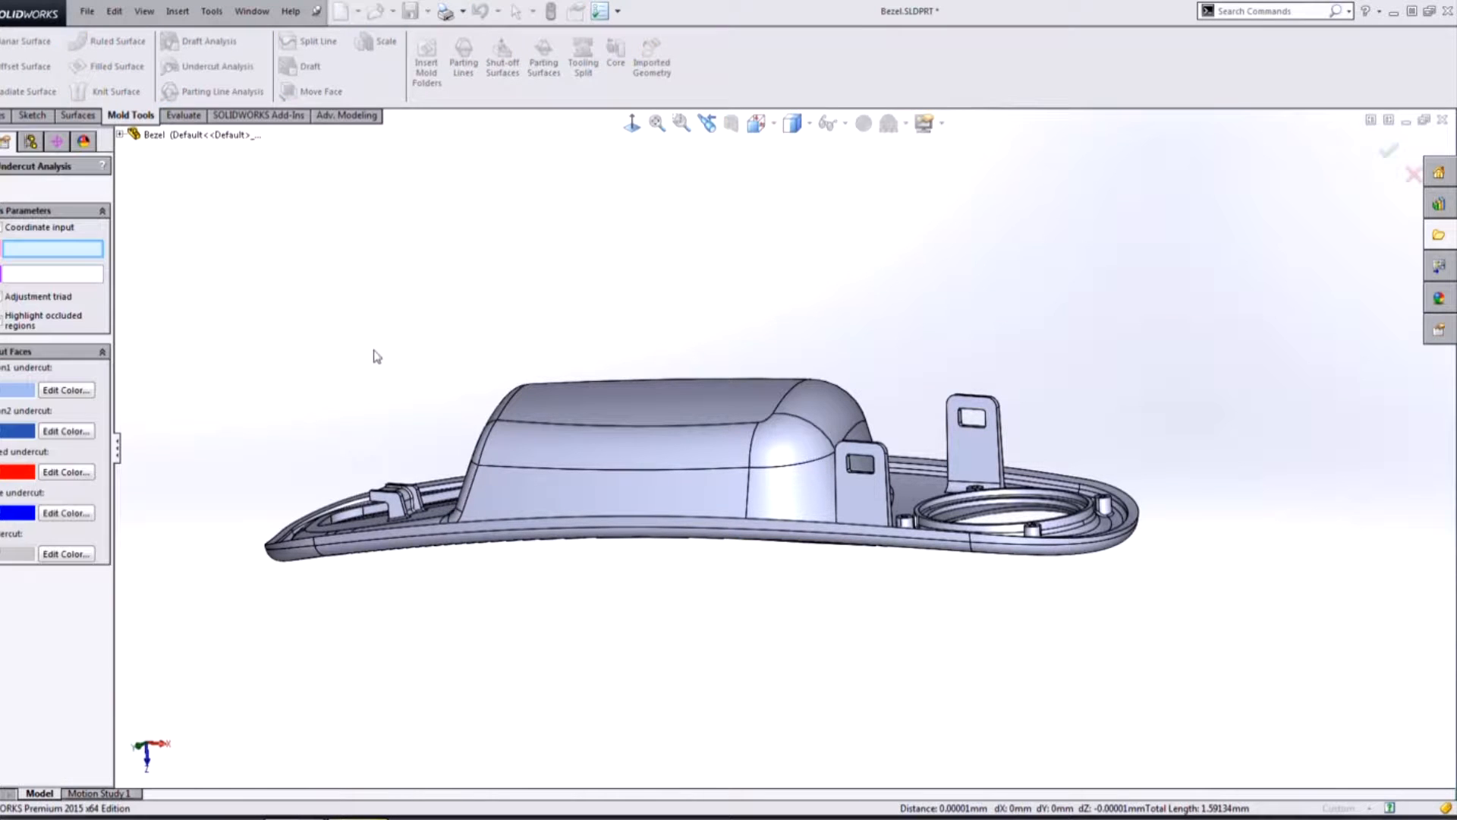
left_click(119, 134)
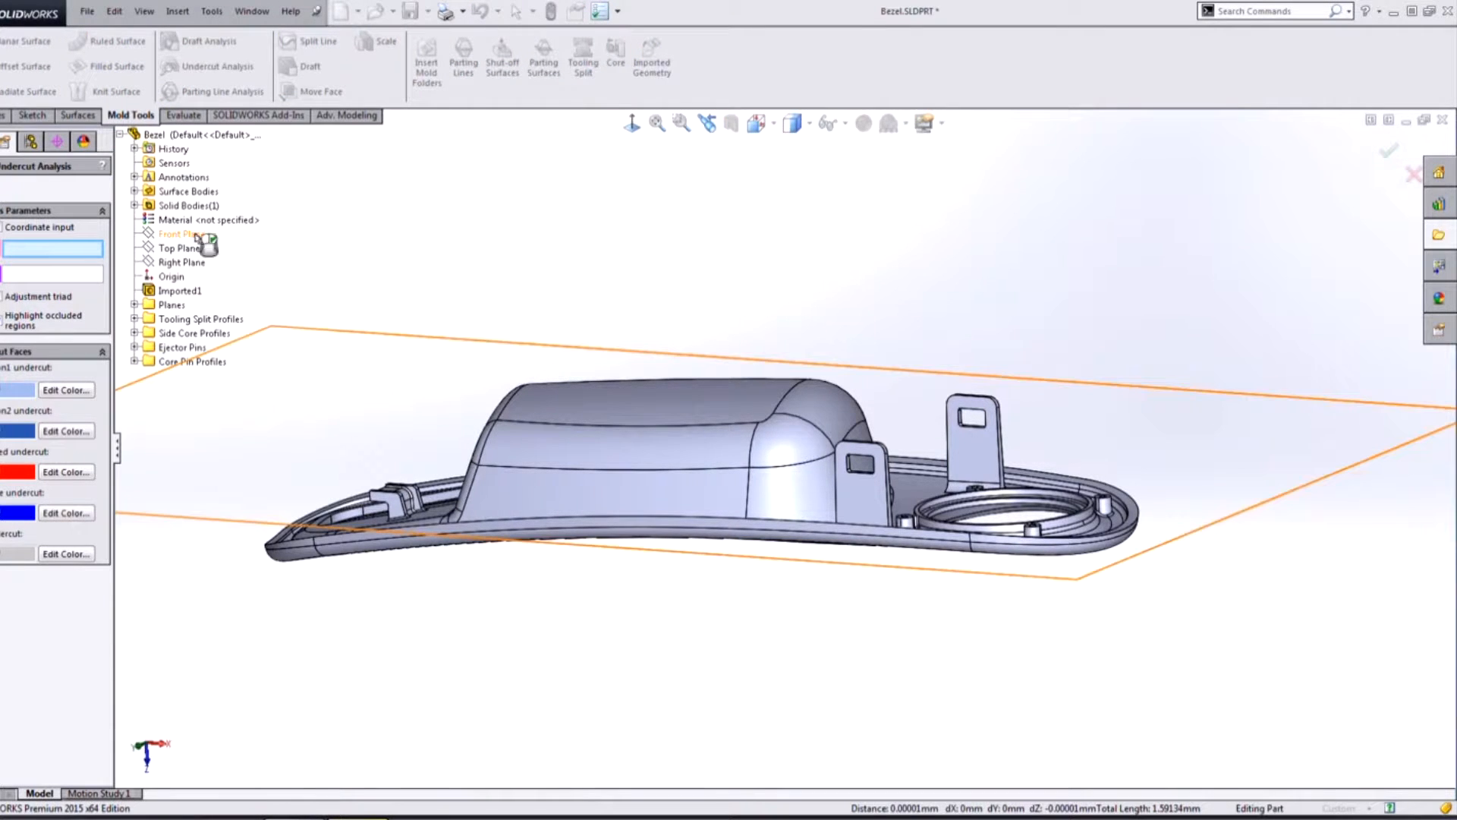
left_click(182, 234)
middle_click_drag(797, 693, 755, 708)
middle_click_drag(625, 640, 737, 686)
middle_click_drag(658, 435, 668, 603)
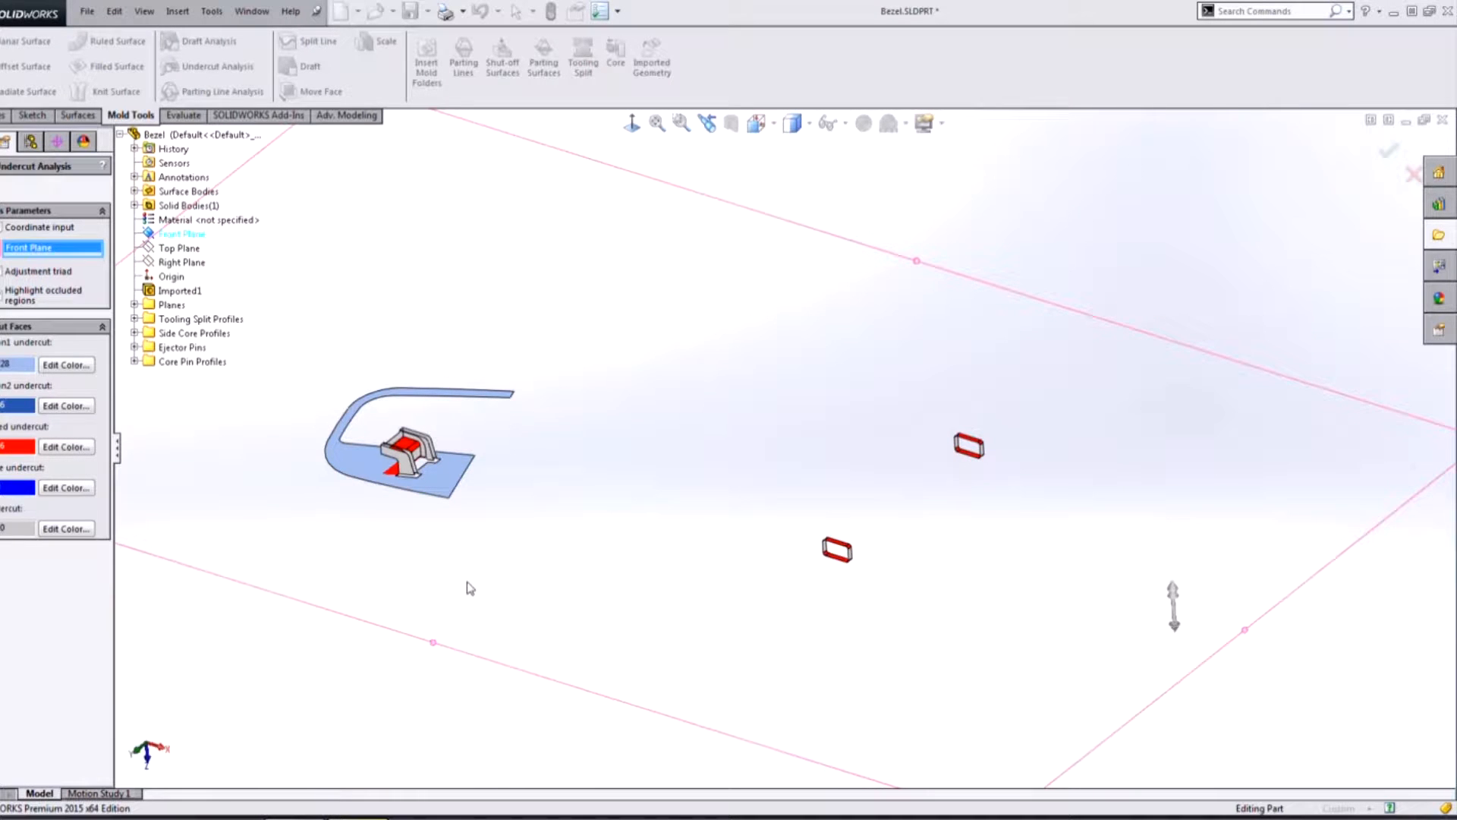
Inspect the undercut faces in both upright tabs' windows and on the clip, and close the Undercut Analysis
middle_click_drag(693, 563, 696, 490)
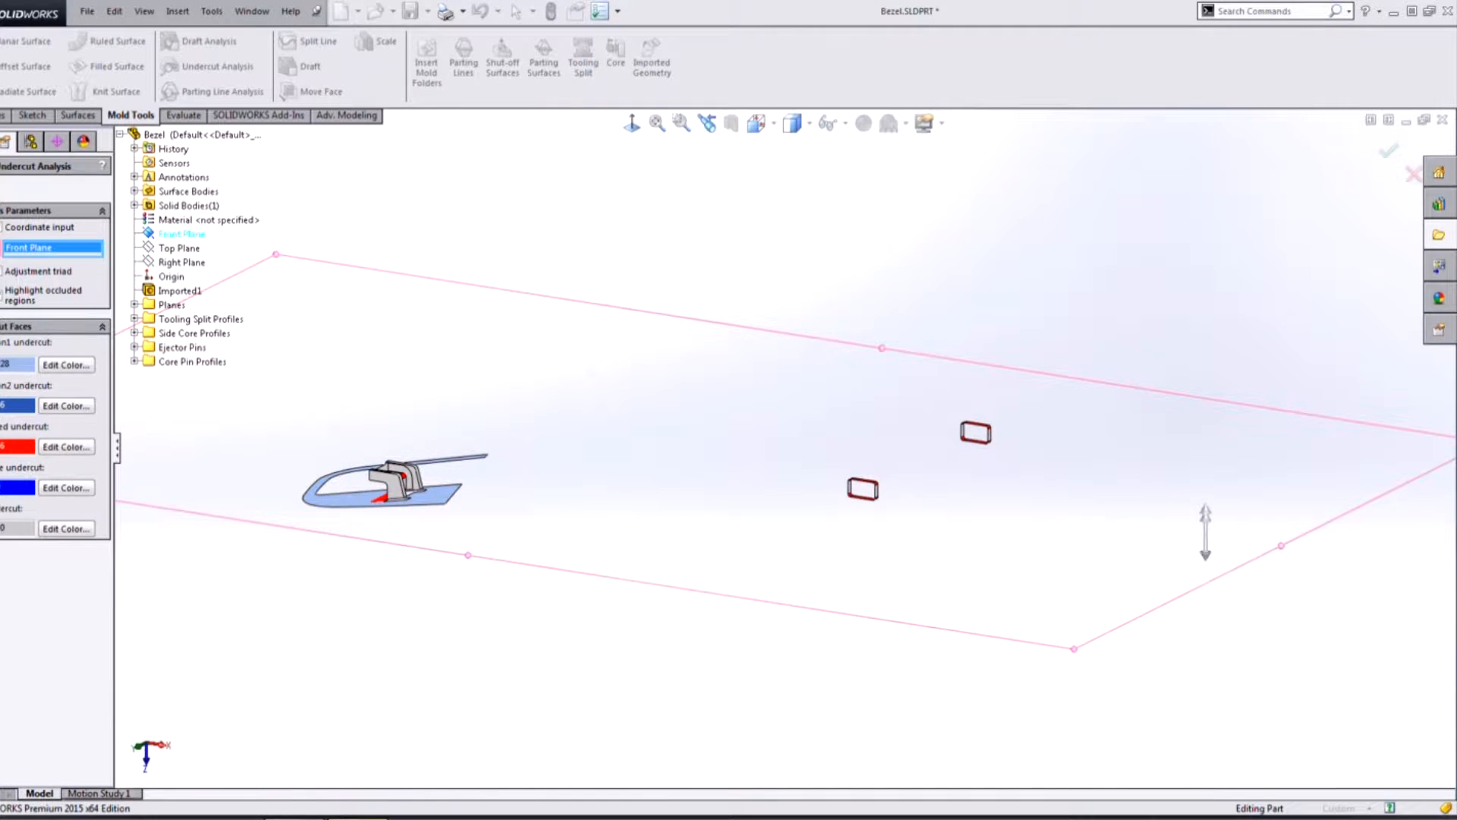
scroll(1010, 455, "down", 8)
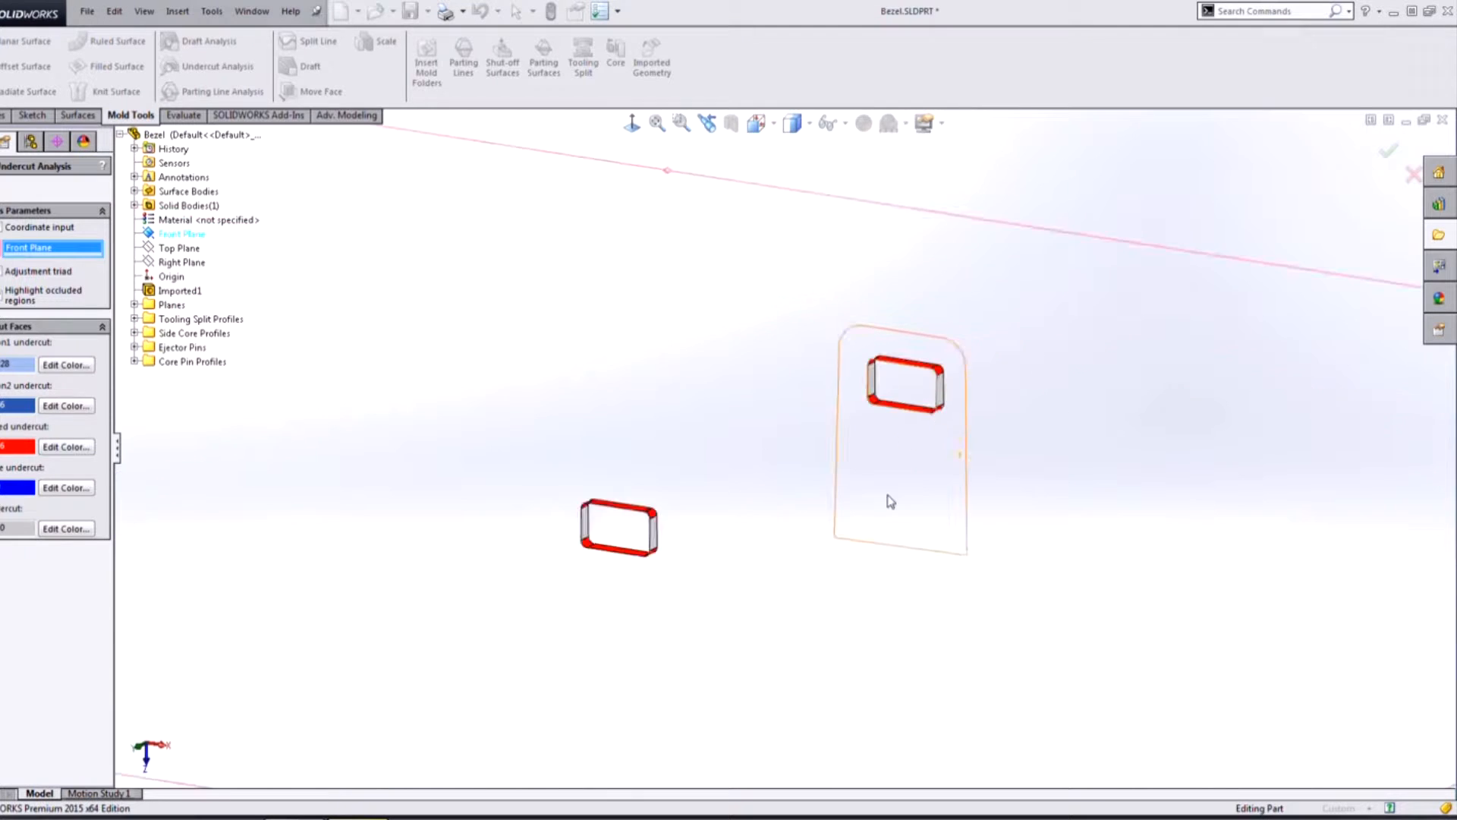
scroll(449, 569, "up", 3)
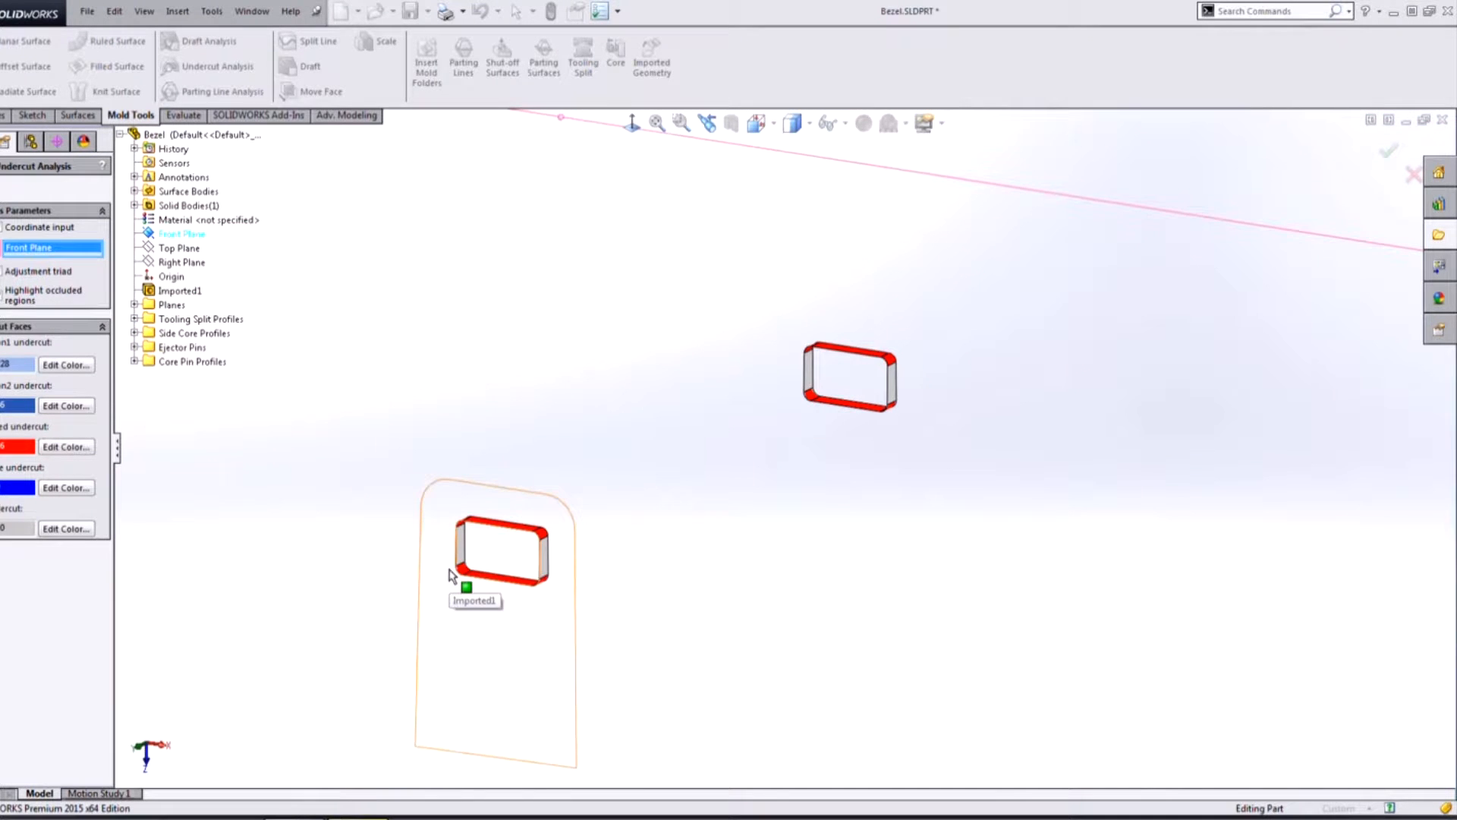
middle_click_drag(449, 577, 686, 442)
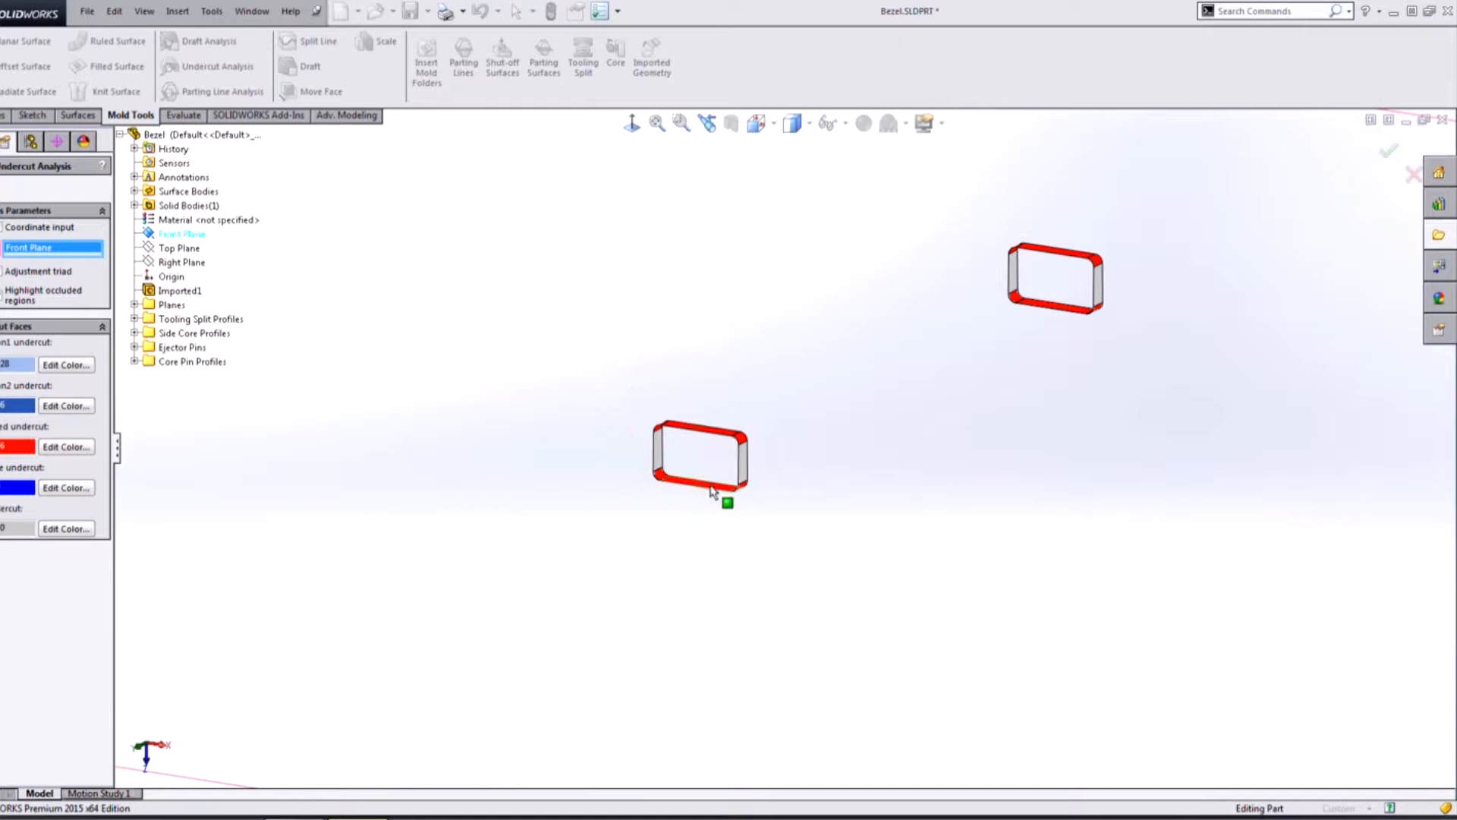
middle_click_drag(718, 498, 442, 453)
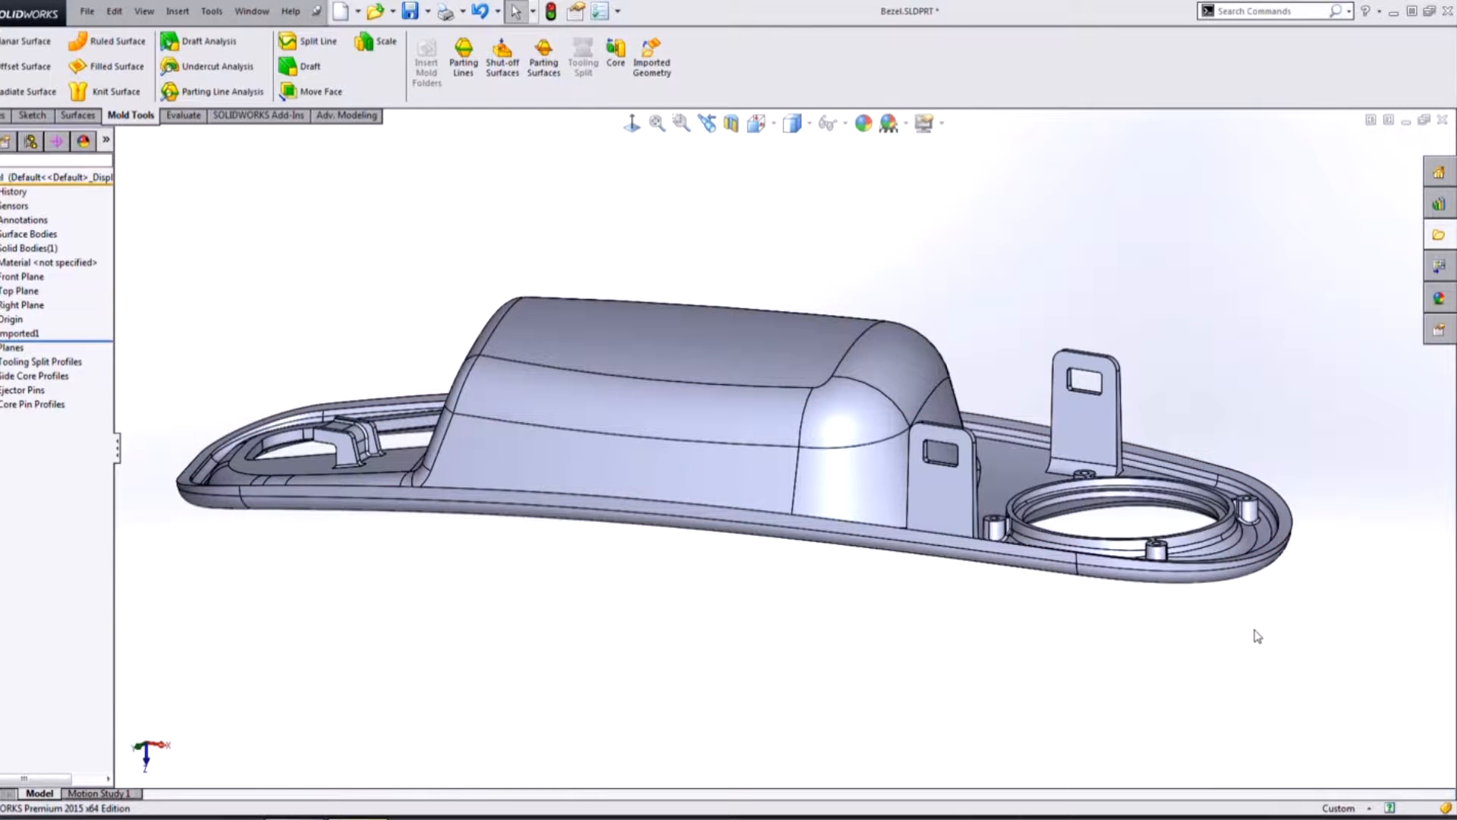
Start a Draft Analysis with the Front Plane as the direction of pull and check both sides of the bezel
left_click(226, 49)
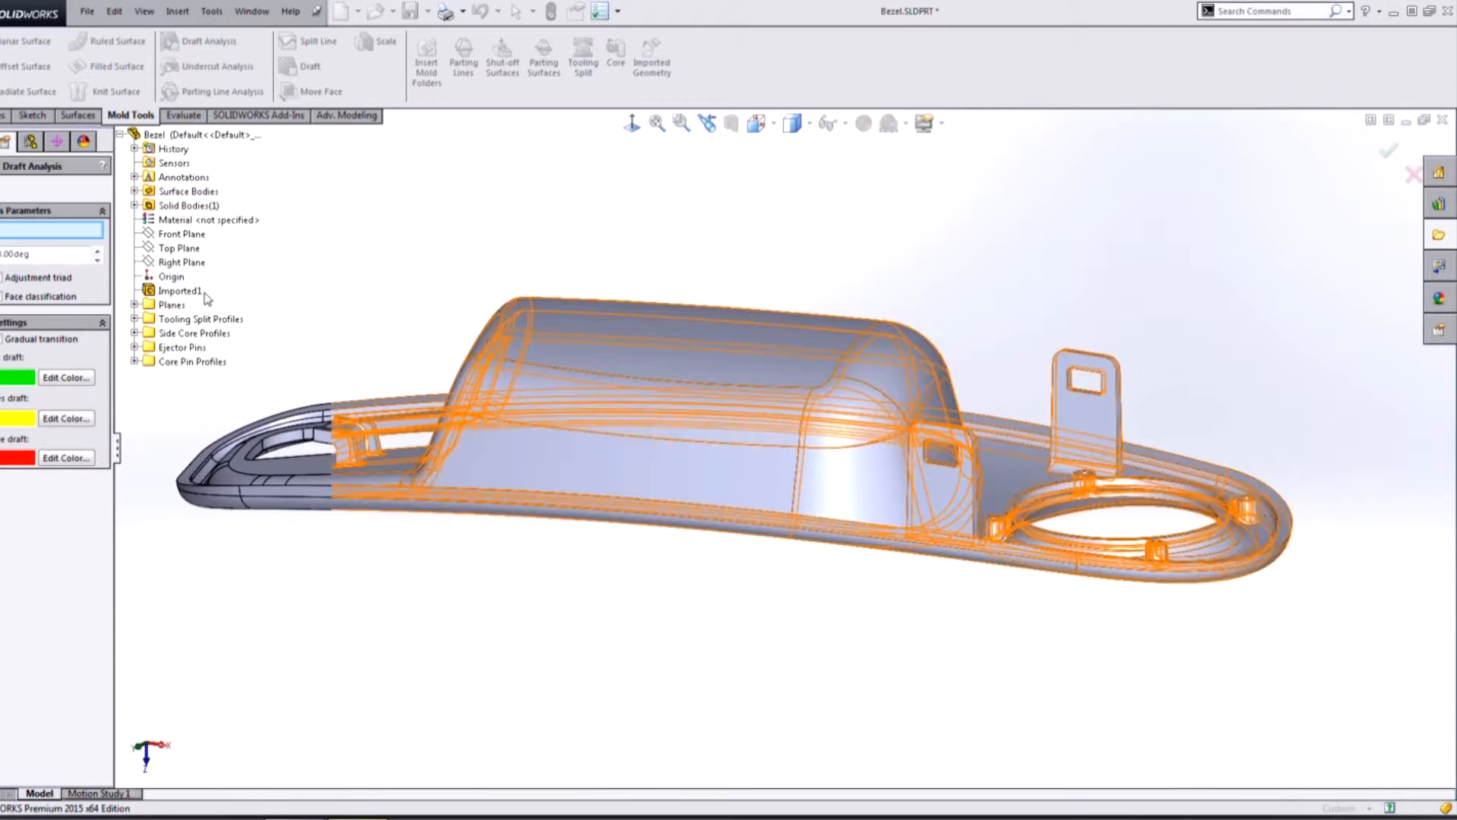
left_click(180, 235)
middle_click_drag(468, 593, 464, 628)
key("f")
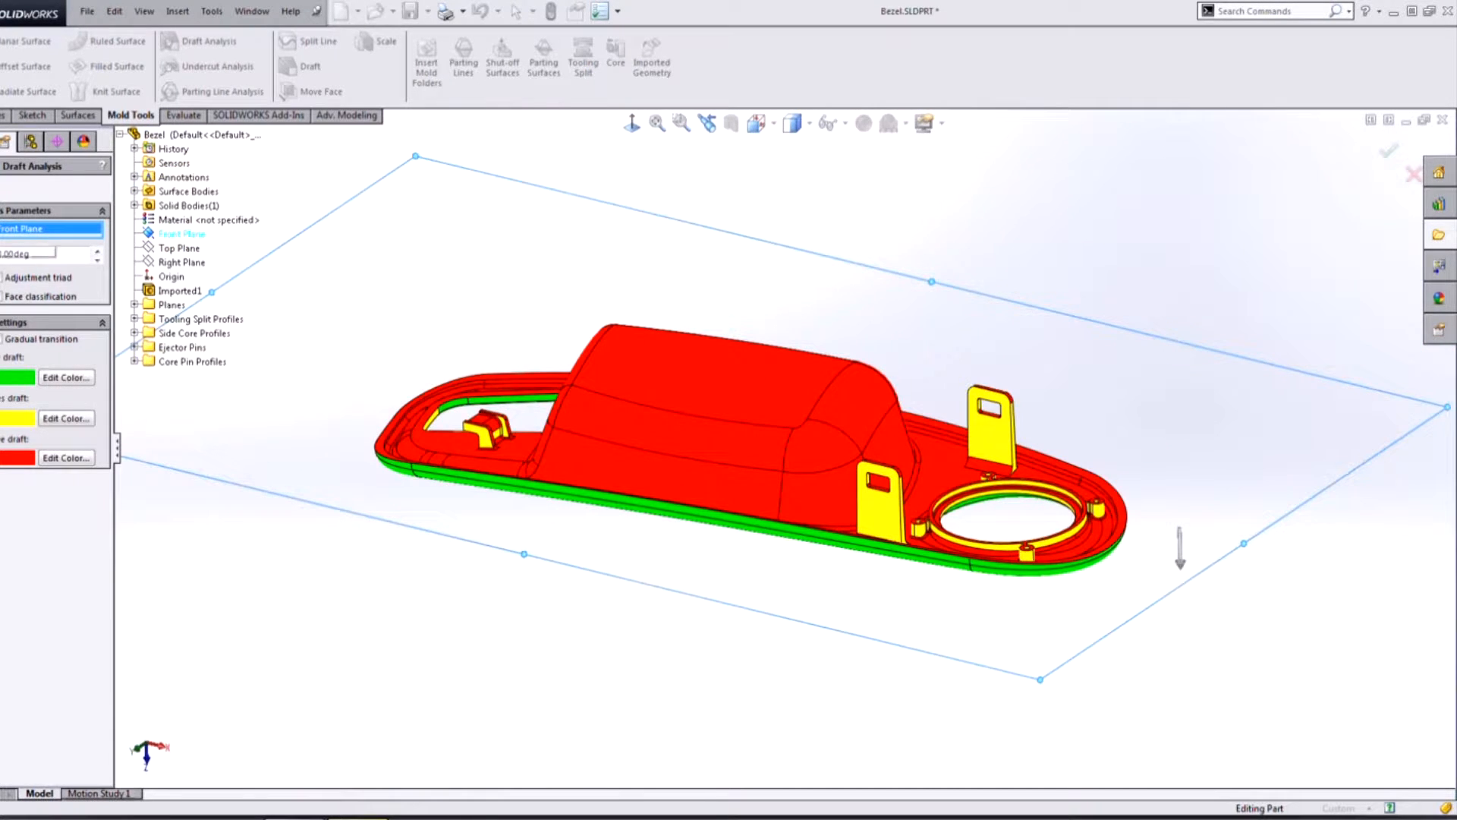
left_click(1, 229)
left_click(1, 229)
middle_click_drag(787, 618, 763, 191)
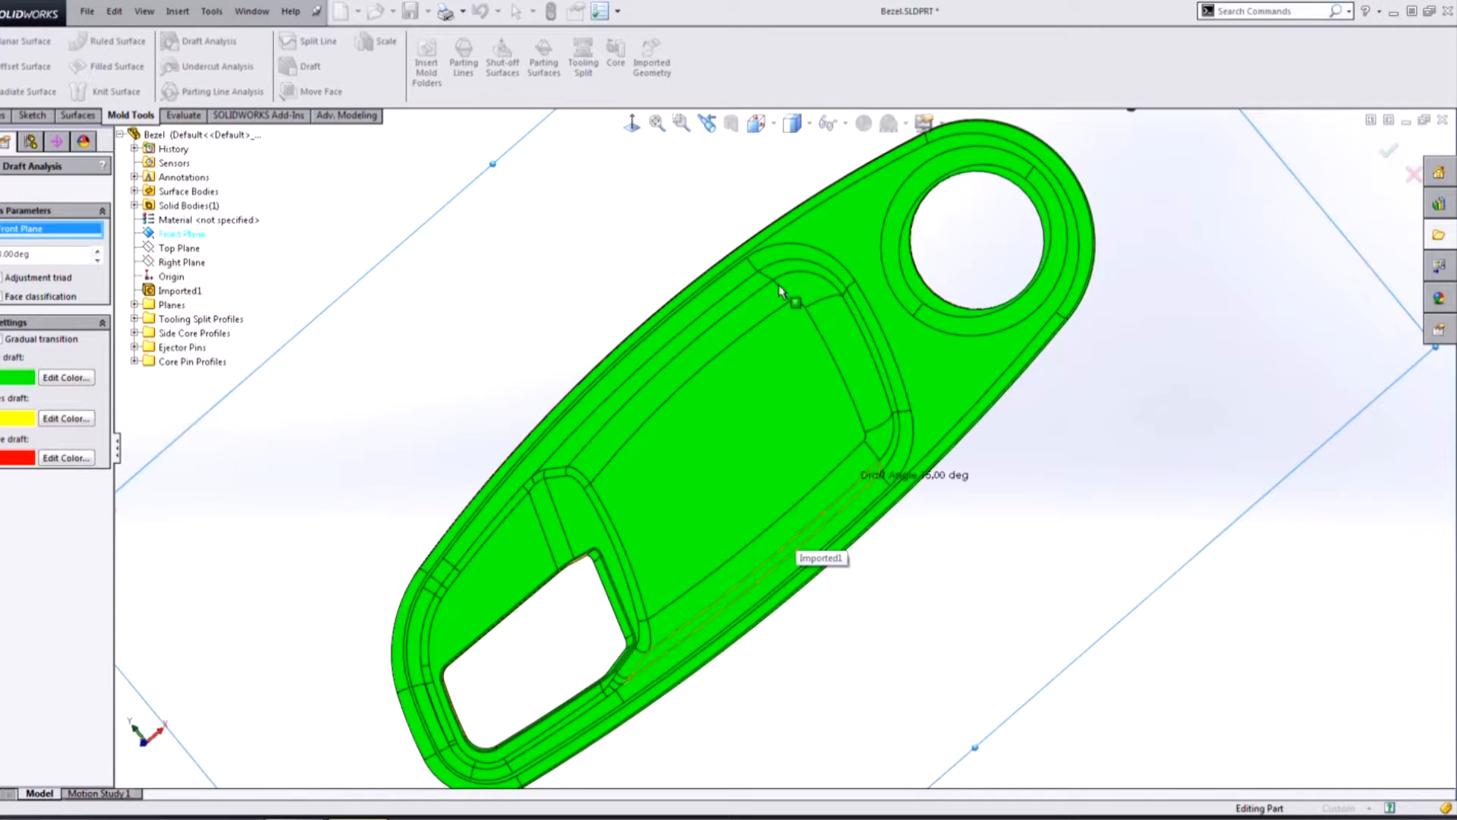
middle_click_drag(650, 146, 1131, 453)
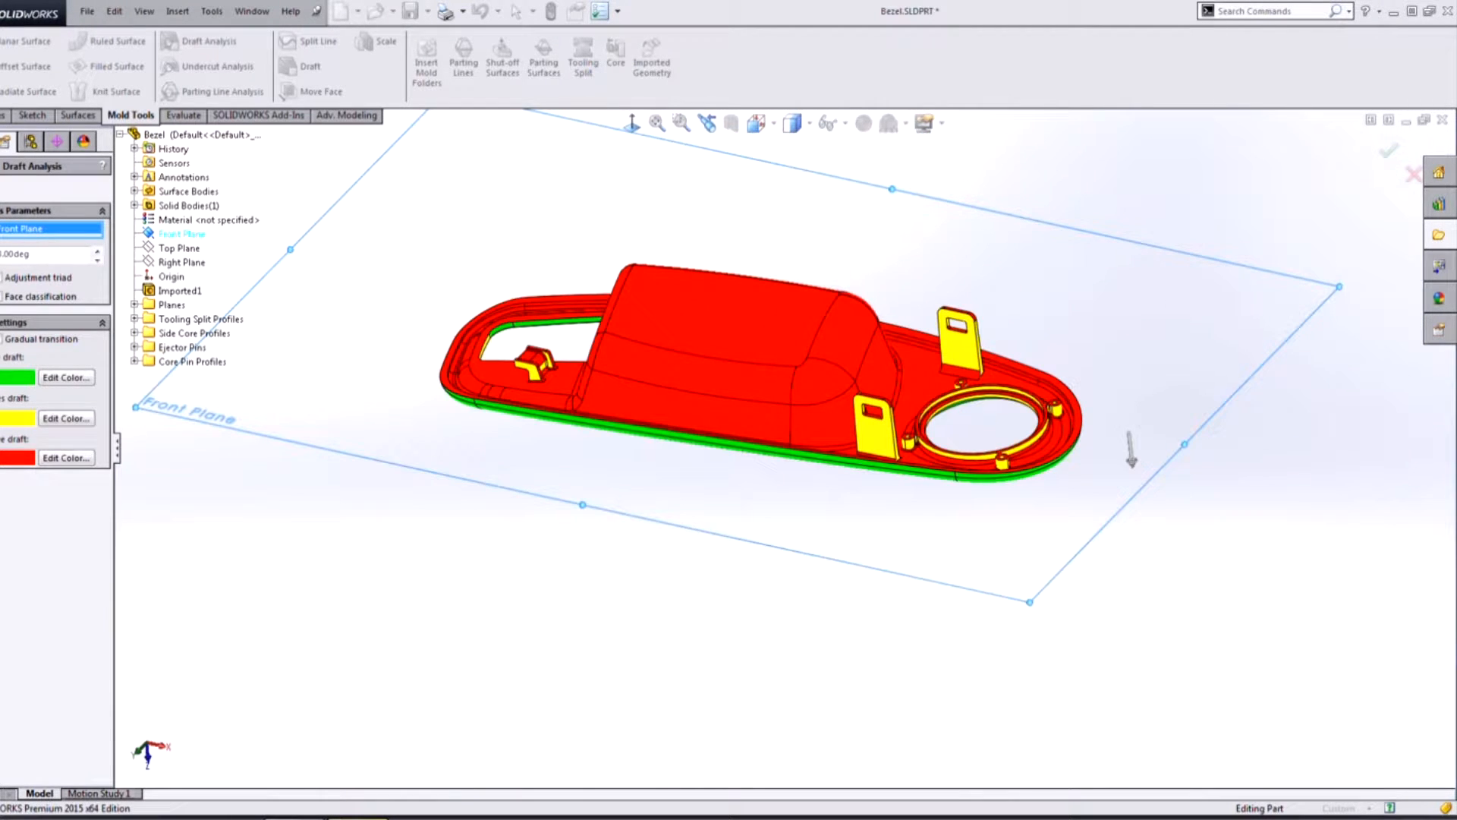
Reverse the direction of pull and check the draft on the upright tabs and the ring bosses
left_click(2, 228)
scroll(887, 408, "down", 2)
middle_click_drag(608, 338, 619, 282)
middle_click_drag(1140, 562, 1133, 576)
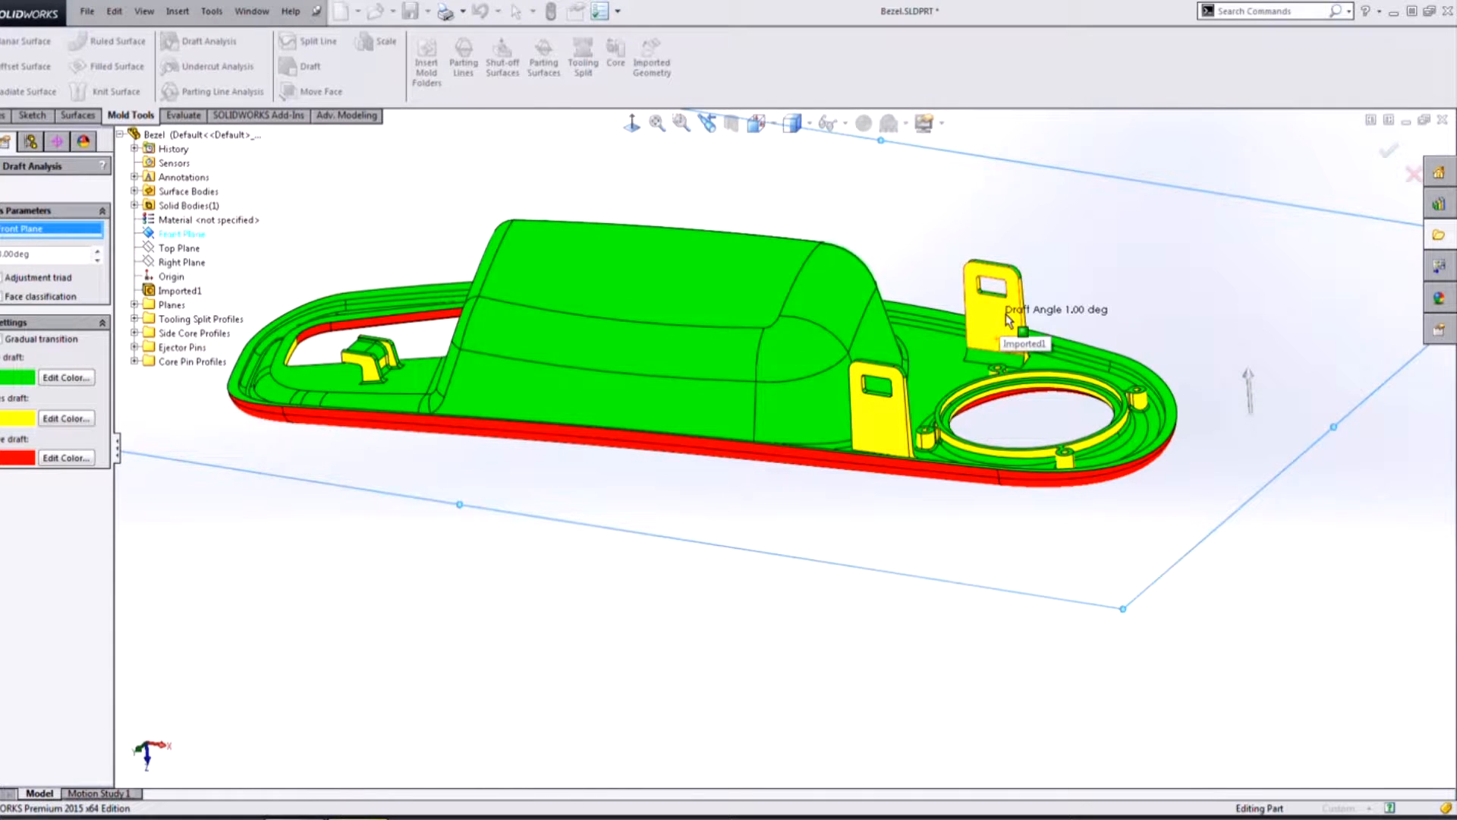
mouse_move(1085, 317)
middle_mouse_down()
mouse_move(1078, 358)
mouse_move(1108, 334)
middle_mouse_up()
scroll(764, 255, "up", 2)
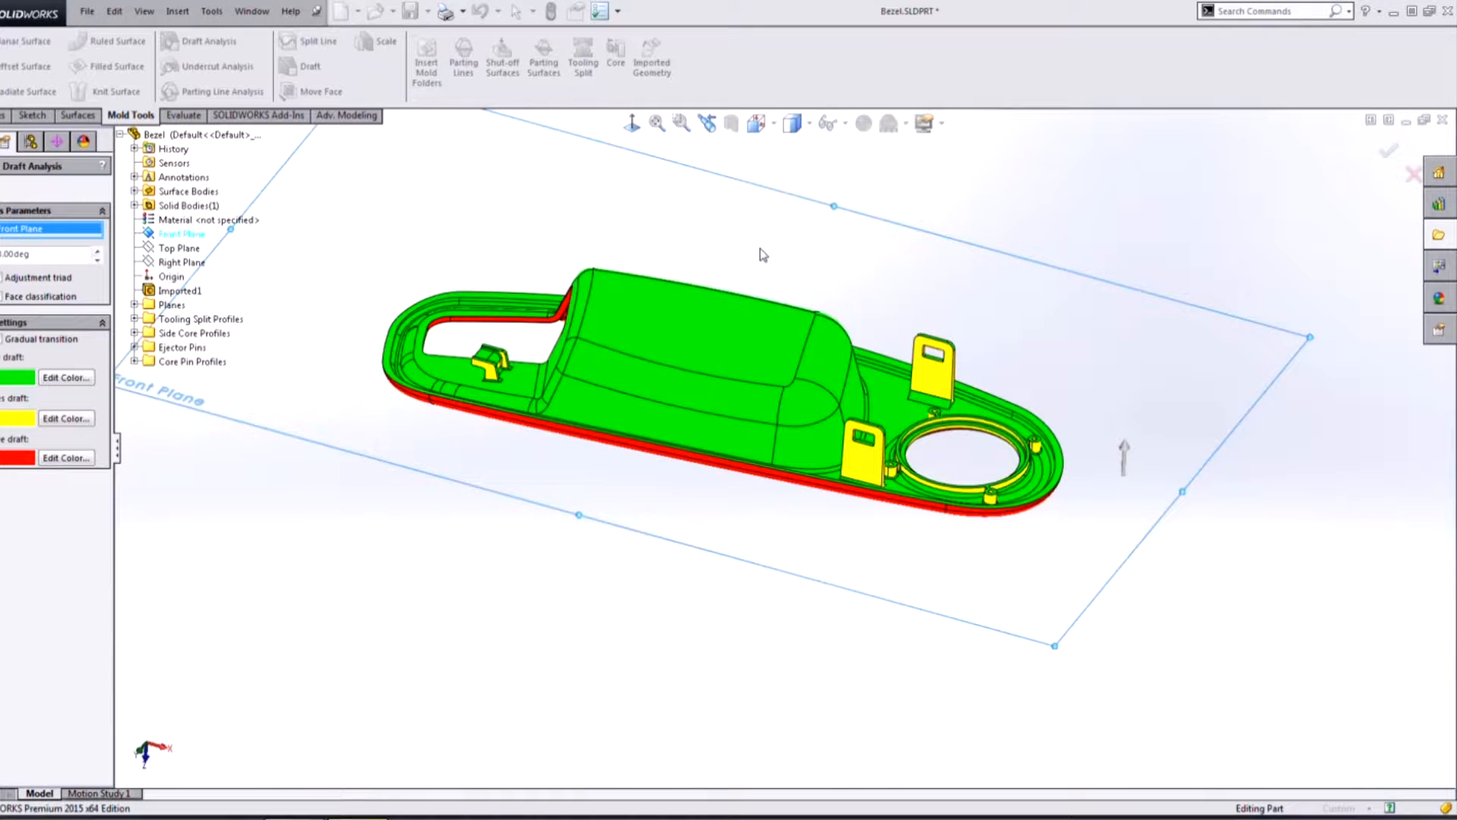
scroll(763, 255, "down", 1)
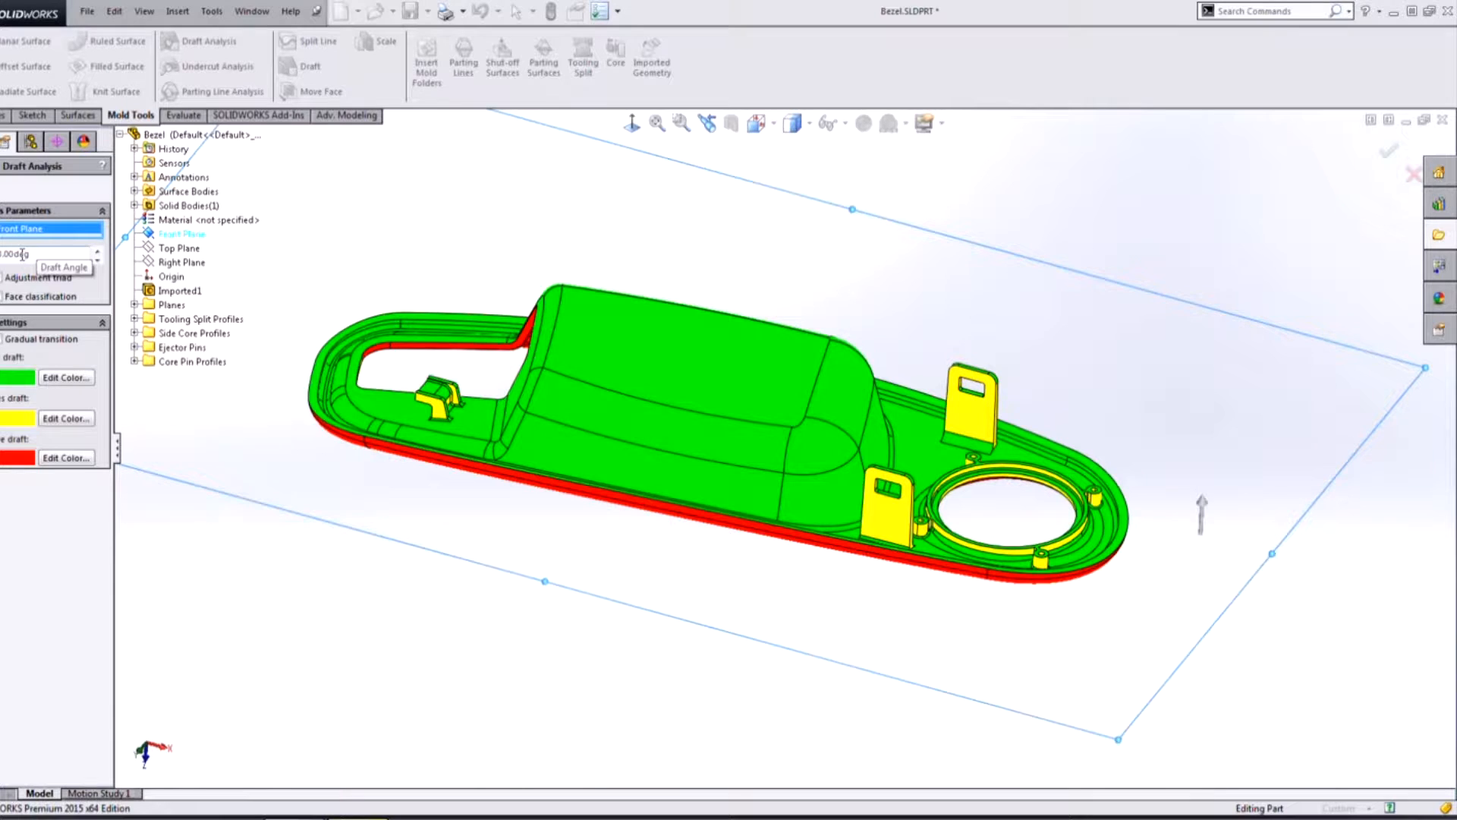
Lower the draft angle of the analysis, check the clip beside the rectangular opening, and accept the Draft Analysis
left_click(96, 261)
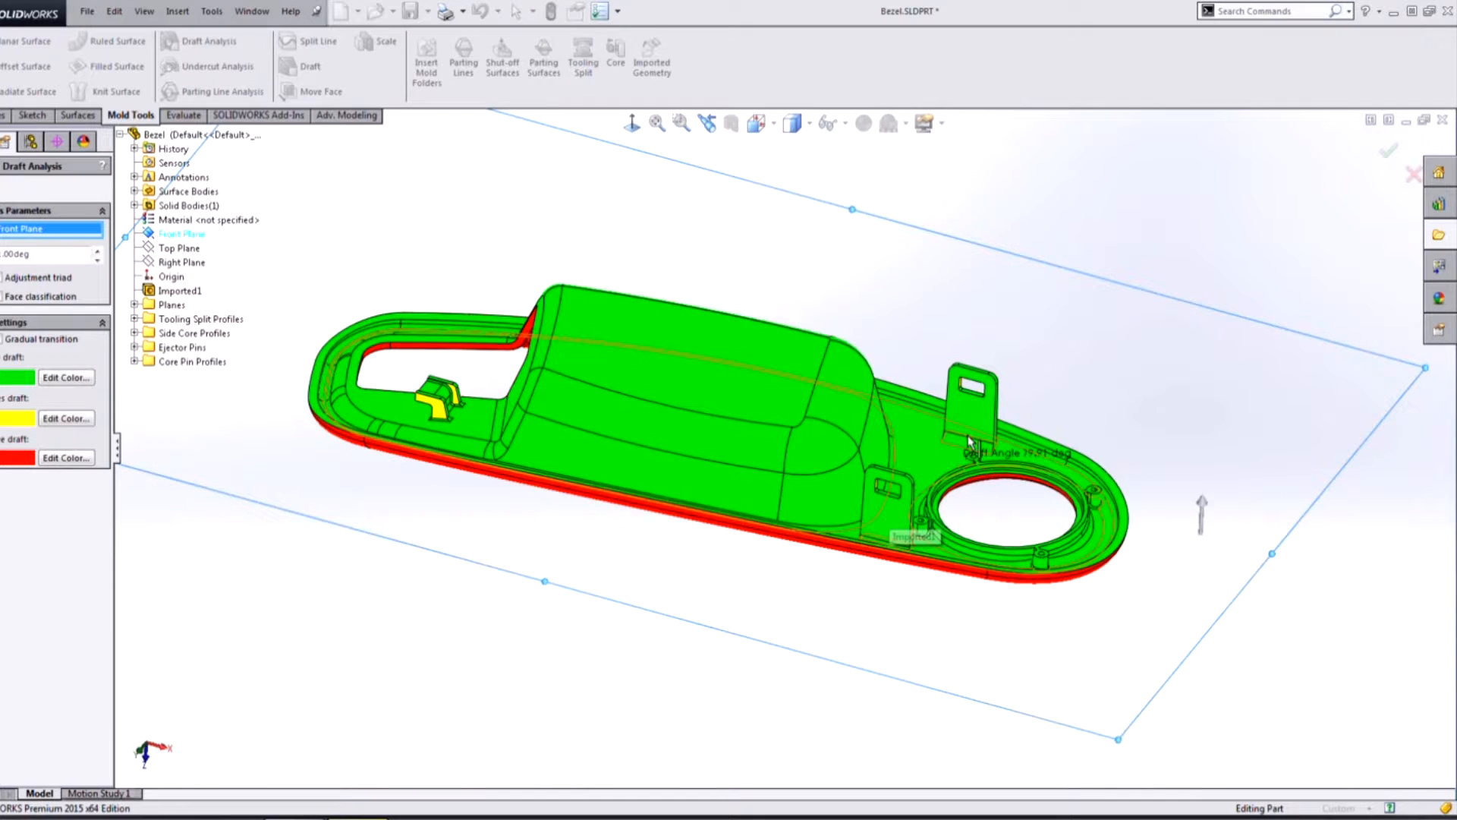
mouse_move(476, 418)
scroll(476, 418, "down", 5)
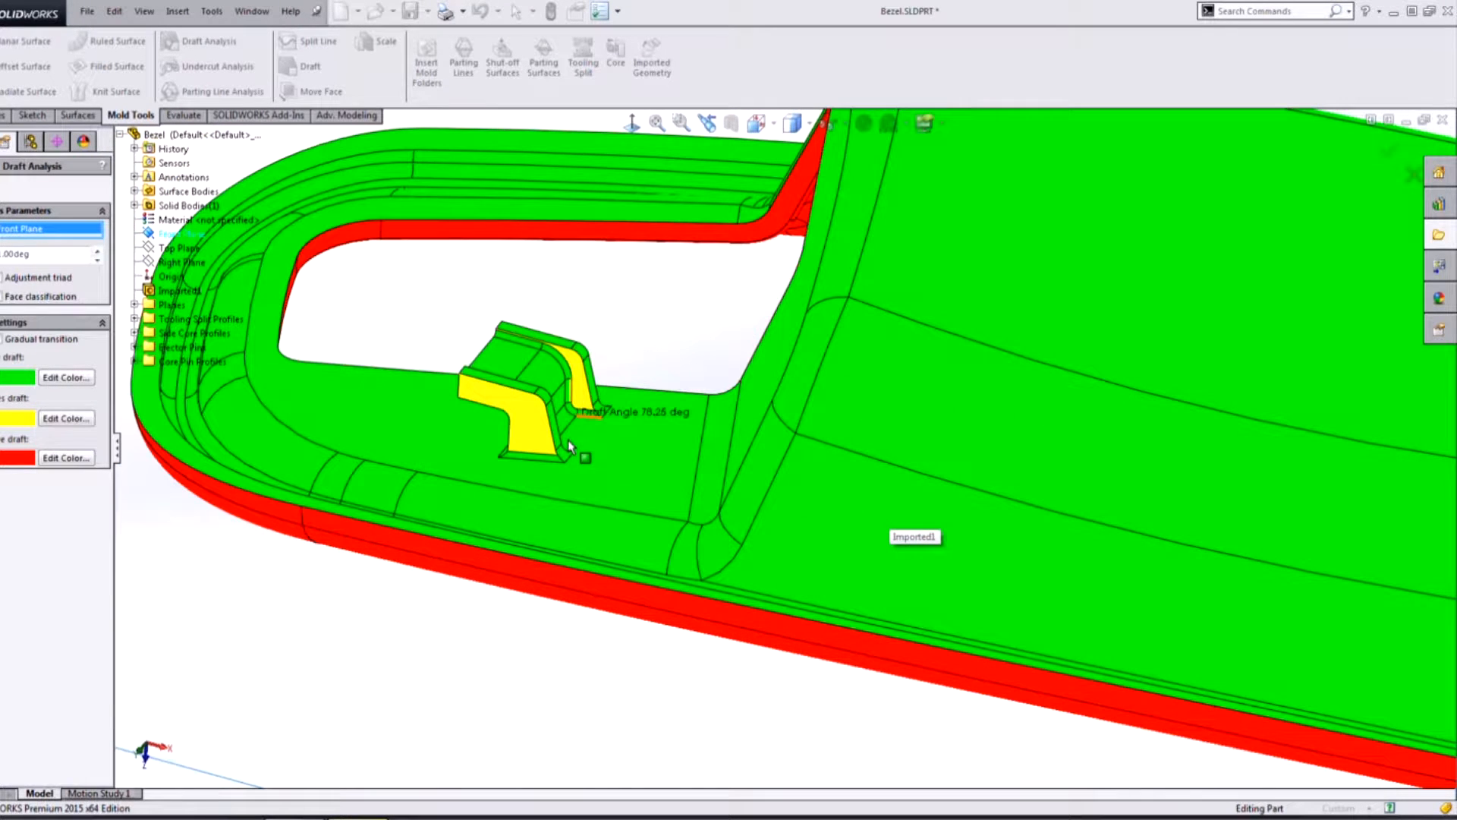
left_click(2, 187)
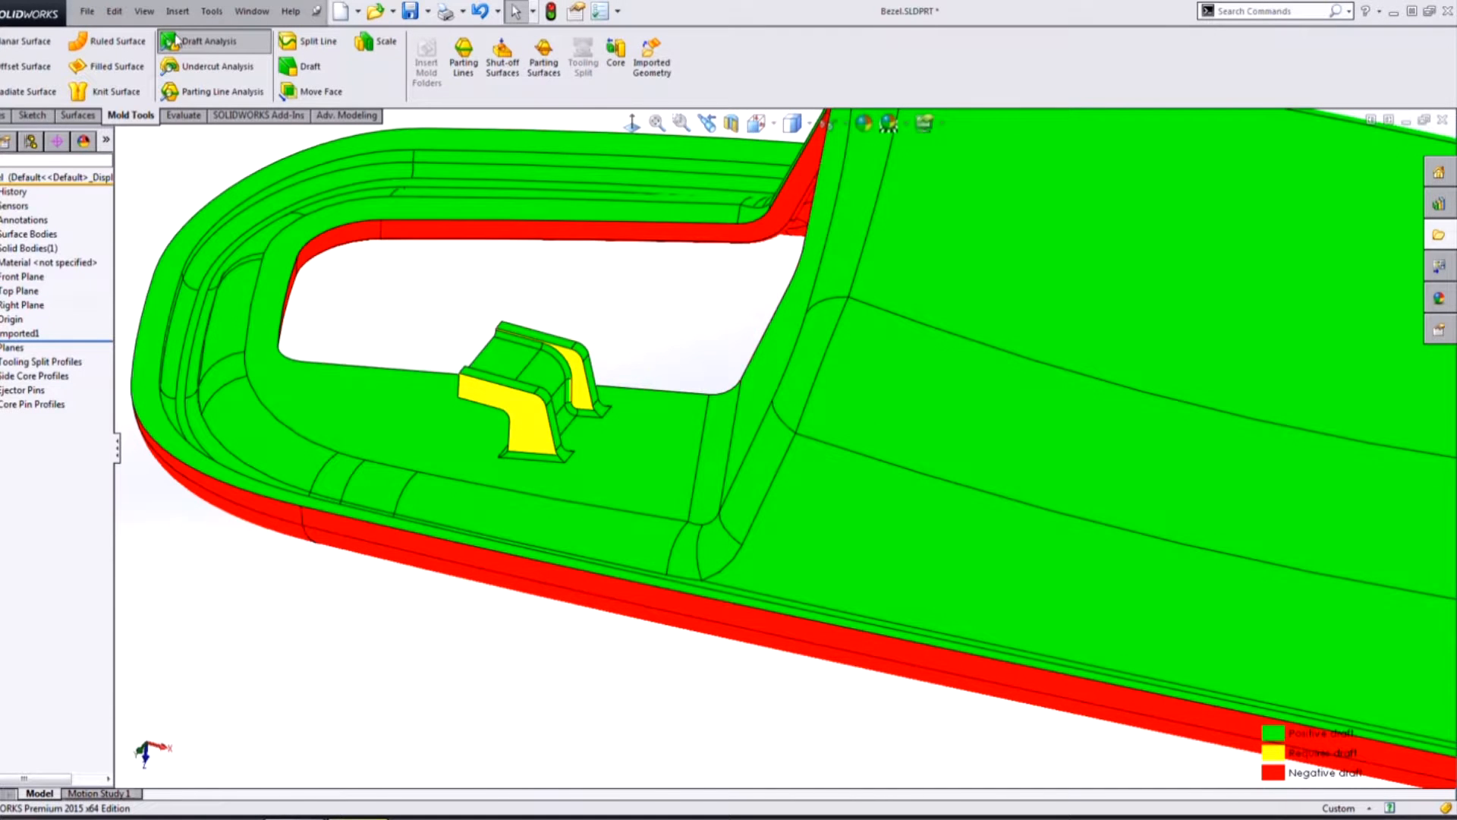
Rerun the Draft Analysis from the Front Plane in its default pull direction and keep the draft colours displayed
left_click(176, 40)
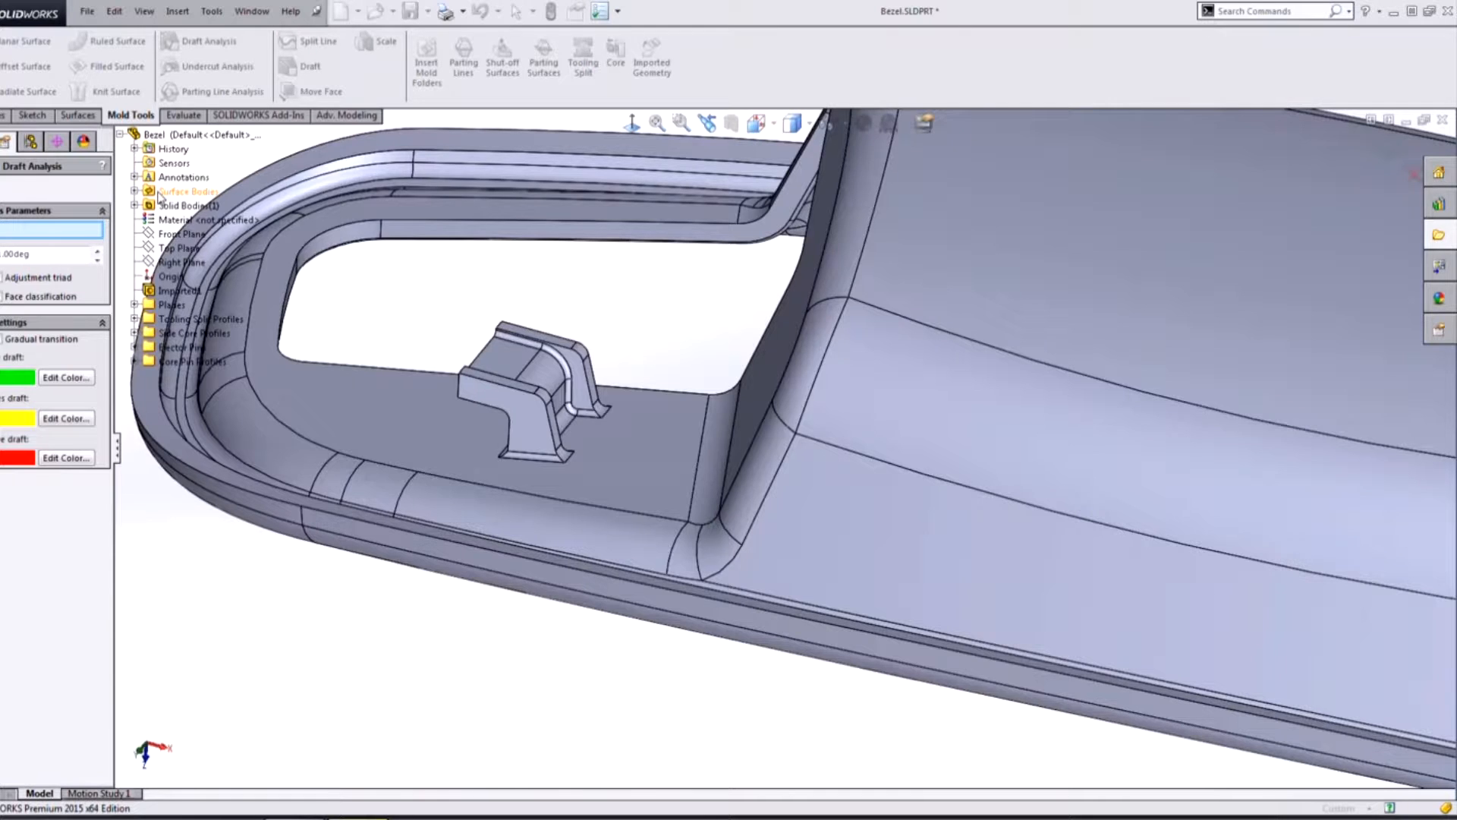
left_click(181, 234)
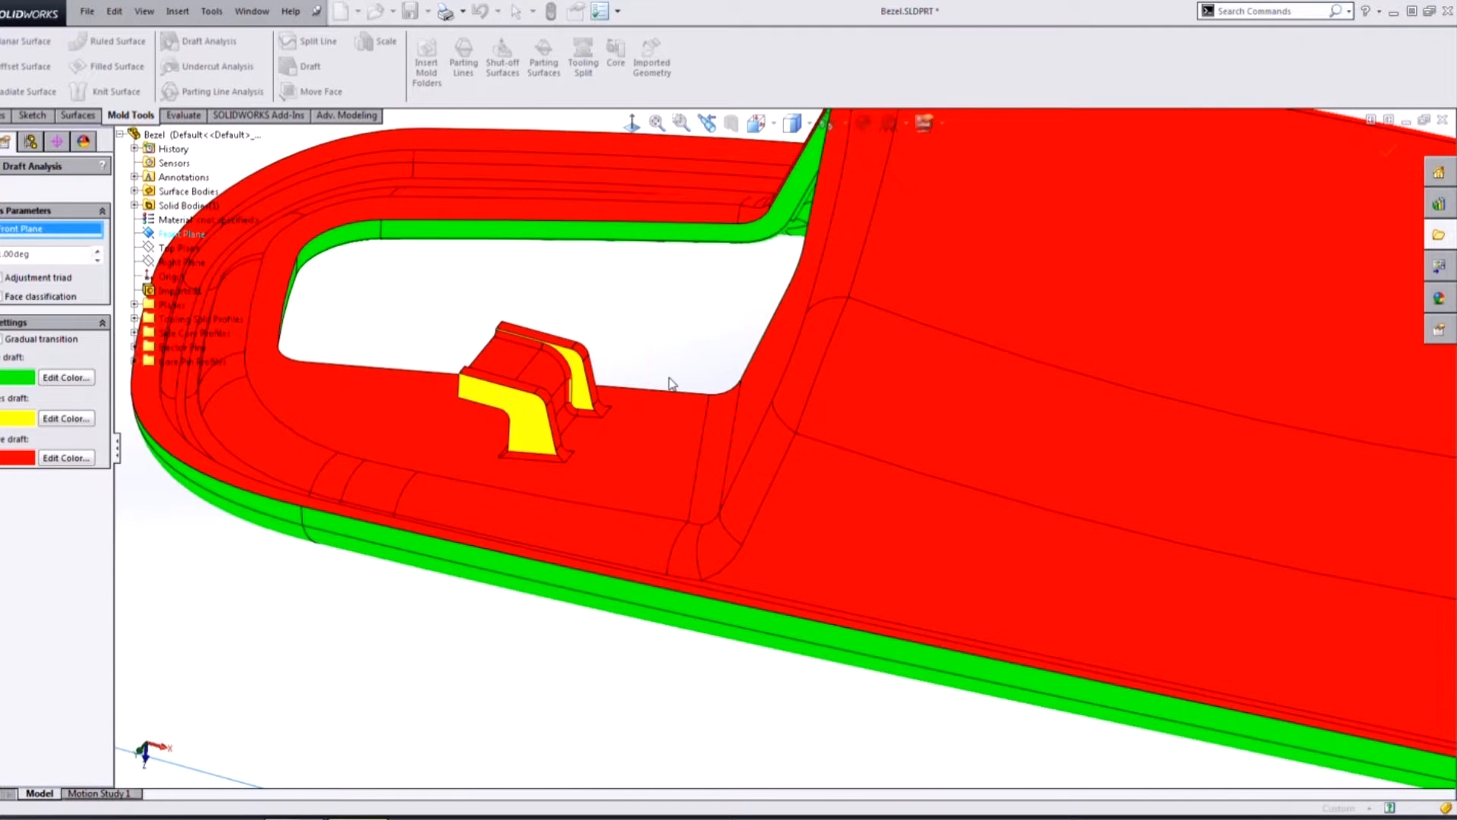
scroll(673, 384, "up", 3)
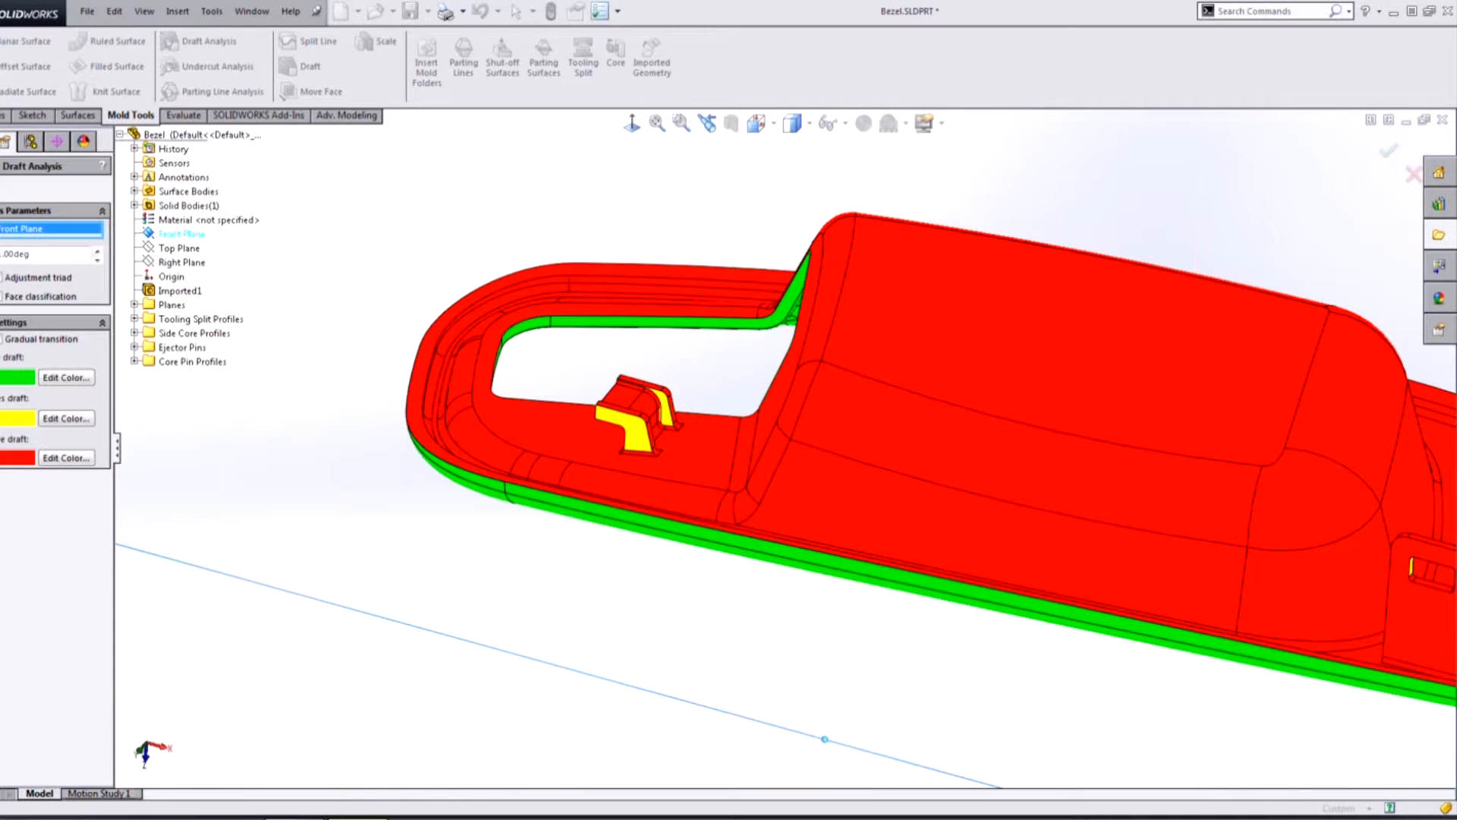
key("Return")
Examine the draft colours and angles on the clip beside the rectangular opening up close
scroll(751, 454, "down", 2)
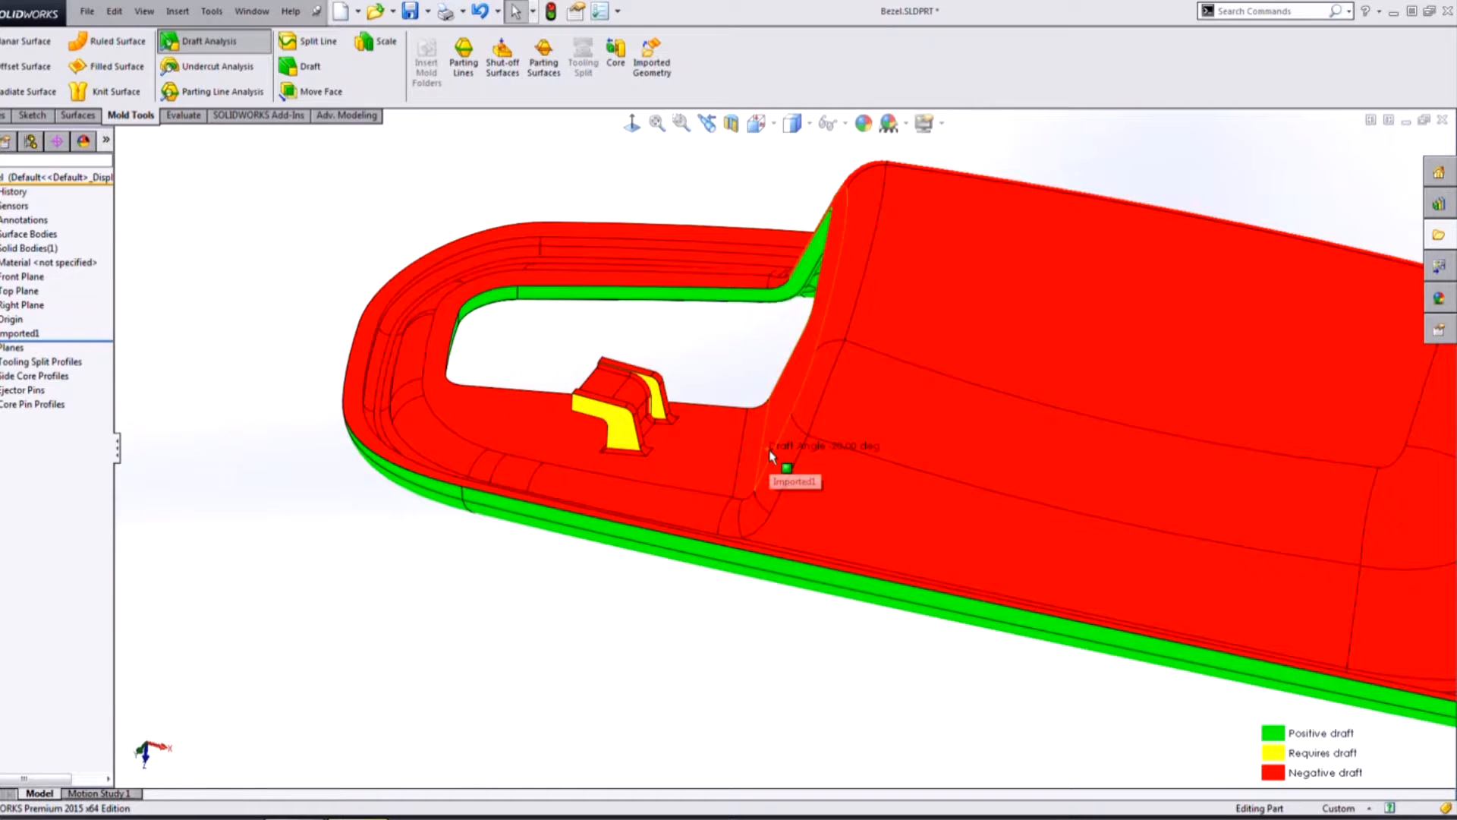
scroll(774, 454, "up", 3)
middle_click_drag(954, 489, 742, 384)
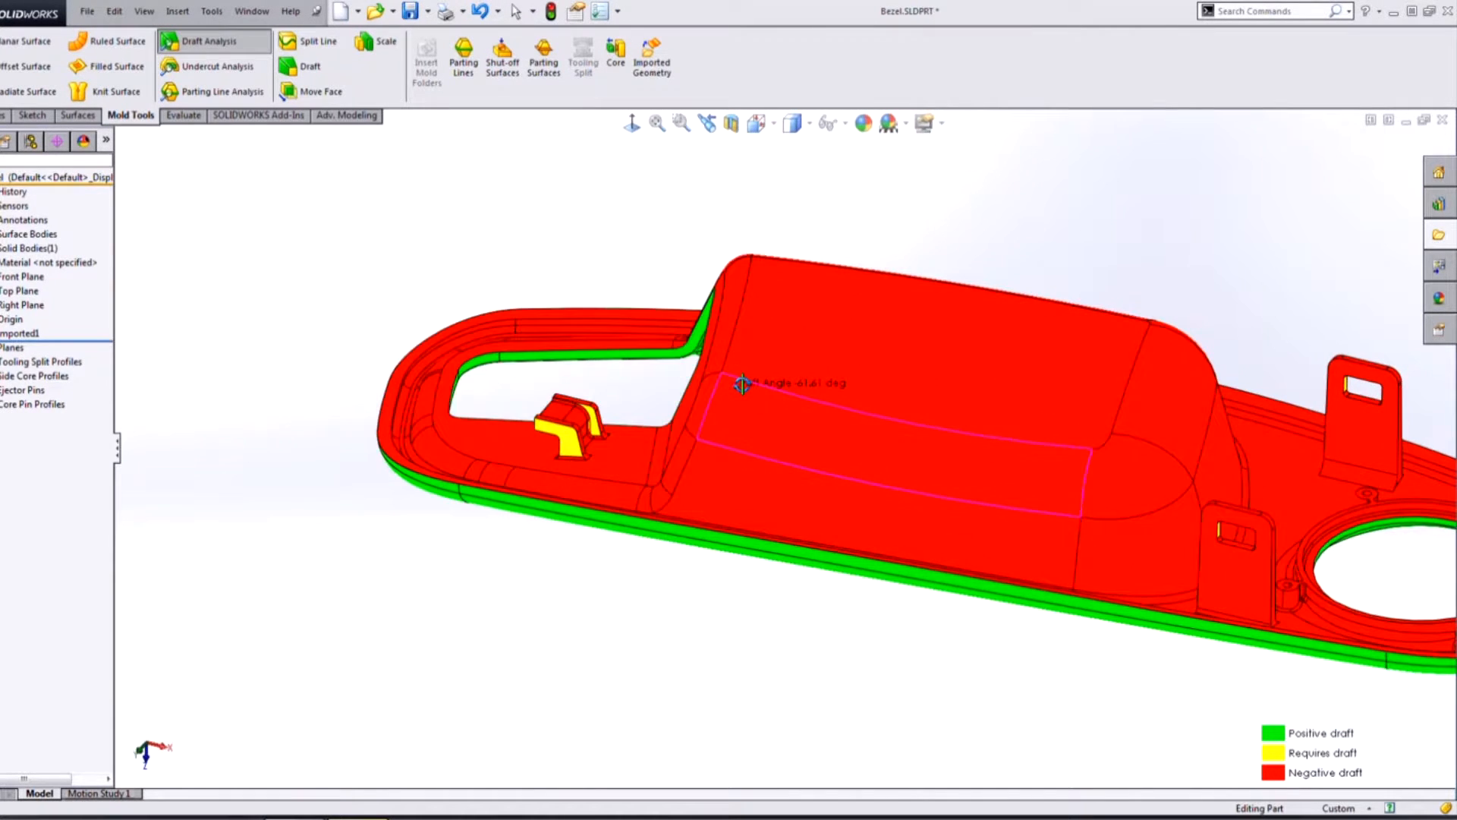
scroll(612, 434, "down", 5)
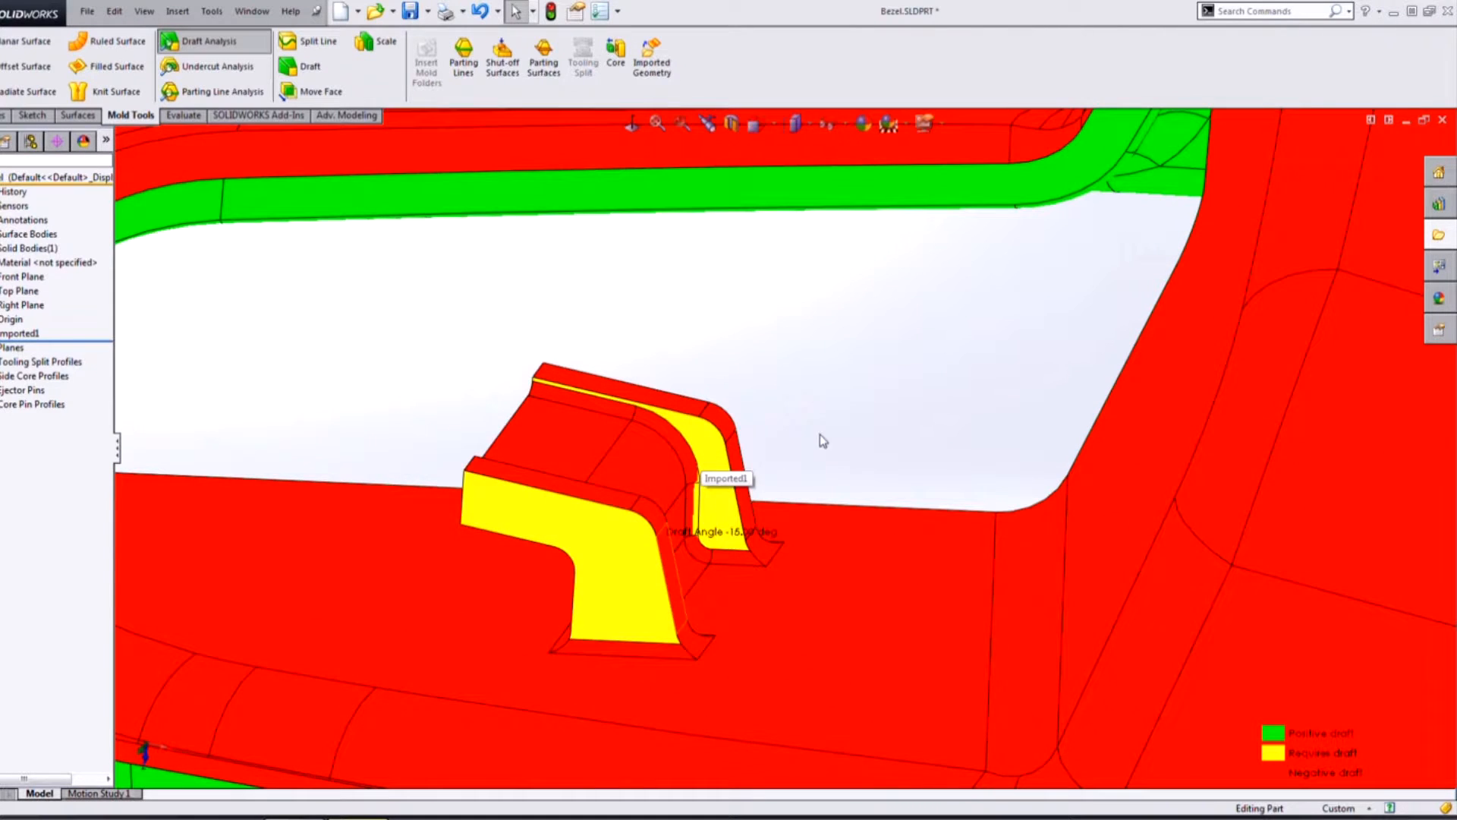
middle_click_drag(808, 435, 980, 353)
scroll(1020, 377, "up", 5)
scroll(1020, 377, "down", 2)
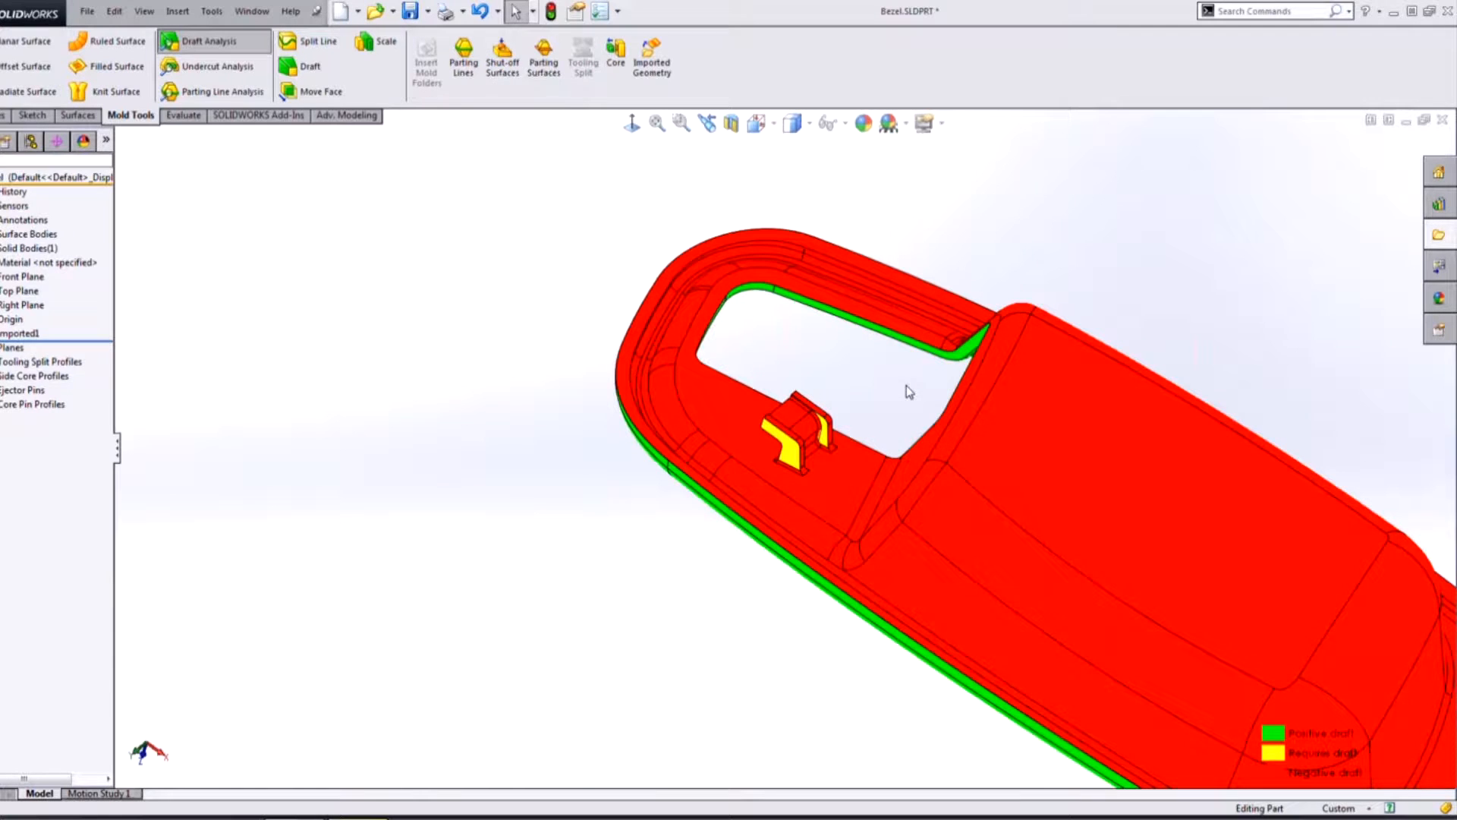
mouse_move(831, 442)
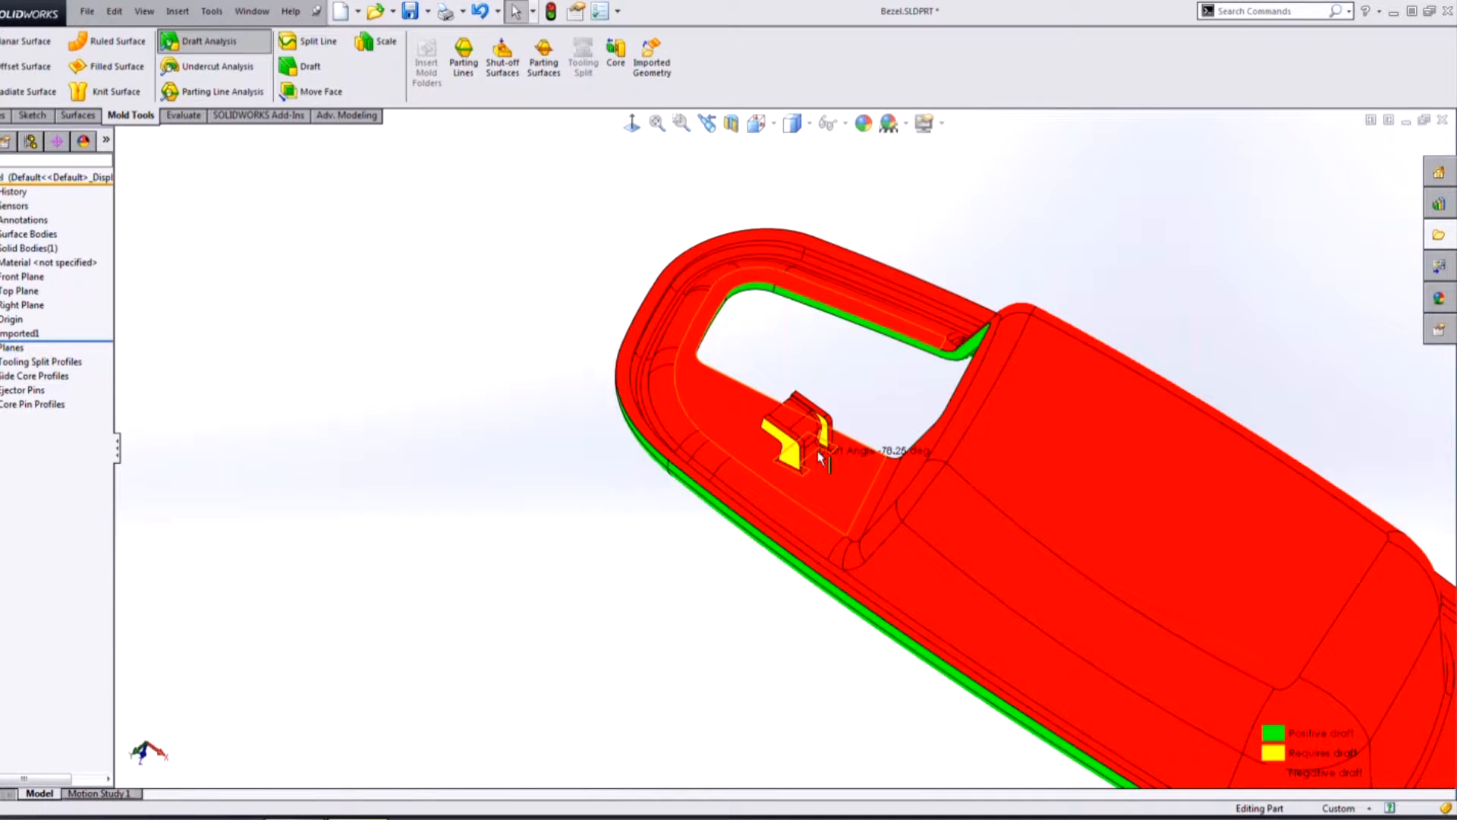
scroll(823, 451, "down", 2)
scroll(823, 453, "down", 2)
mouse_move(810, 389)
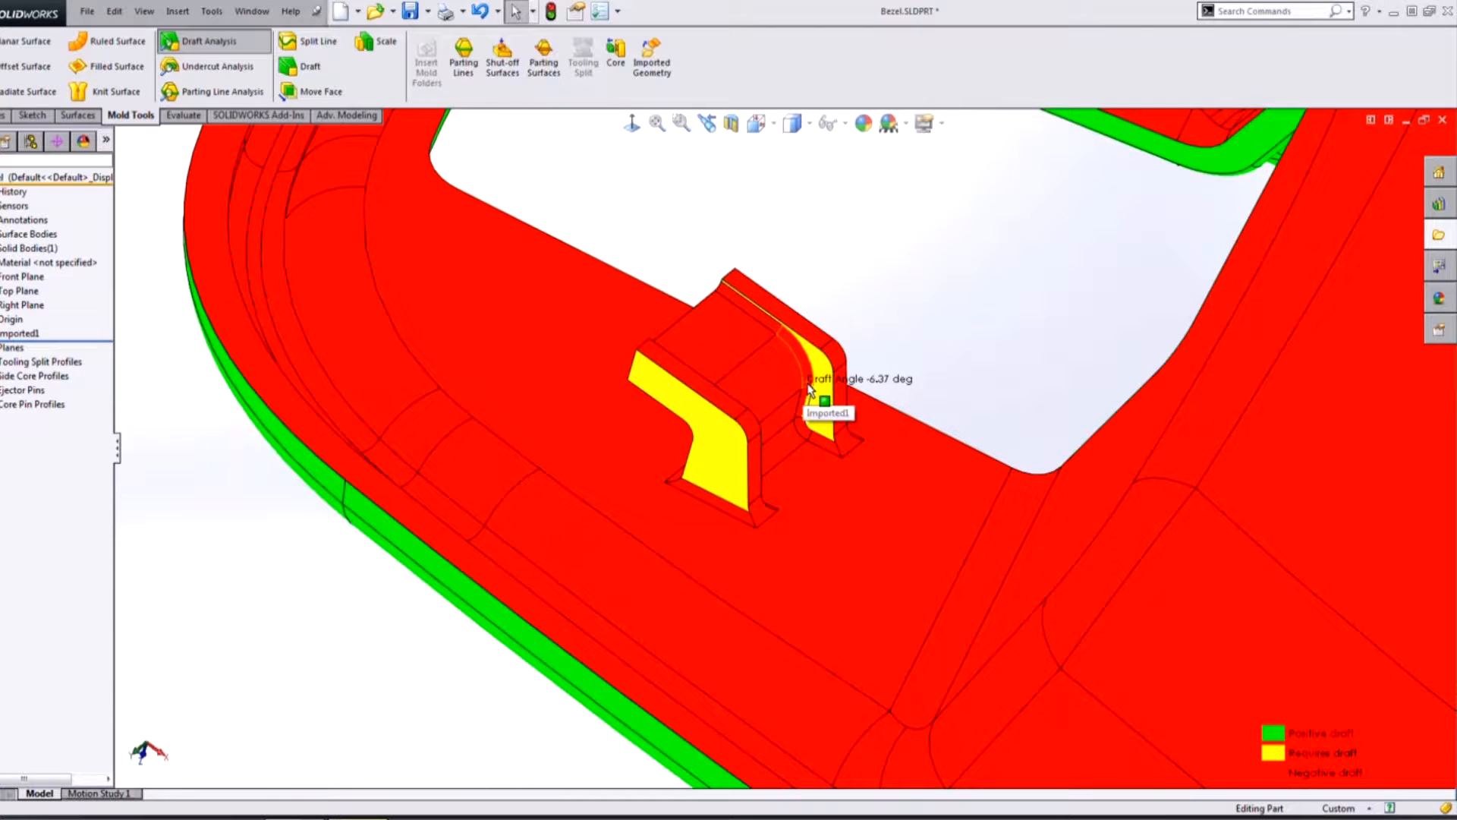
scroll(793, 411, "down", 1)
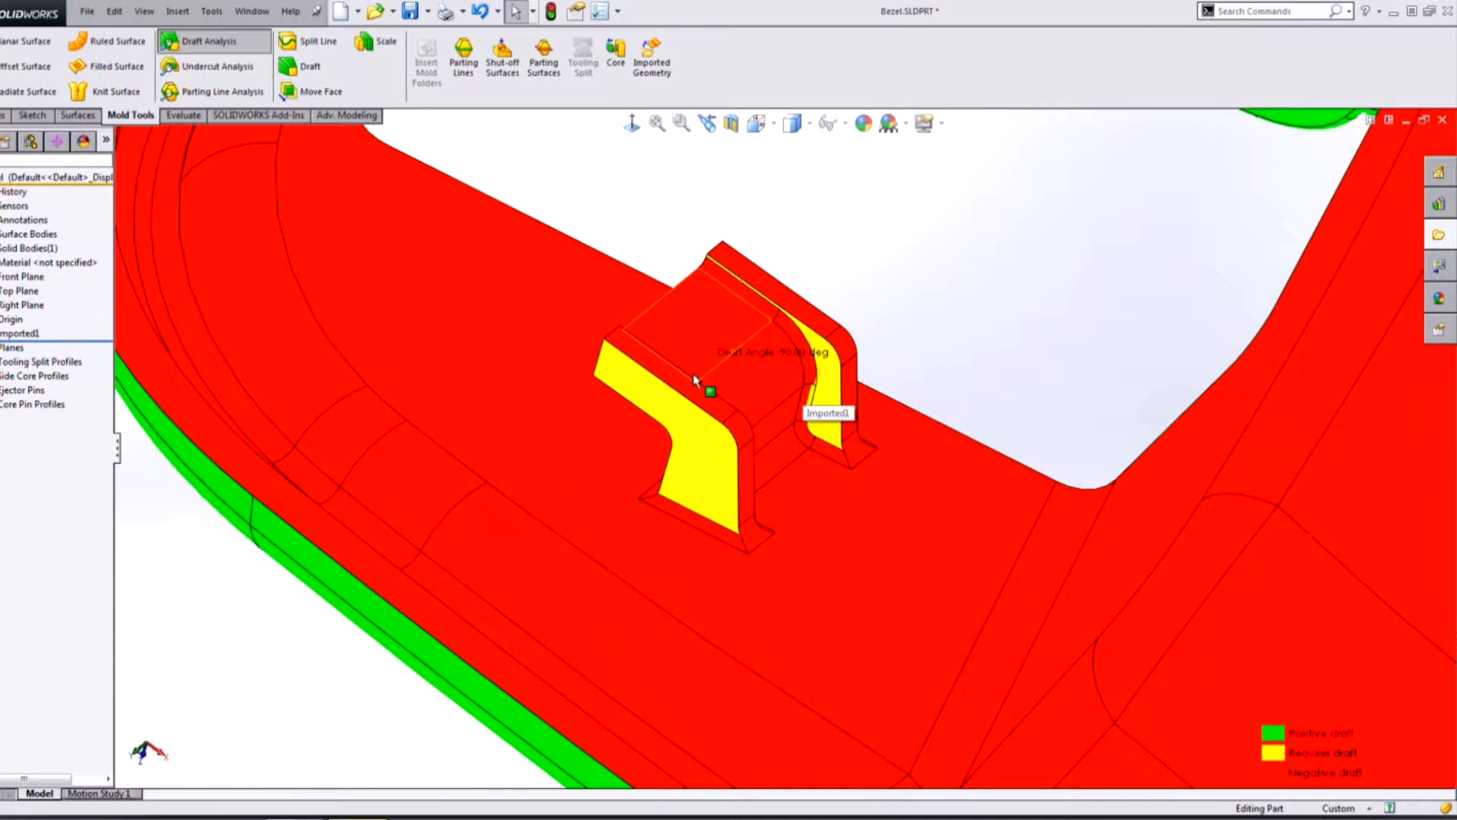
Select the fillet faces along the inner roots and outer bases of both clip ribs and delete them from the body
left_click(793, 334)
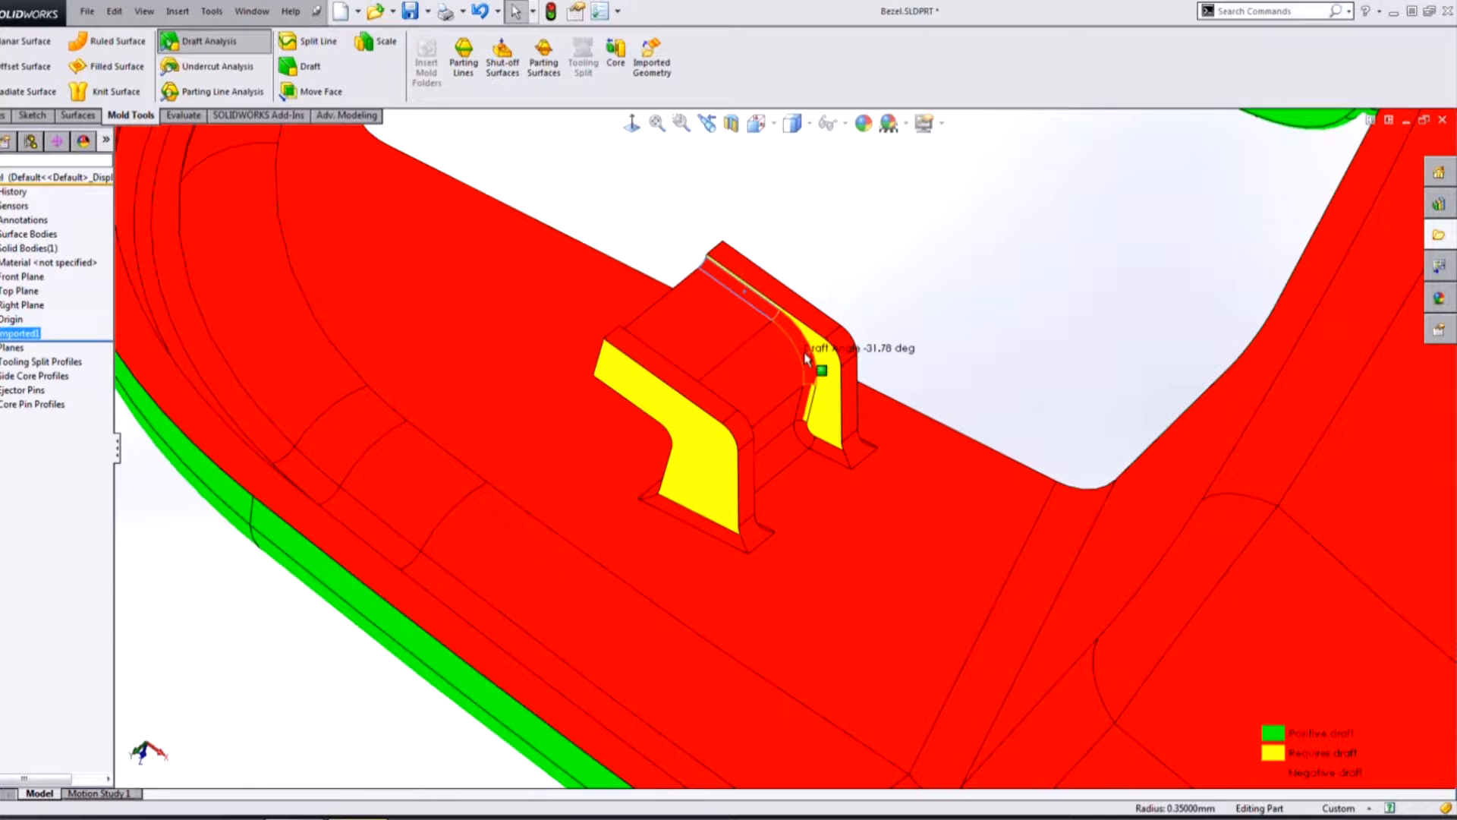
left_click(834, 454)
middle_click_drag(917, 363, 865, 394)
middle_click_drag(1264, 242, 953, 283)
scroll(1073, 338, "up", 2)
scroll(954, 283, "down", 2)
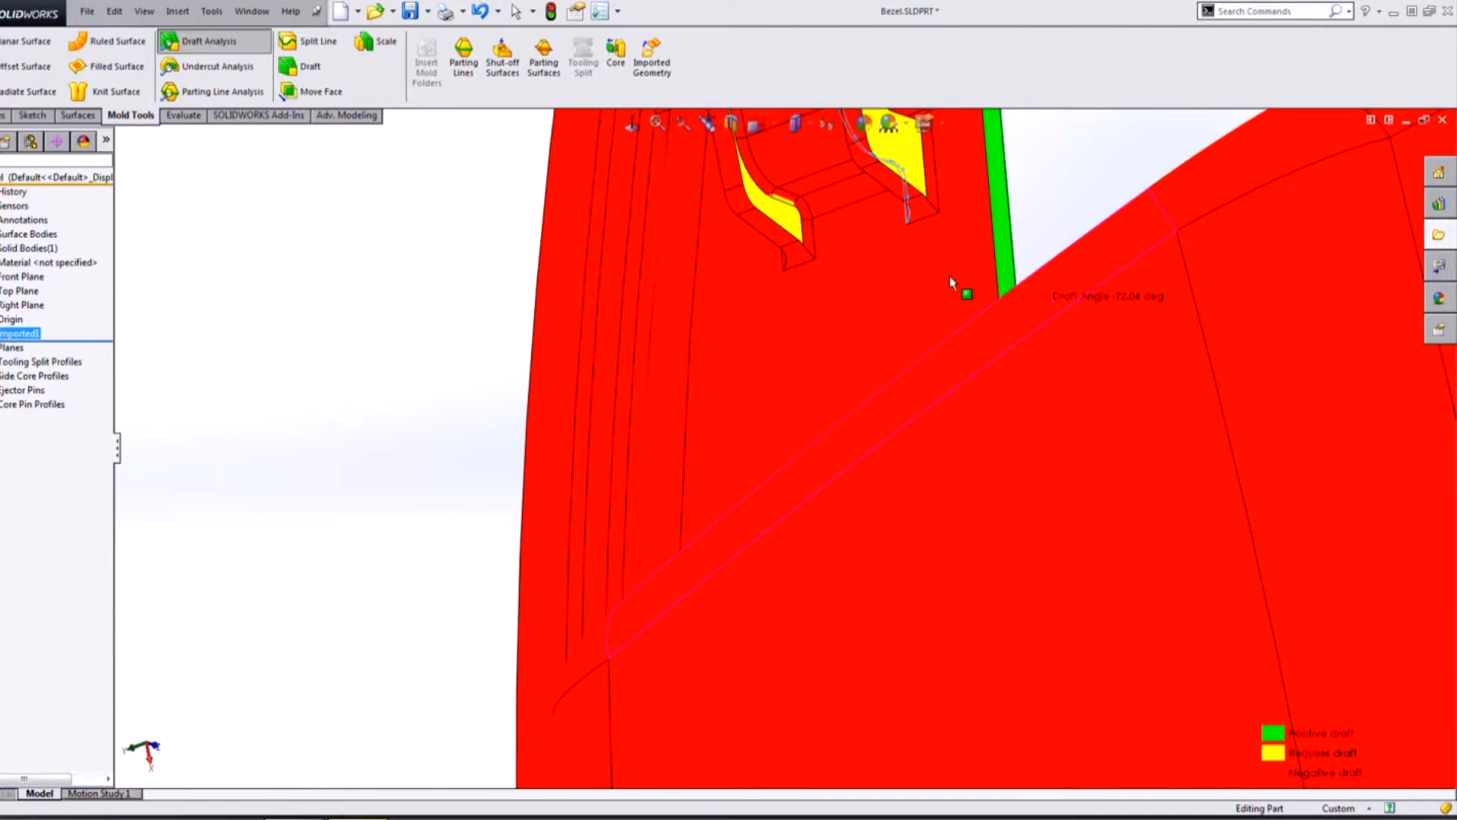
scroll(948, 278, "up", 2)
scroll(851, 169, "down", 3)
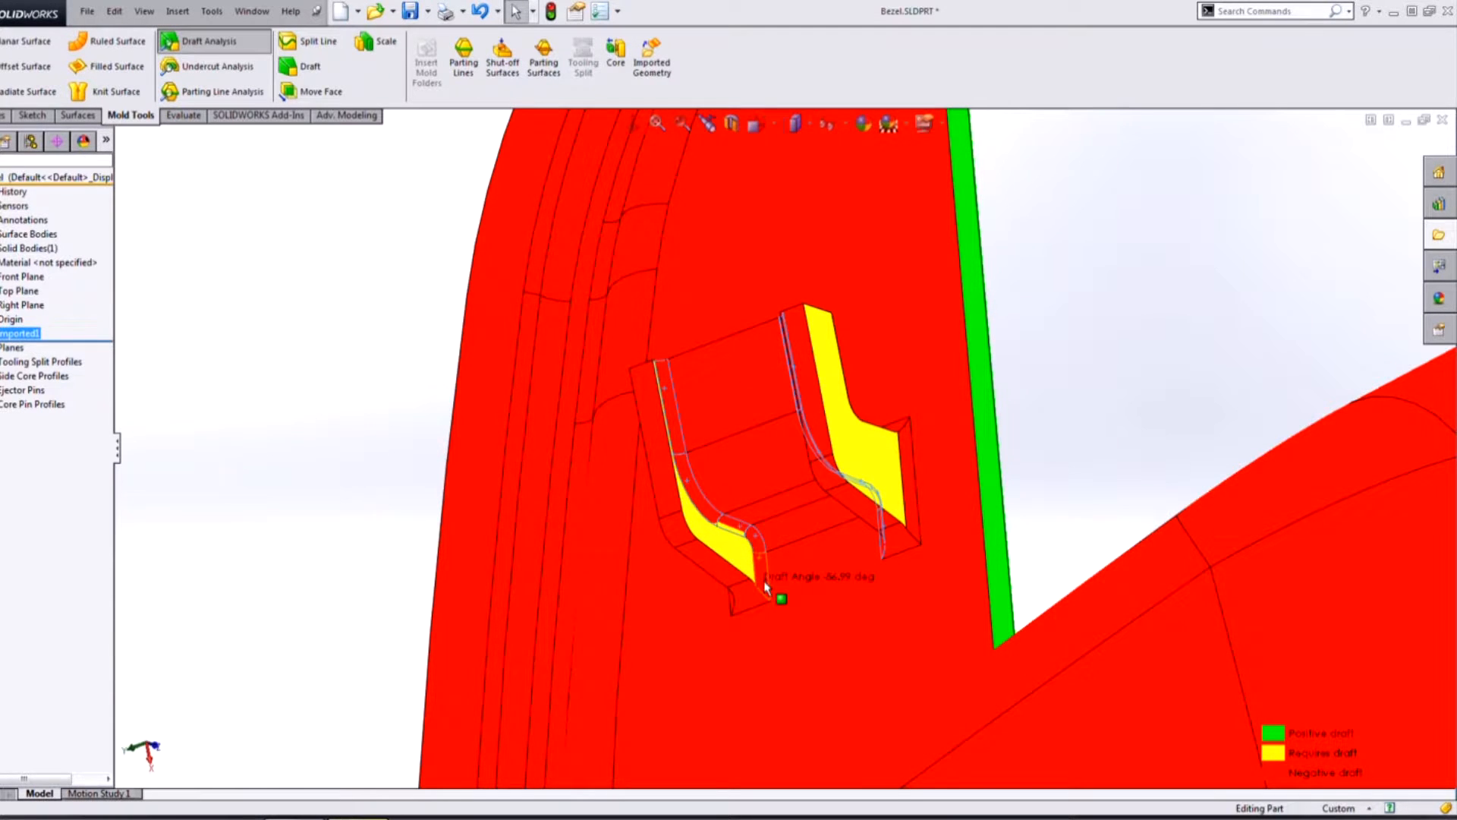
middle_click_drag(813, 521, 759, 543)
left_click(731, 554)
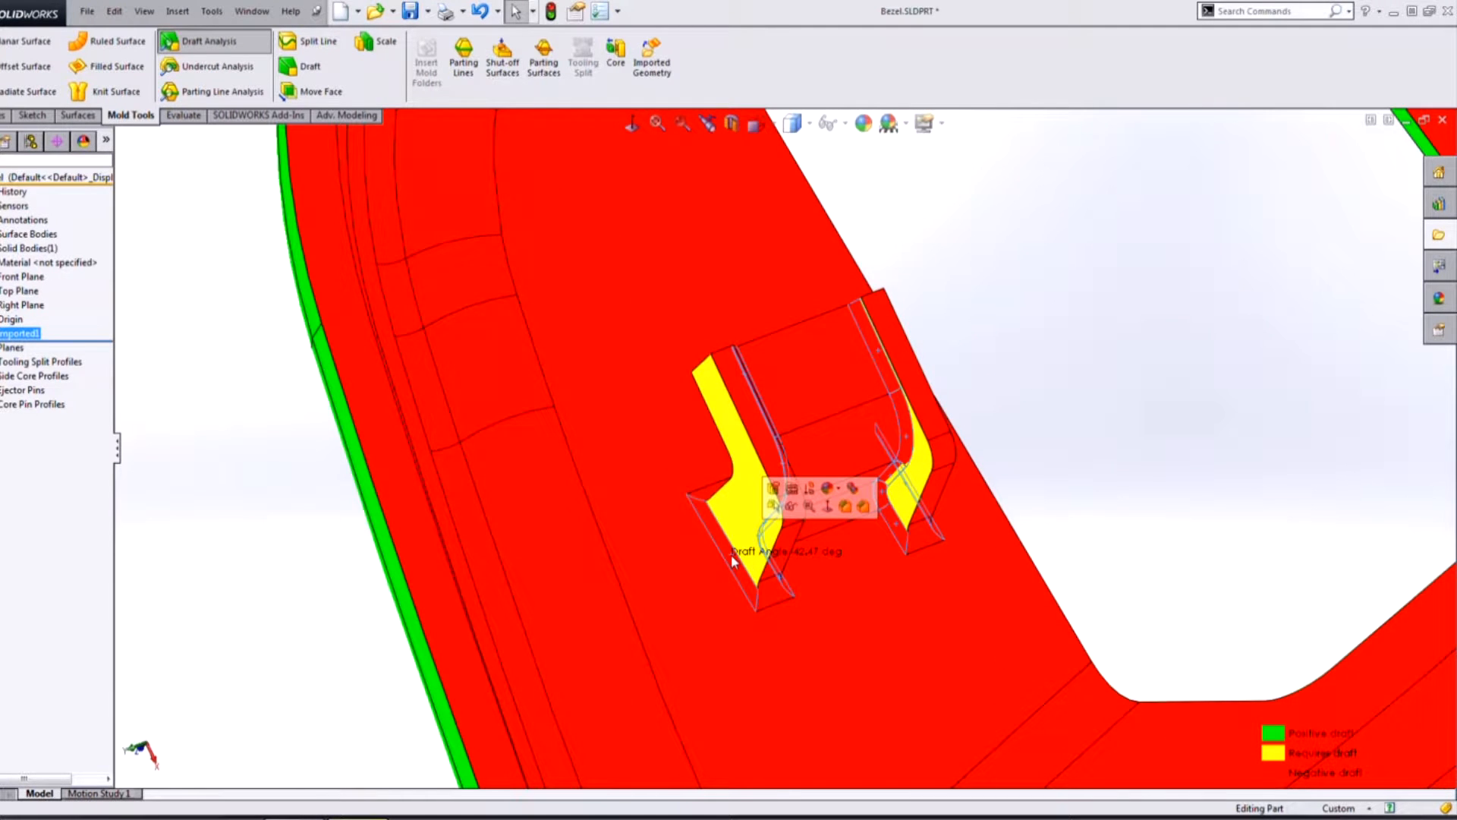
right_click(730, 554)
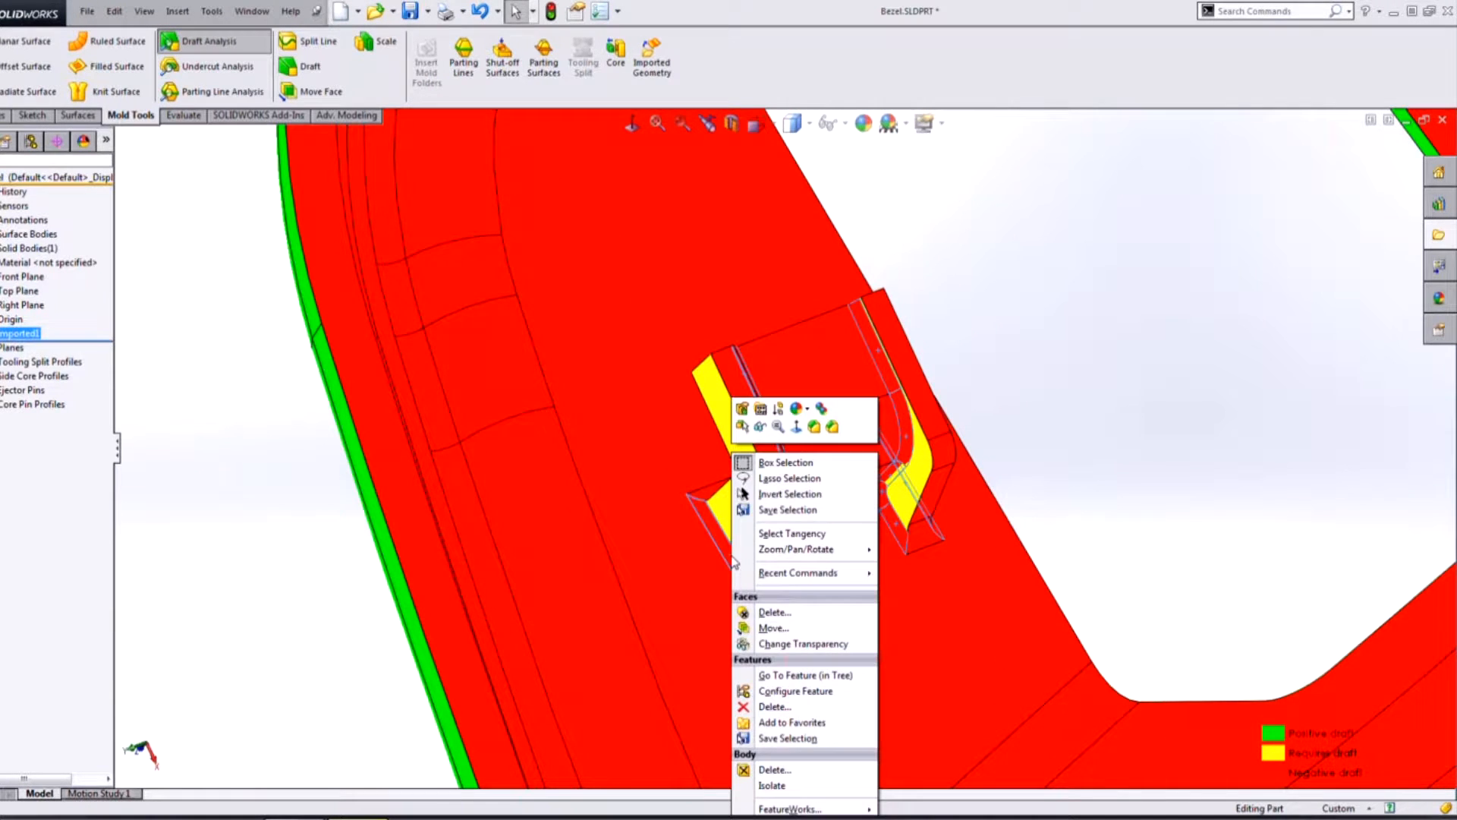
left_click(796, 613)
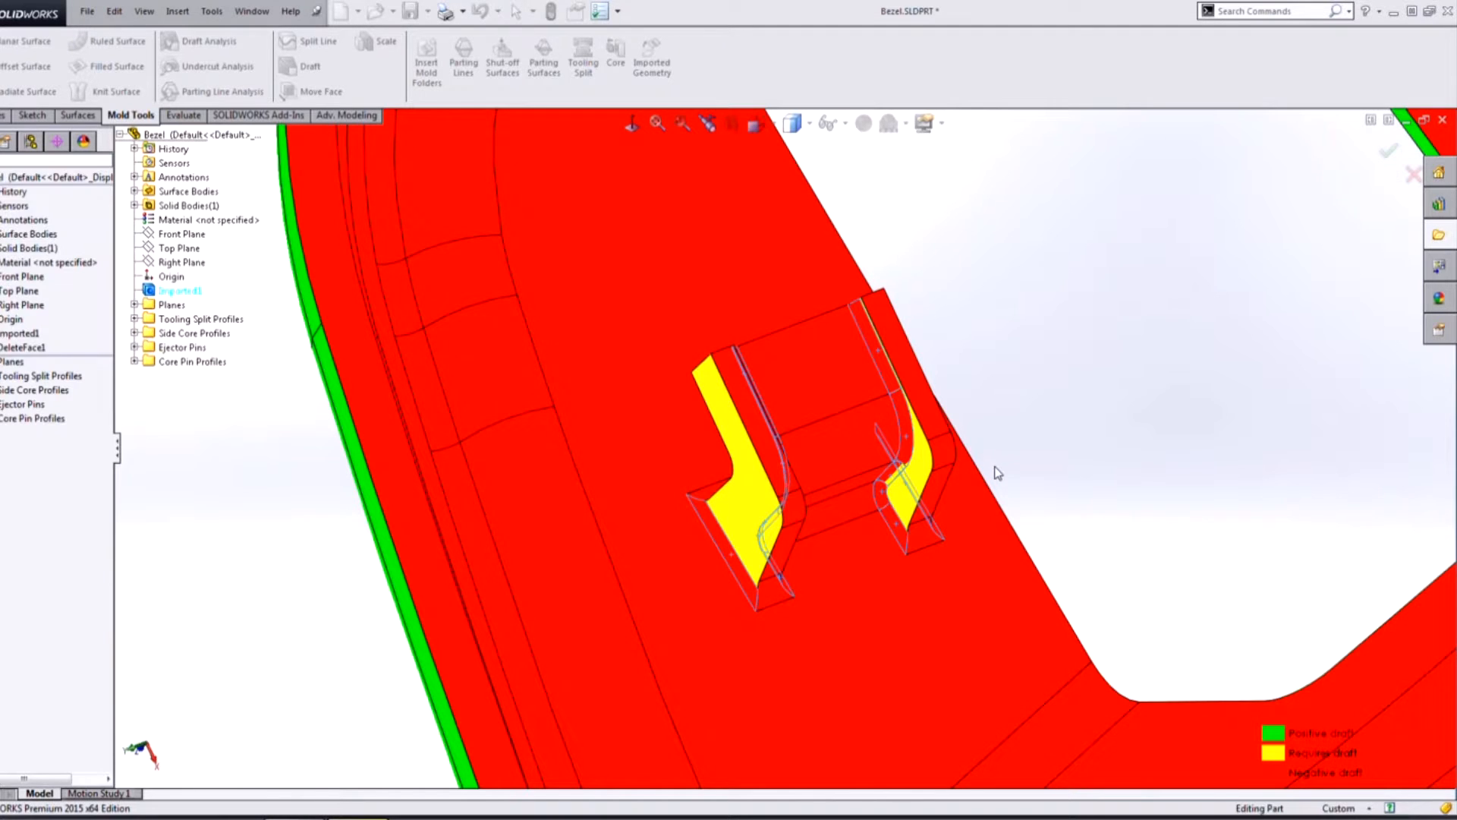
Draft both sides of the clip rib nearest the rectangular opening by 1 degree, using its top face as neutral plane
scroll(947, 509, "down", 3)
middle_click_drag(904, 527, 880, 467)
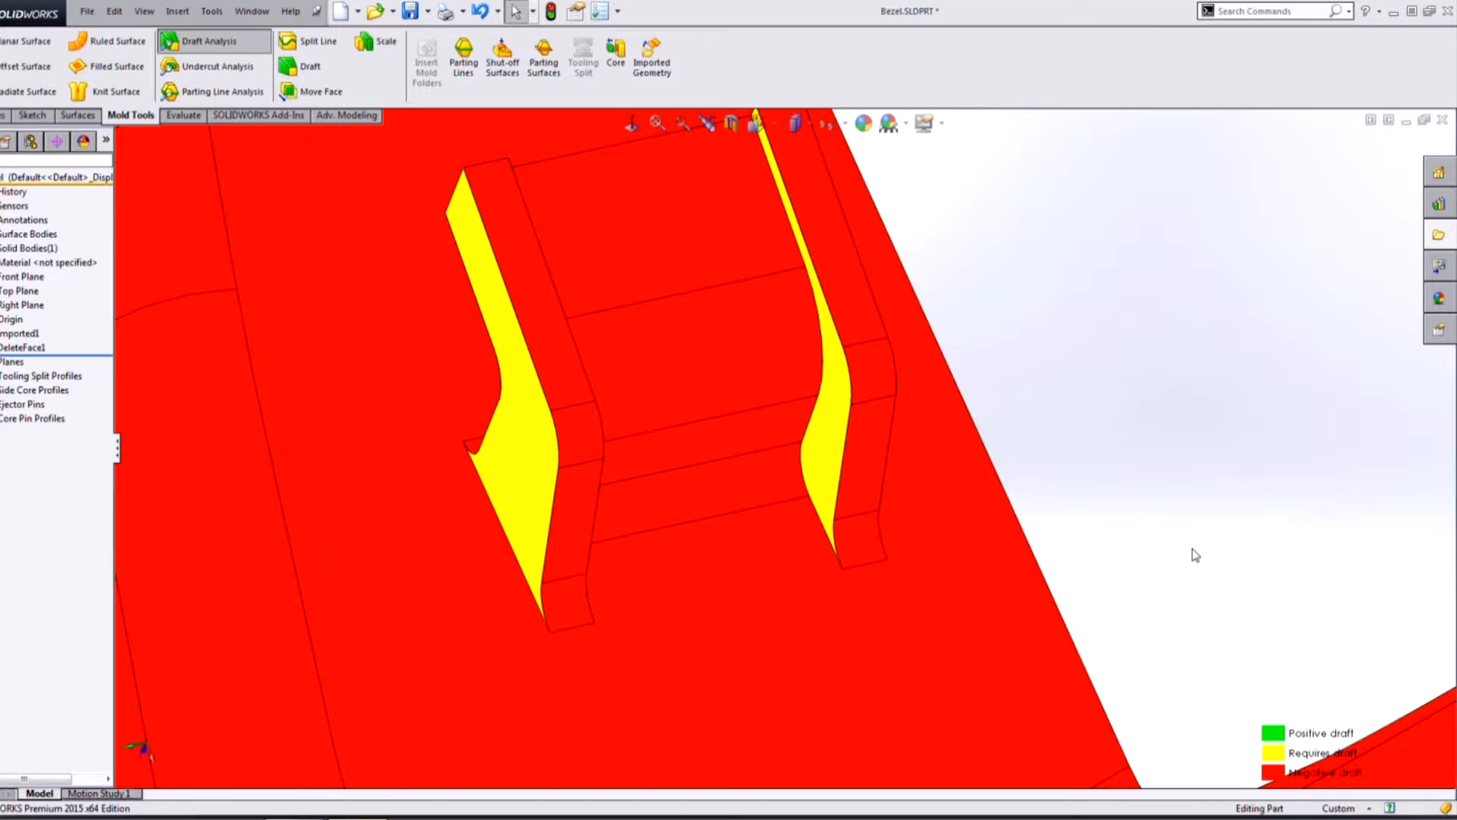
left_click(303, 66)
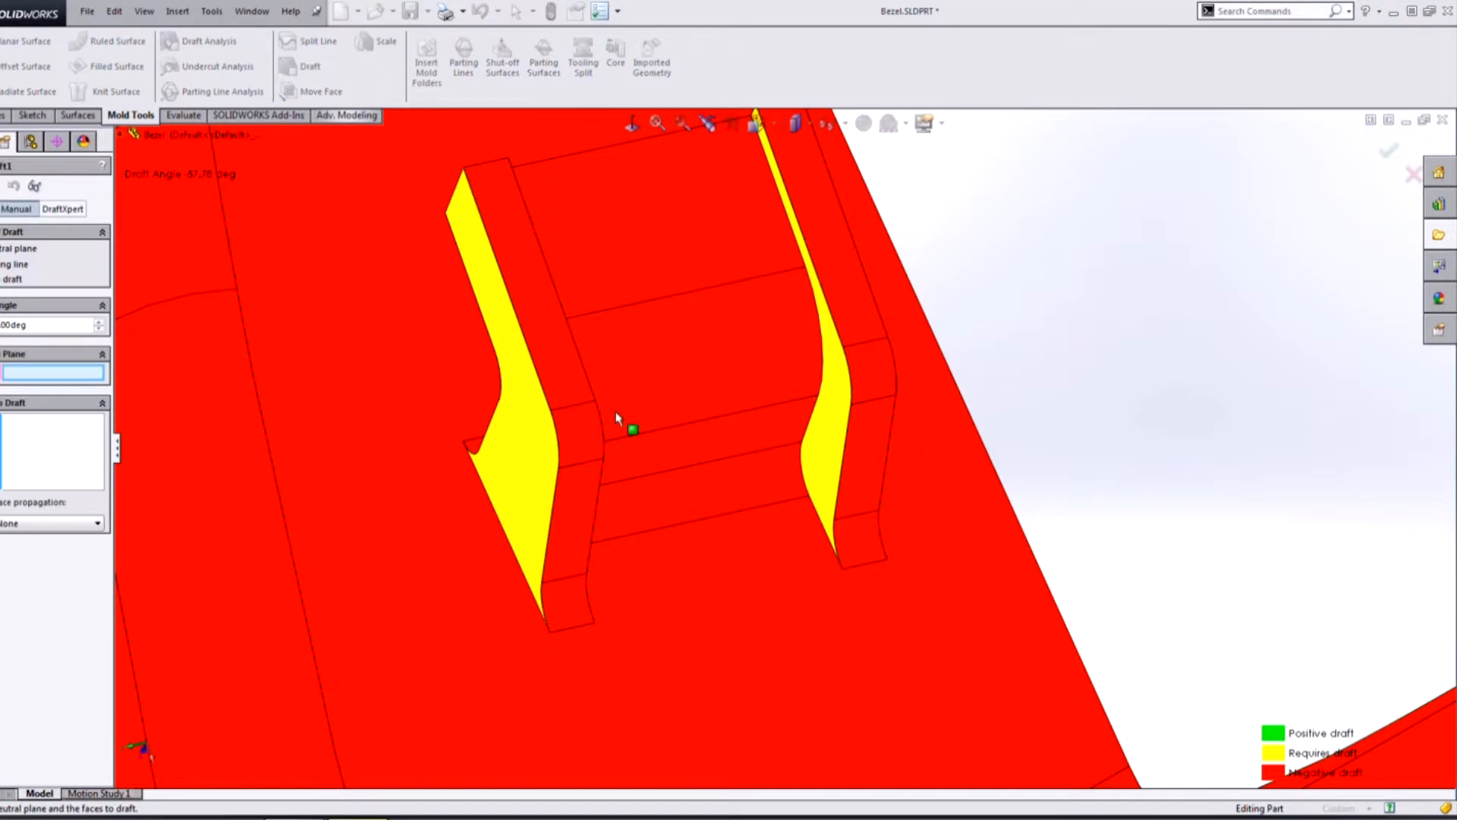
left_click(834, 260)
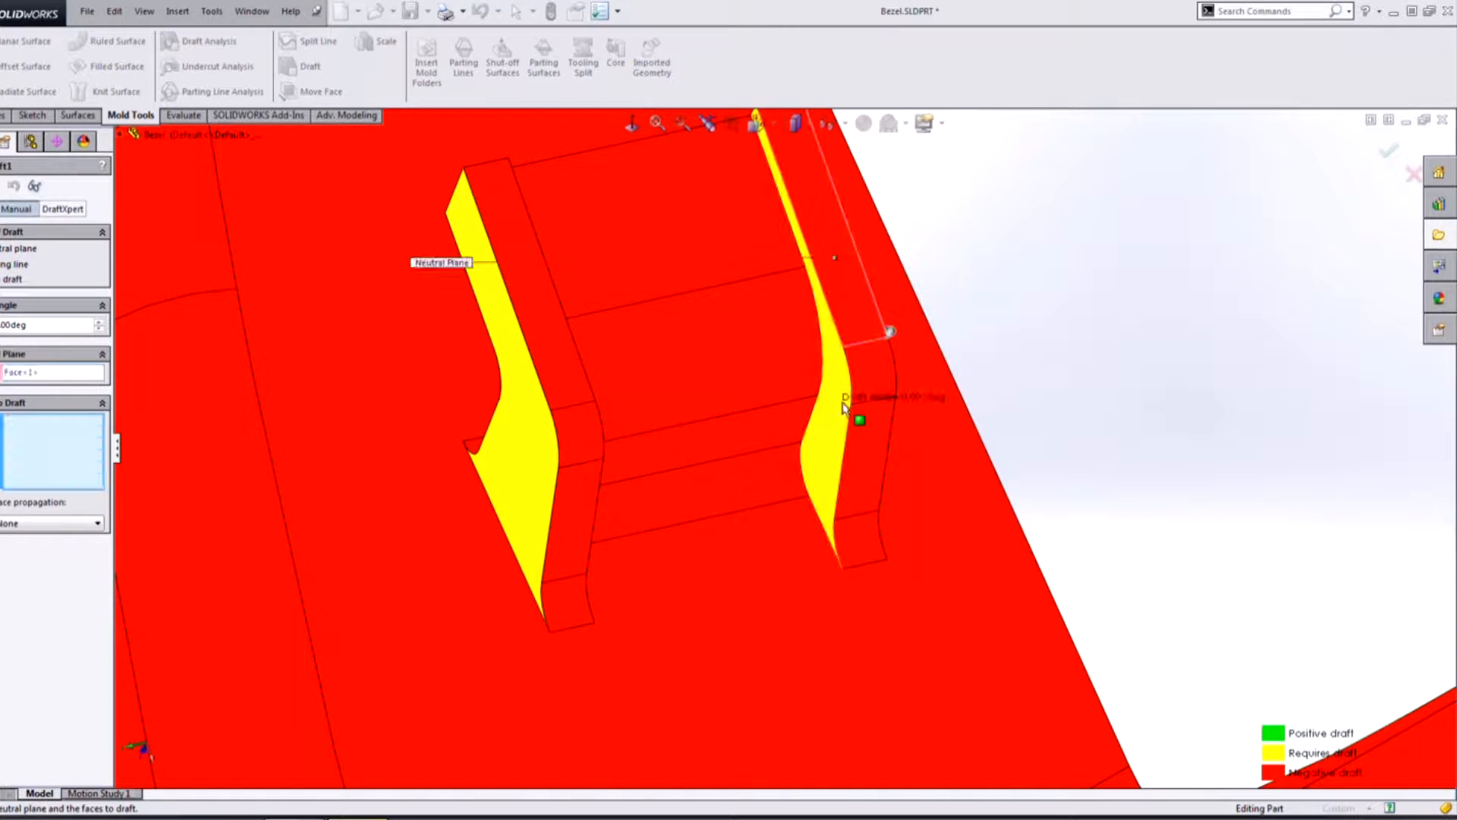
middle_click_drag(843, 343, 826, 498)
left_click(824, 492)
middle_click_drag(865, 435, 747, 486)
left_click(924, 414)
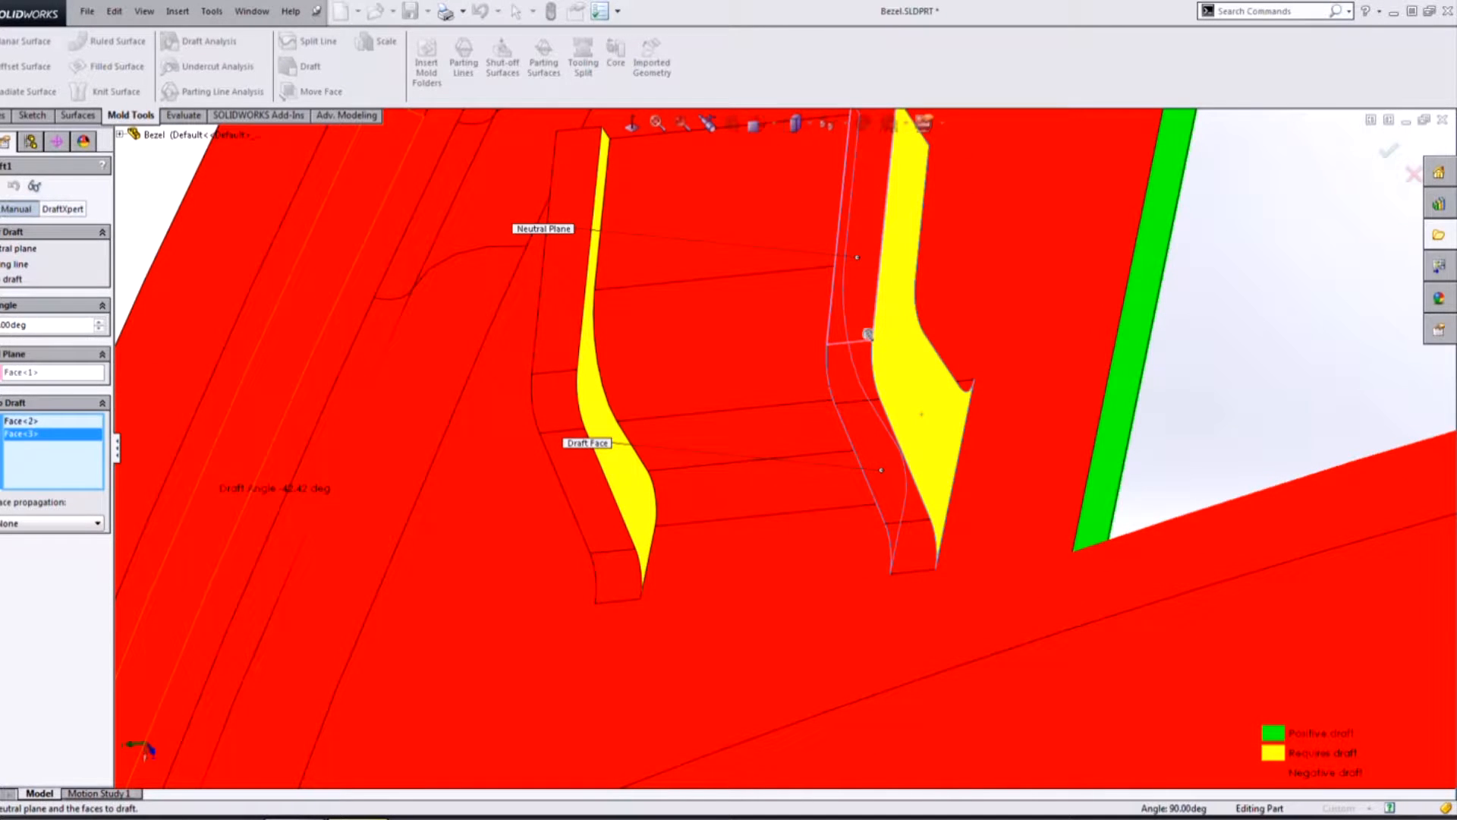
key("Return")
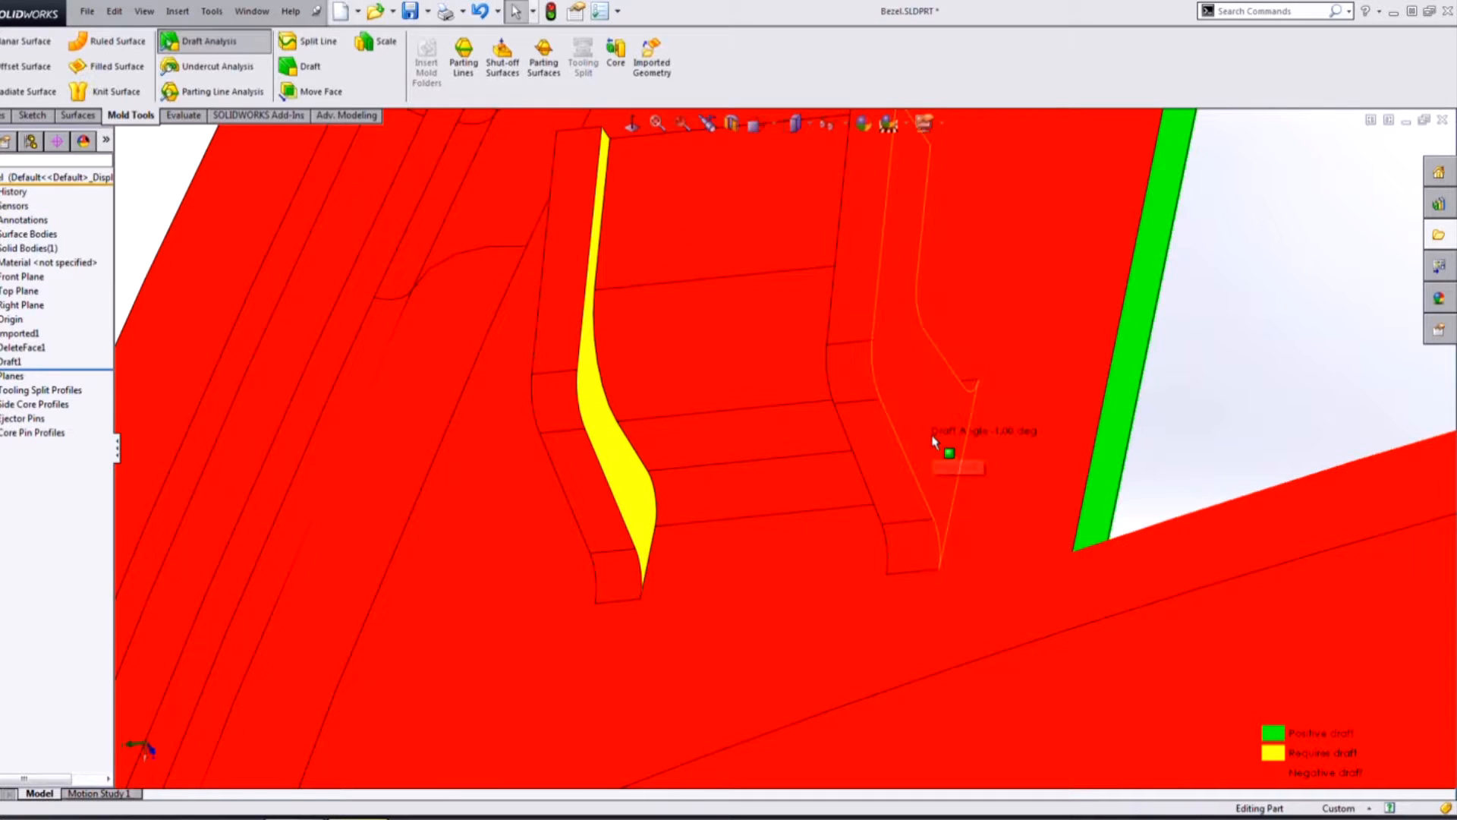
Draft both sides of the clip's other rib, using that rib's top face as neutral plane
middle_click_drag(954, 433, 863, 357)
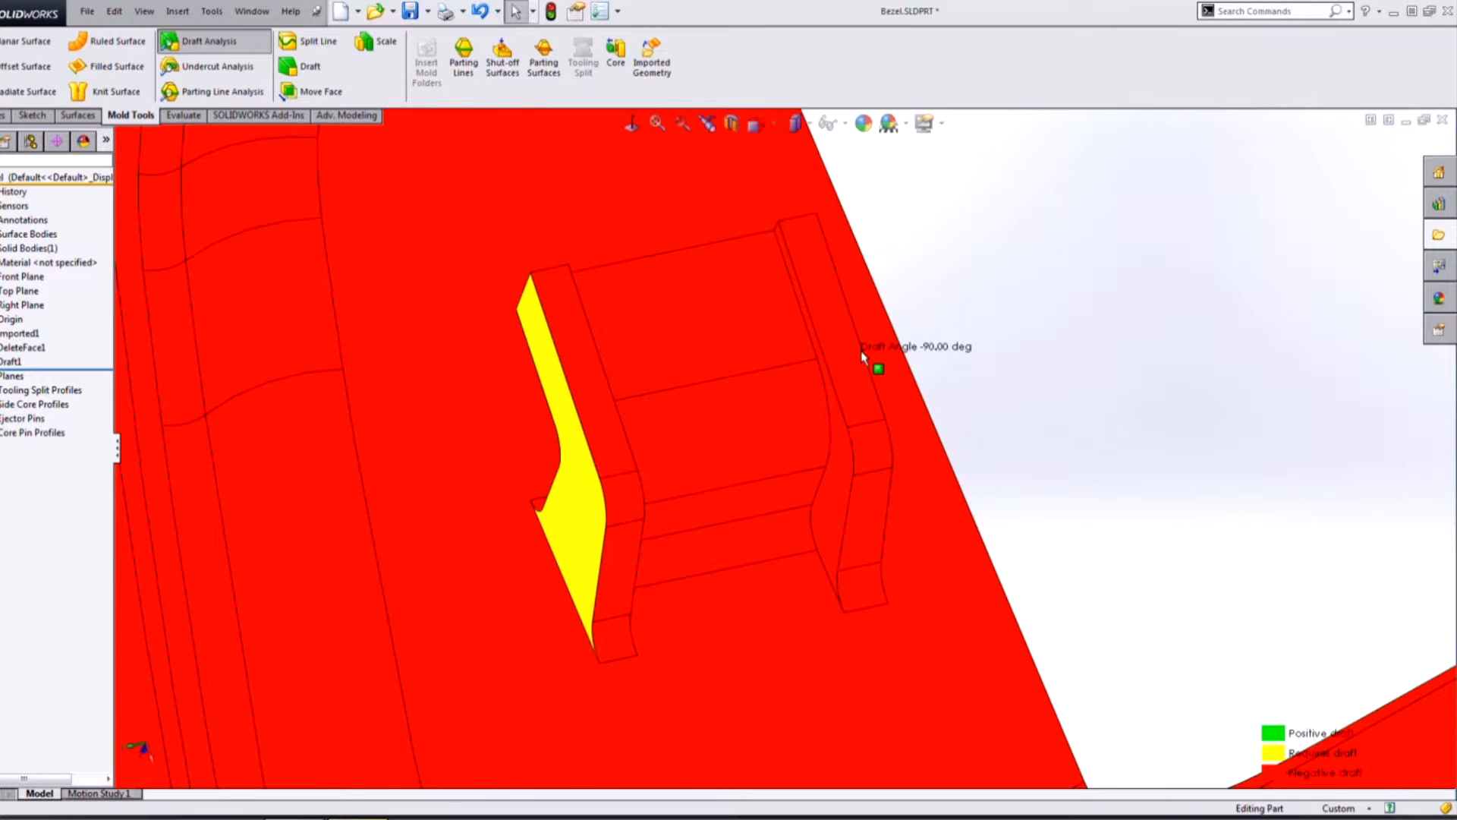
left_click(310, 66)
left_click(589, 384)
middle_click_drag(637, 462, 667, 433)
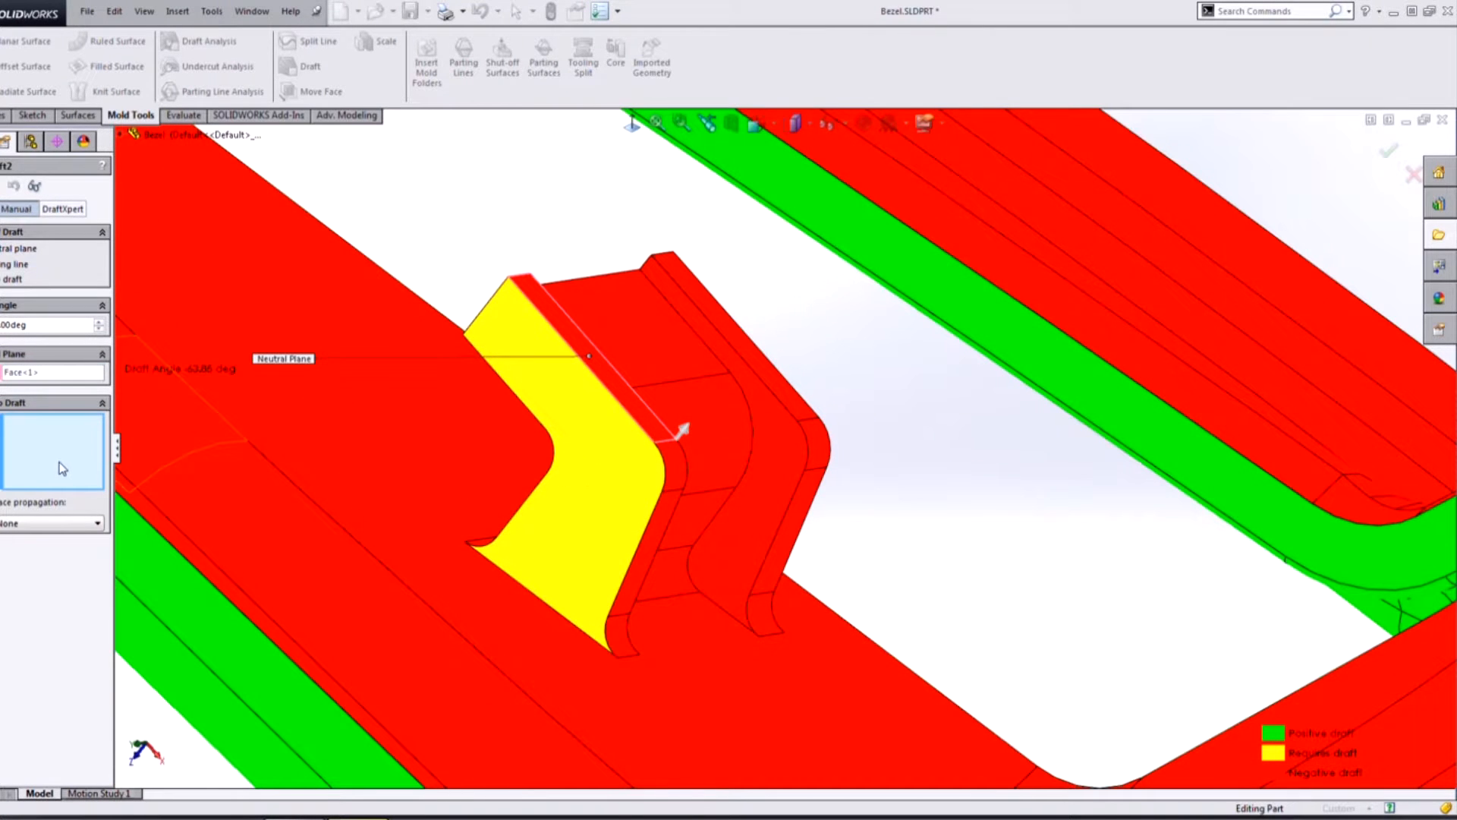
left_click(637, 497)
middle_click_drag(633, 495, 516, 544)
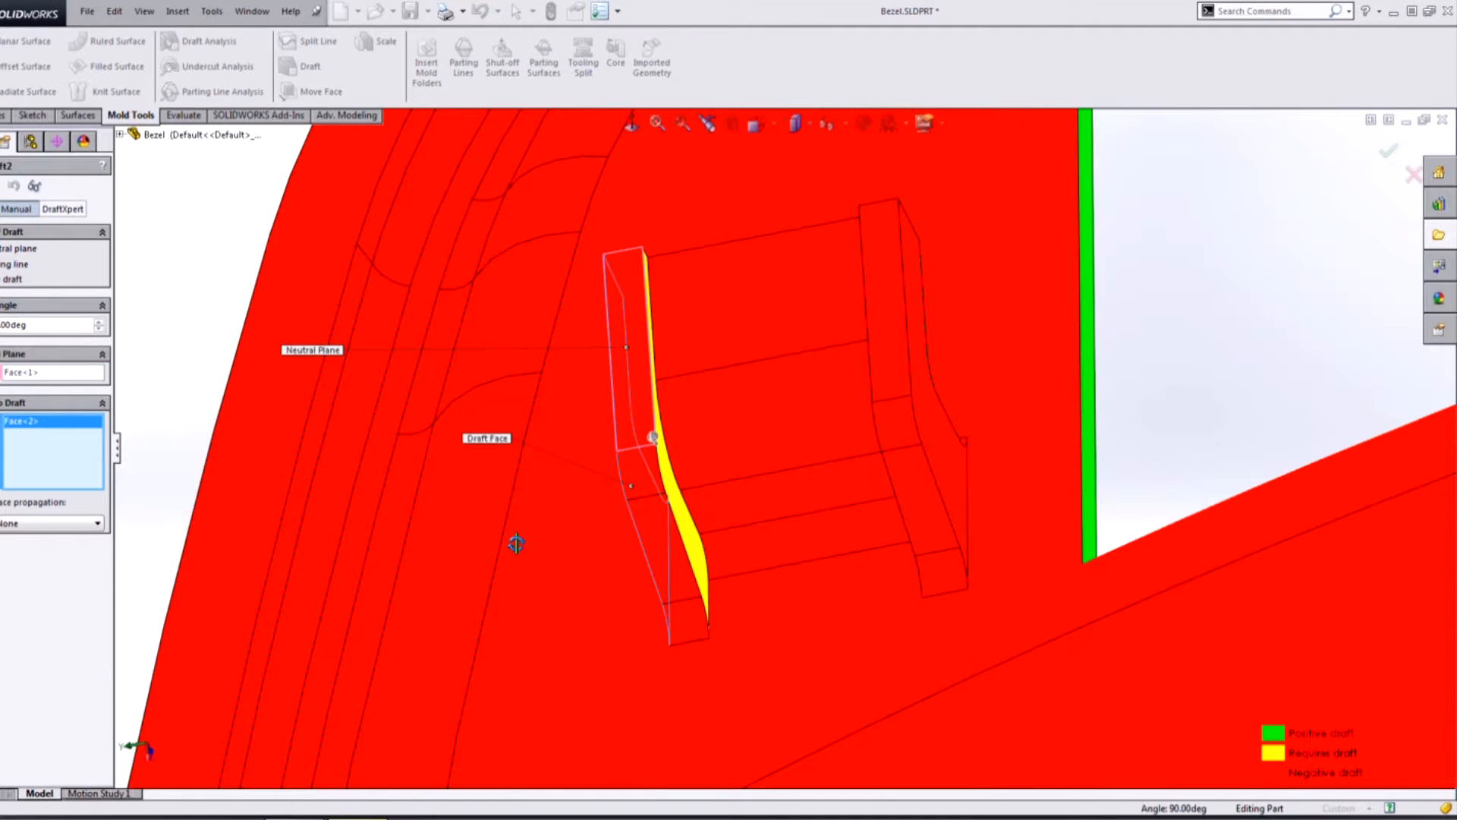
right_click(689, 540)
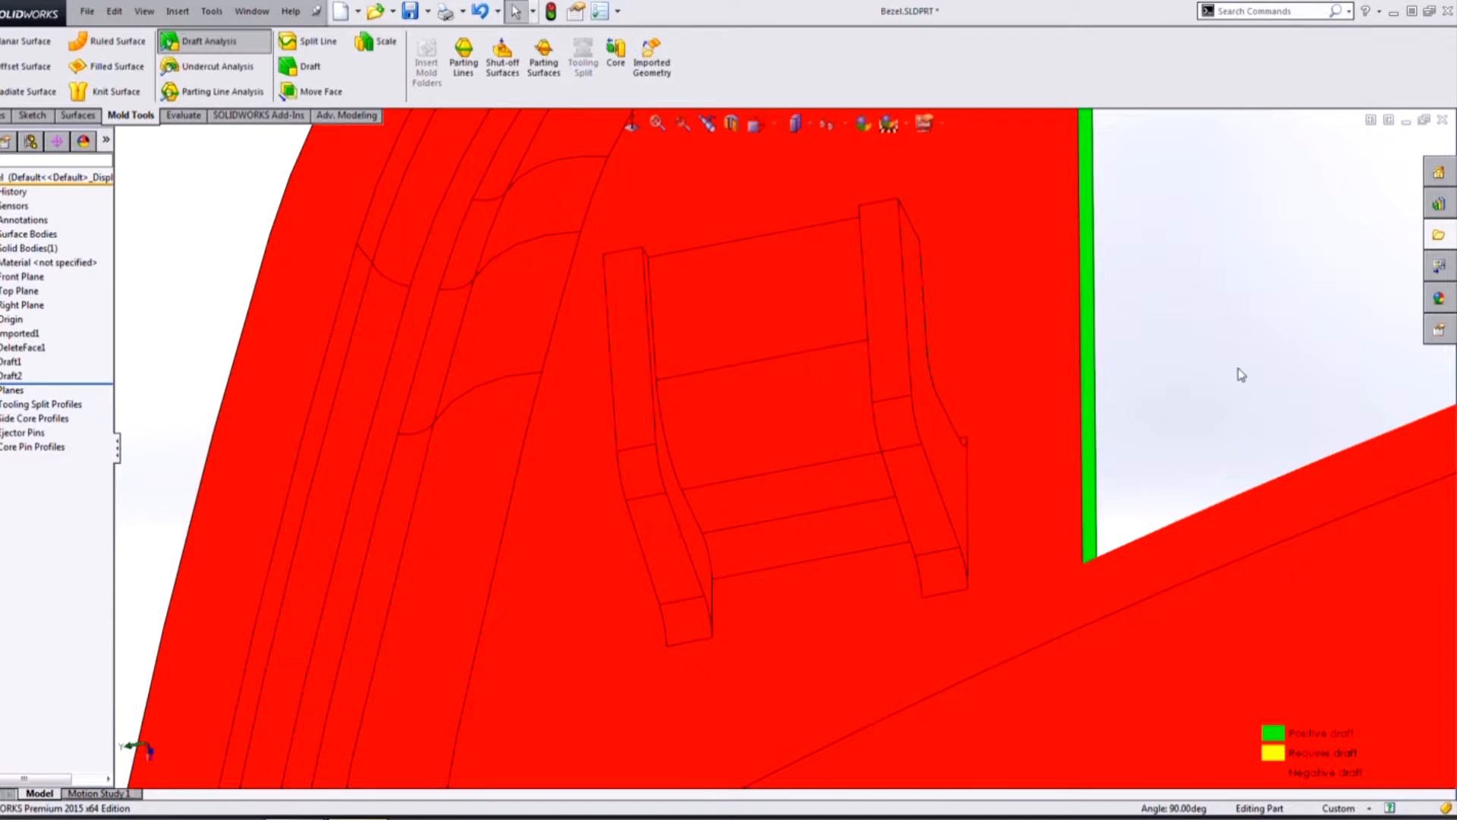
Examine the draft colours on the drafted ribs, the clip's end faces and the upright tab's window up close
mouse_move(898, 587)
middle_click_drag(899, 587, 936, 553)
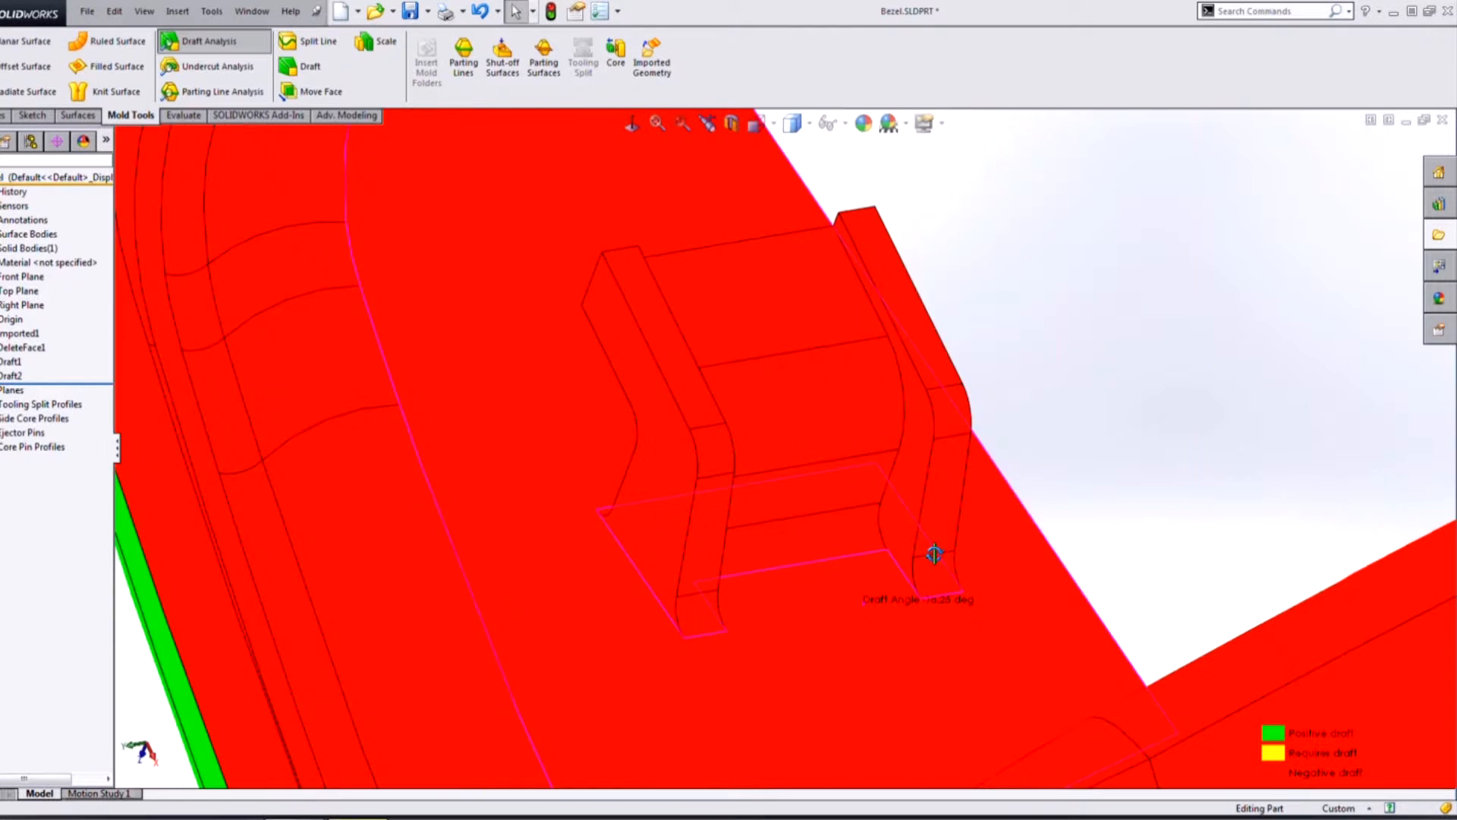
scroll(939, 540, "up", 6)
scroll(911, 627, "up", 4)
middle_click_drag(933, 605, 1123, 583)
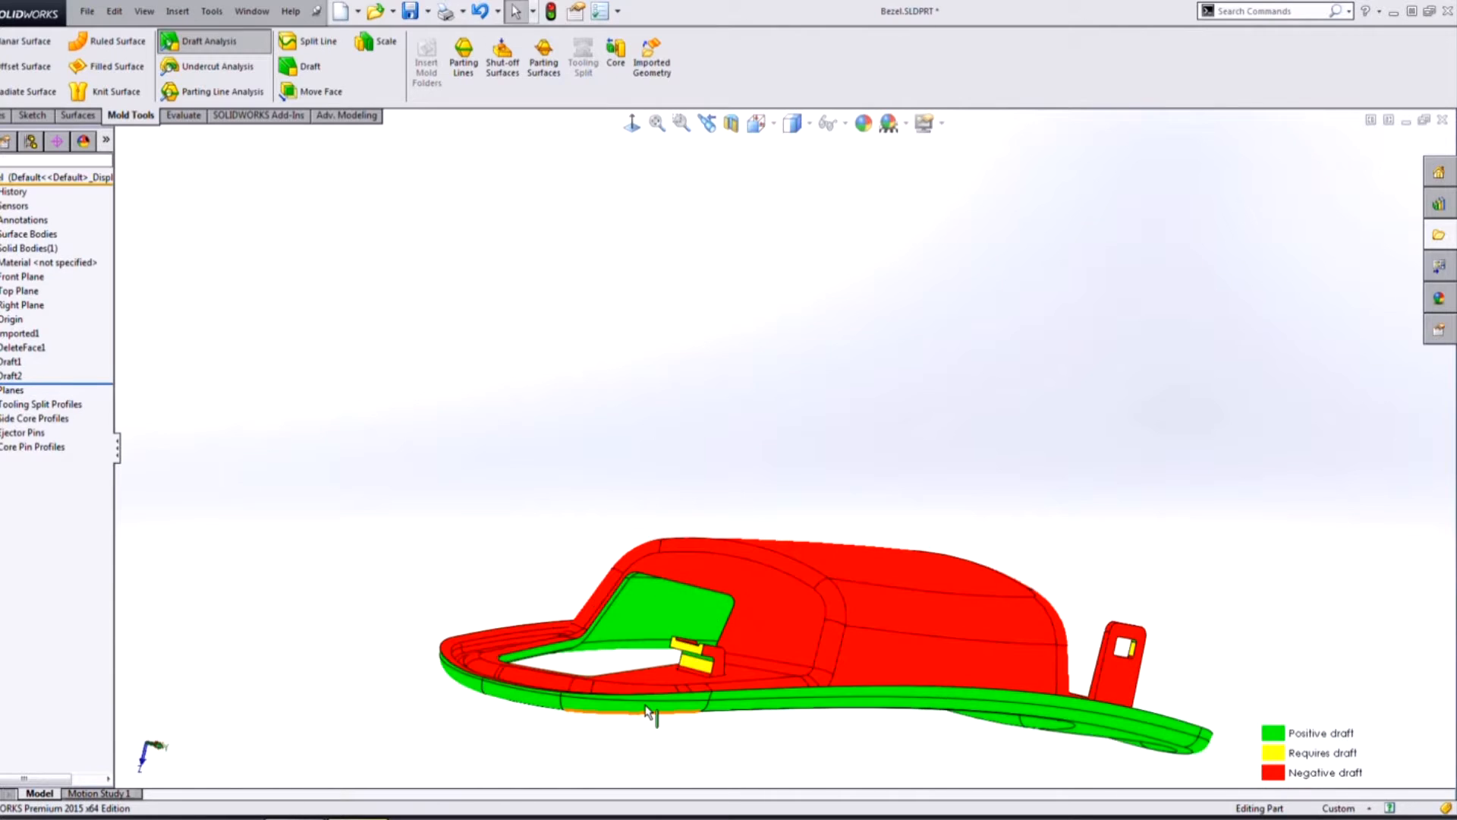
scroll(654, 711, "down", 5)
scroll(763, 451, "down", 2)
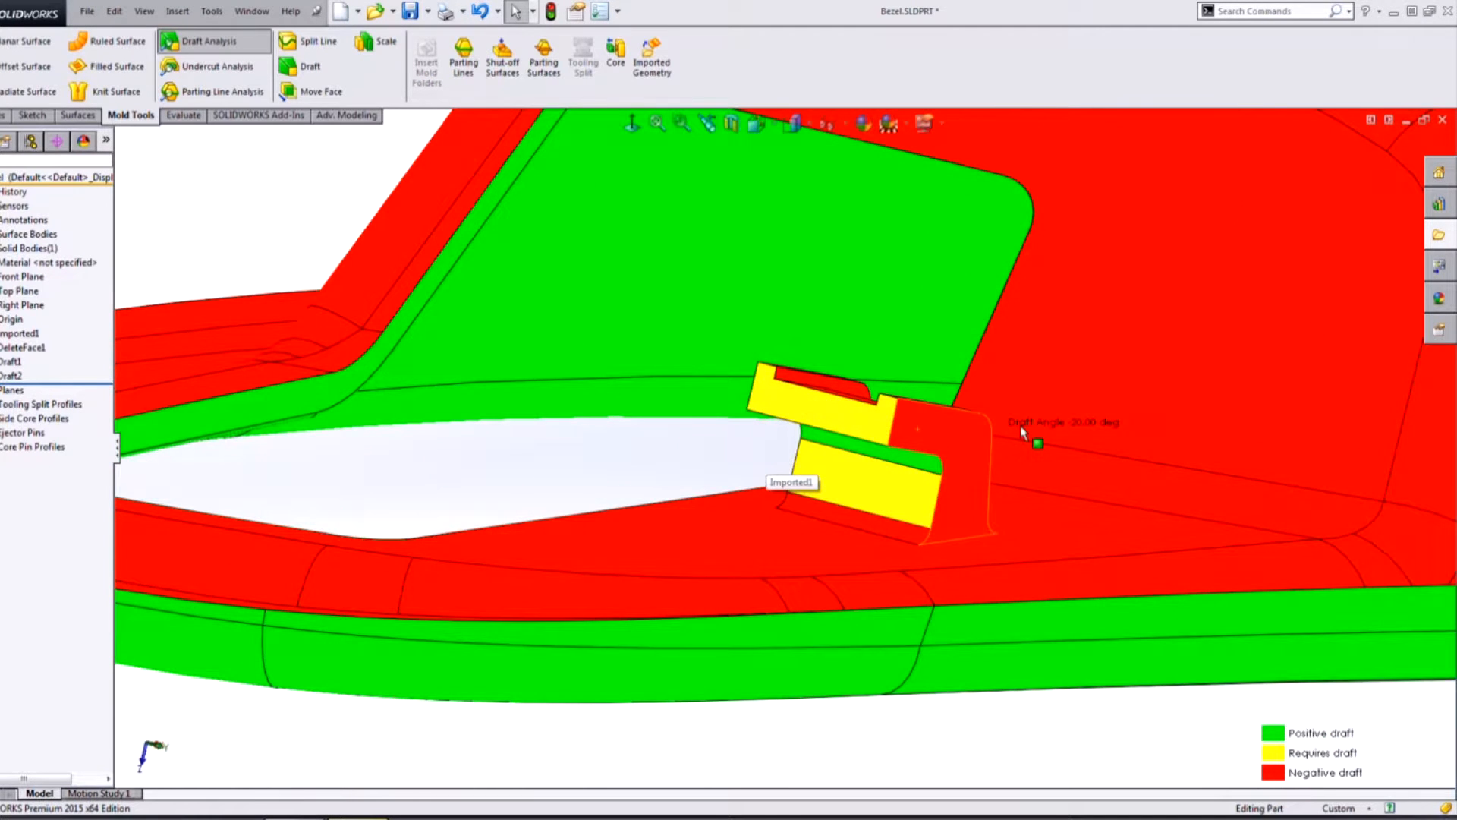
scroll(1043, 421, "up", 8)
scroll(1048, 424, "down", 6)
scroll(820, 529, "down", 4)
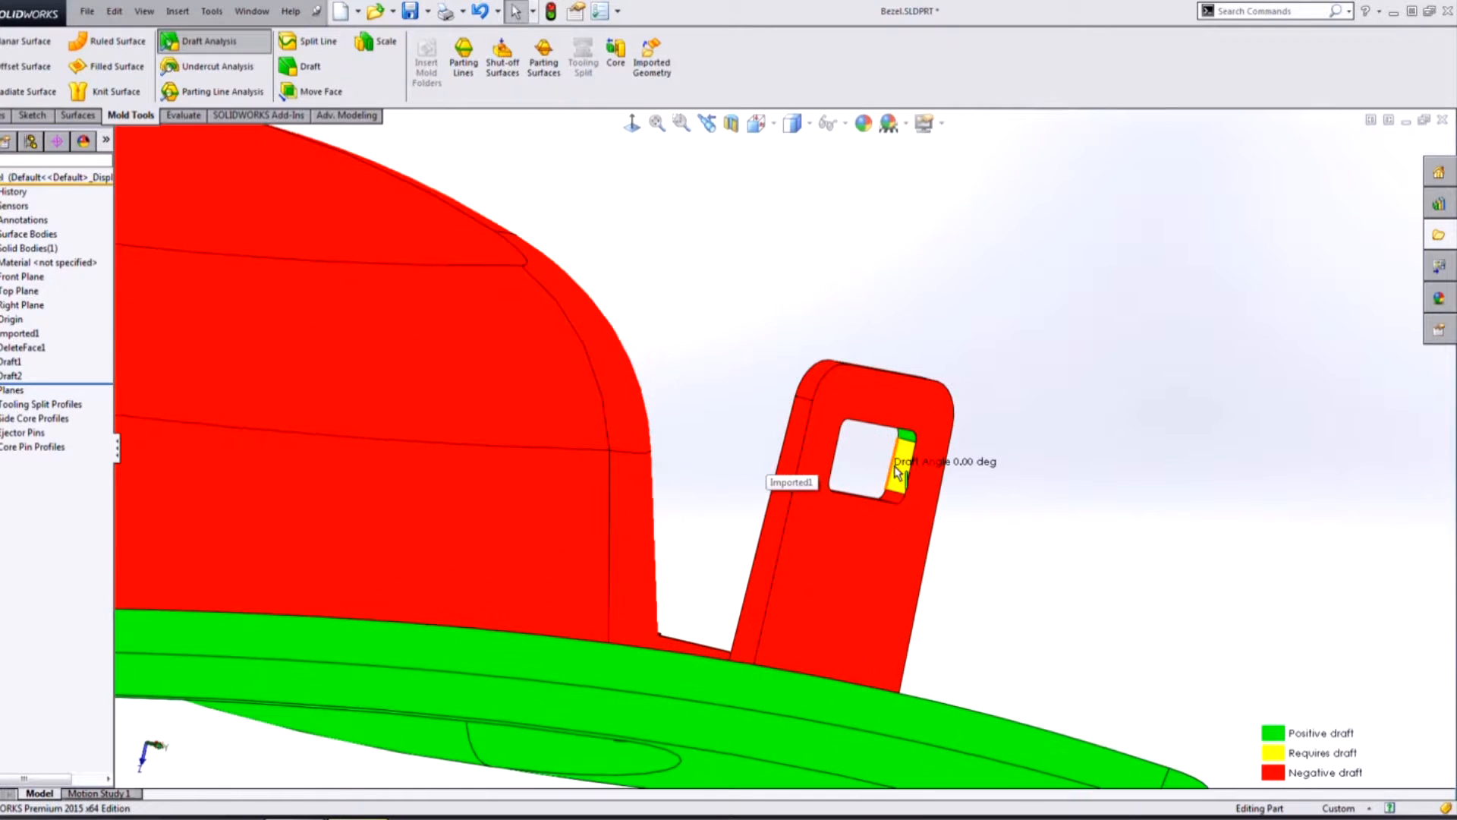
scroll(797, 463, "up", 5)
Review the draft colours over the whole bezel from the tab side and the outer side
middle_click_drag(665, 400, 591, 438)
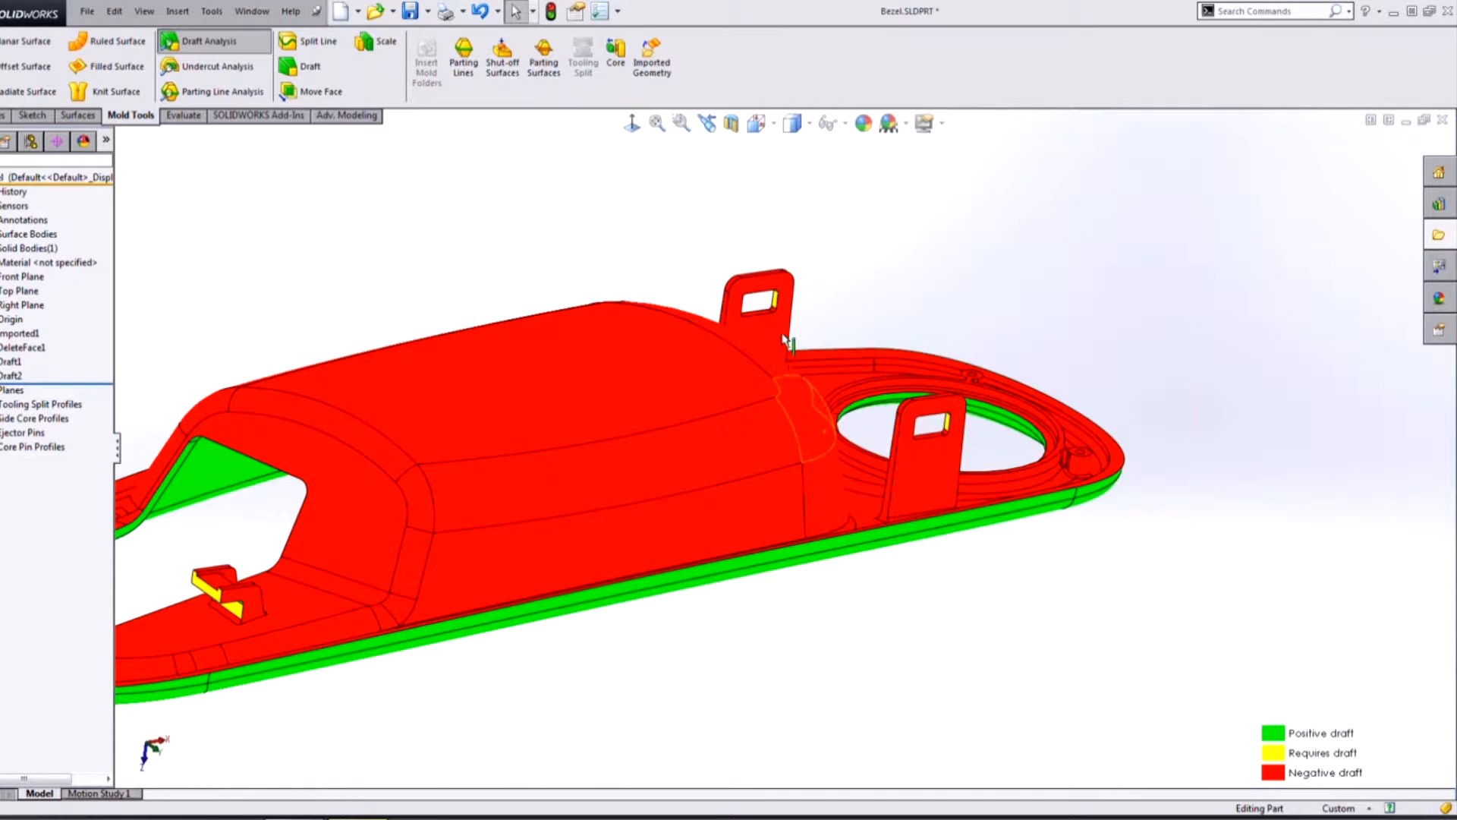
middle_click_drag(399, 516, 422, 403)
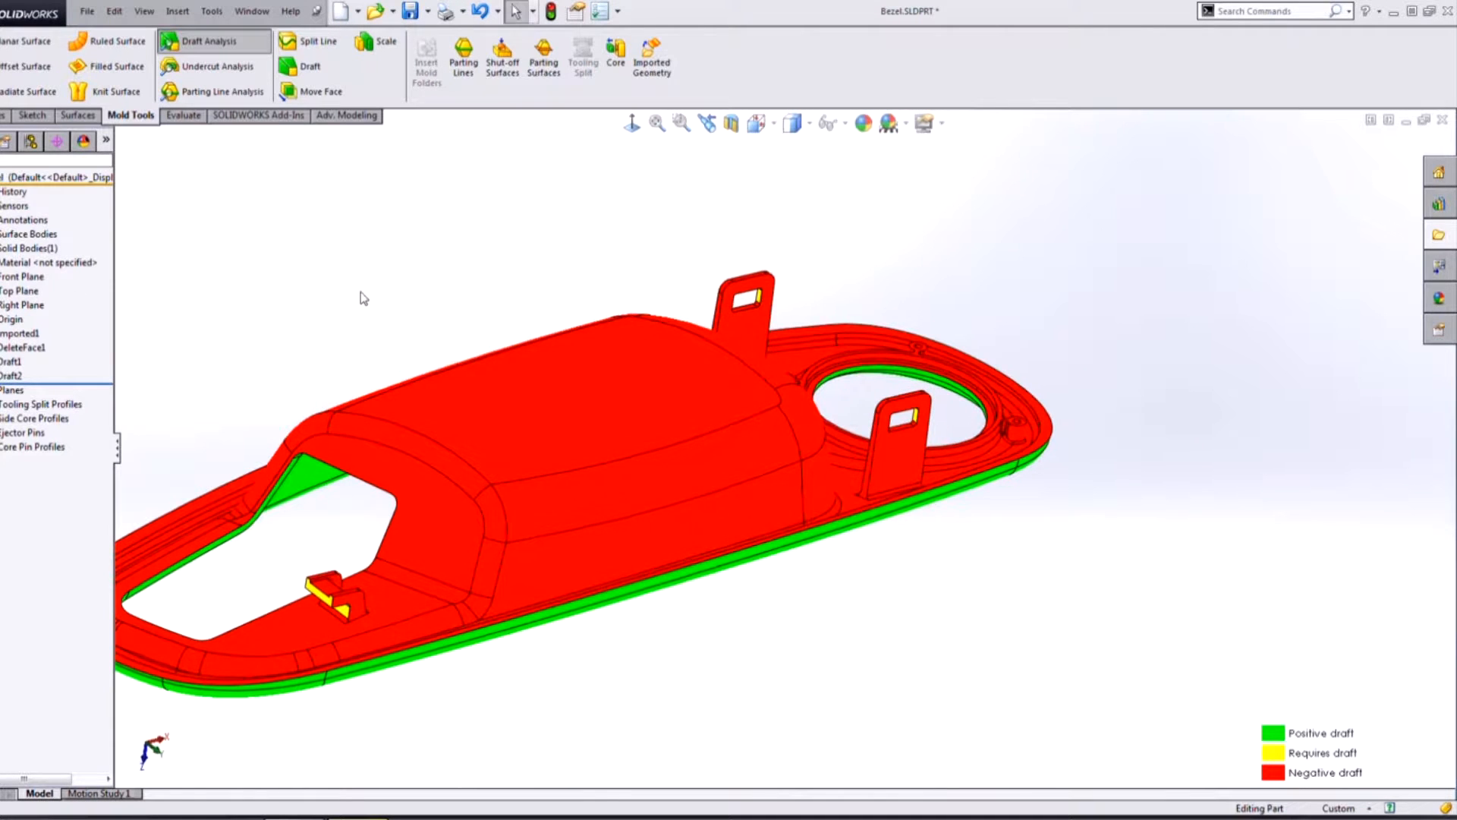
scroll(553, 455, "up", 4)
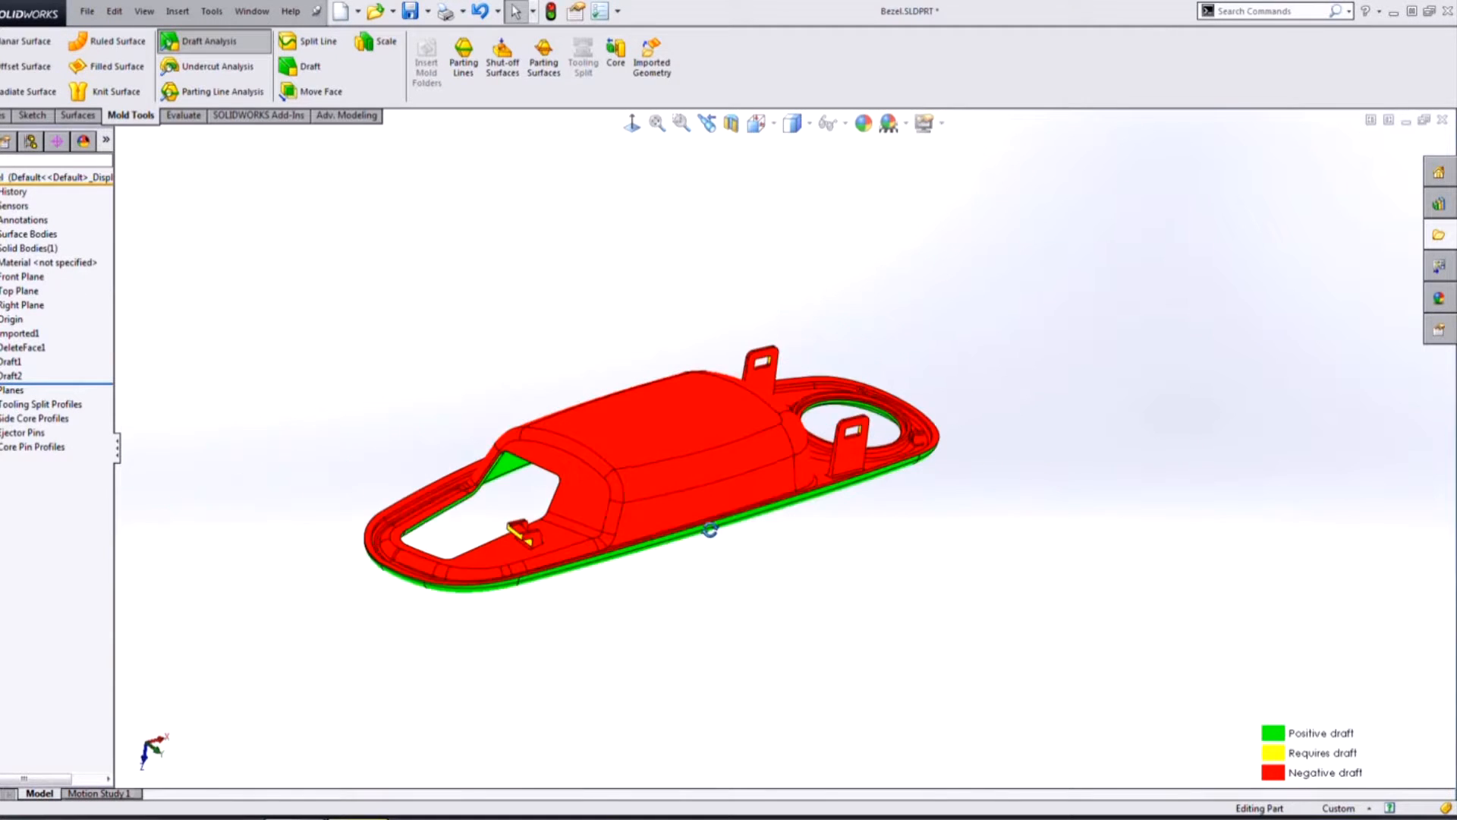
middle_click_drag(698, 423, 682, 346)
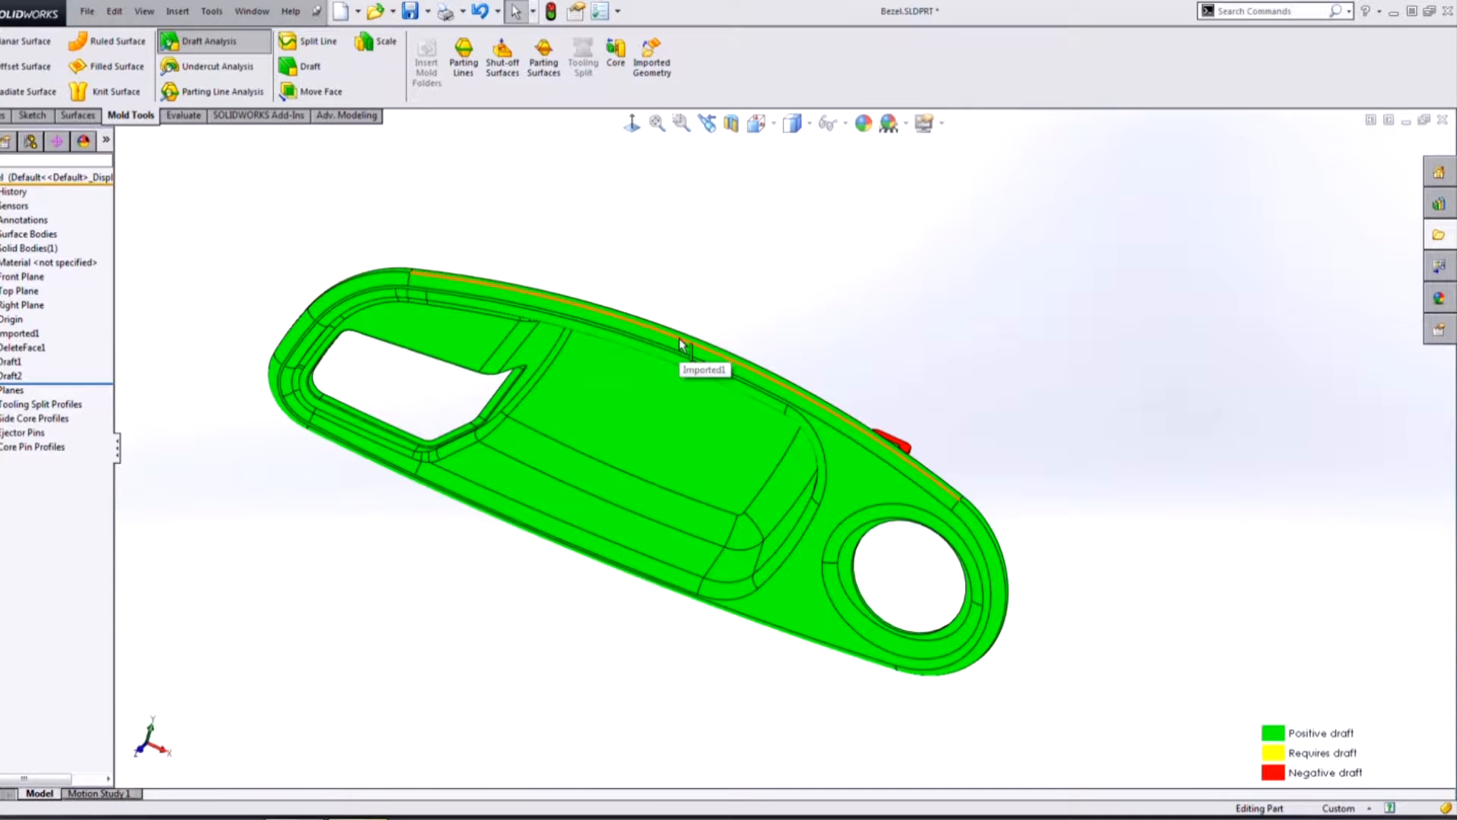
middle_click_drag(857, 227, 702, 472)
Start a fillet on the inner root edge of the clip rib nearest the opening and set its radius to 0.35 mm
scroll(512, 254, "down", 6)
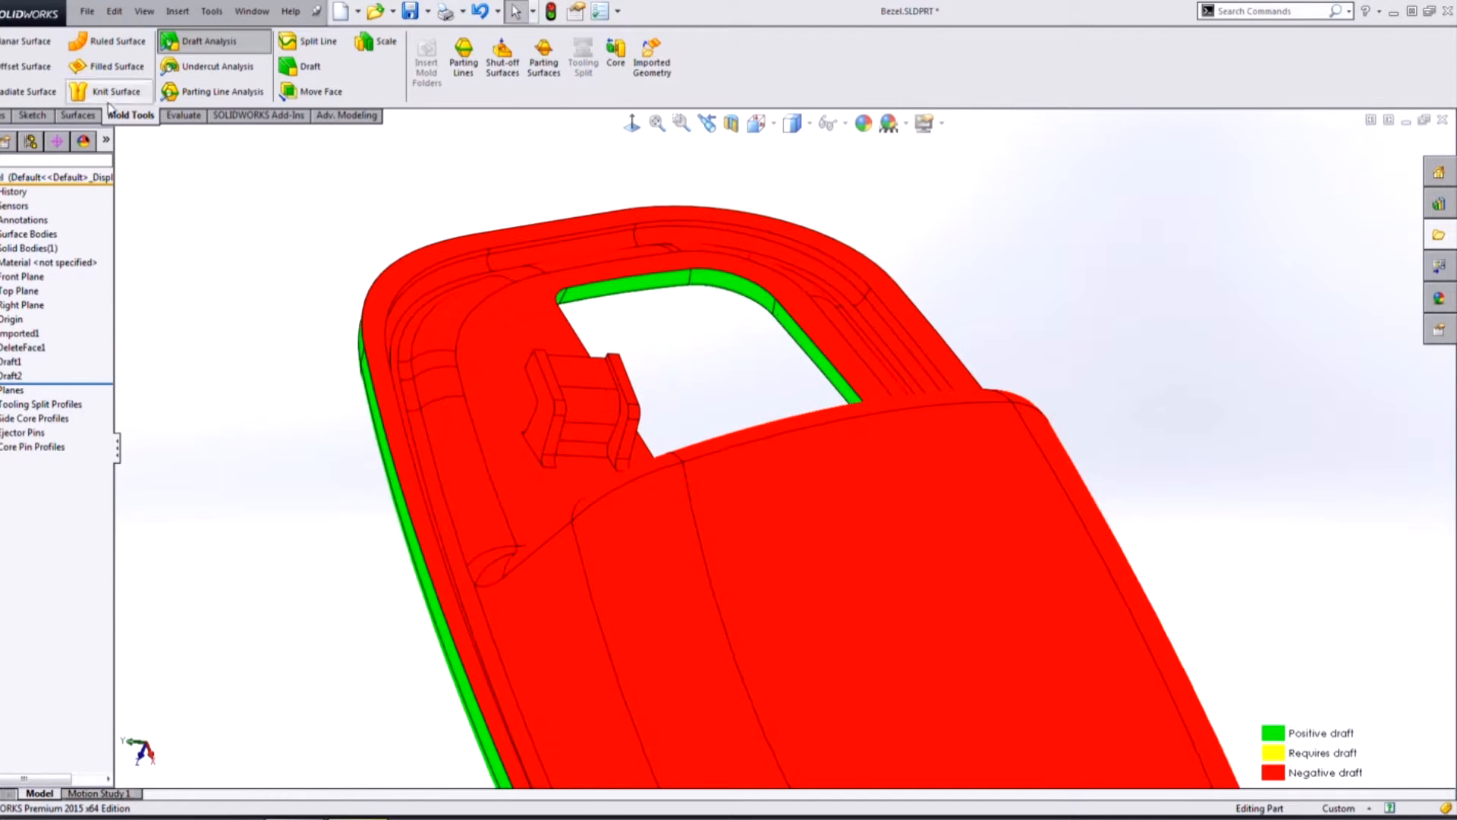
left_click(4, 116)
left_click(411, 49)
scroll(626, 385, "down", 5)
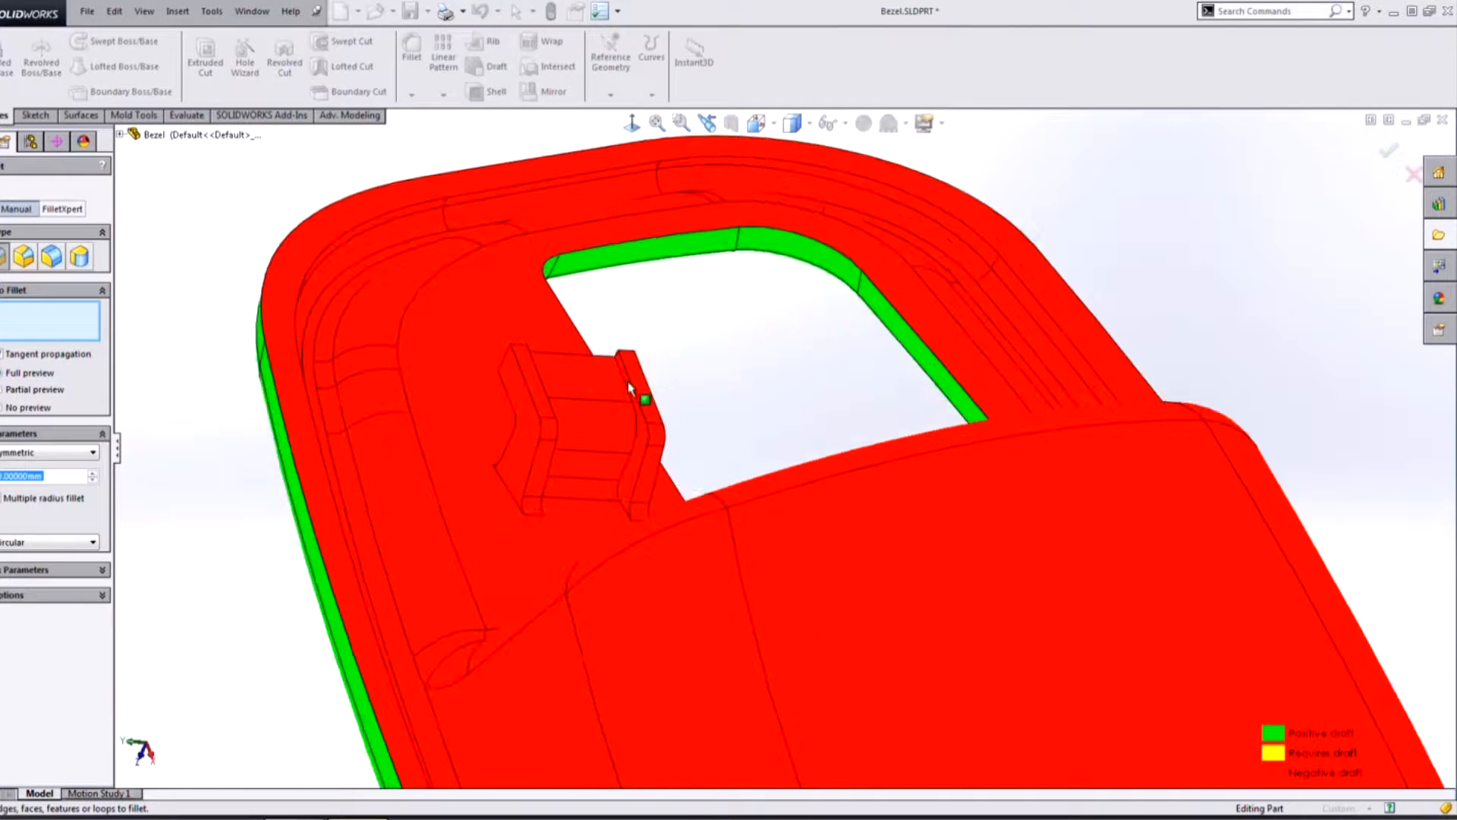
left_click(661, 410)
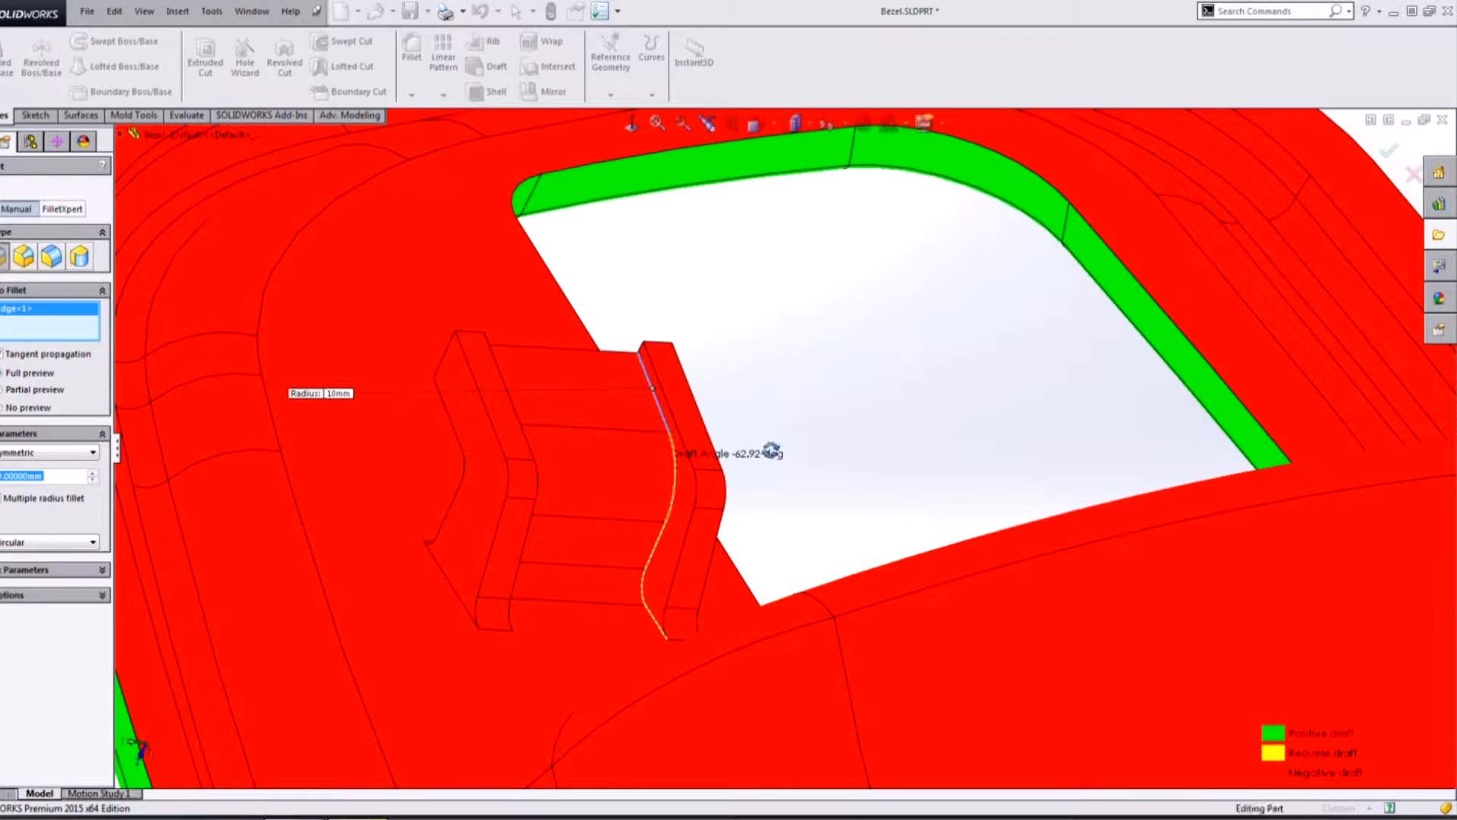
middle_click_drag(771, 449, 766, 454)
double_click(86, 476)
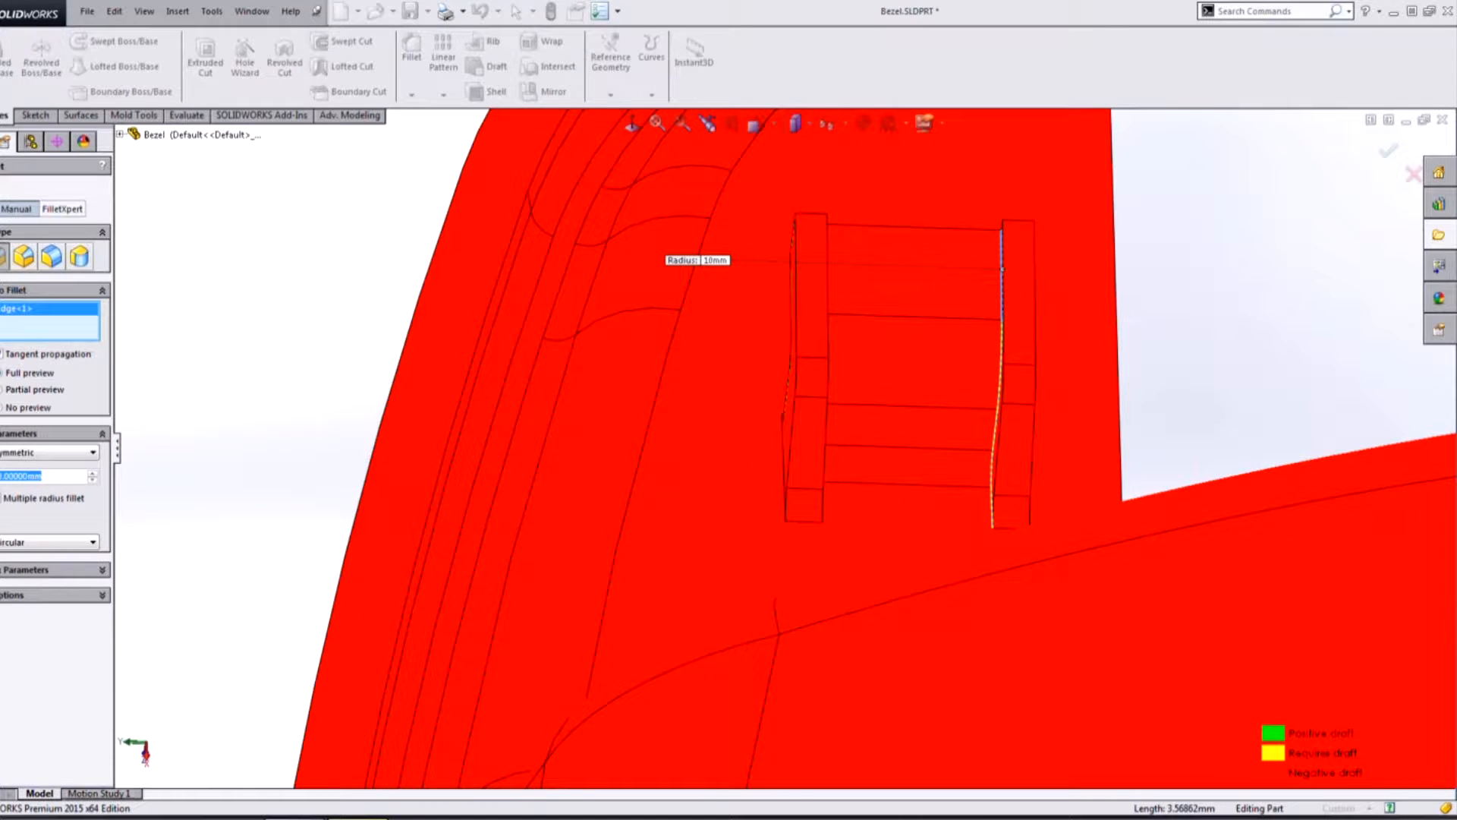
type("0.35")
key("Return")
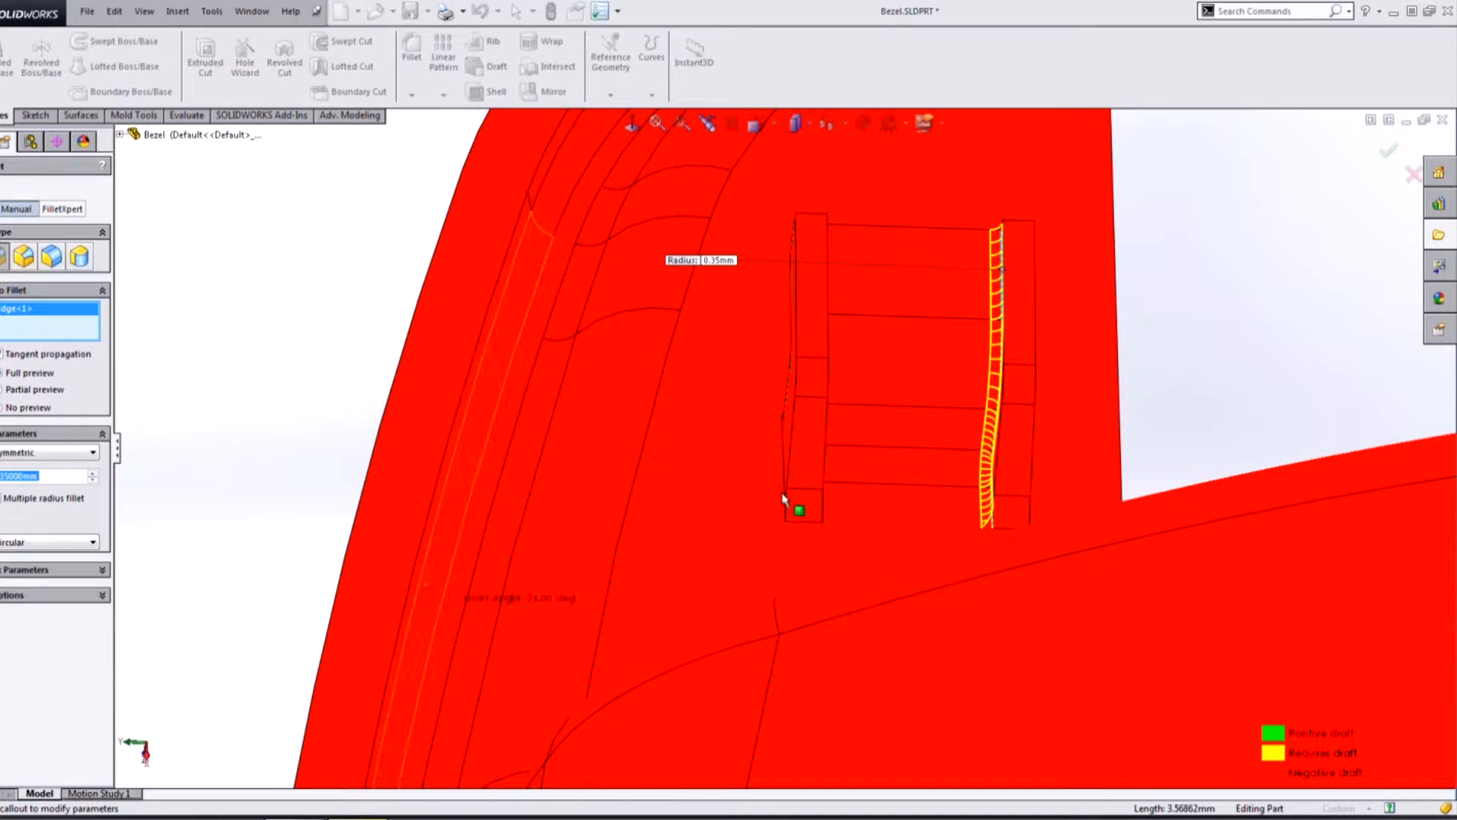
Add the other rib's inner root edge and both ribs' outer base edges to the fillet, and accept it
middle_click_drag(892, 326, 856, 304)
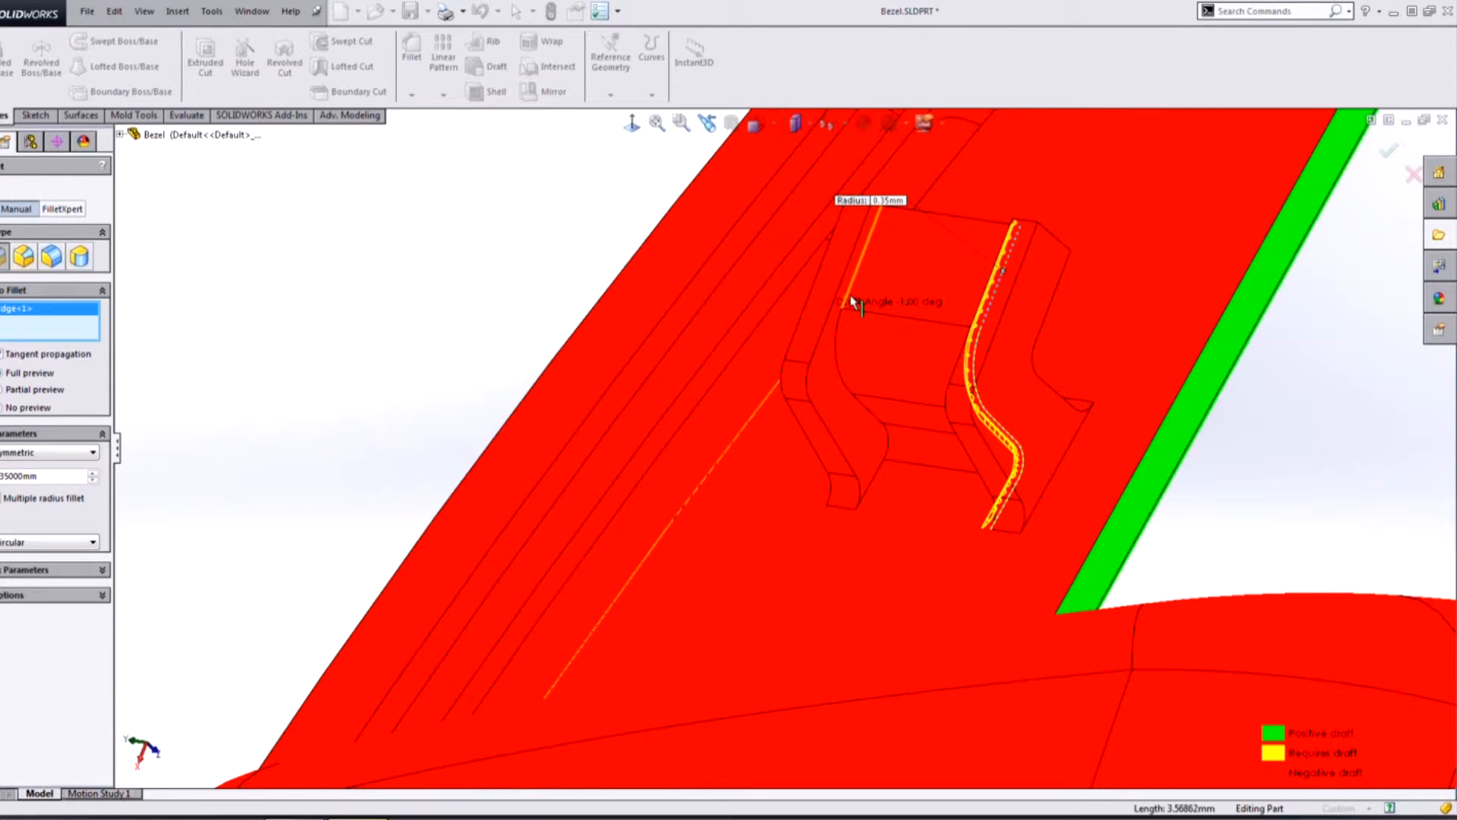
left_click(851, 296)
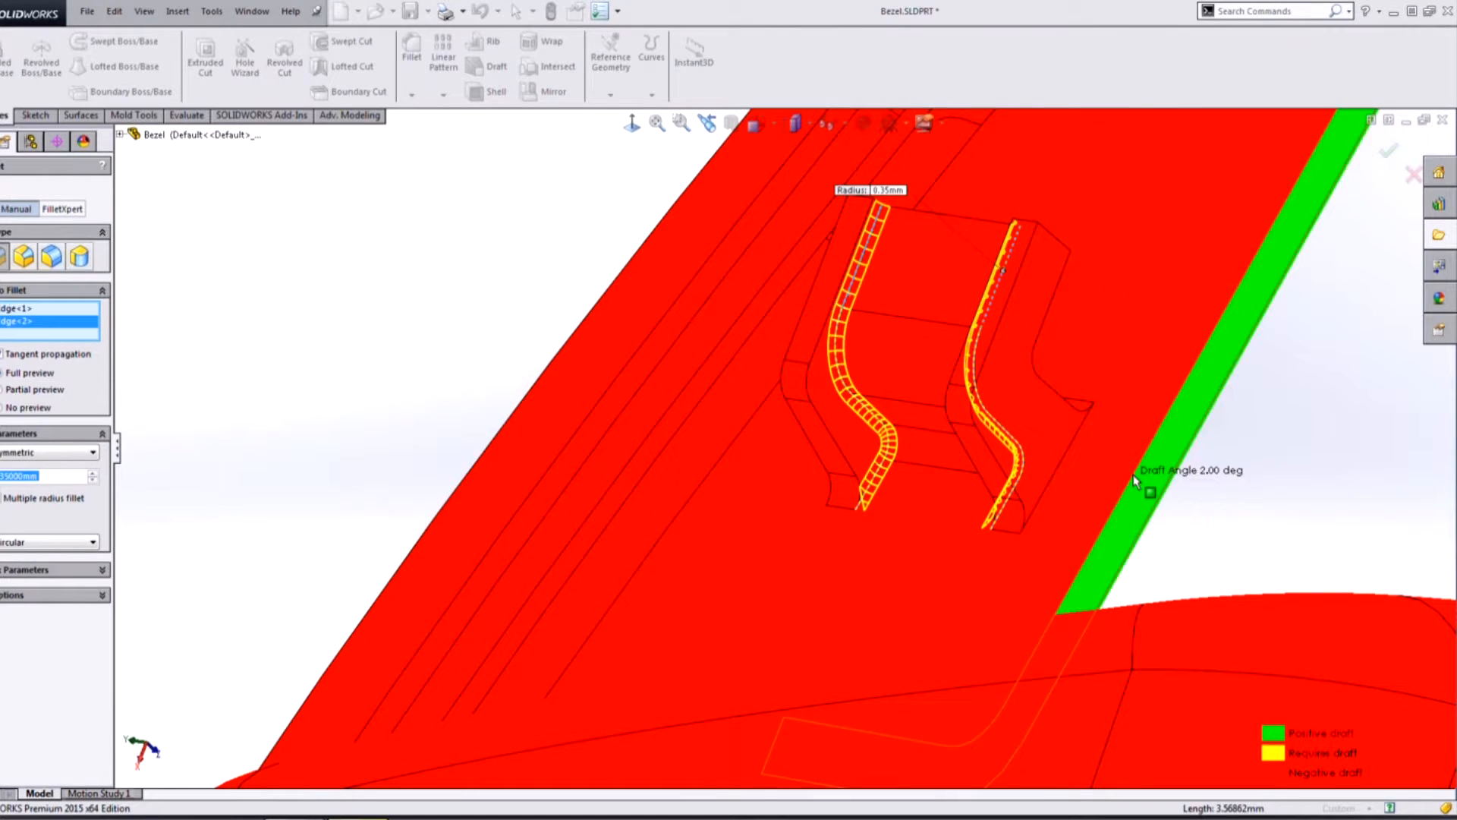
left_click(1059, 472)
middle_click_drag(910, 491, 820, 465)
left_click(808, 459)
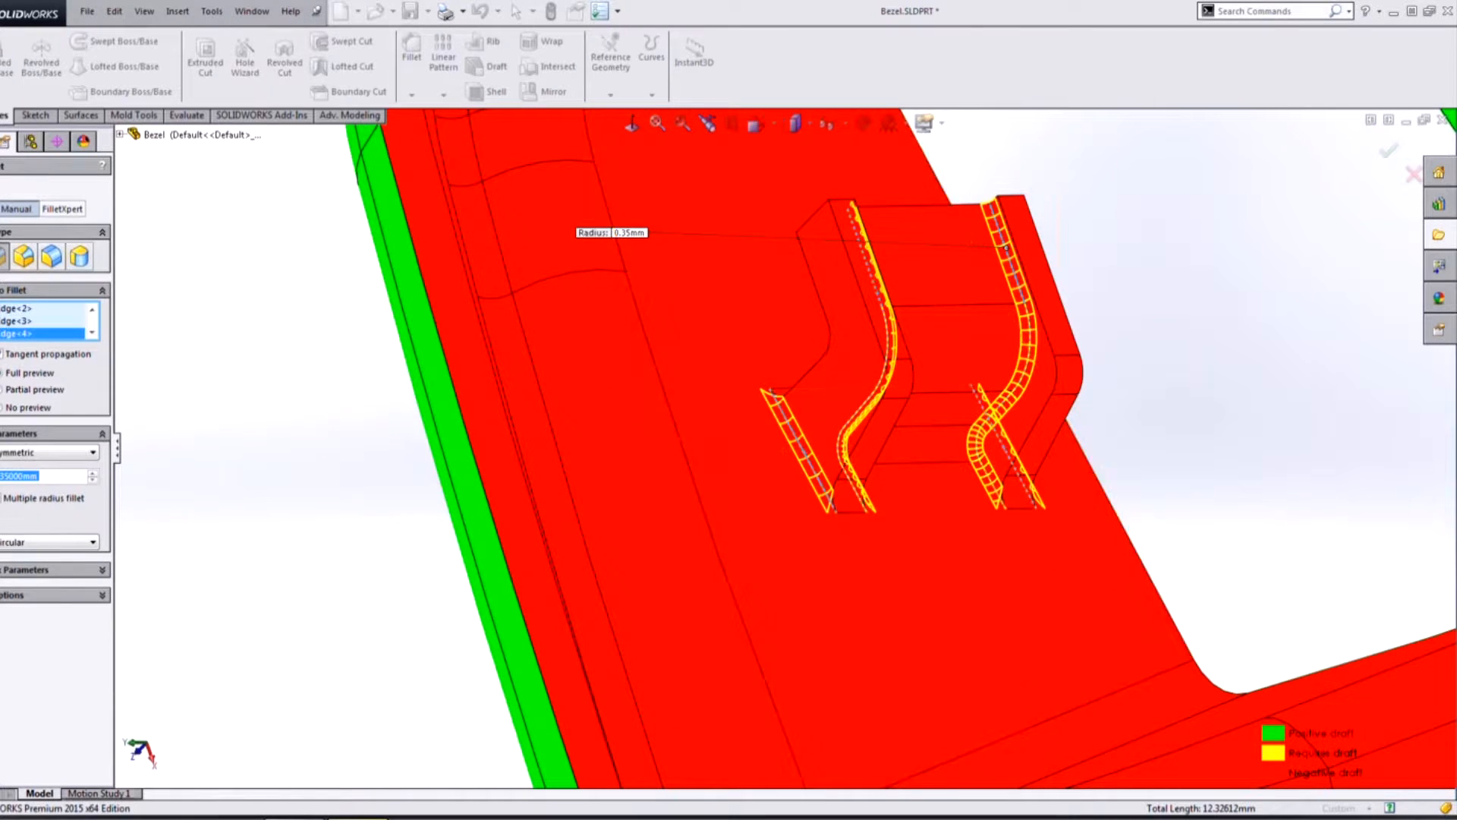
key("Return")
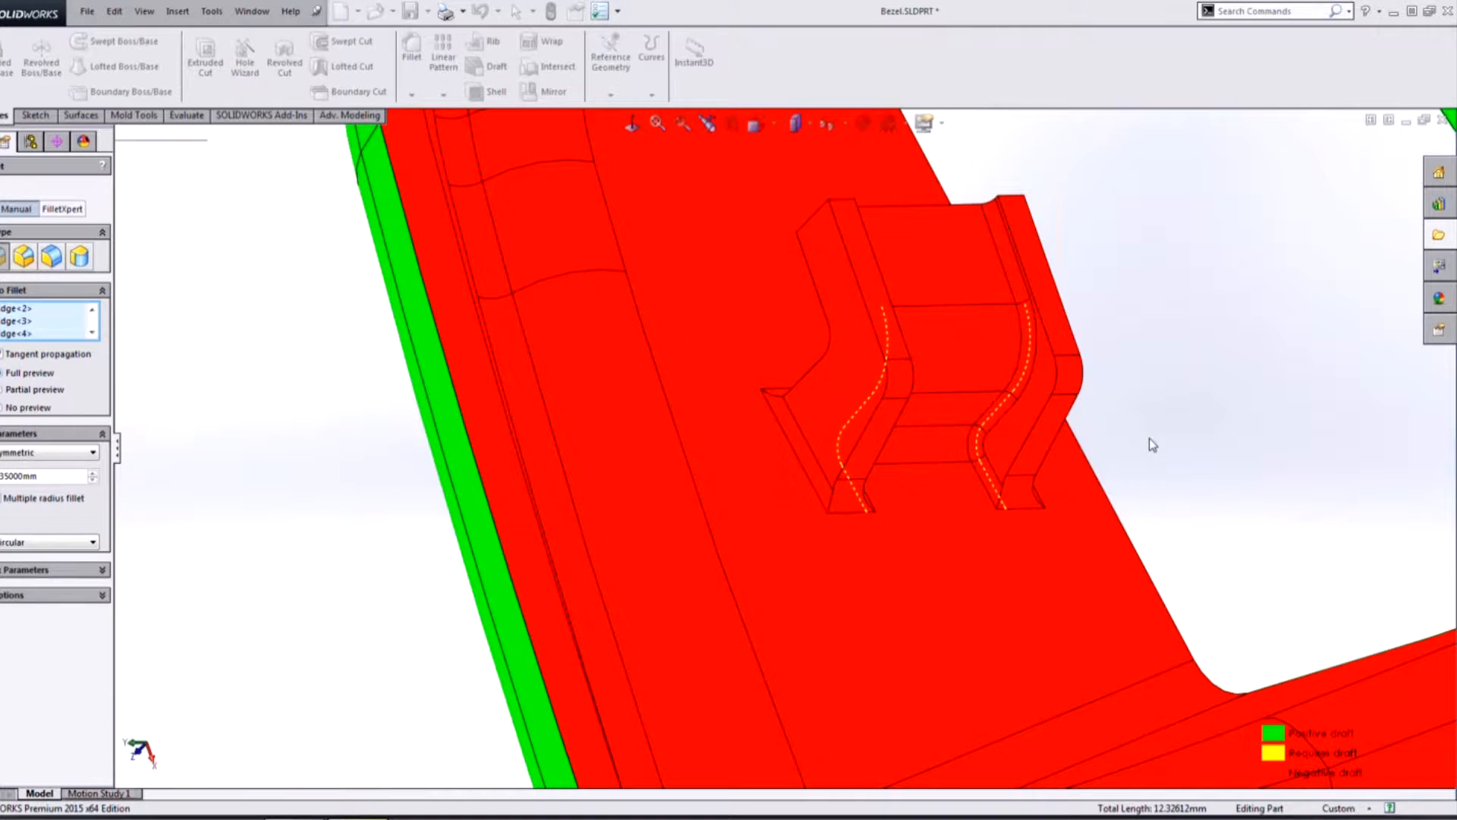
left_click(1149, 437)
Check the draft colours of the whole bezel, including the filleted clip, from both sides
middle_click_drag(1149, 437, 1140, 352)
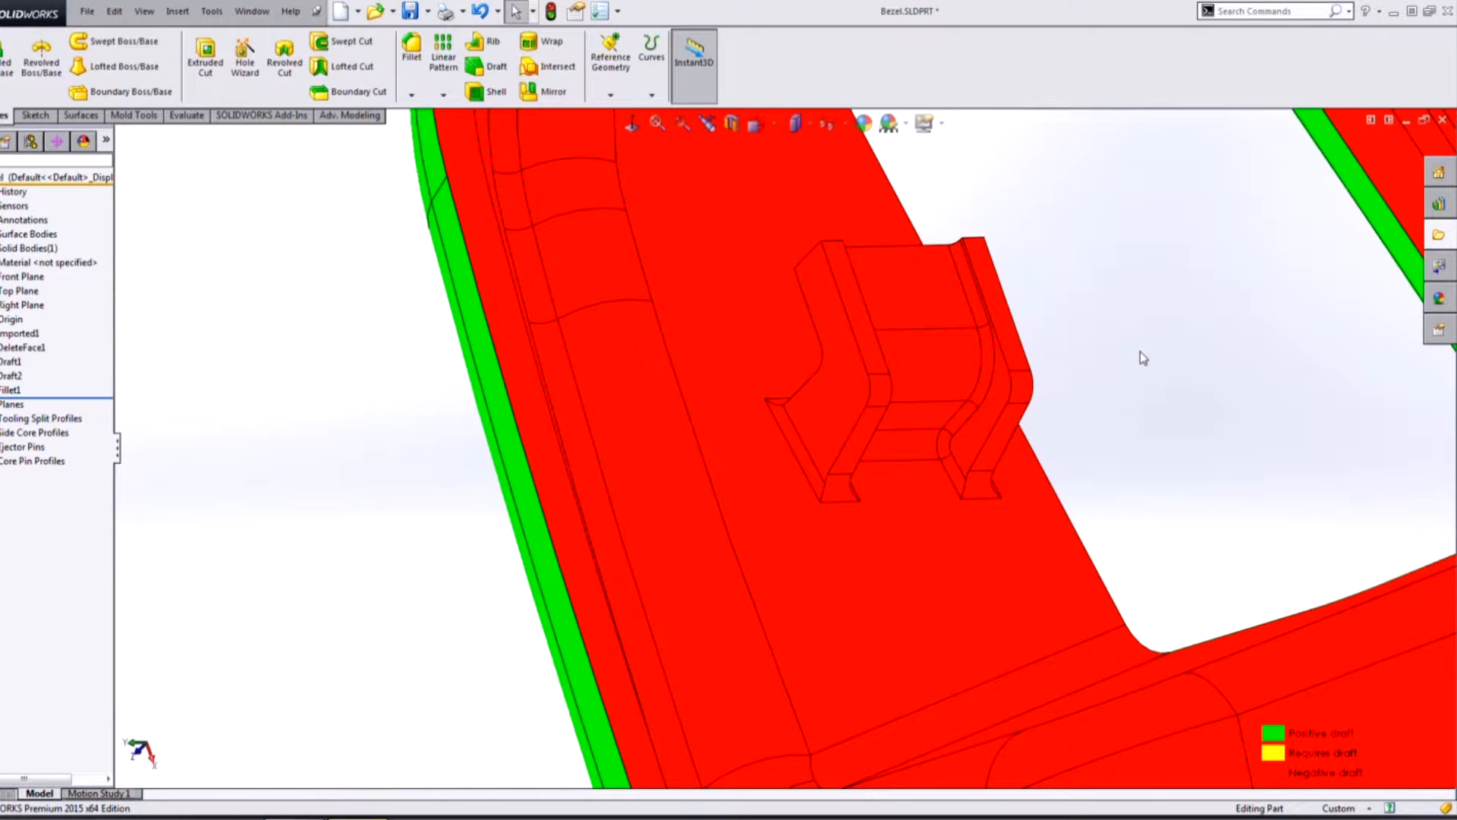
key("ctrl+1")
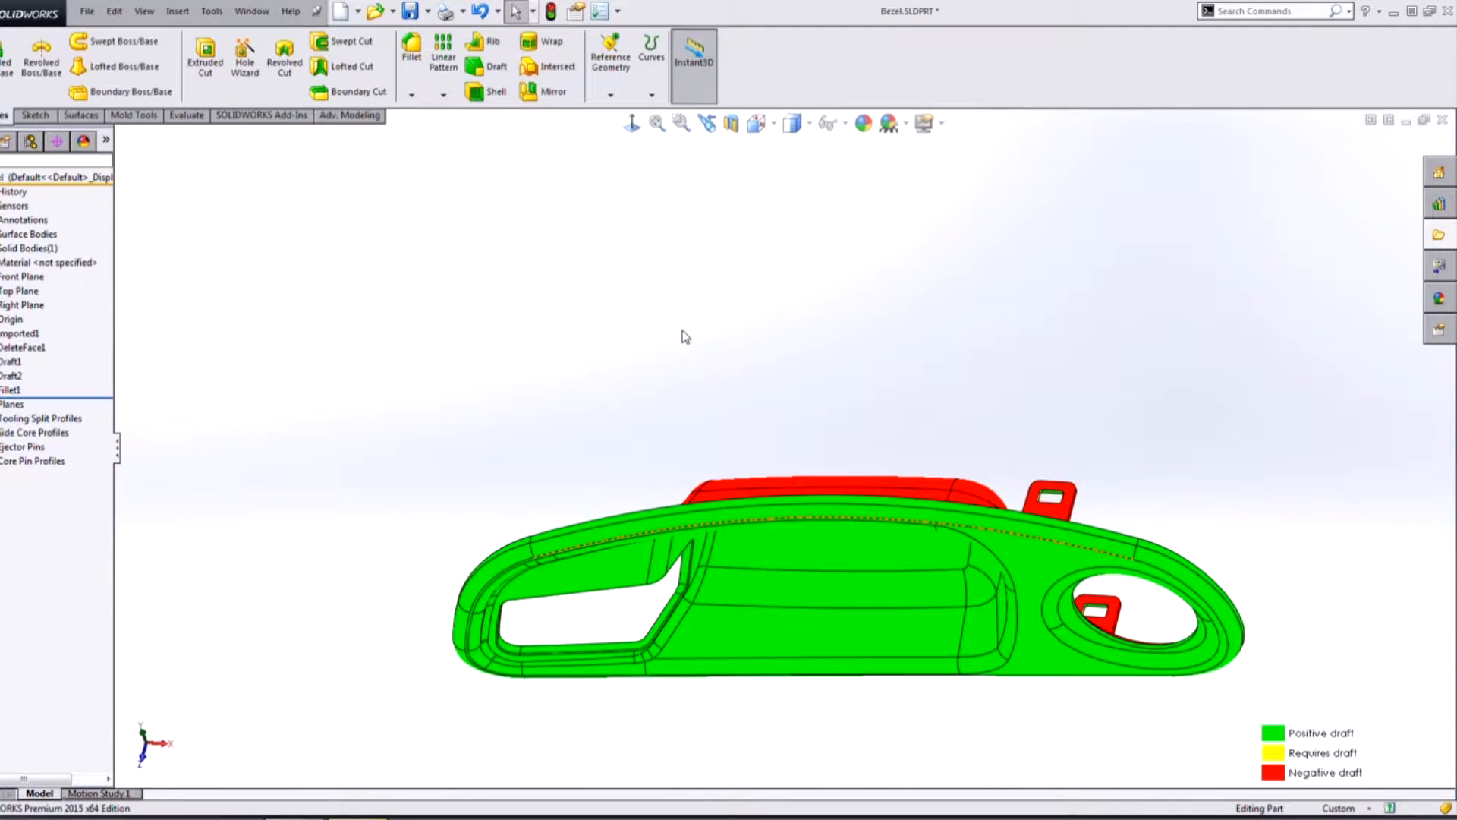
middle_click_drag(696, 338, 810, 559)
middle_click_drag(1035, 315, 882, 692)
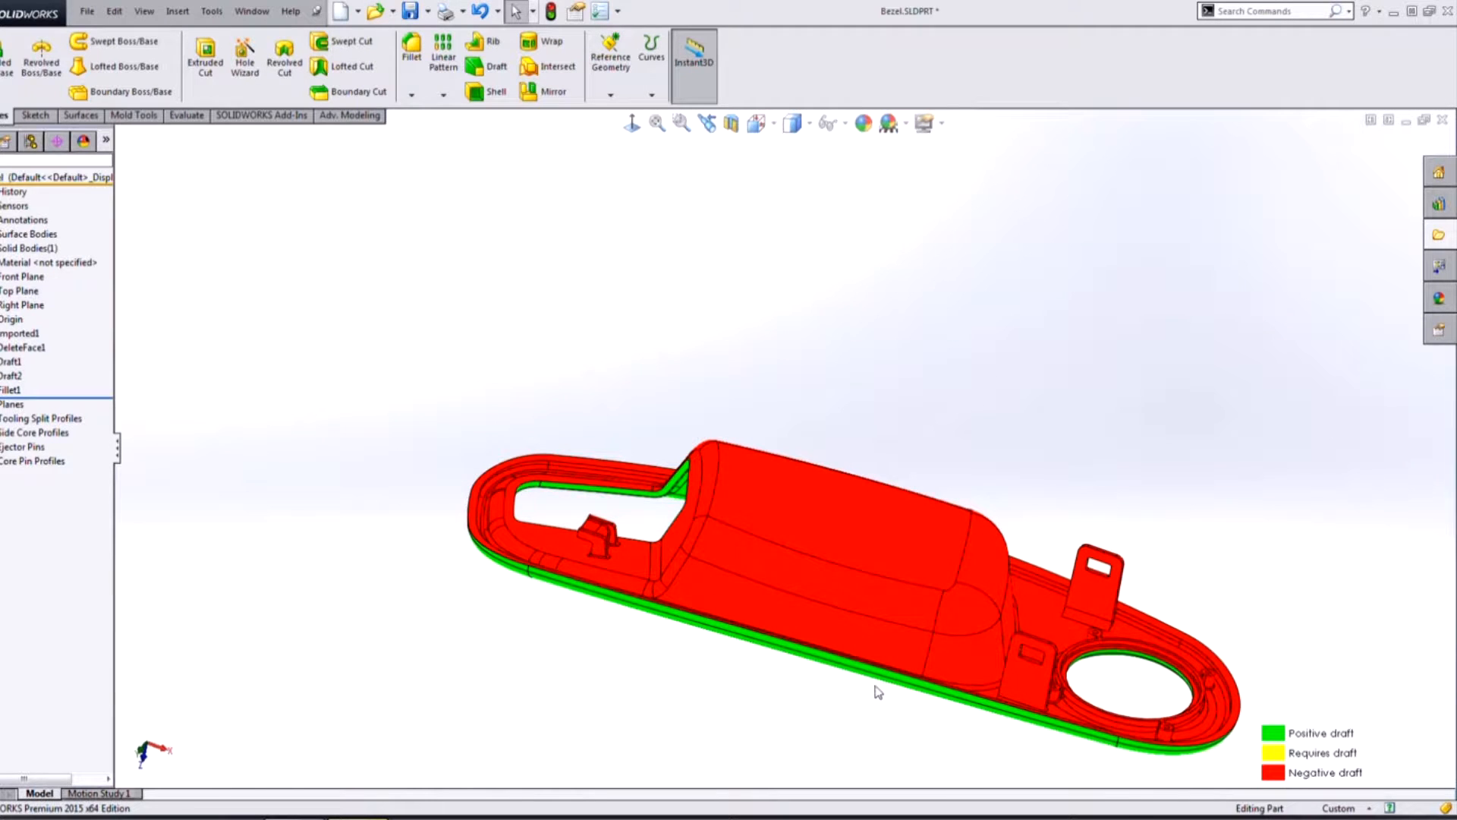
Review the bezel's draft colours from both sides, and add a Scale feature to its solid body
scroll(873, 665, "up", 1)
scroll(1282, 690, "down", 1)
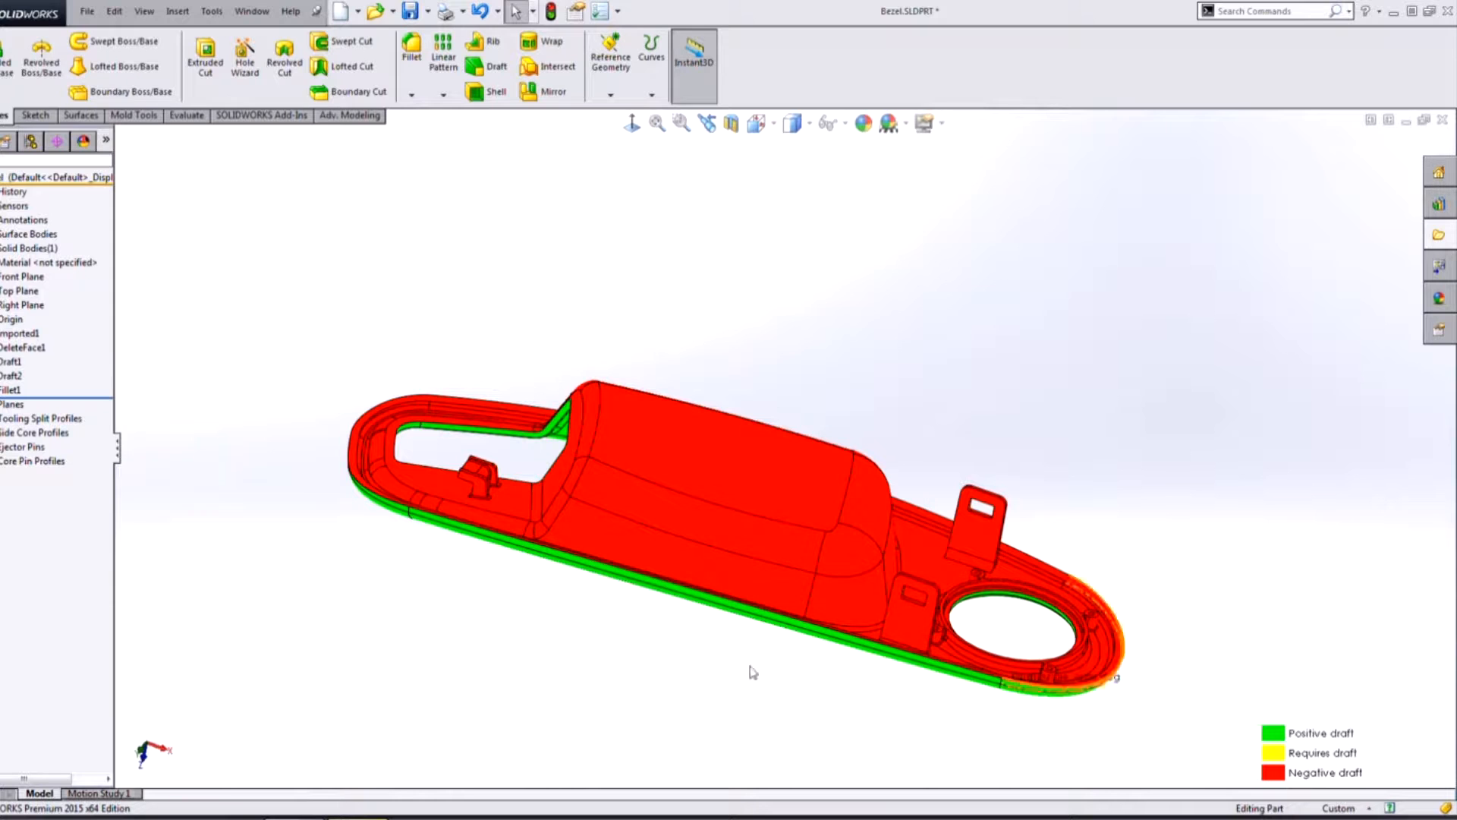
middle_click_drag(748, 672, 757, 399)
middle_click_drag(753, 295, 735, 439)
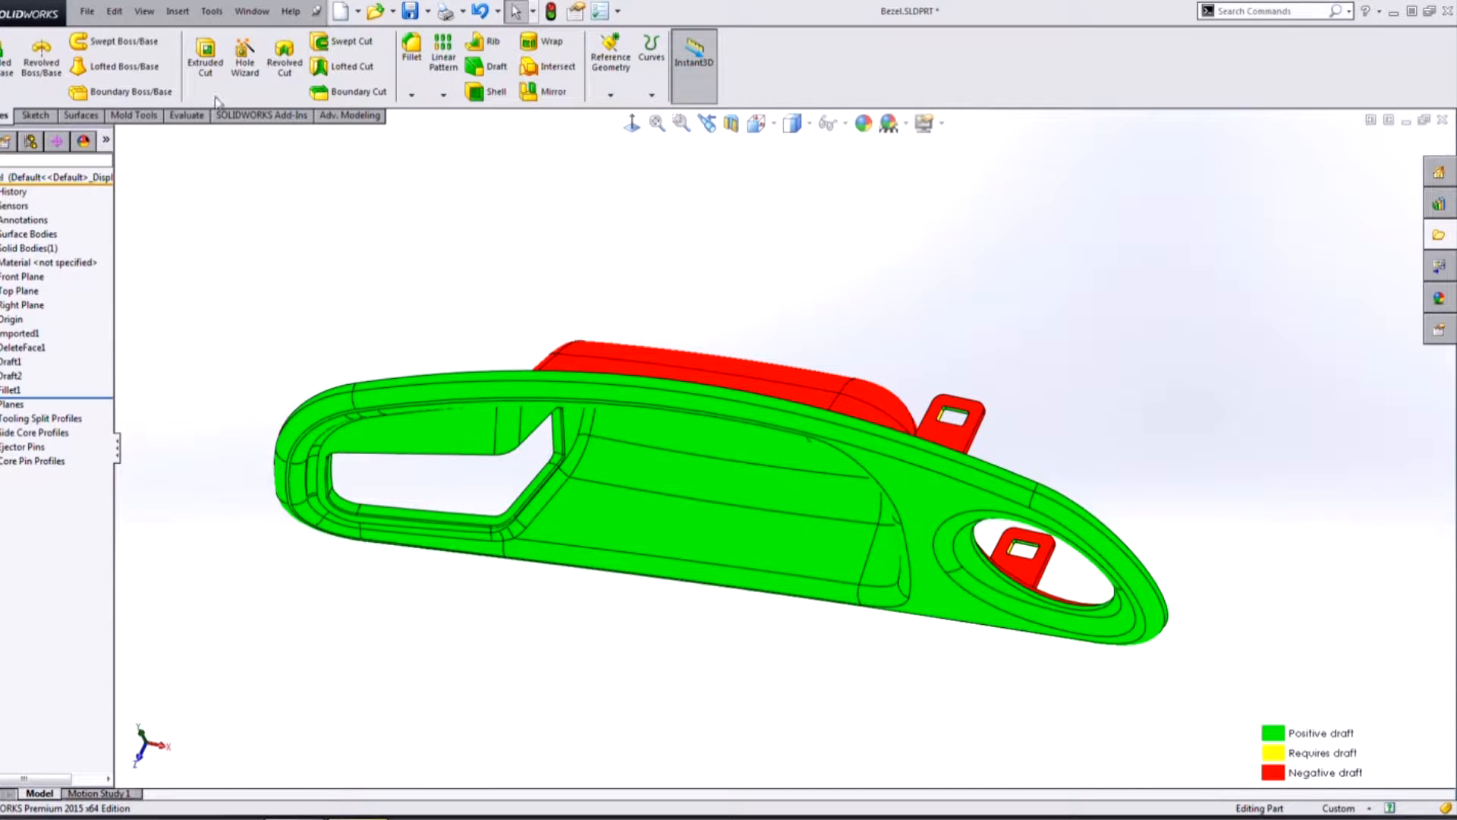
left_click(133, 115)
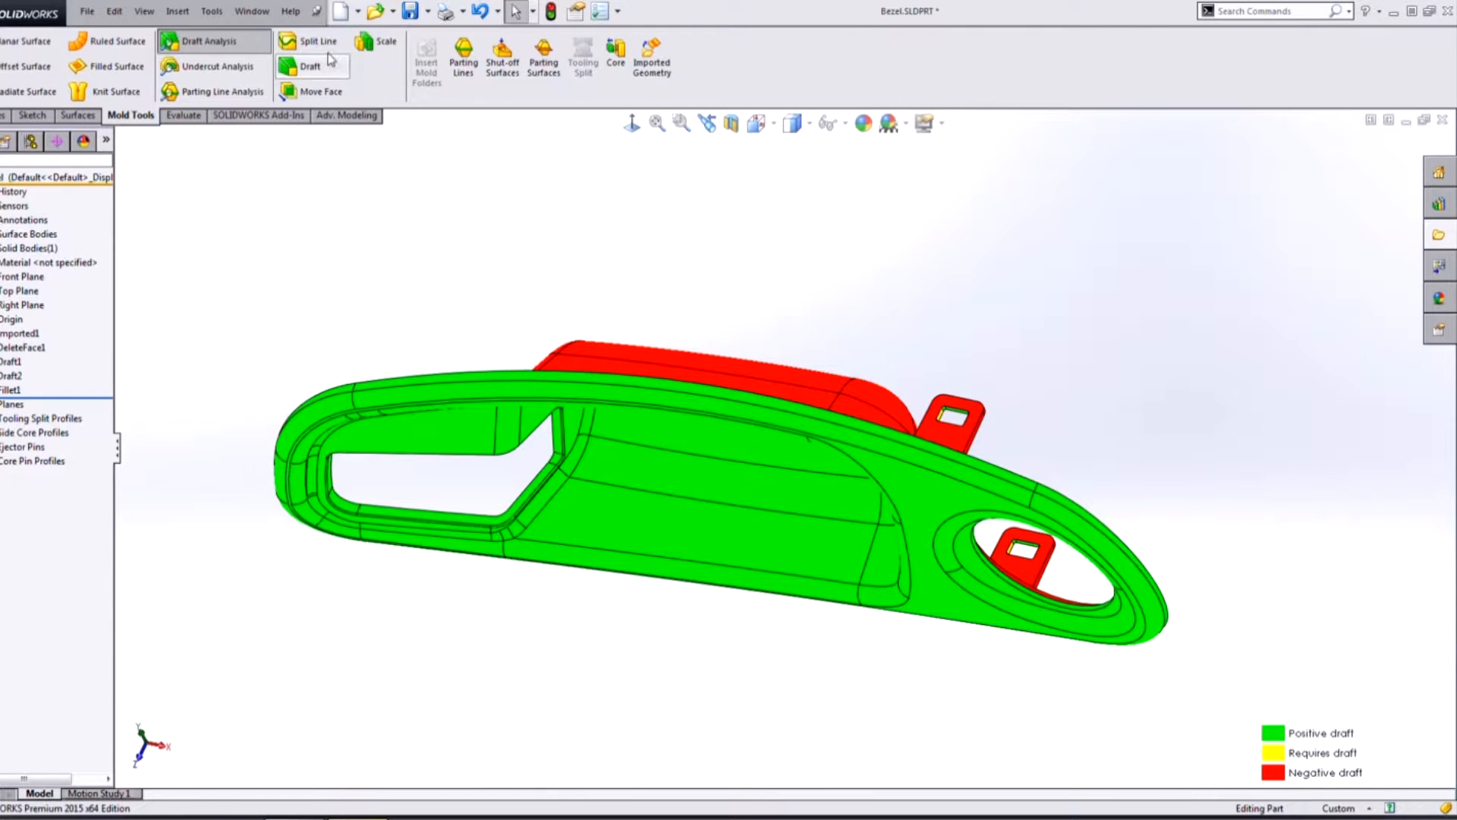
left_click(377, 42)
left_click(80, 245)
left_click(37, 268)
left_click(37, 287)
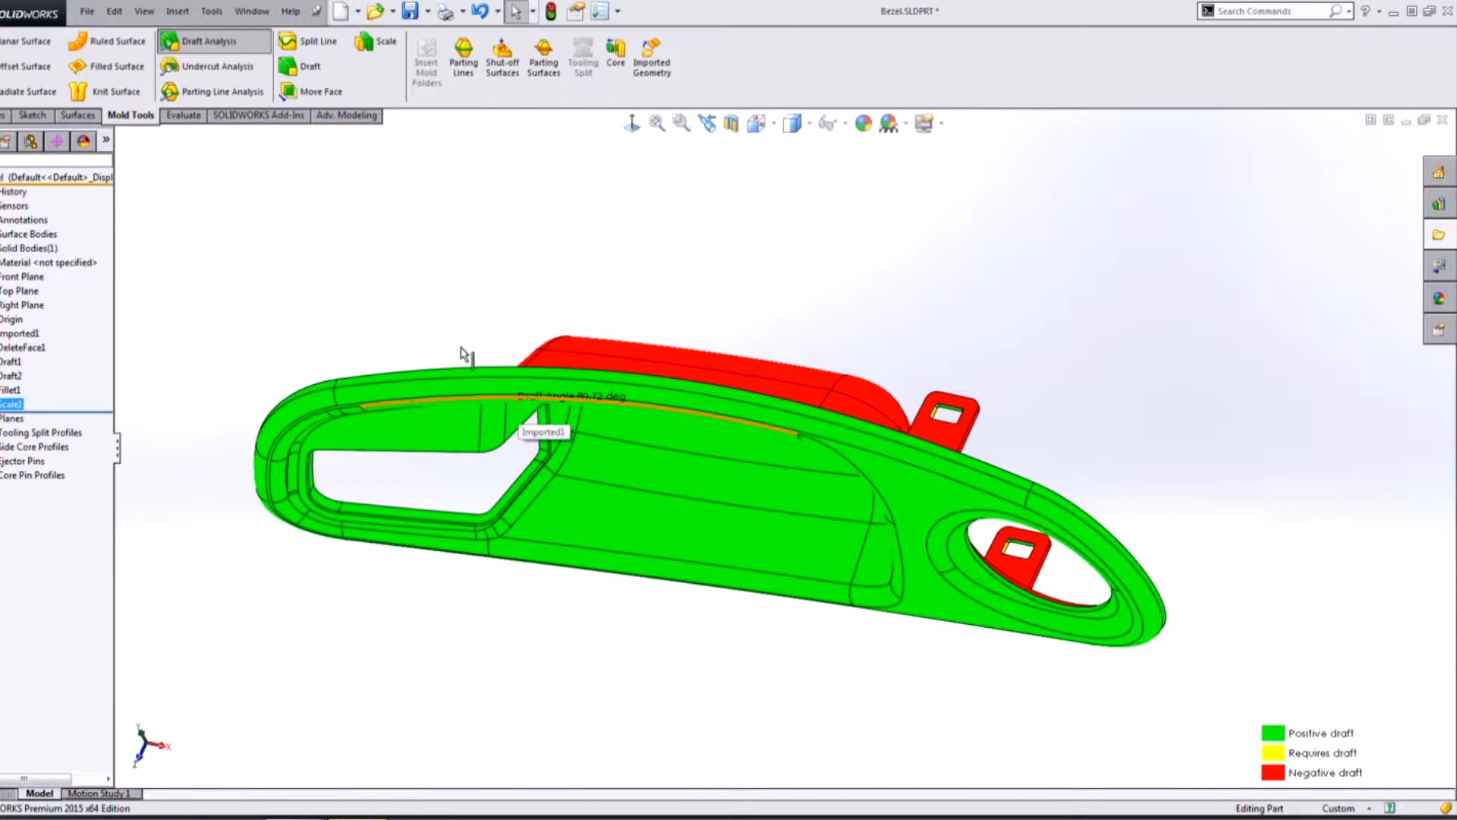
left_click(470, 300)
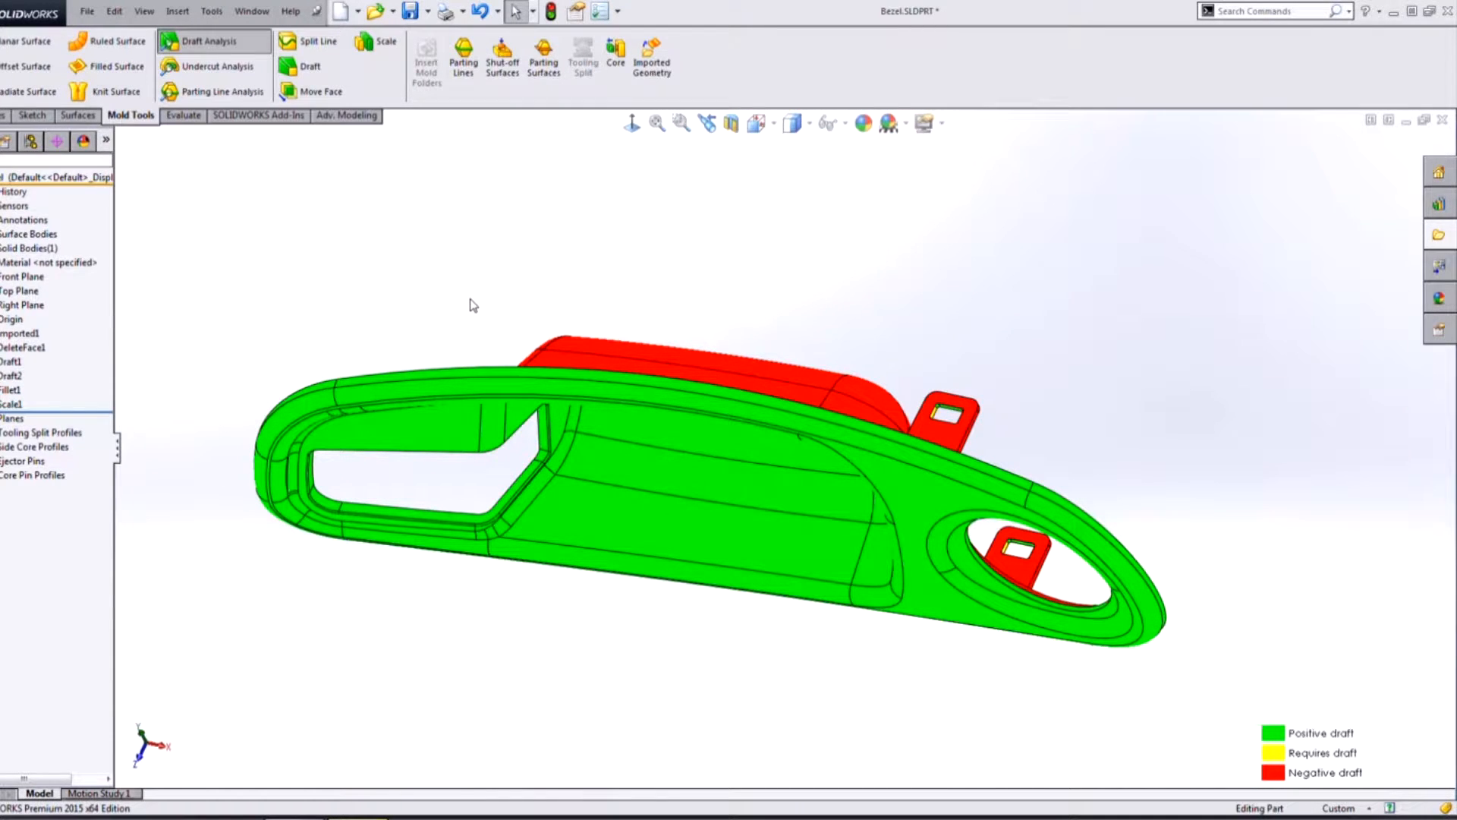
Start a parting line on the bezel with Front Plane as the pull direction, and run its draft analysis
middle_click_drag(466, 258, 452, 469)
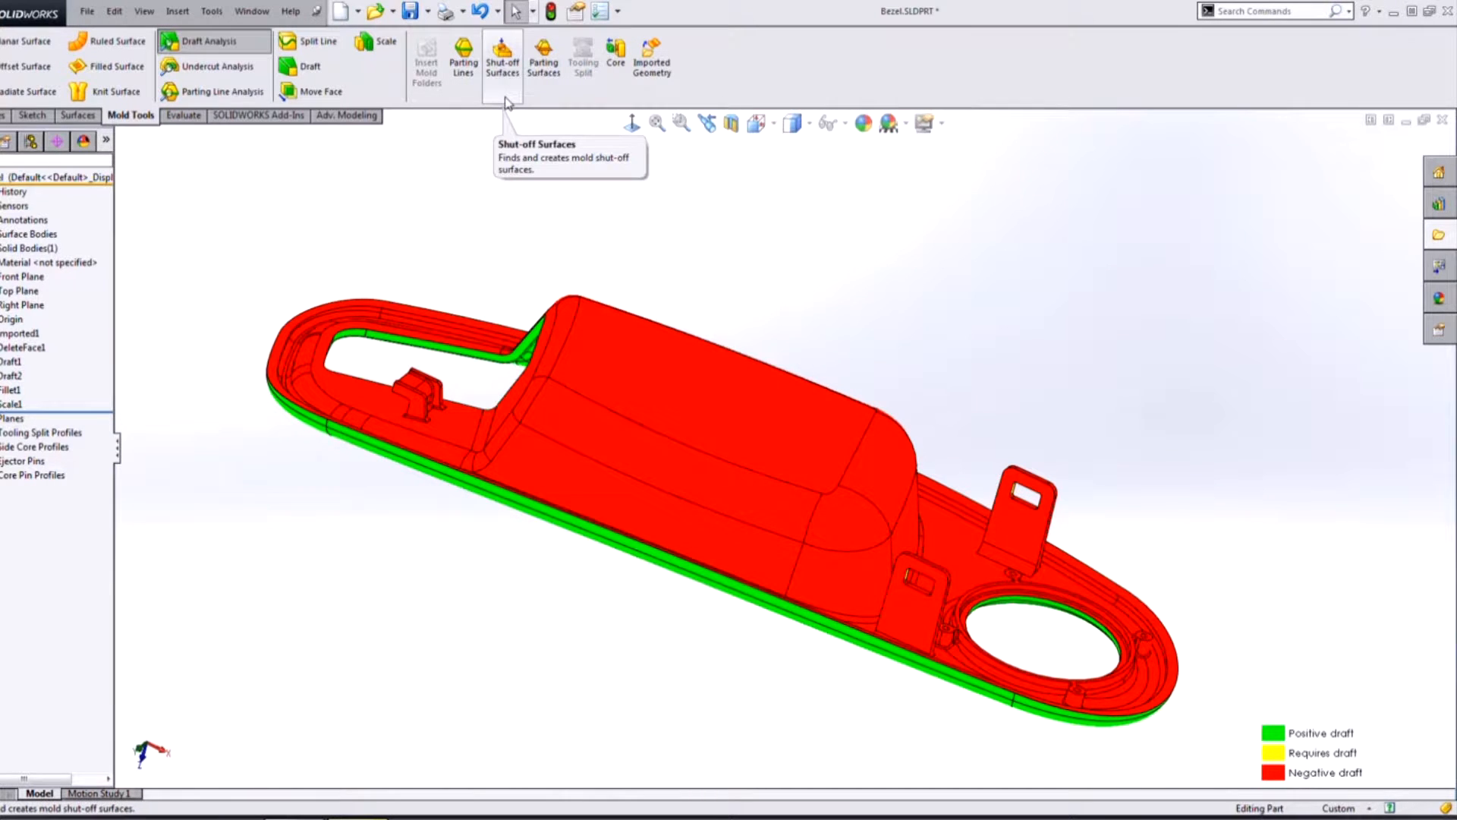
middle_click_drag(487, 185, 418, 410)
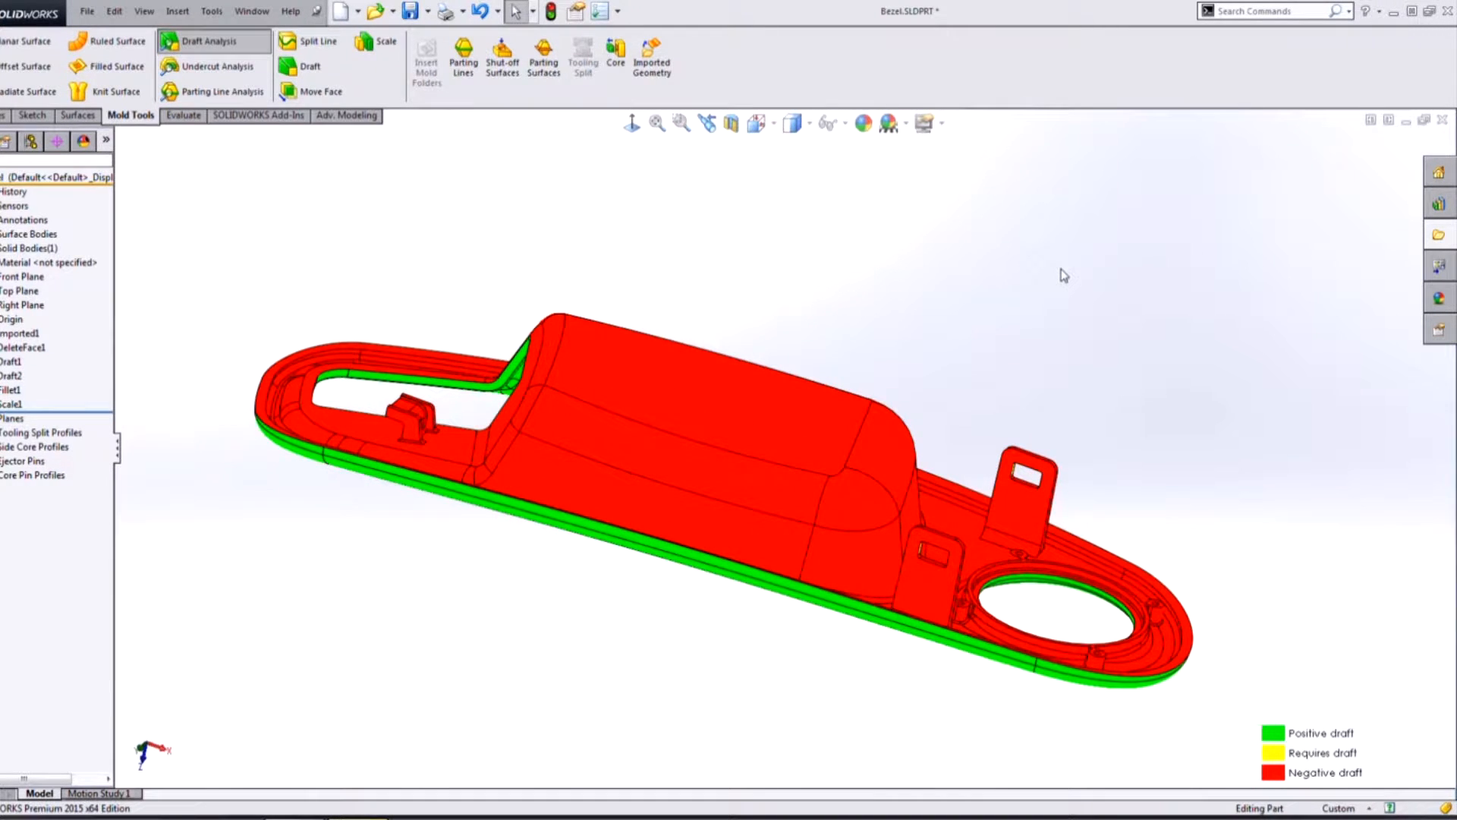
middle_click_drag(822, 318, 820, 348)
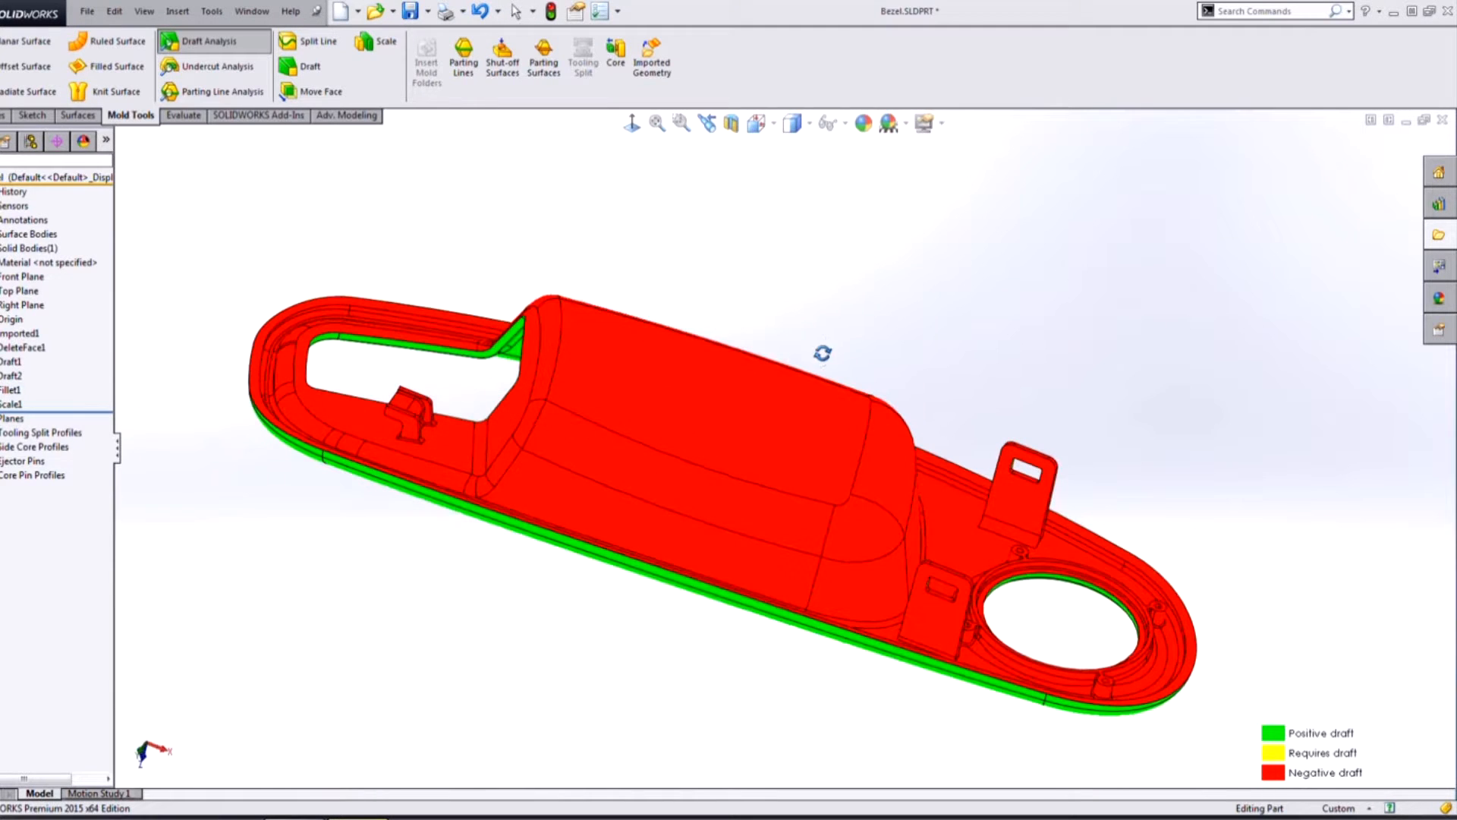
left_click(463, 61)
left_click(119, 135)
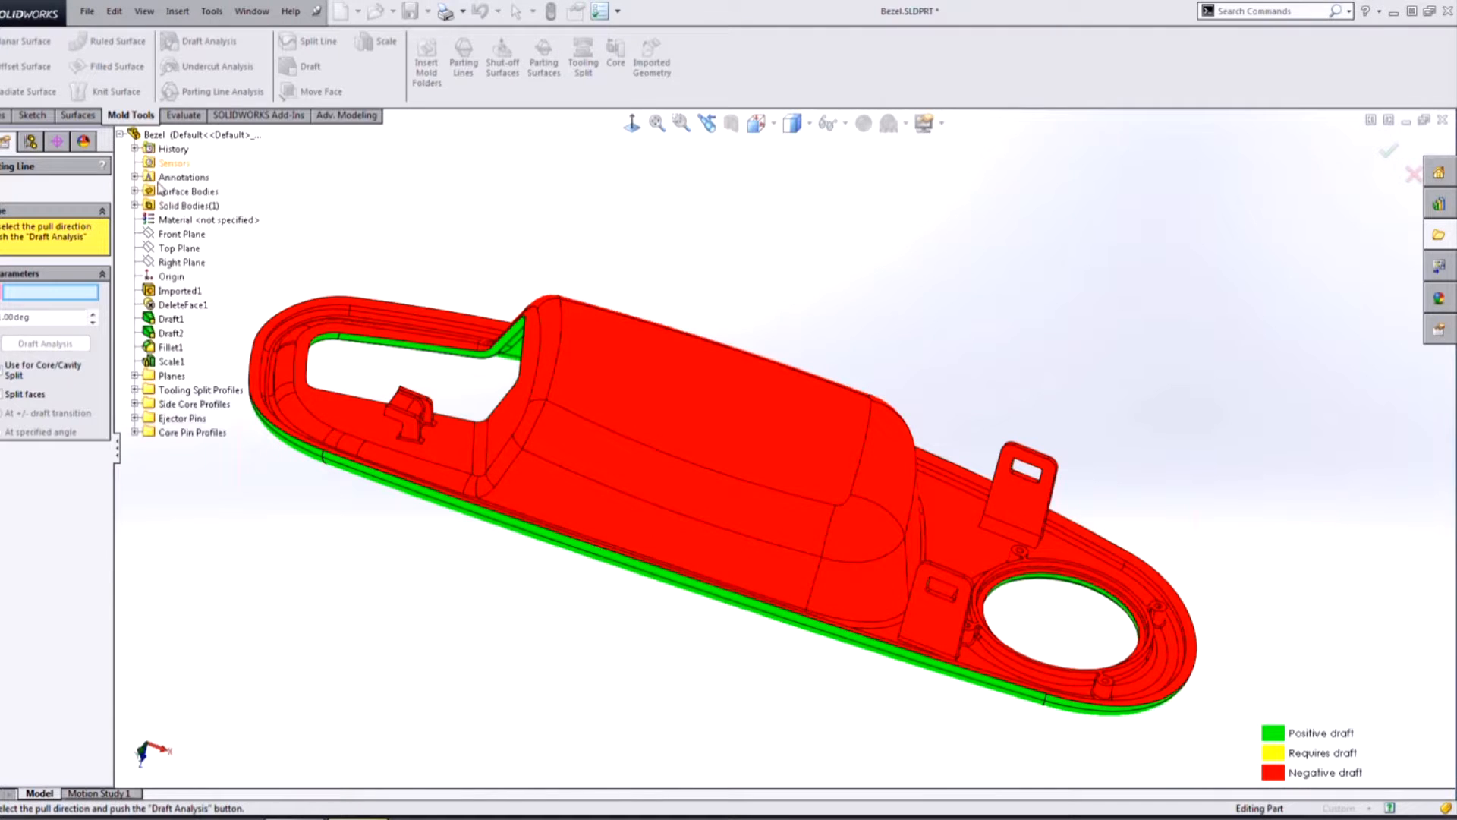
left_click(171, 235)
middle_click_drag(425, 585, 380, 478)
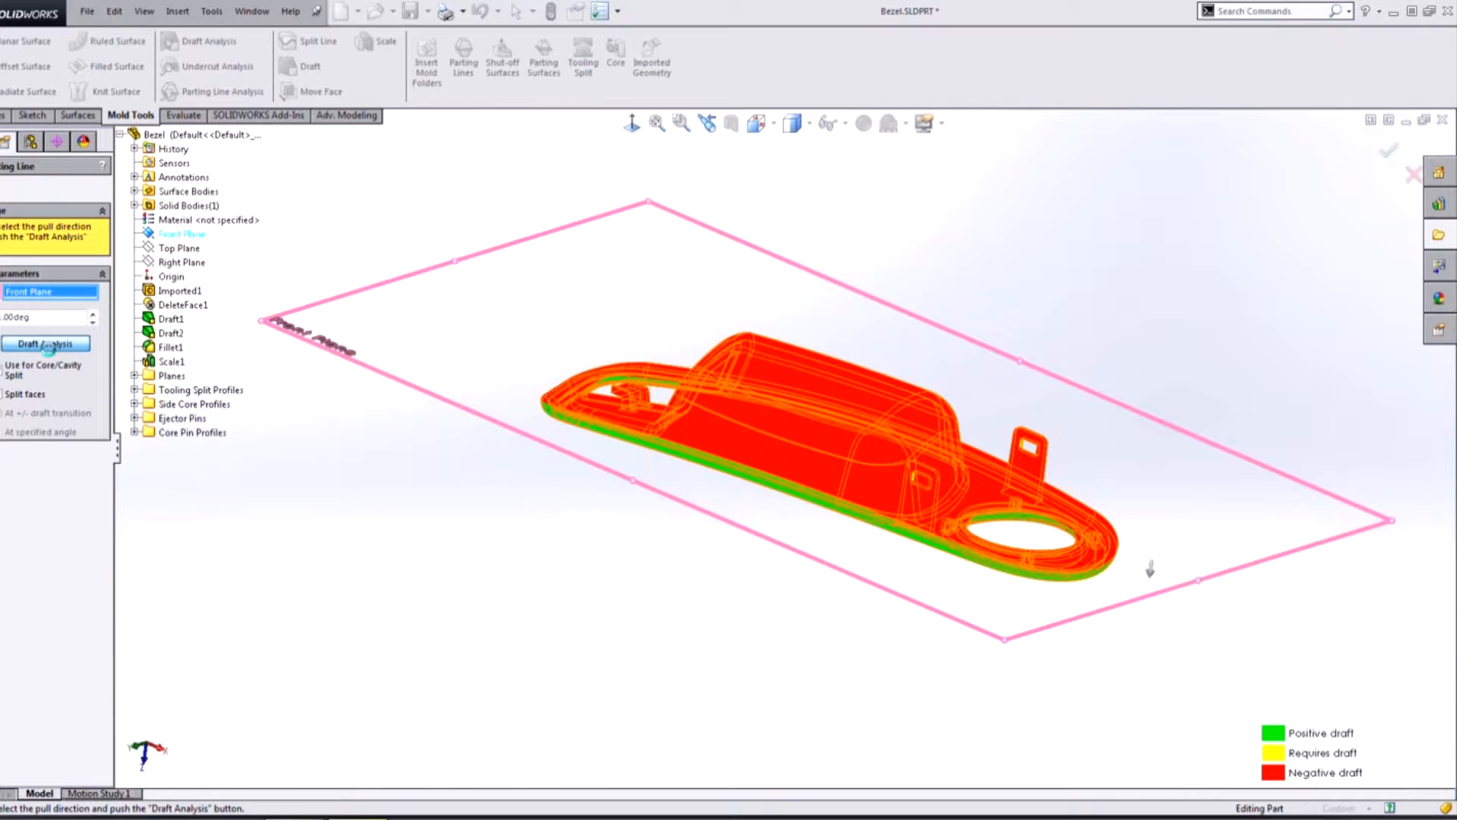
left_click(47, 345)
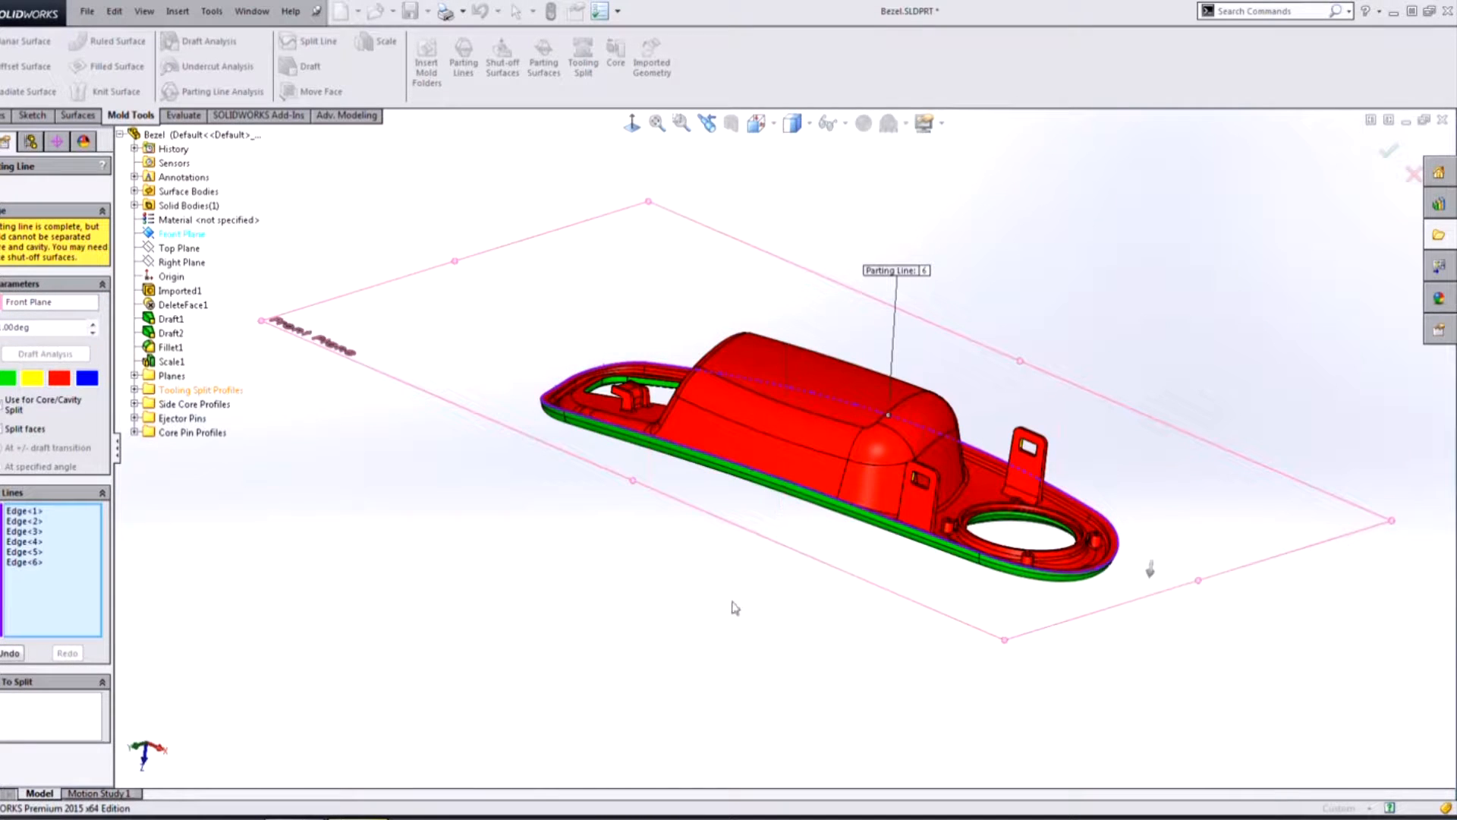
Check the parting line edges around the bezel's outer rim and accept the parting line
scroll(867, 372, "down", 5)
middle_click_drag(852, 425, 844, 534)
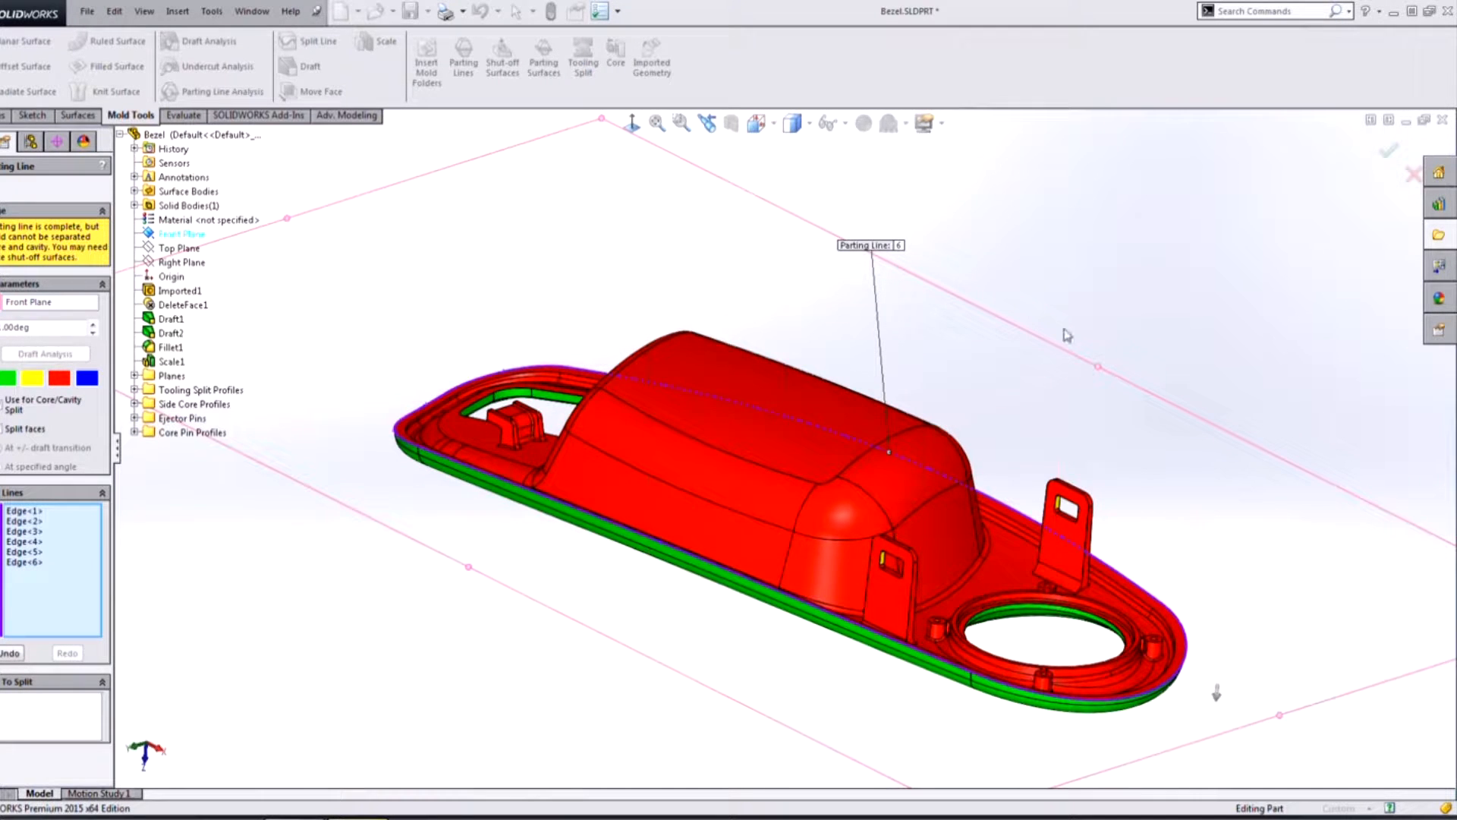
middle_click_drag(1066, 351, 805, 529)
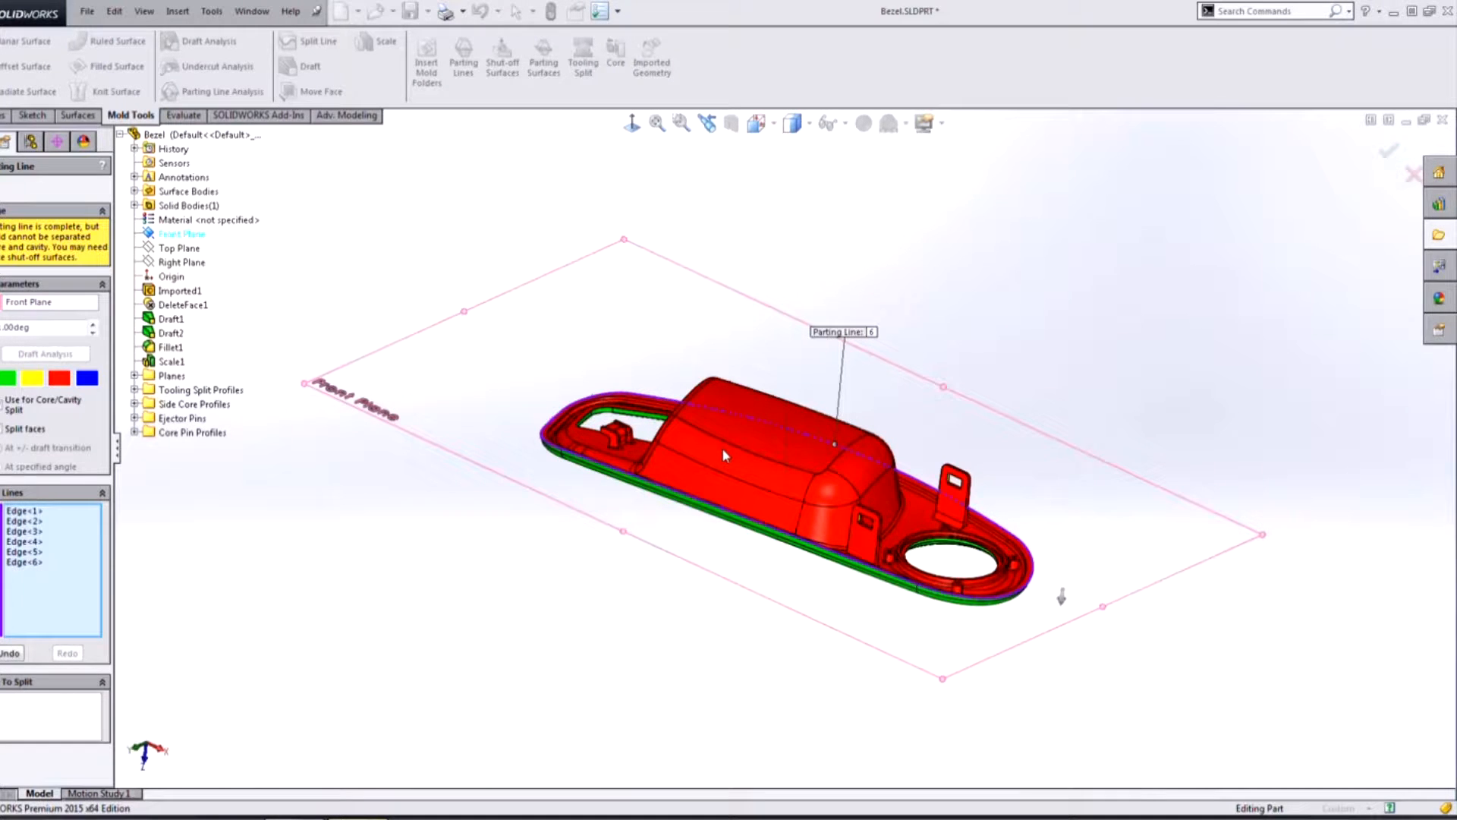
mouse_move(695, 554)
middle_mouse_down()
mouse_move(727, 545)
mouse_move(709, 544)
middle_mouse_up()
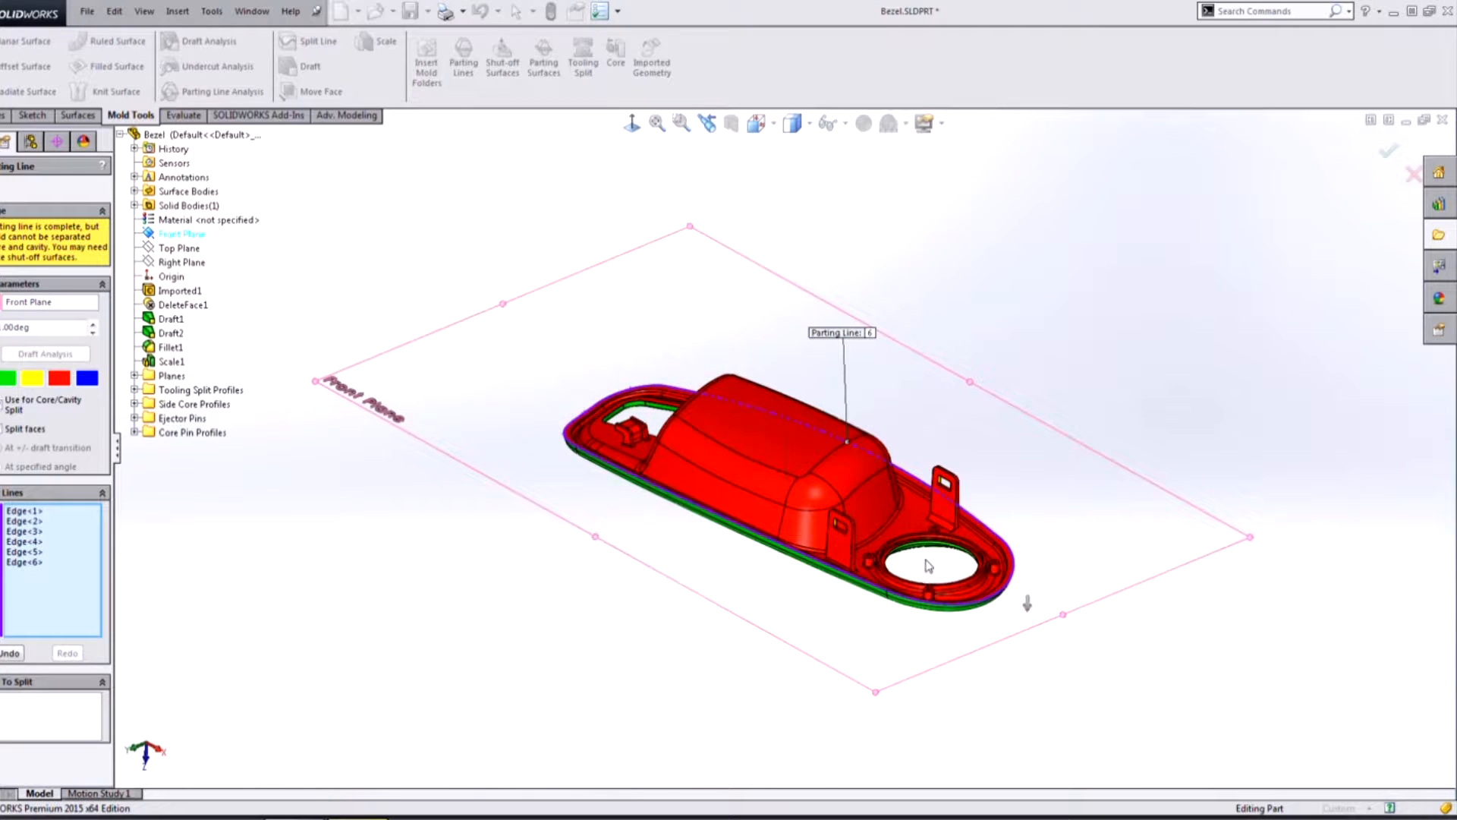
left_click(3, 186)
Start shut-off surfaces that close the angular opening by the clip and the round opening by the tabs
middle_click_drag(732, 499, 740, 541)
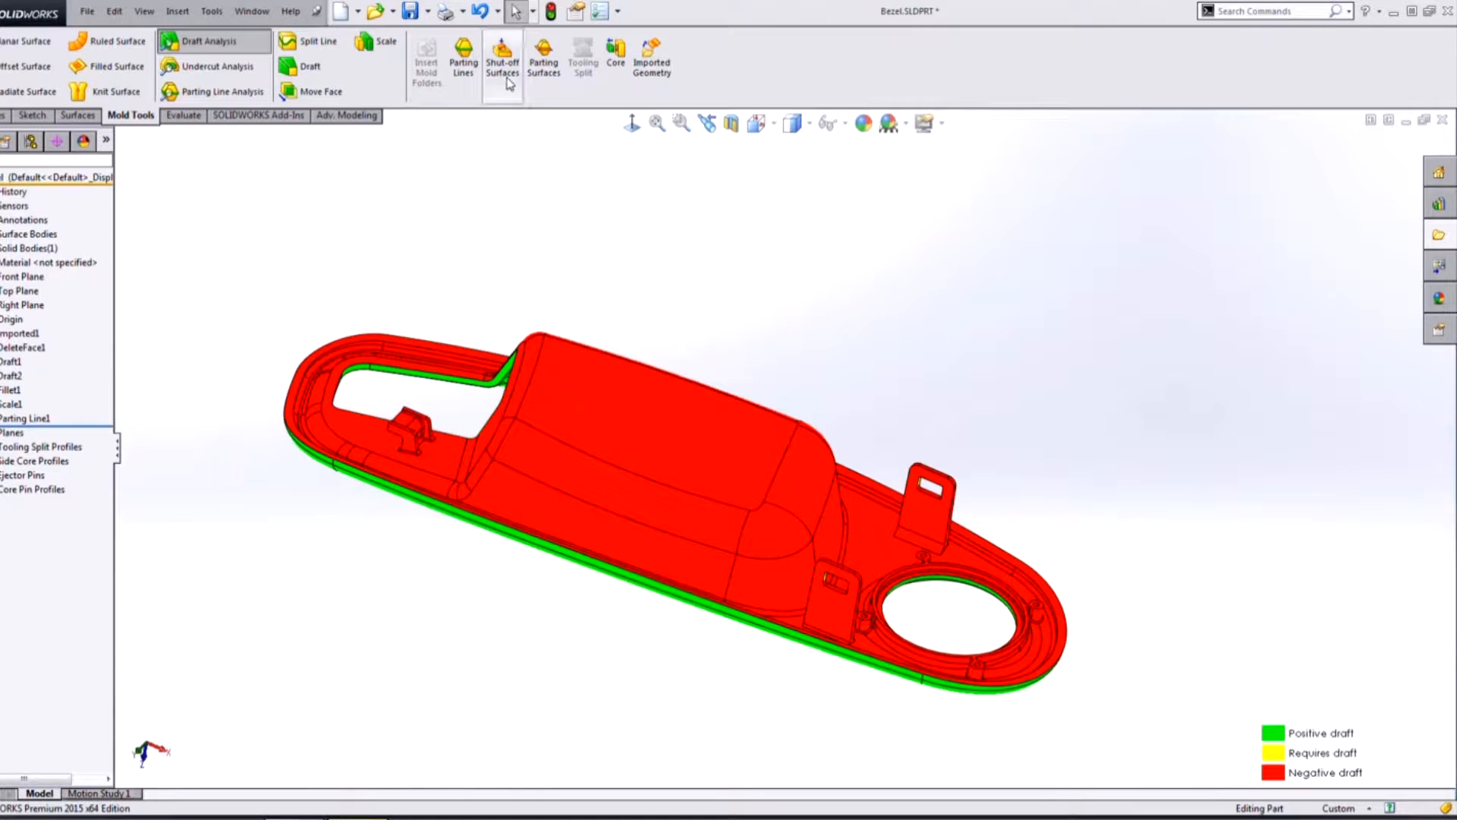
middle_click_drag(497, 309, 468, 325)
left_click(78, 115)
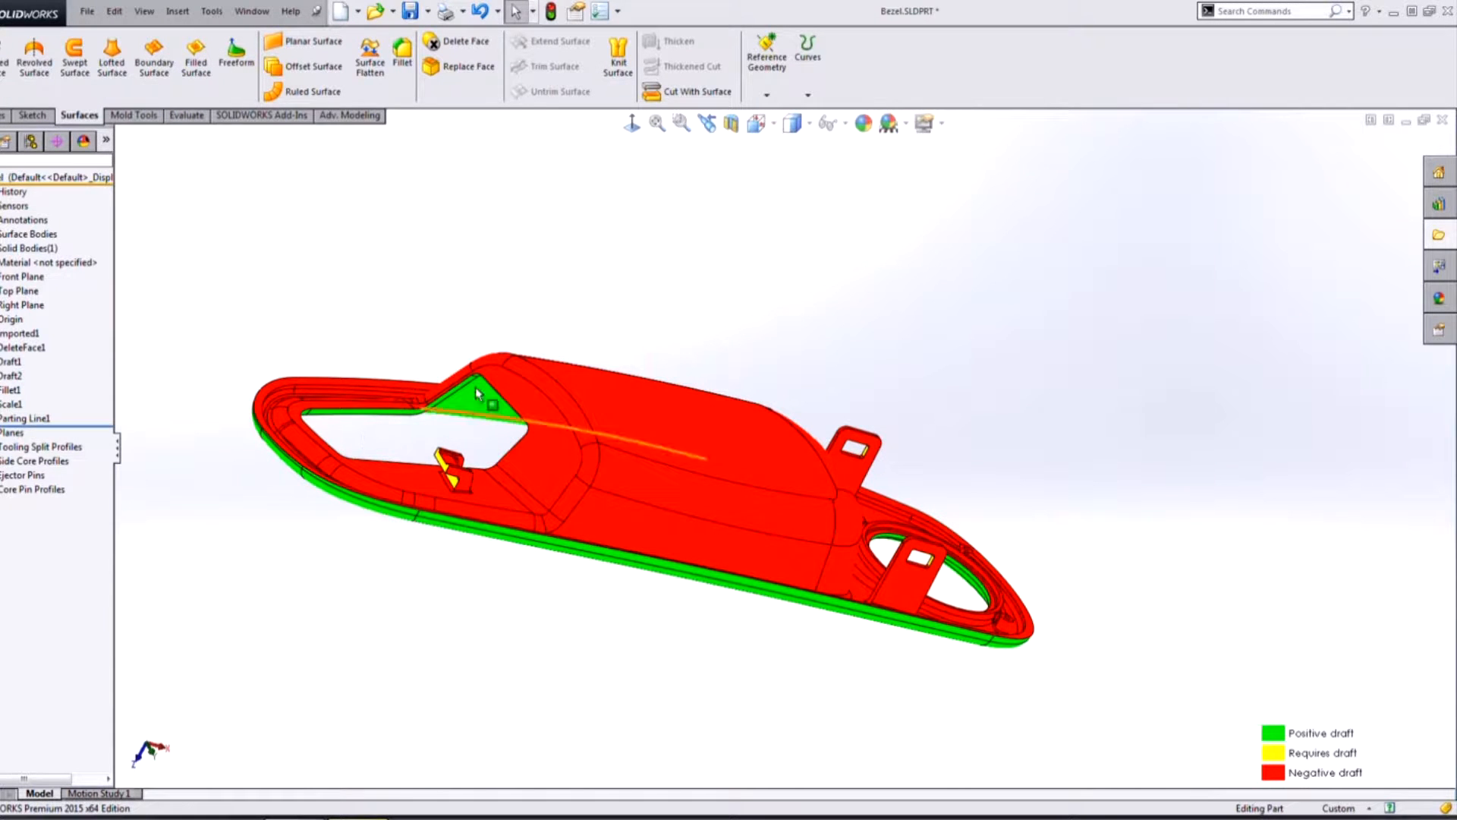
middle_click_drag(842, 646, 787, 628)
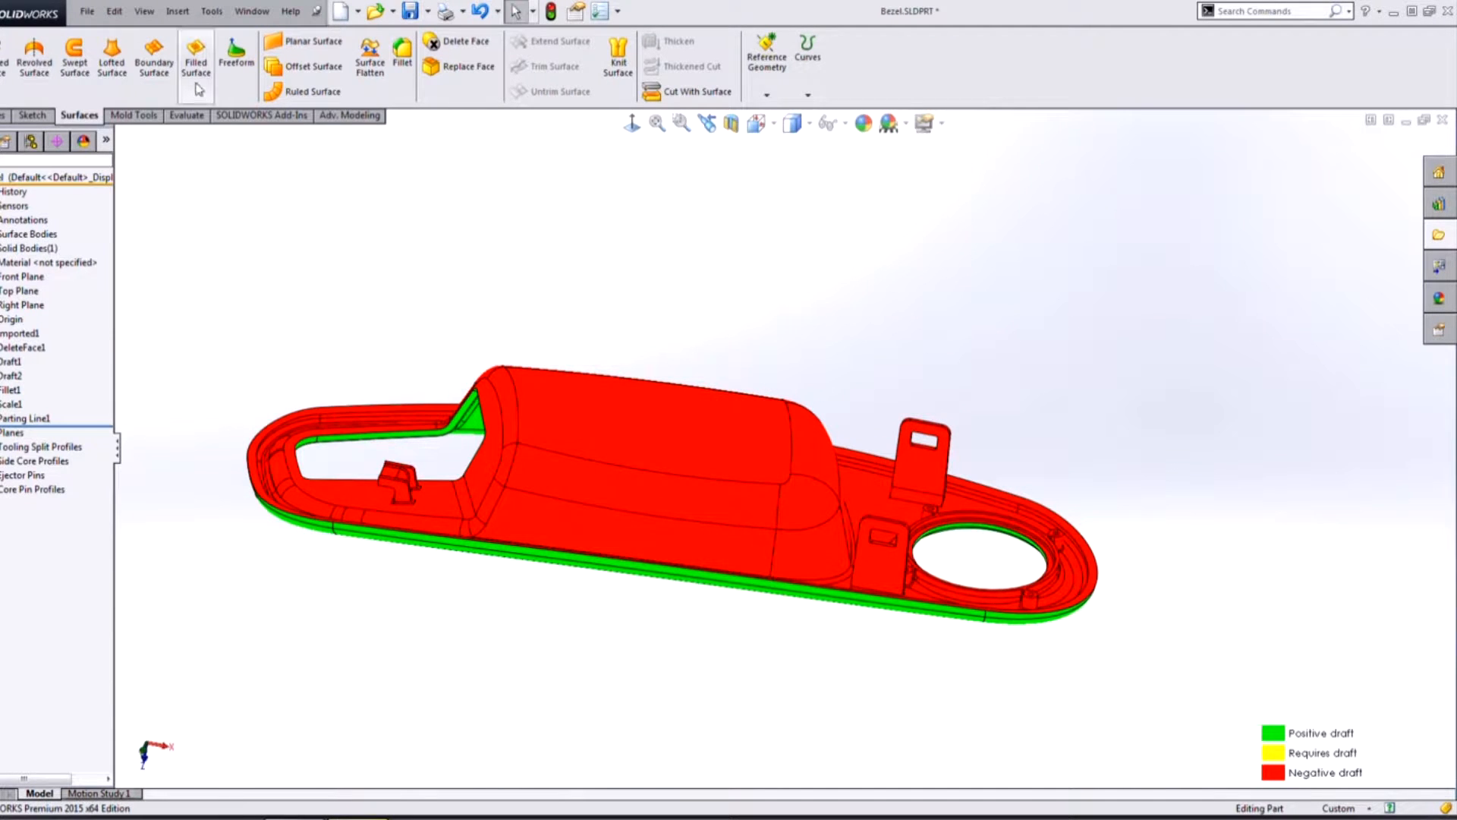
scroll(195, 88, "down", 1)
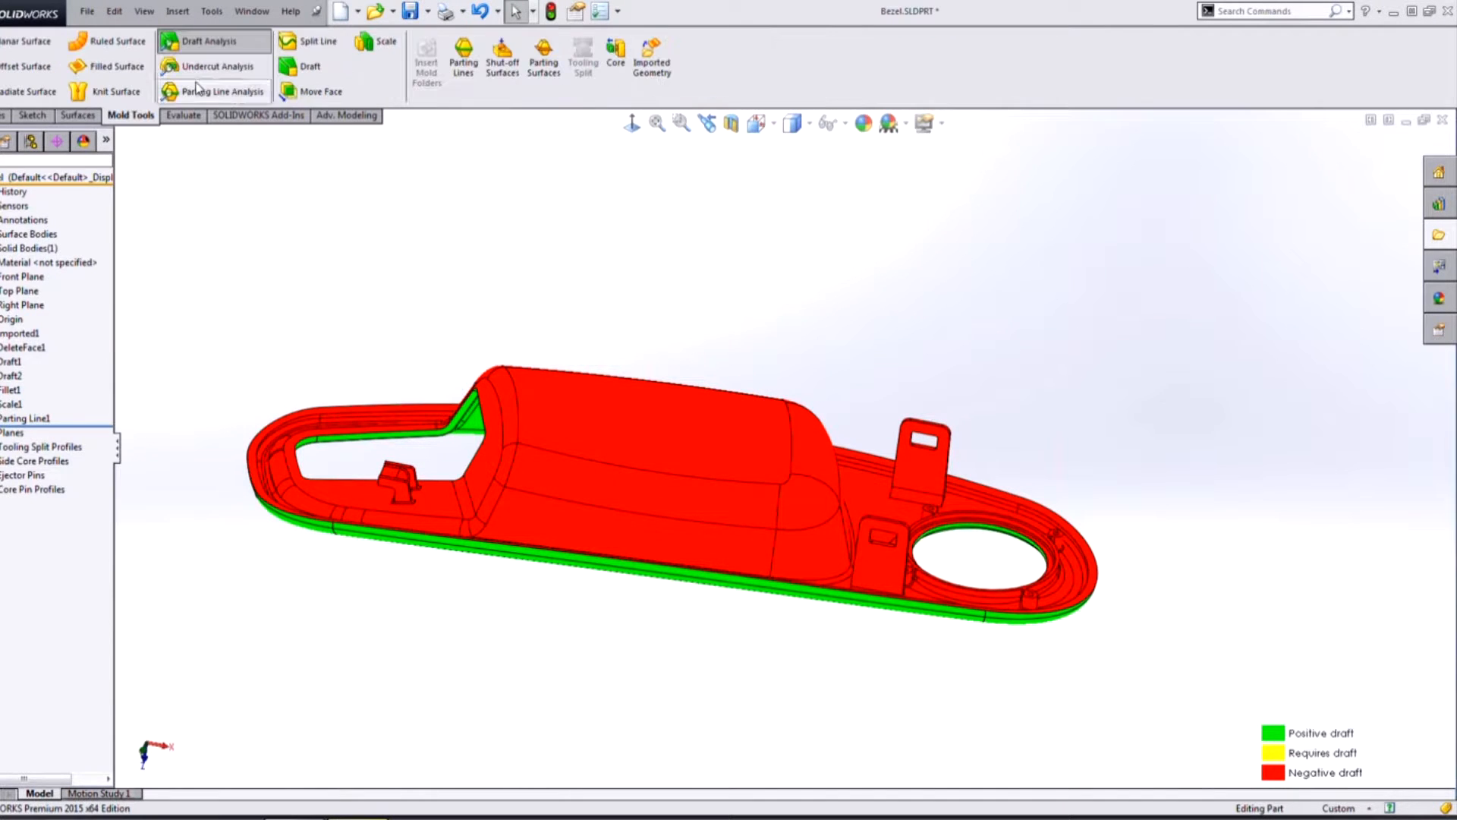
left_click(503, 88)
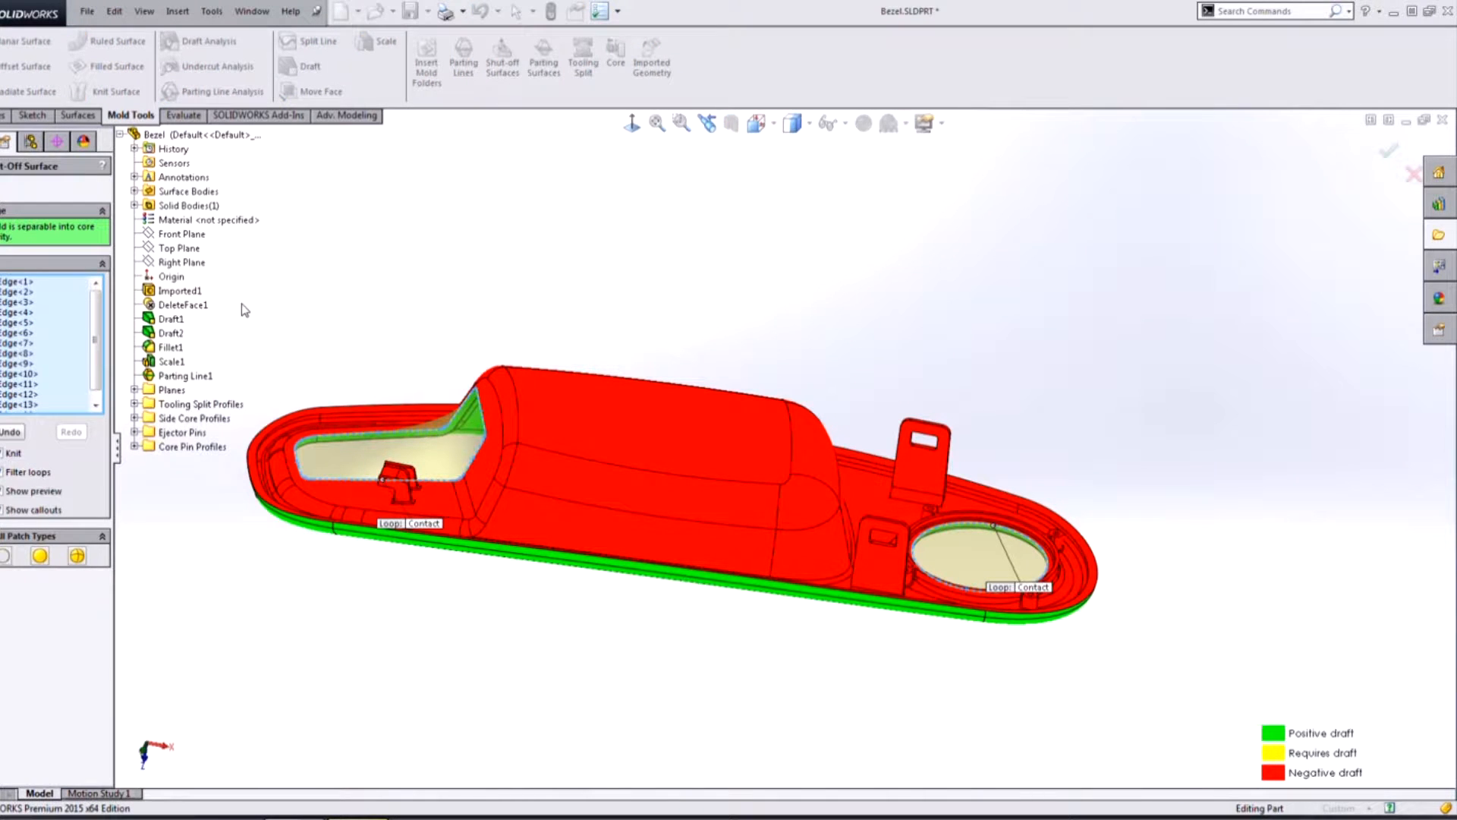
middle_click_drag(570, 198, 577, 350)
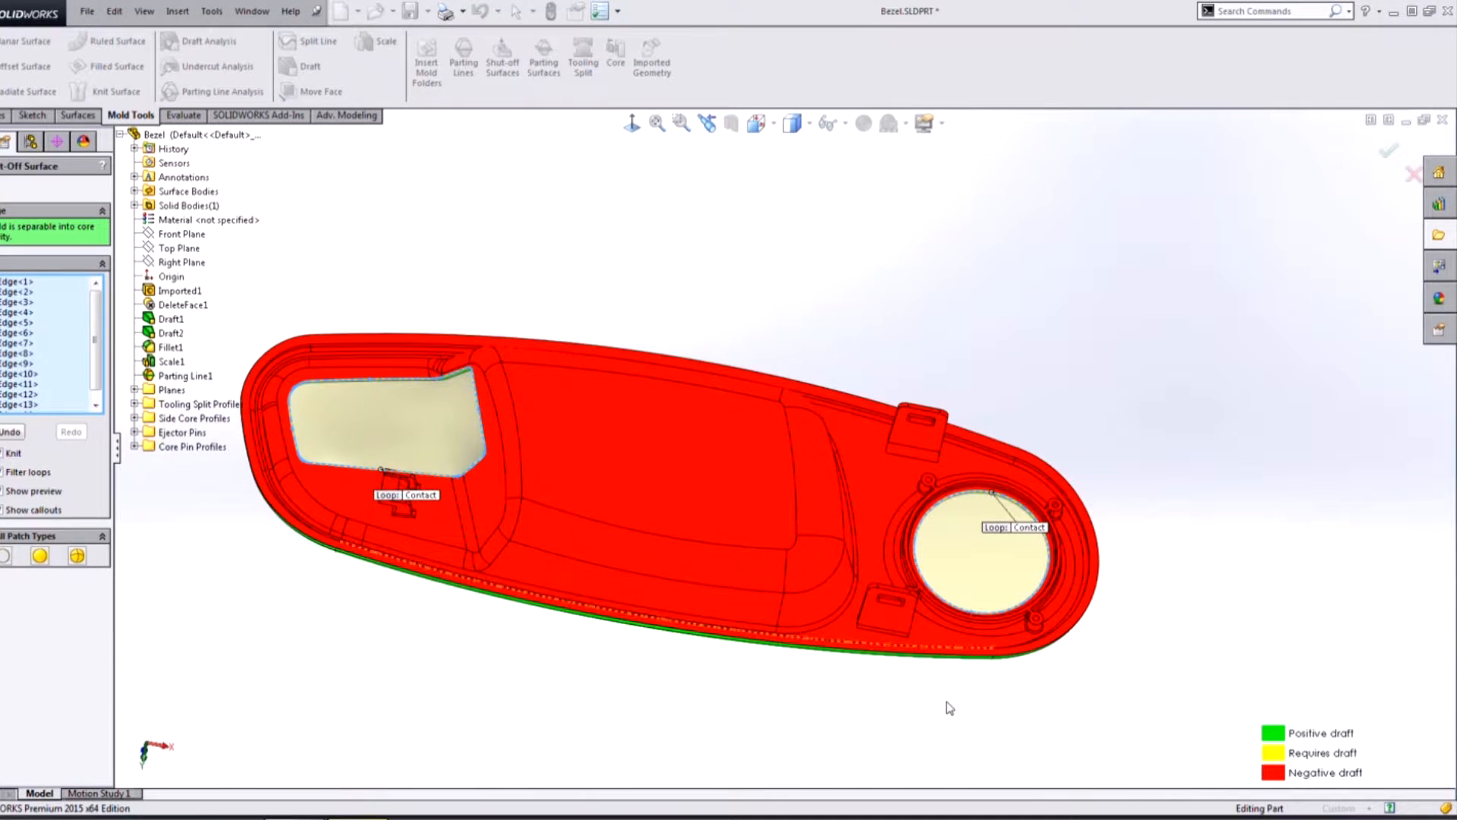
middle_click_drag(874, 536, 898, 627)
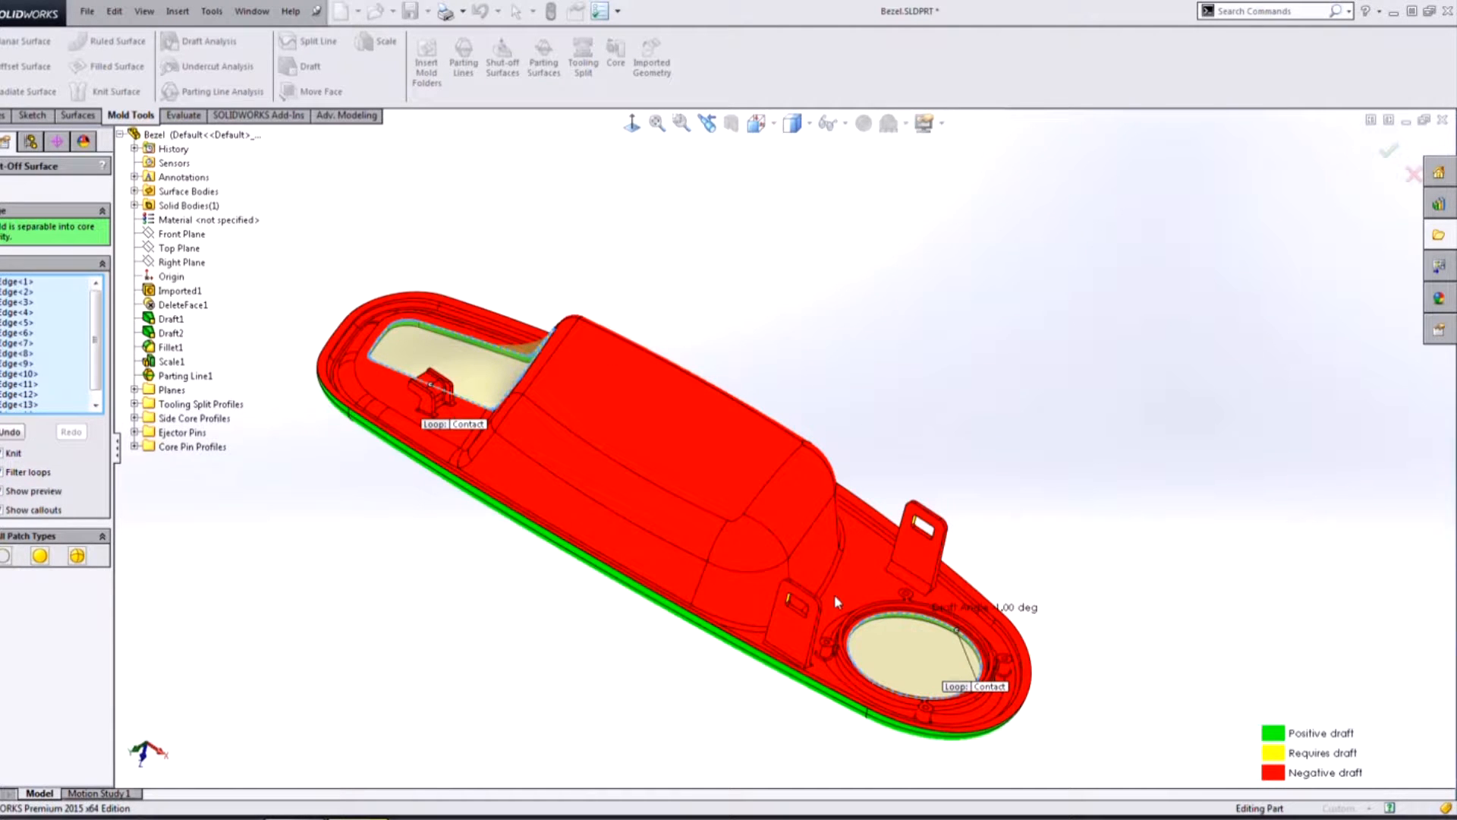
Inspect the contact-type shut-off patches up close at the round opening and at the angular opening from both sides
scroll(956, 680, "down", 5)
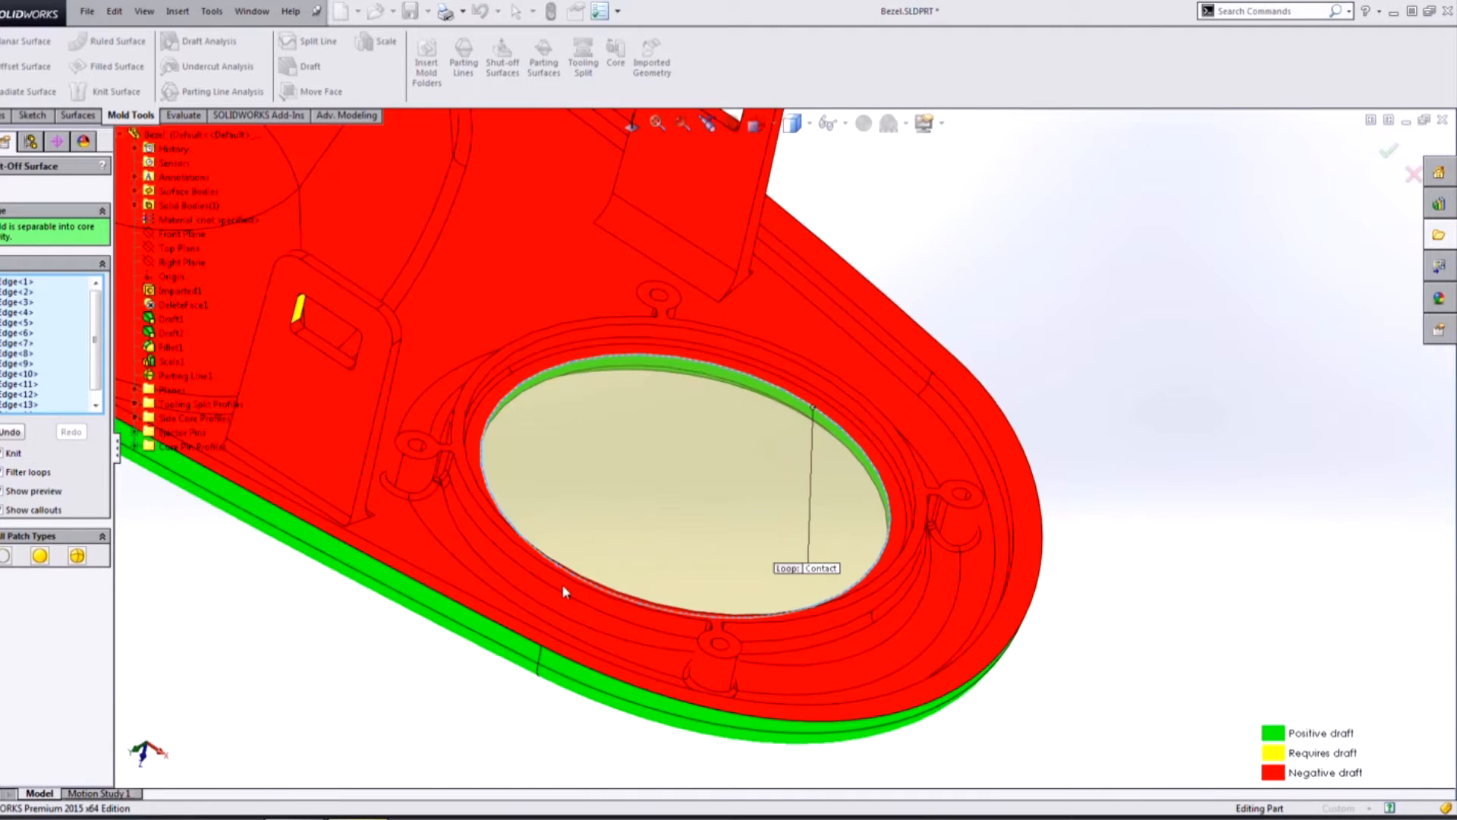
middle_click_drag(590, 540, 530, 595)
scroll(525, 335, "up", 4)
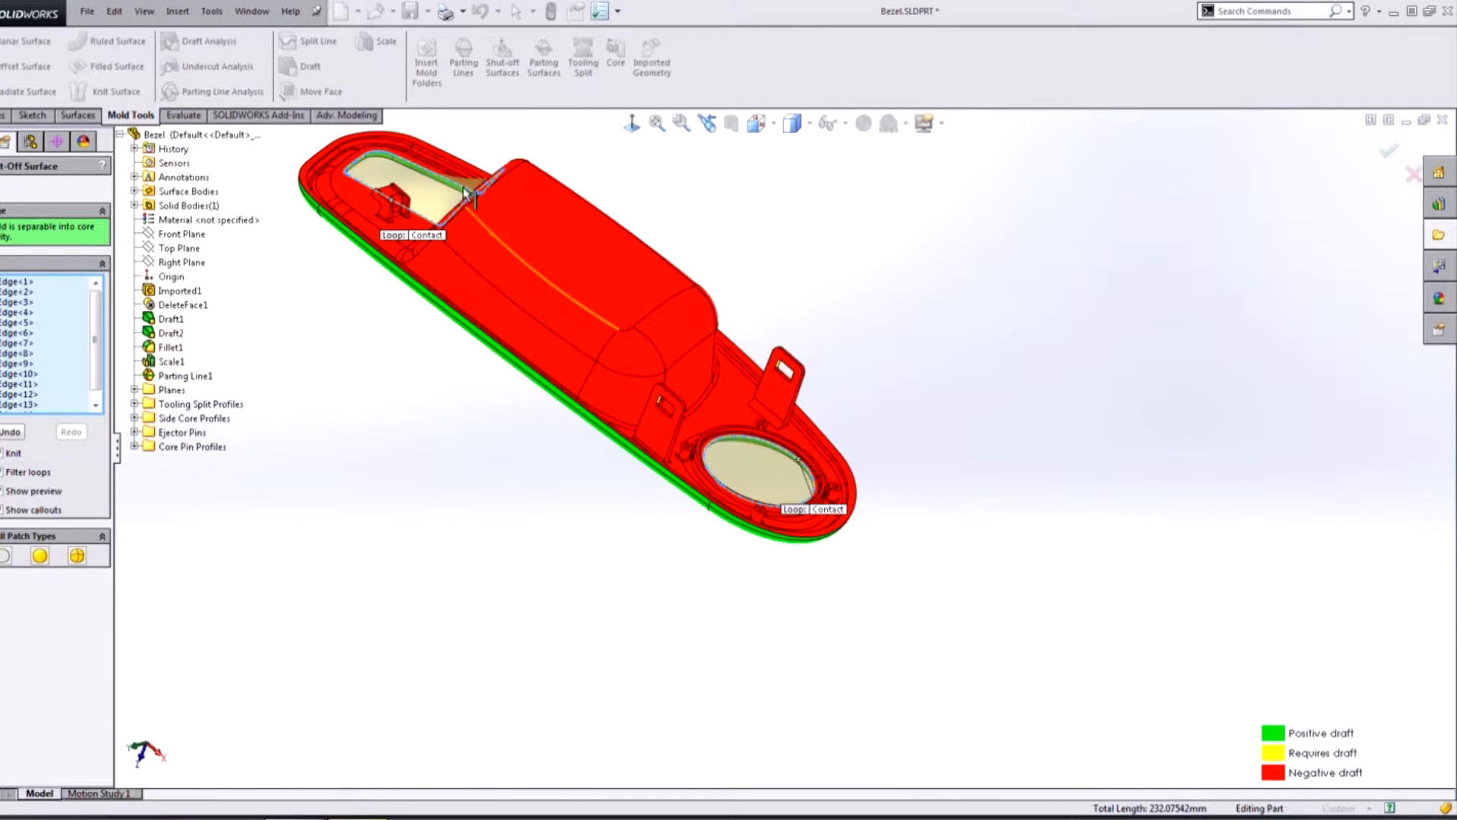
scroll(524, 335, "down", 5)
middle_click_drag(595, 437, 394, 479)
scroll(394, 478, "up", 3)
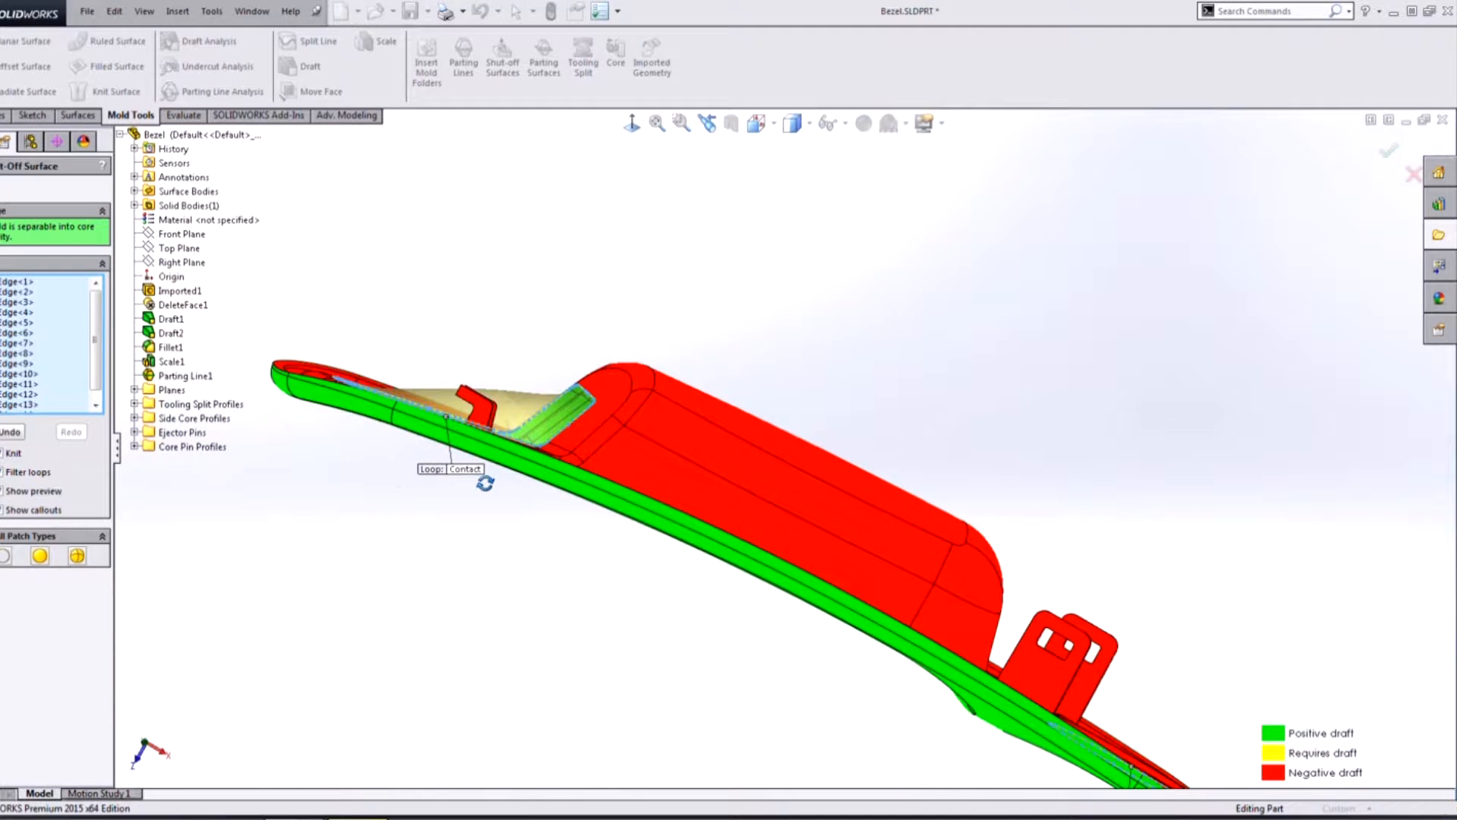
middle_click_drag(494, 513, 896, 217)
scroll(687, 391, "down", 5)
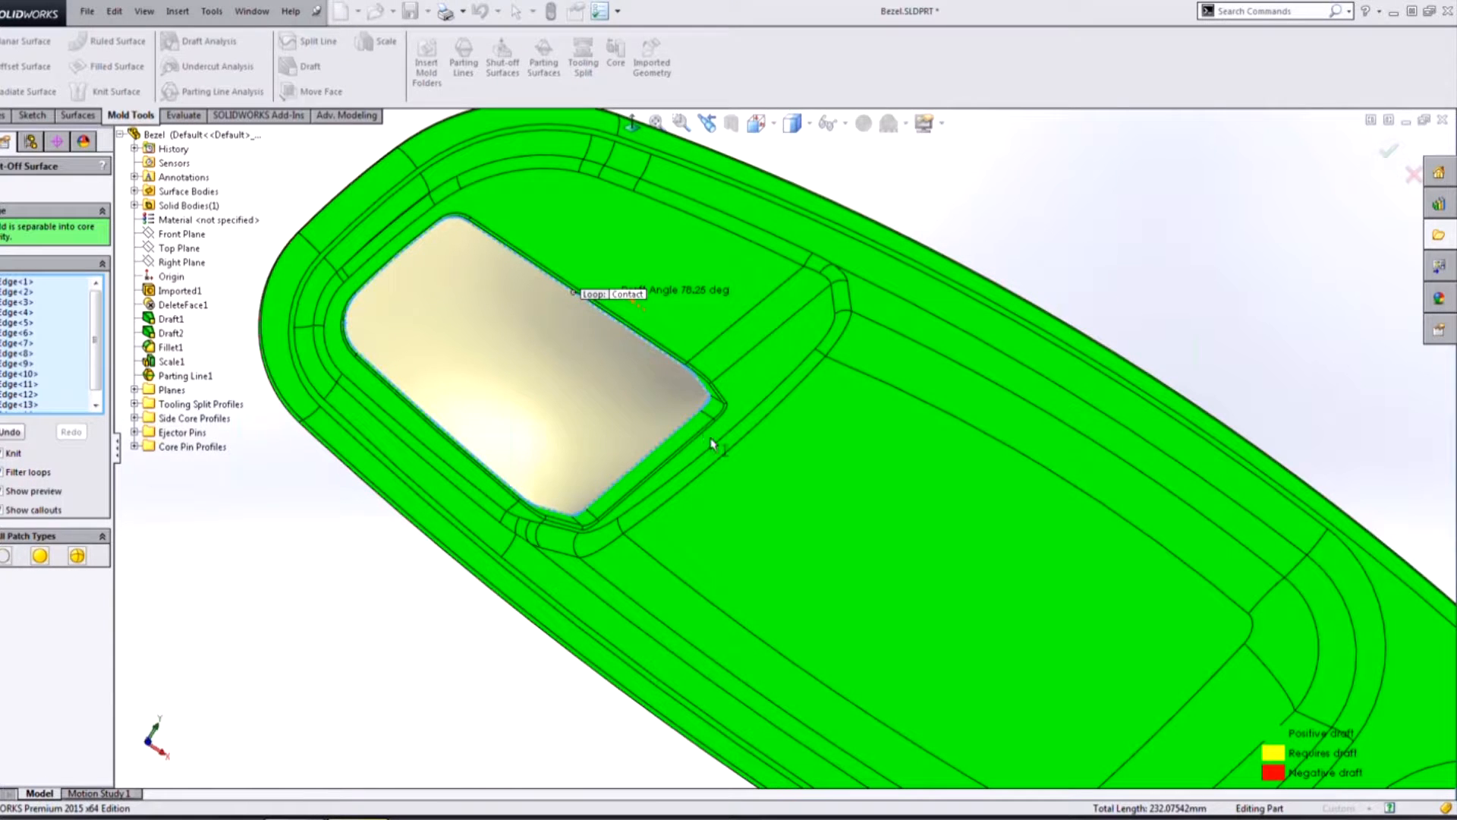
Make the angular opening's shut-off patch Tangent with its direction reversed, and accept the shut-off surfaces
middle_click_drag(726, 288, 862, 582)
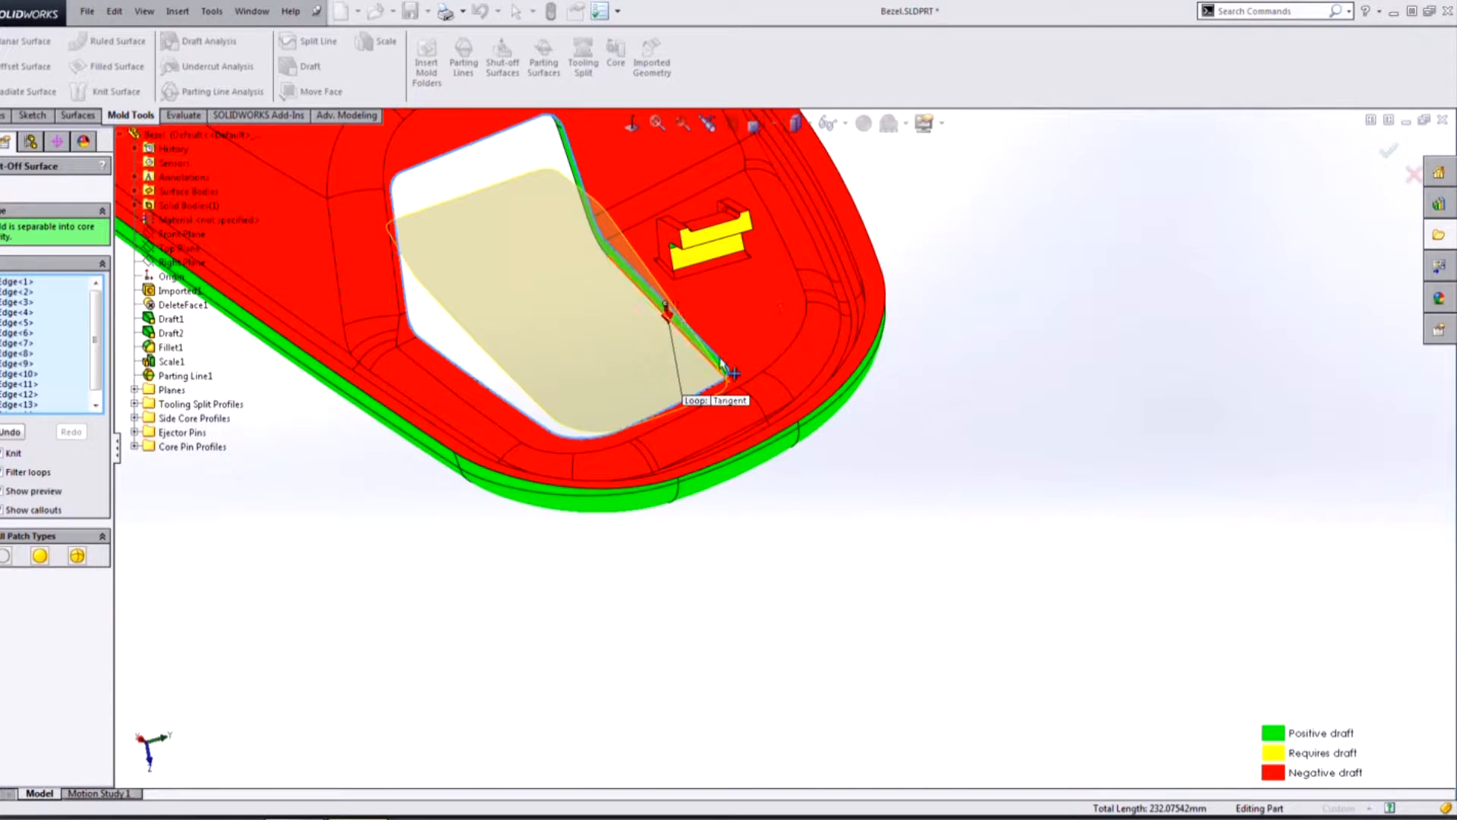
middle_click_drag(580, 311, 979, 354)
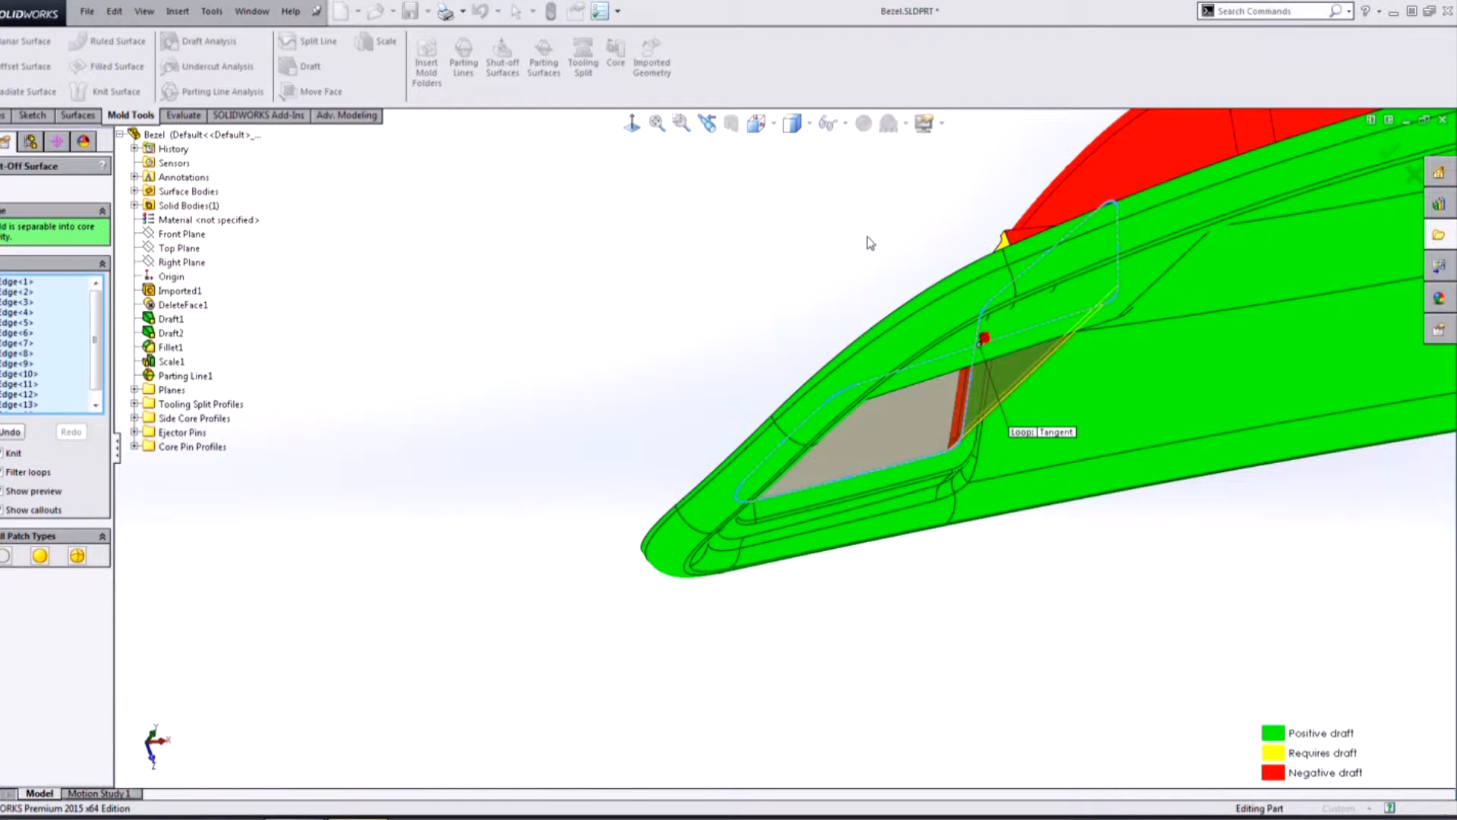
middle_click_drag(868, 237, 676, 162)
scroll(676, 162, "down", 2)
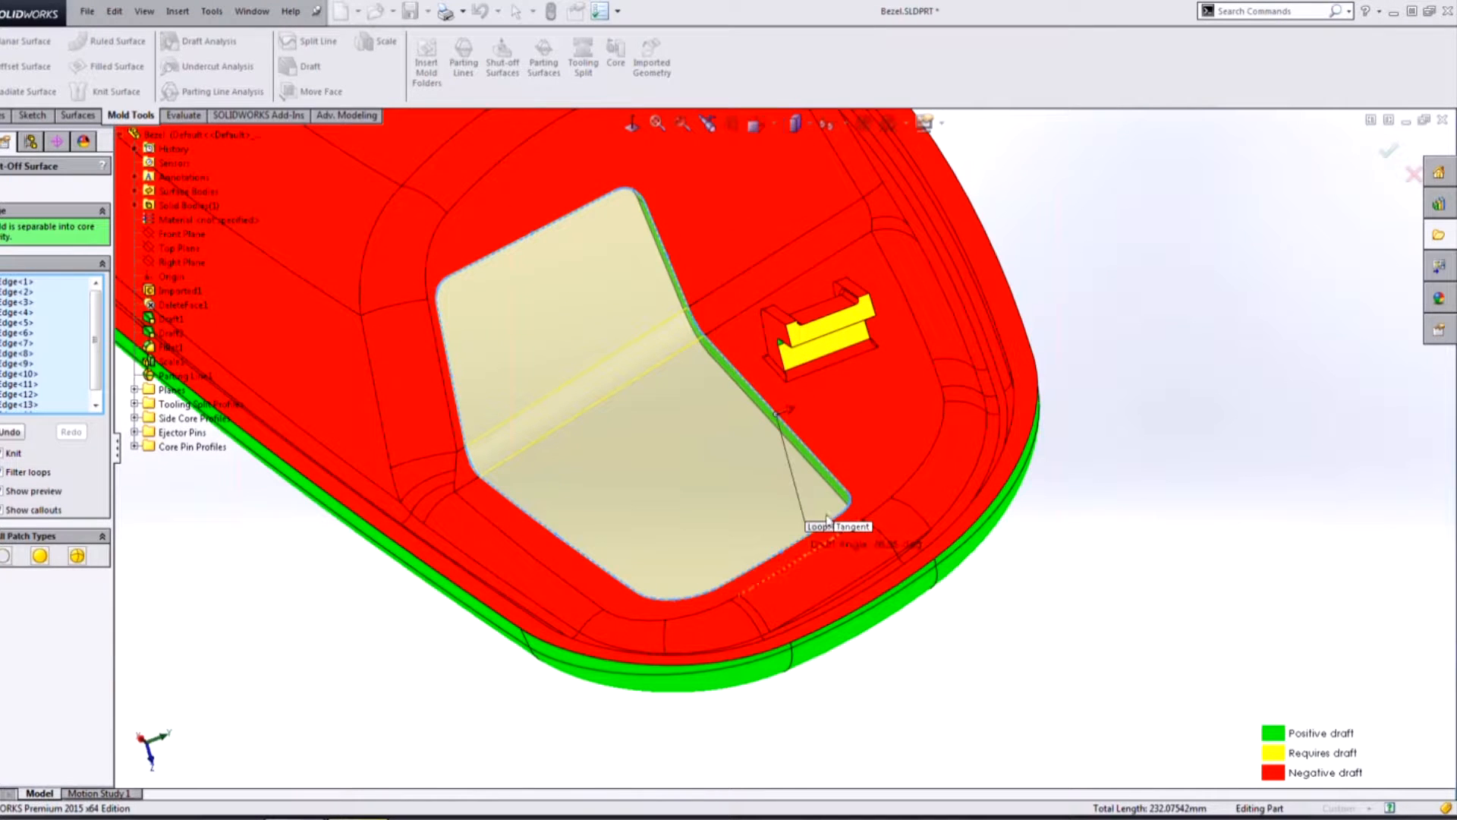
mouse_move(312, 453)
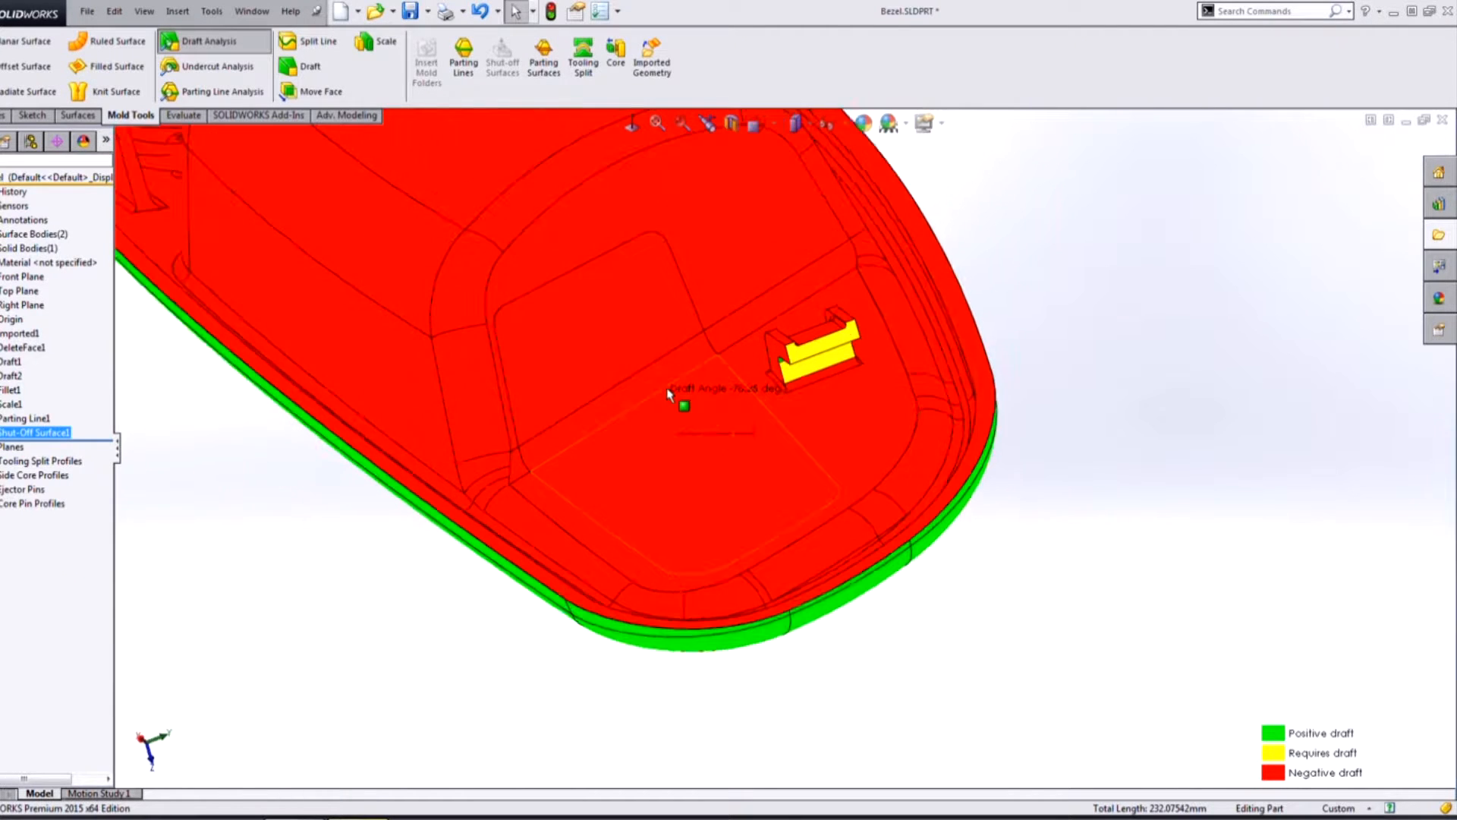
Expand the surface bodies with their cavity and core folders, and highlight the cavity surface body on the model
scroll(668, 393, "up", 4)
middle_click_drag(735, 396, 631, 554)
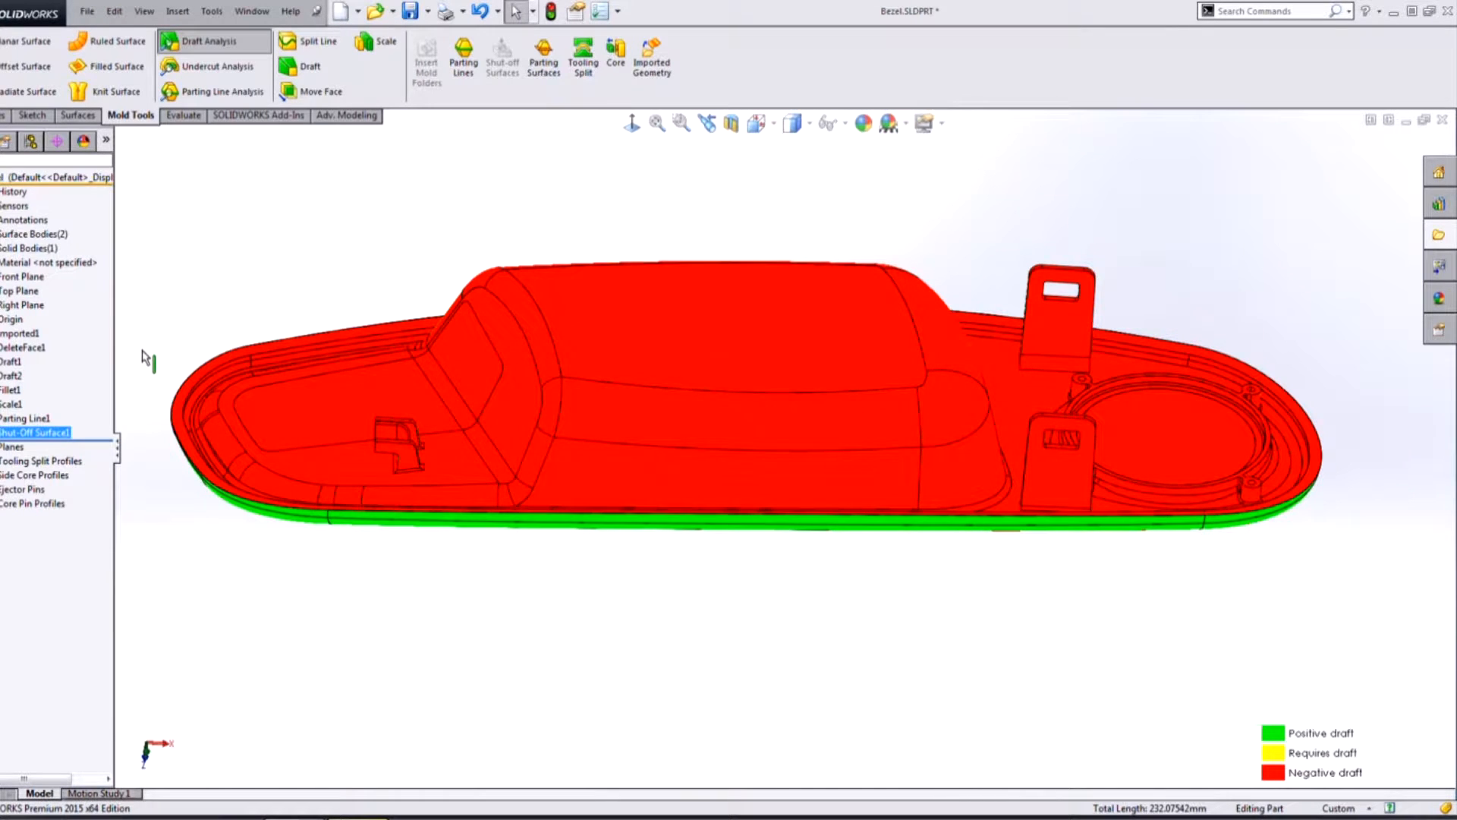
left_click(6, 238)
left_click(1, 235)
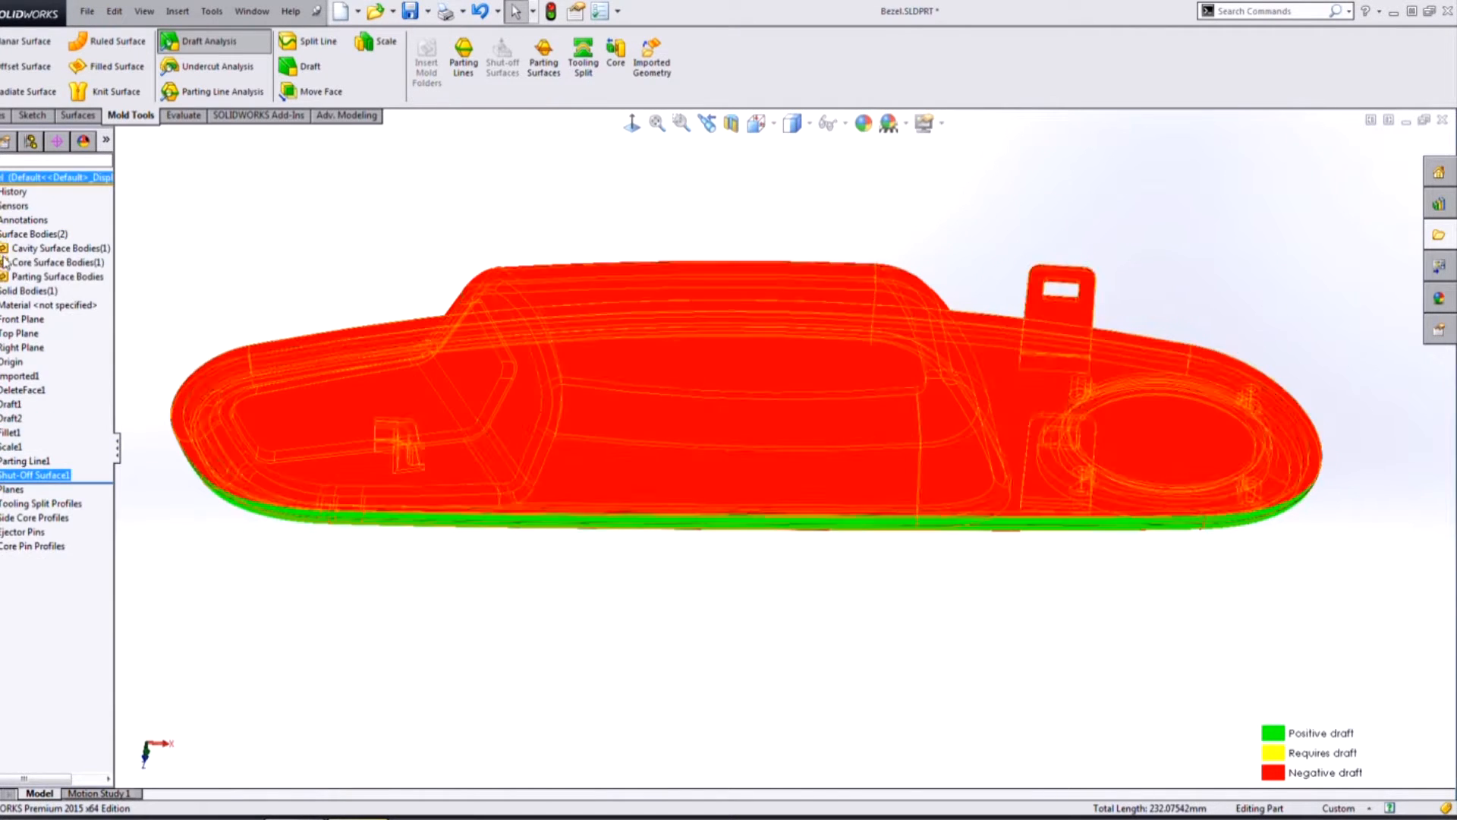
left_click(0, 249)
left_click(2, 276)
left_click(67, 262)
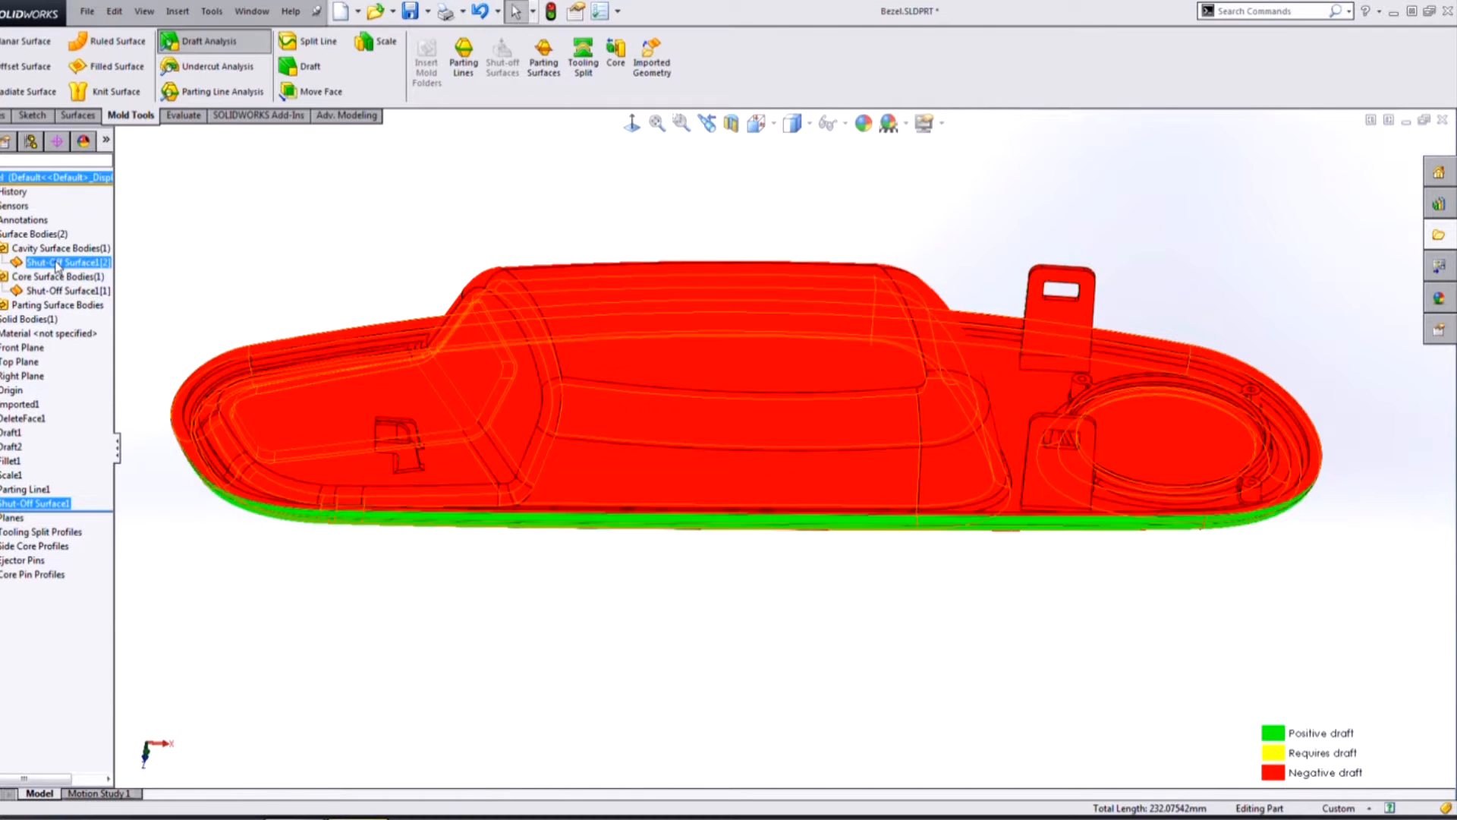
Highlight the core surface body on the model, examine its extent, and clear the selection
middle_click_drag(659, 635, 647, 526)
left_click(38, 278, "ctrl")
left_click(65, 291)
middle_click_drag(731, 553, 640, 640)
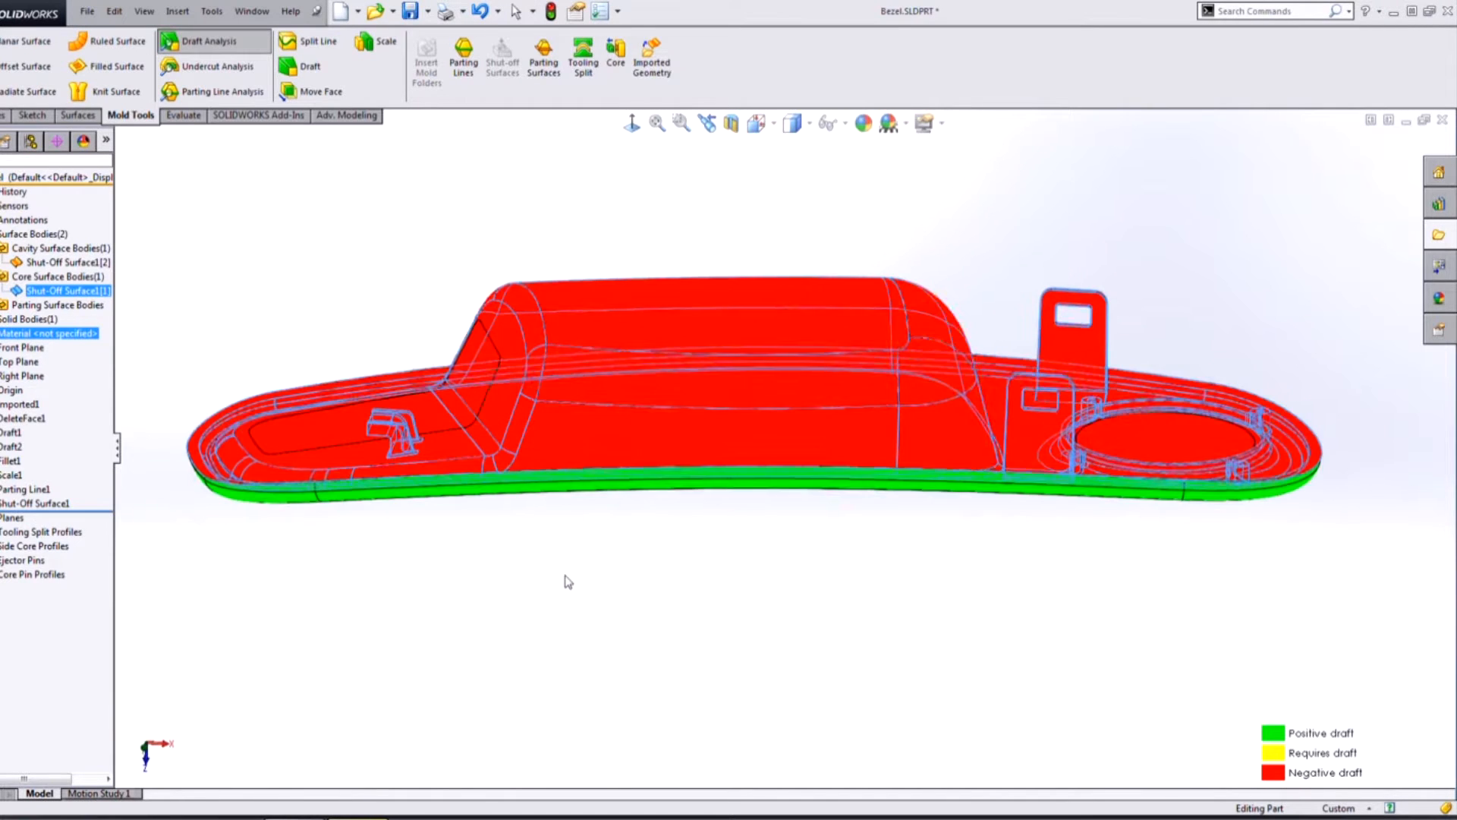
left_click(563, 575)
Hide the solid body and the core surface body, and examine the remaining cavity surface body from both sides
left_click(1, 319)
left_click(38, 333)
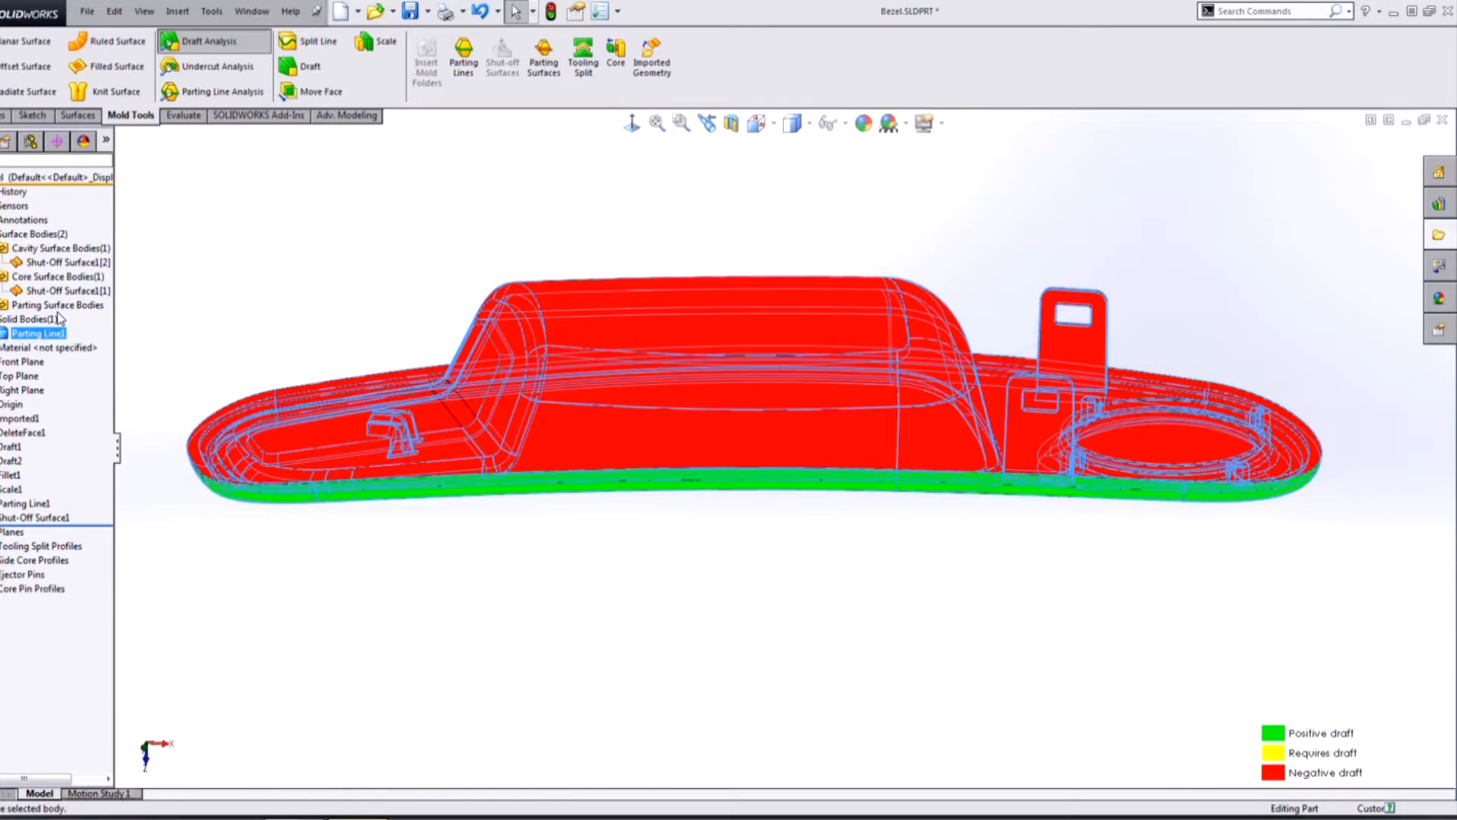
left_click(49, 277)
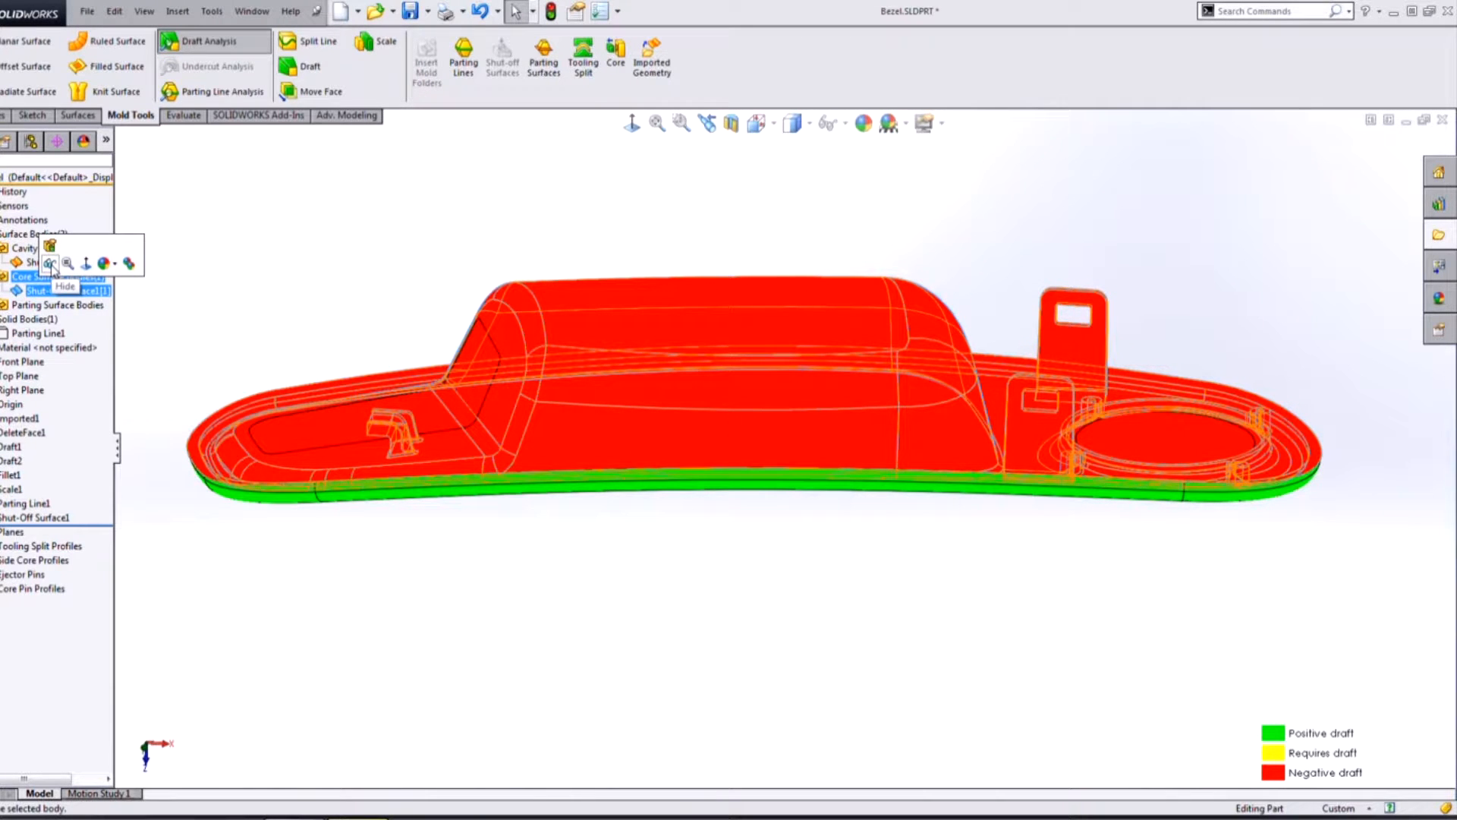
left_click(51, 264)
middle_click_drag(829, 590, 947, 282)
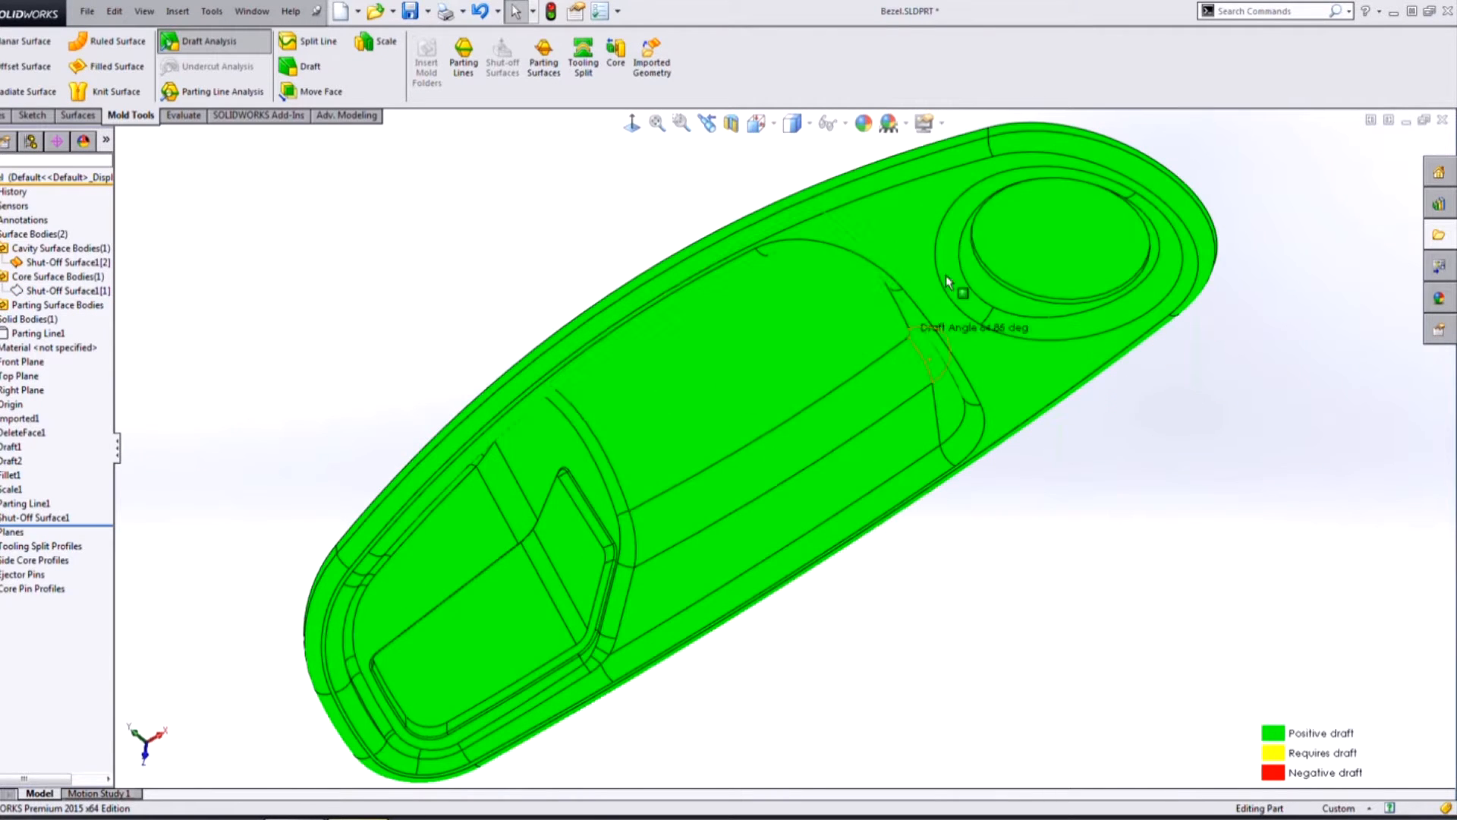
middle_click_drag(538, 265, 759, 365)
Hide the cavity surface body and show the core surface body
left_click(45, 277)
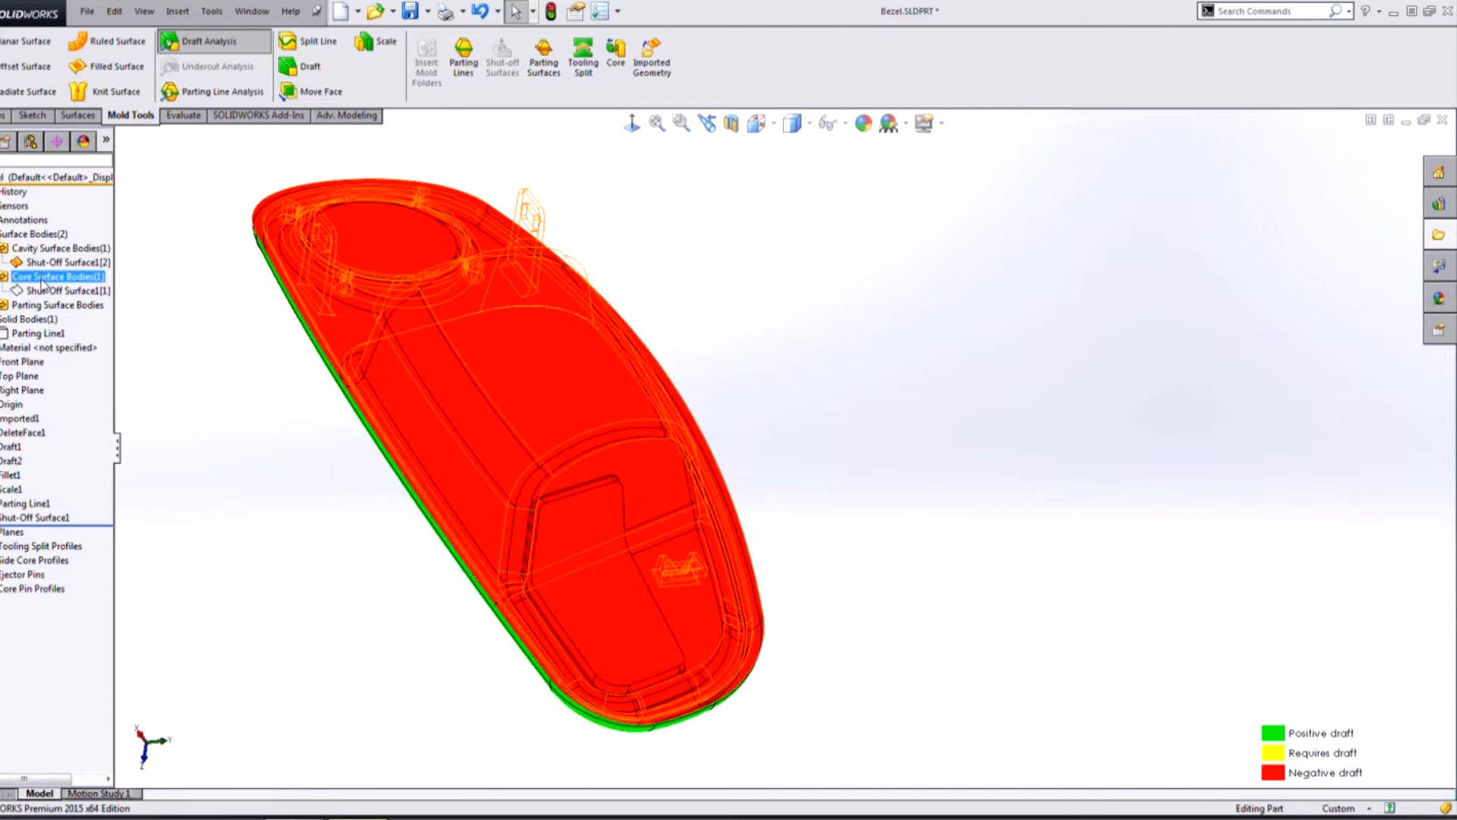
left_click(49, 291)
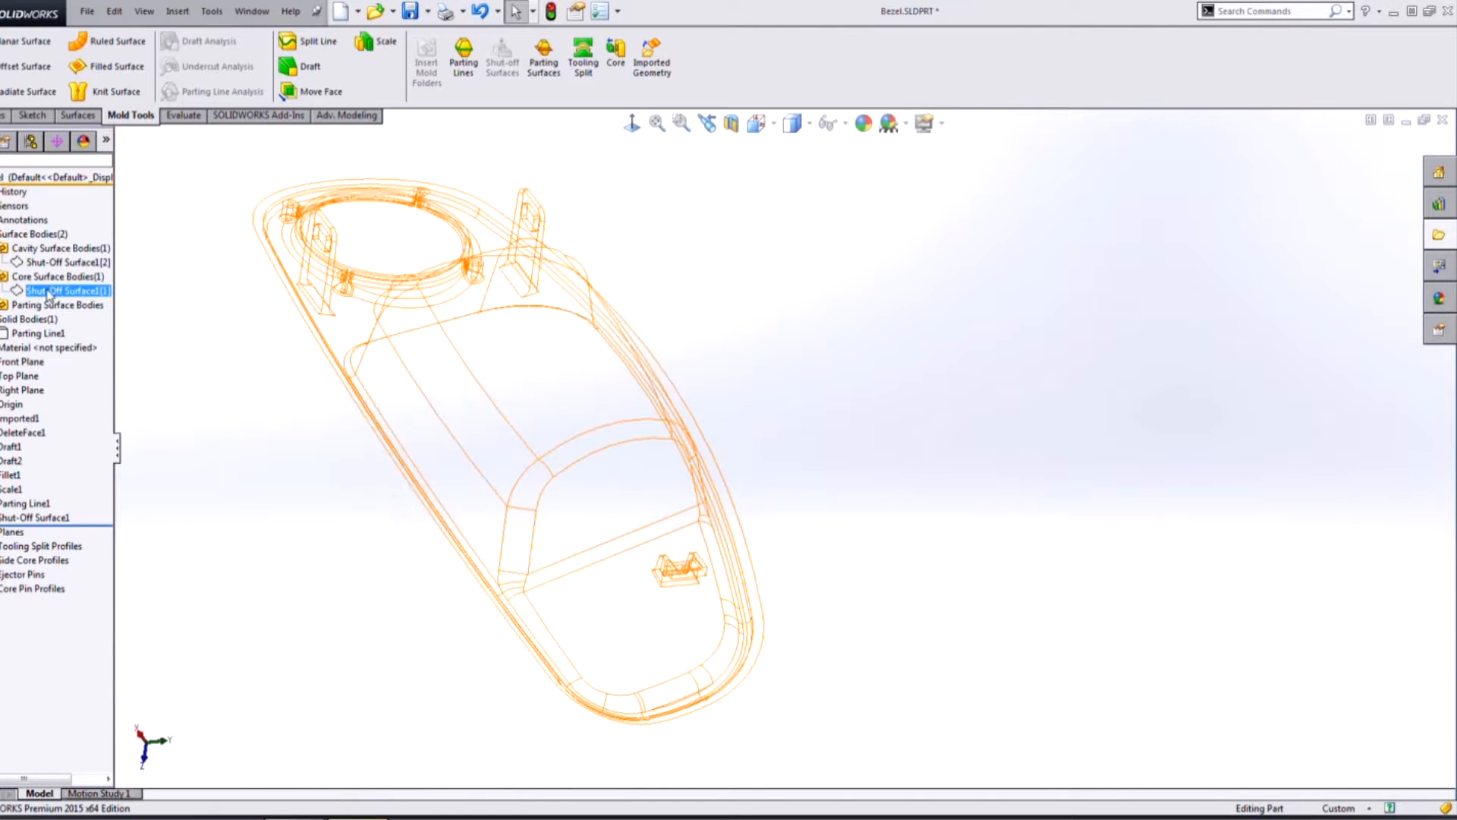
left_click(76, 263)
Examine the core surface body from both sides, including the clip feature, the round opening and the outer rim
middle_click_drag(848, 479, 807, 384)
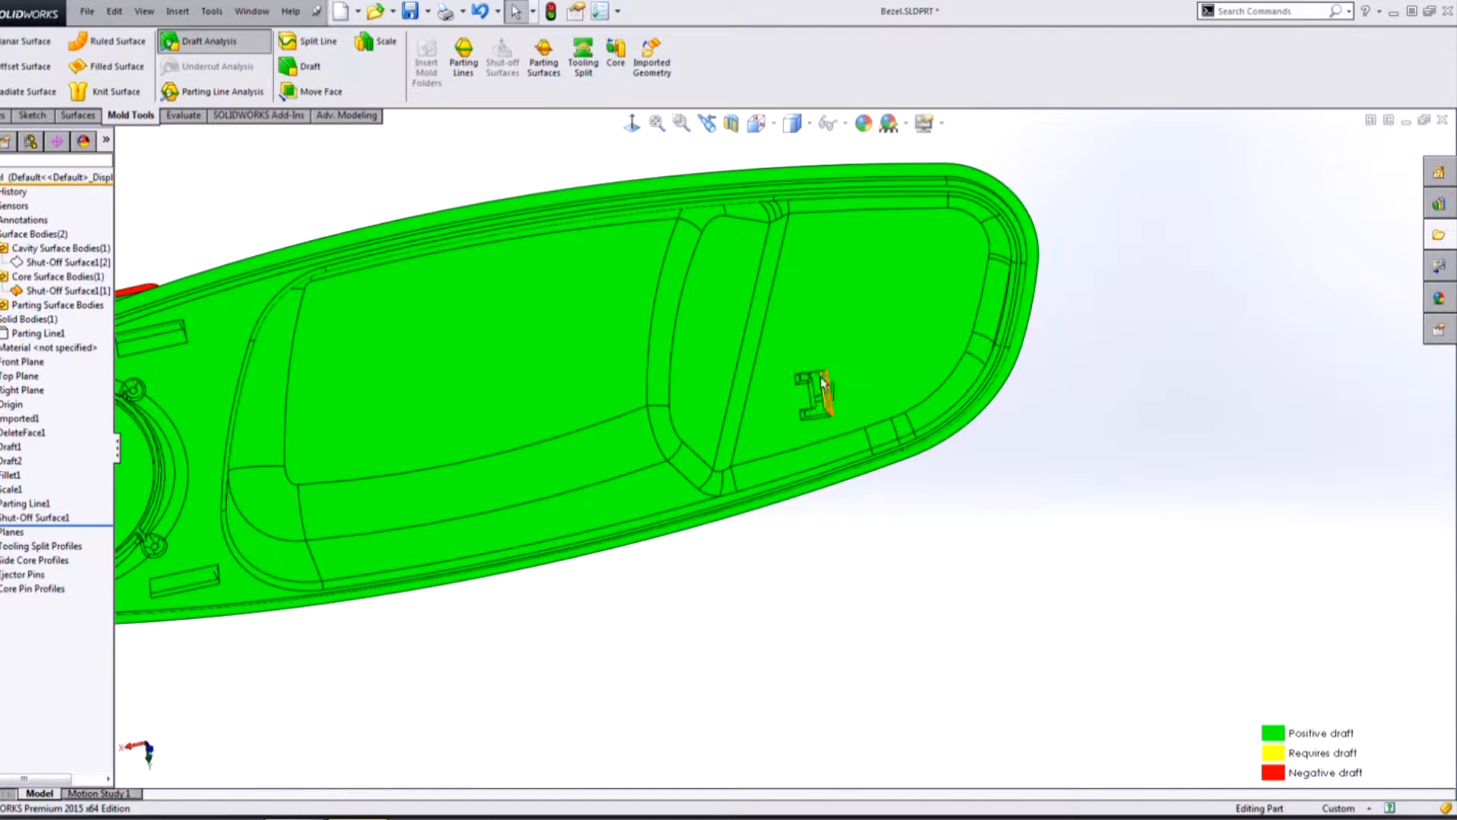
middle_click_drag(812, 413, 807, 403)
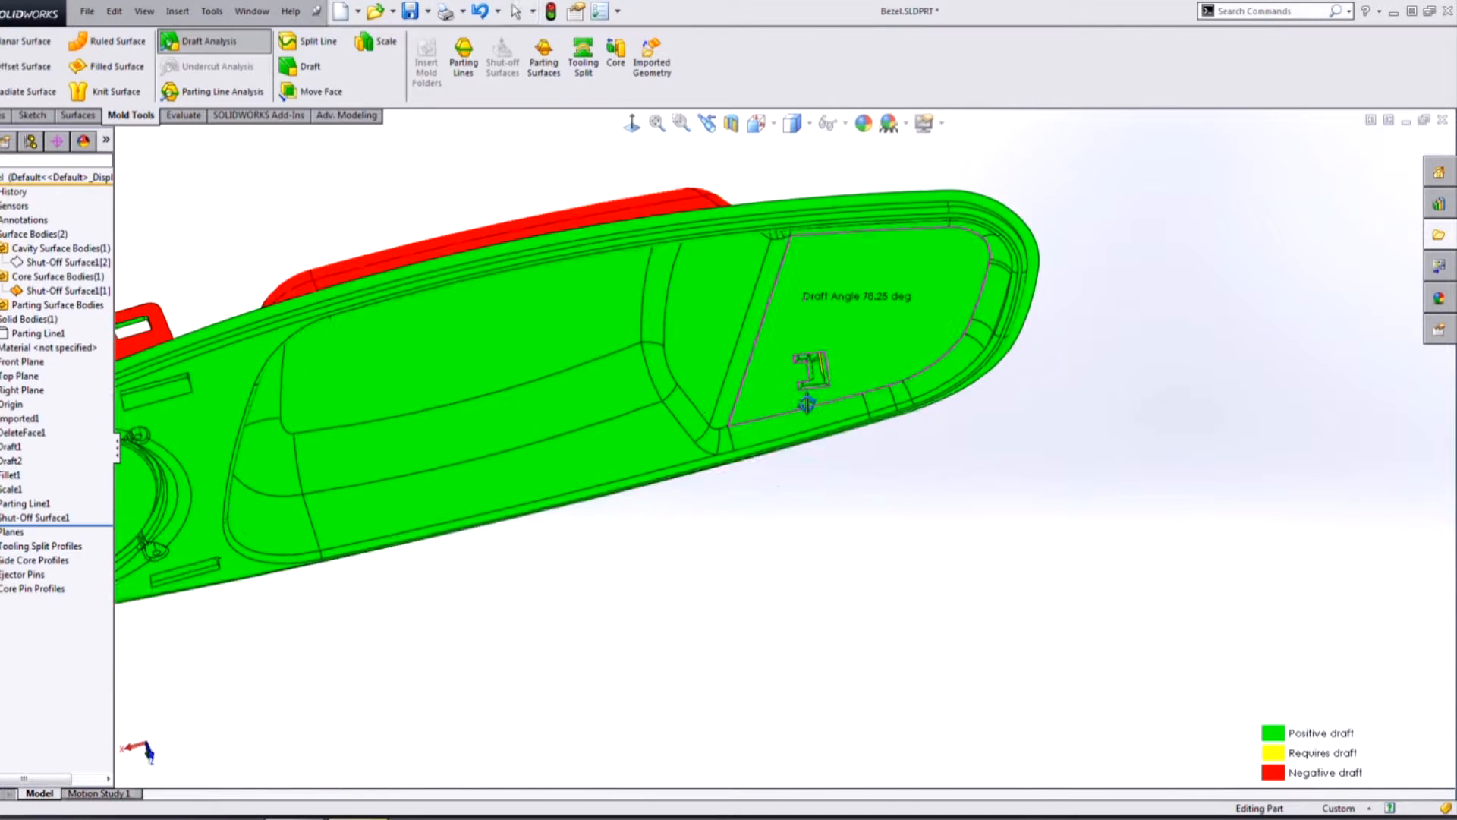
middle_click_drag(176, 423, 561, 606)
scroll(756, 233, "down", 3)
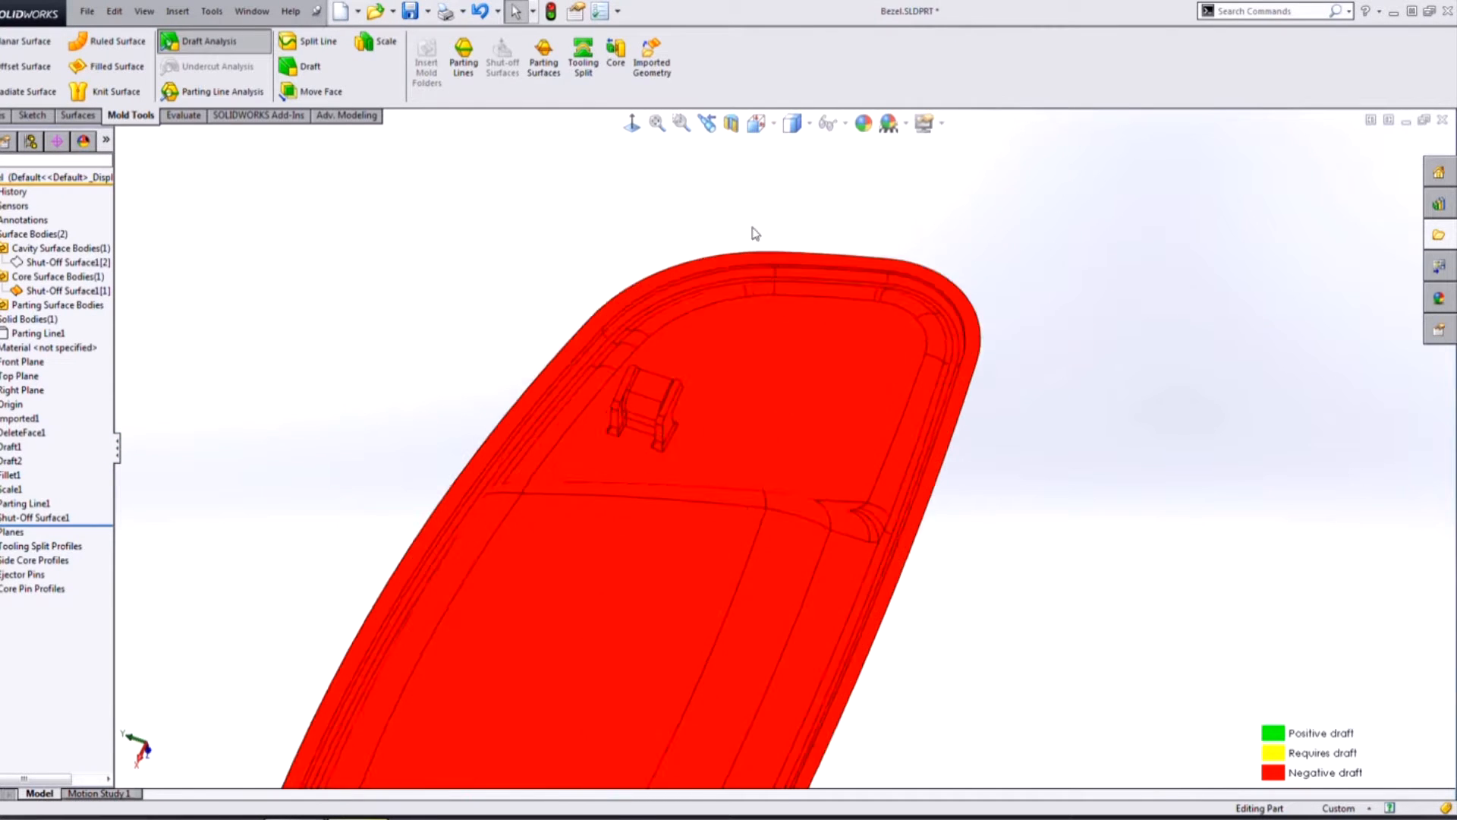
scroll(702, 303, "down", 5)
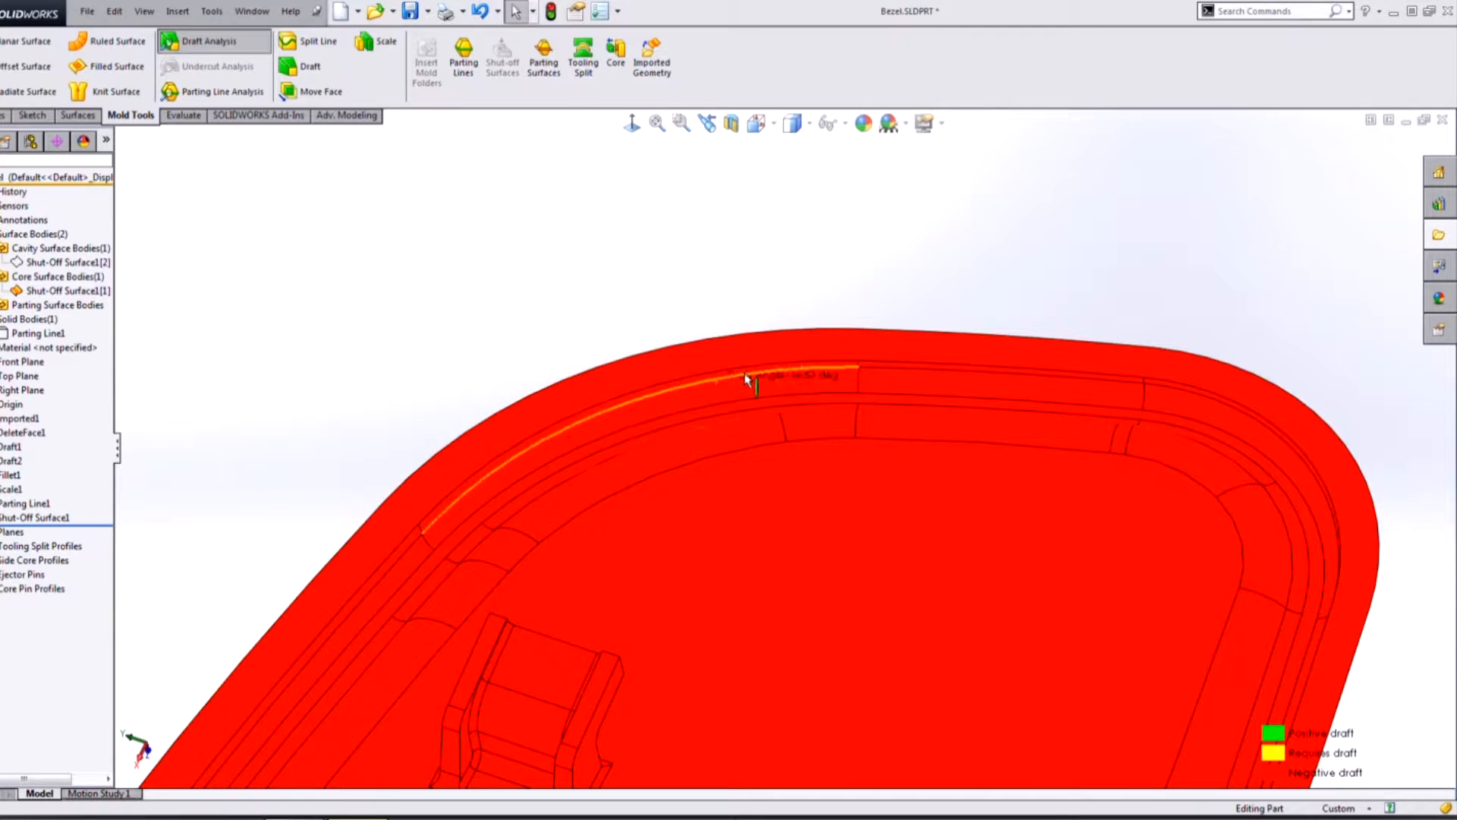
scroll(595, 425, "up", 8)
middle_click_drag(579, 451, 872, 562)
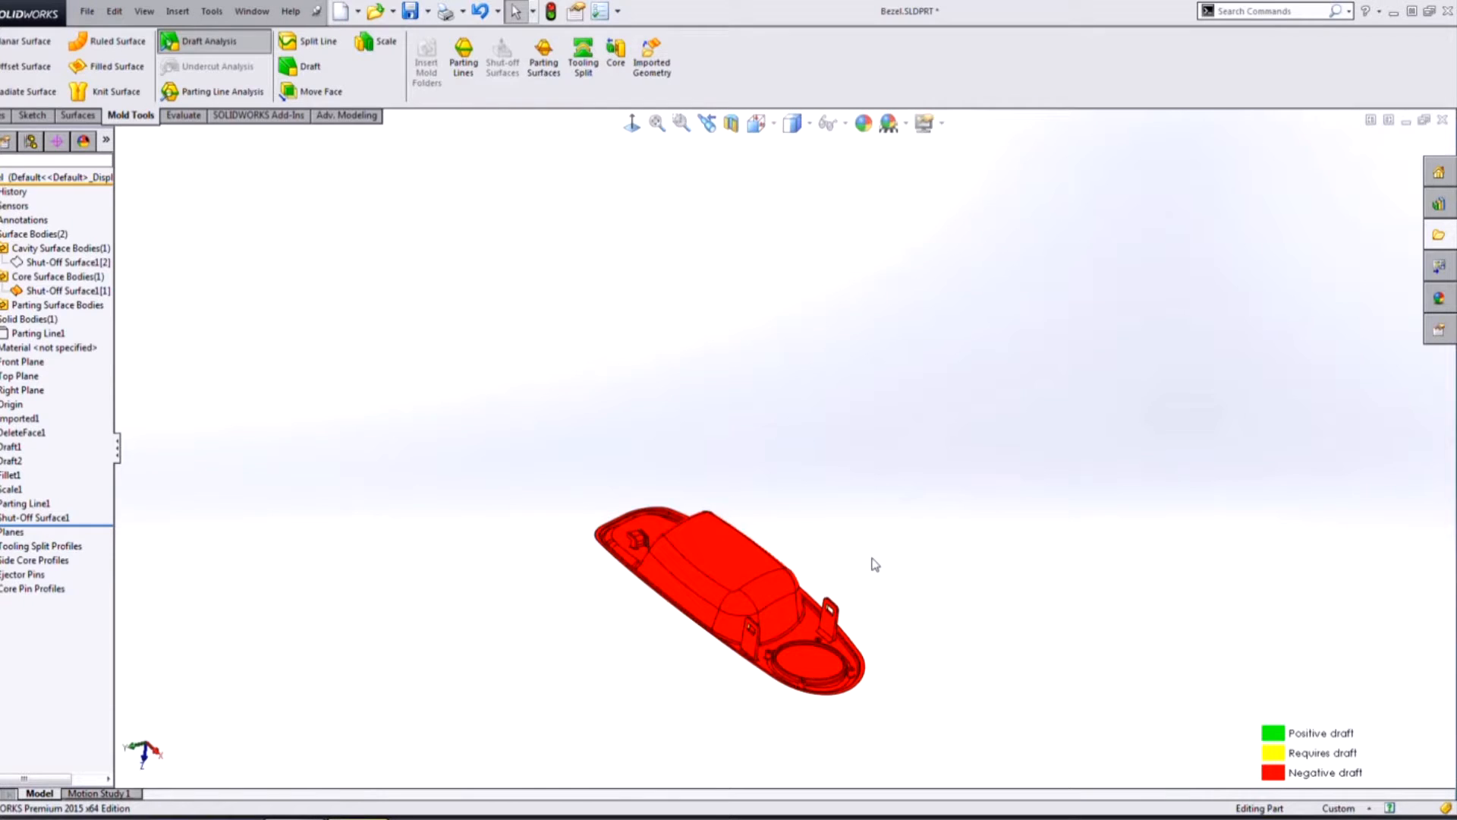
middle_click_drag(749, 710, 806, 559)
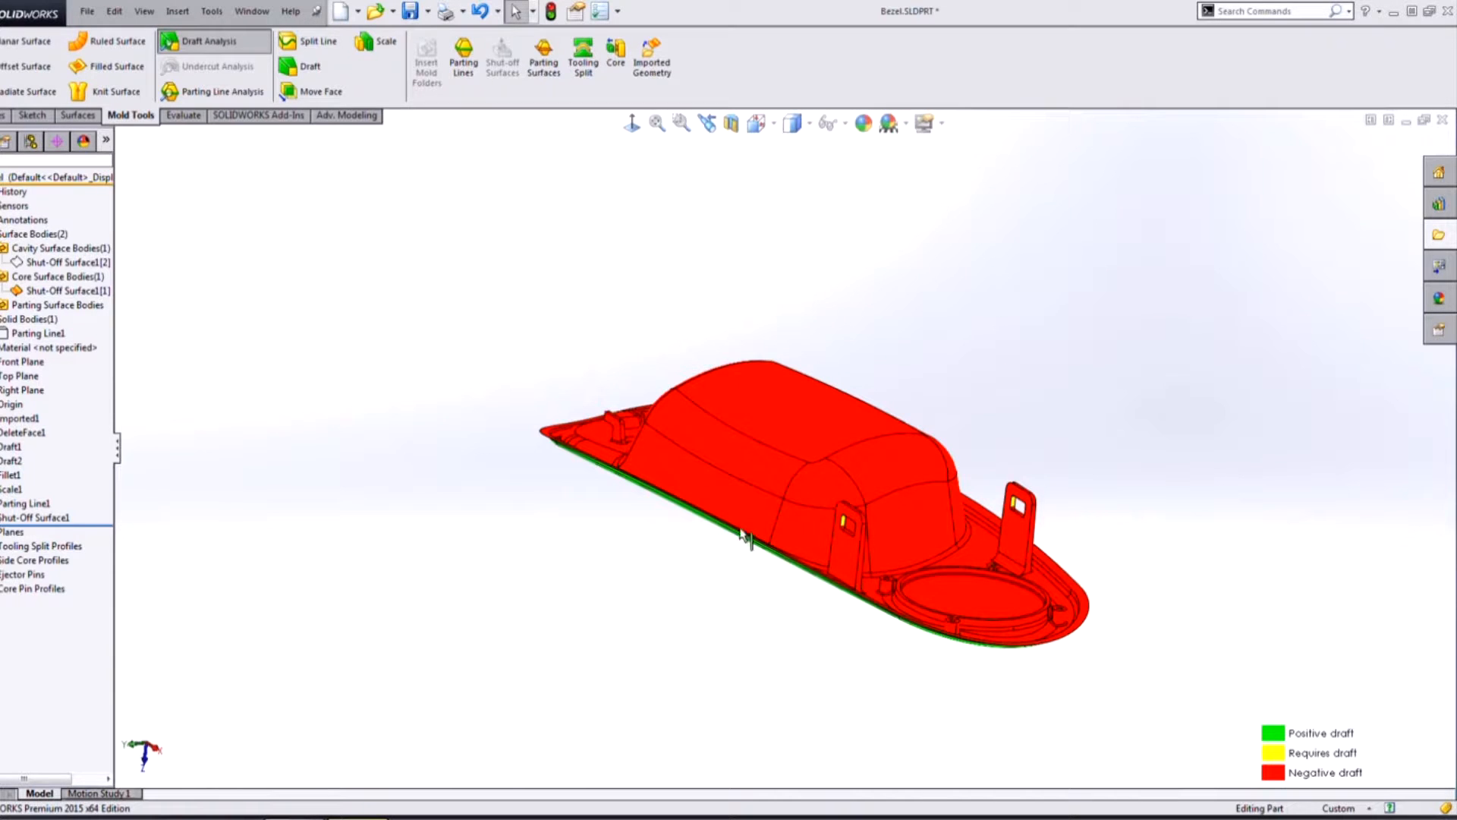
left_click(558, 97)
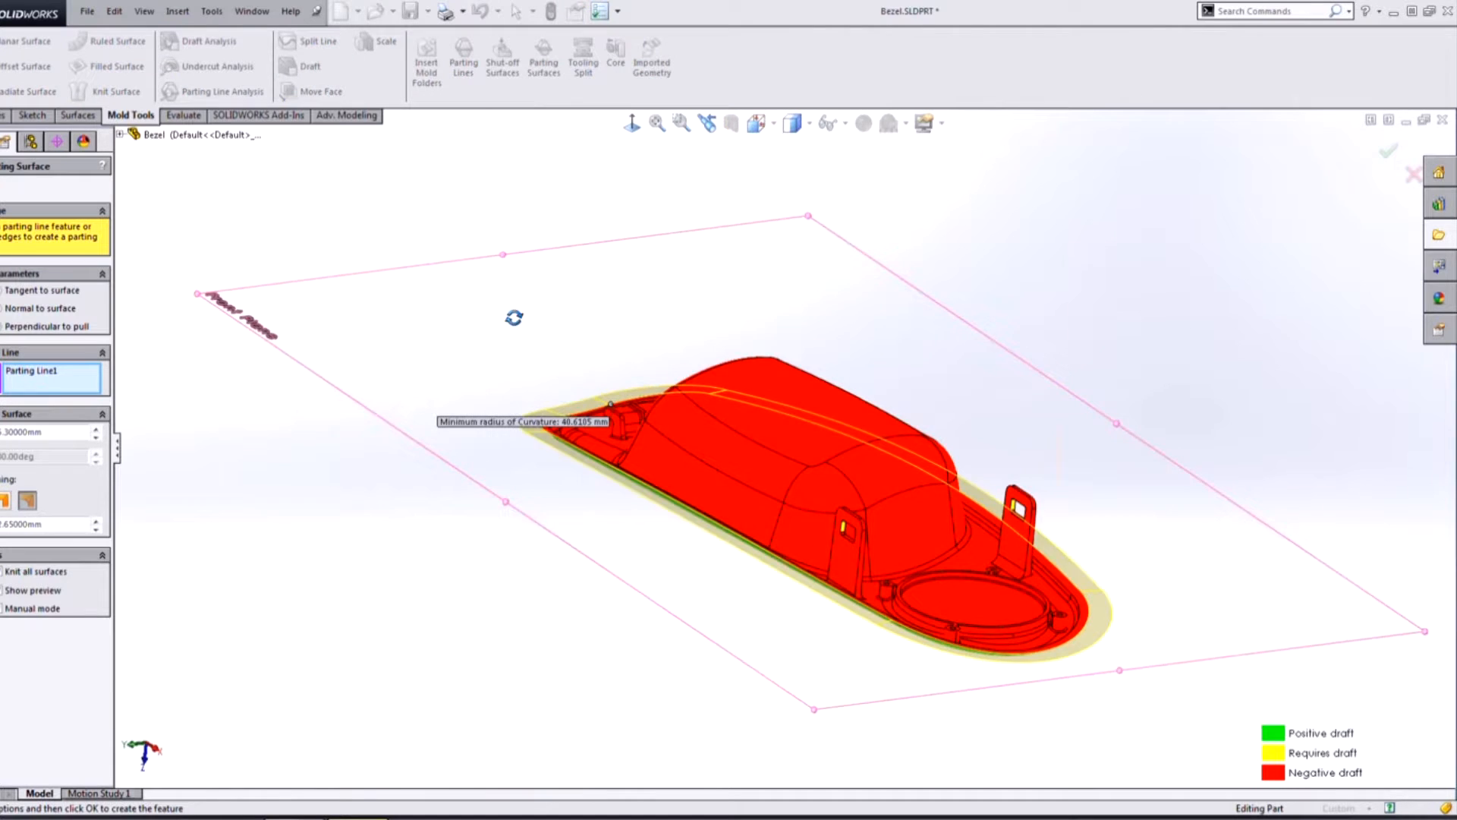
middle_click_drag(513, 317, 596, 267)
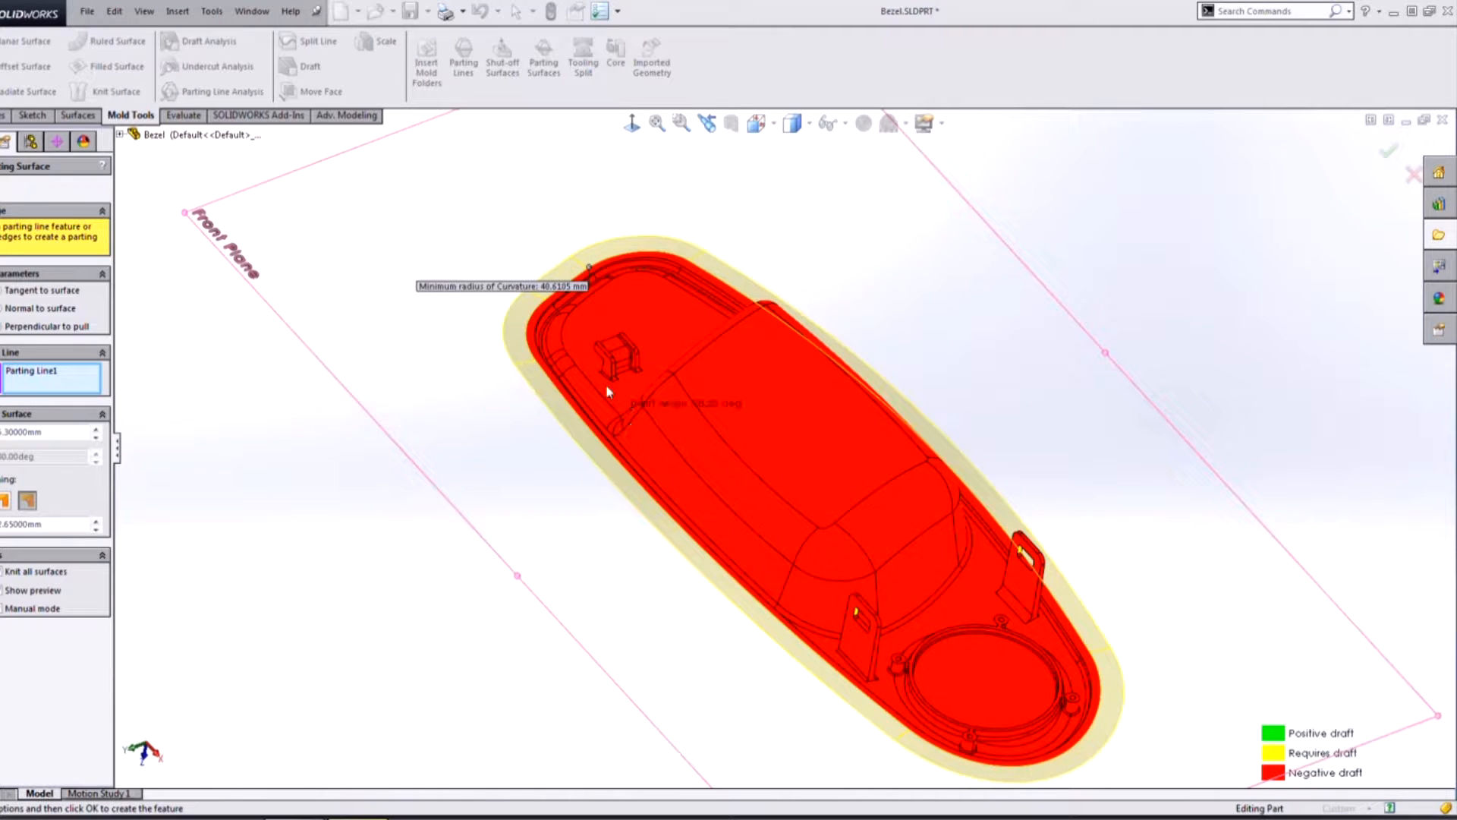
scroll(713, 326, "down", 6)
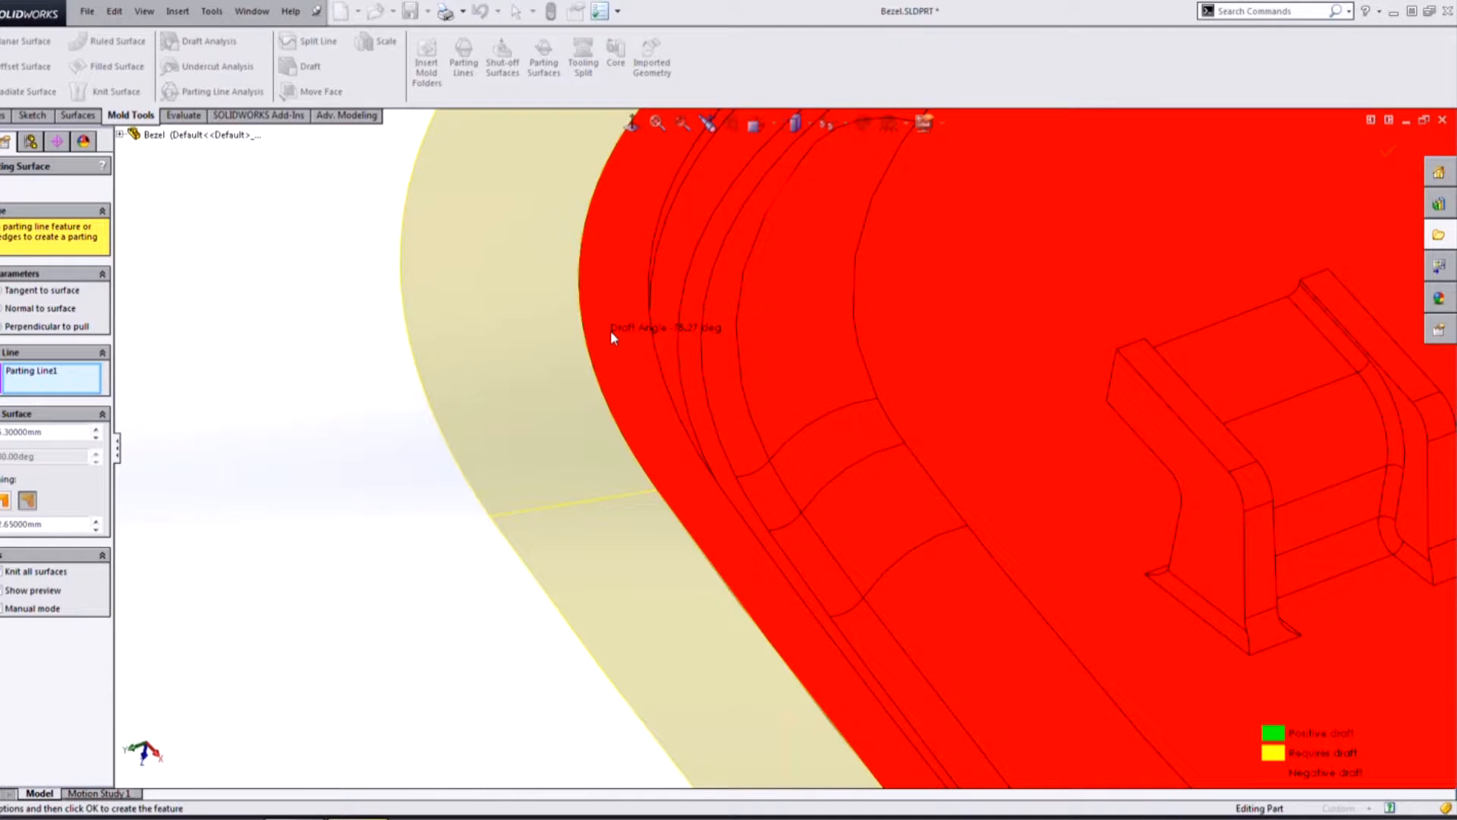
left_click(7, 180)
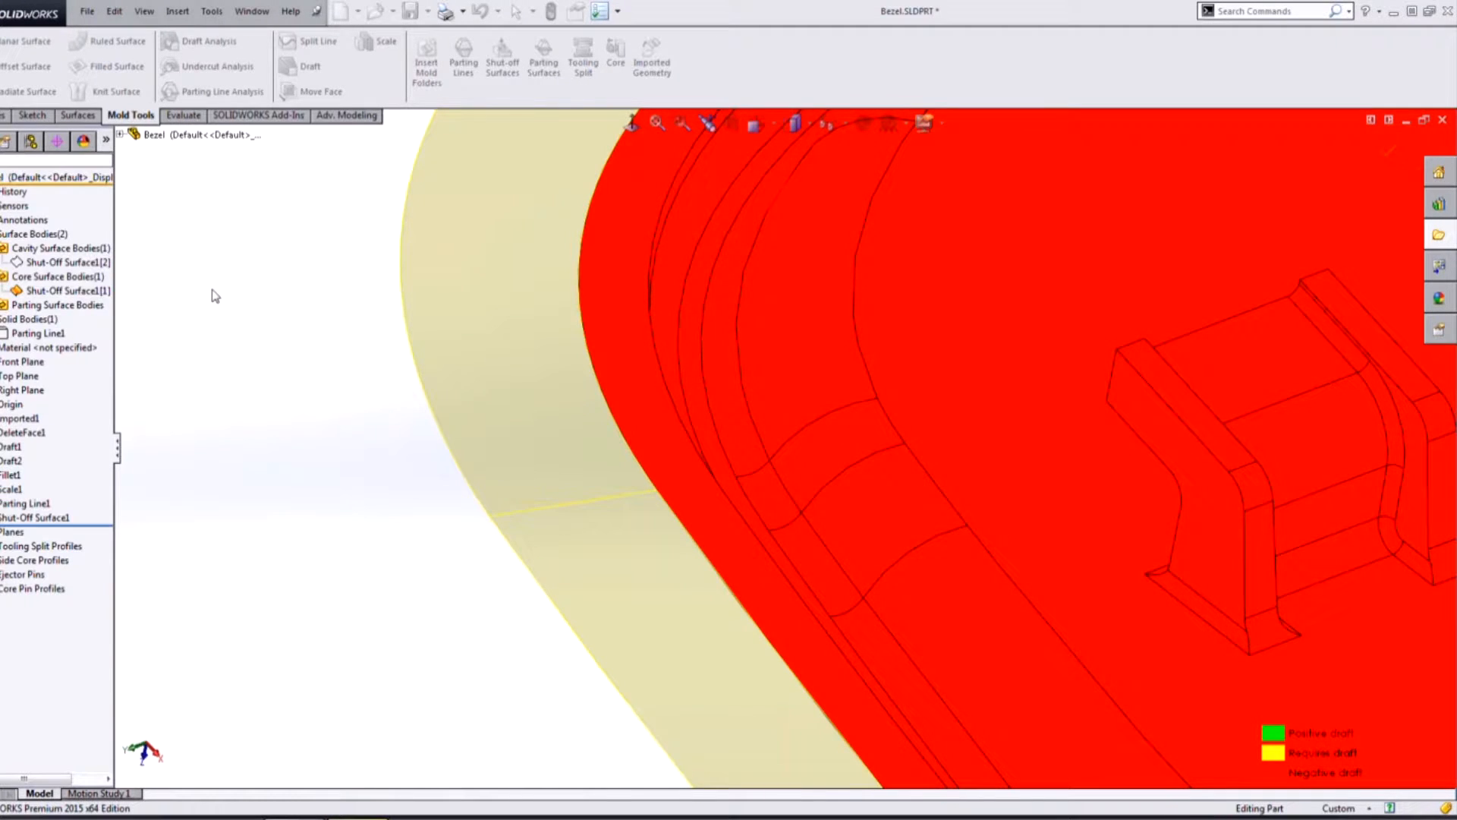
Untrim the core surface body's narrow outer rim face into a full curved sheet extending around the bezel
scroll(603, 433, "up", 6)
middle_click_drag(965, 498, 963, 478)
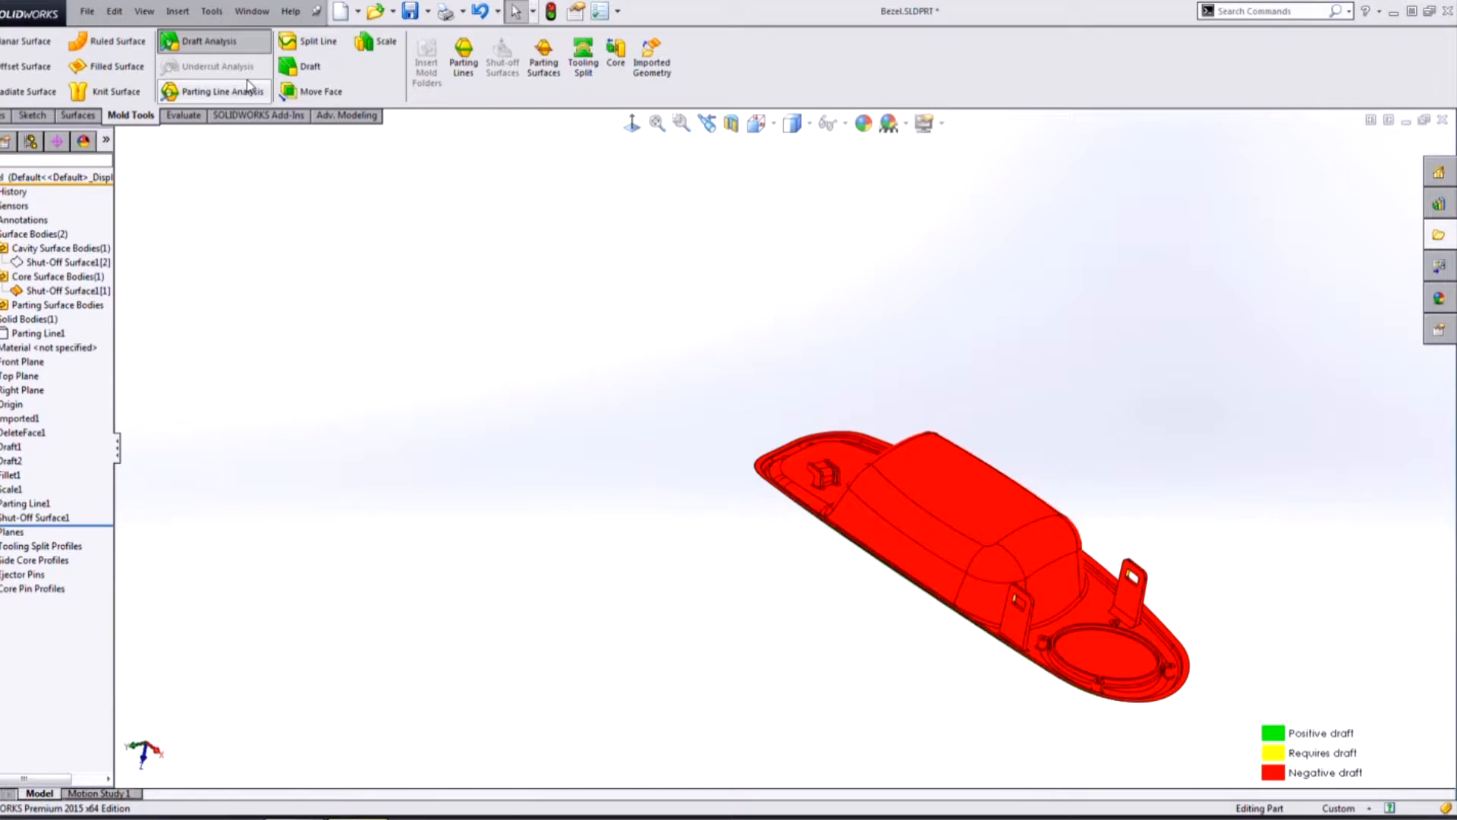
left_click(79, 115)
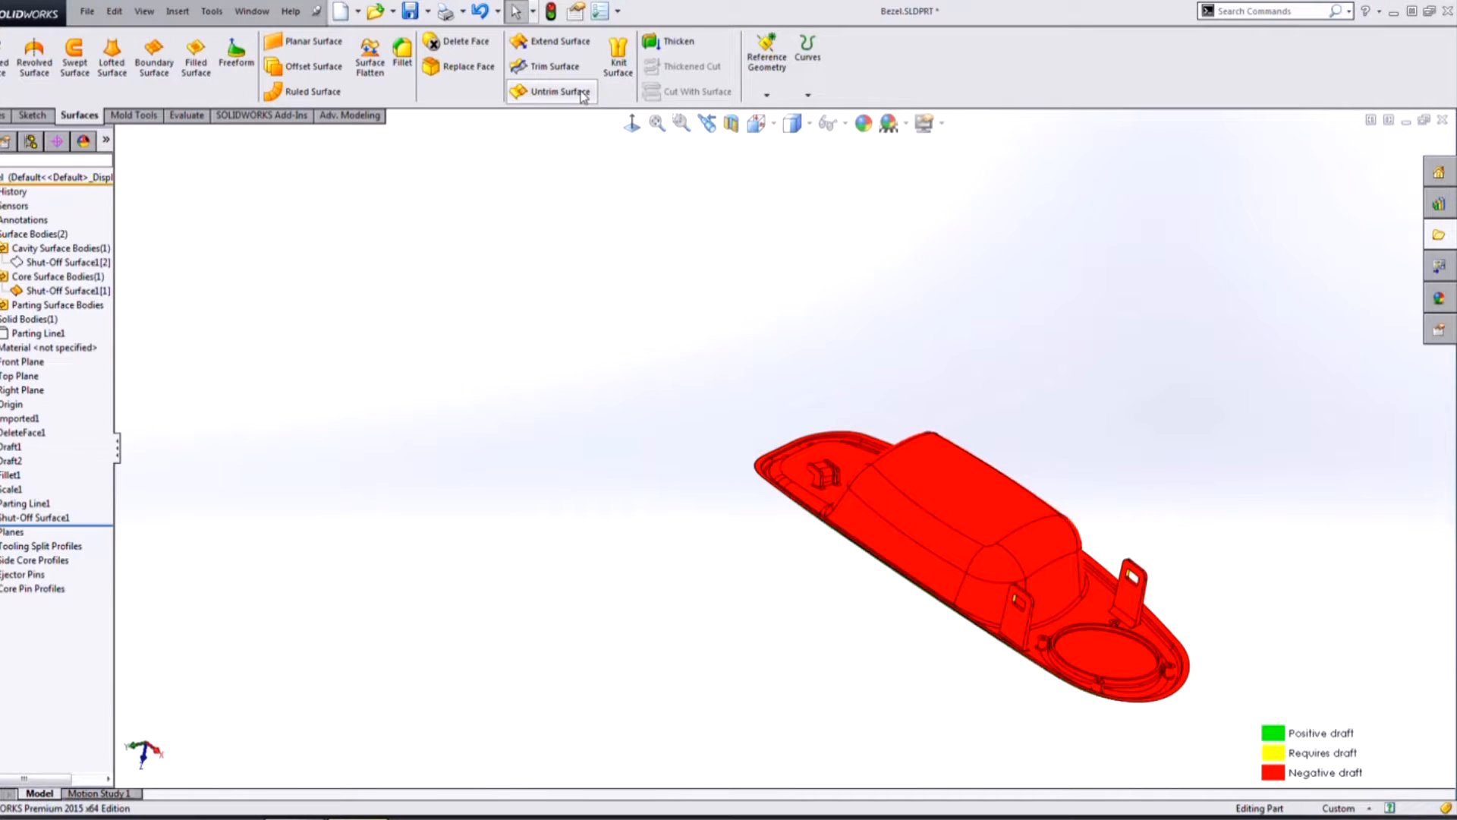
left_click(554, 91)
middle_click_drag(694, 288, 702, 330)
scroll(781, 353, "down", 3)
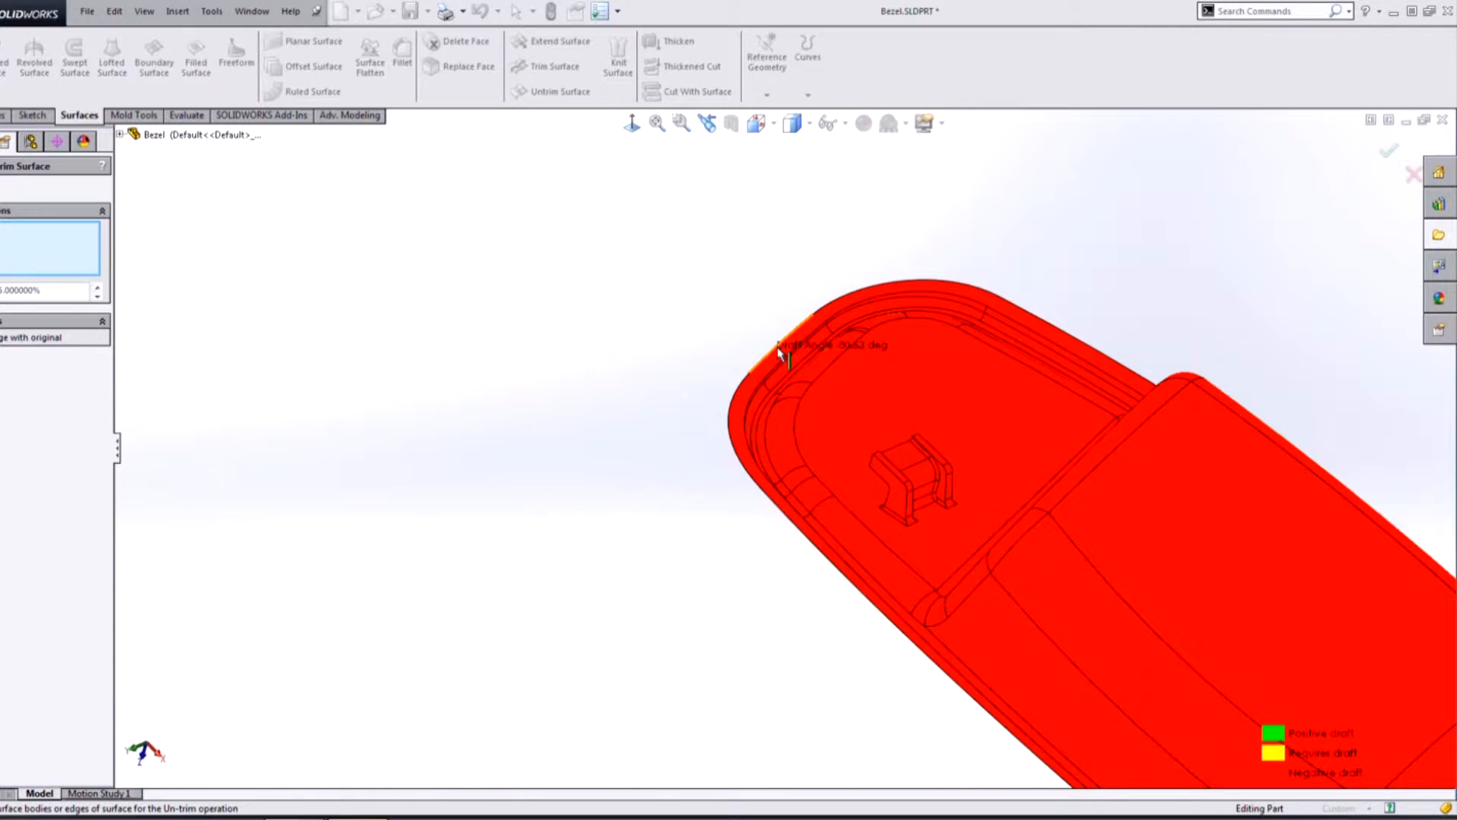
left_click(782, 358)
middle_click_drag(782, 358, 794, 379)
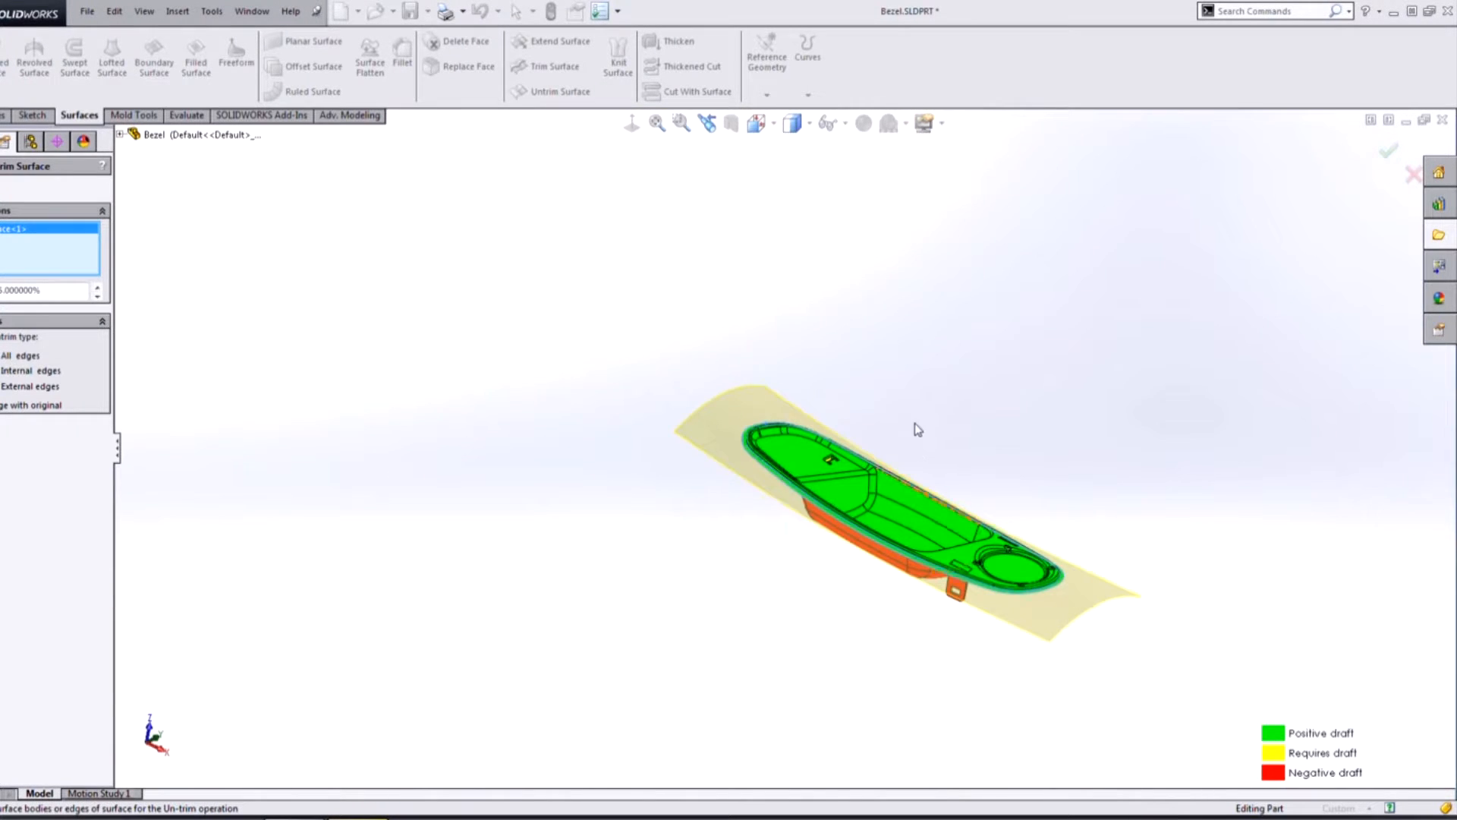
scroll(913, 424, "down", 4)
scroll(872, 521, "up", 3)
middle_click_drag(794, 536, 707, 579)
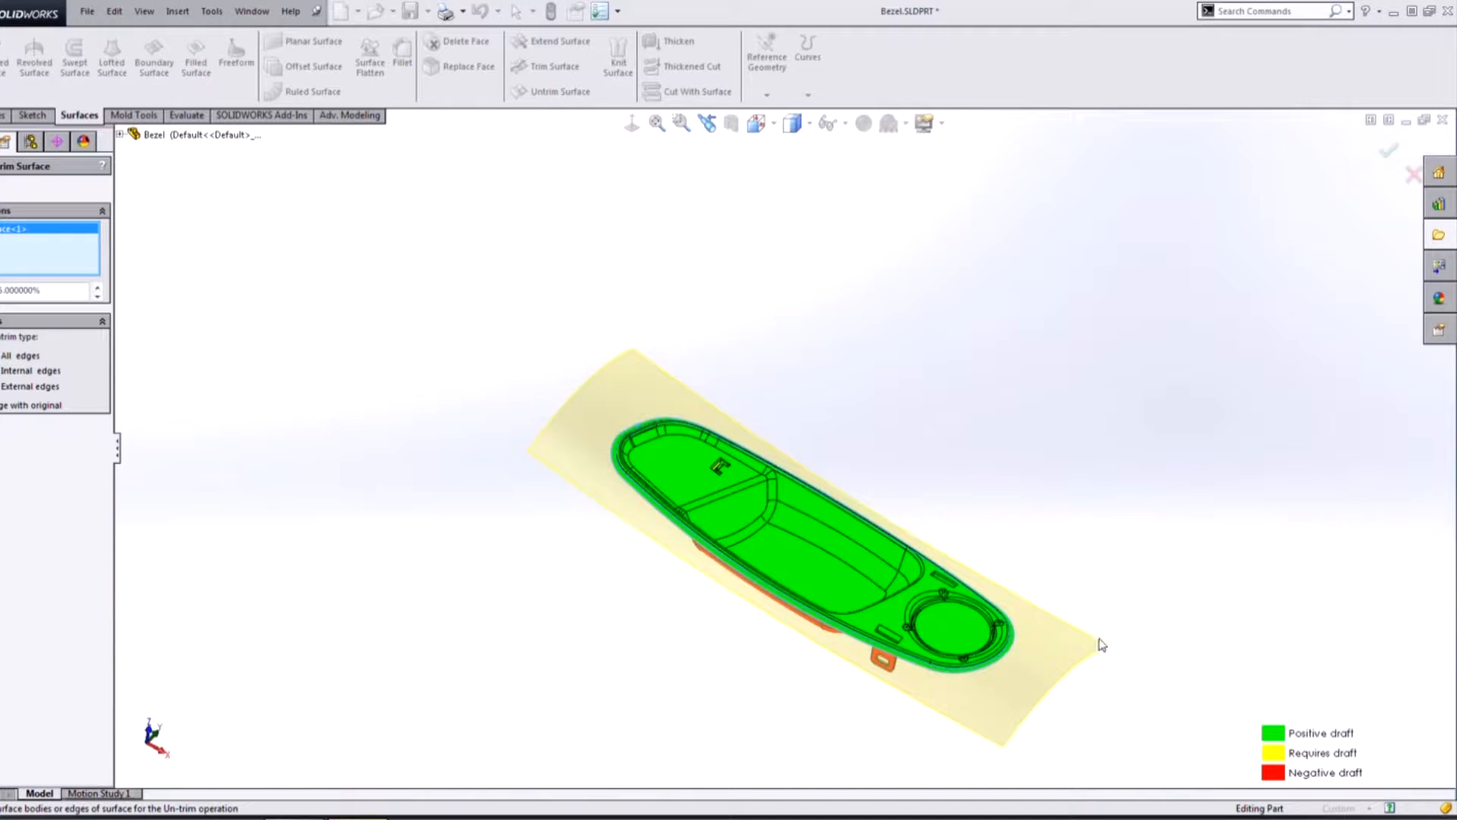
middle_click_drag(968, 650, 1057, 666)
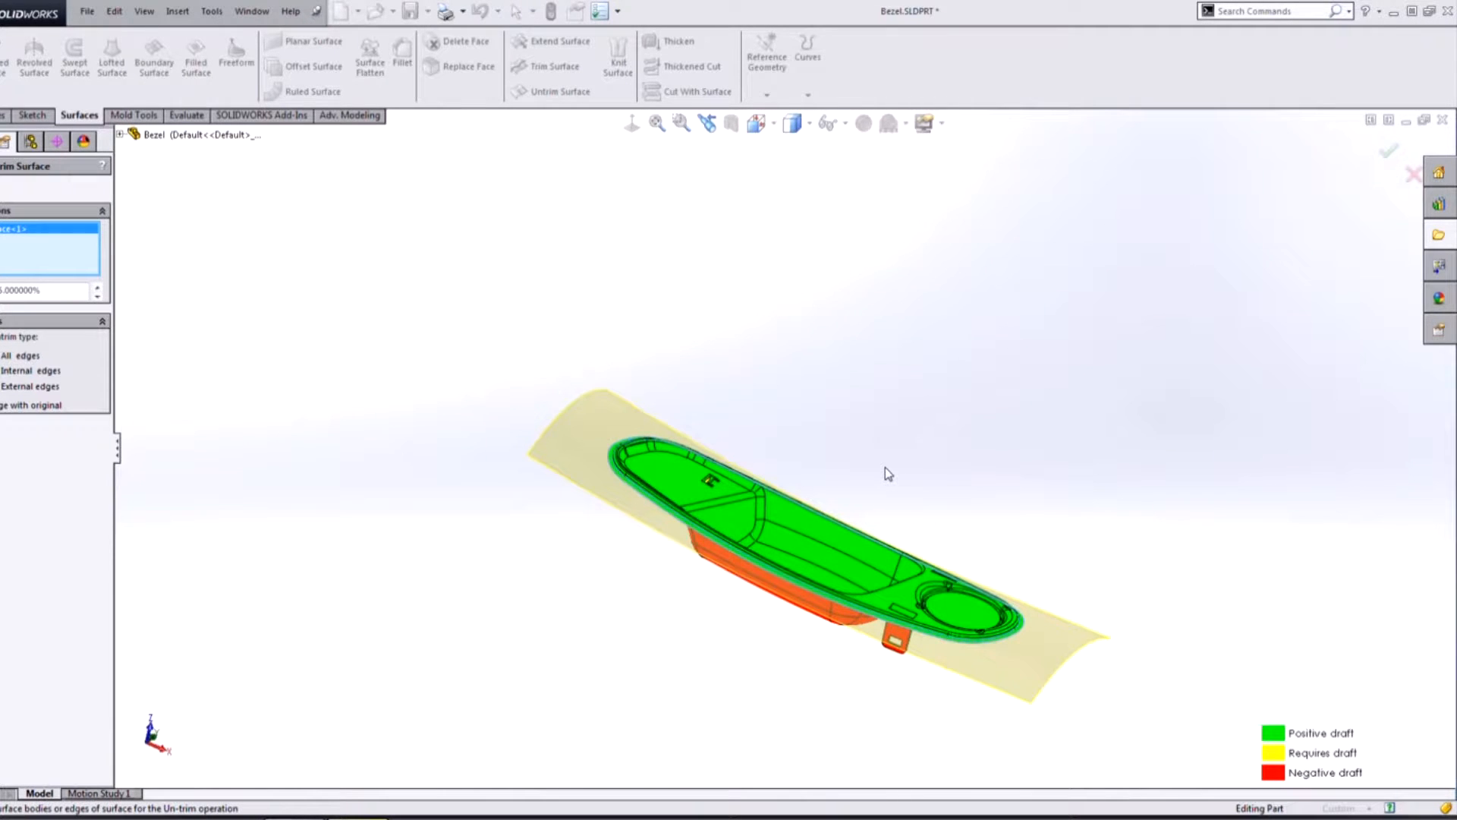
middle_click_drag(885, 467, 862, 497)
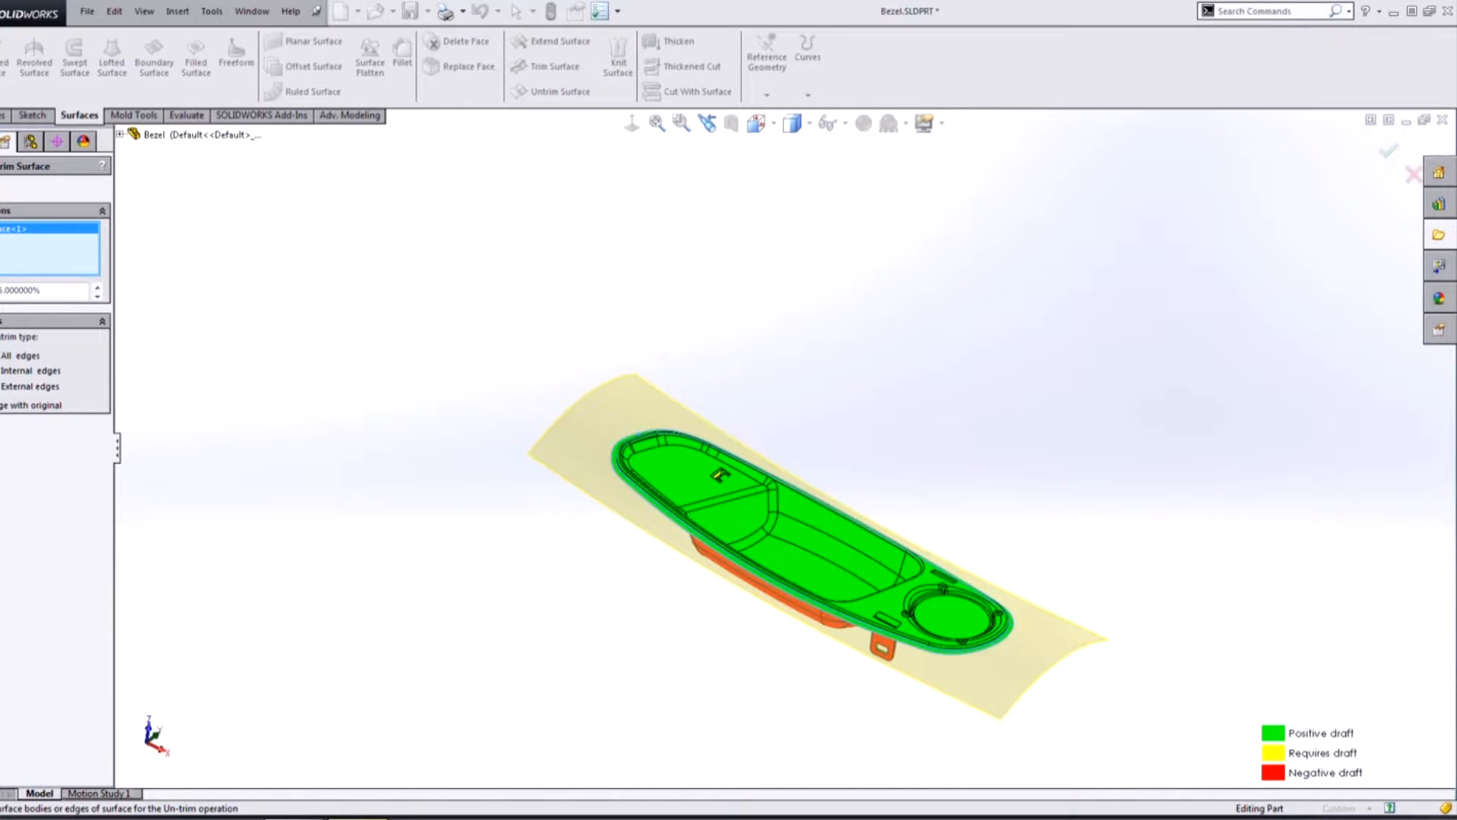
key("Return")
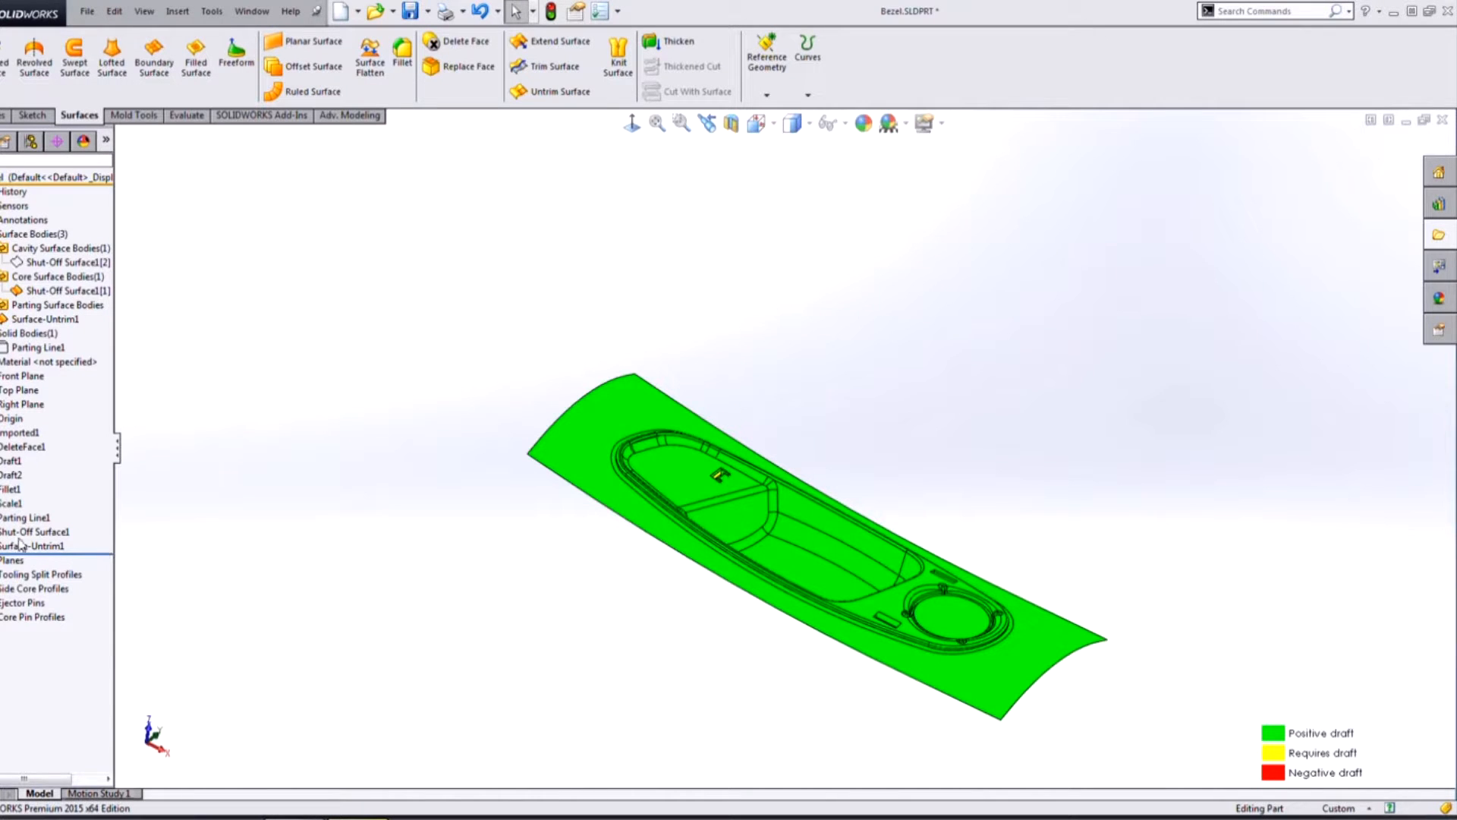
Highlight the parting line on the untrimmed surface and turn off the draft analysis colours
left_click(4, 518)
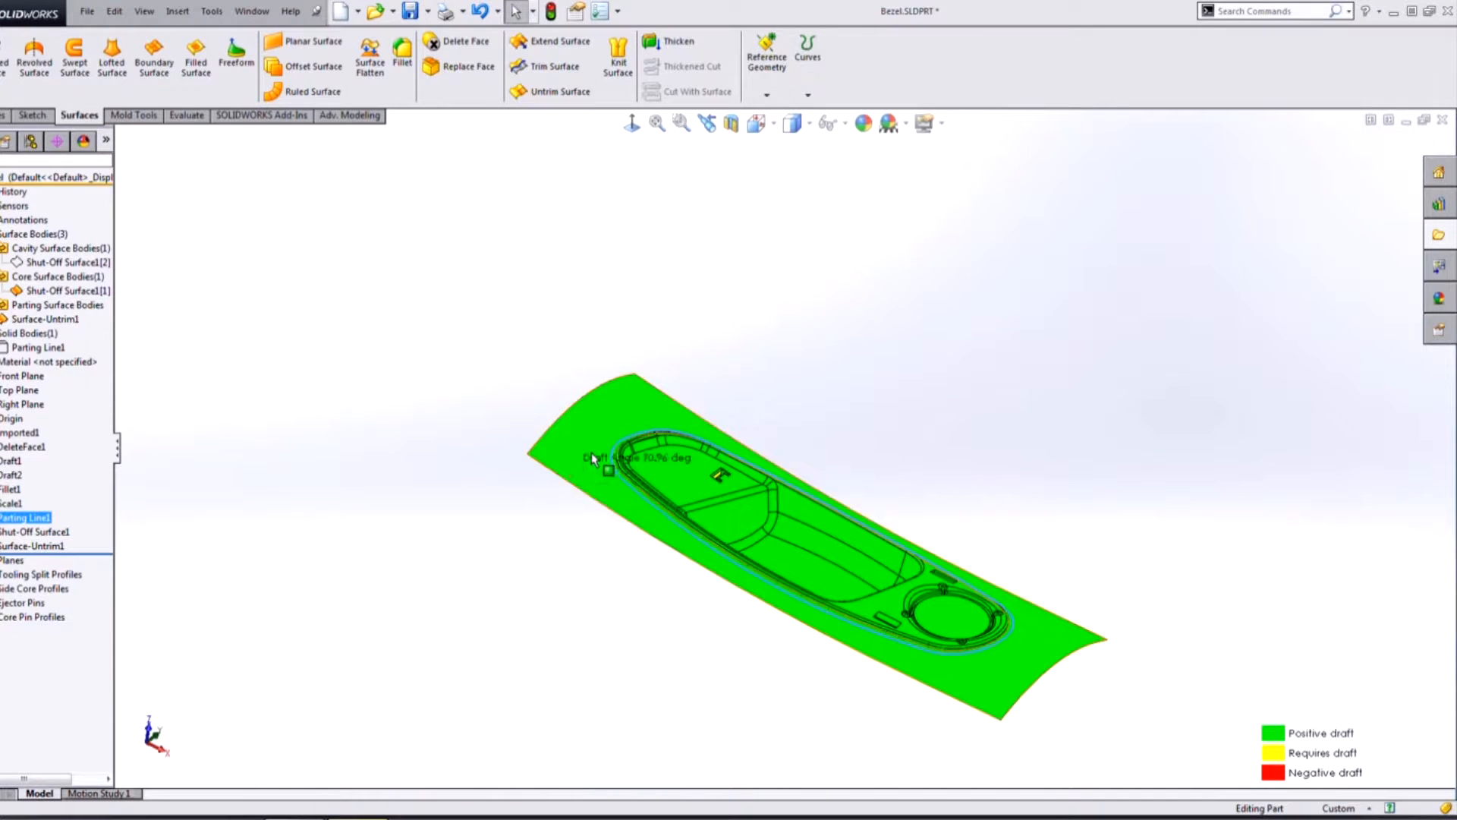
mouse_move(780, 578)
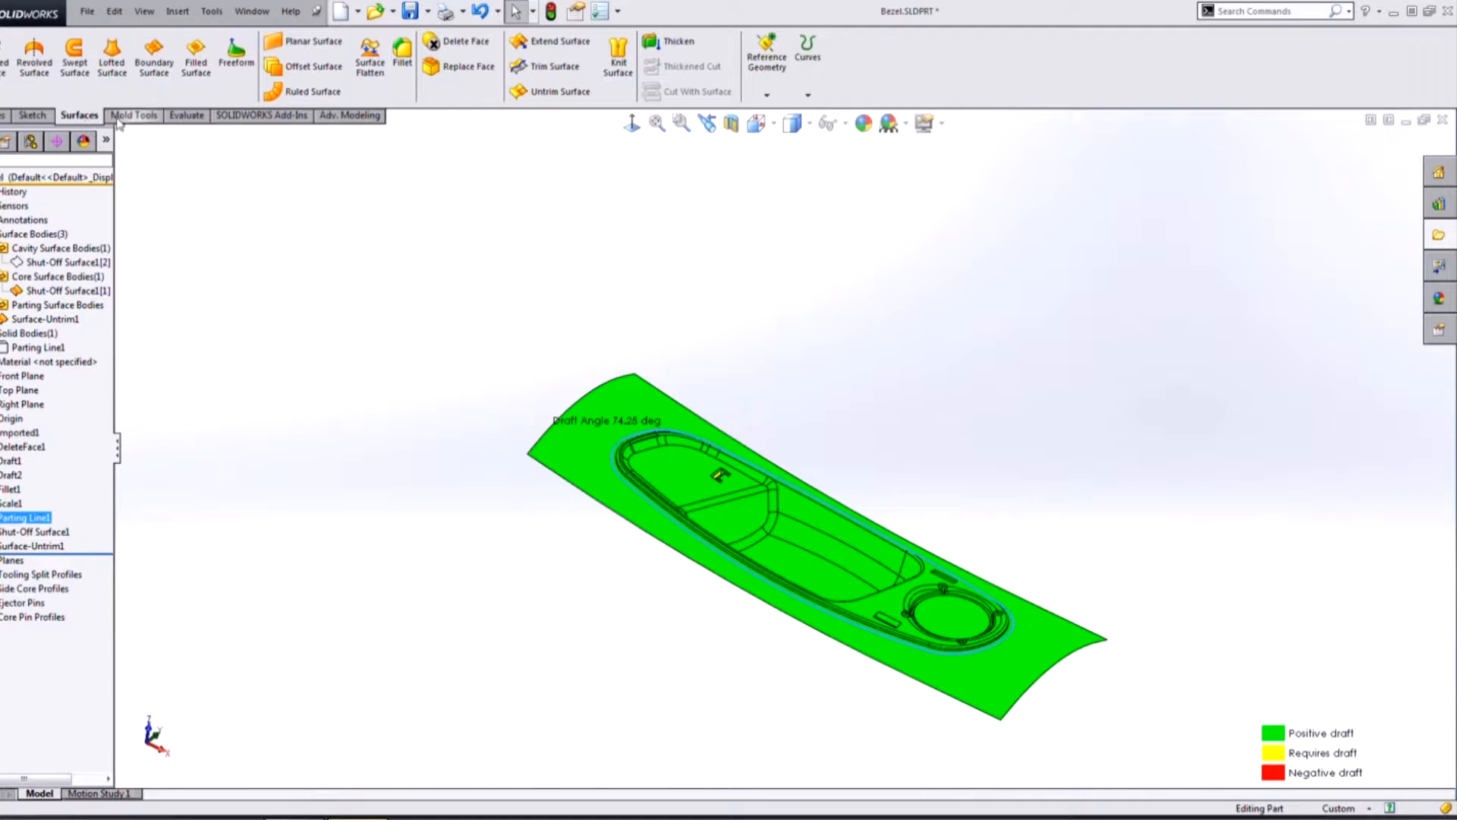
left_click(186, 116)
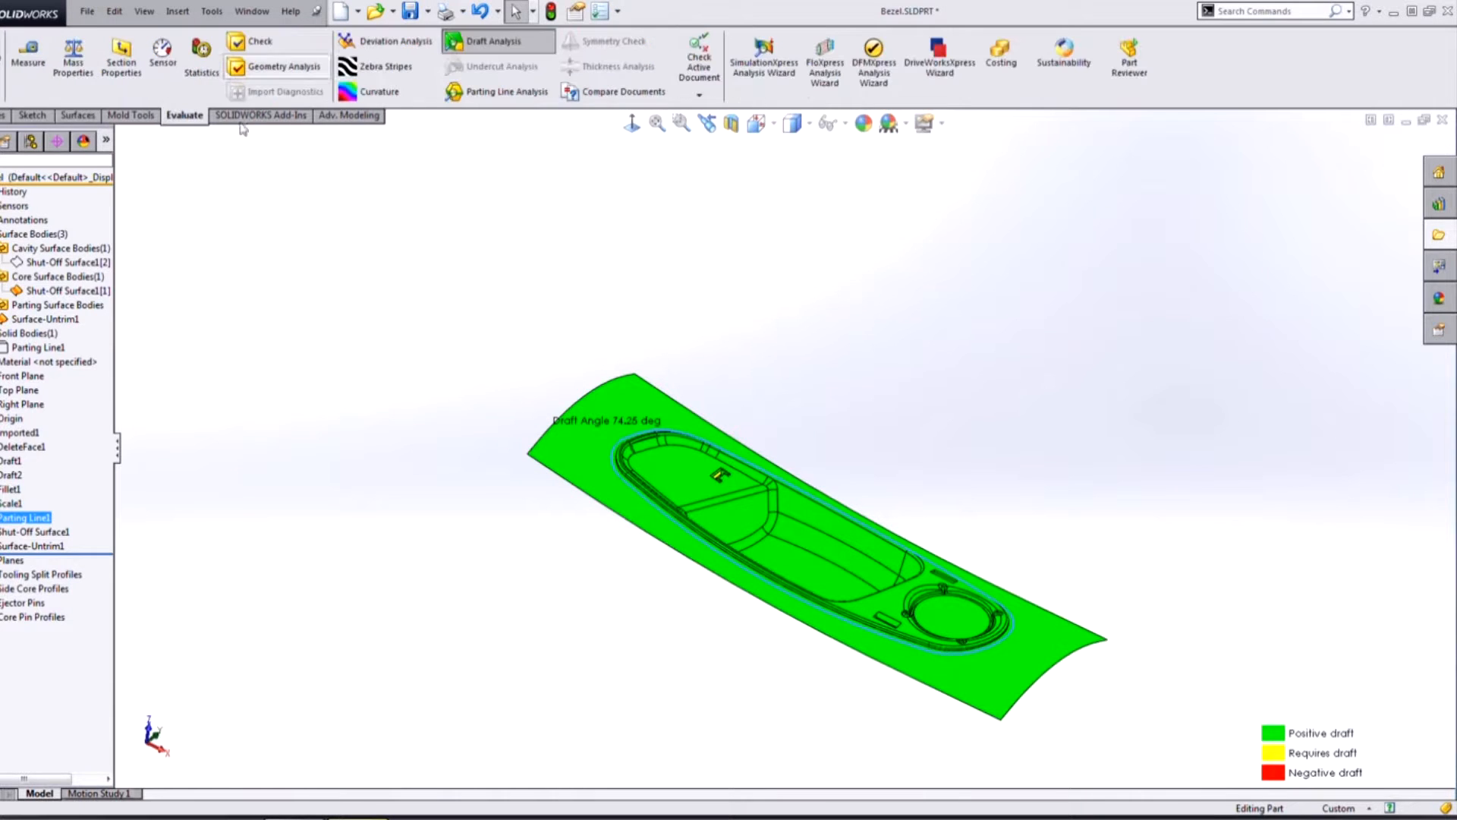
left_click(525, 43)
middle_click_drag(970, 421, 963, 456)
scroll(667, 472, "down", 7)
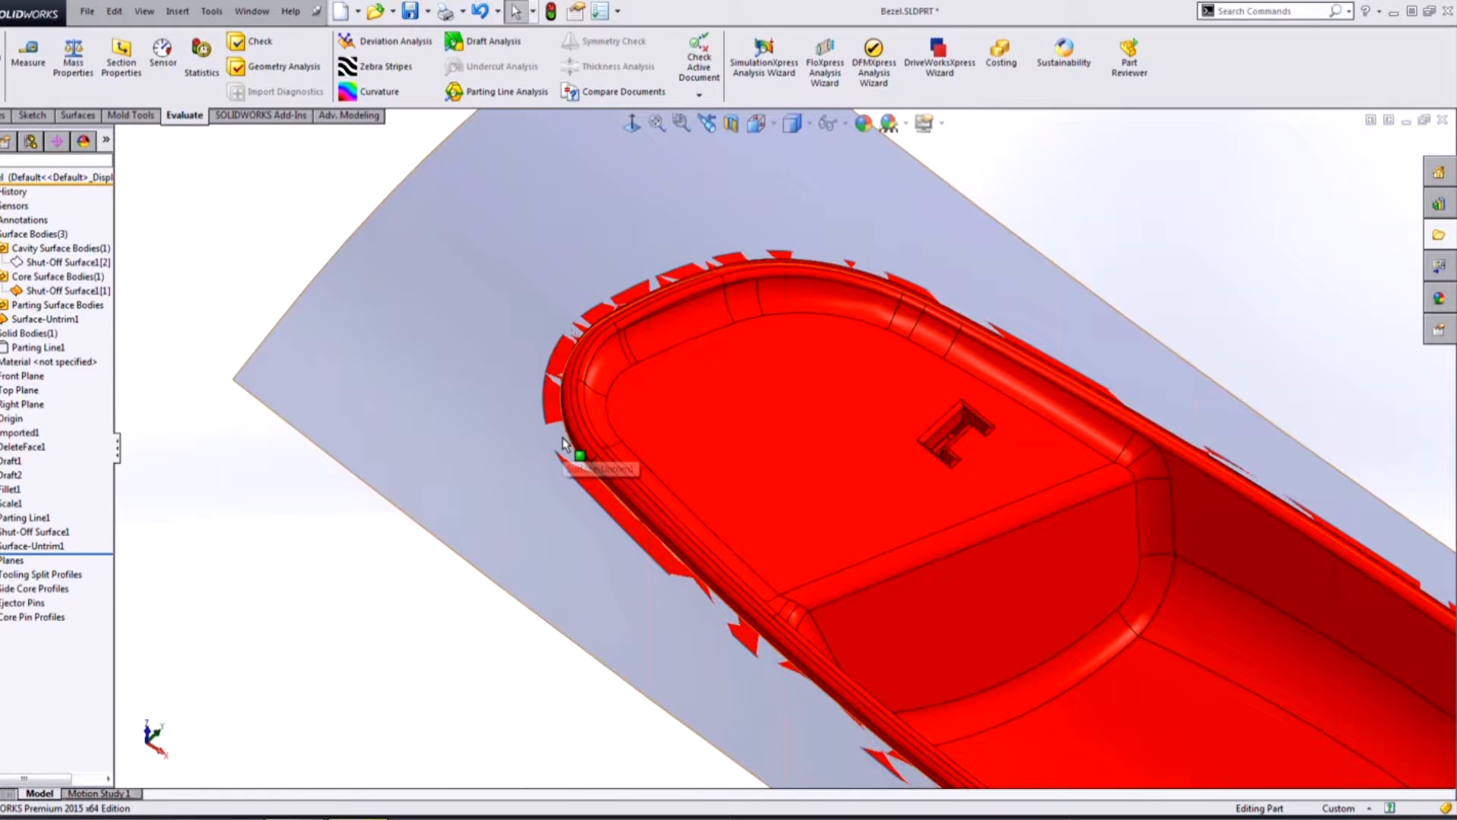
scroll(554, 486, "up", 6)
Trim the untrimmed surface with Parting Line1 as the trim tool, keeping the region outside the parting line
left_click(14, 504)
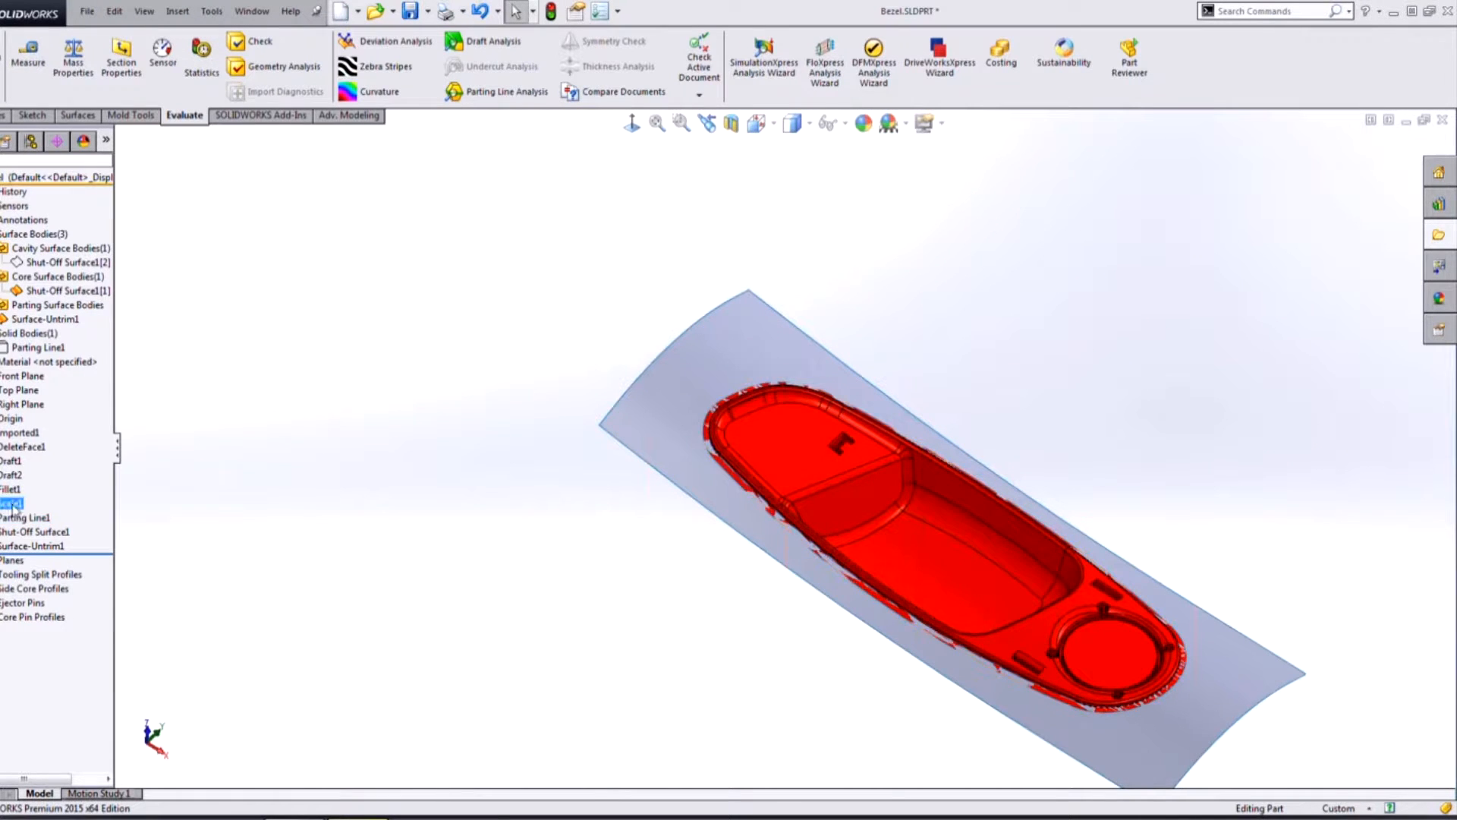
left_click(17, 517)
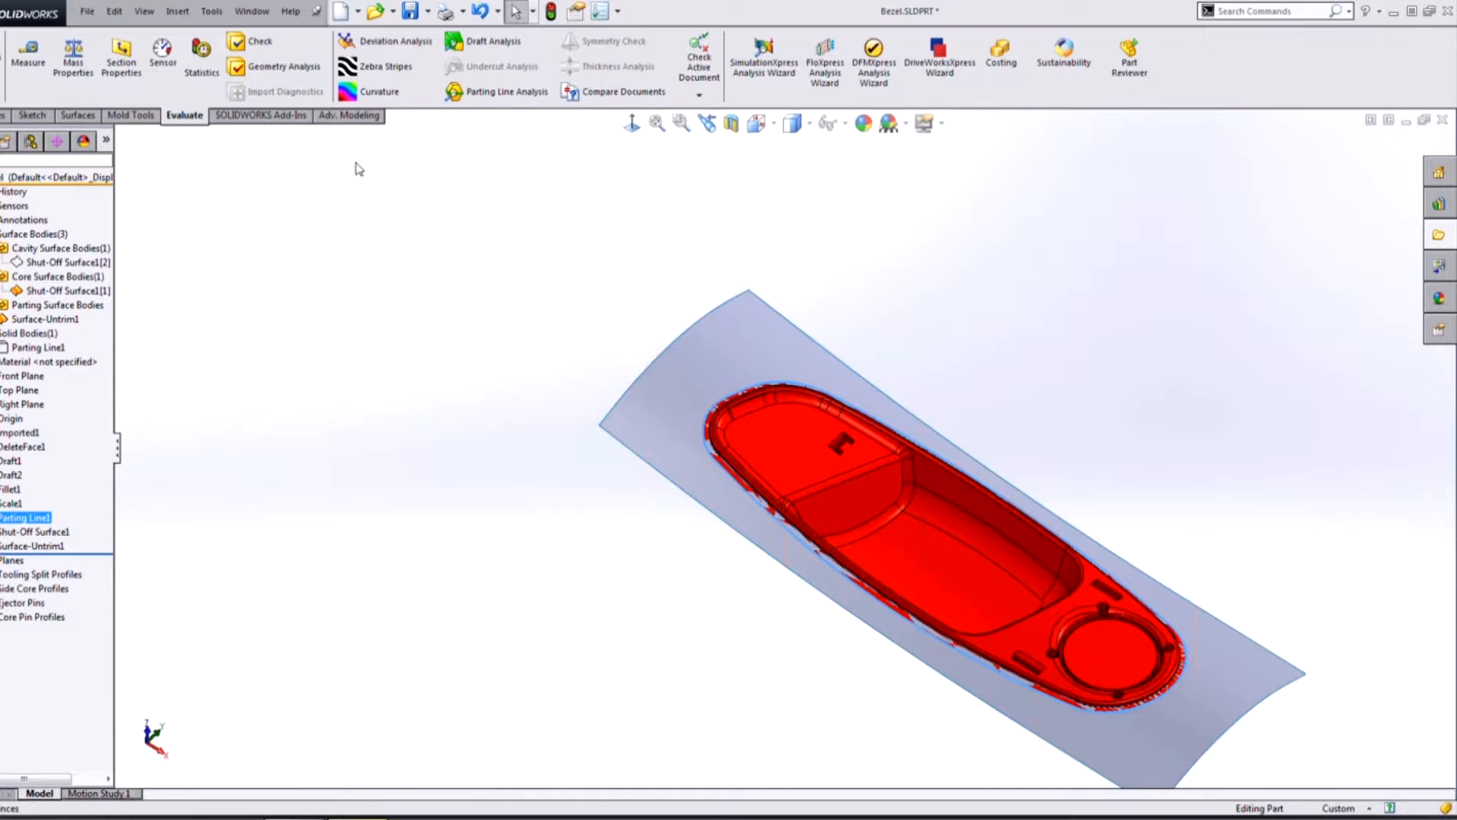
scroll(160, 67, "down", 1)
scroll(160, 68, "up", 3)
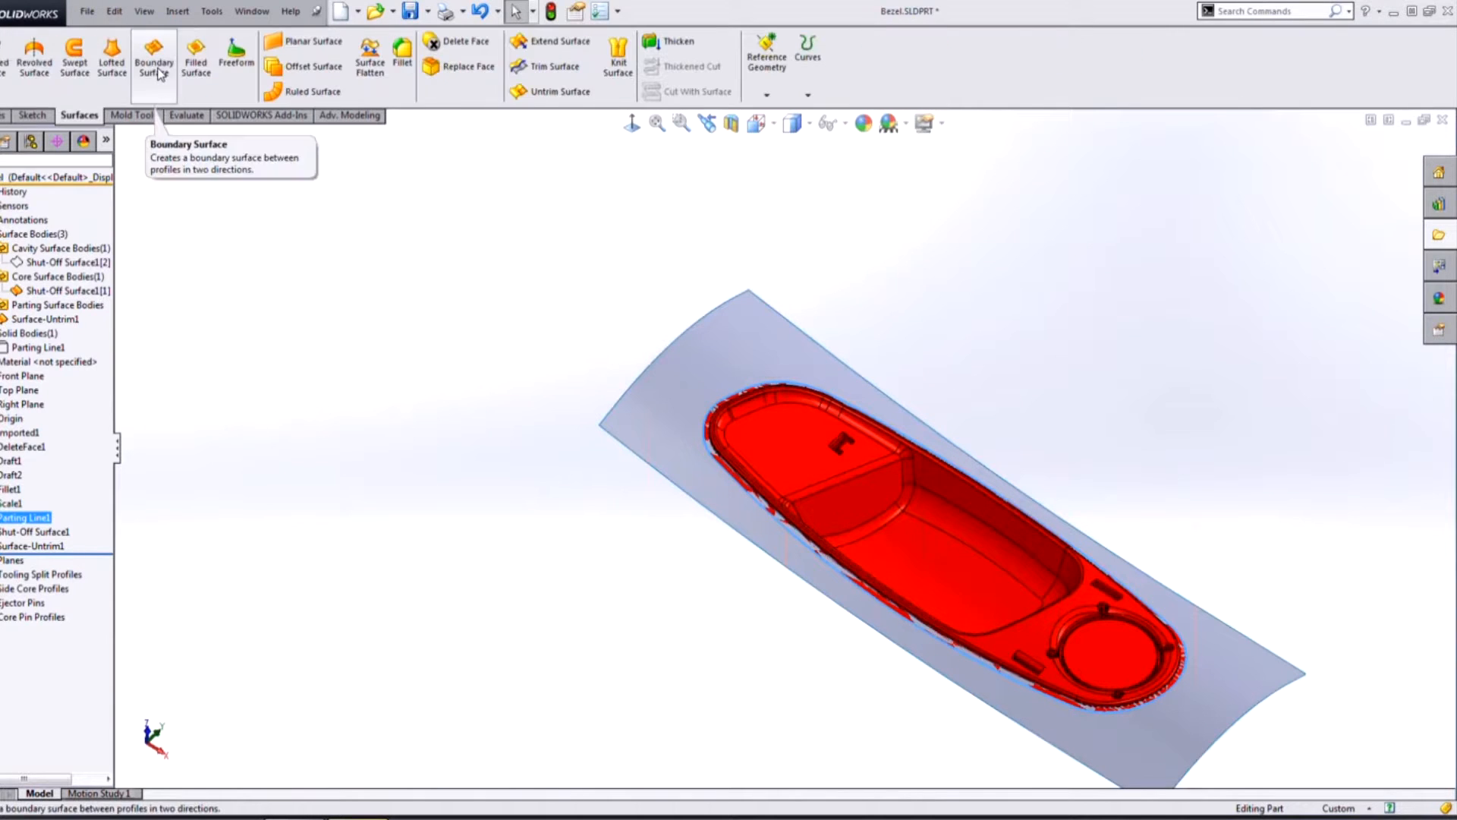
left_click(580, 68)
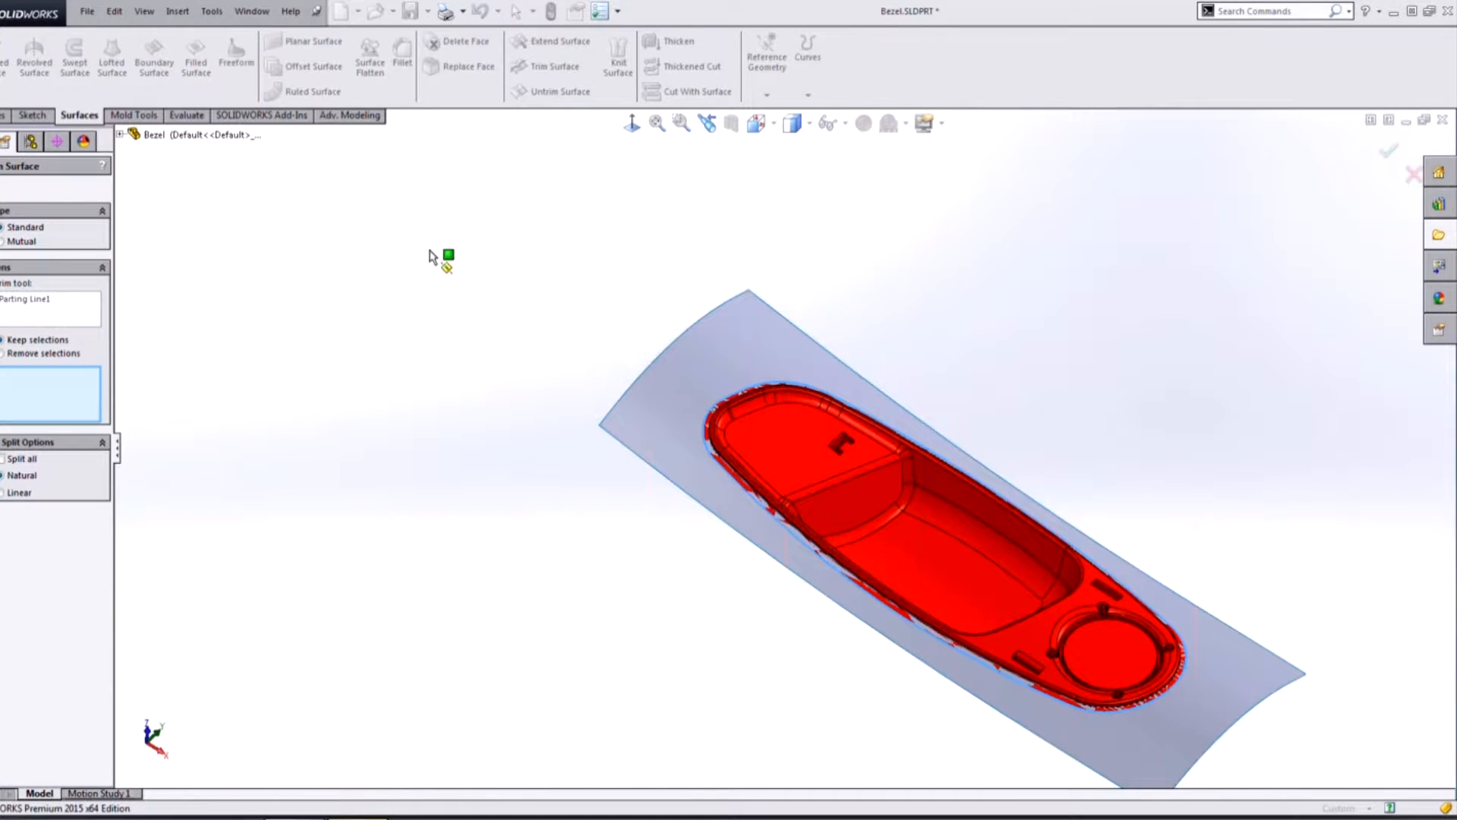
left_click(685, 416)
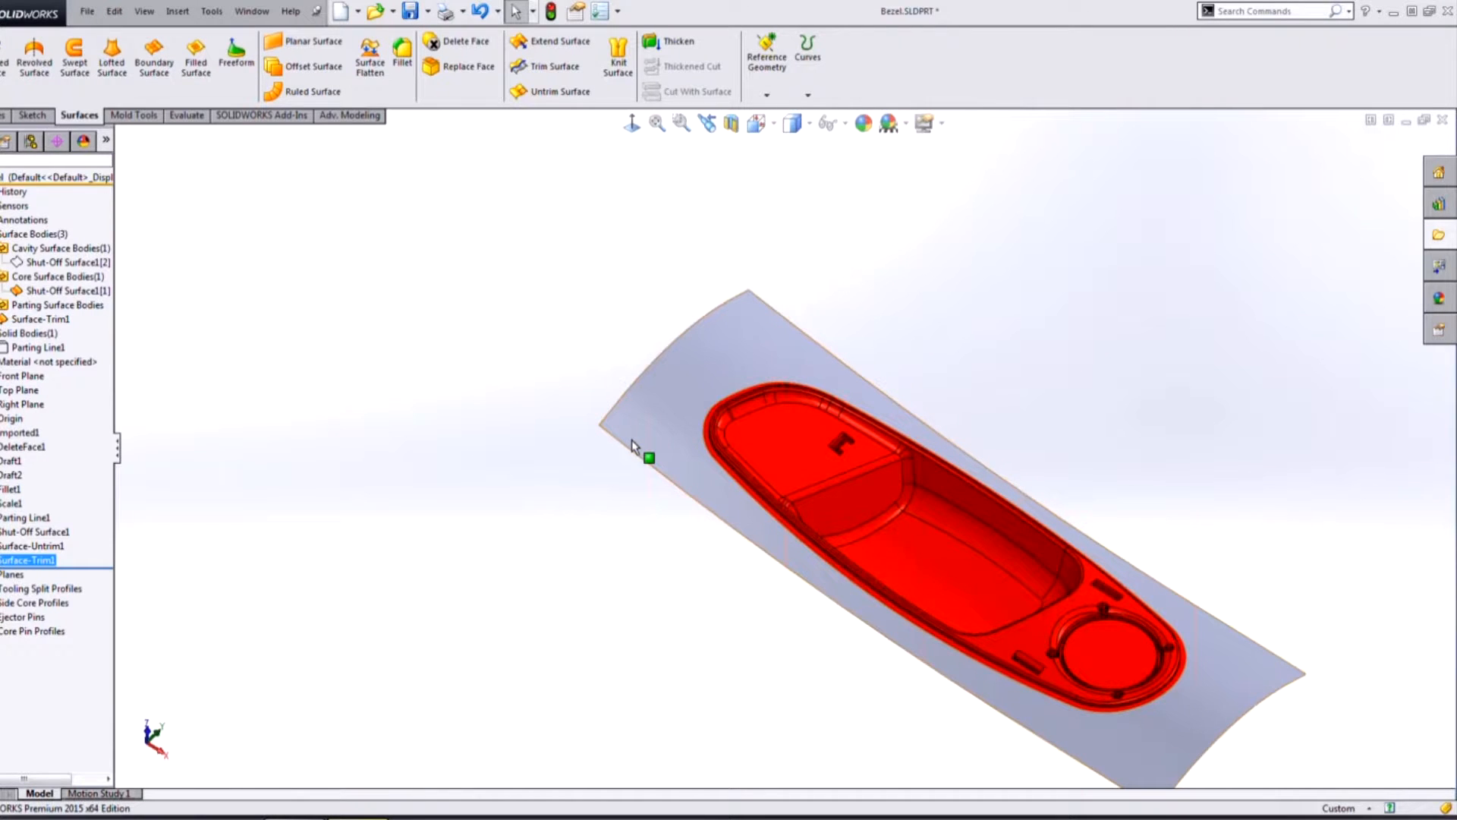
scroll(852, 513, "up", 5)
middle_click_drag(852, 513, 904, 472)
scroll(904, 475, "down", 3)
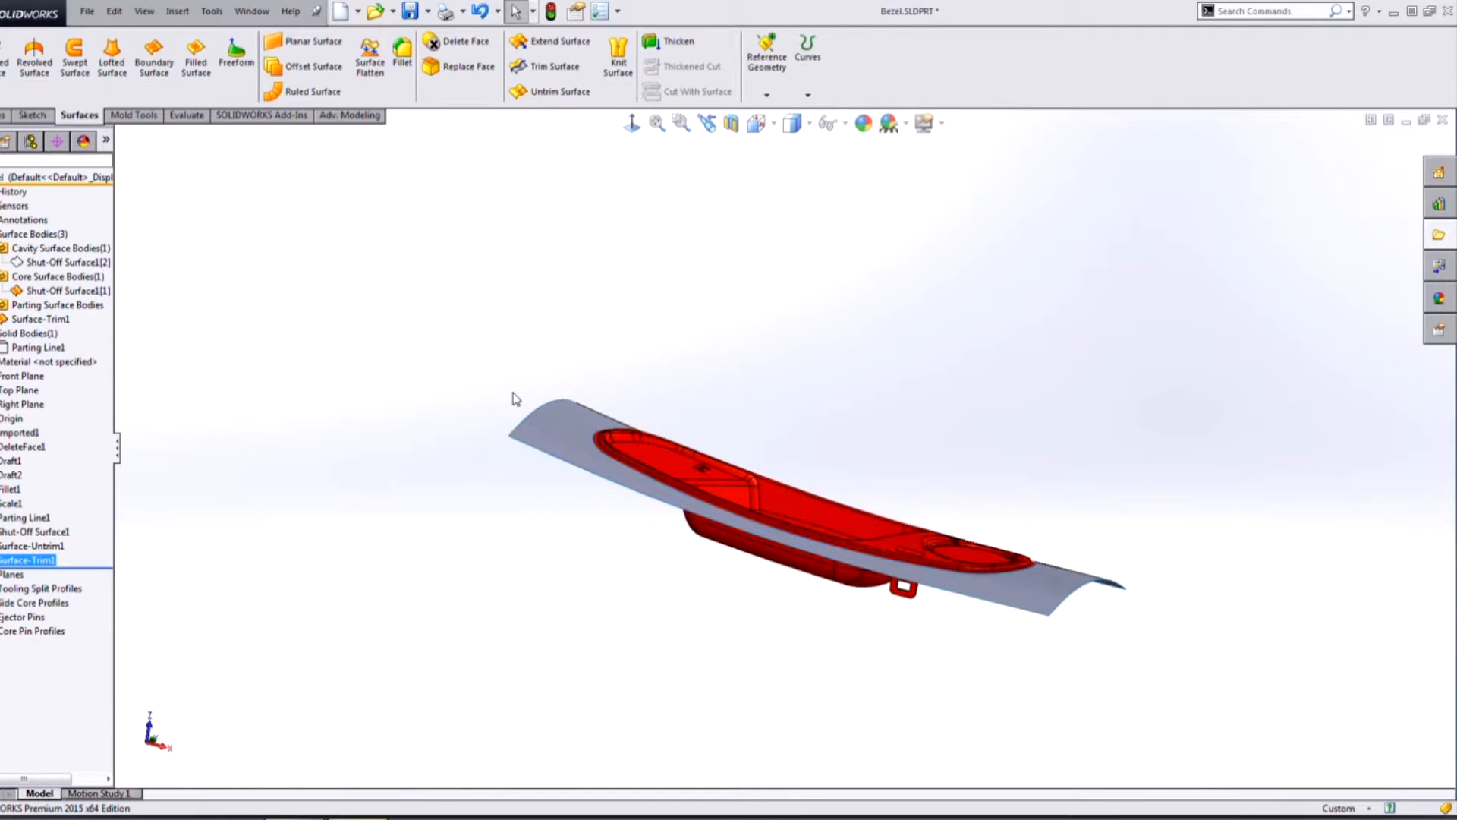
middle_click_drag(511, 397, 878, 647)
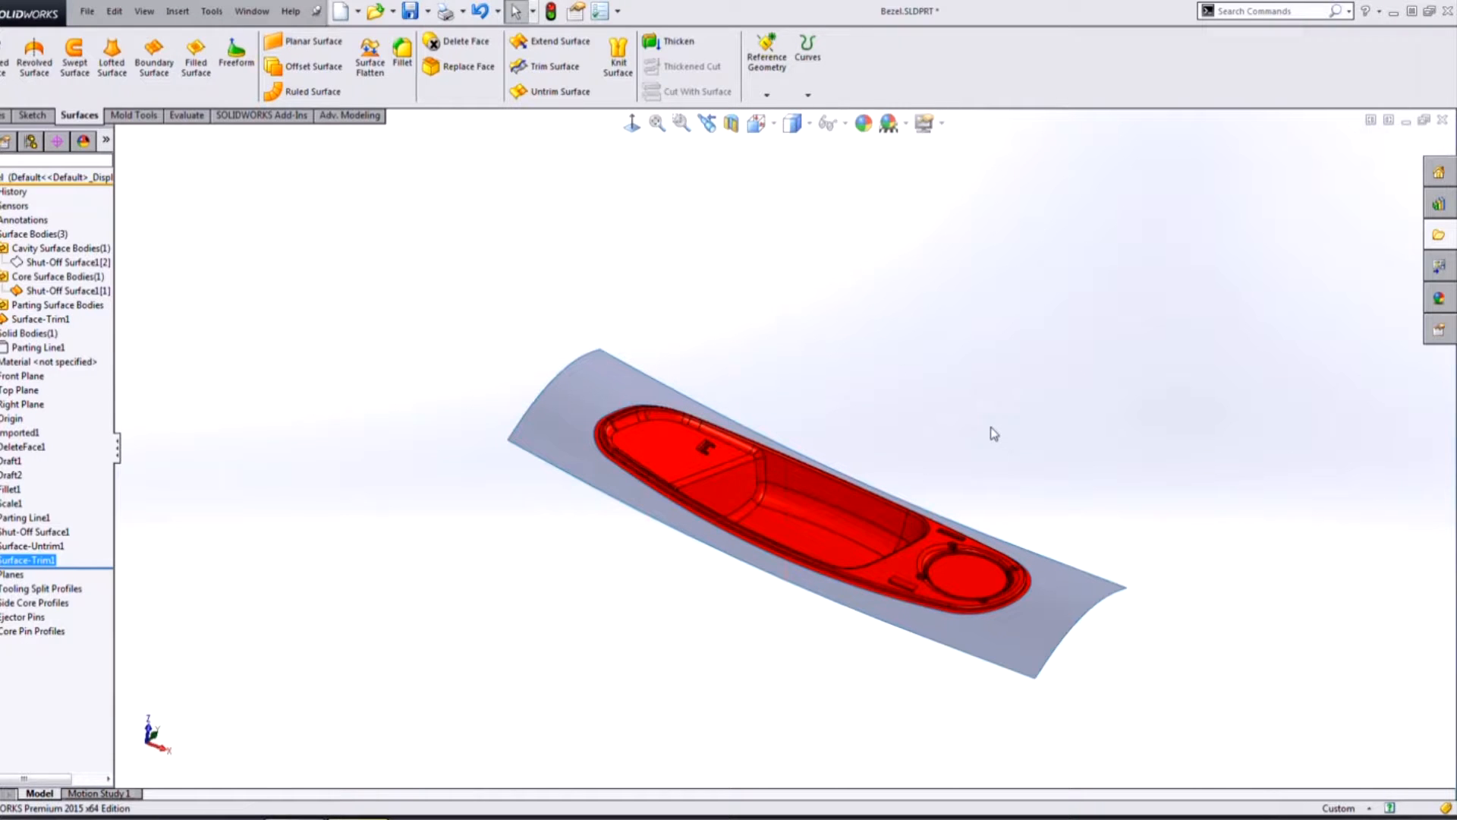
middle_click_drag(976, 417, 956, 443)
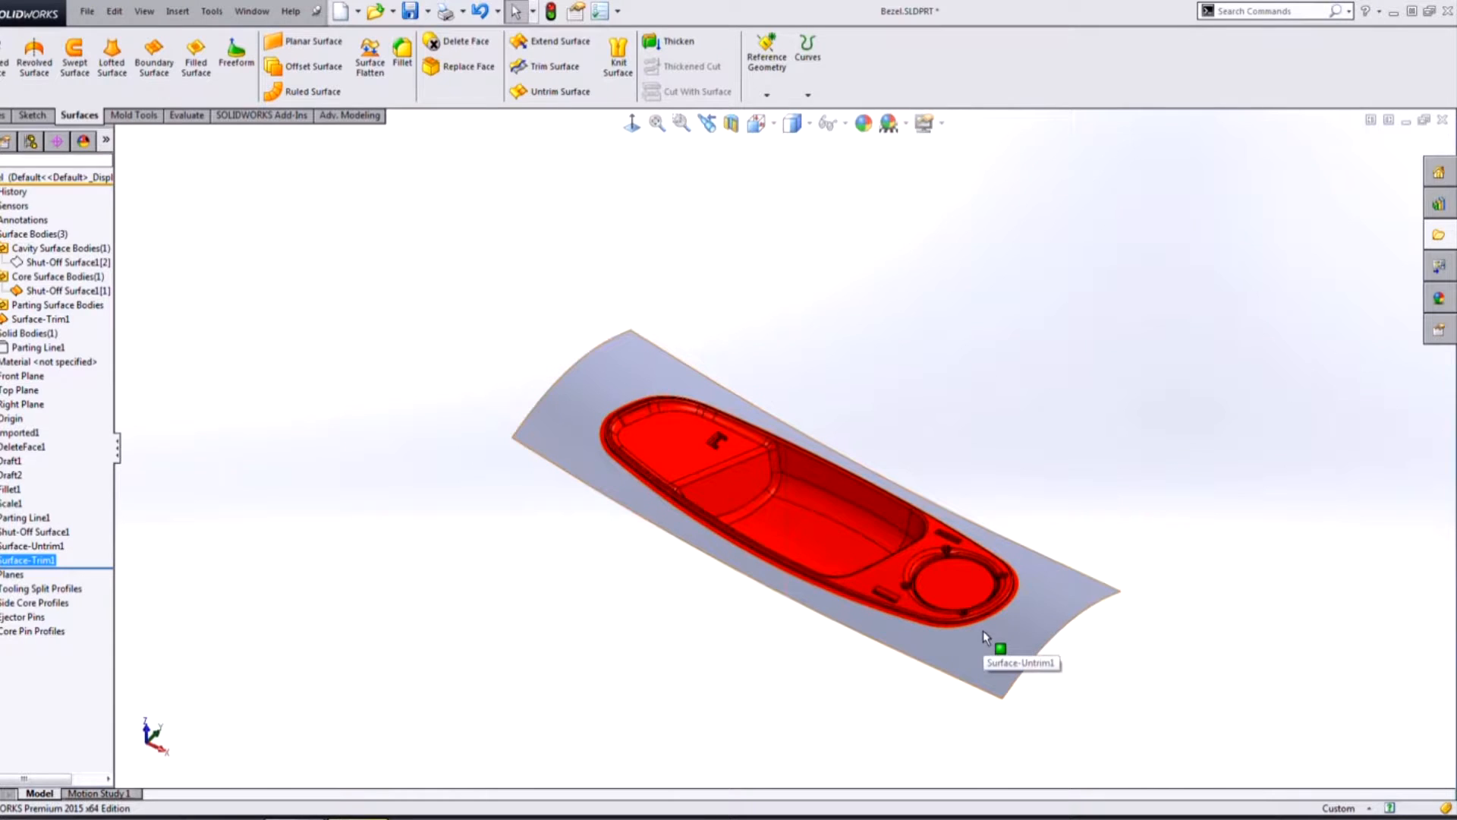
Roll the feature history forward past the Tooling Split Profiles folder and expand it to list its sketches
right_click(89, 573)
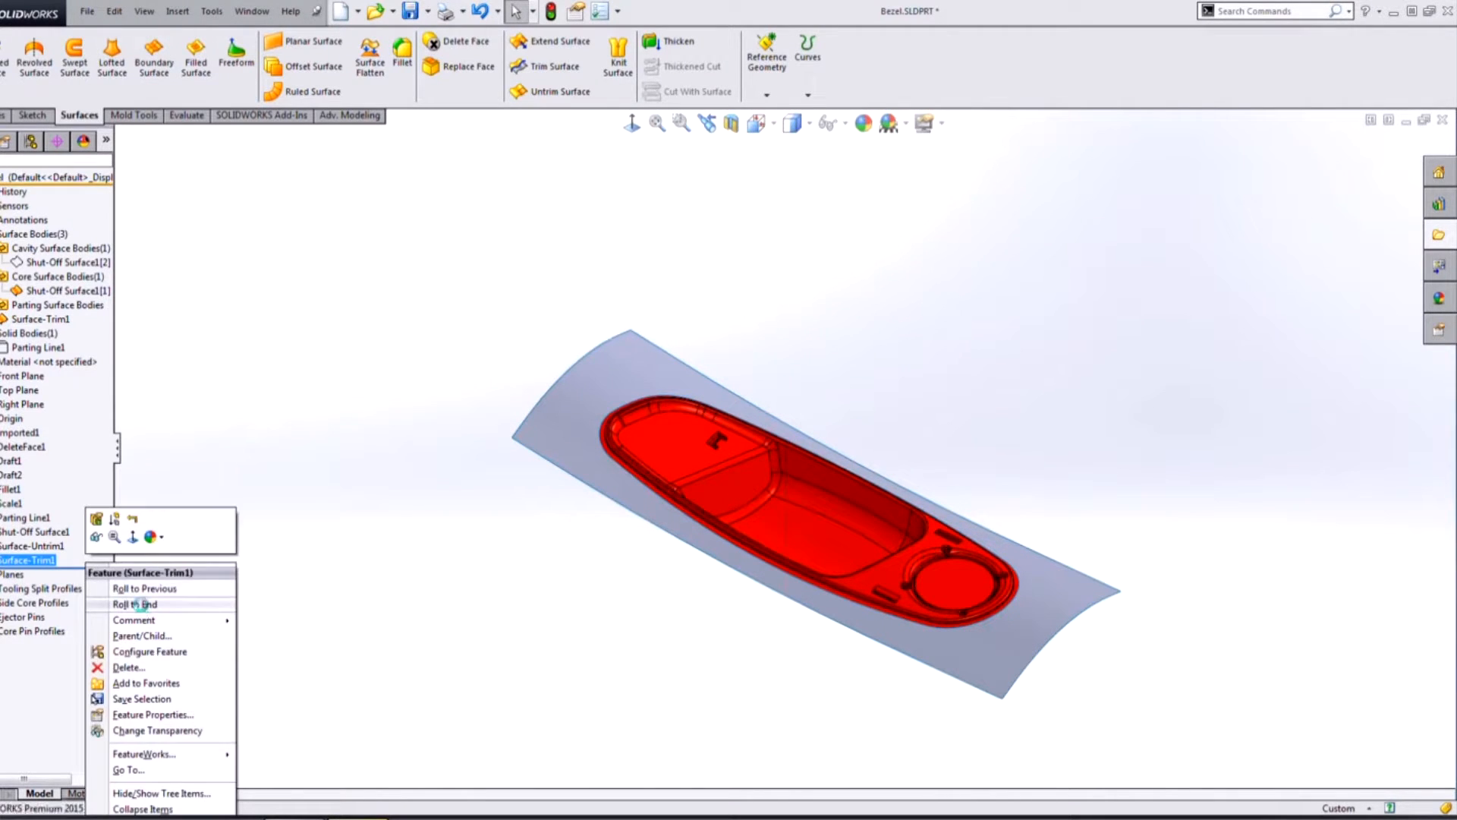
left_click(142, 601)
left_click_drag(97, 640, 99, 598)
left_click(415, 563)
left_click(1, 589)
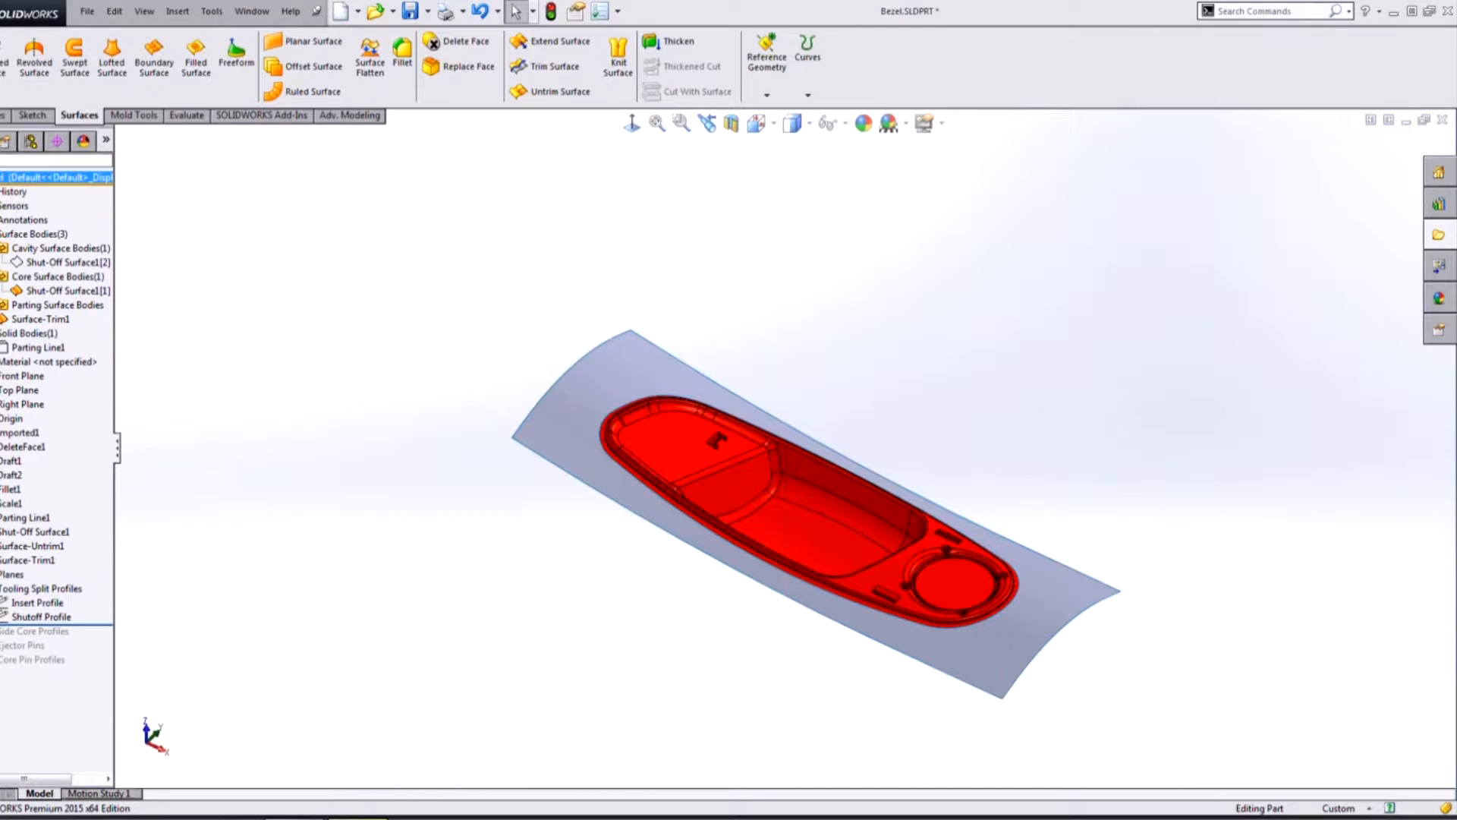
scroll(1000, 562, "down", 2)
middle_click_drag(698, 616, 726, 570)
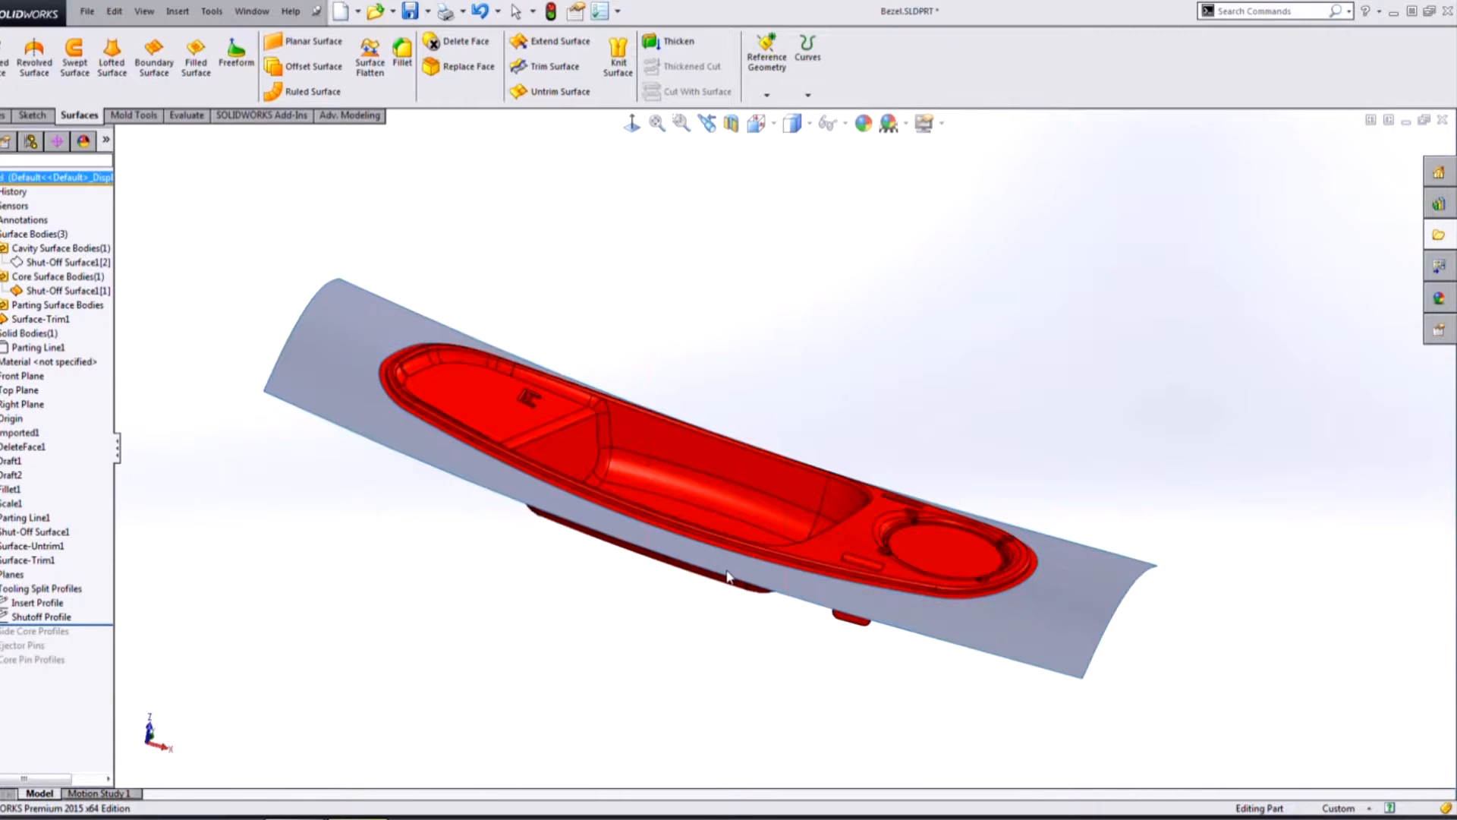
Compare the Shutoff Profile and Insert Profile sketches against the trimmed surface around the bezel
left_click(37, 617)
left_click(37, 618)
mouse_move(342, 480)
middle_mouse_down()
mouse_move(309, 648)
mouse_move(342, 640)
mouse_move(357, 455)
mouse_move(361, 469)
middle_mouse_up()
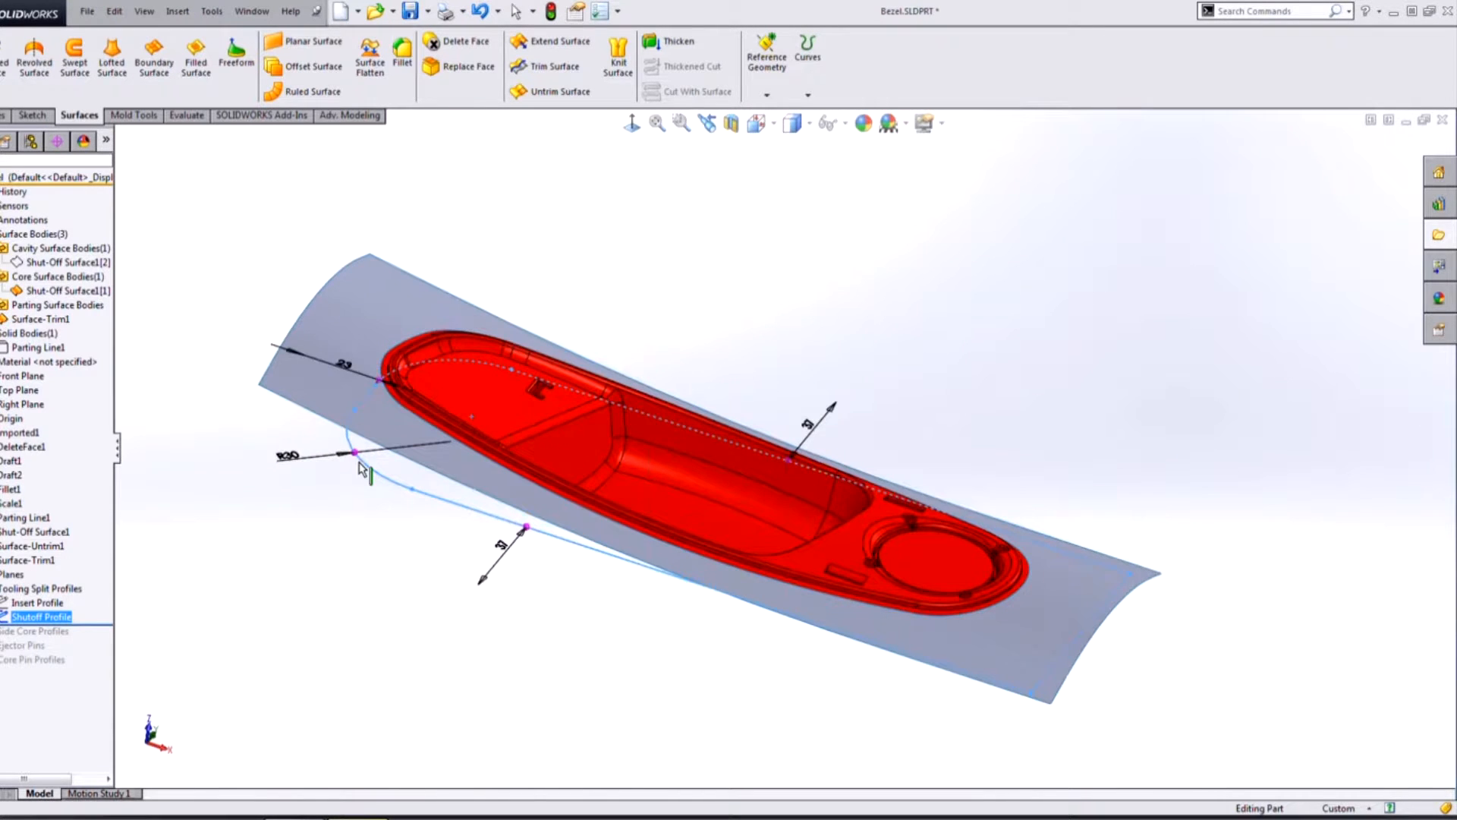
left_click(37, 603)
left_click(48, 631, "ctrl")
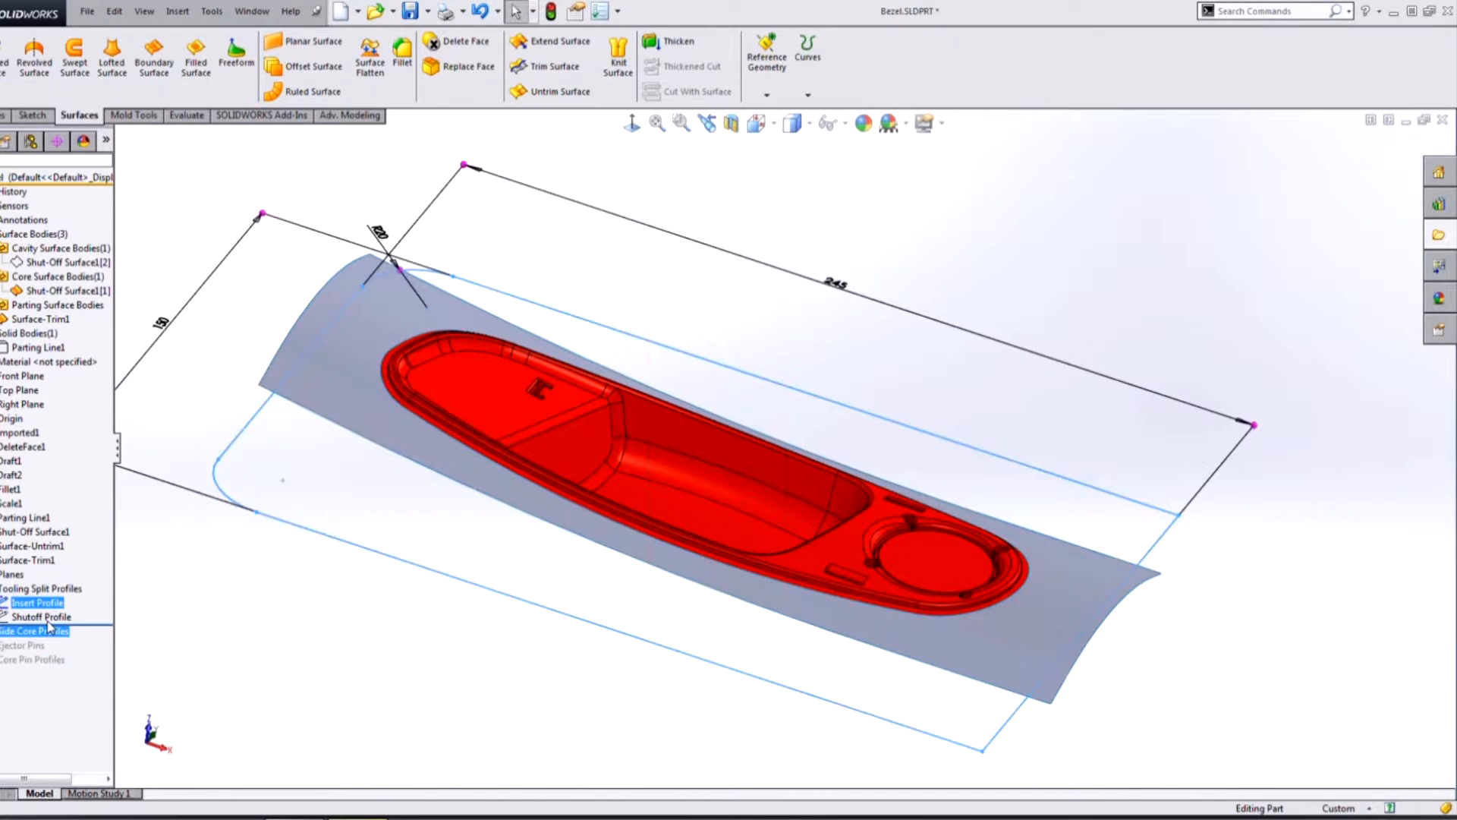
Trim the parting surface with the Shutoff Profile sketch, keeping the region inside the profile around the bezel
left_click(44, 617)
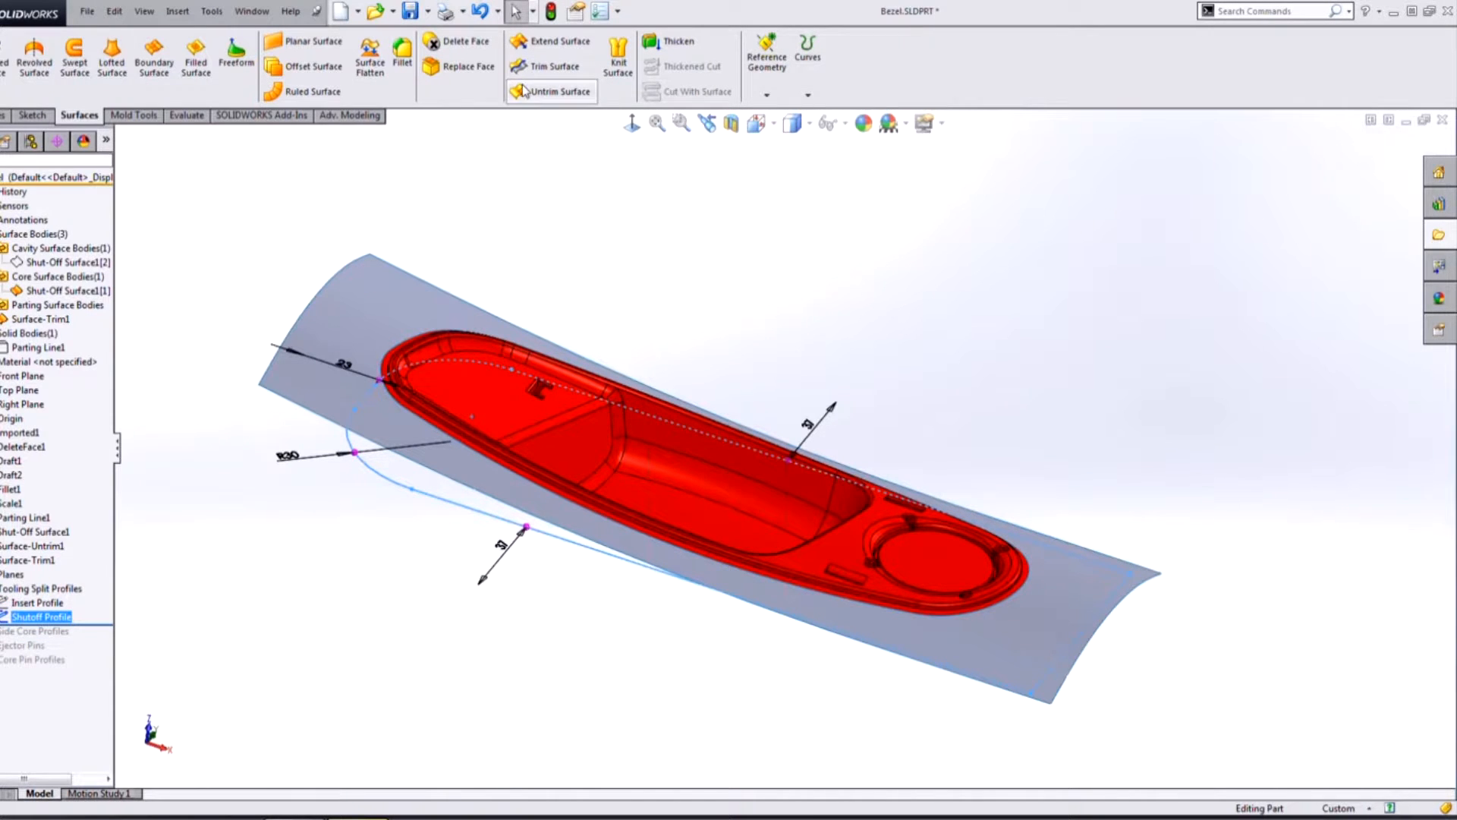
left_click(546, 67)
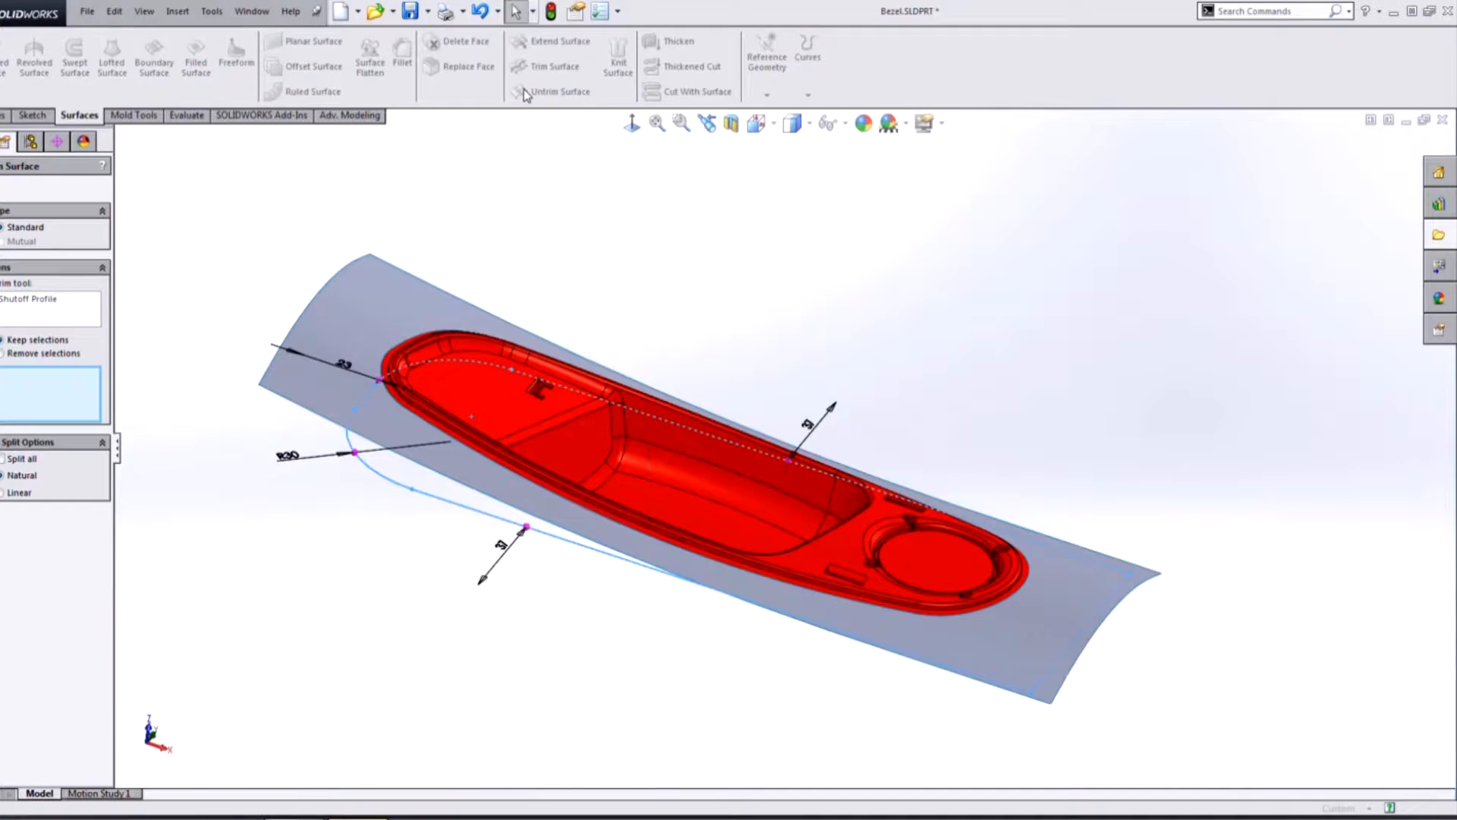
left_click(386, 340)
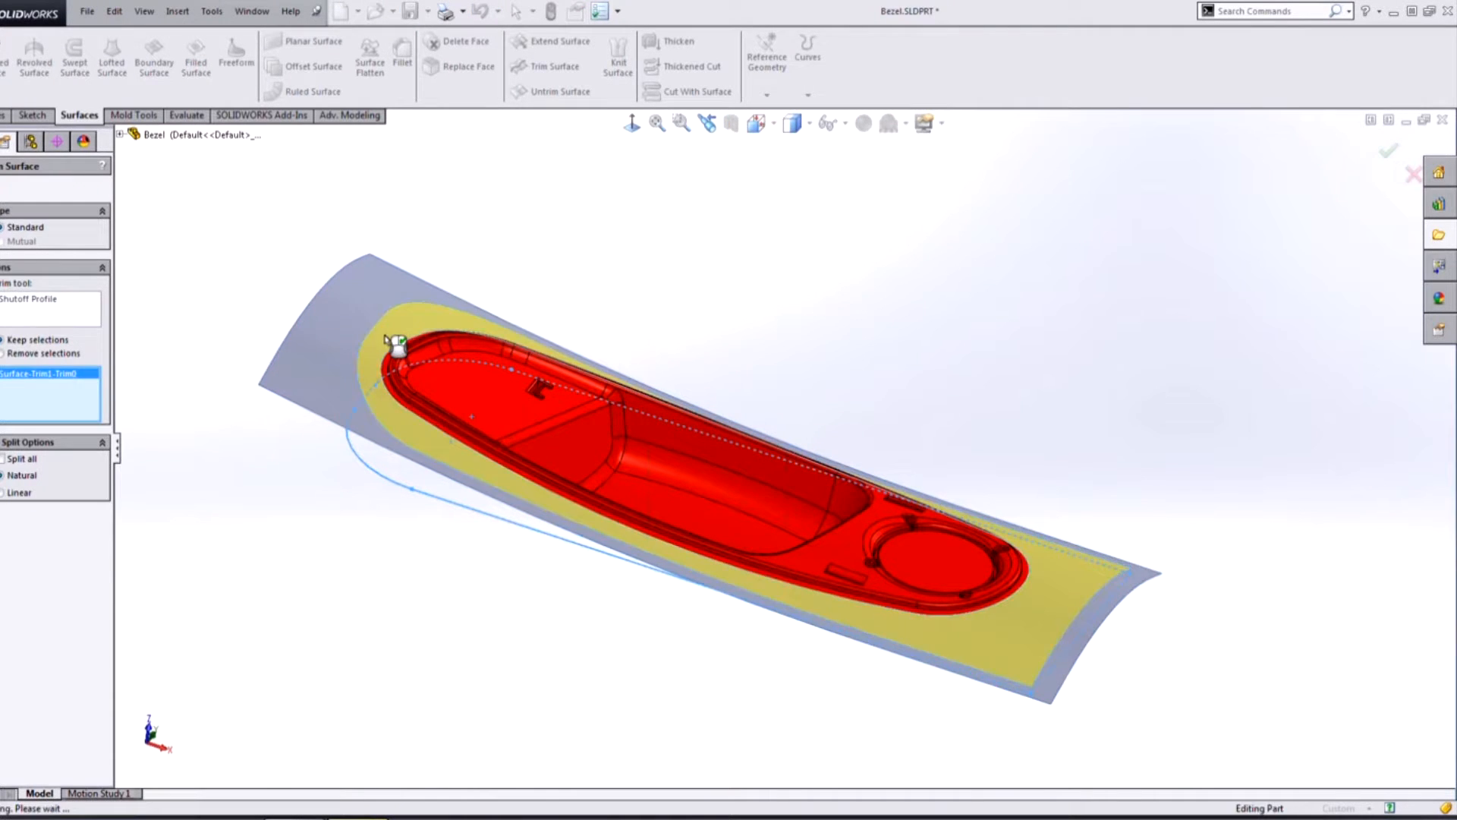
key("Return")
middle_click_drag(858, 304, 873, 351)
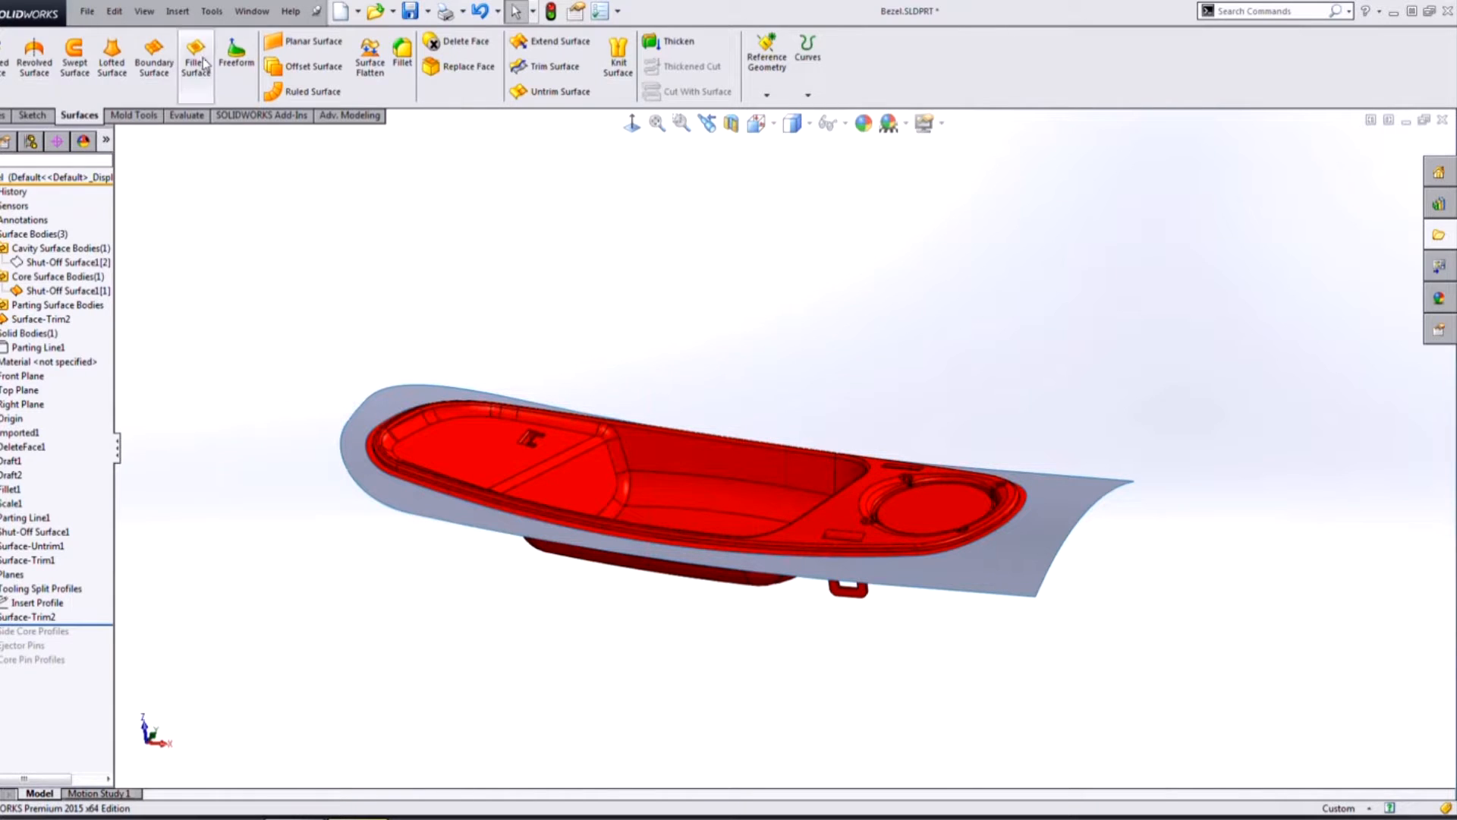
Move the Surface-Trim2 body into the Parting Surface Bodies folder
left_click(137, 115)
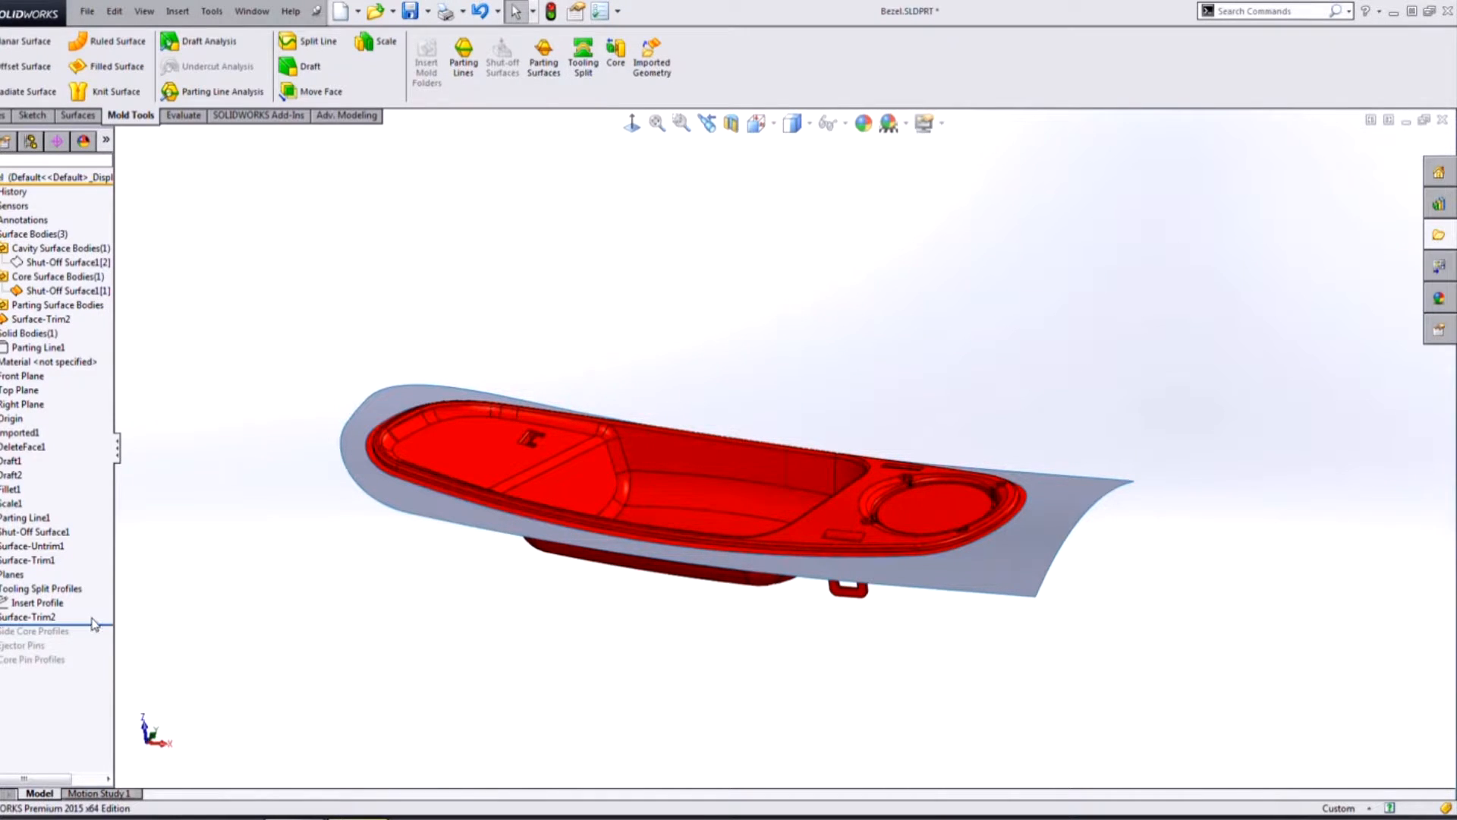
left_click(40, 322)
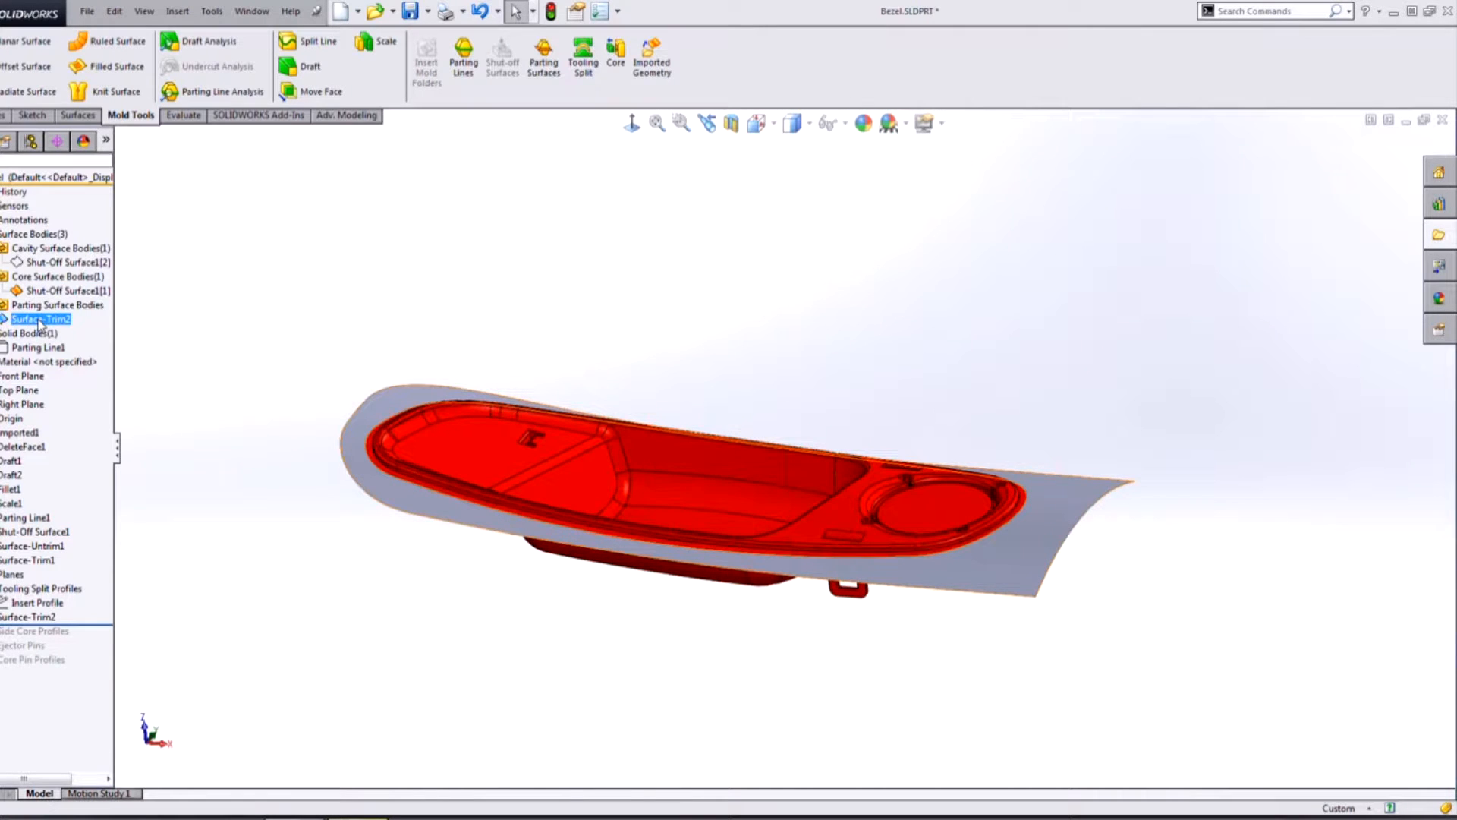
middle_click_drag(407, 351, 408, 390)
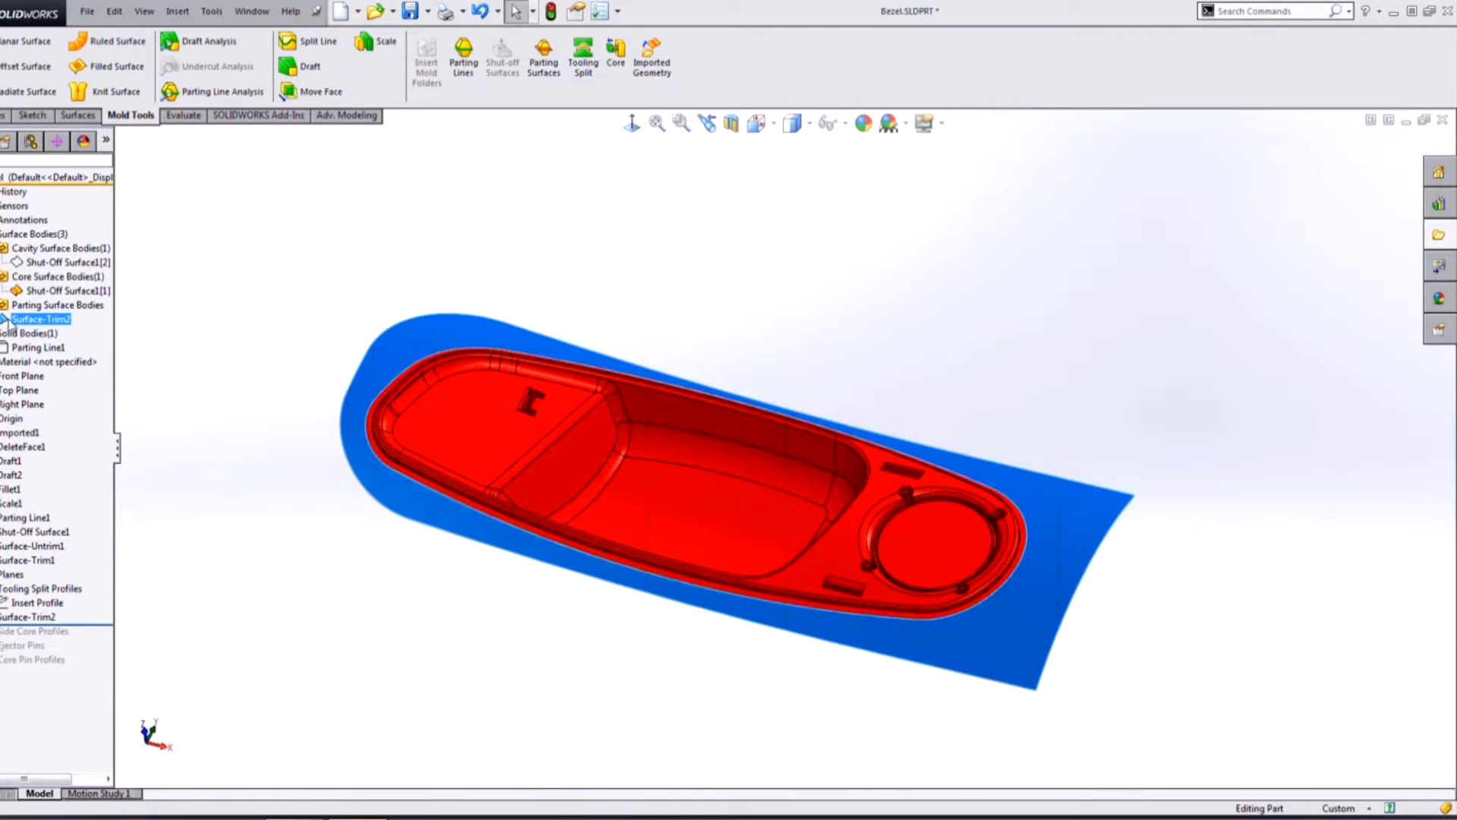
left_click(21, 306, "ctrl")
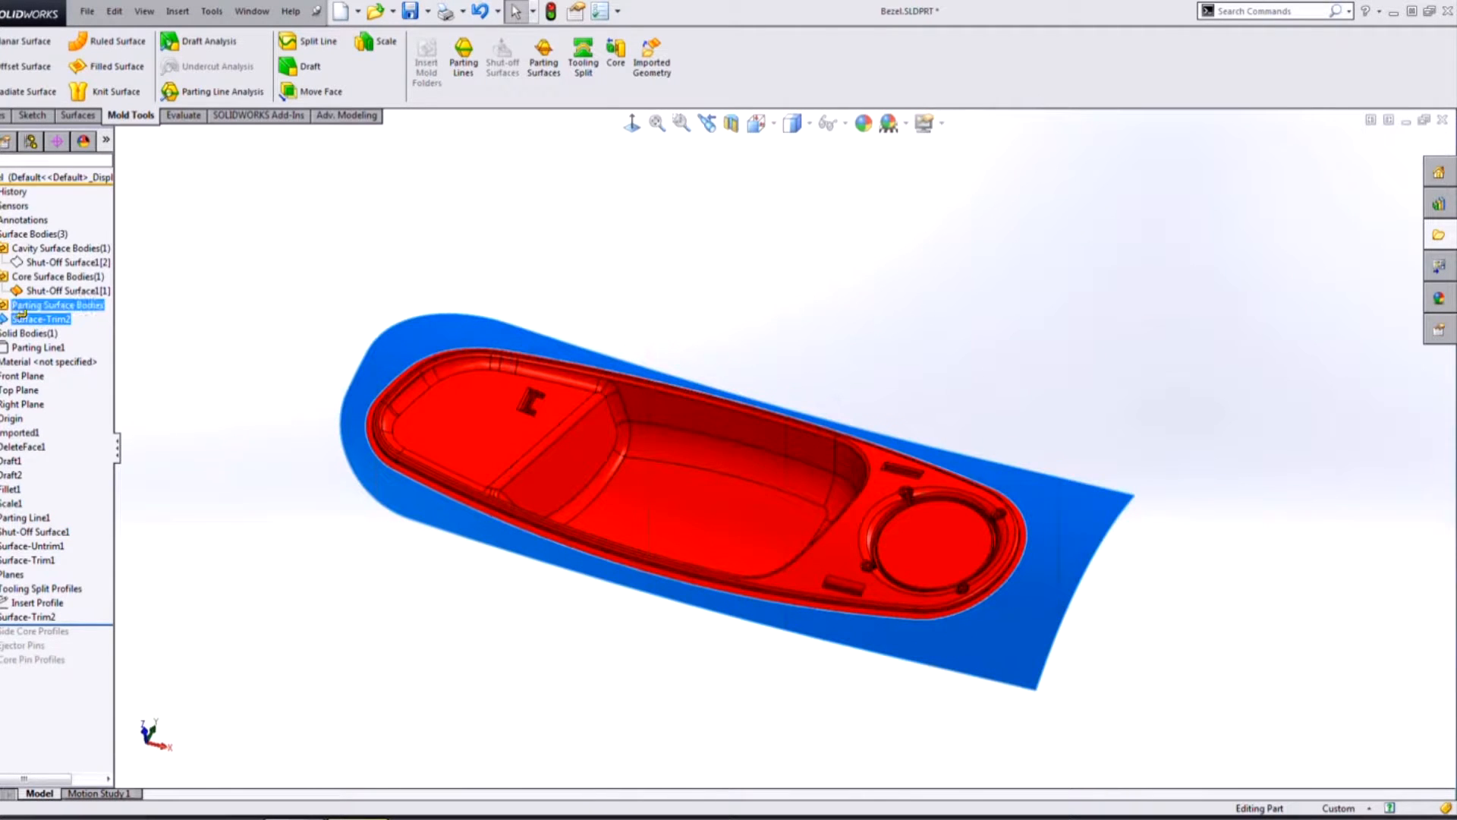
left_click(202, 303)
Show the hidden cavity surface body, Shut-Off Surface1[2], together with the core and parting surfaces
left_click(58, 247)
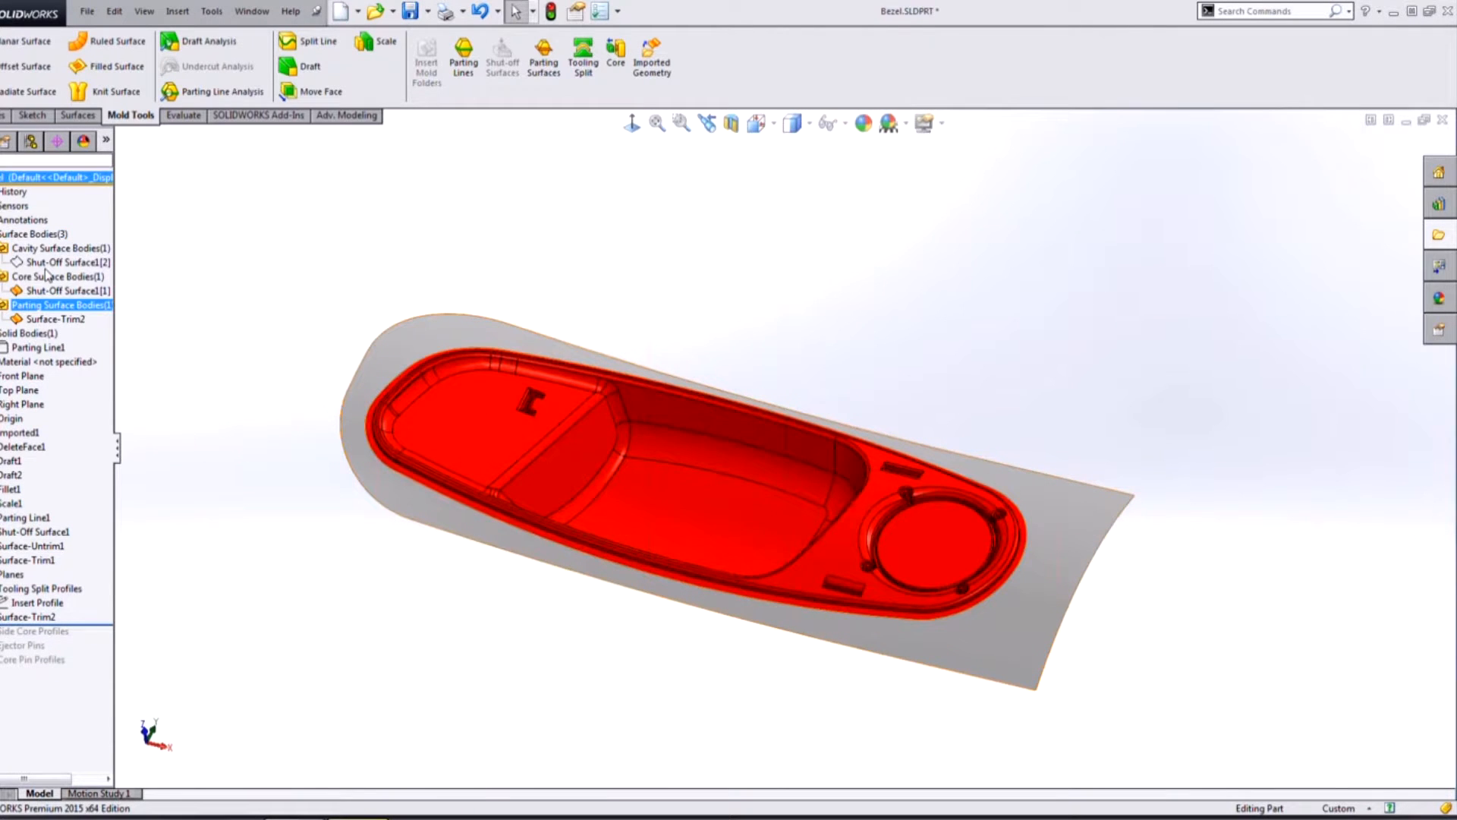
left_click(47, 263)
left_click(45, 246)
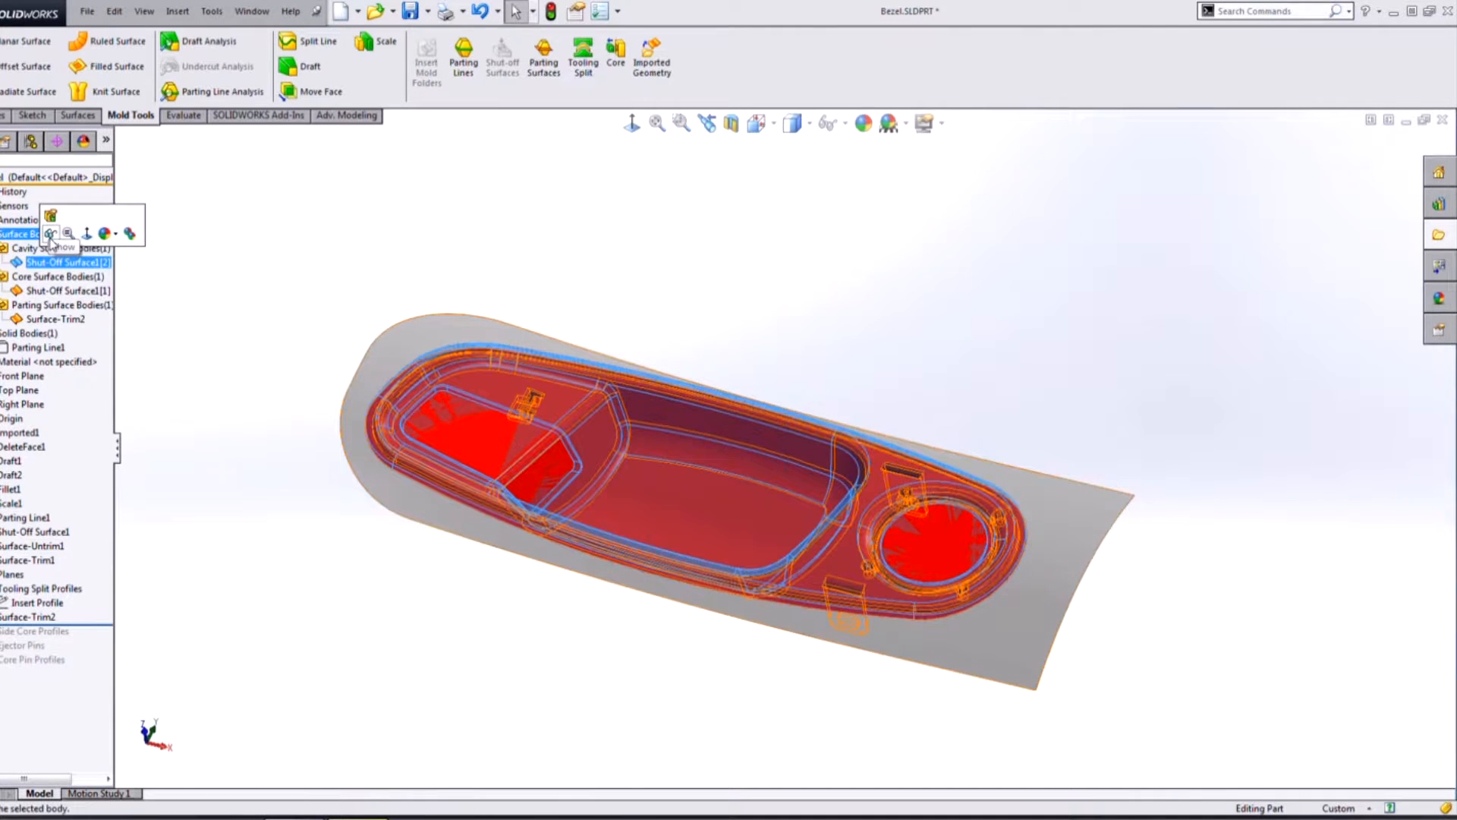
left_click(411, 284)
middle_click_drag(764, 465, 727, 505)
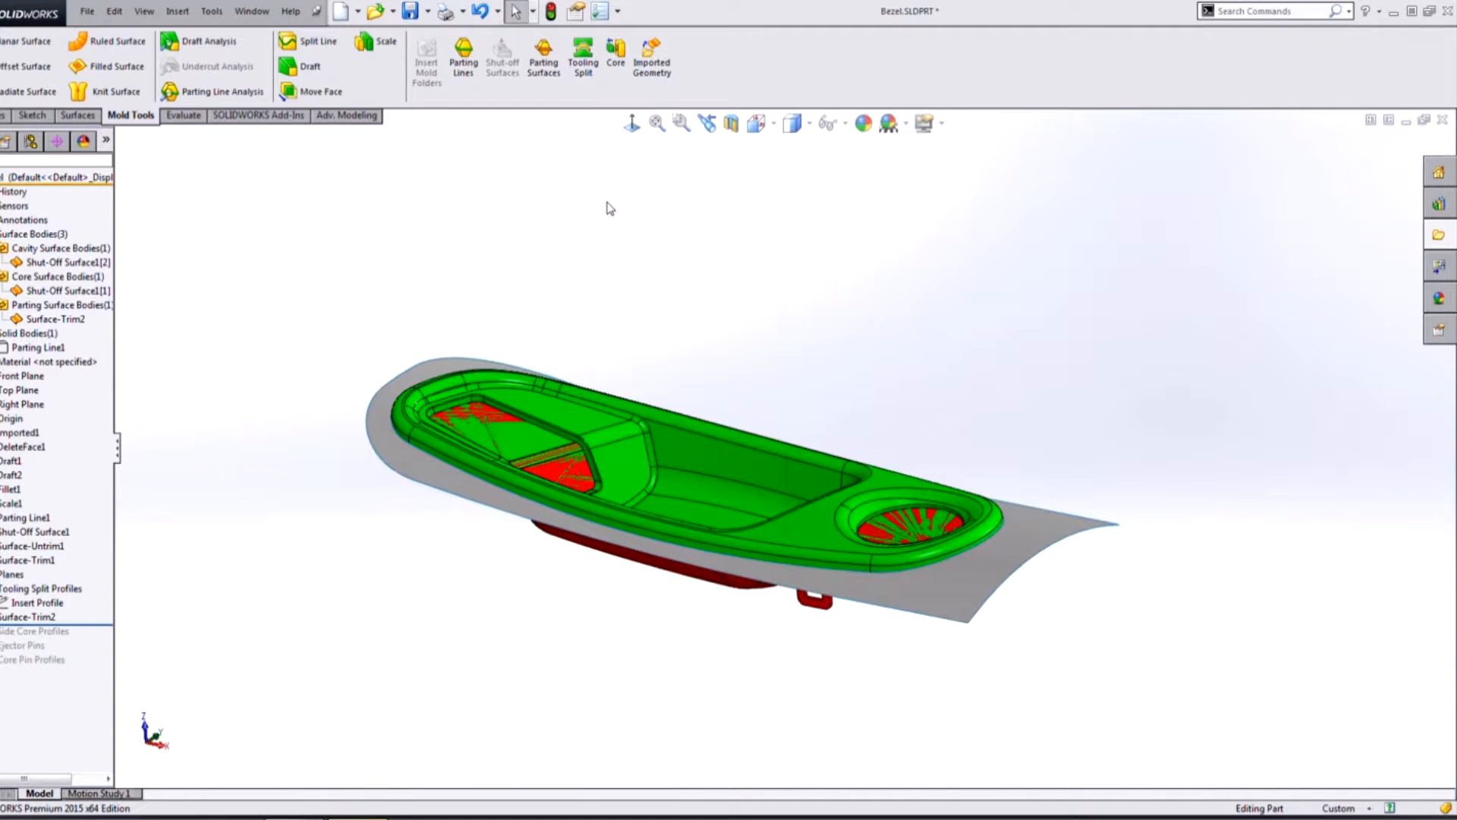
Start a tooling split from the Insert Profile sketch, with 40 mm and 30 mm block depths and the core, cavity and parting surfaces
left_click(583, 55)
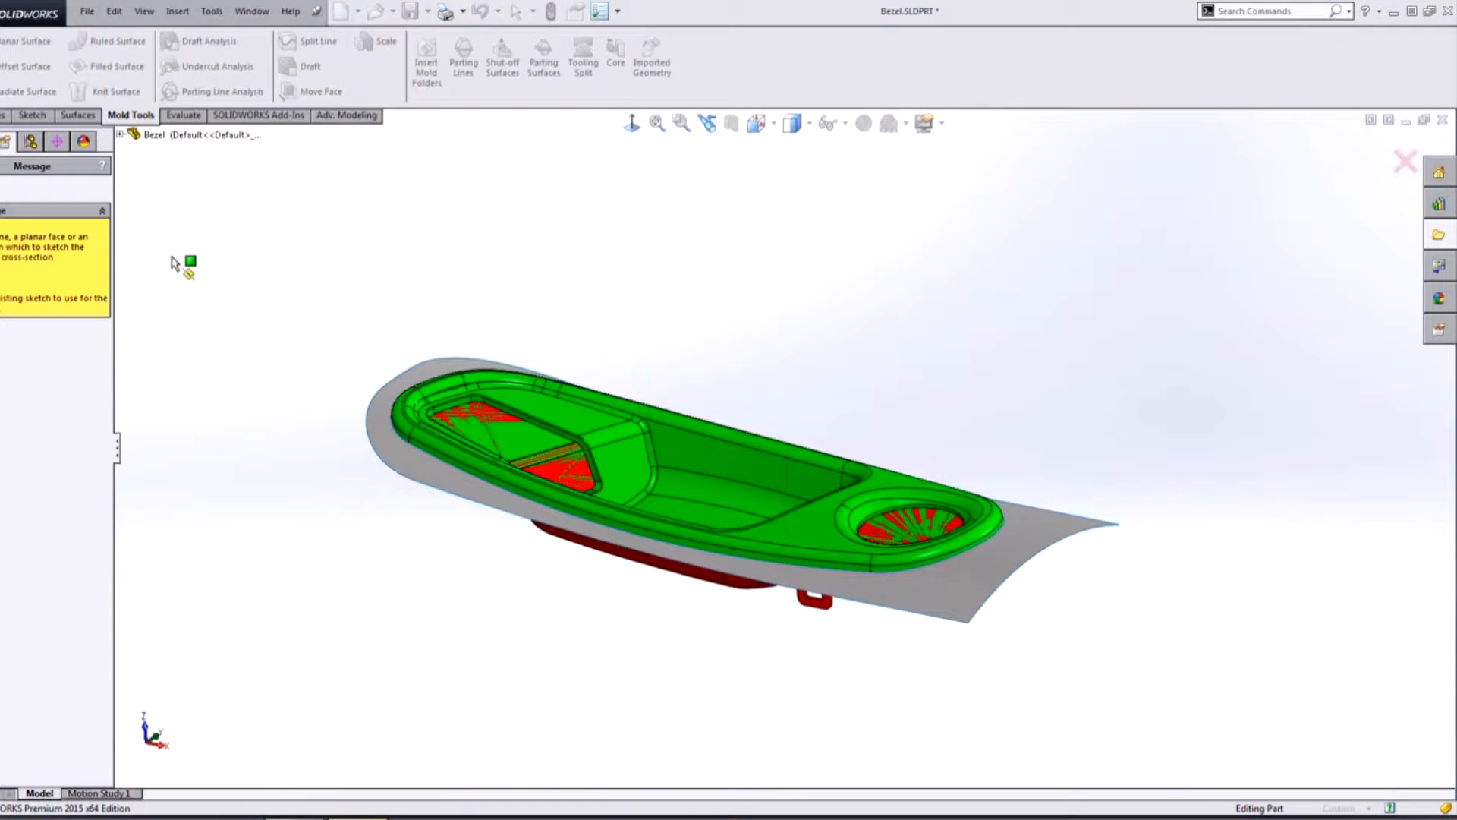
key("Escape")
left_click(32, 603)
middle_click_drag(450, 303, 442, 459)
middle_click_drag(744, 589, 758, 433)
left_click(583, 57)
middle_click_drag(705, 341, 670, 589)
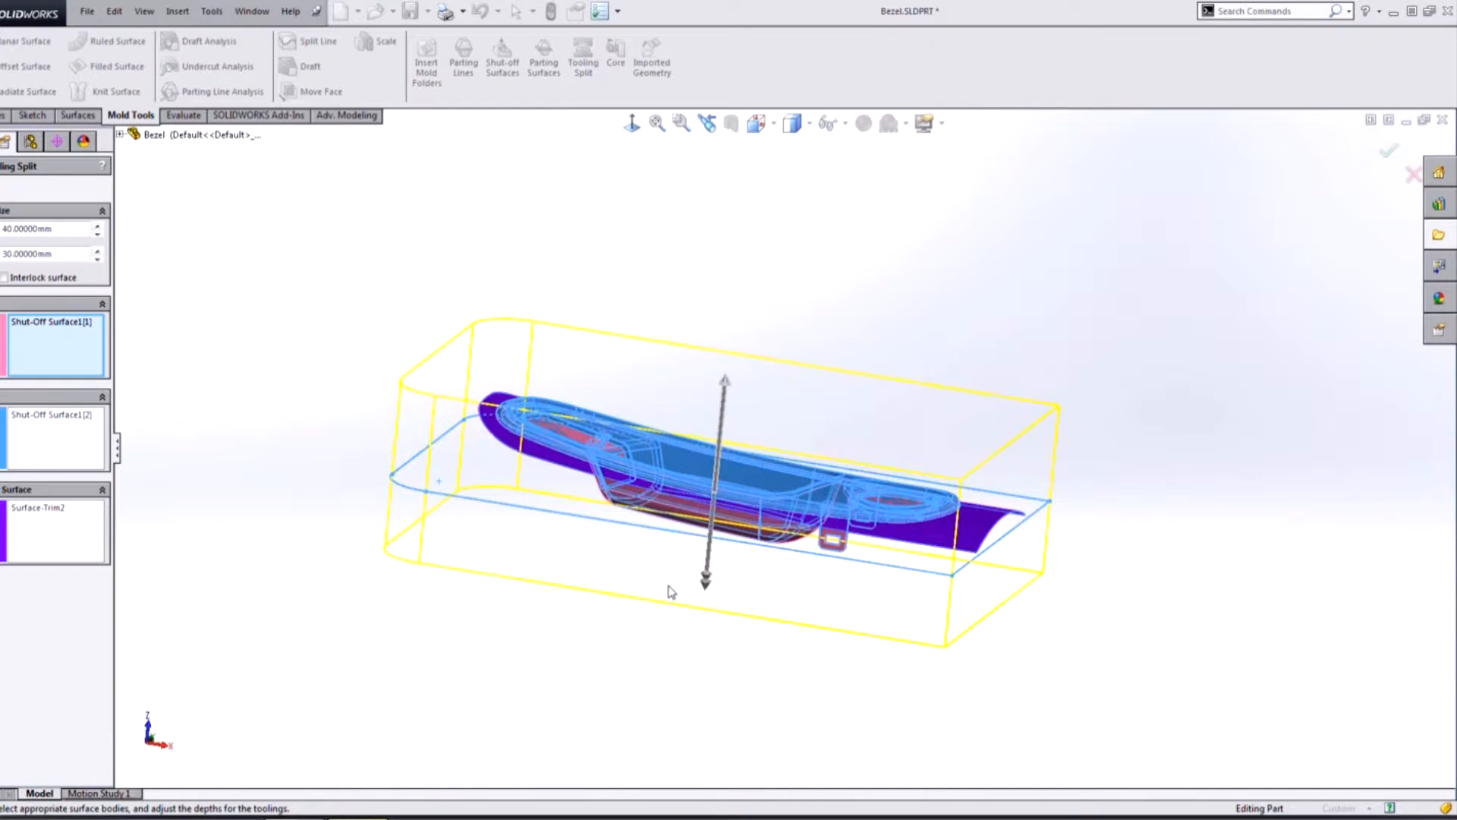
middle_click_drag(651, 637, 650, 605)
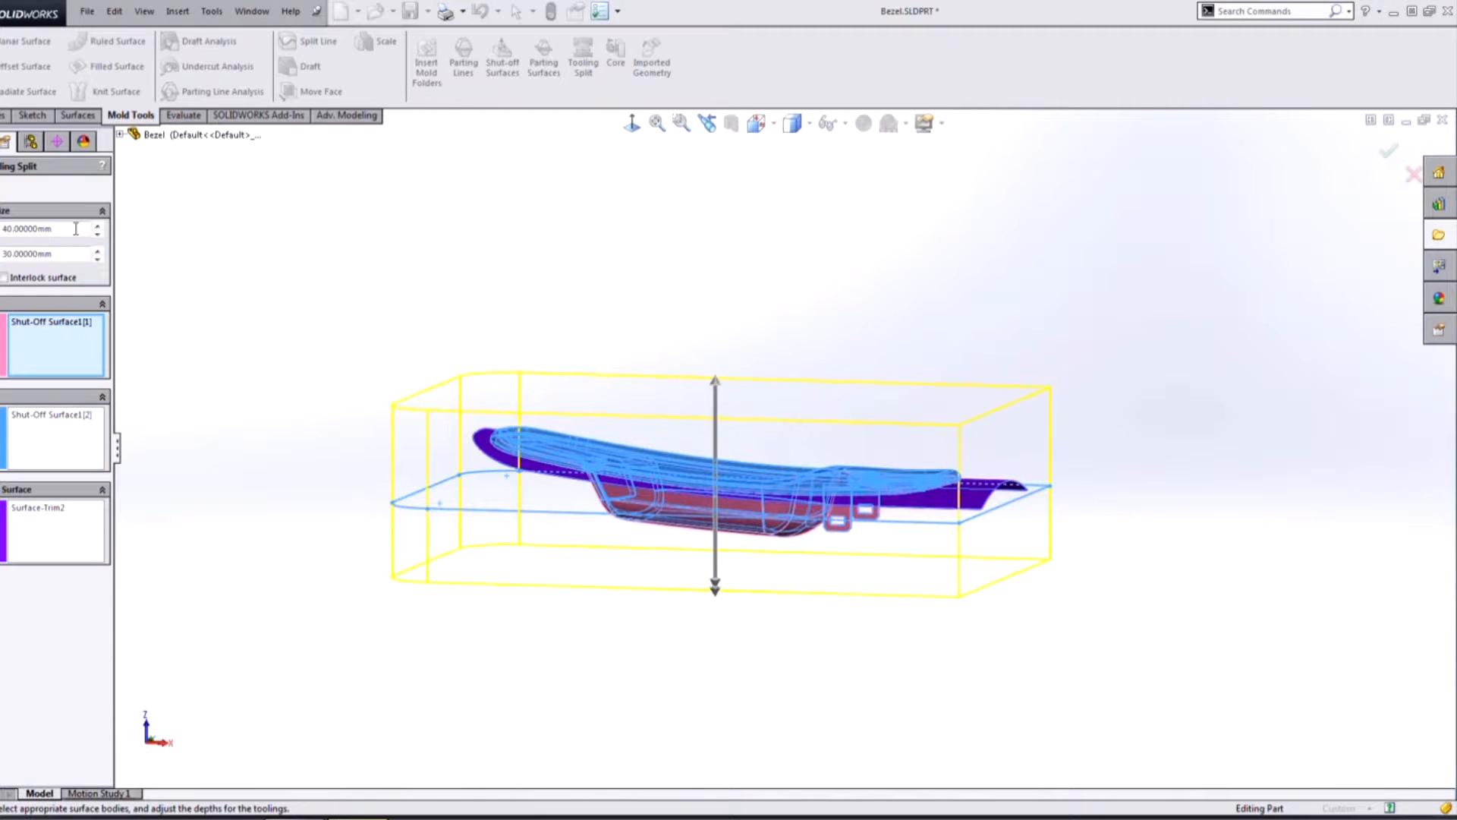
middle_click_drag(418, 496, 1012, 579)
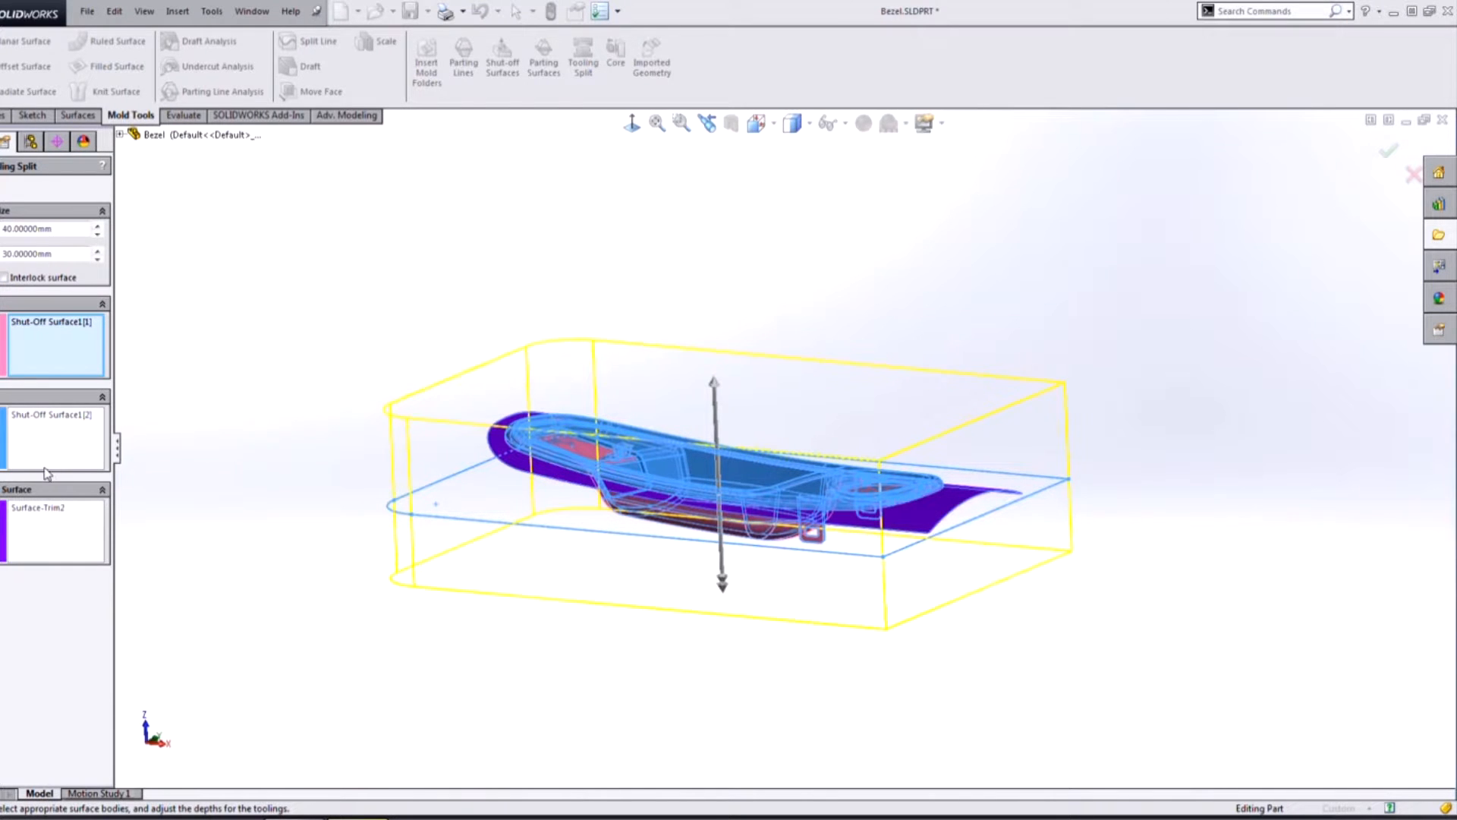
Add an interlock surface with 3° draft and complete the tooling split into two mold blocks
left_click(5, 278)
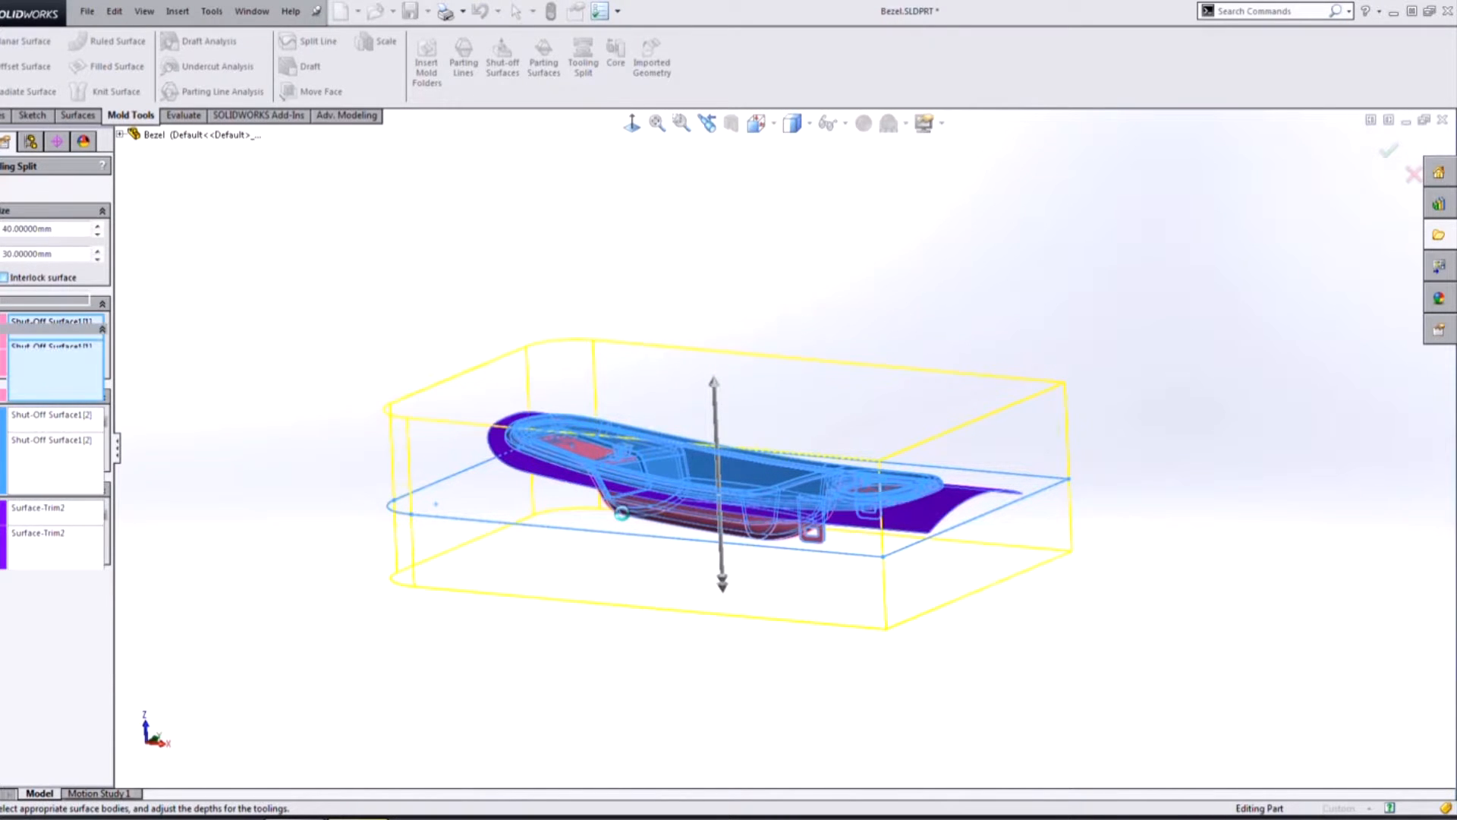
scroll(562, 494, "down", 5)
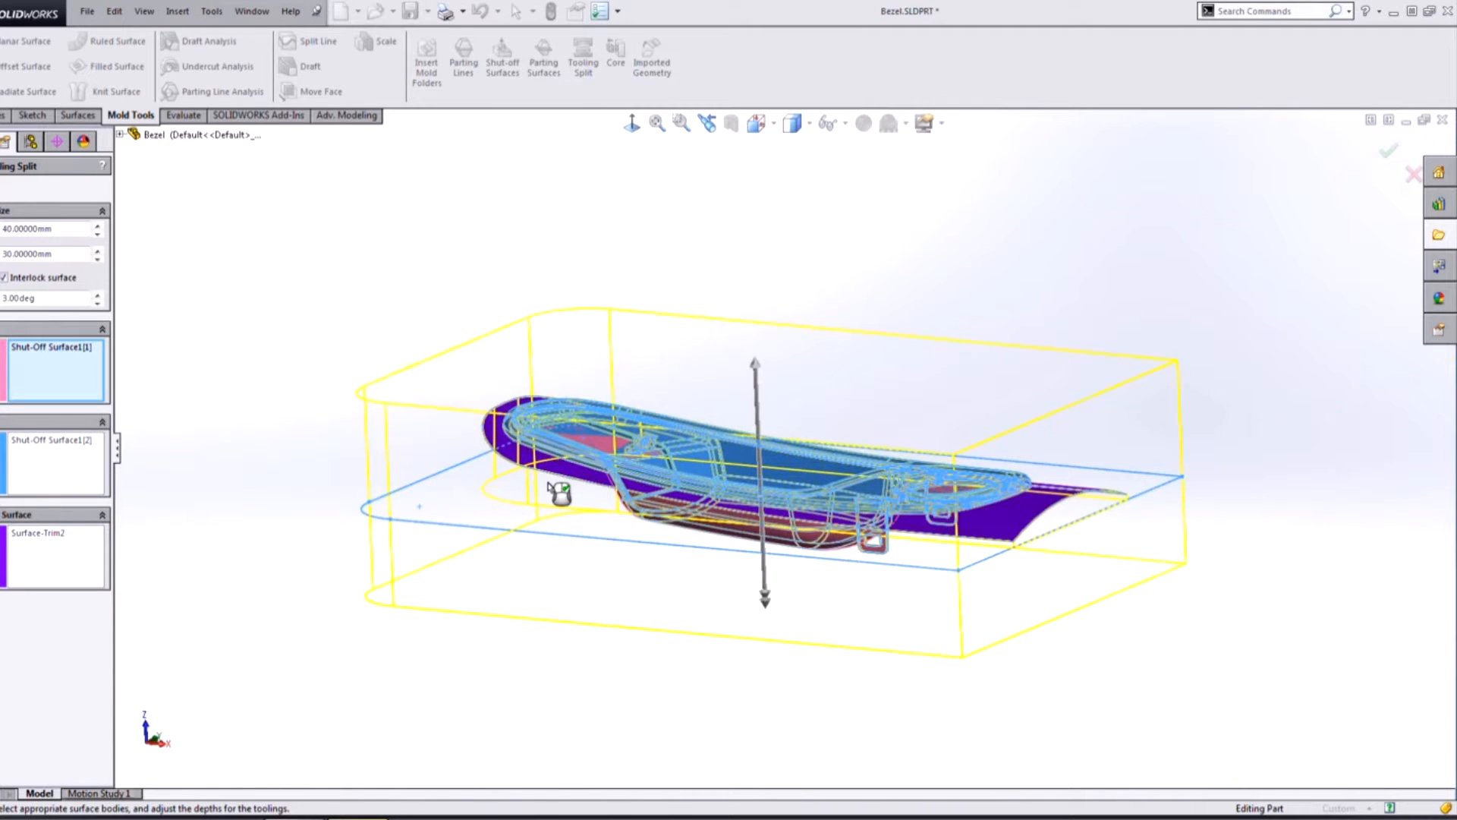
middle_click_drag(548, 487, 581, 486)
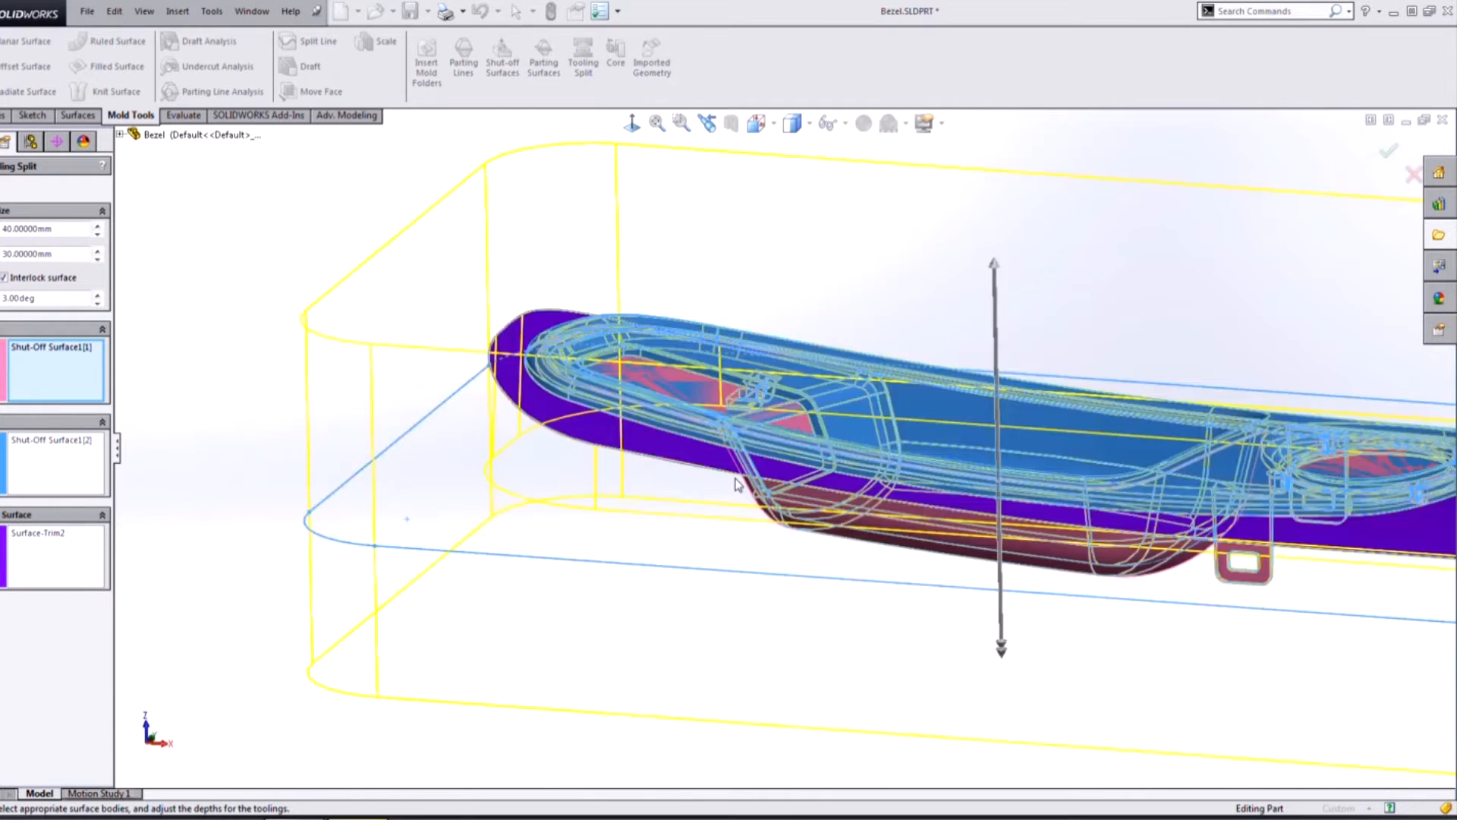
scroll(580, 486, "up", 5)
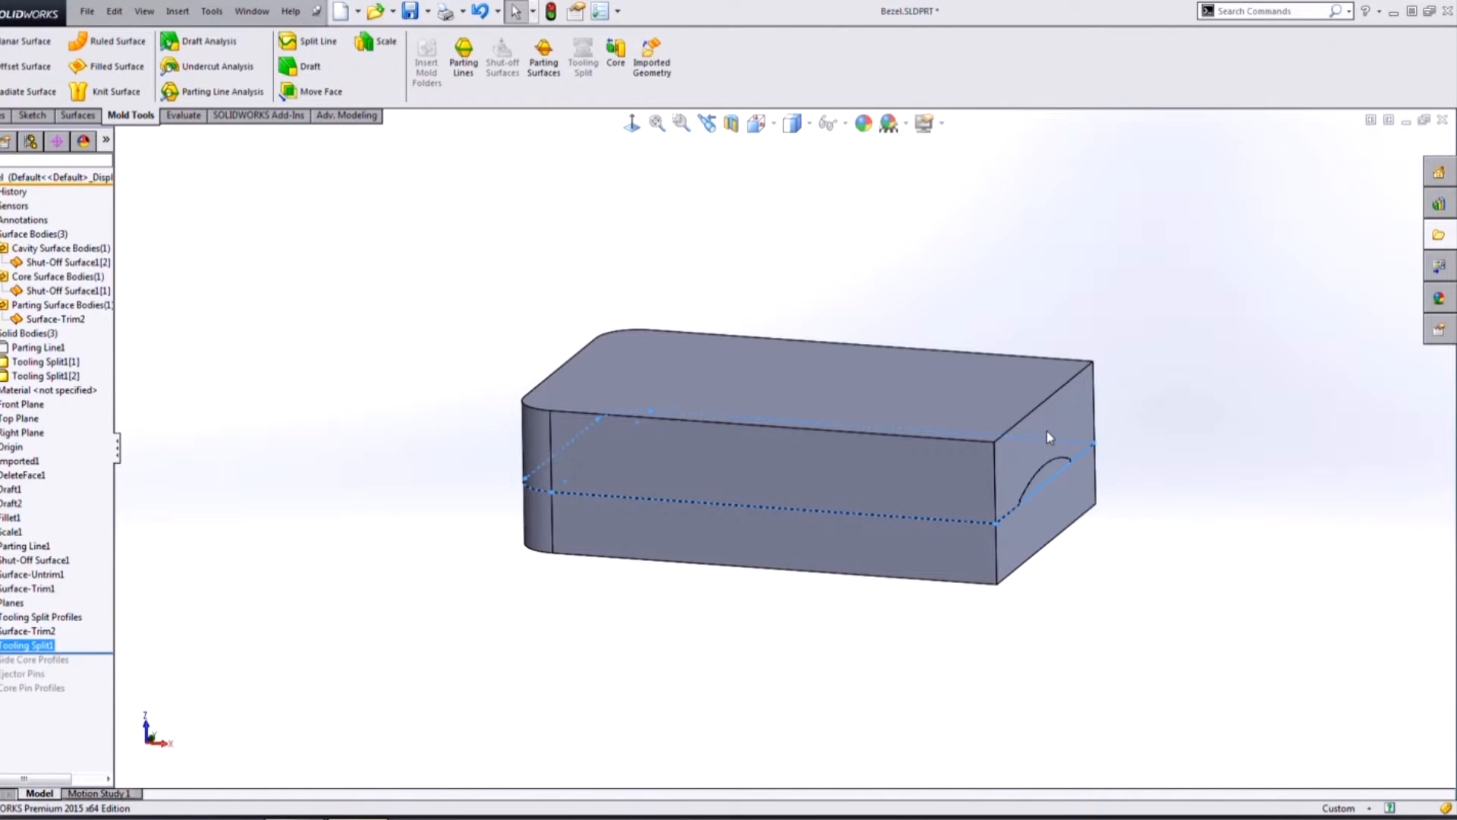
left_click(1189, 413)
scroll(1001, 399, "down", 2)
middle_click_drag(925, 413, 622, 699)
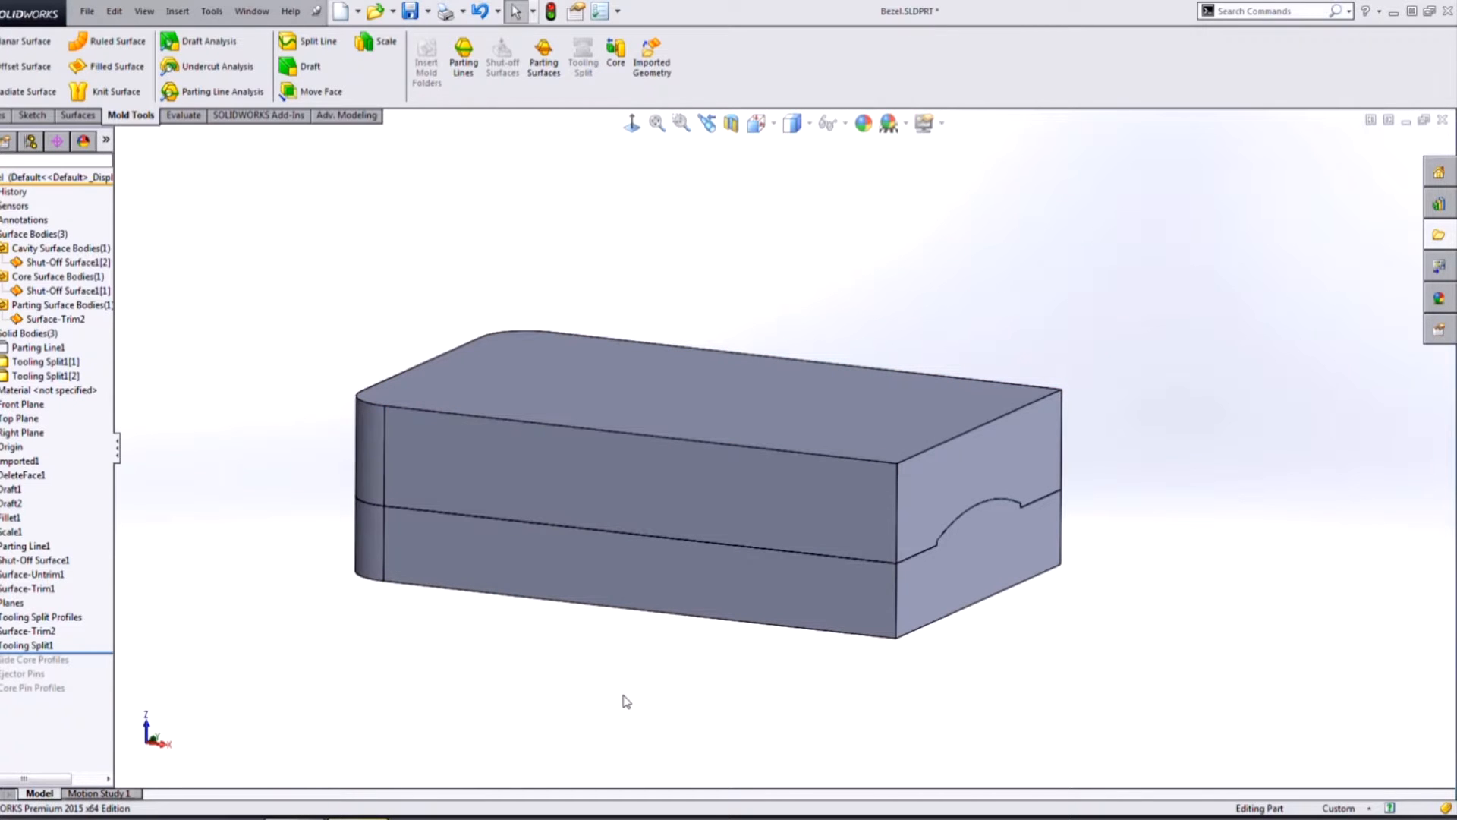
Hide the cavity, core and parting surface bodies, leaving the two mold blocks shown
left_click(30, 262)
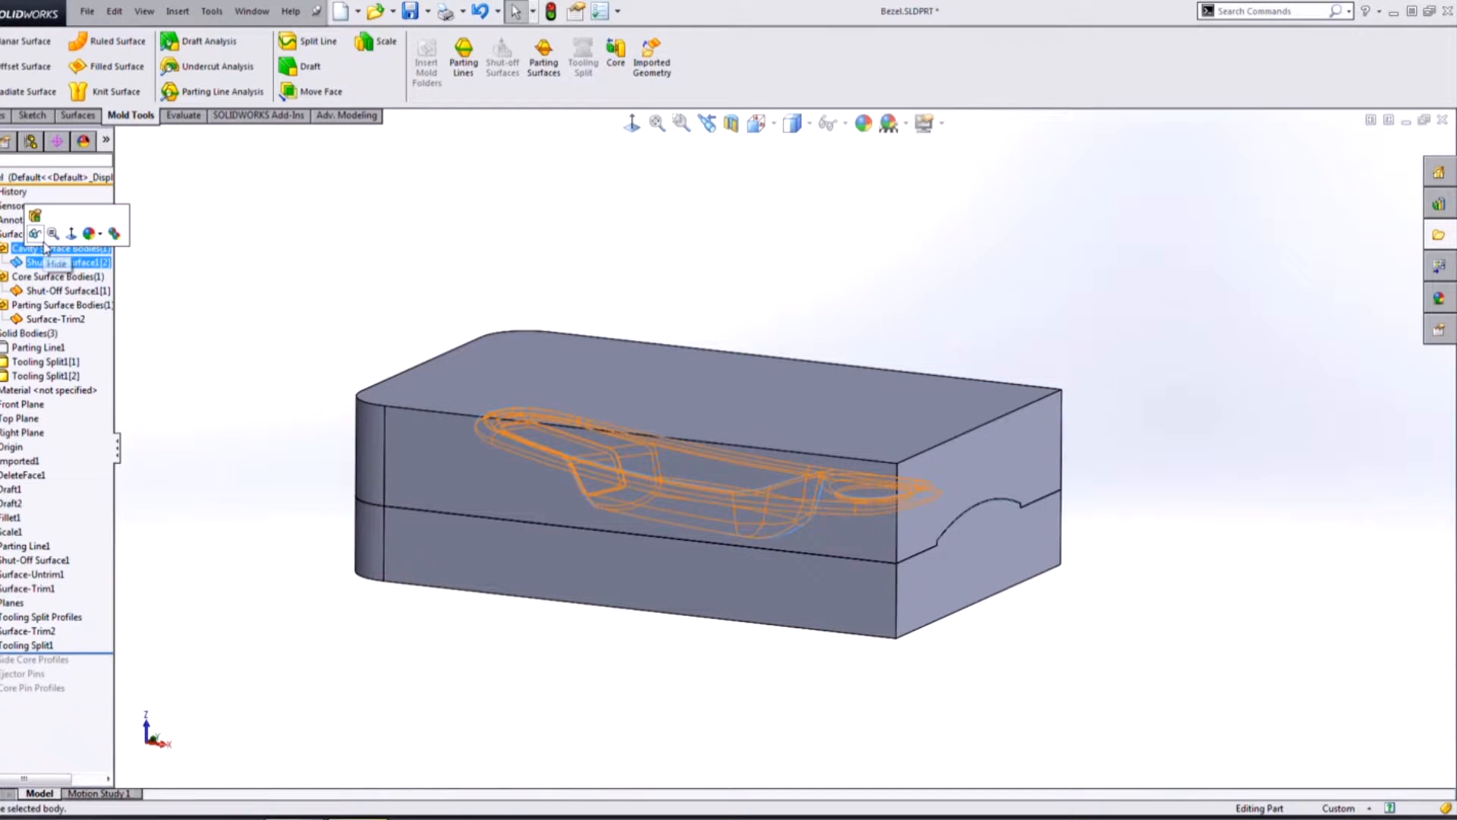
left_click(49, 291, "ctrl")
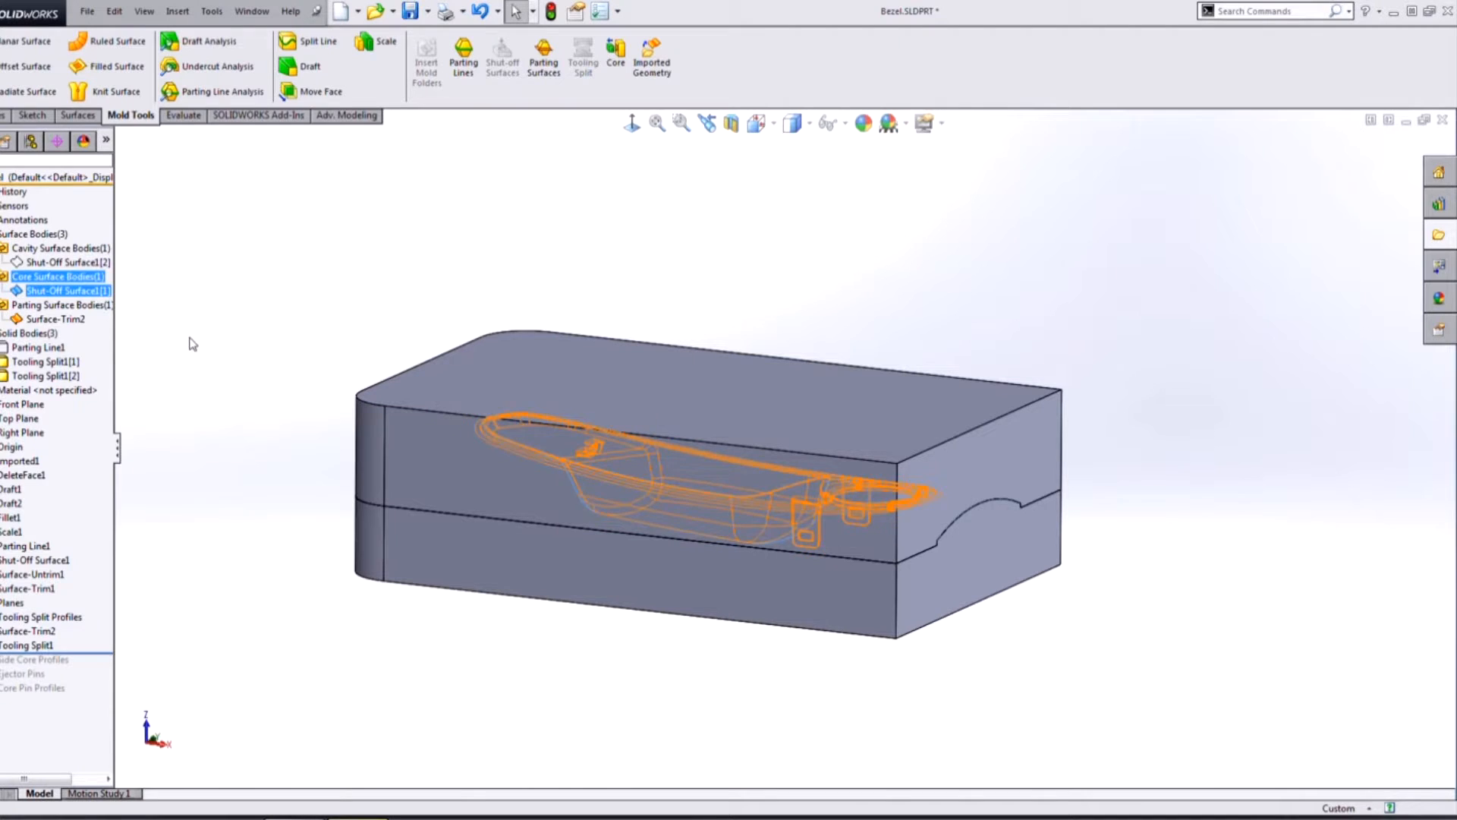
left_click(67, 316)
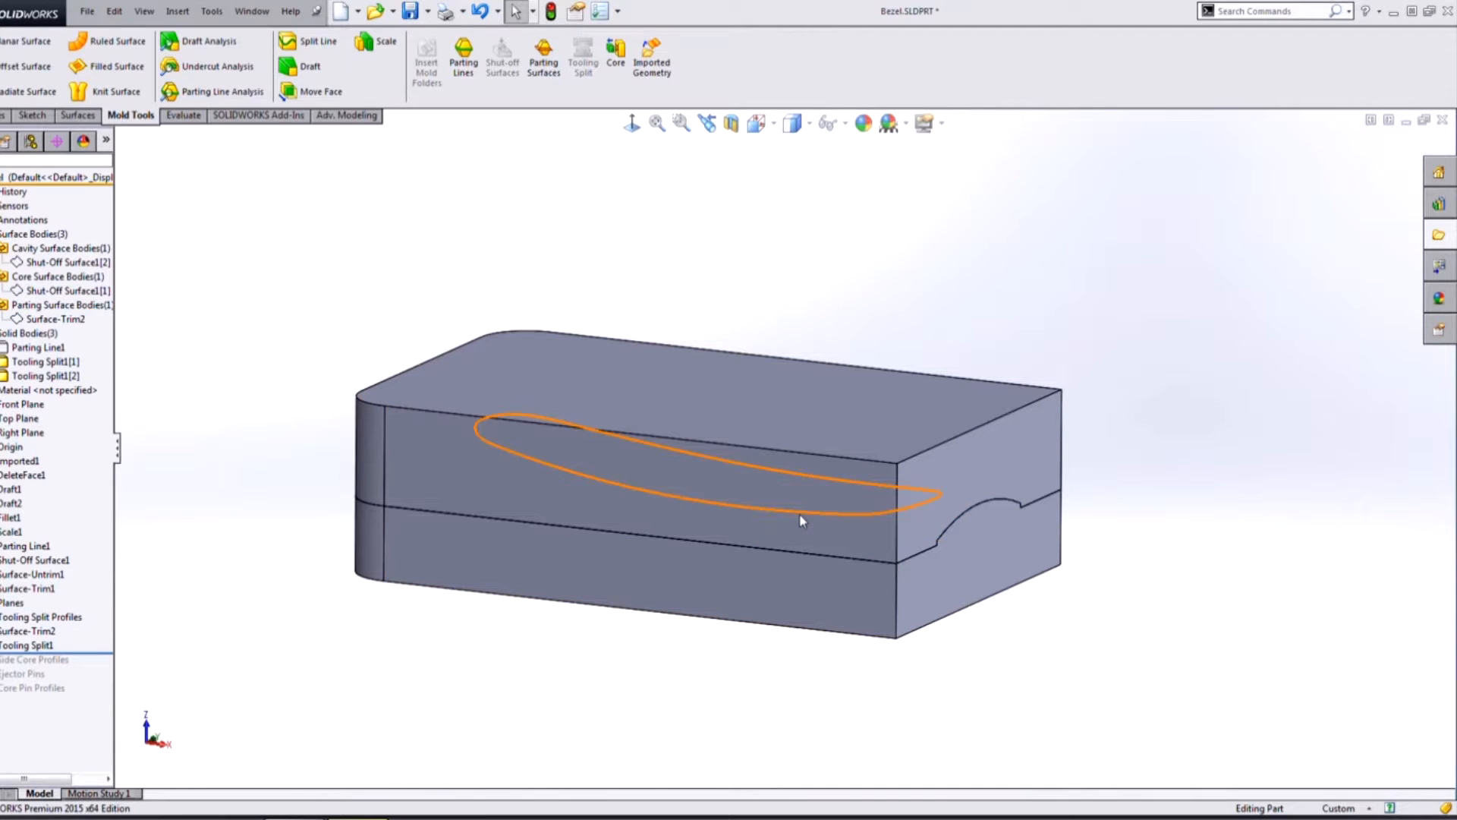
left_click(1079, 514)
left_click(948, 487)
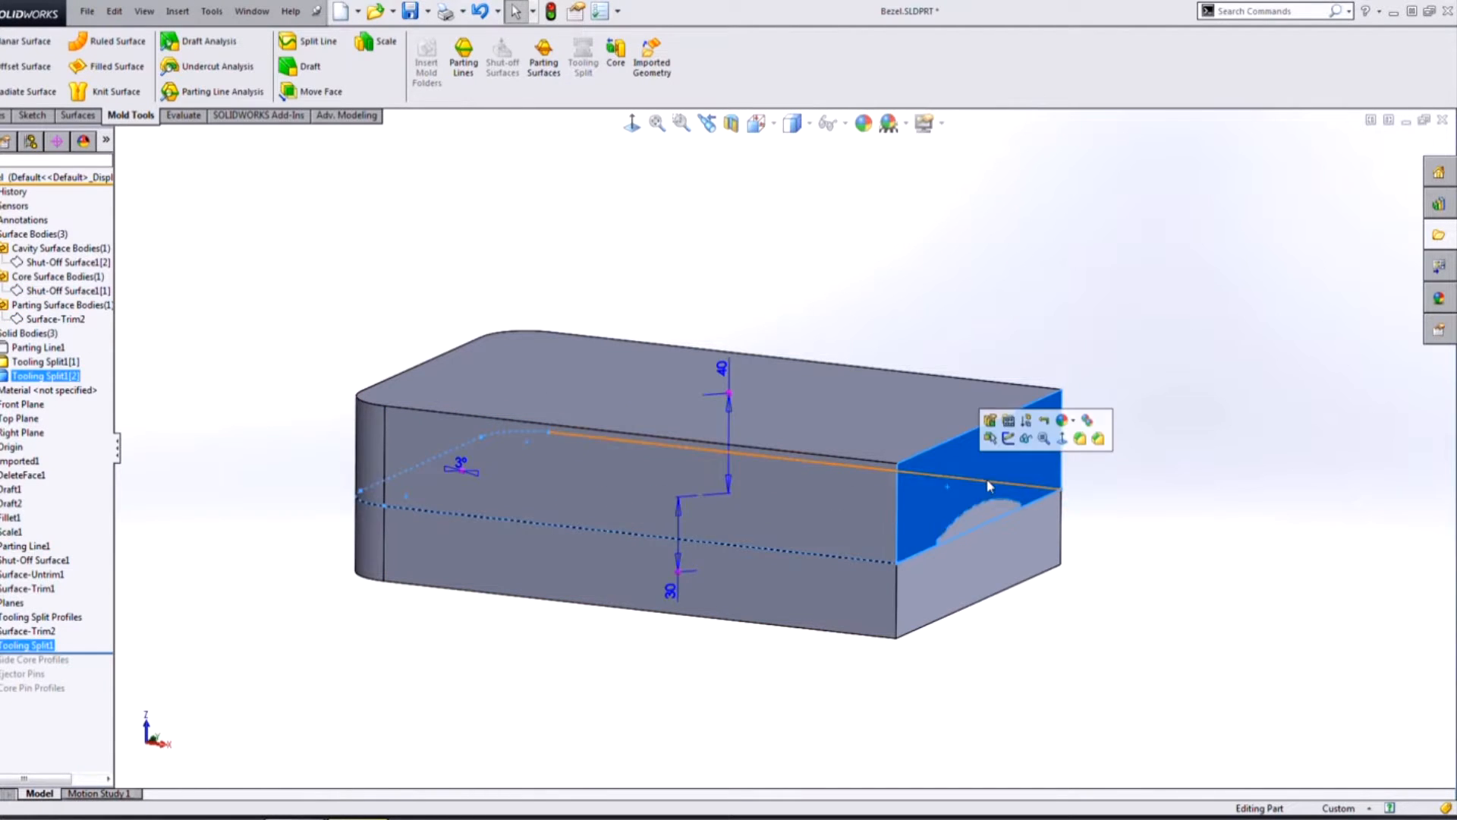
right_click(973, 479)
left_click(1047, 777)
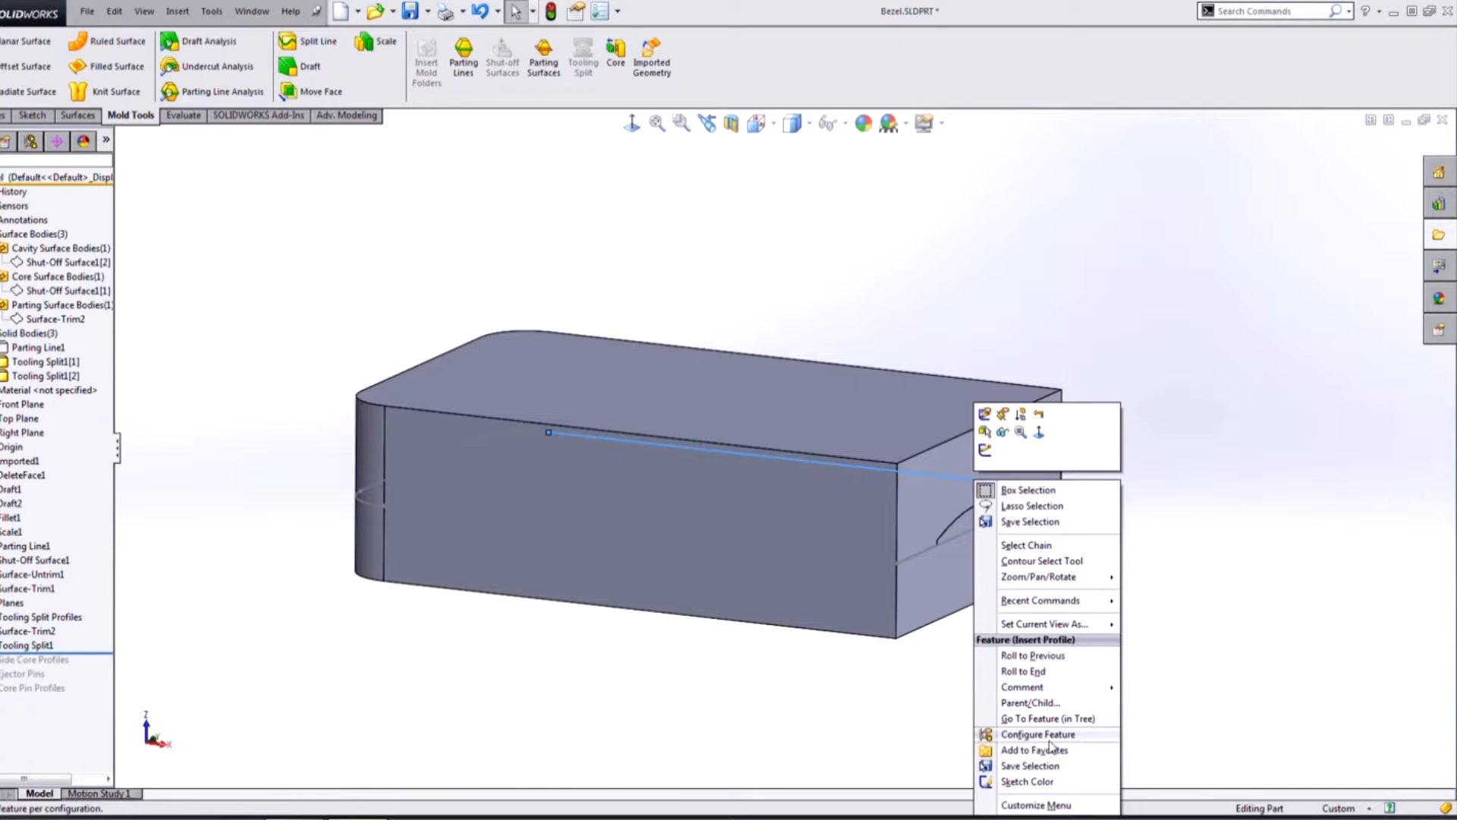
left_click(794, 669)
Isolate the upper mold block, Tooling Split1[2], and examine its bezel impression and interlock faces from underneath
right_click(709, 507)
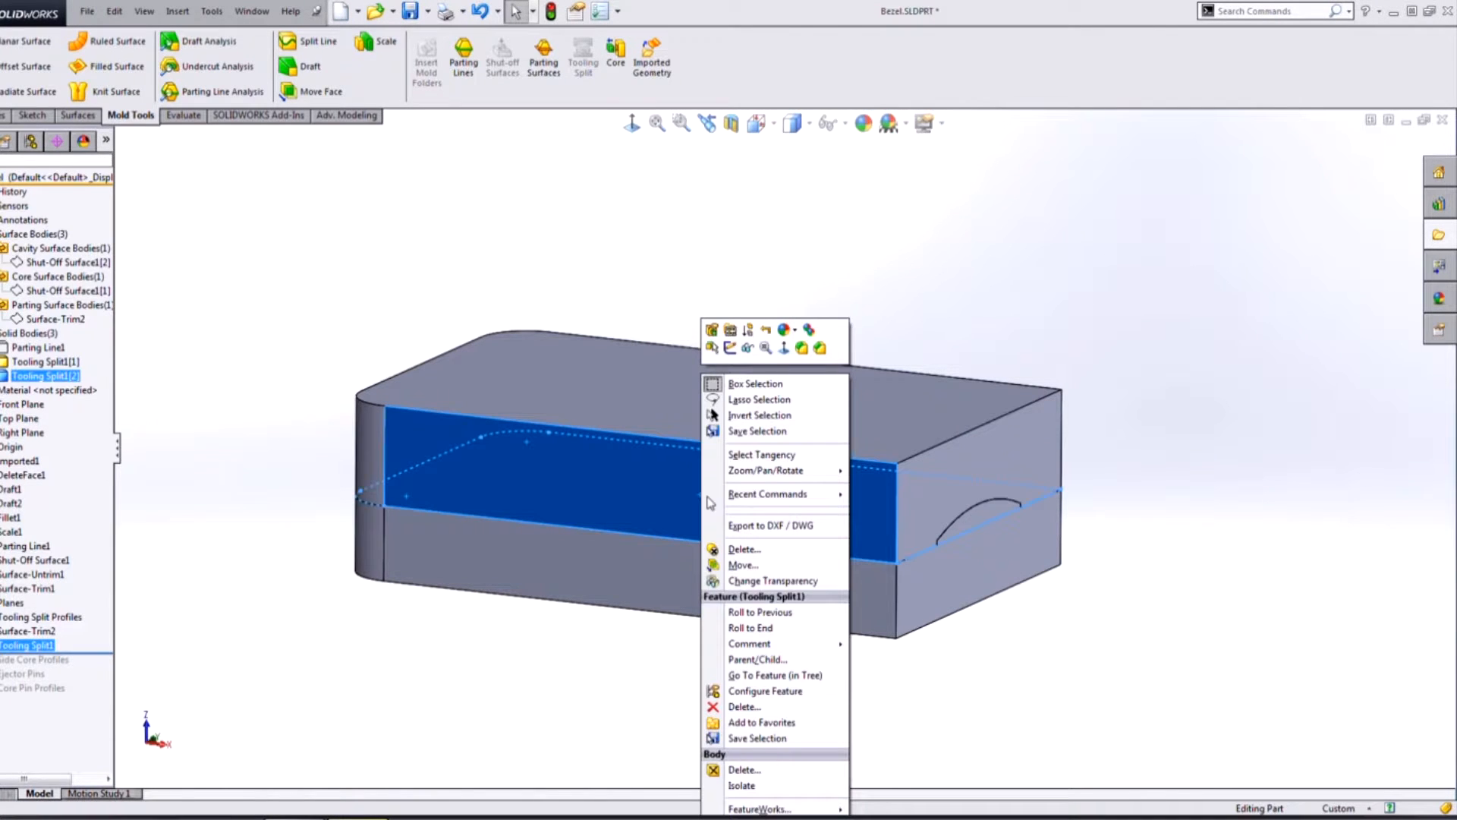
left_click(764, 784)
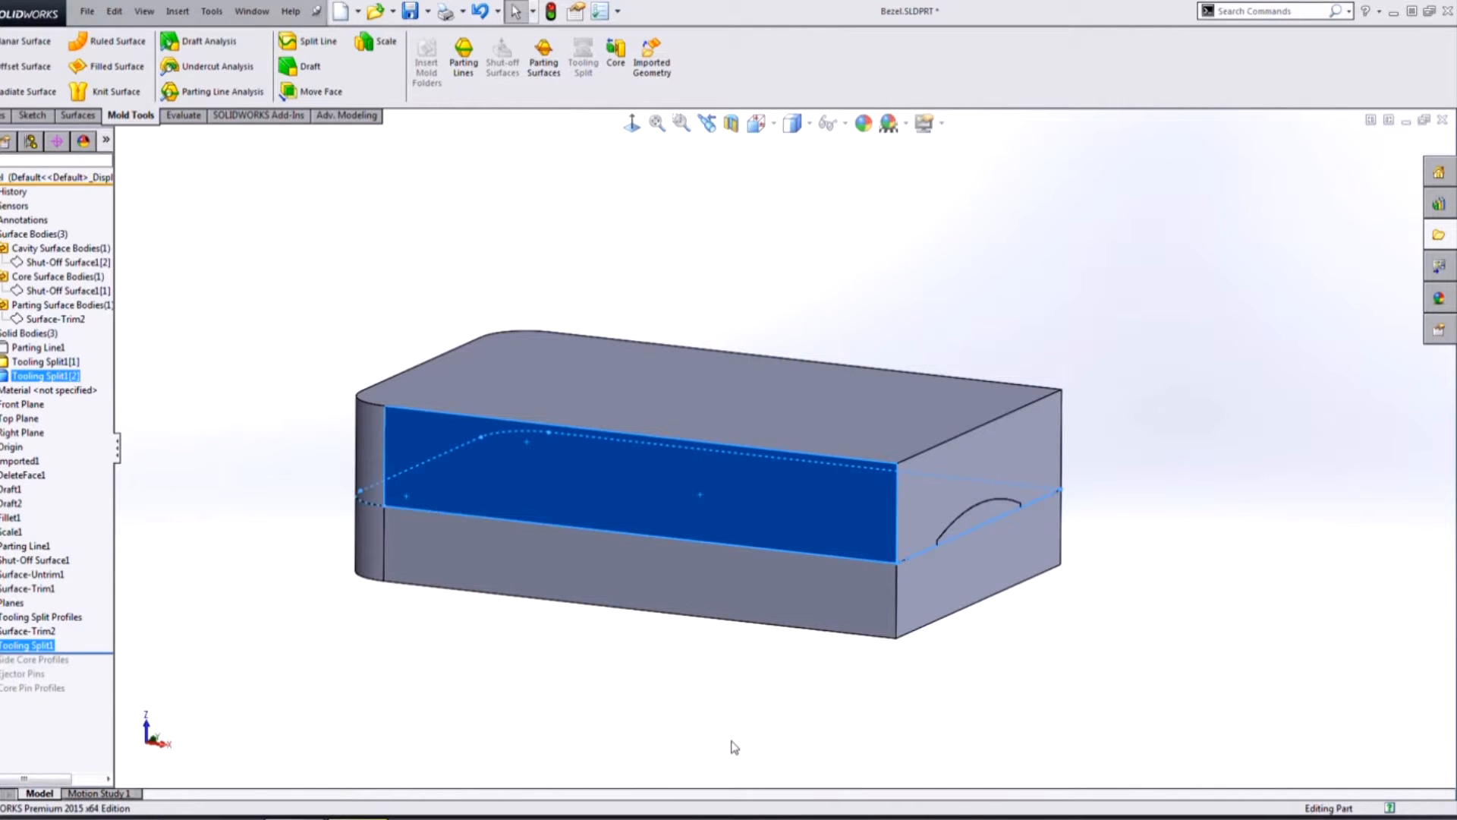
middle_click_drag(699, 652, 737, 486)
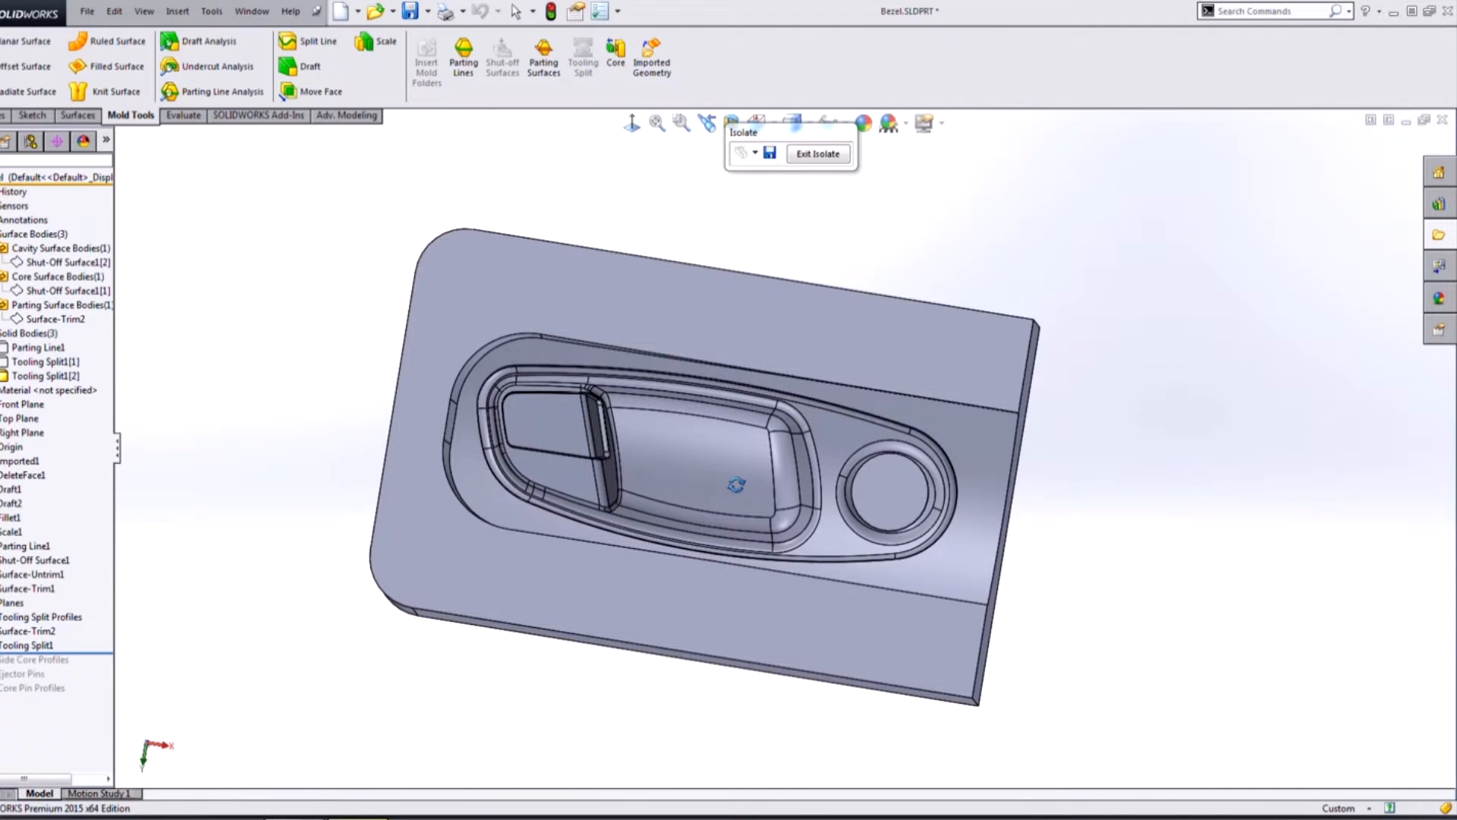
scroll(1091, 504, "down", 4)
scroll(654, 457, "up", 6)
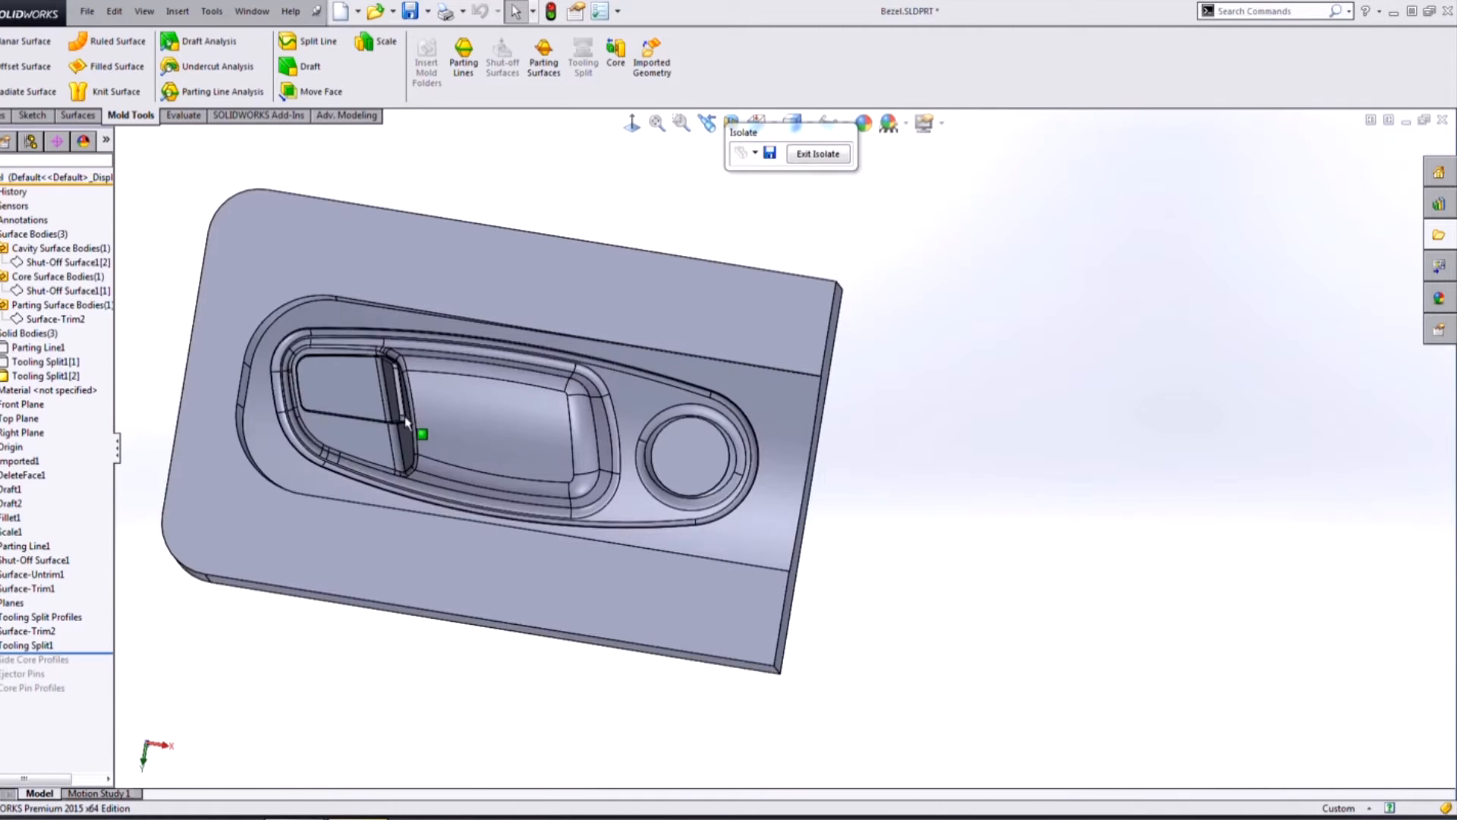
scroll(446, 390, "down", 2)
middle_click_drag(577, 383, 538, 378)
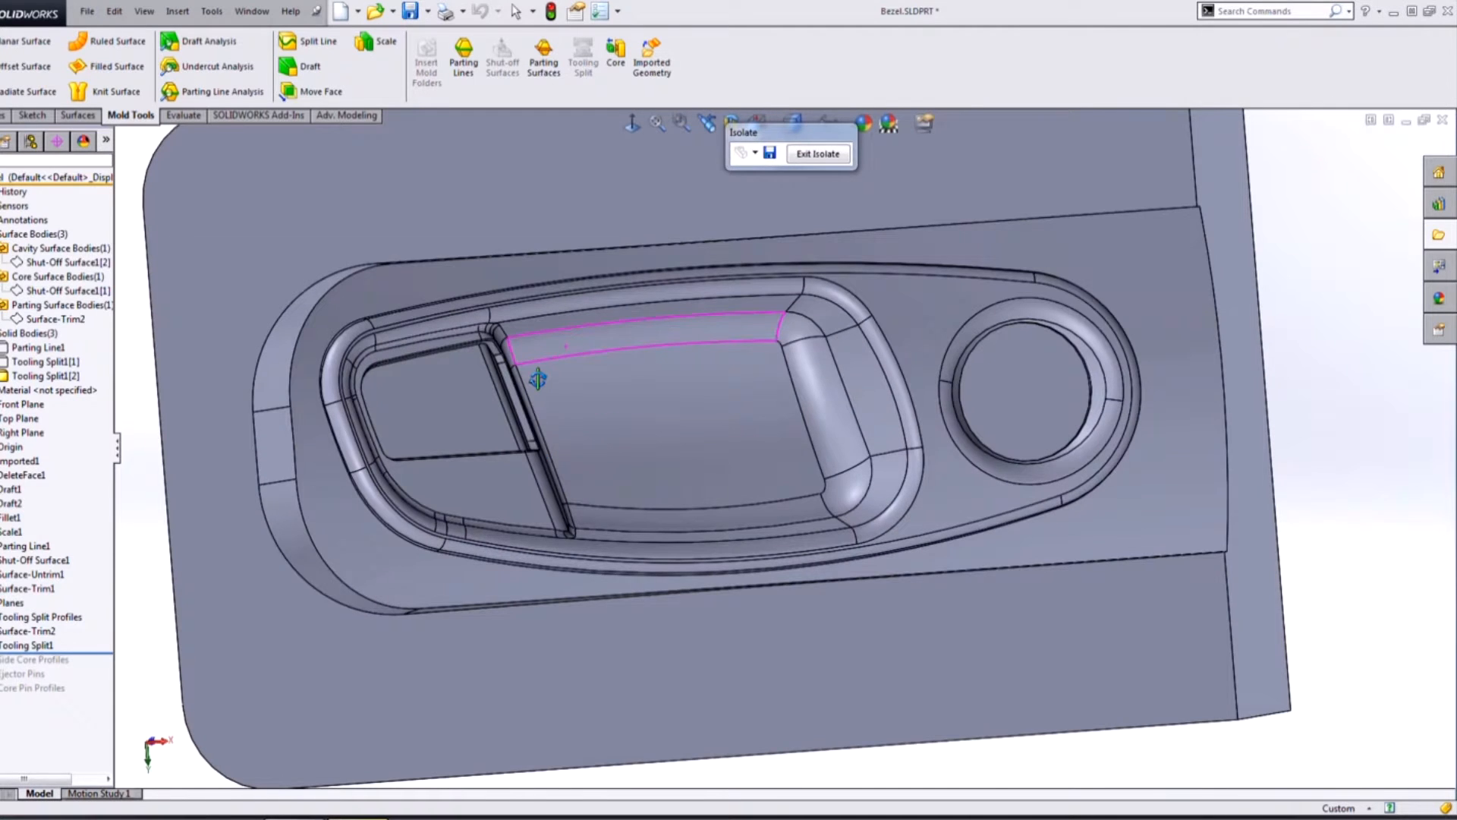
Examine the rounded end of the bezel impression in the isolated upper block and restore the display of both mold blocks
scroll(622, 471, "down", 5)
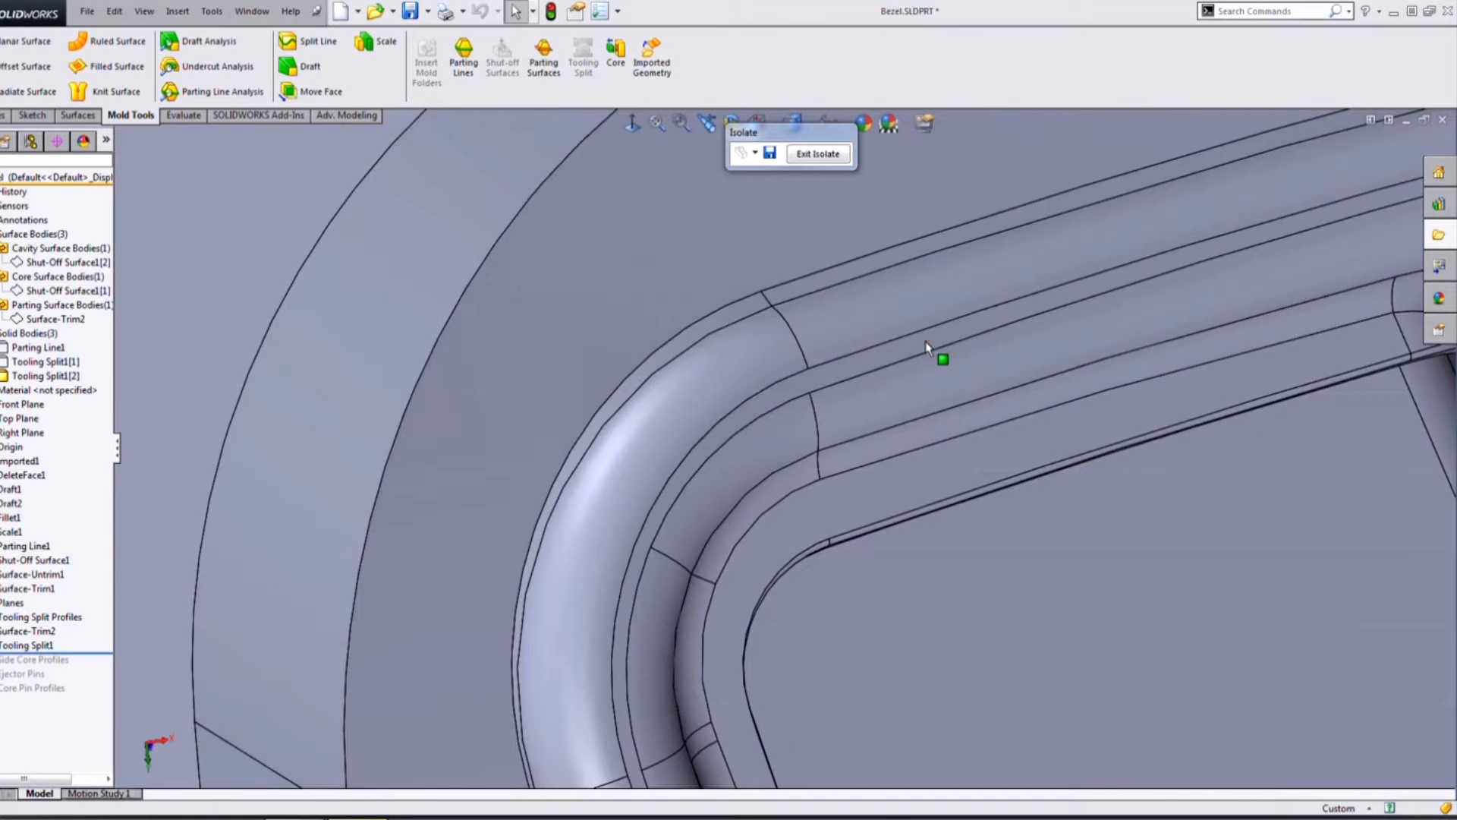
scroll(926, 347, "up", 3)
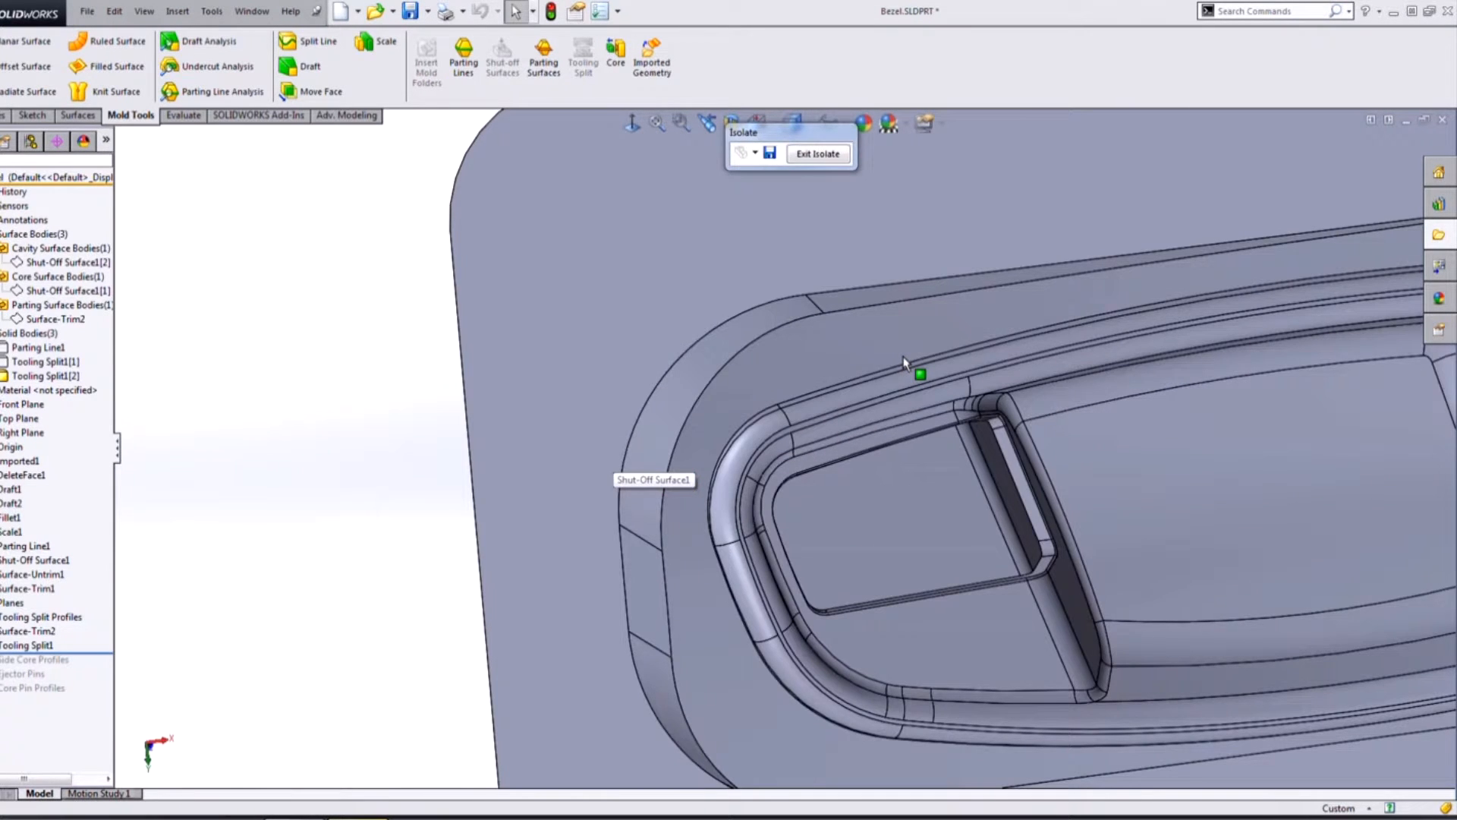
left_click(818, 154)
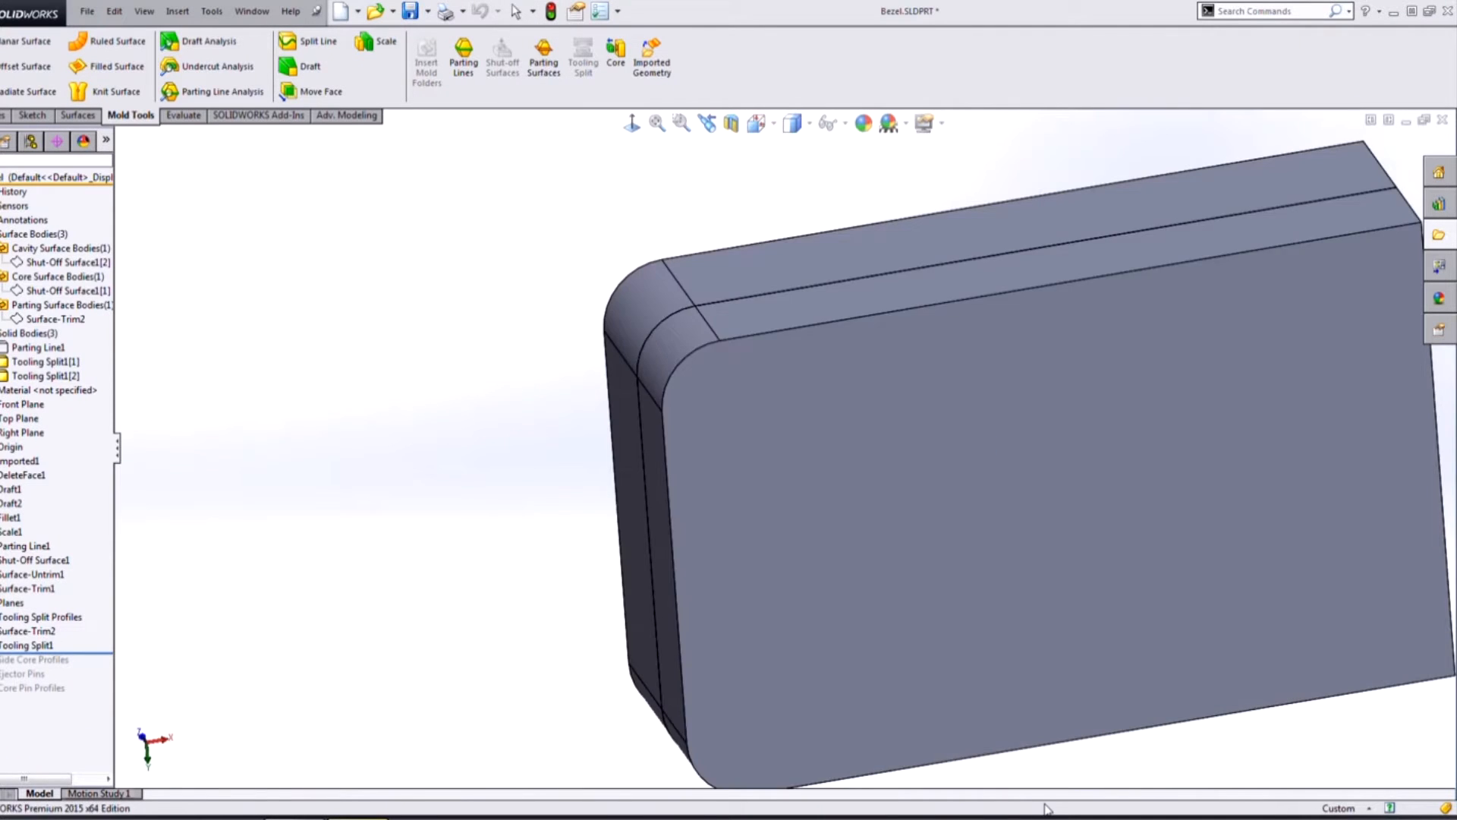
Isolate the lower mold block, Tooling Split1[1], and examine its clip pocket, side slots and circular boss details from above
right_click(986, 443)
left_click(1046, 793)
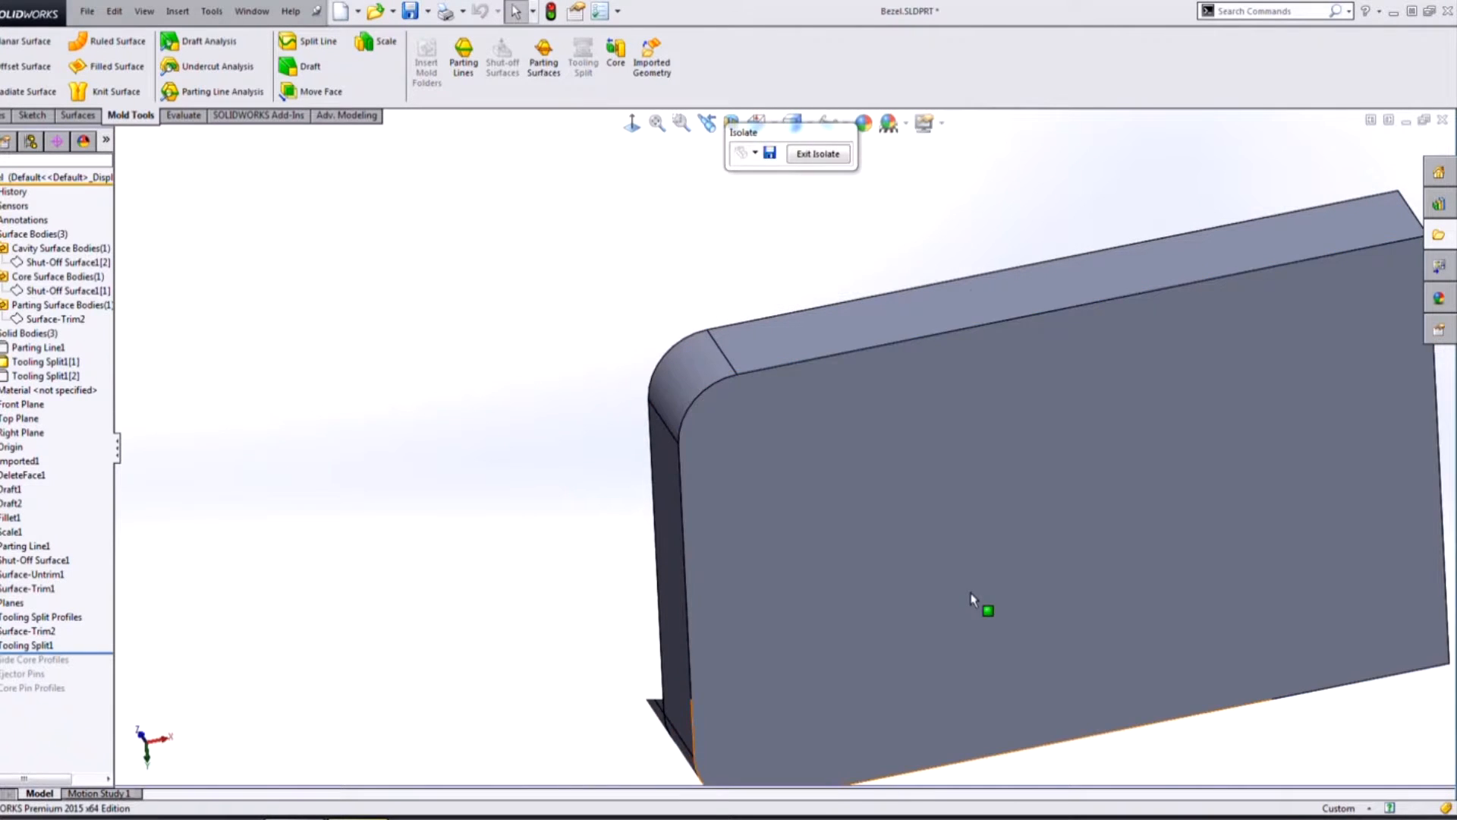
middle_click_drag(975, 298, 1060, 675)
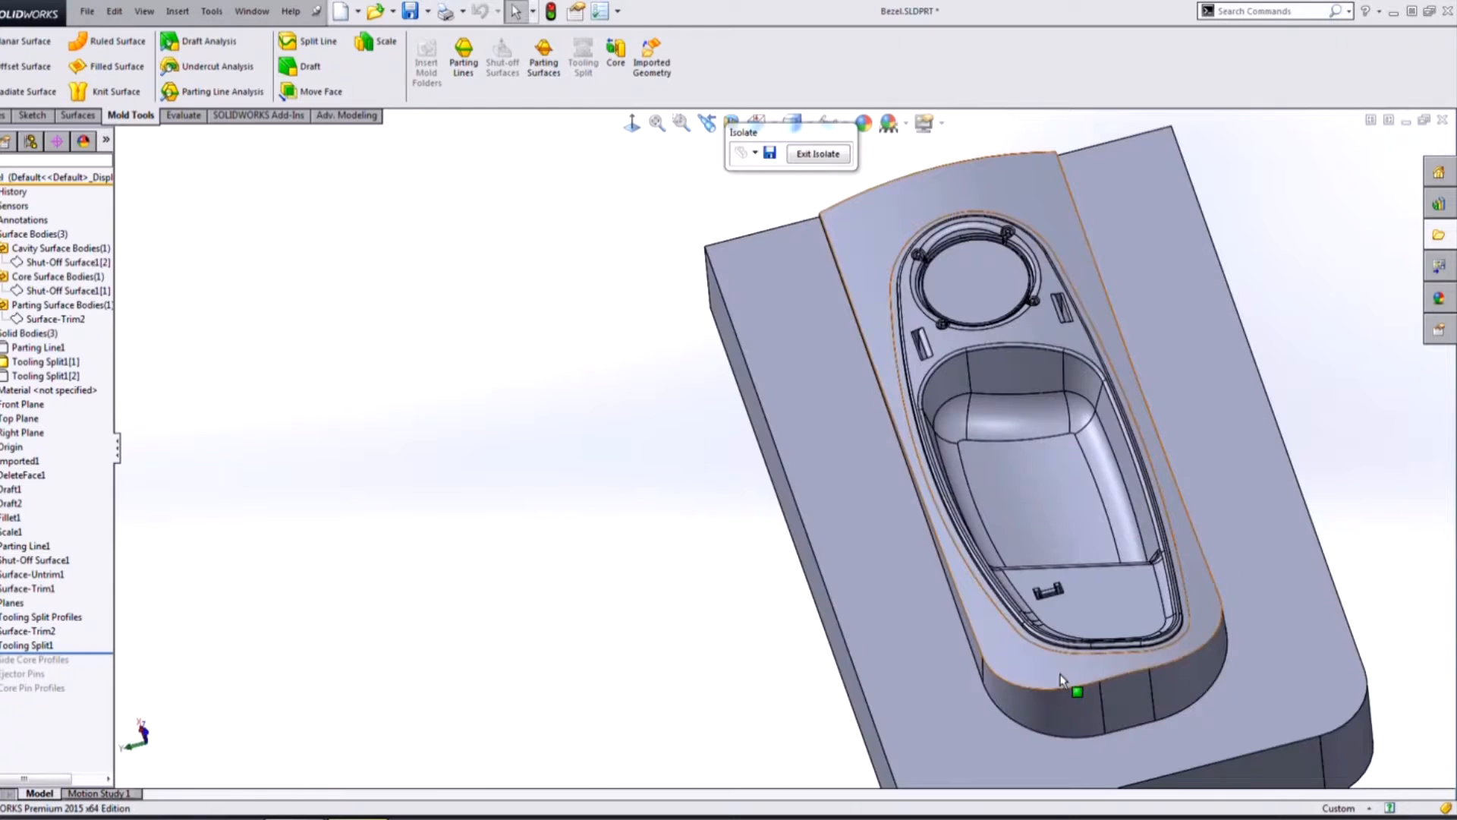
scroll(1067, 548, "down", 5)
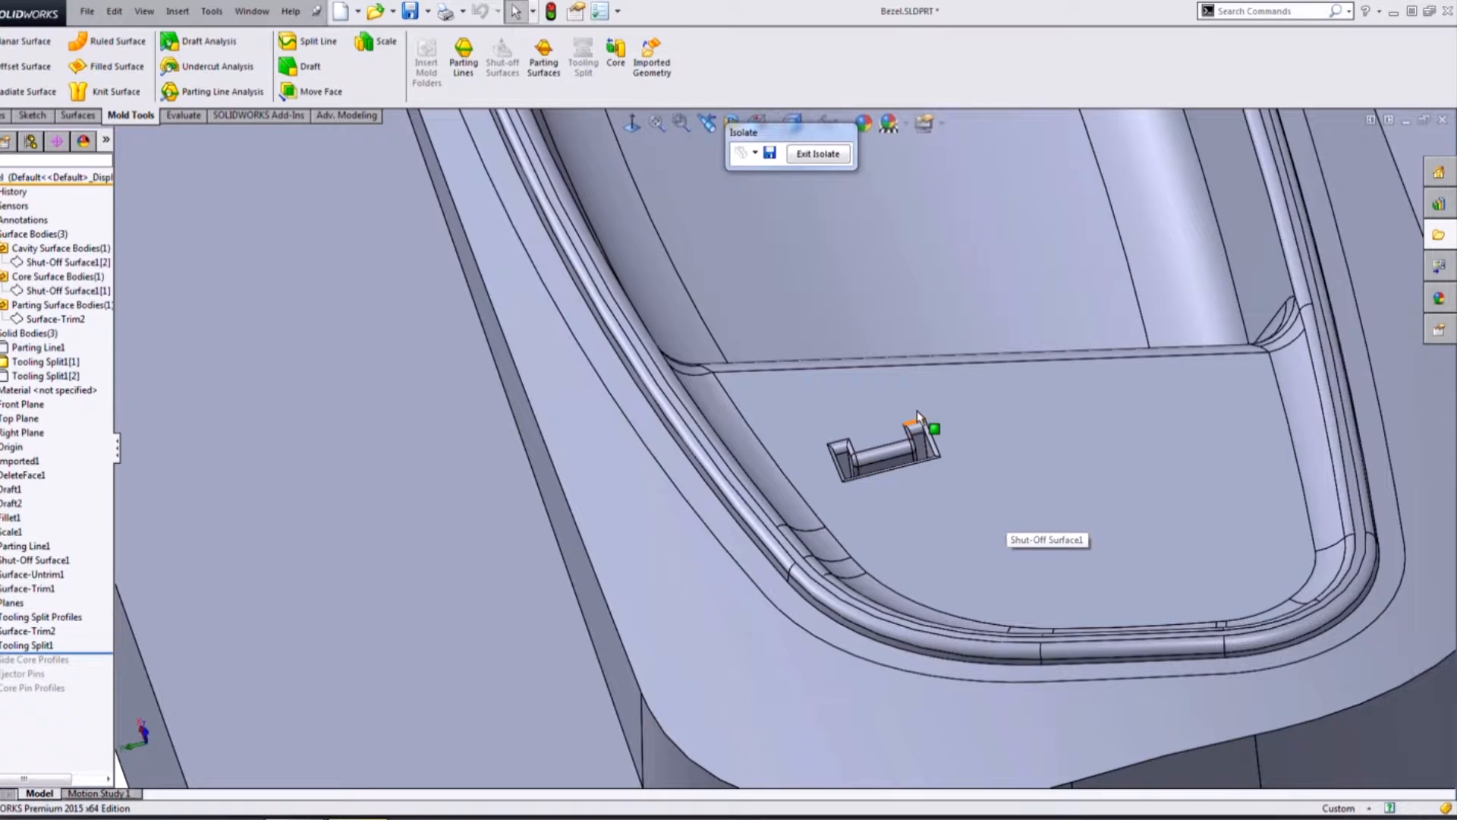
scroll(916, 411, "up", 2)
scroll(914, 396, "up", 5)
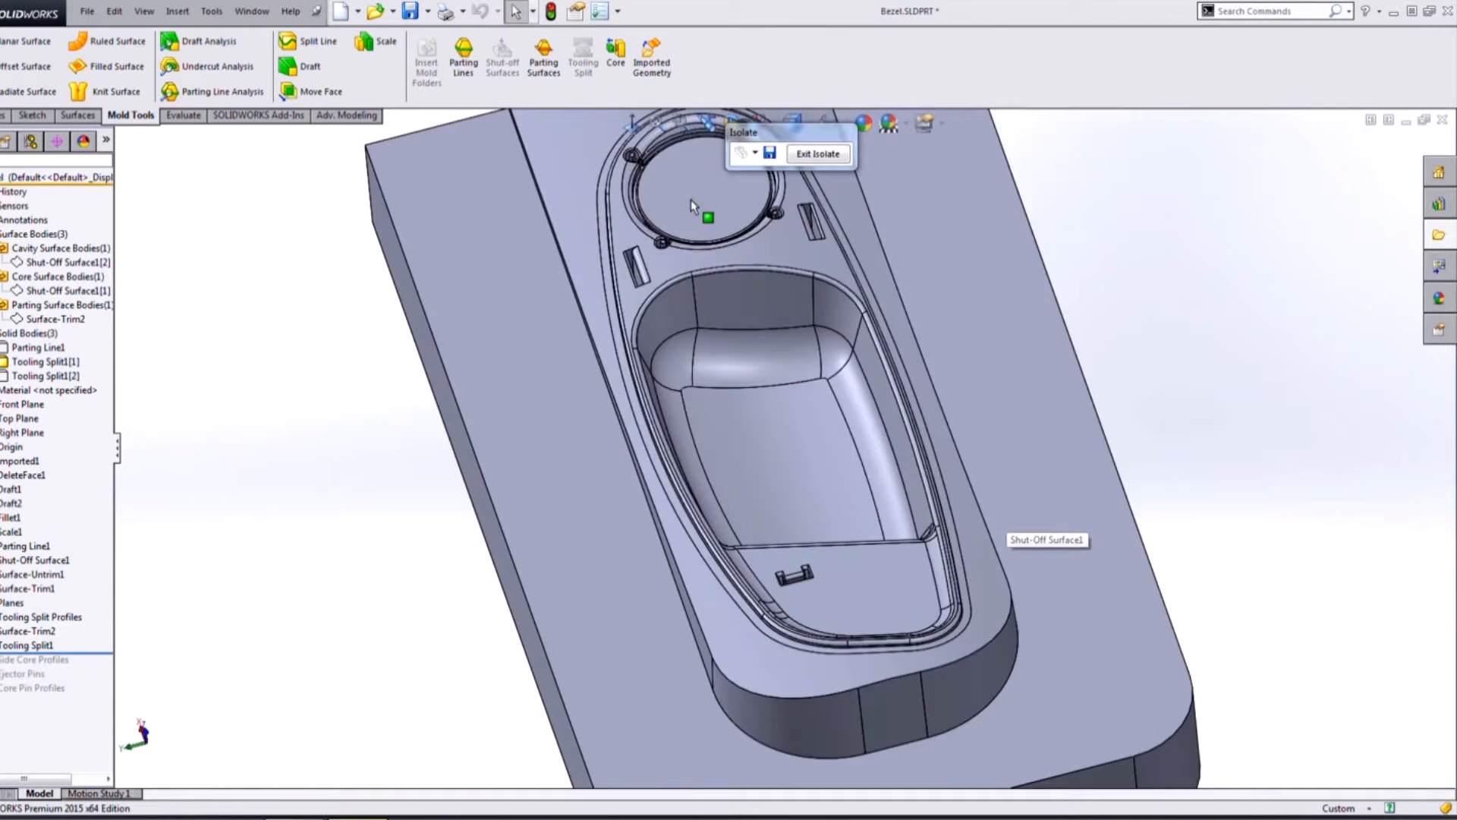
scroll(690, 199, "down", 5)
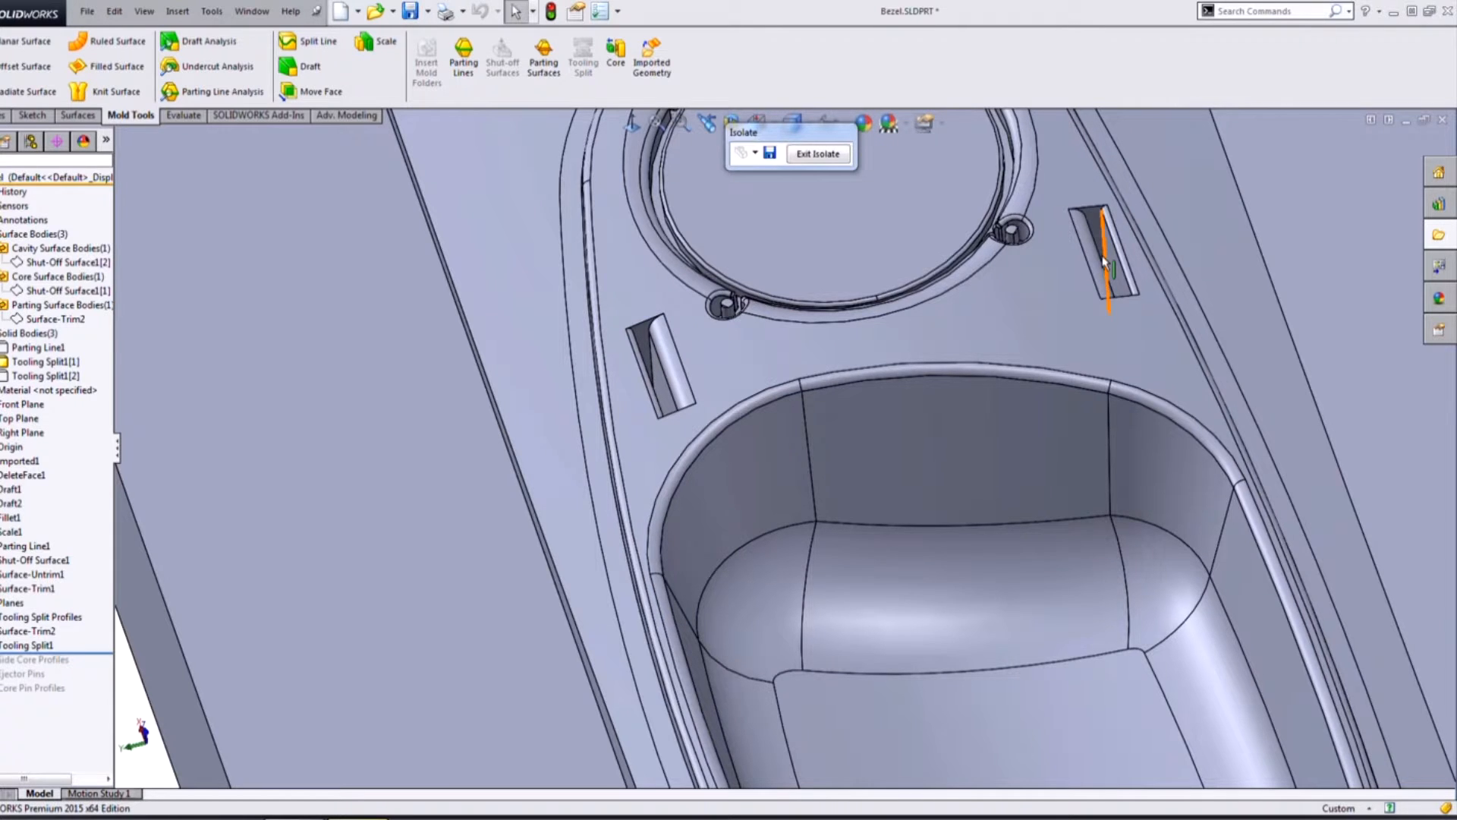
scroll(1104, 262, "up", 2)
key("f")
scroll(1047, 665, "up", 2)
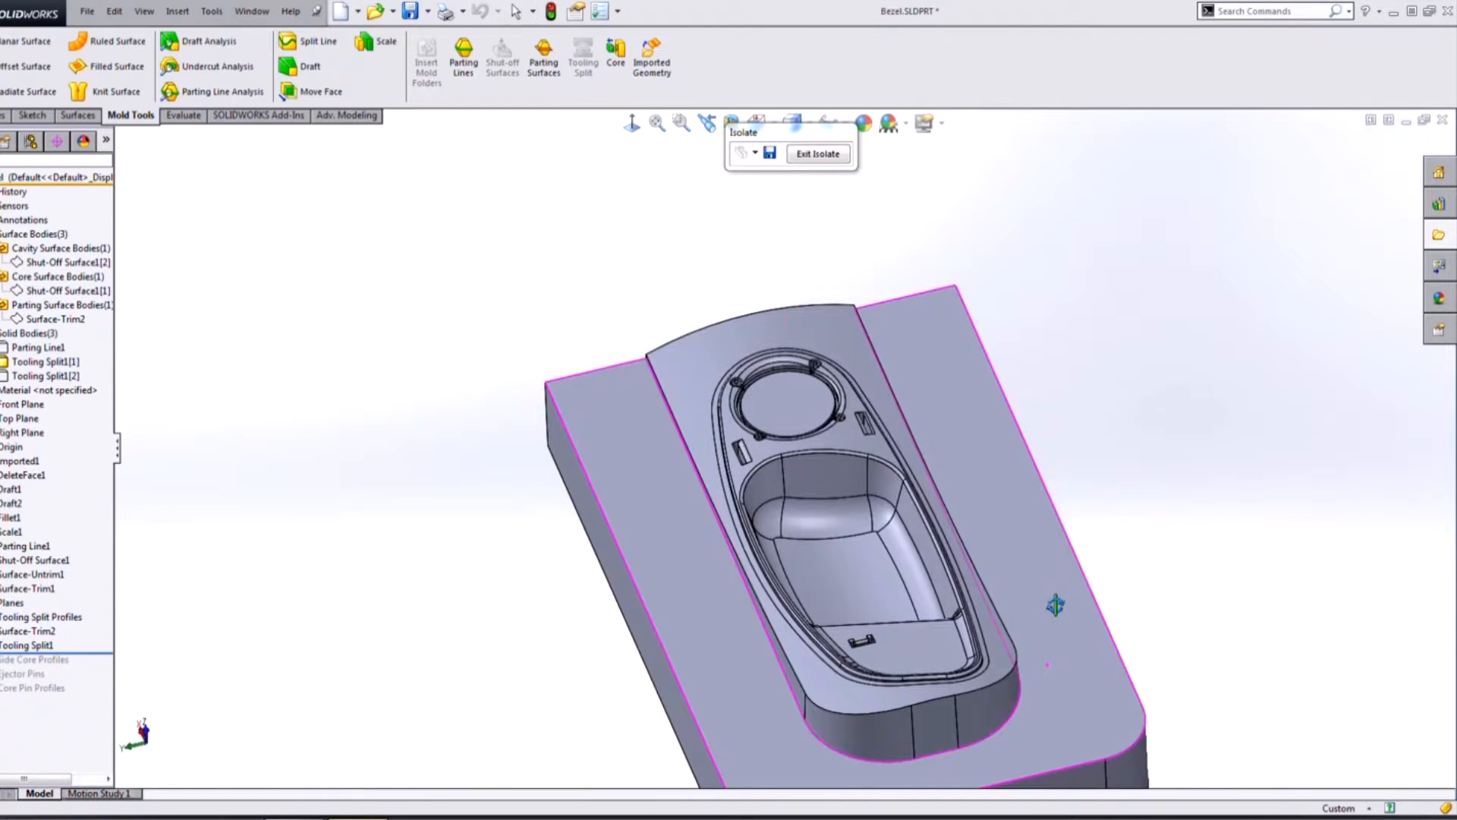
Examine the raised interlock walls and curved parting face of the isolated lower block from the end and side
middle_click_drag(1055, 605, 991, 560)
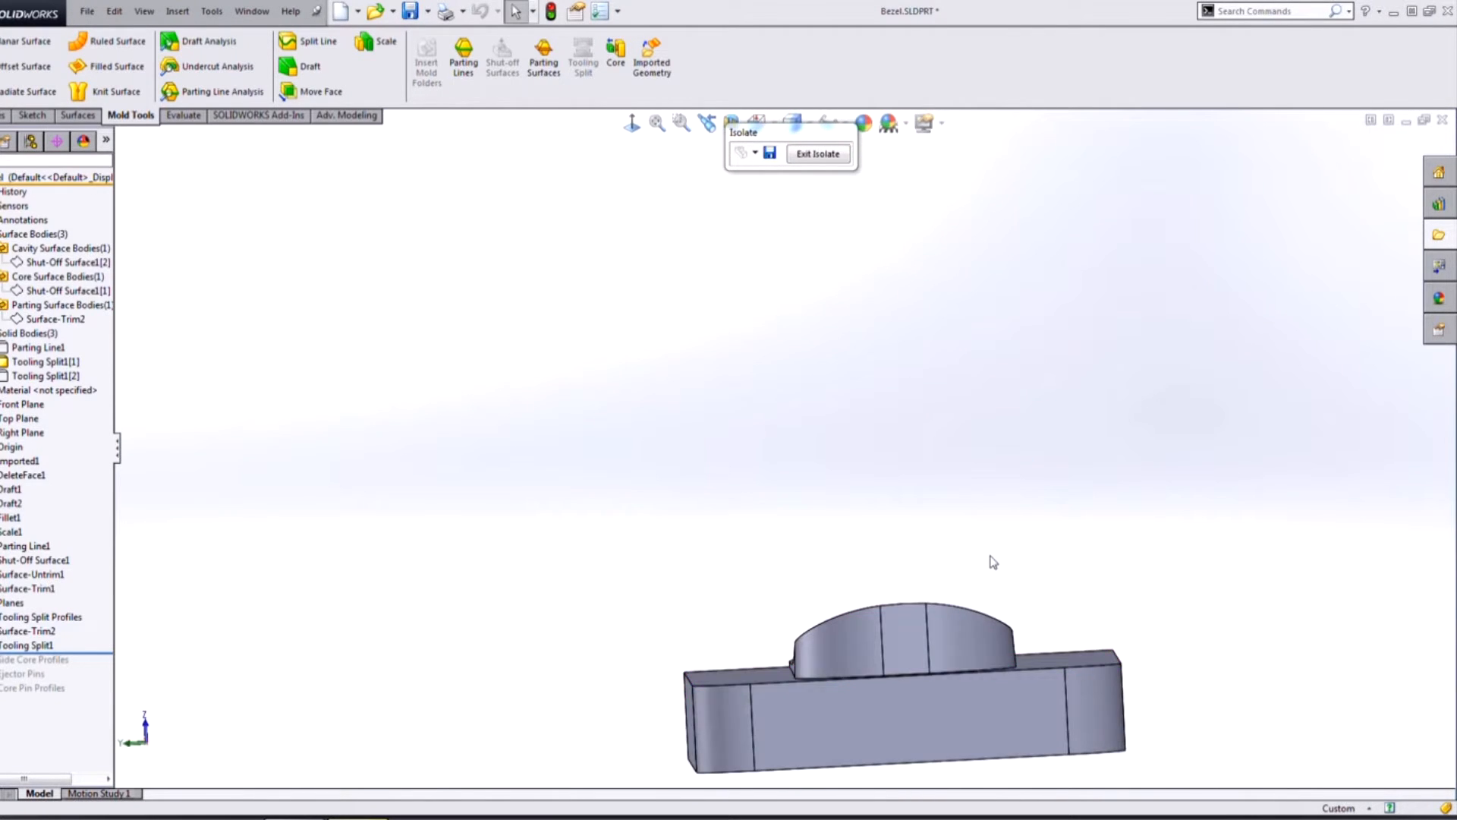
scroll(993, 565, "down", 5)
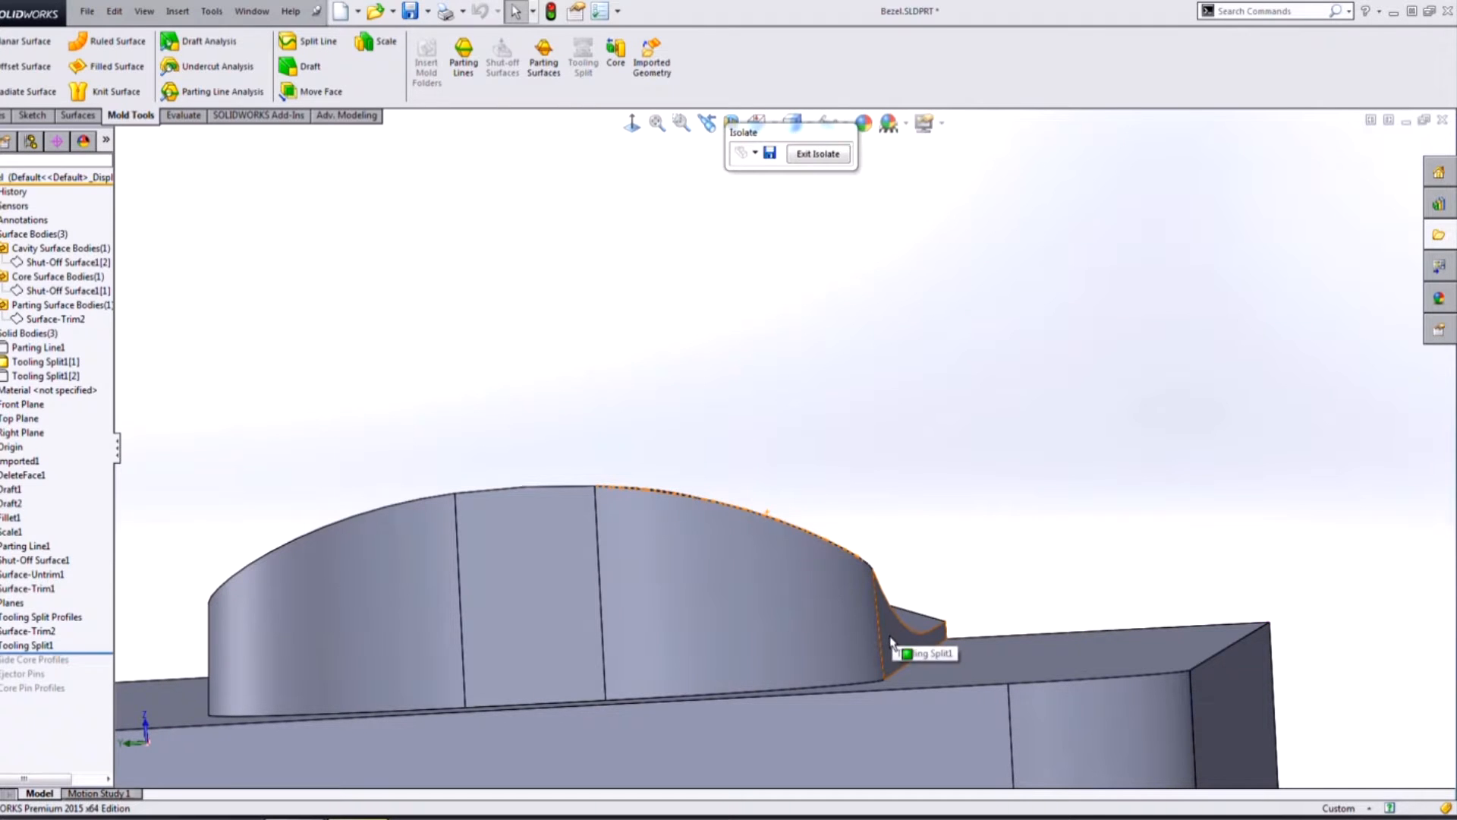
middle_click_drag(534, 598, 571, 599)
scroll(337, 617, "up", 3)
scroll(330, 609, "down", 3)
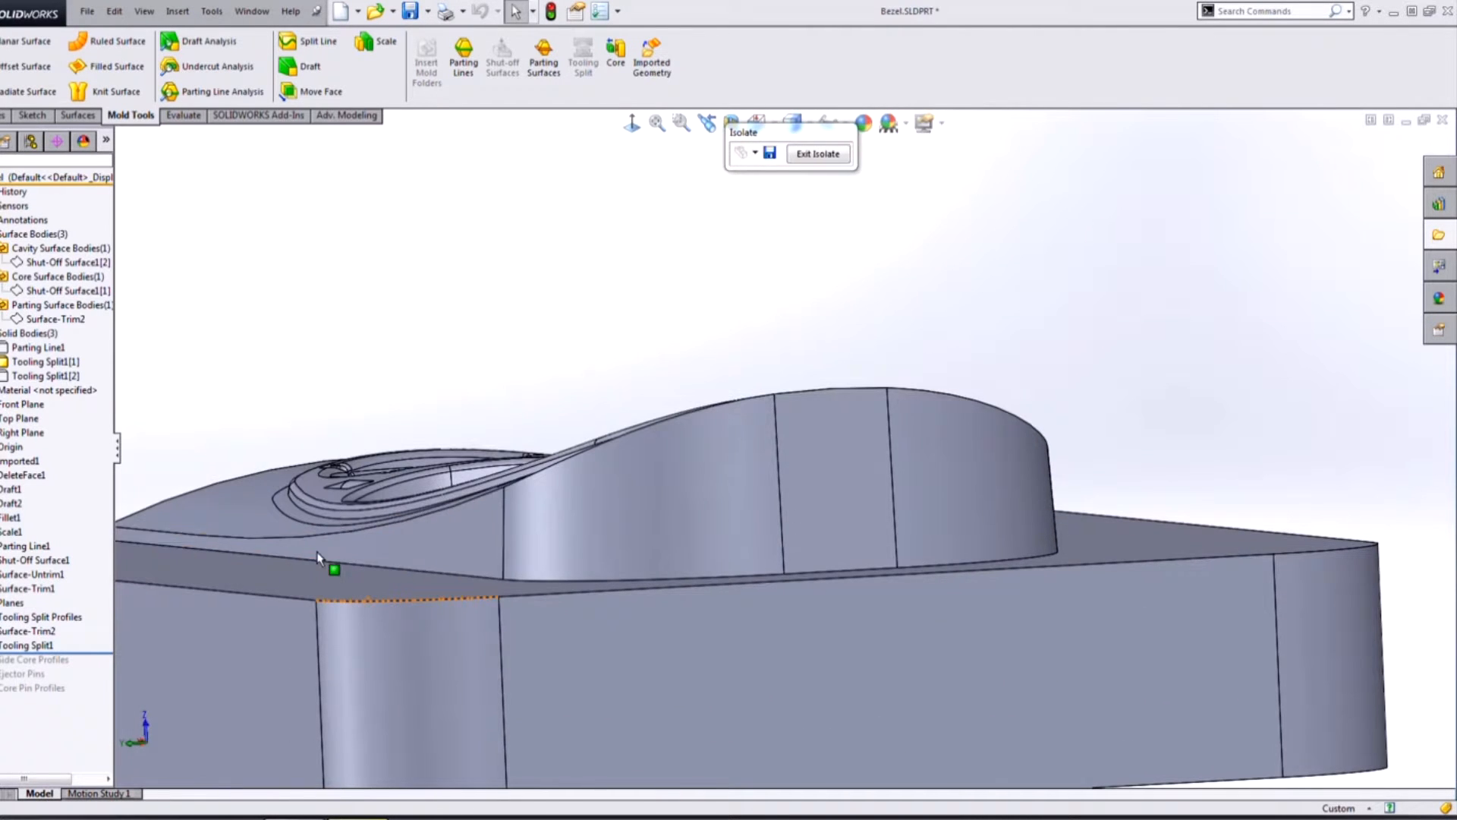
scroll(336, 558, "up", 5)
middle_click_drag(963, 403, 755, 601)
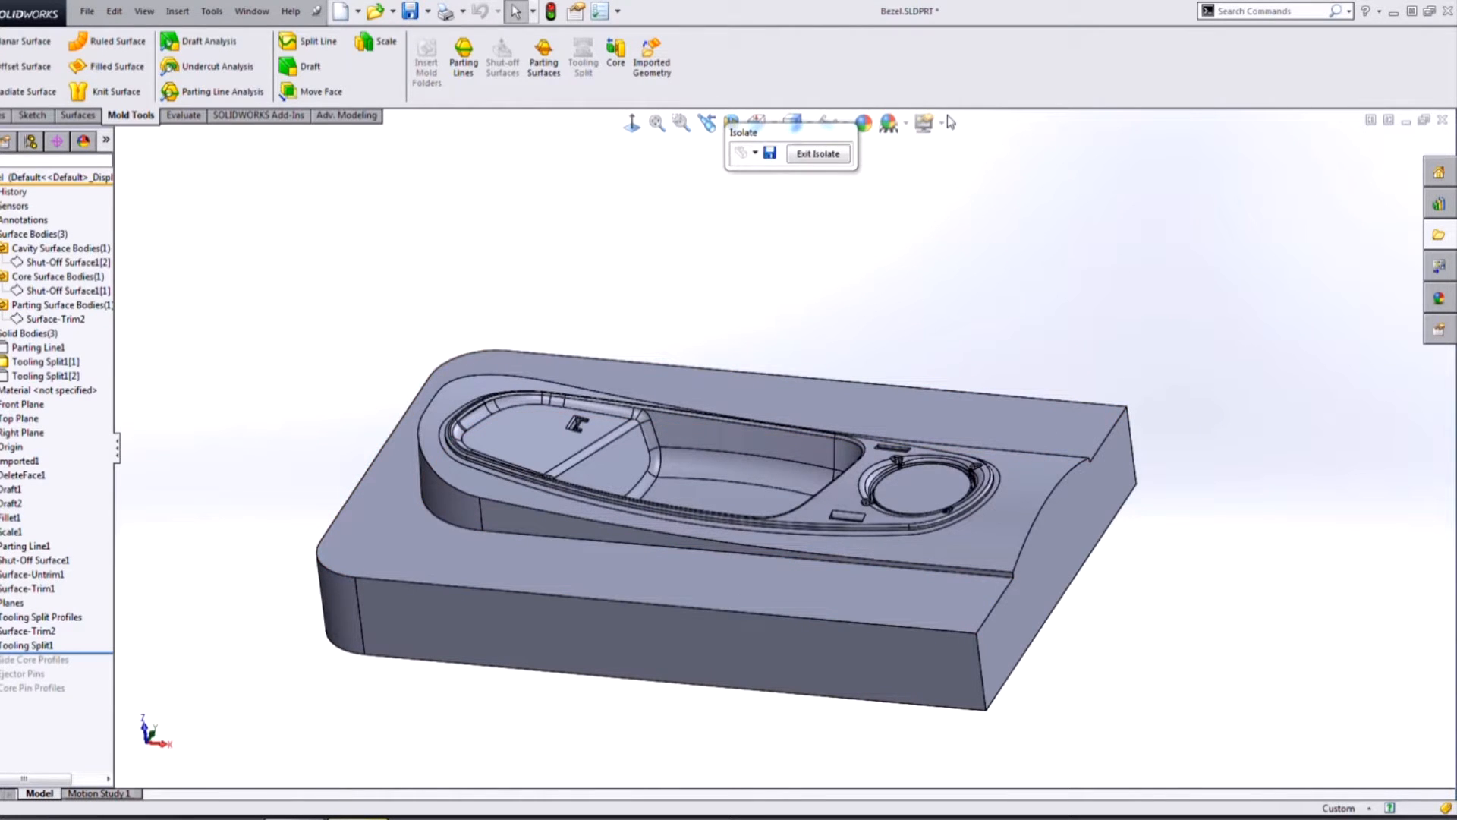
Exit the isolated view and inspect the parting line along the side and end of the closed mold
left_click(818, 154)
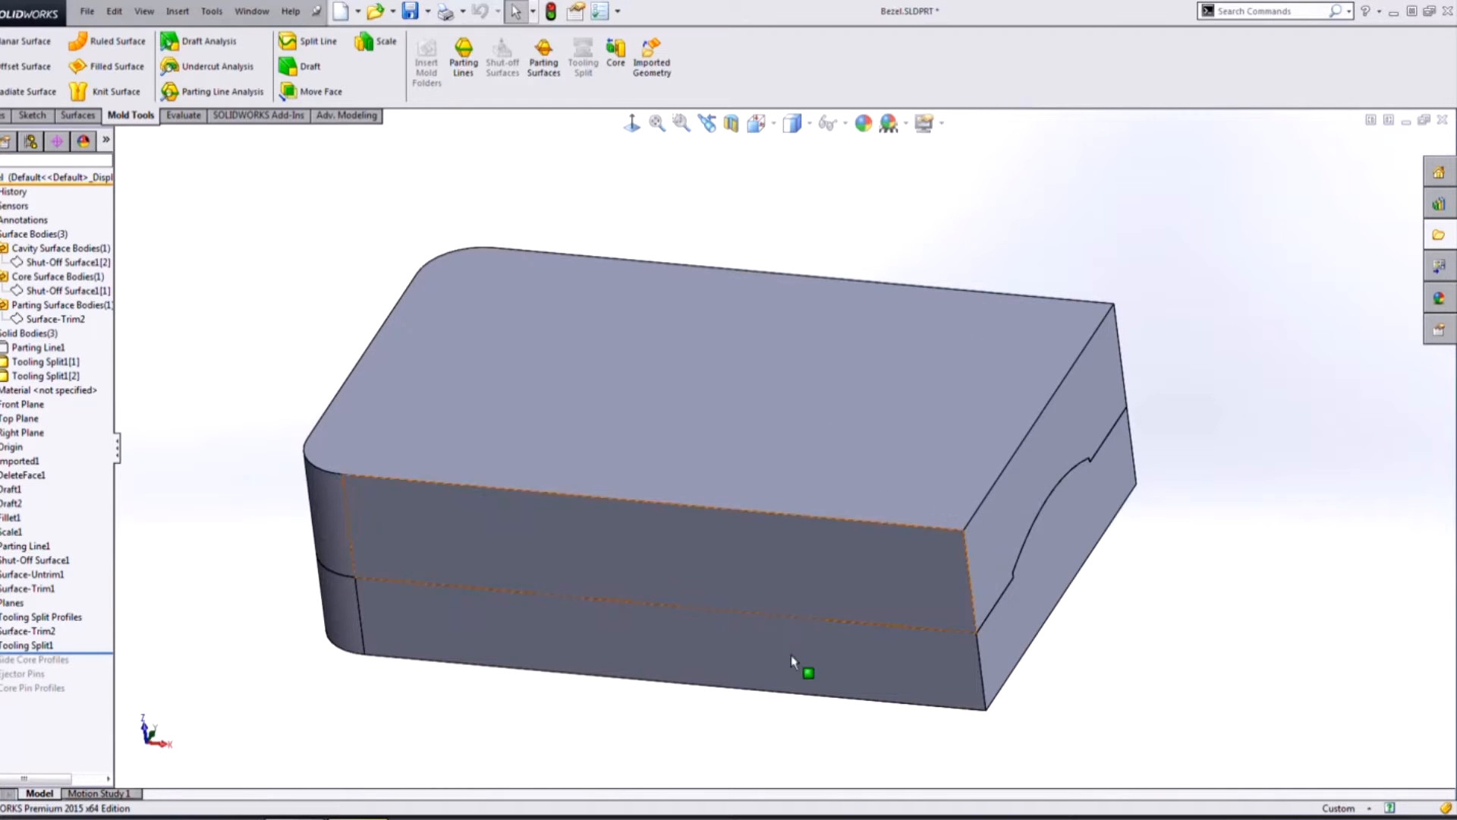
middle_click_drag(650, 601, 660, 637)
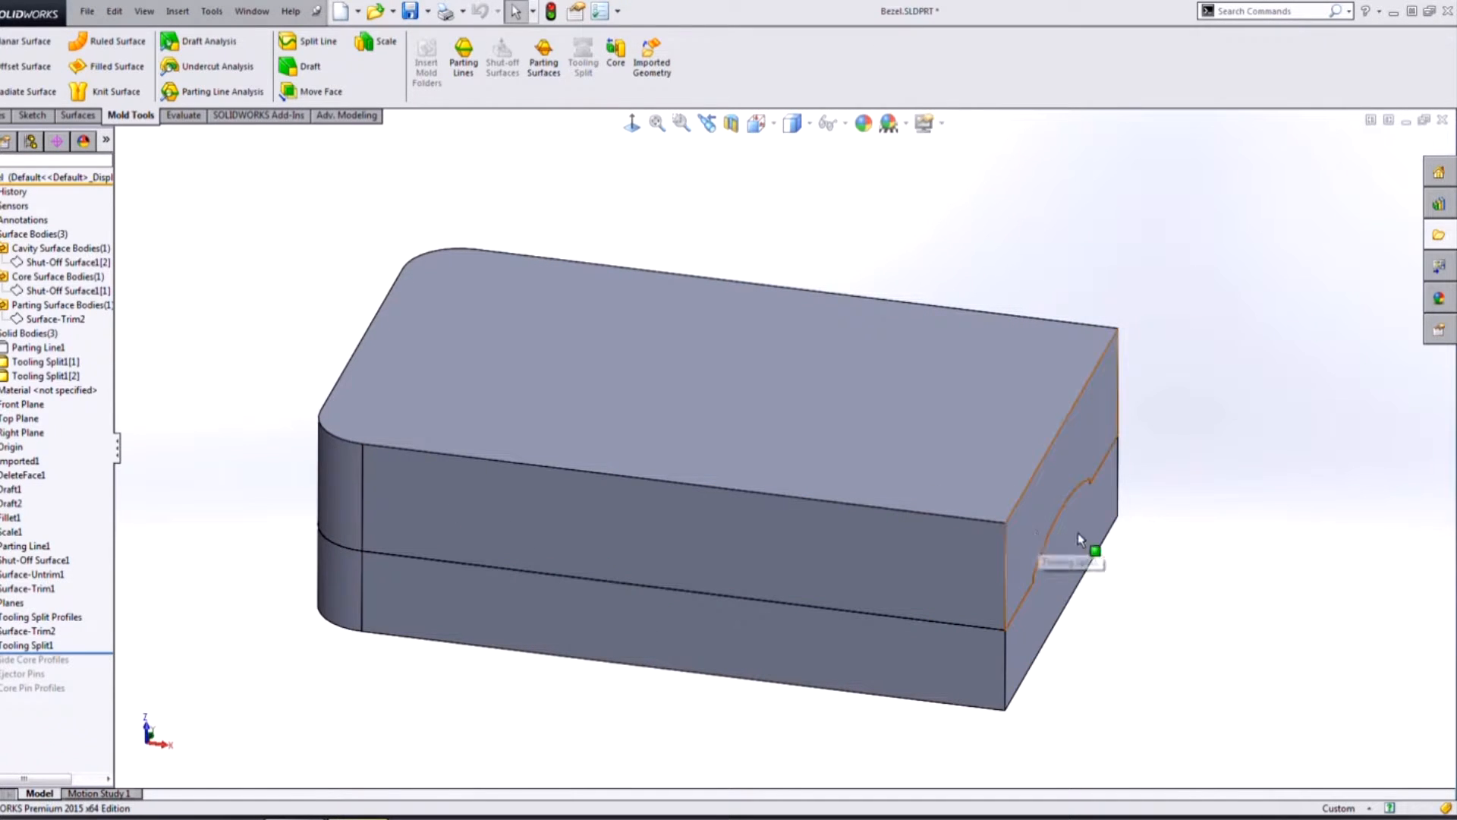
middle_click_drag(1160, 614, 1178, 559)
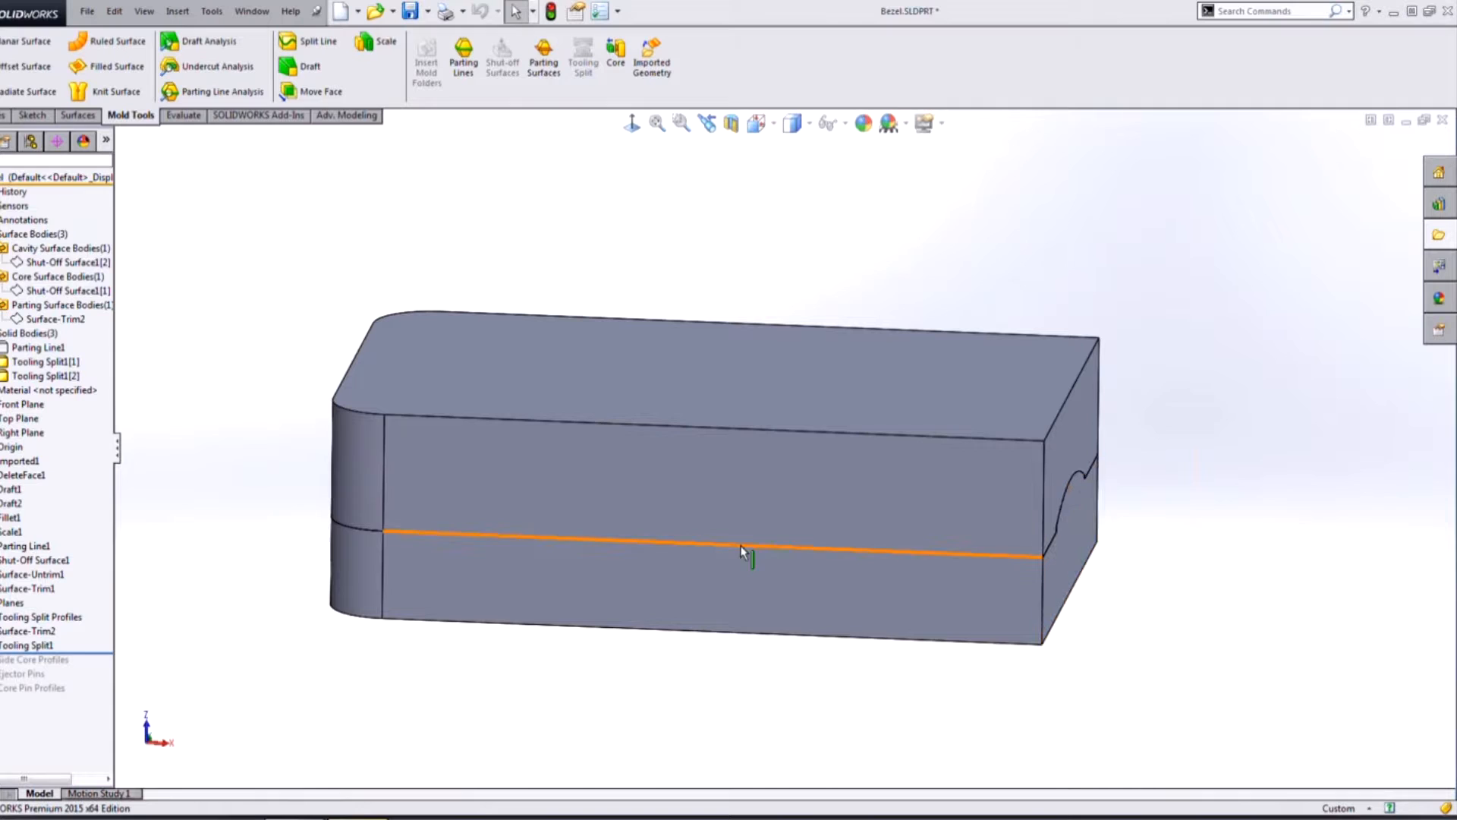
middle_click_drag(1287, 503, 1242, 552)
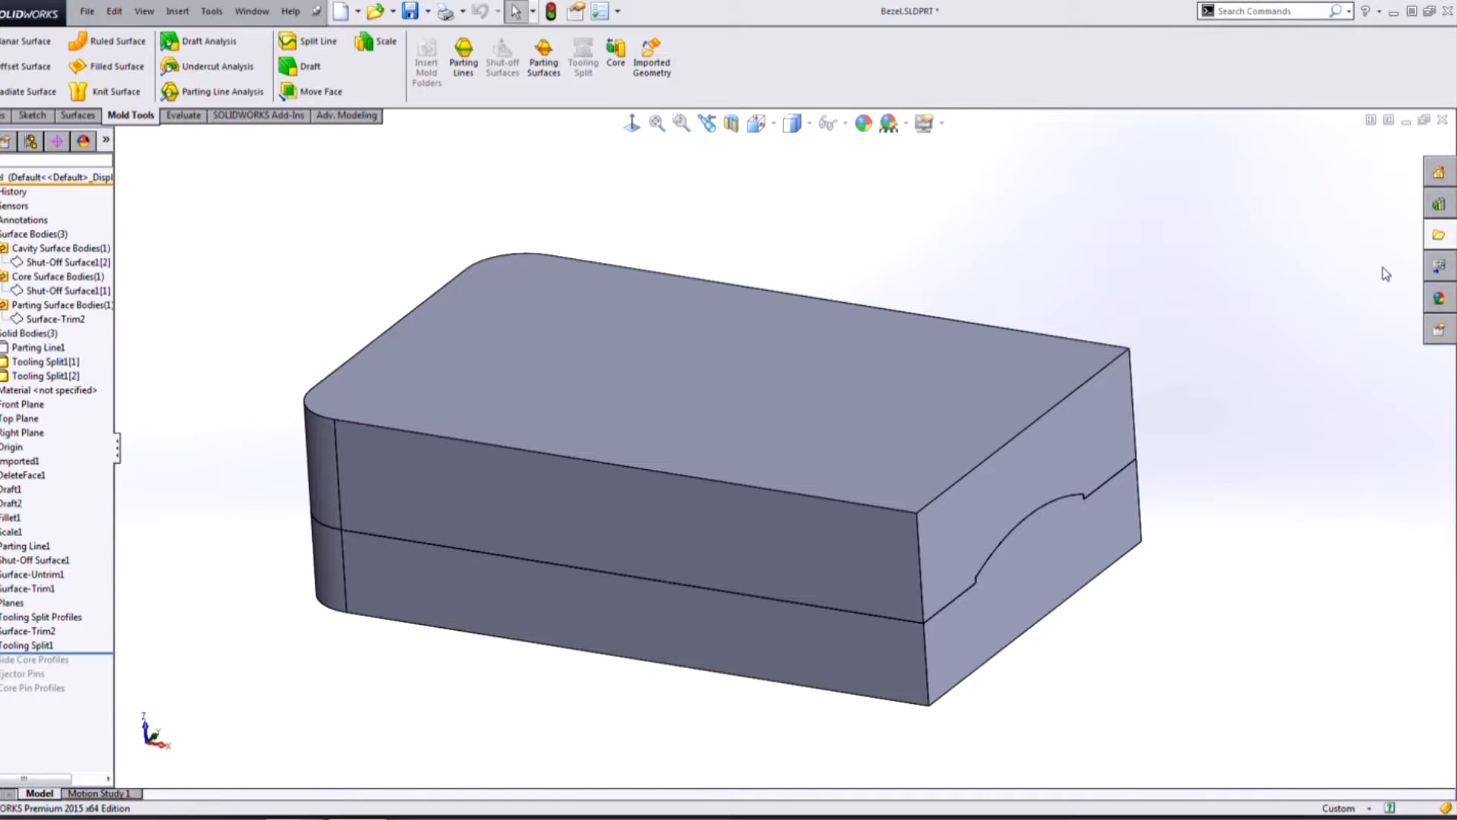
Insert the Sprue-Runner-Gate library feature from the Mold Tools folder onto the mold's end face, assigning its sketch point and Top Plane references
left_click(1439, 205)
left_click(1249, 224)
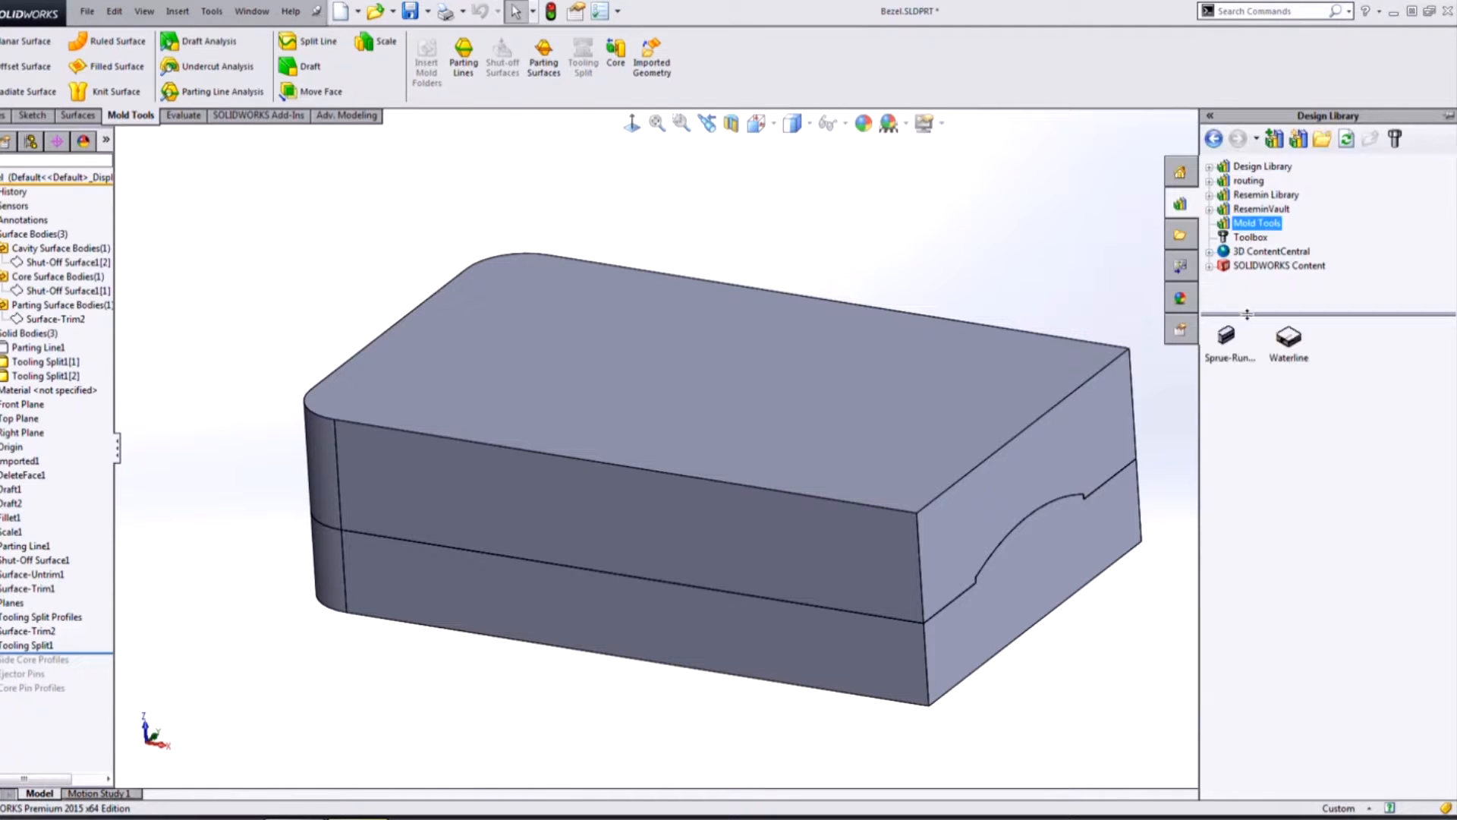
key("f")
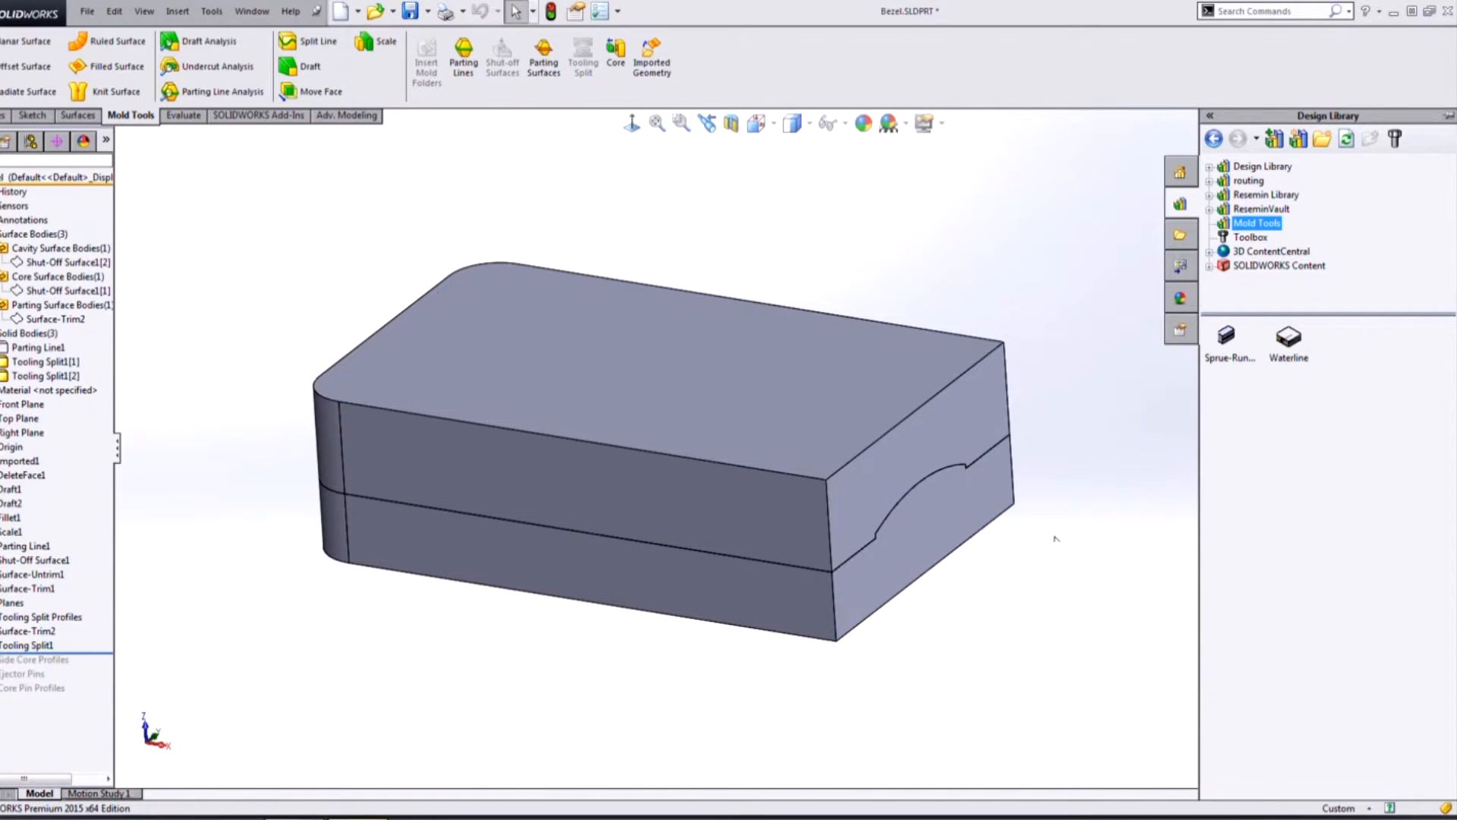
left_click(1222, 348)
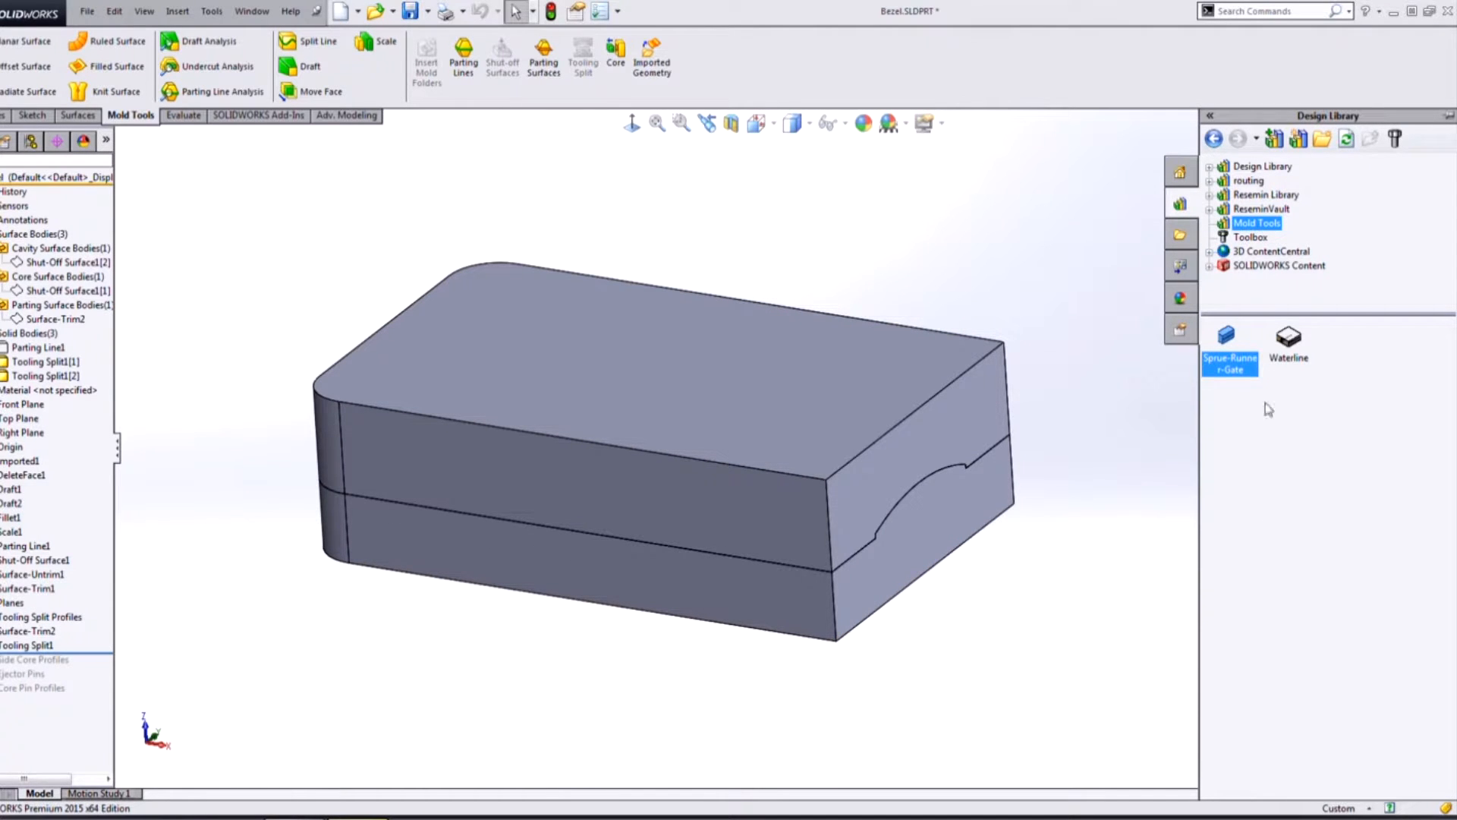
left_click_drag(1231, 340, 922, 513)
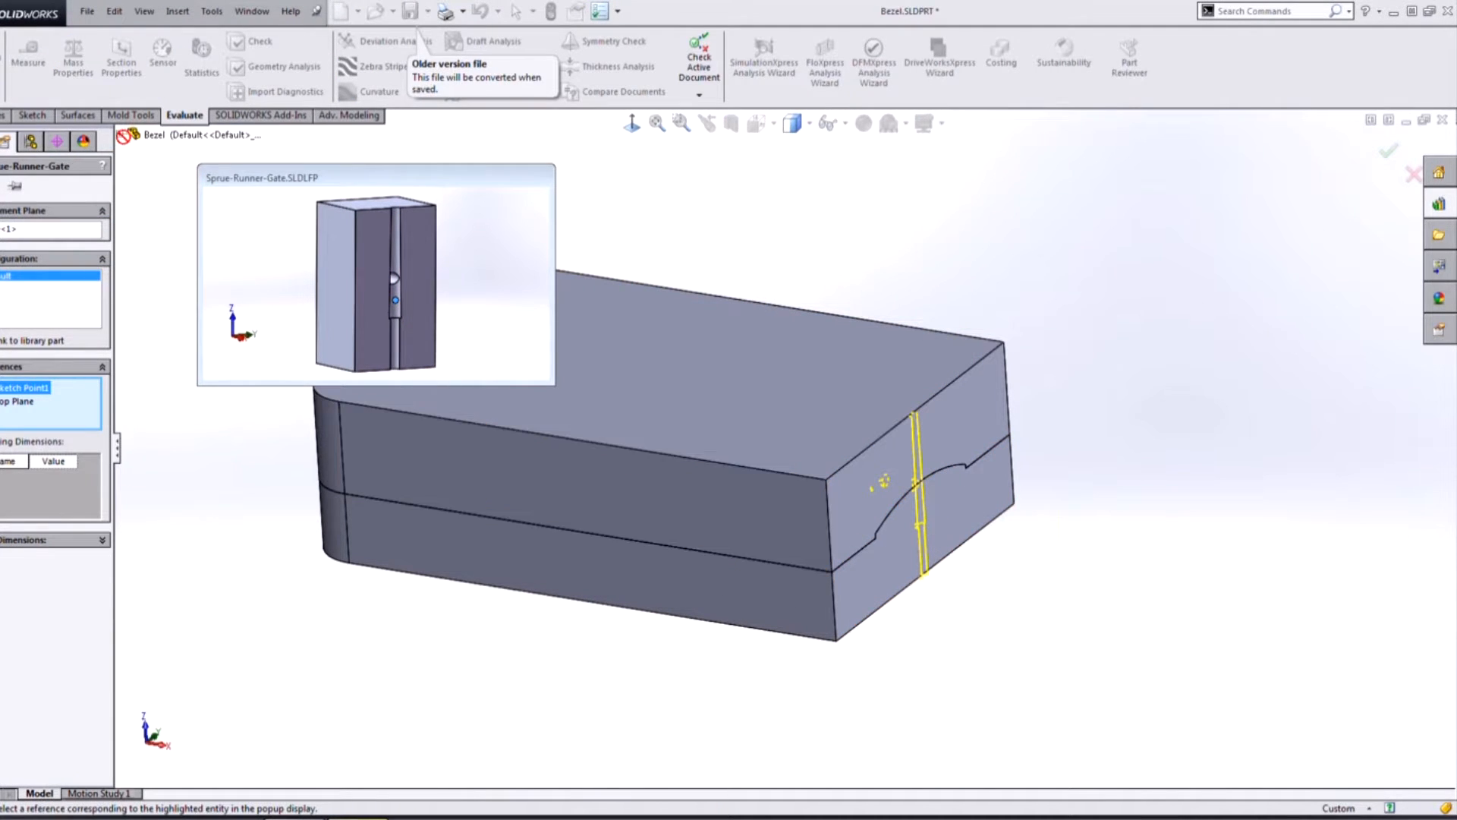
left_click(120, 134)
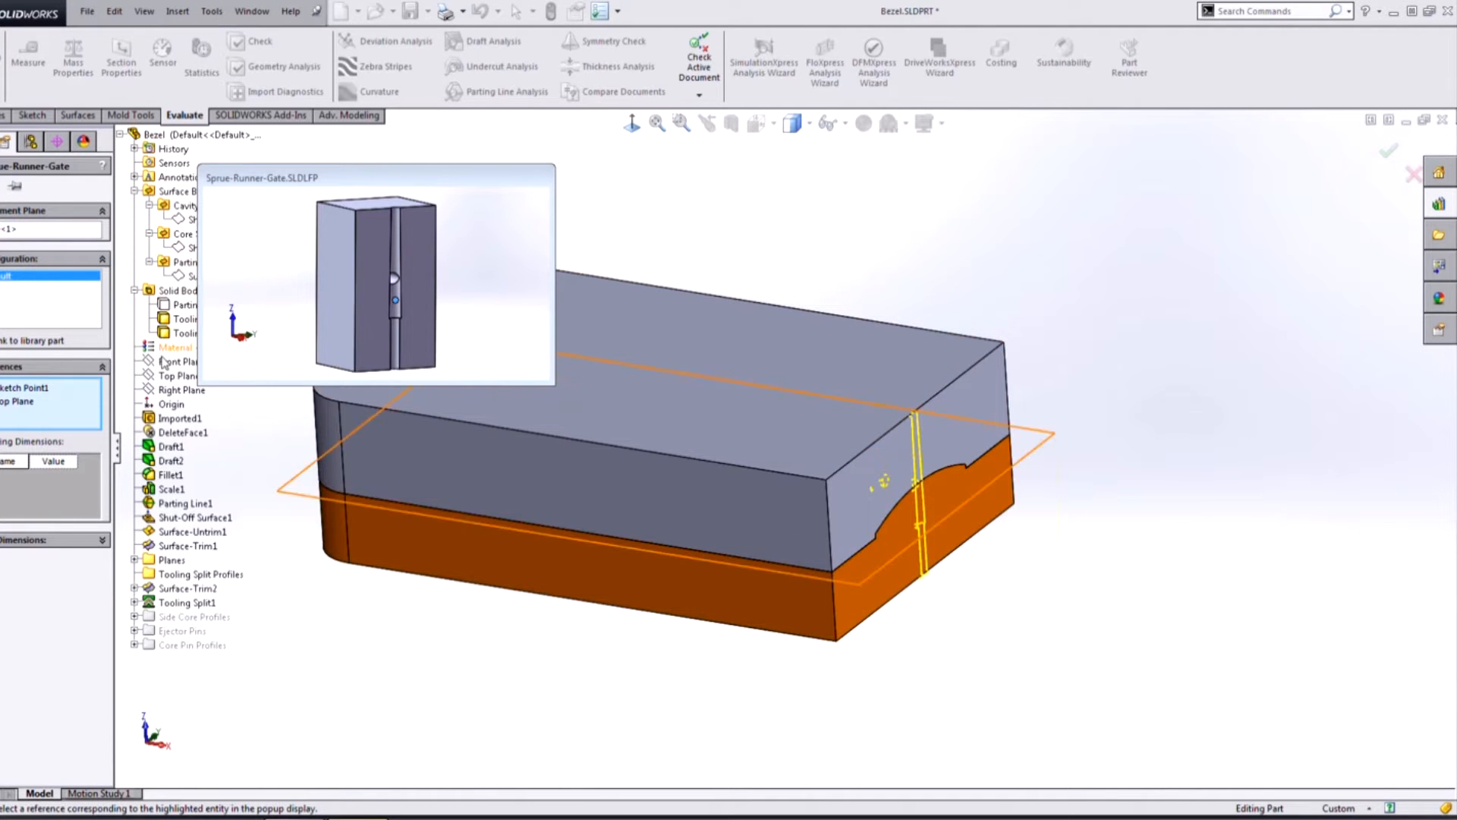
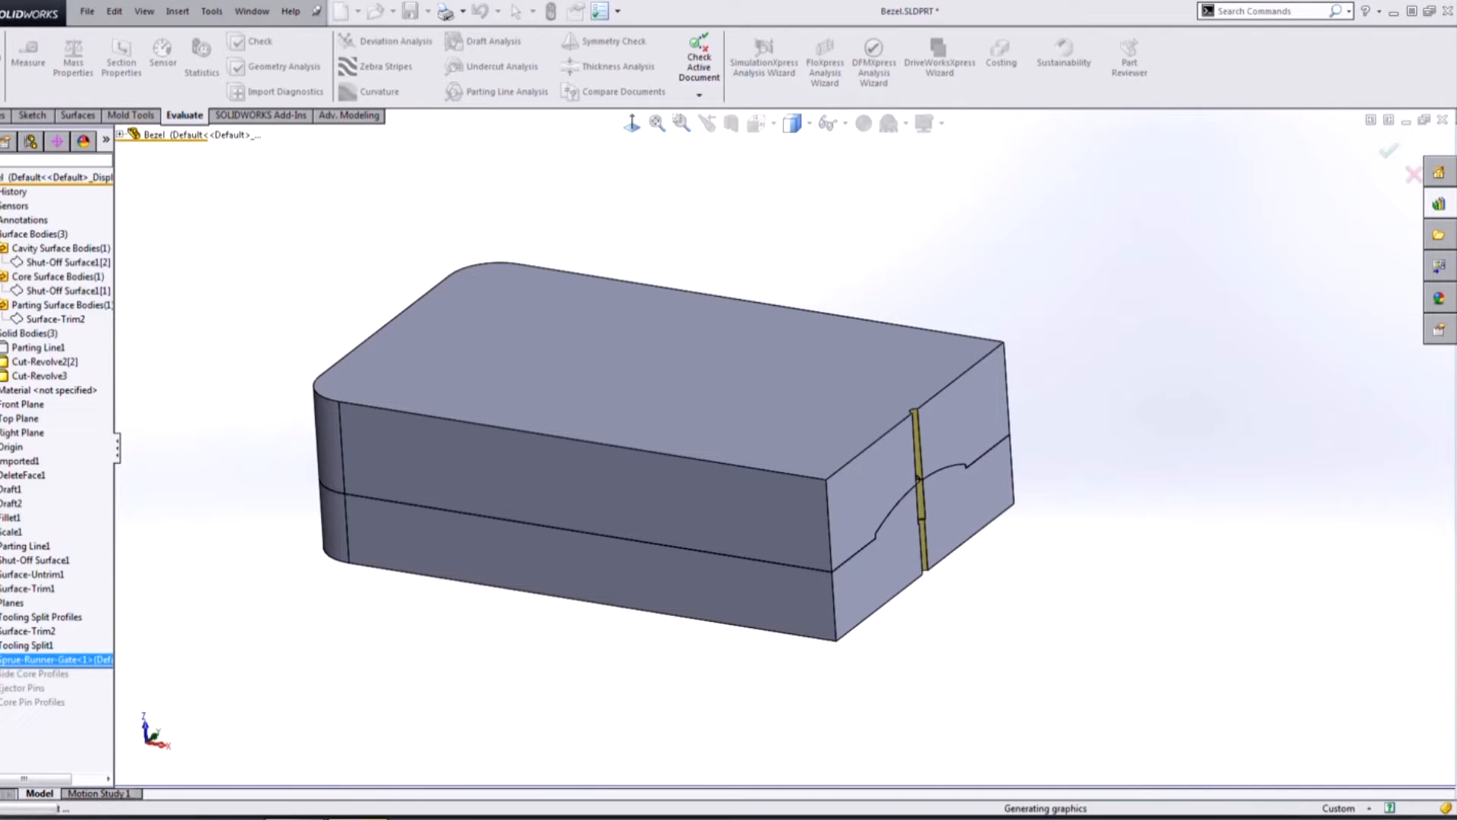
Examine the sprue, runner and gate cut where it crosses the parting line on the mold's end face
middle_click_drag(1199, 569, 1102, 521)
scroll(684, 472, "down", 10)
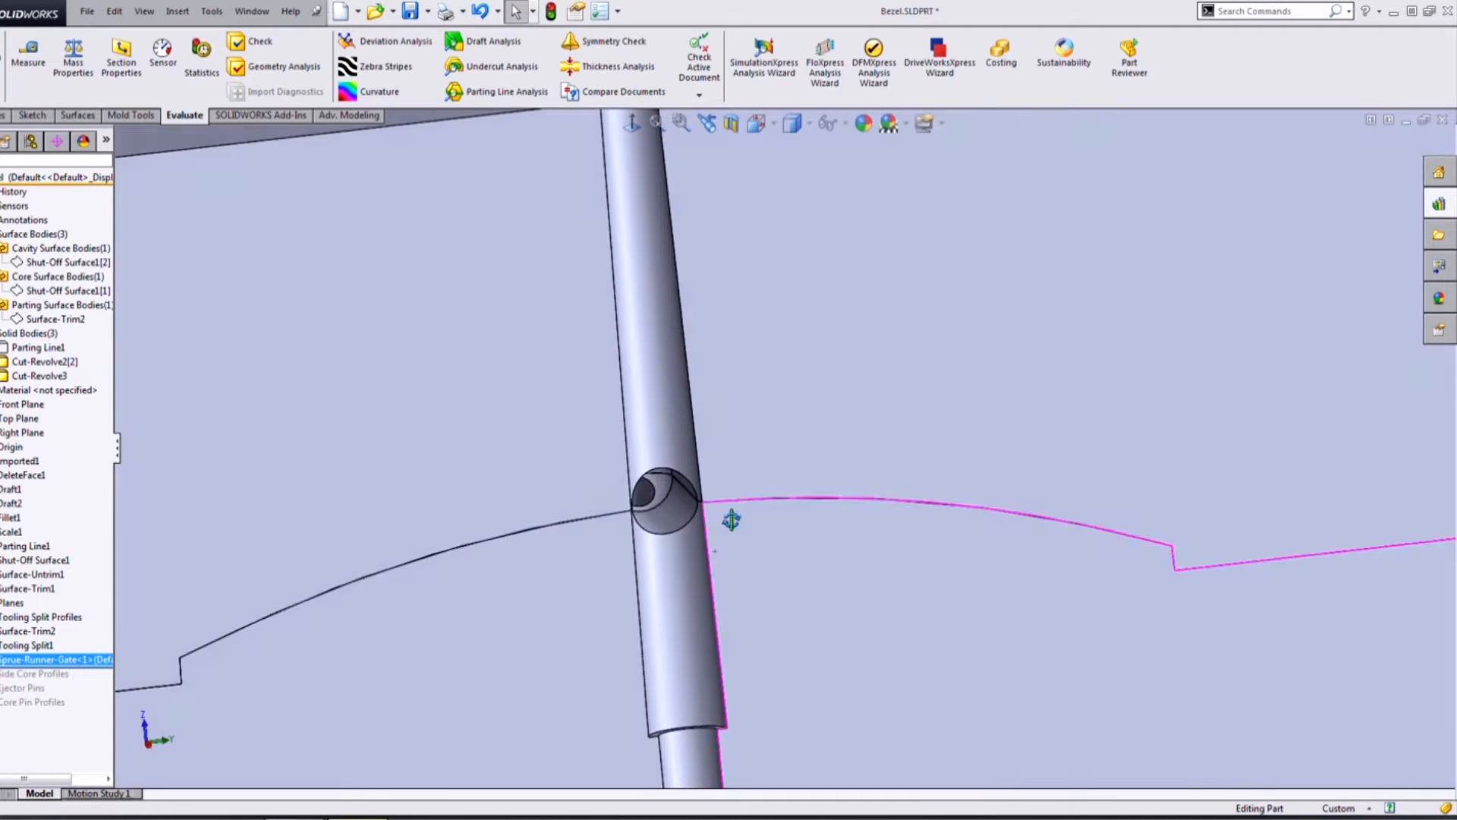
mouse_move(731, 520)
middle_mouse_down()
mouse_move(729, 502)
mouse_move(703, 521)
mouse_move(714, 510)
mouse_move(722, 535)
middle_mouse_up()
scroll(717, 523, "up", 8)
middle_click_drag(569, 452, 666, 519)
scroll(602, 393, "up", 2)
scroll(599, 391, "down", 2)
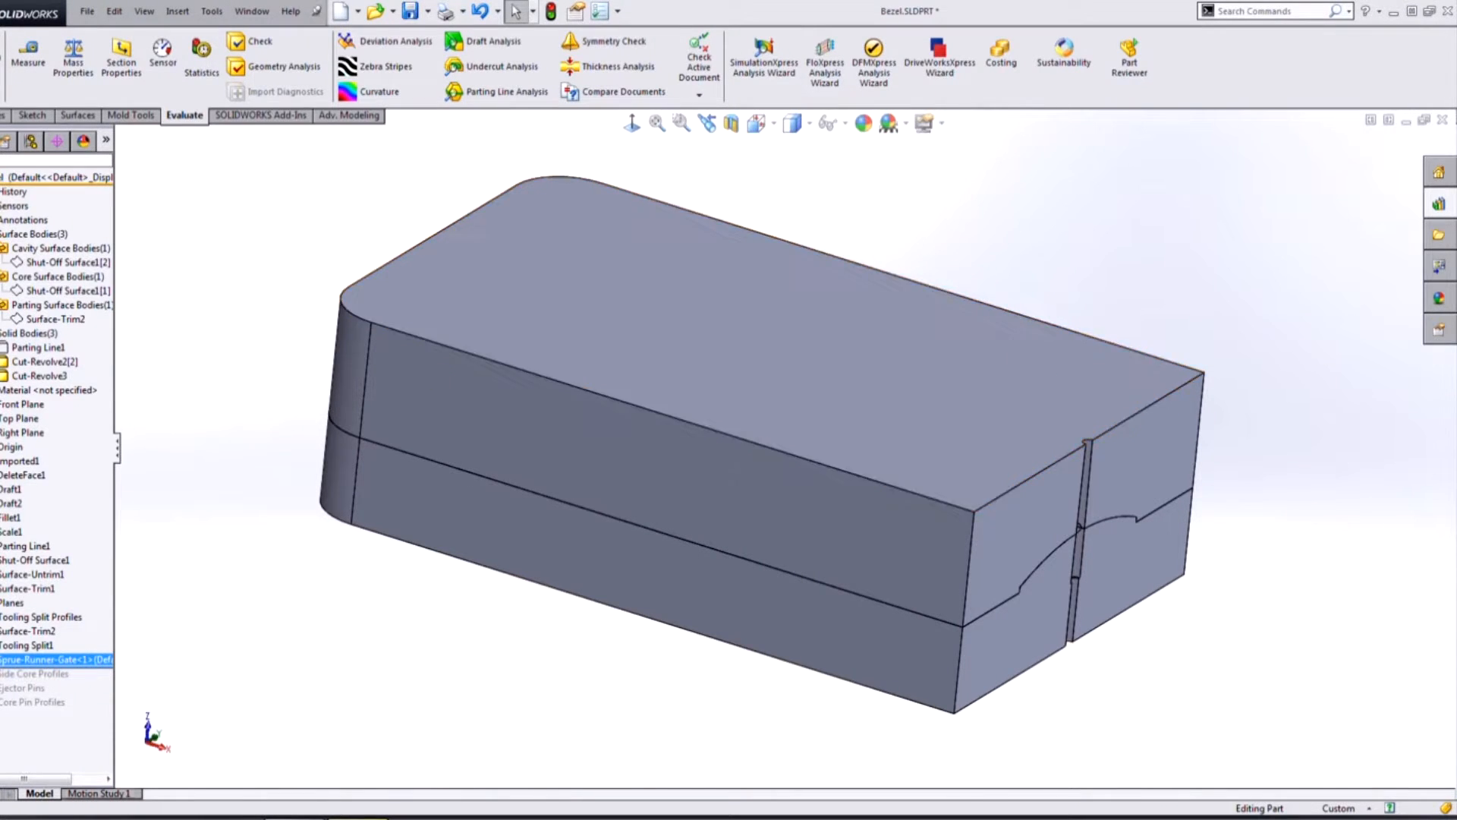
Roll the feature history forward past the Side Core Profiles folder and switch the display to wireframe
left_click_drag(113, 668, 113, 681)
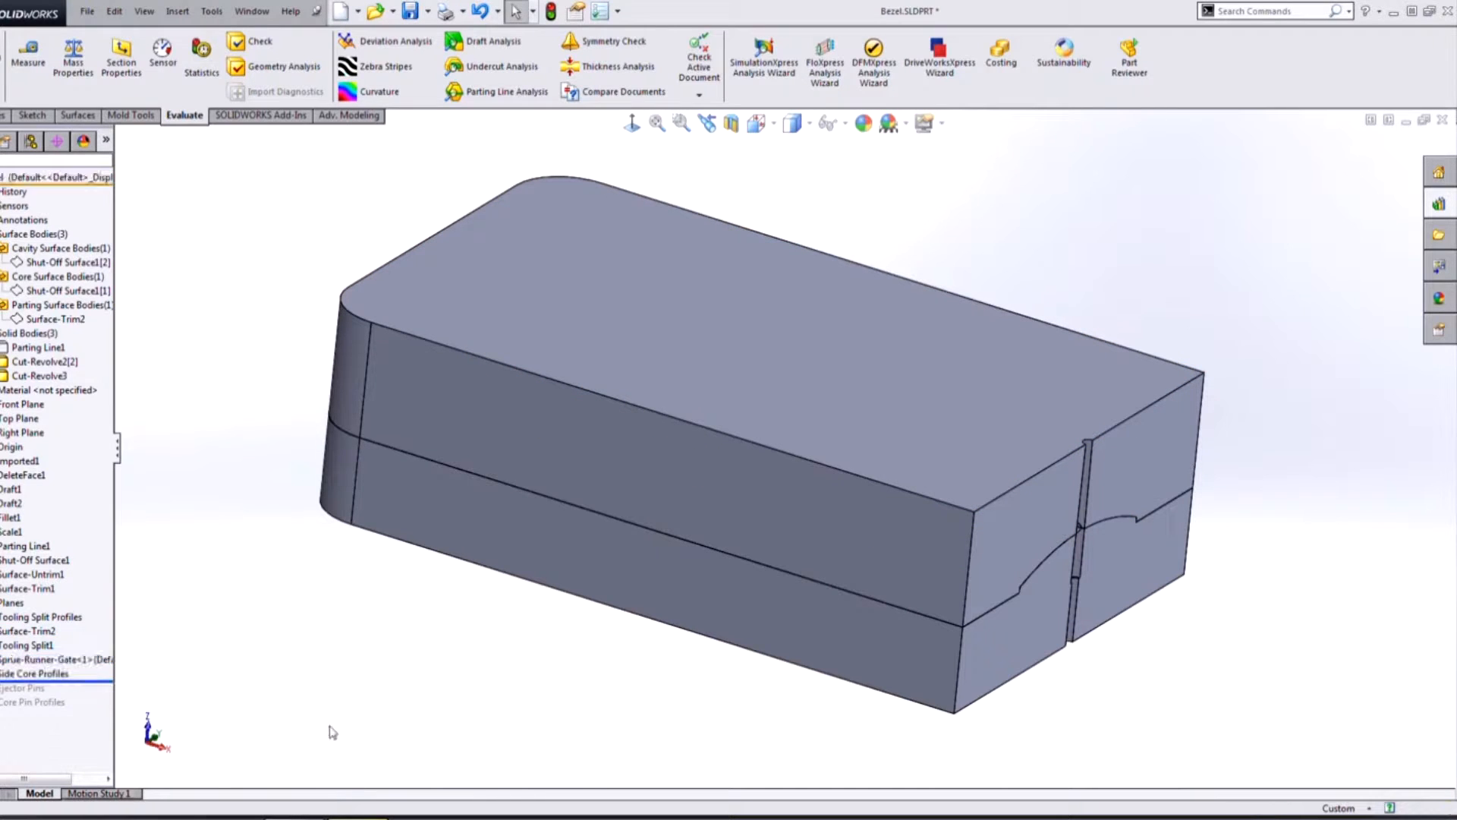
left_click(793, 123)
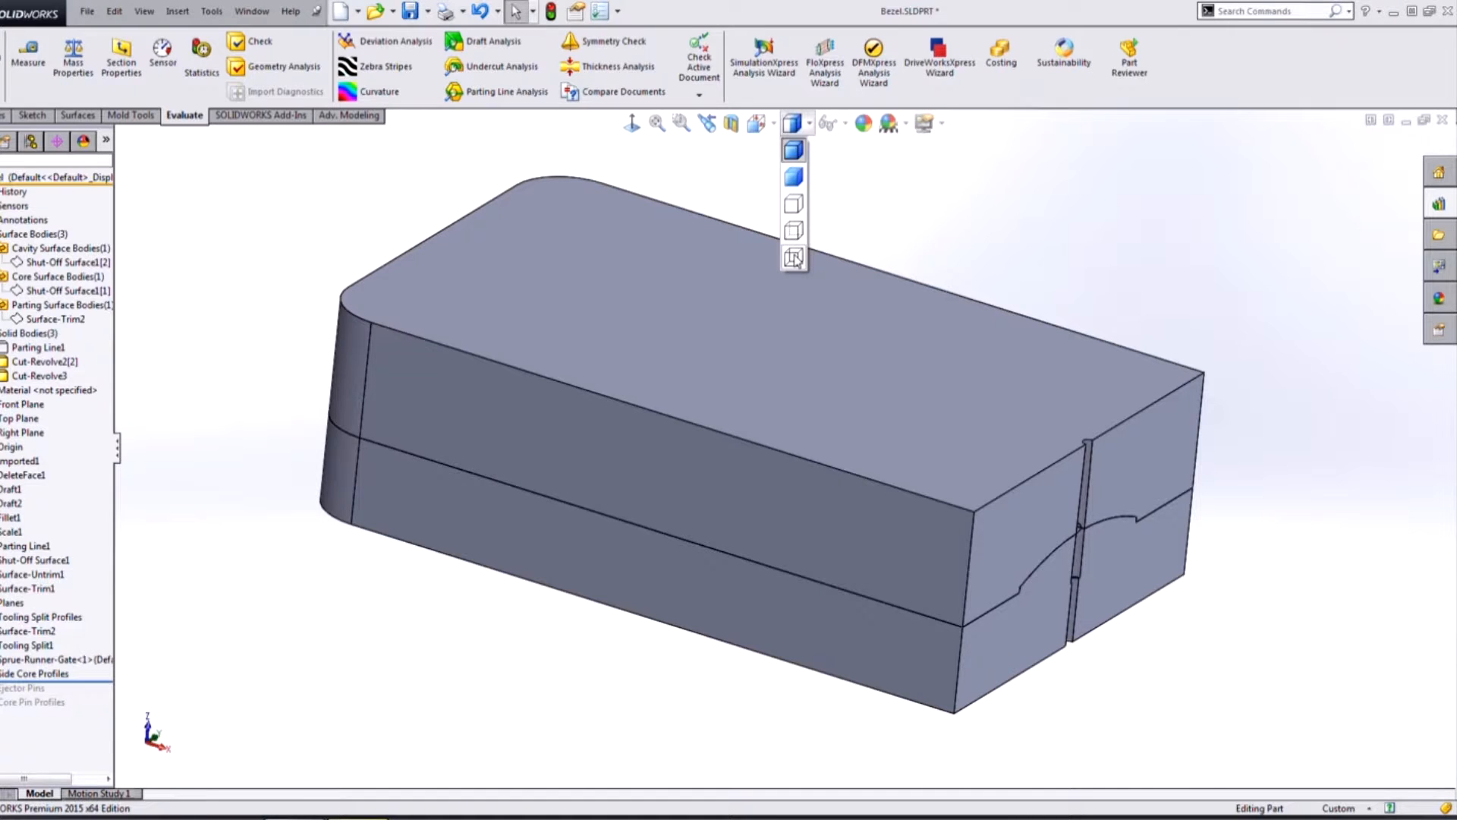
left_click(794, 258)
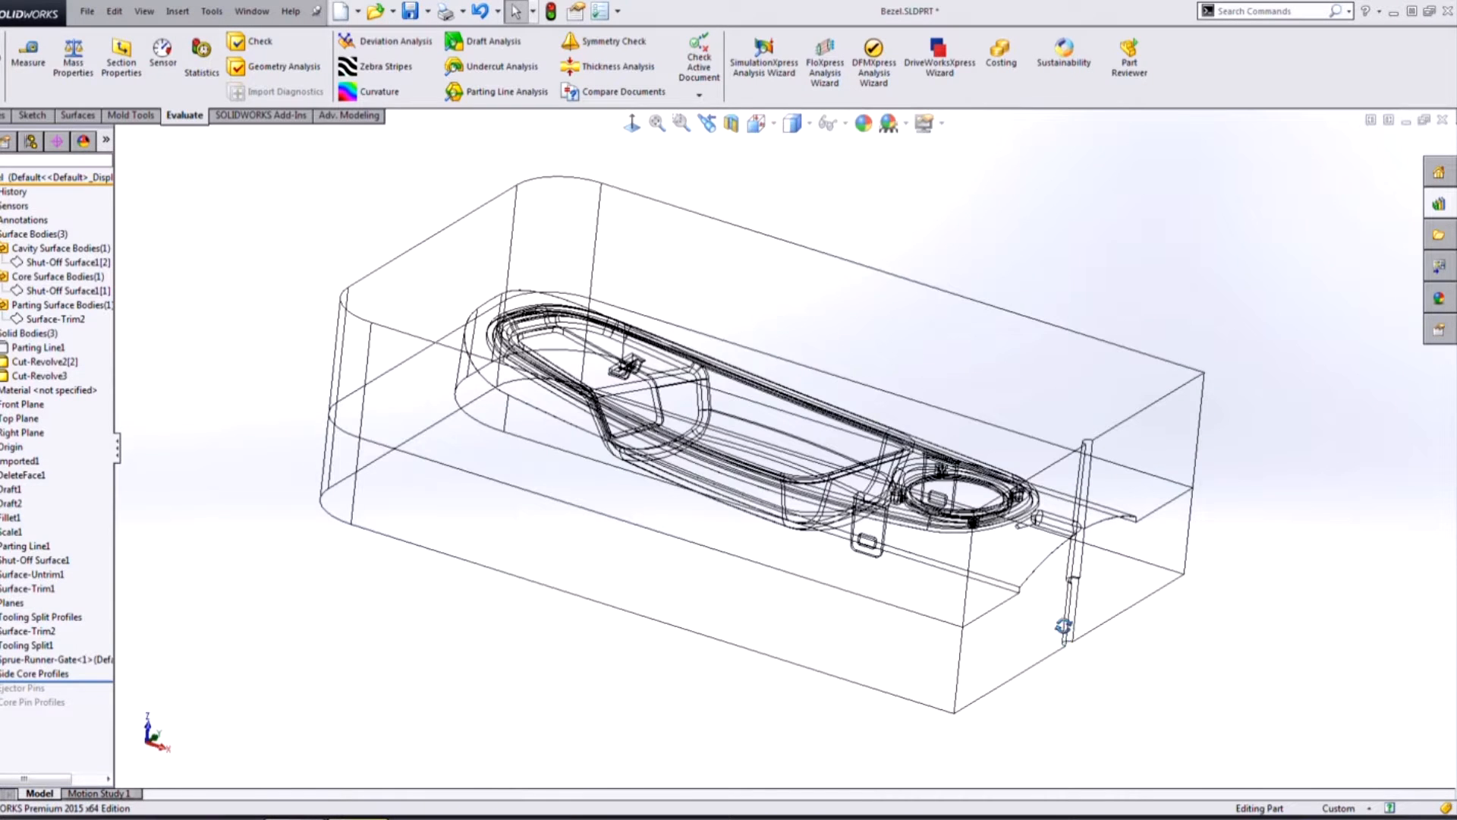
Turn the wireframe mold end-on and examine the bezel's side clips and the runner inside the blocks
middle_click_drag(1063, 625, 1028, 618)
left_click(1021, 610)
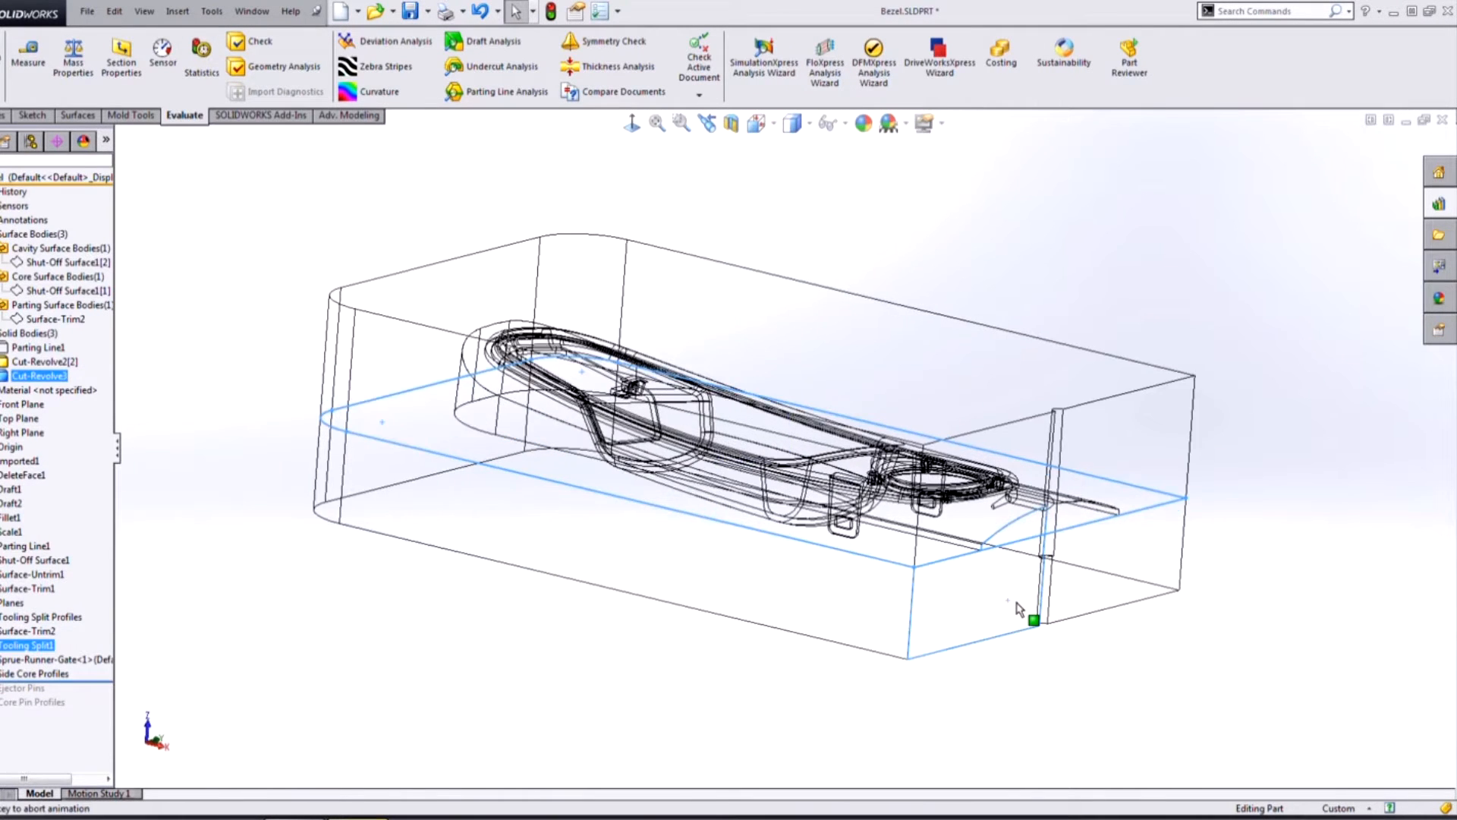
key("alt+Right")
key("alt+Right")
key("alt+Right")
key("alt+Right")
key("alt+Right")
key("alt+Right")
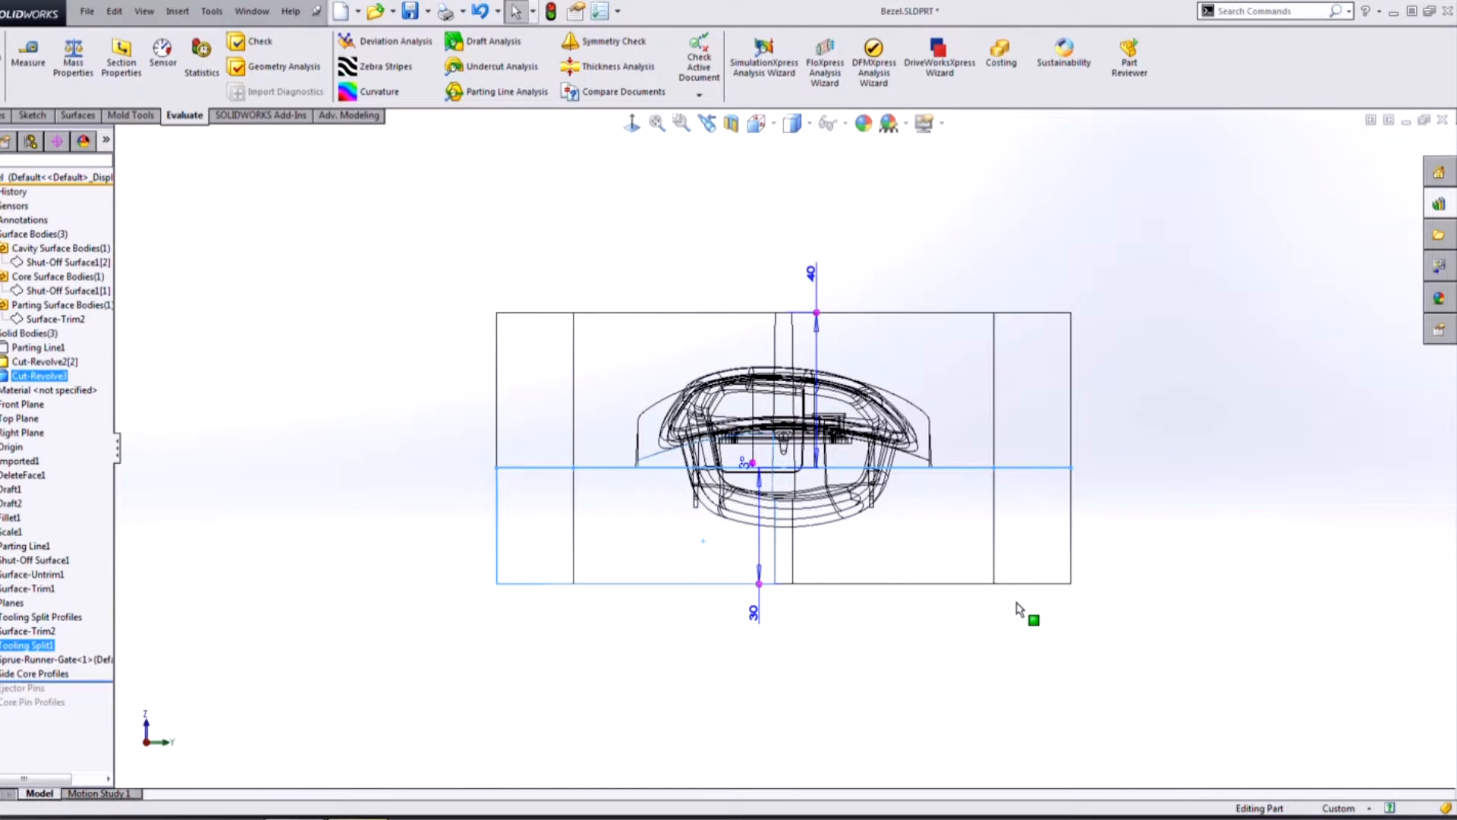
left_click(1010, 625)
scroll(782, 470, "down", 5)
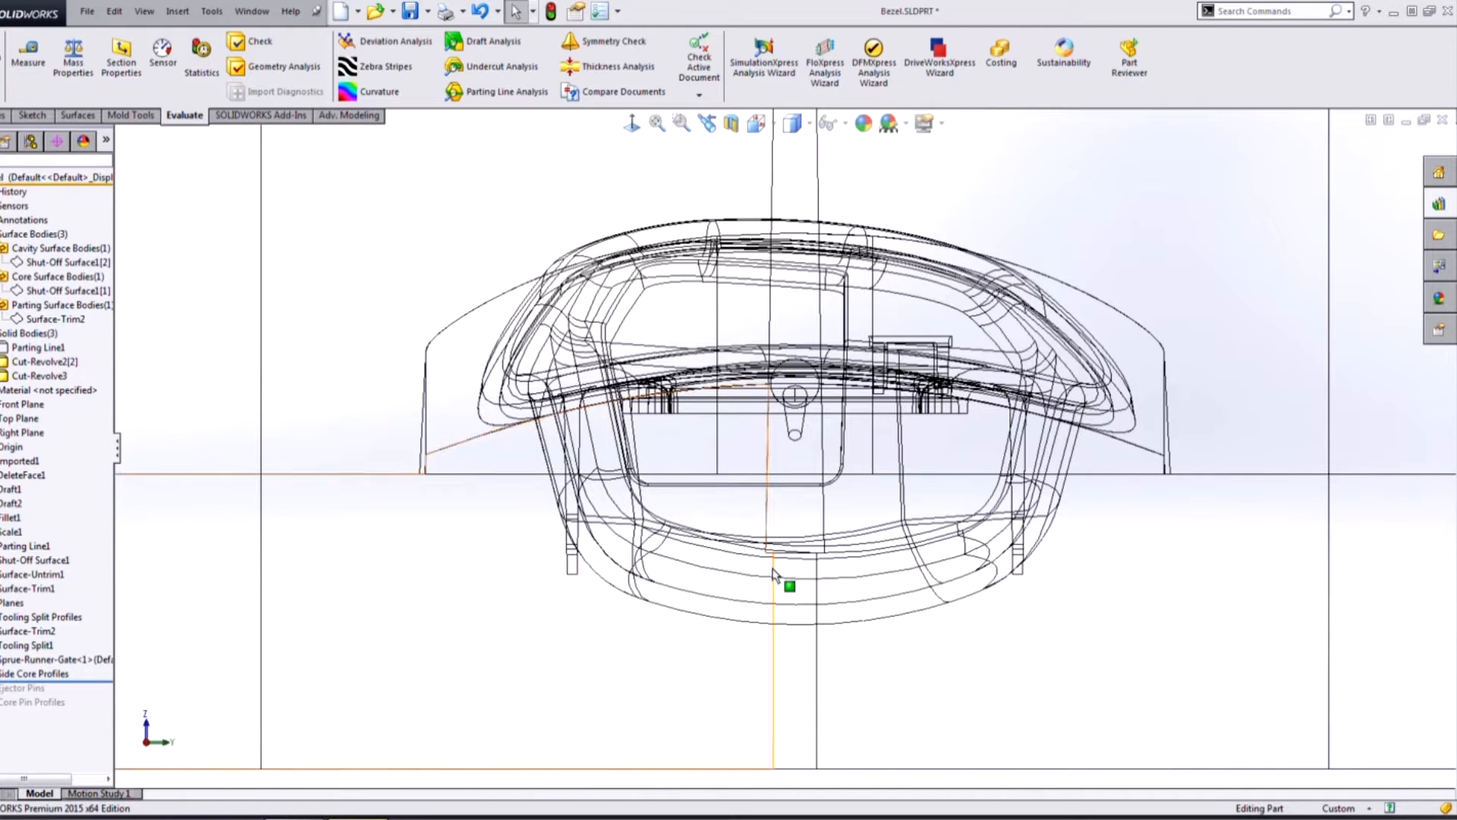
scroll(794, 569, "up", 6)
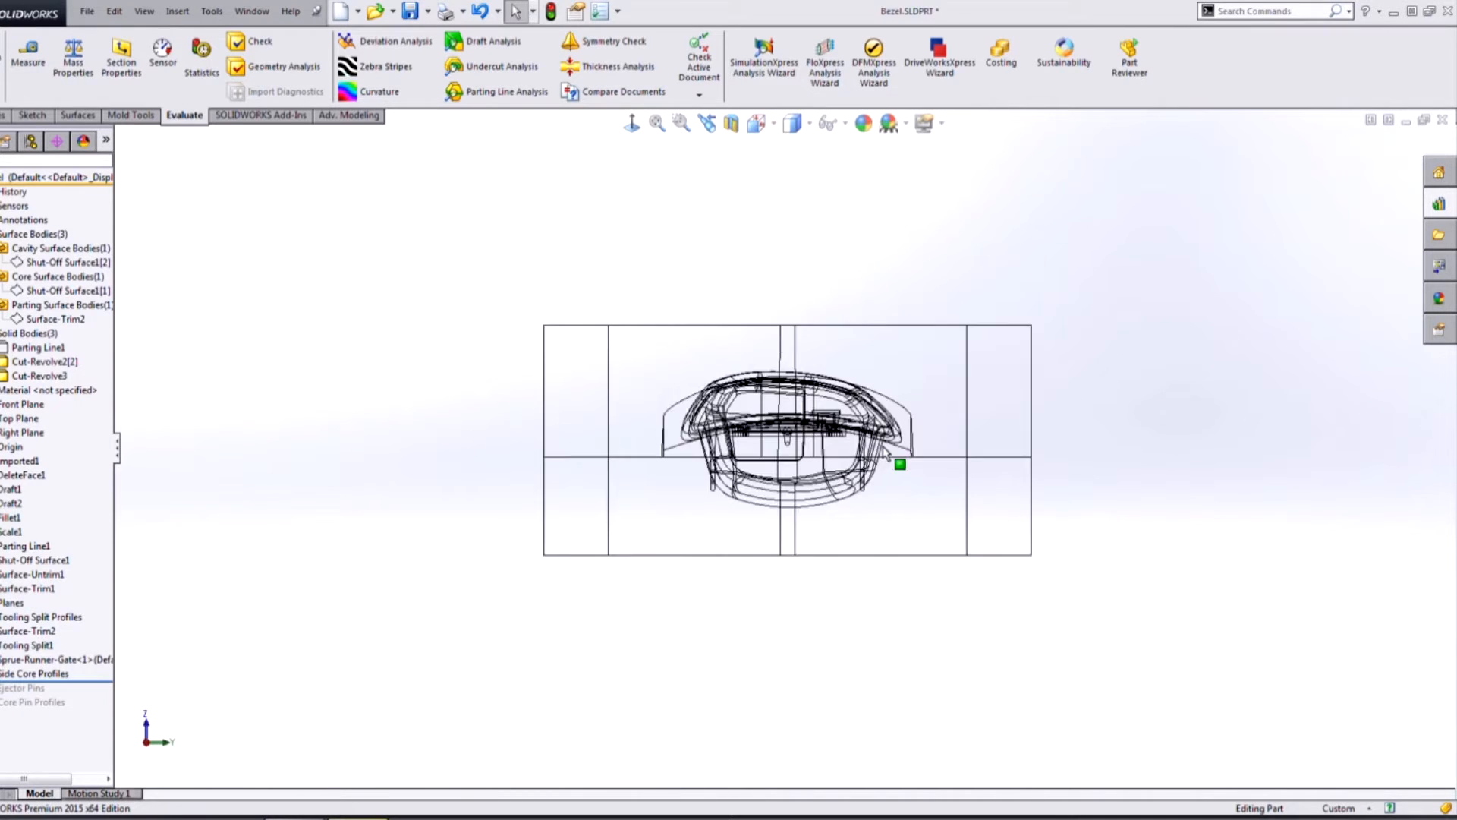
Expand the Side Core Profiles folder and open its Side Core Profile sketch for editing
left_click(1, 673)
left_click(66, 688)
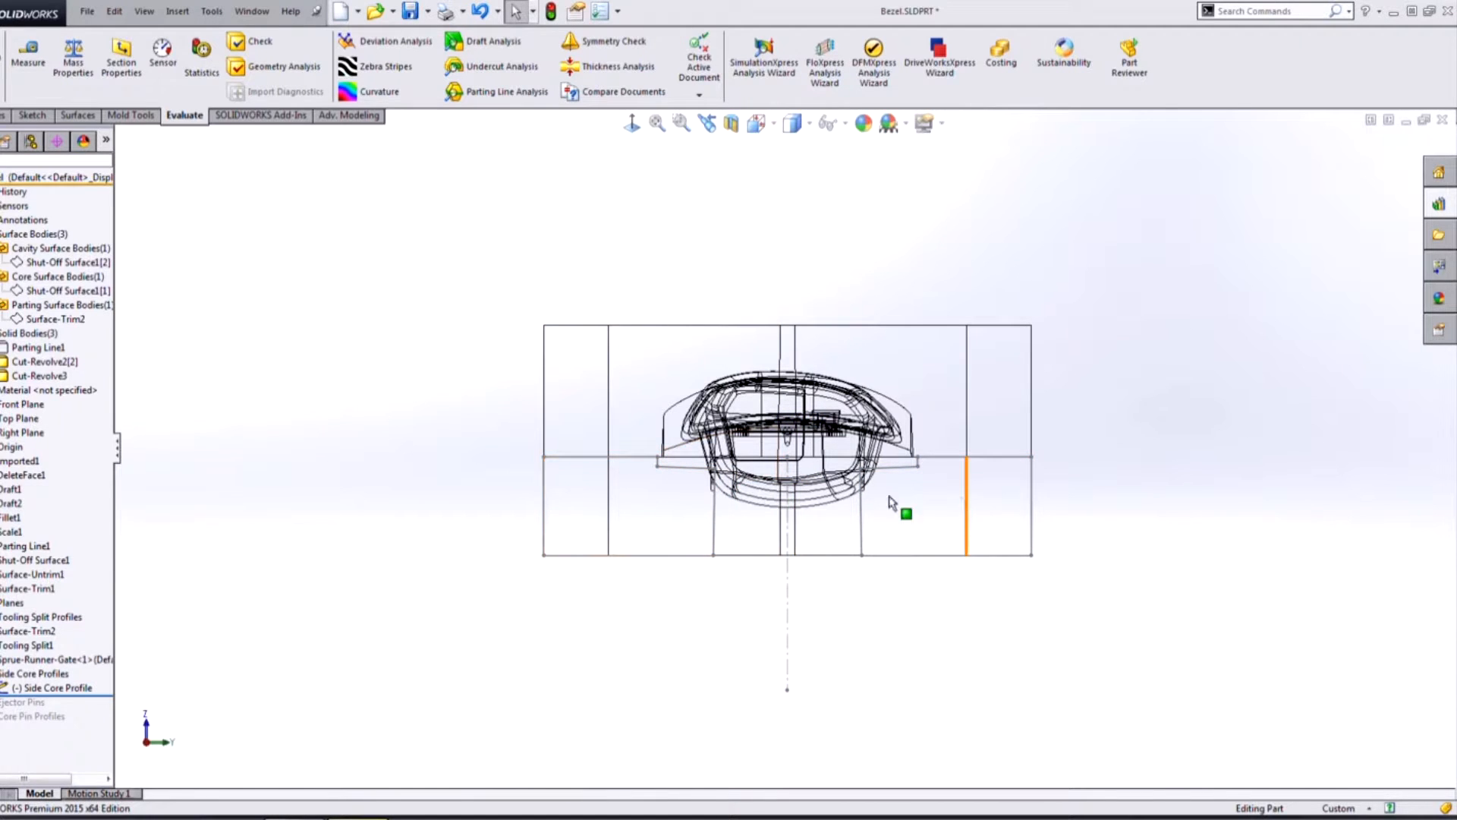
left_click(70, 689)
left_click(77, 642)
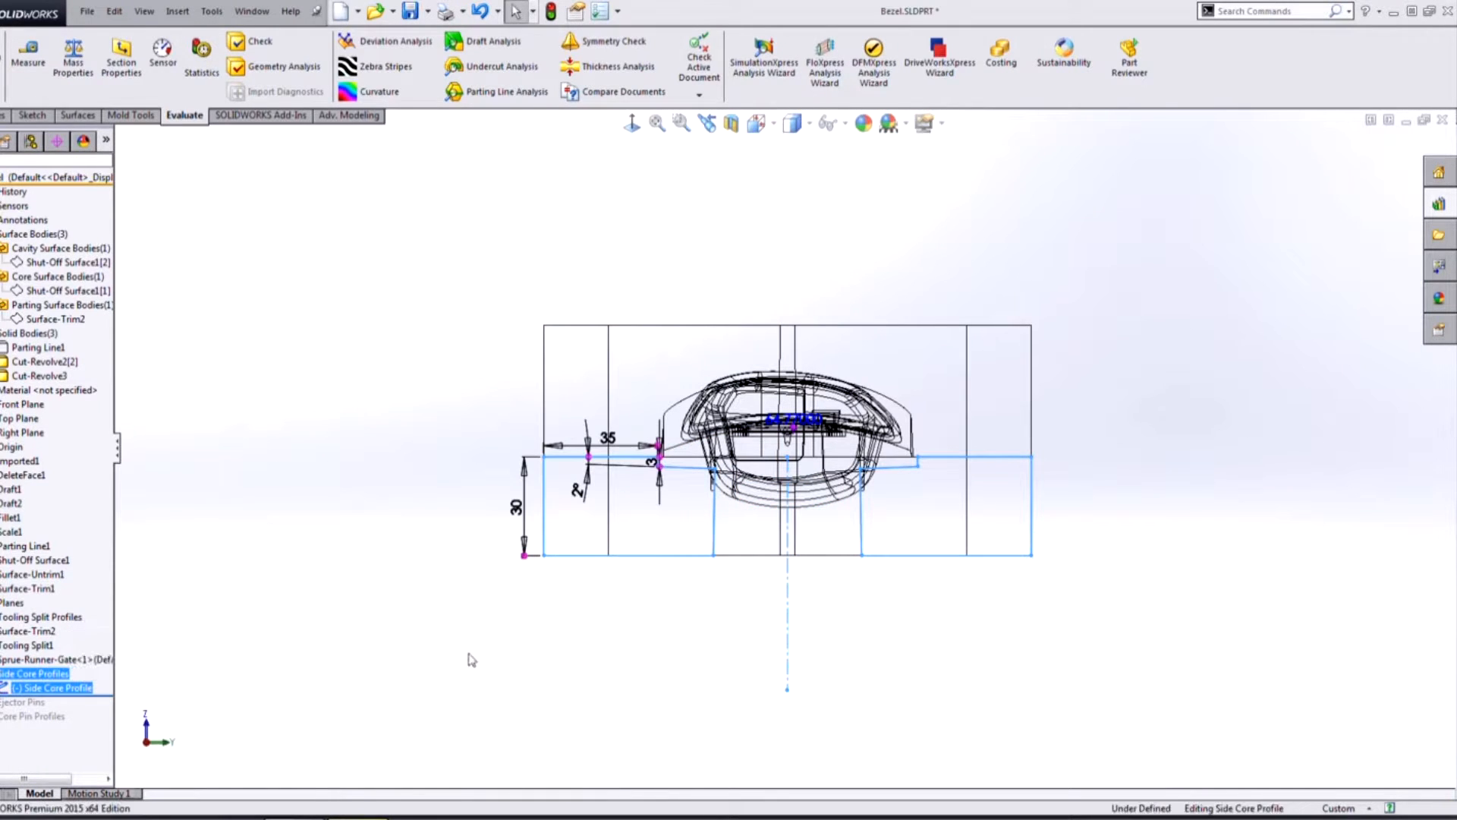
scroll(754, 479, "down", 2)
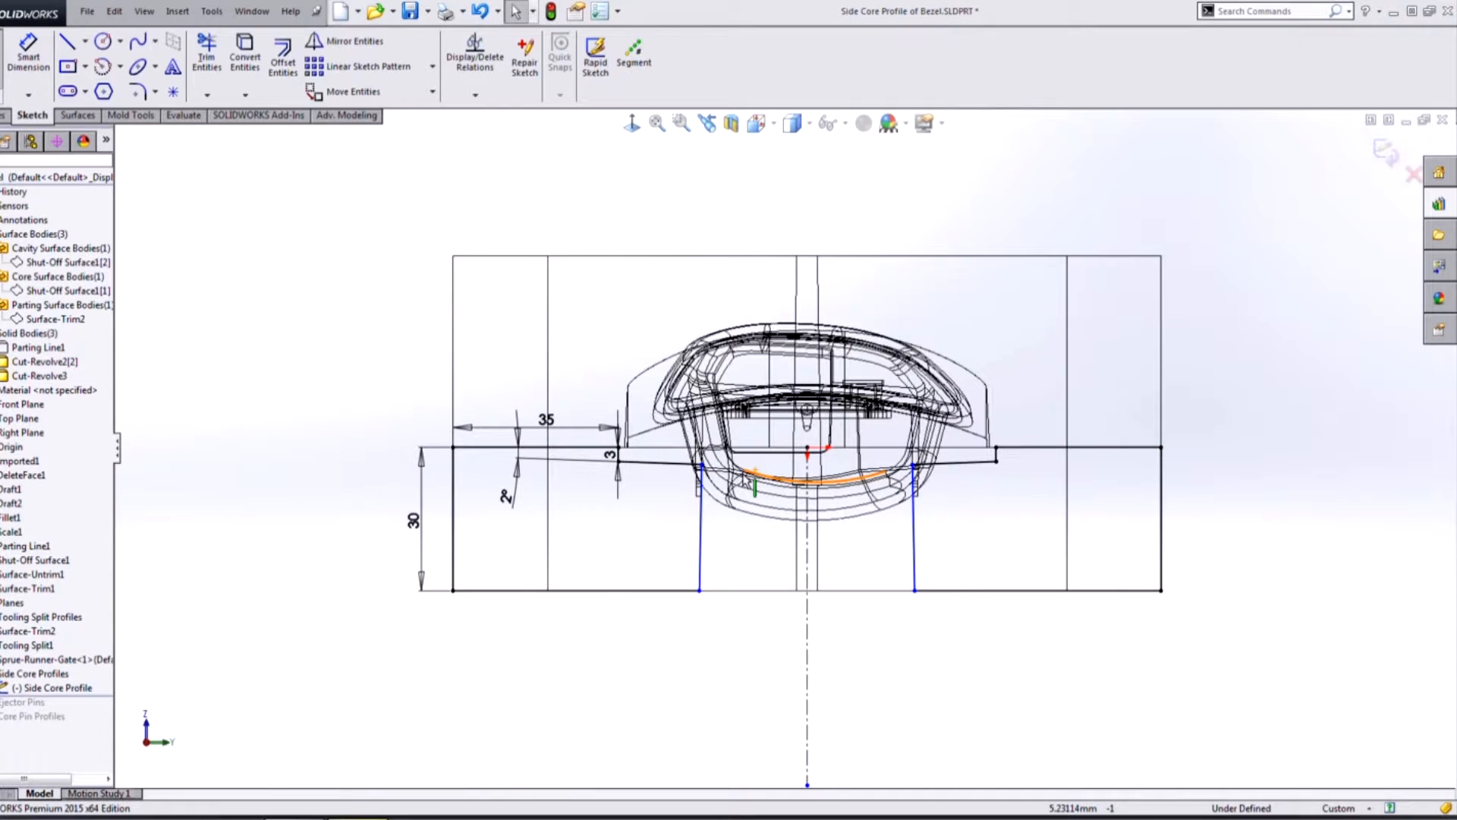
Make the near-vertical inner line of the Side Core Profile collinear with the drafted model edge above it, and finish the sketch
scroll(743, 475, "down", 7)
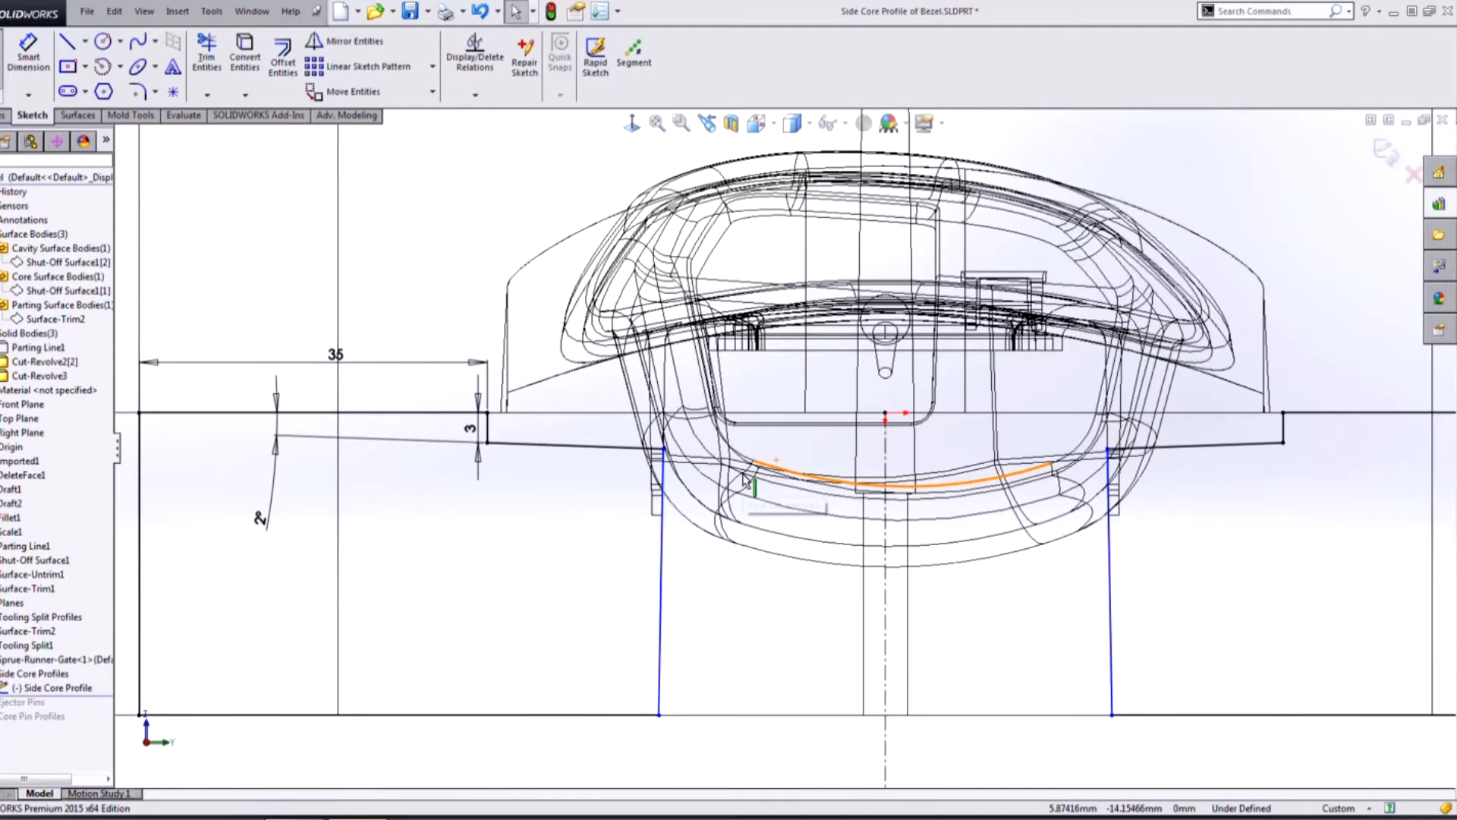
left_click(646, 593)
left_click(637, 329, "ctrl")
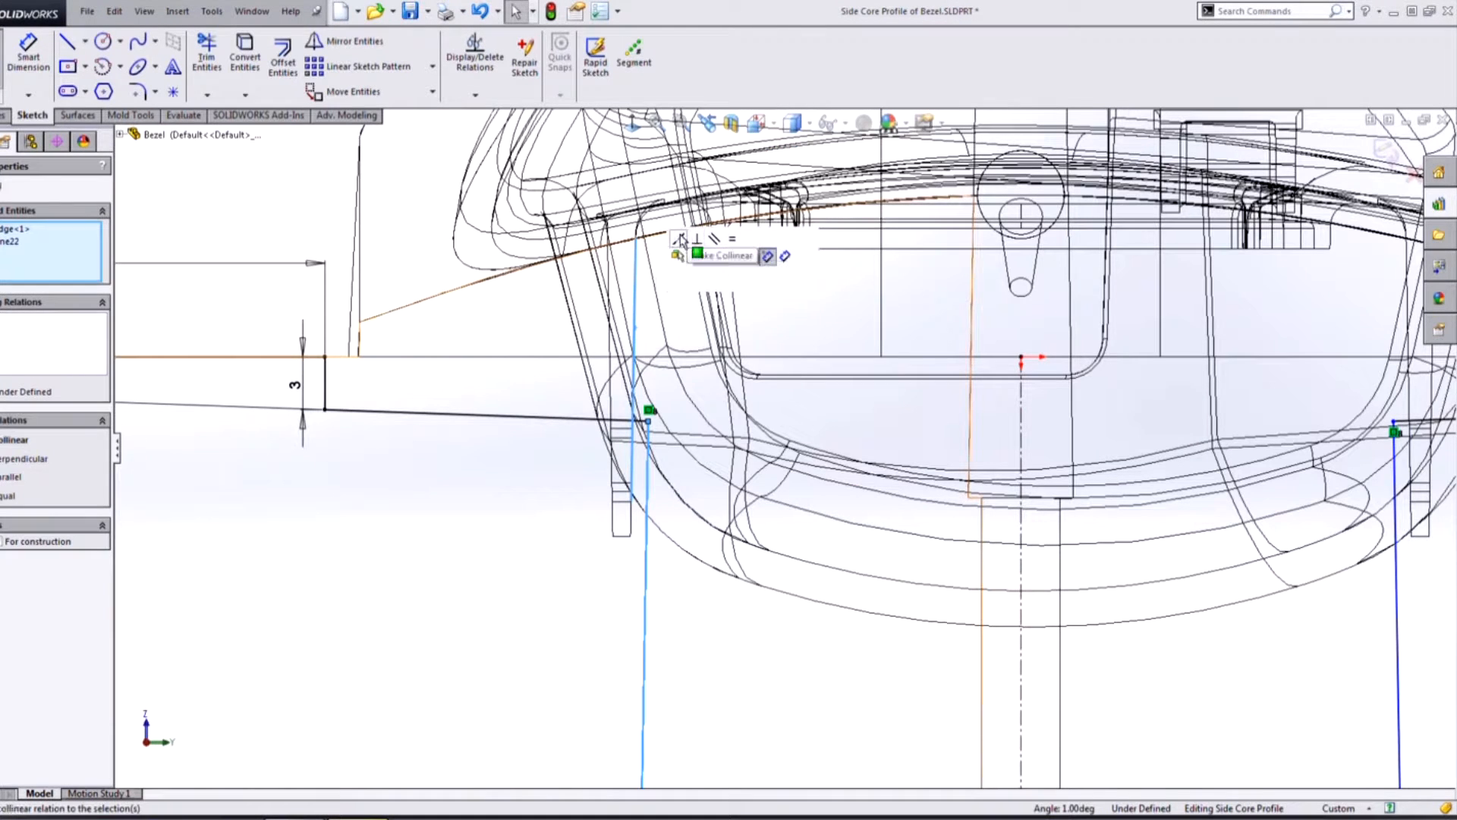
left_click(677, 239)
scroll(933, 519, "up", 5)
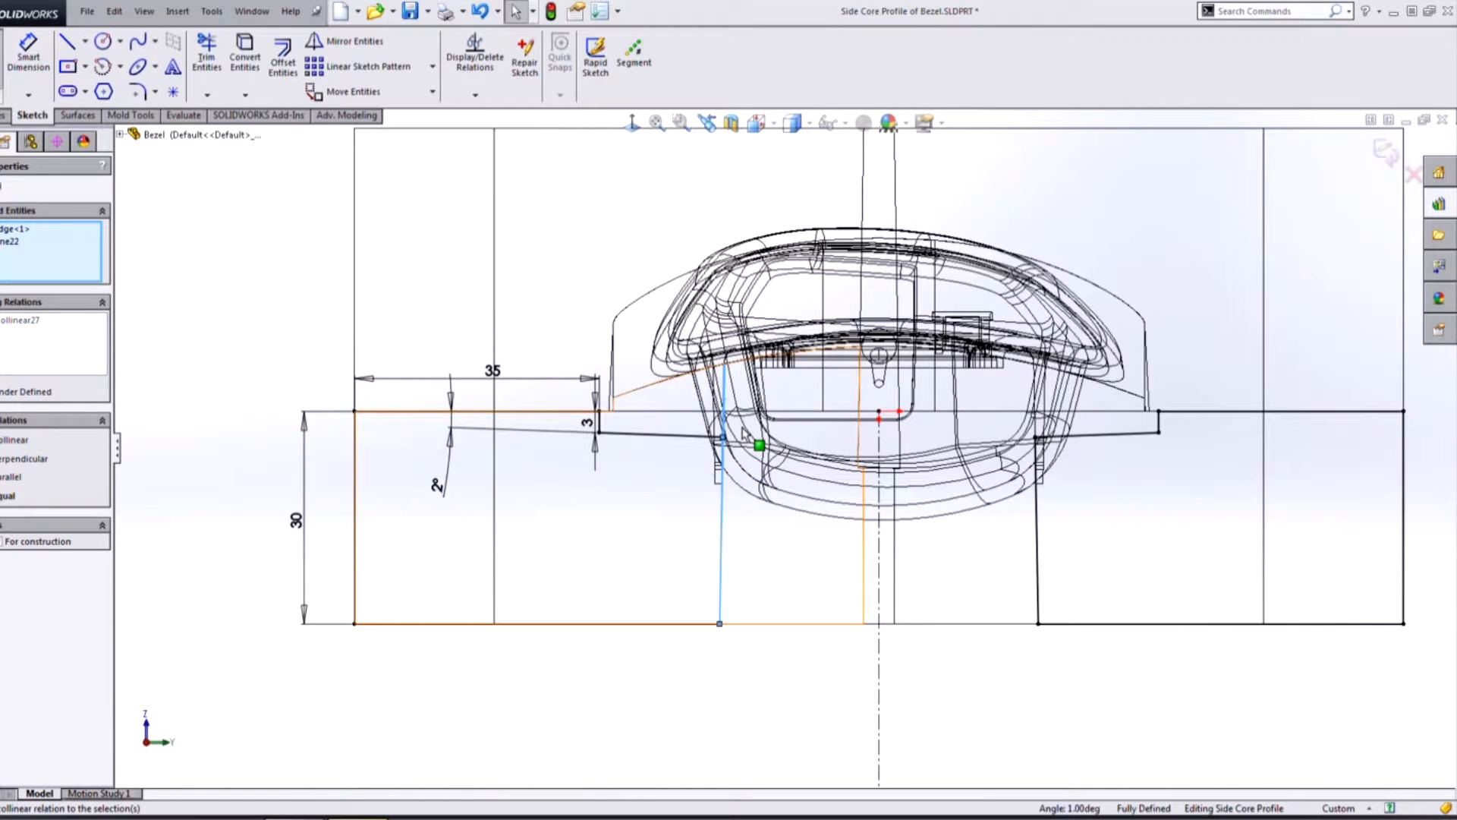
scroll(746, 434, "down", 6)
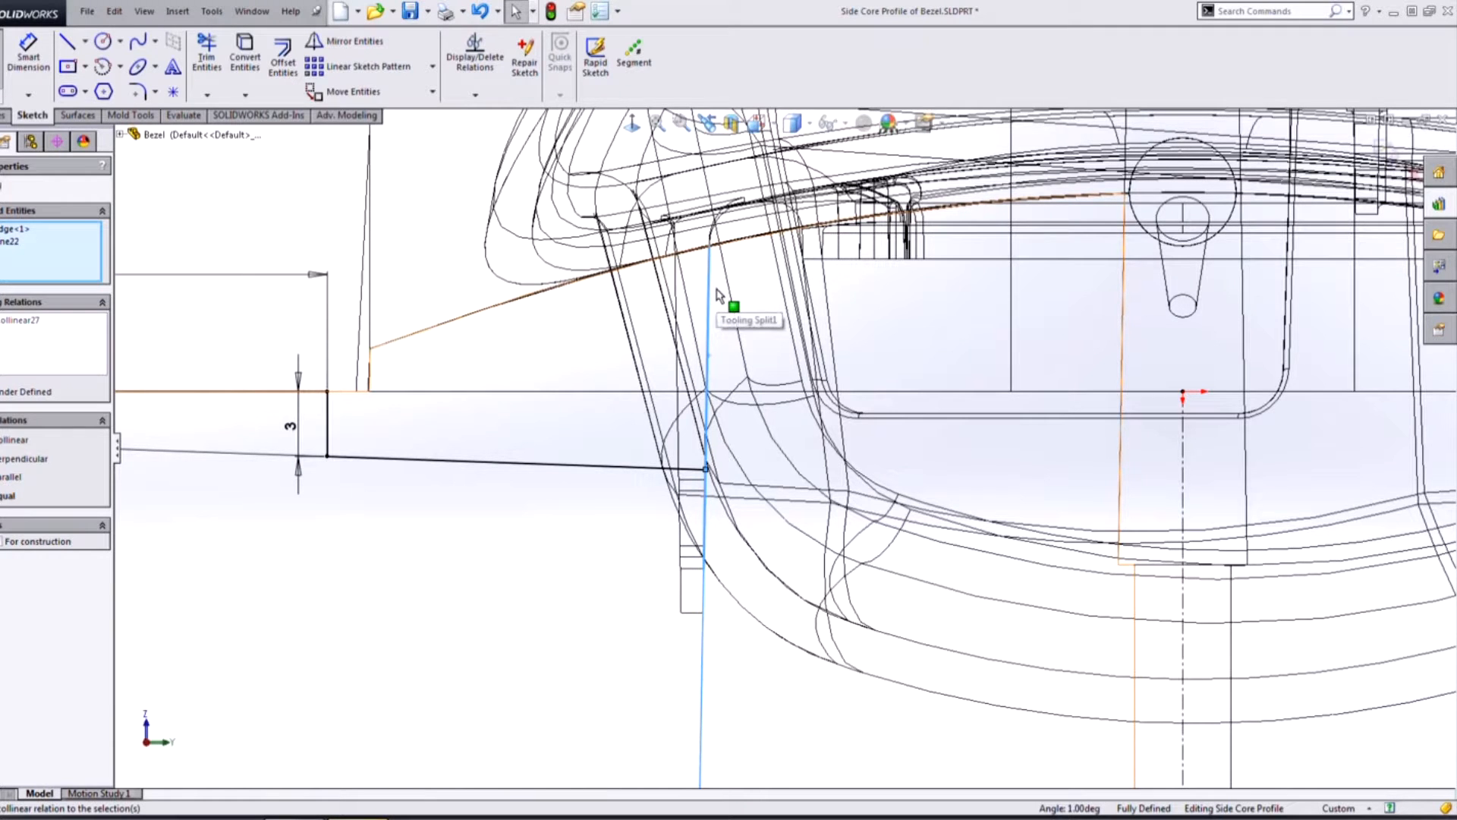
scroll(720, 294, "up", 6)
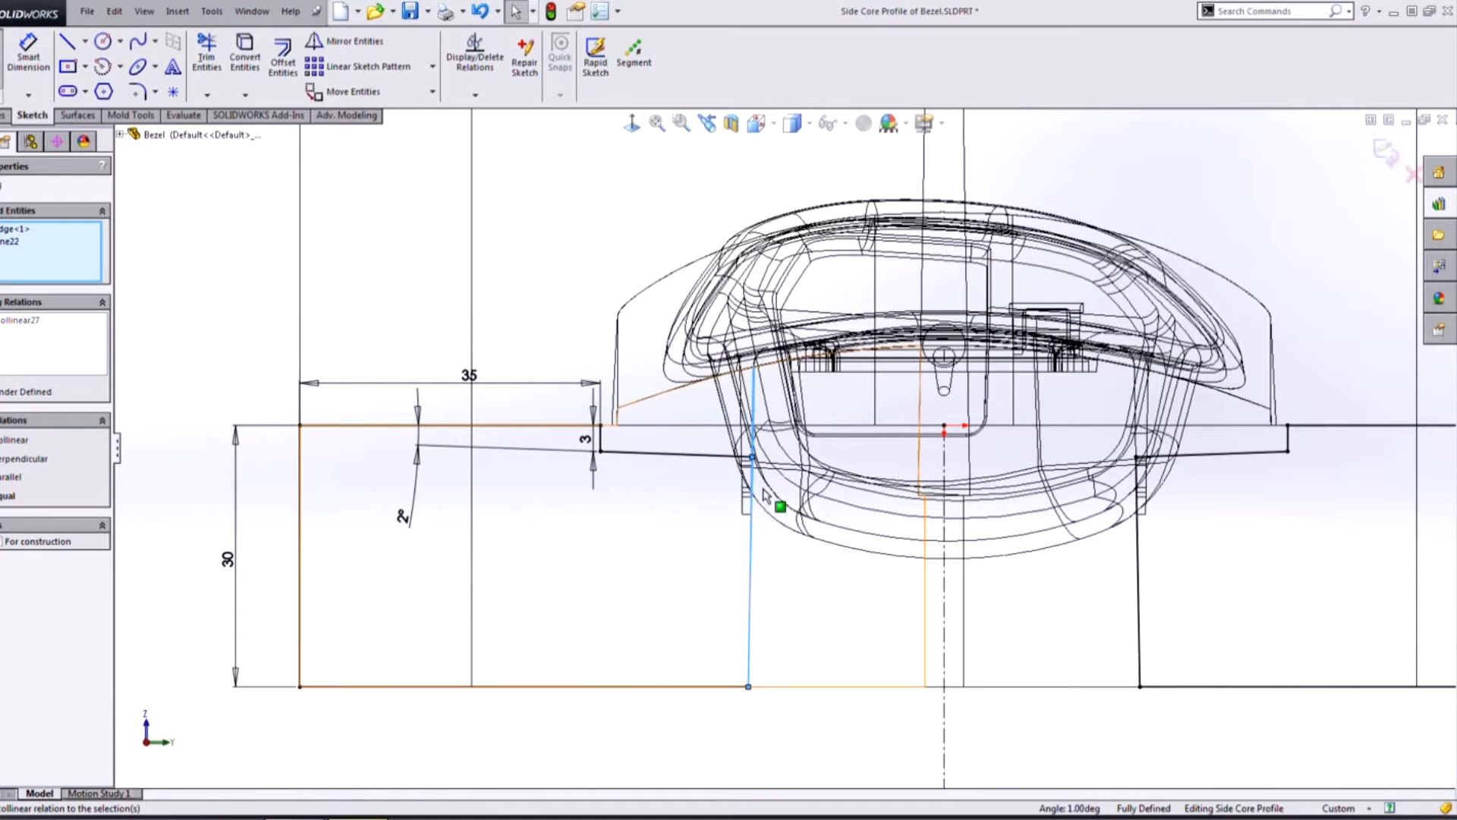
left_click(1385, 169)
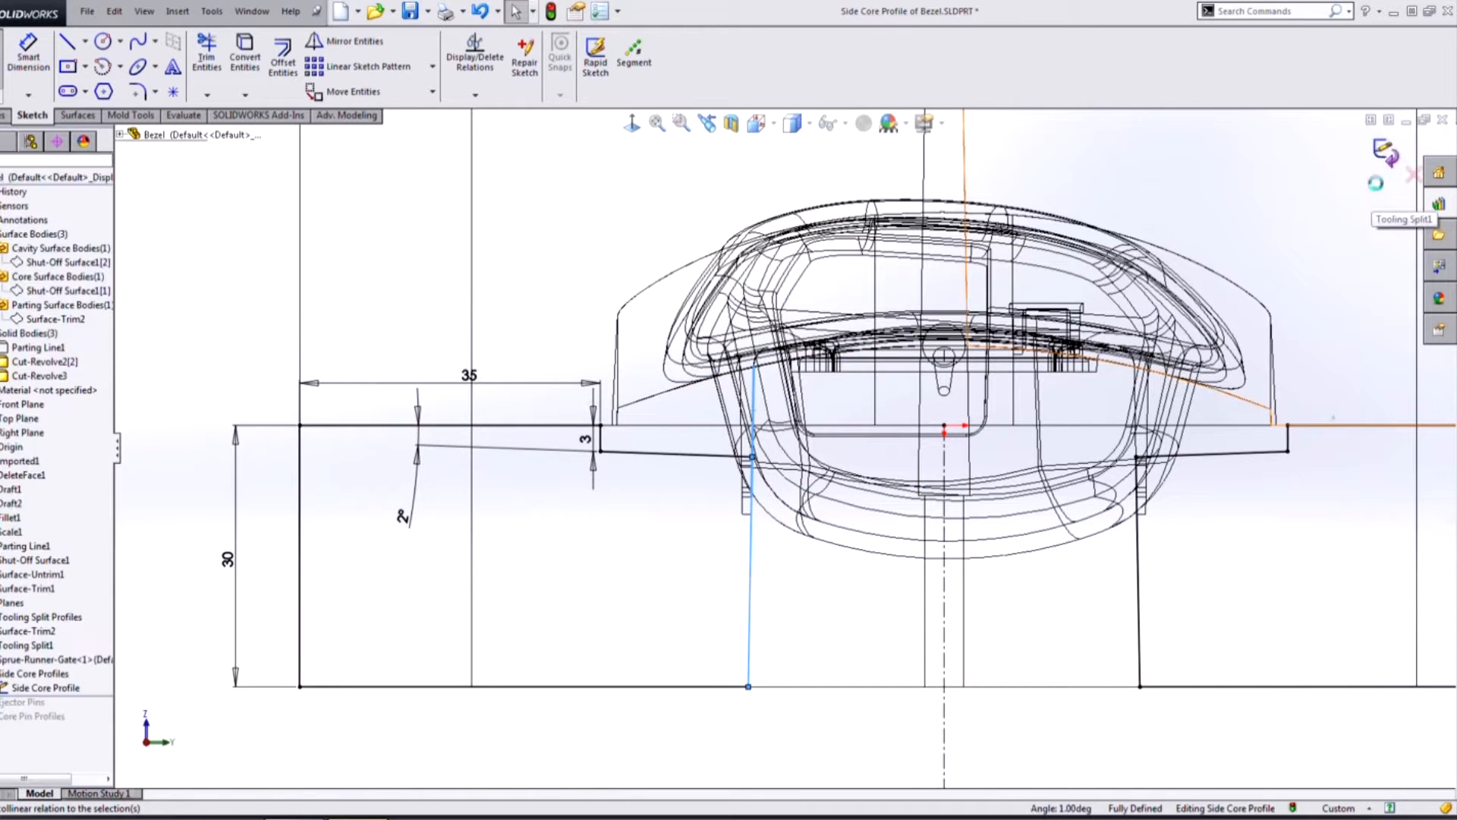
Display the mold shaded with edges and isolate the lower mold block
left_click(793, 123)
left_click(793, 150)
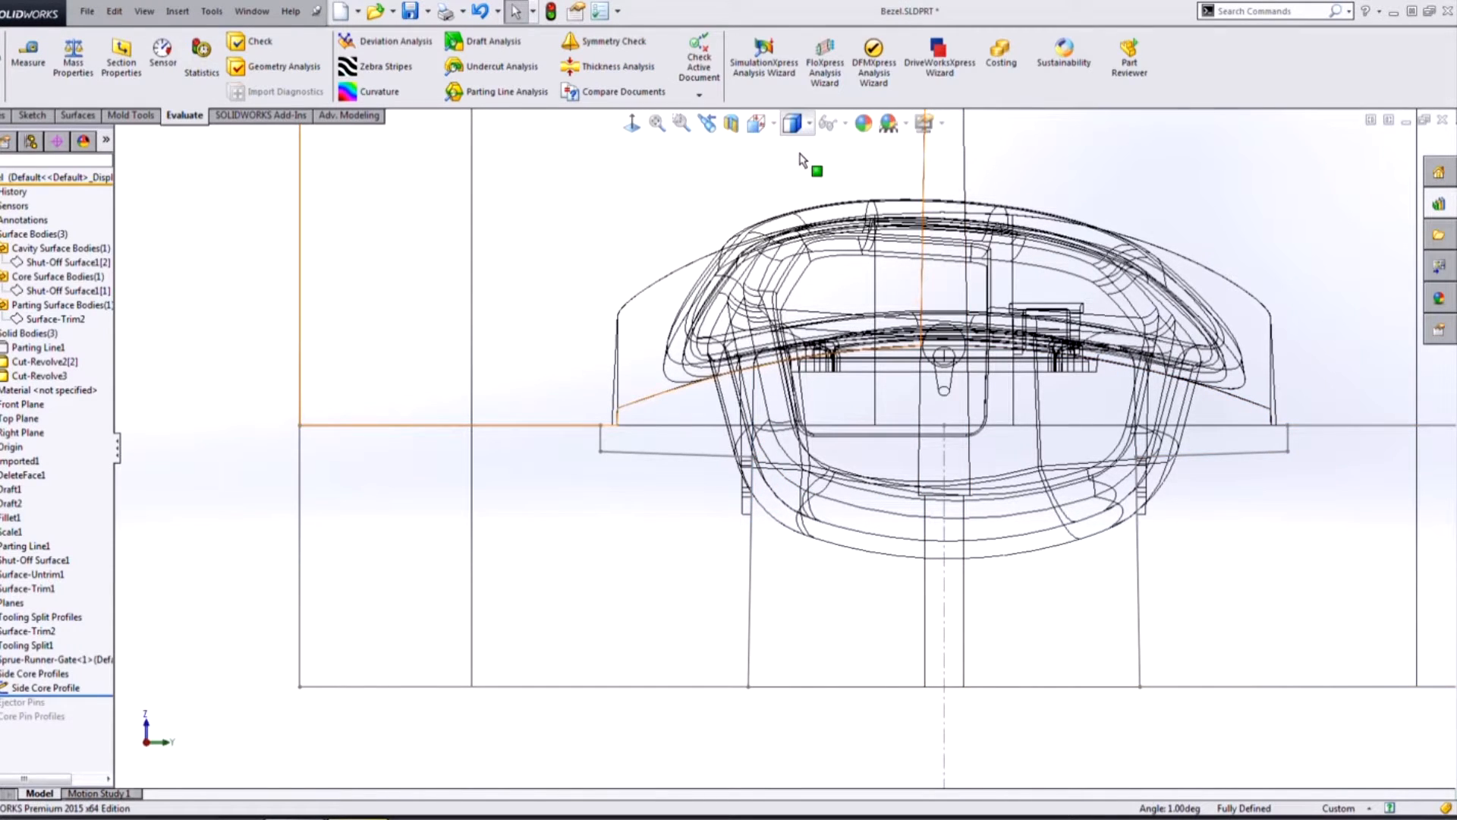
mouse_move(990, 432)
middle_mouse_down()
mouse_move(660, 317)
mouse_move(743, 419)
mouse_move(742, 481)
middle_mouse_up()
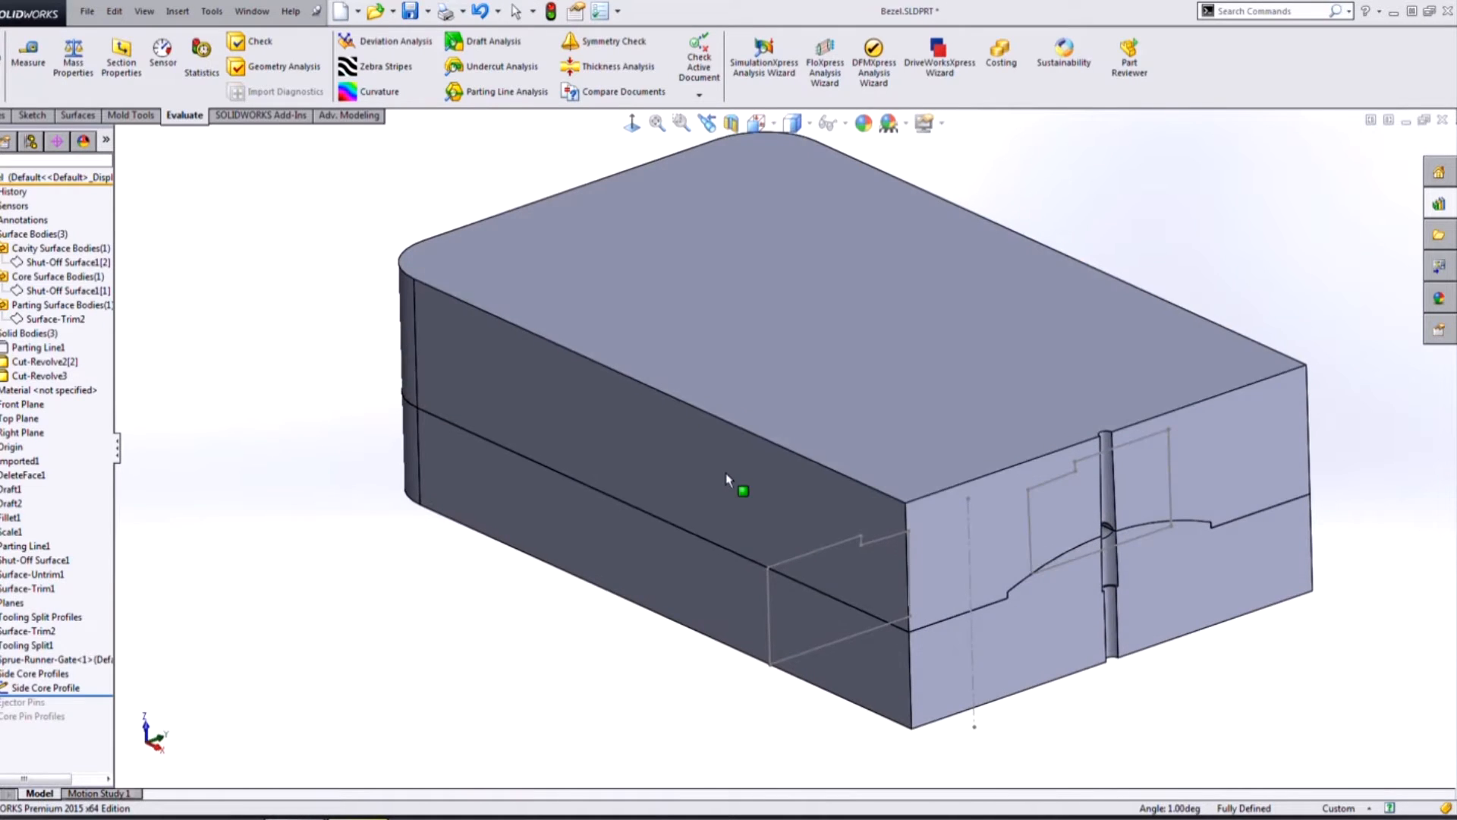
left_click(679, 582)
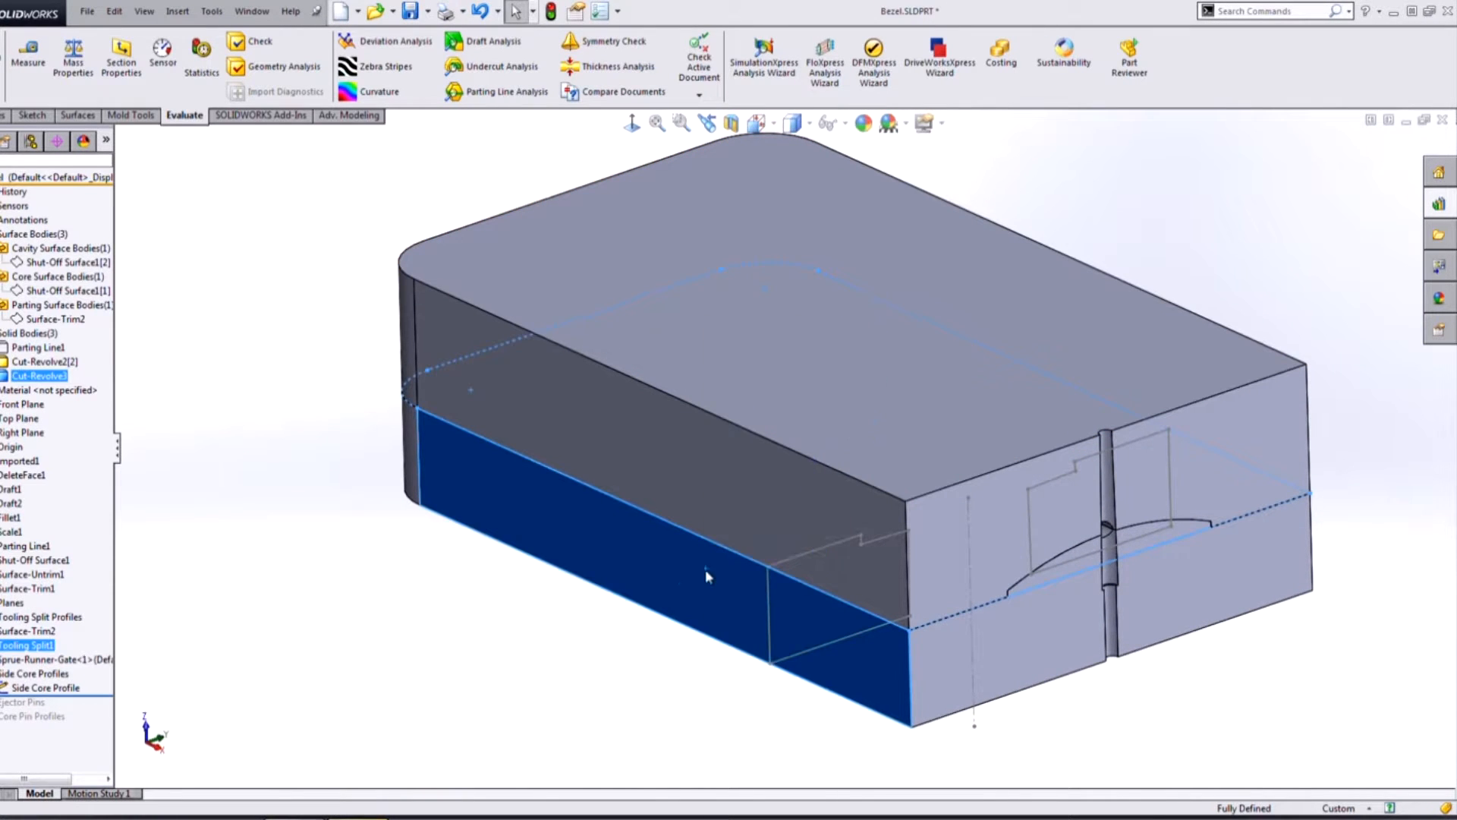
right_click(705, 571)
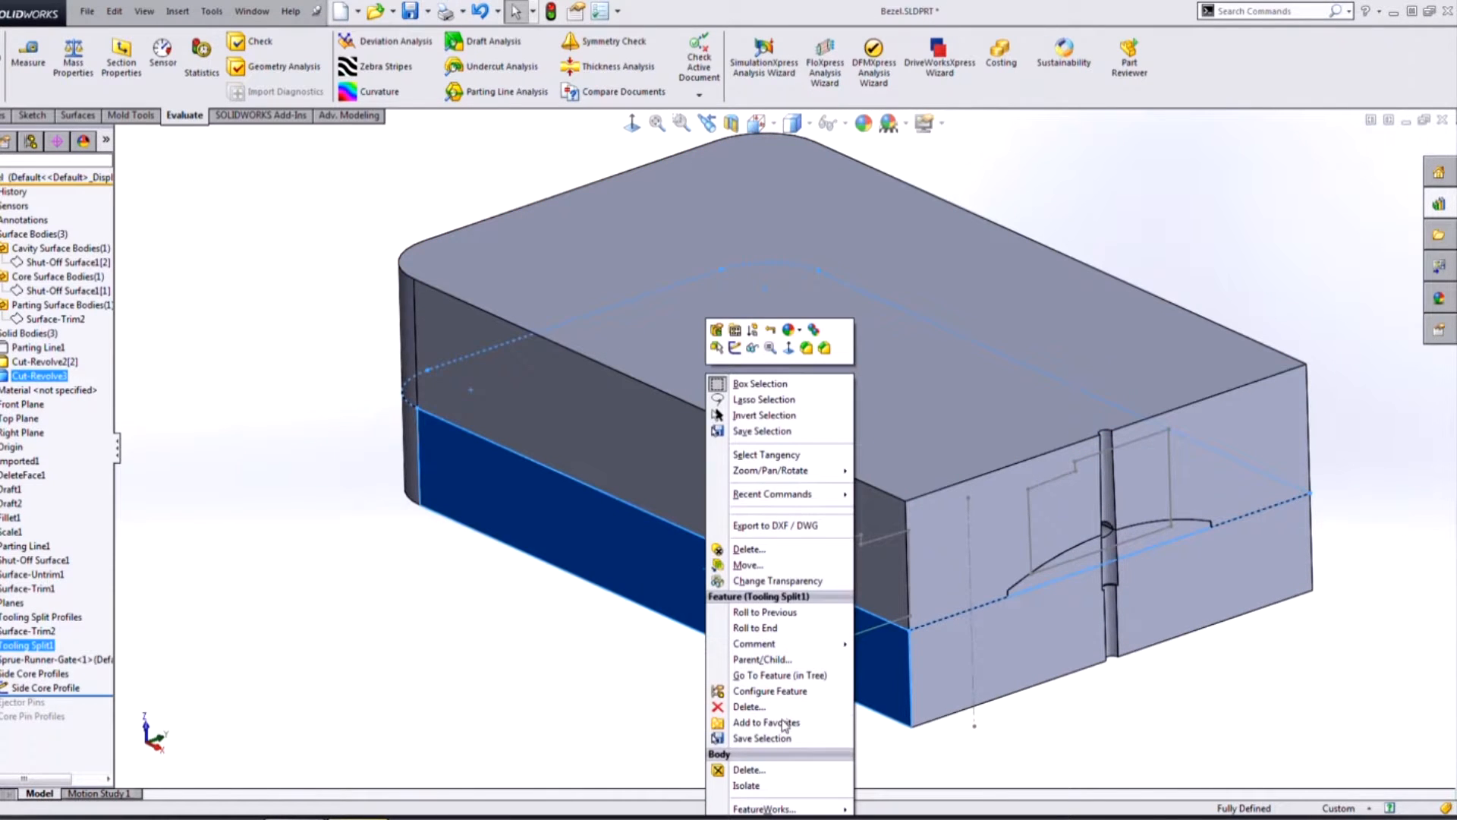
left_click(752, 786)
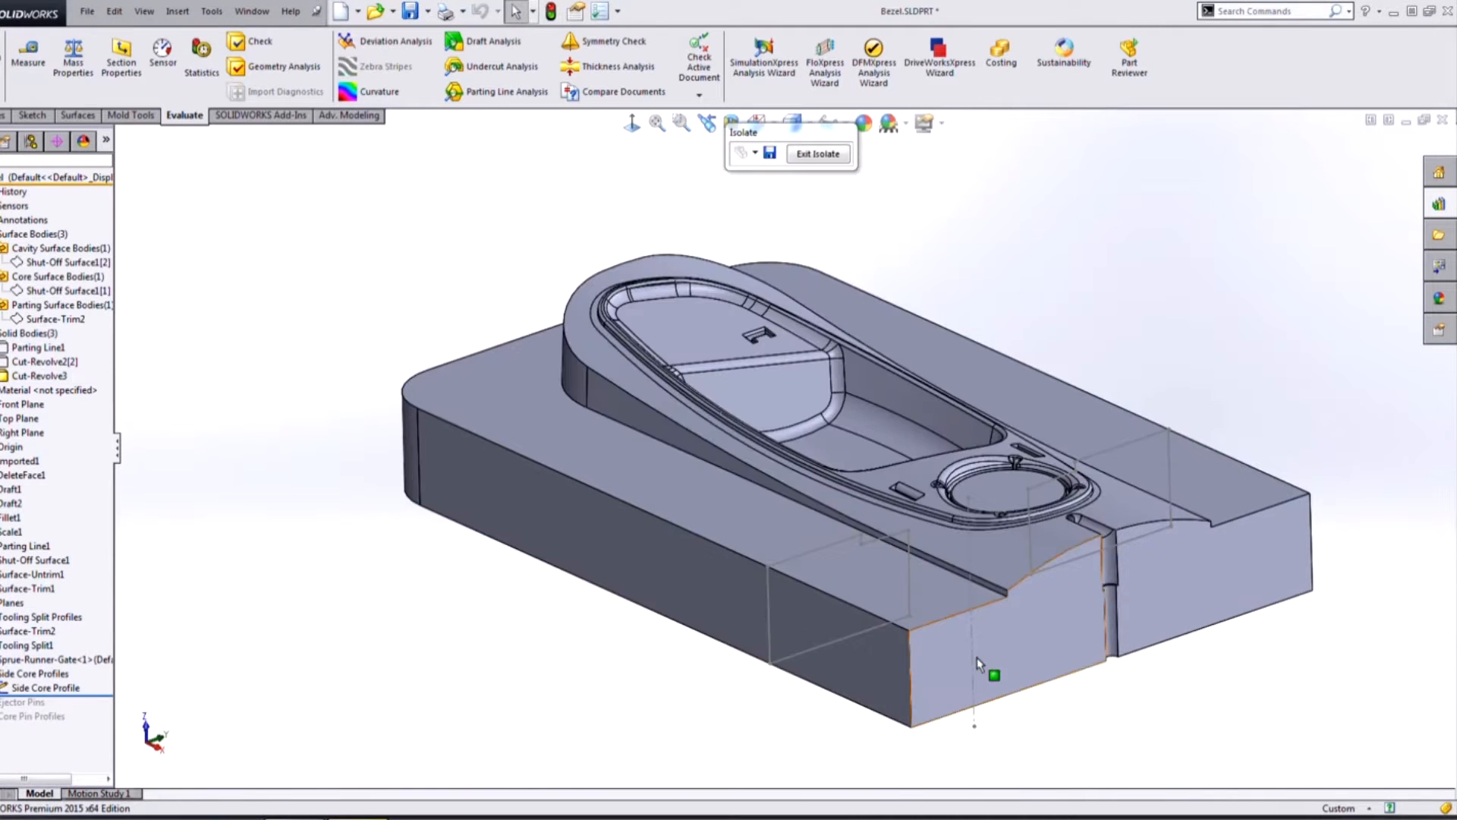
Set up a Core feature from the Side Core Profile sketch with a blind depth of 10 mm in both directions
left_click(131, 114)
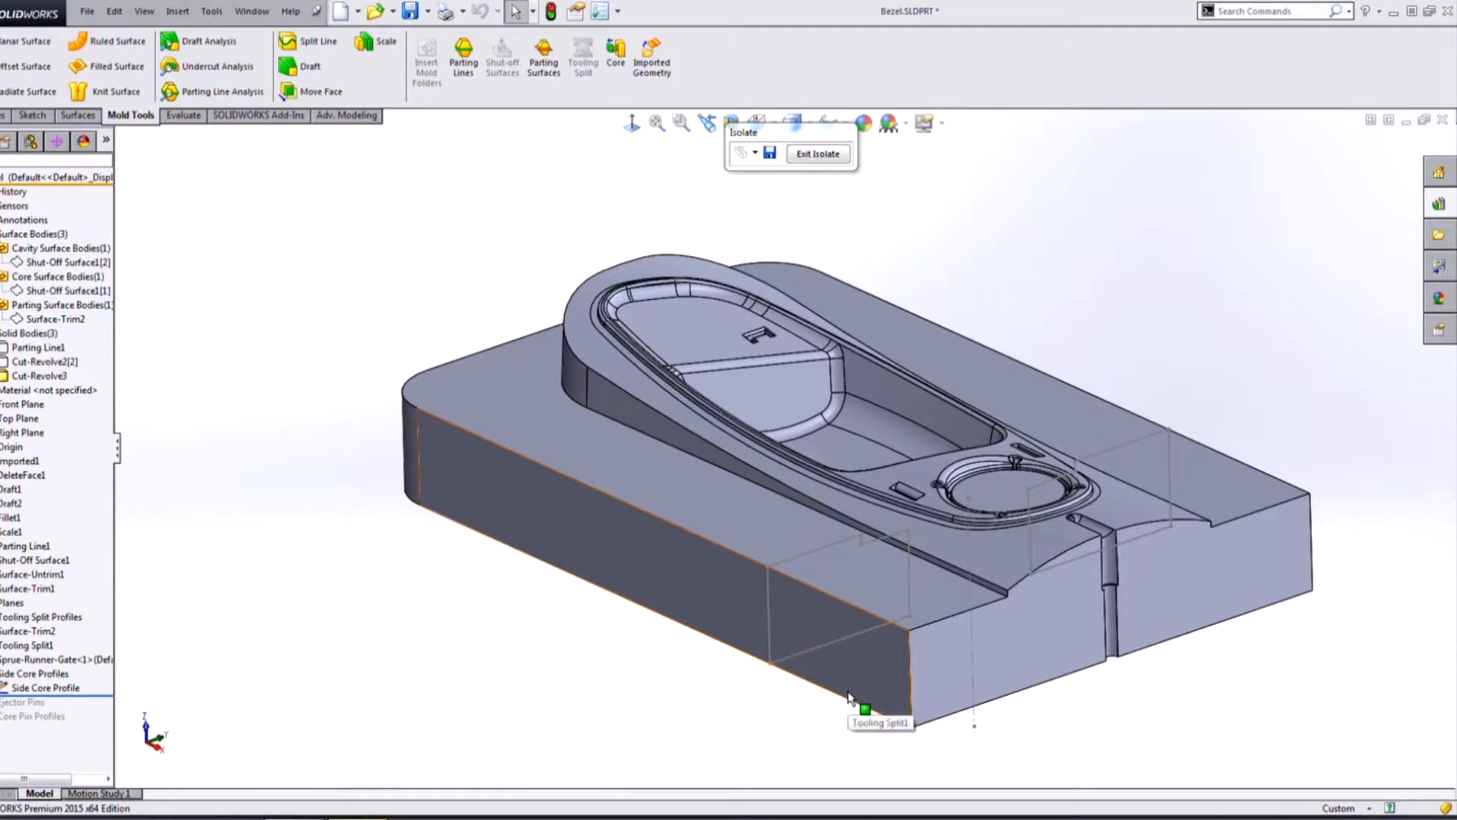
left_click(610, 78)
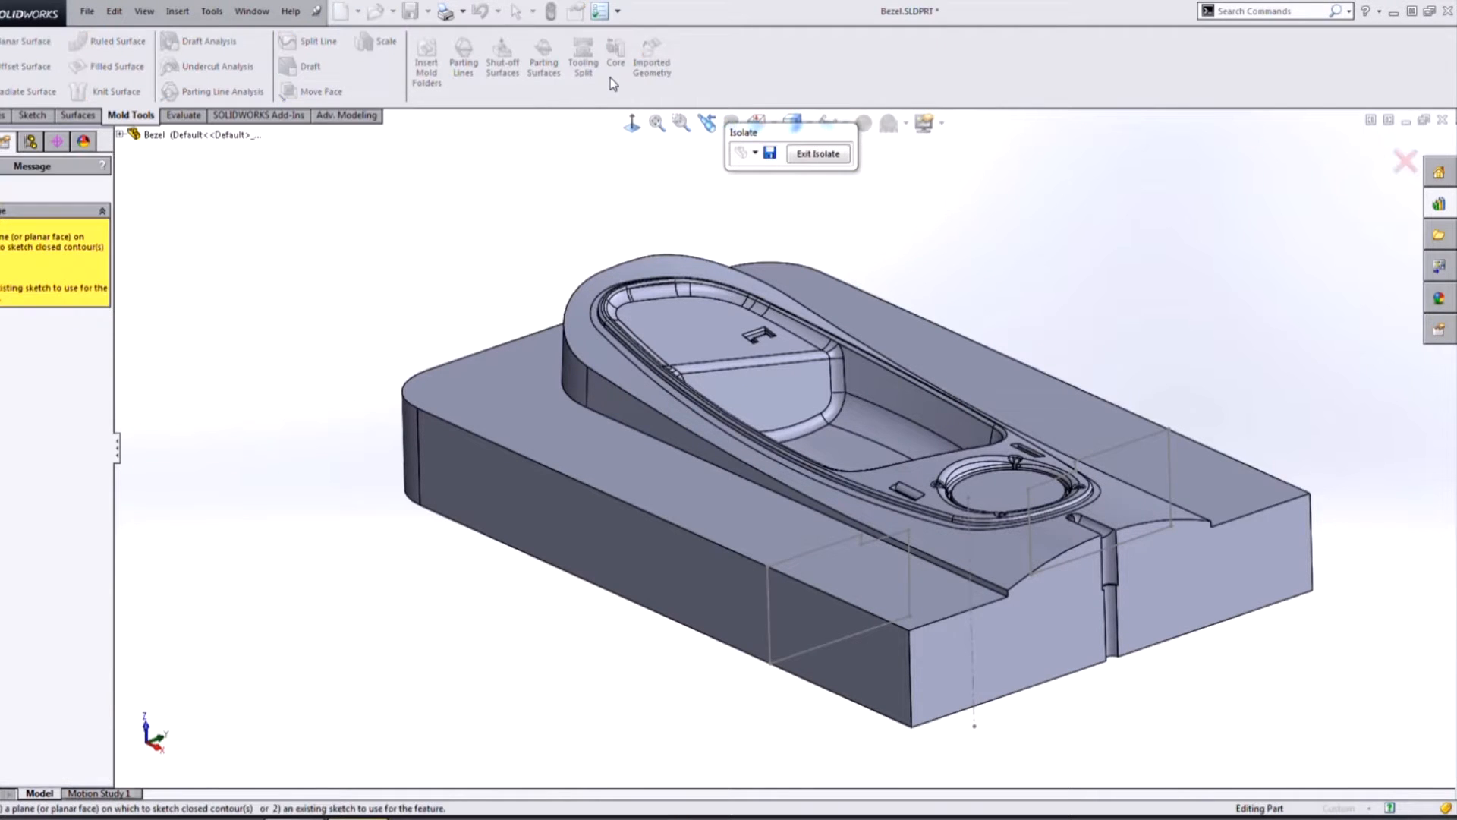
left_click(829, 554)
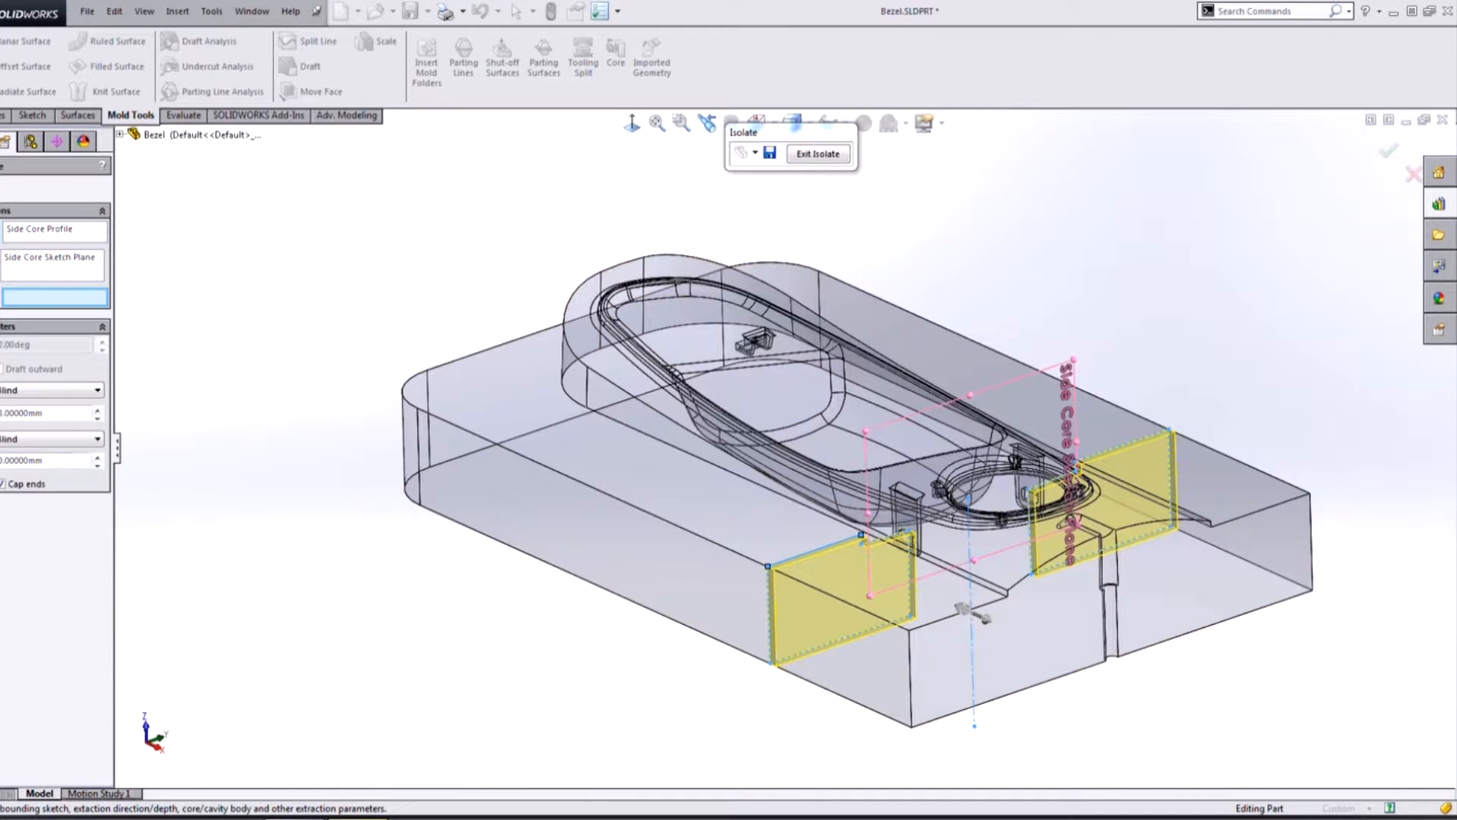
left_click(72, 412)
left_click(62, 460)
left_click_drag(33, 456, 1, 459)
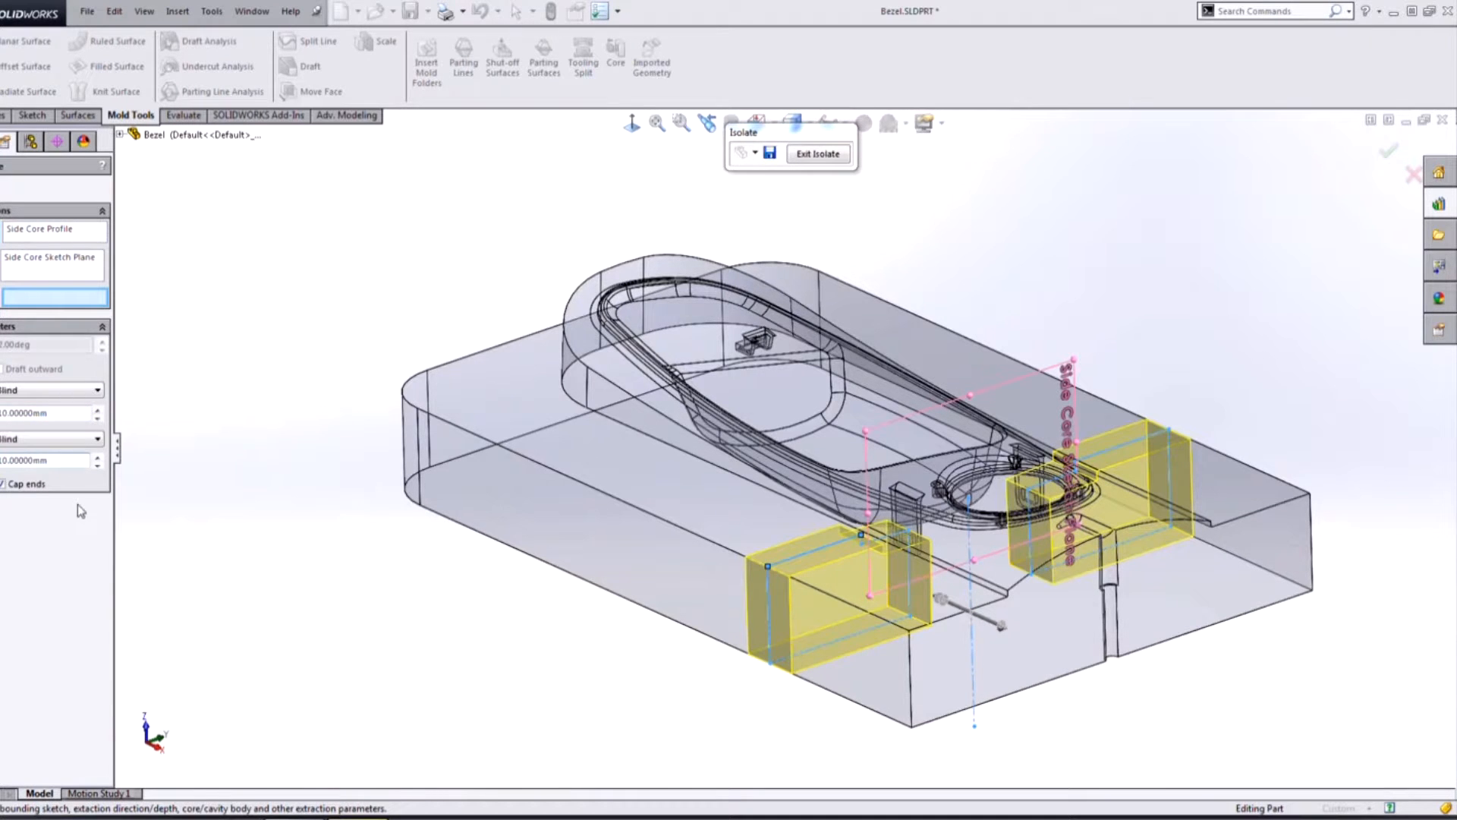
Choose the lower mold block as the body from which the side cores are extracted, and create the core
middle_click_drag(1134, 463, 1055, 497)
scroll(1050, 503, "down", 2)
scroll(1050, 503, "down", 3)
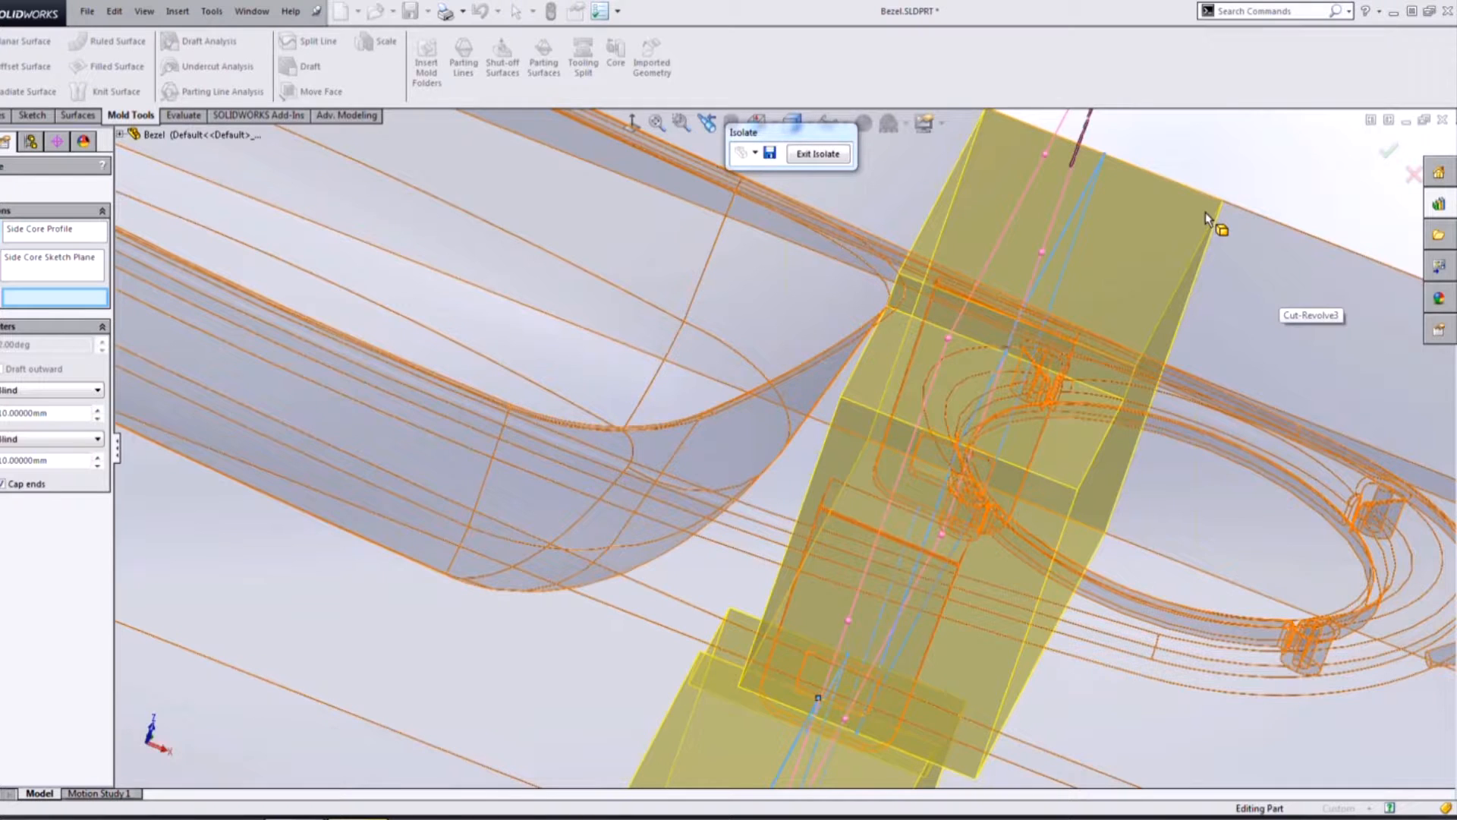
key("f")
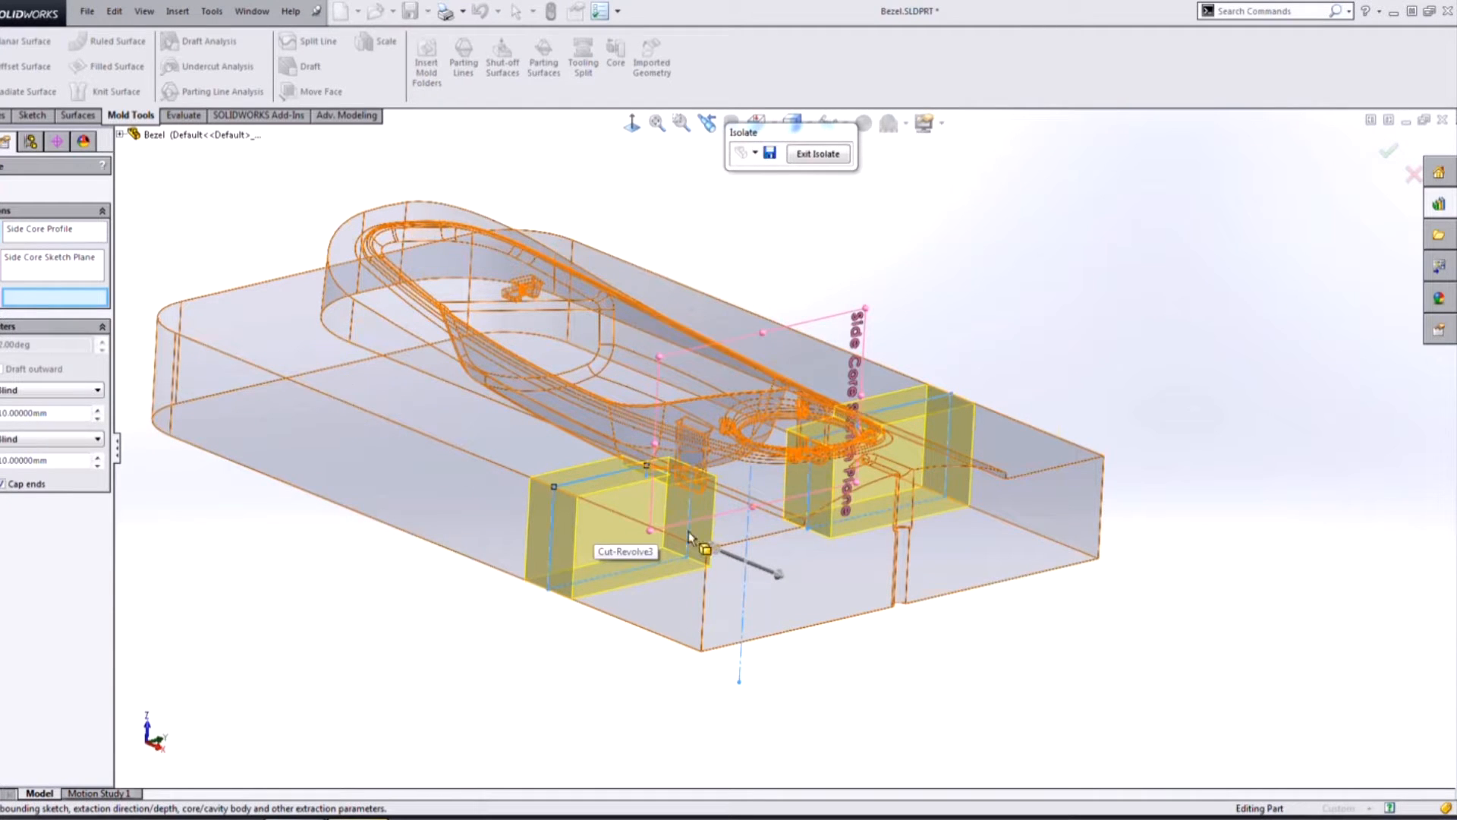
left_click(345, 426)
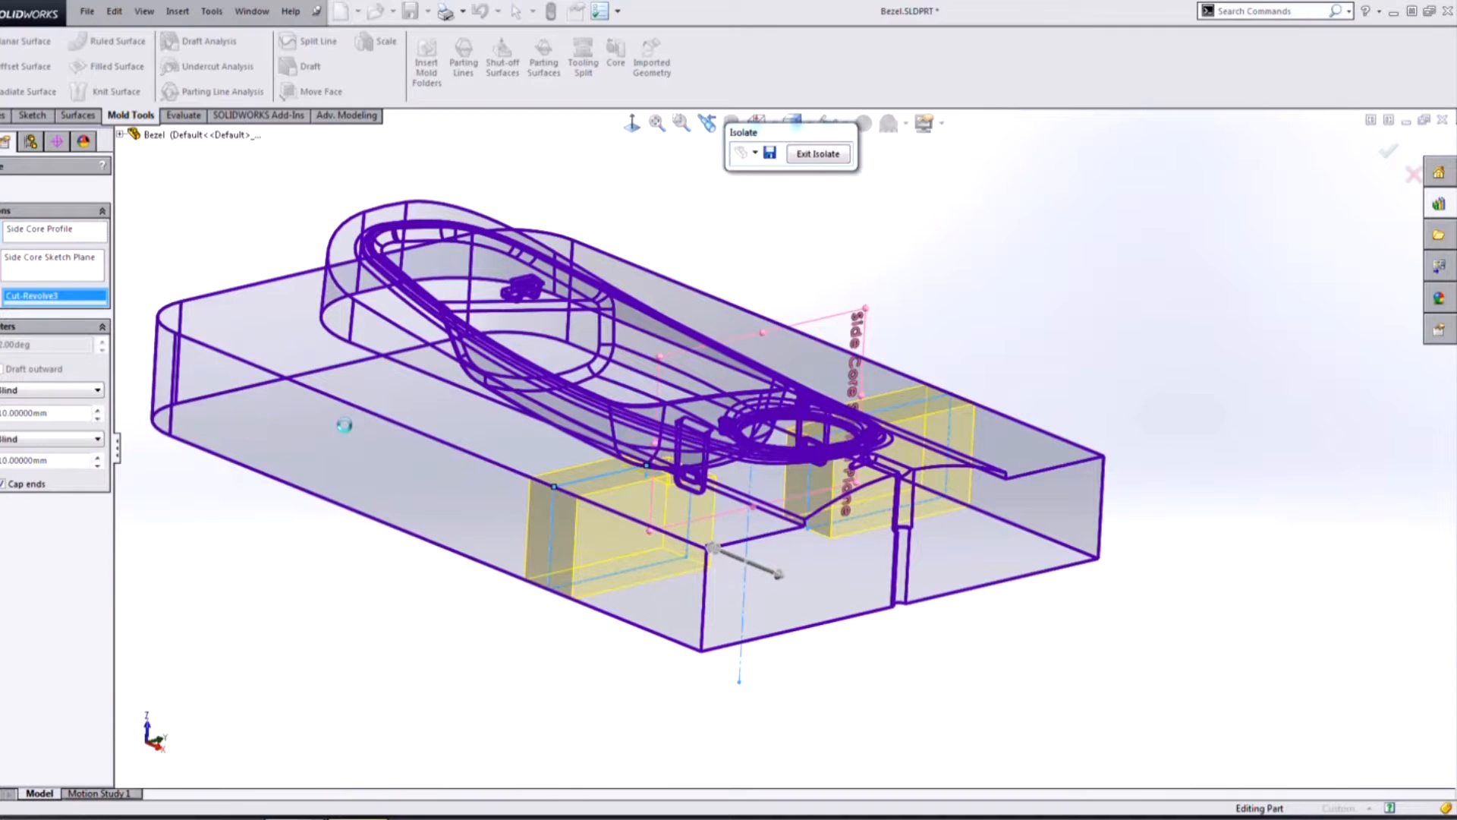
right_click(345, 425)
Examine the two side cores in the lower mold block and their alignment with the bezel's clip pockets
middle_click_drag(811, 383, 812, 450)
middle_click_drag(805, 502, 839, 264)
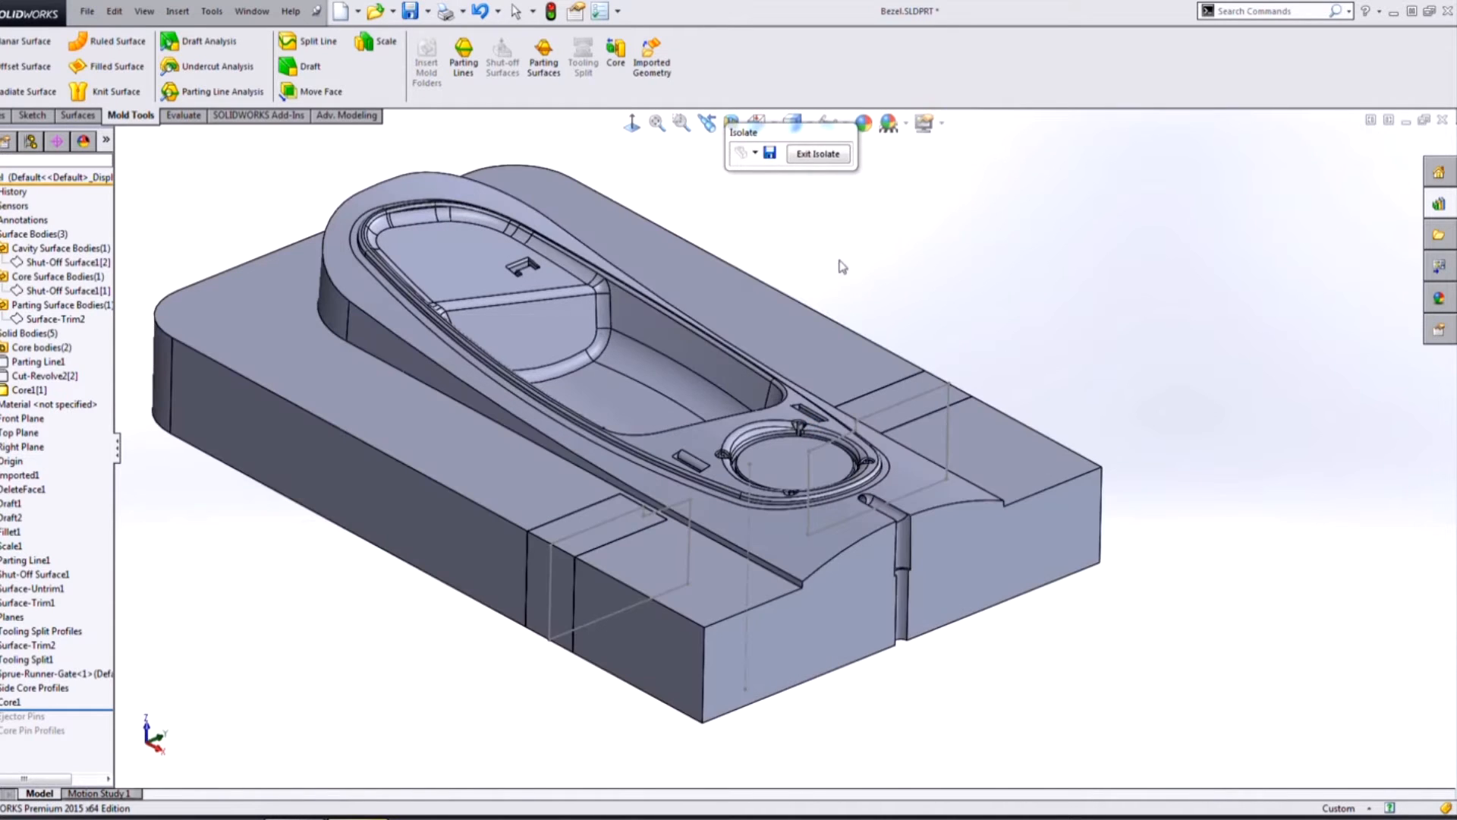
scroll(865, 450, "up", 1)
scroll(688, 470, "down", 1)
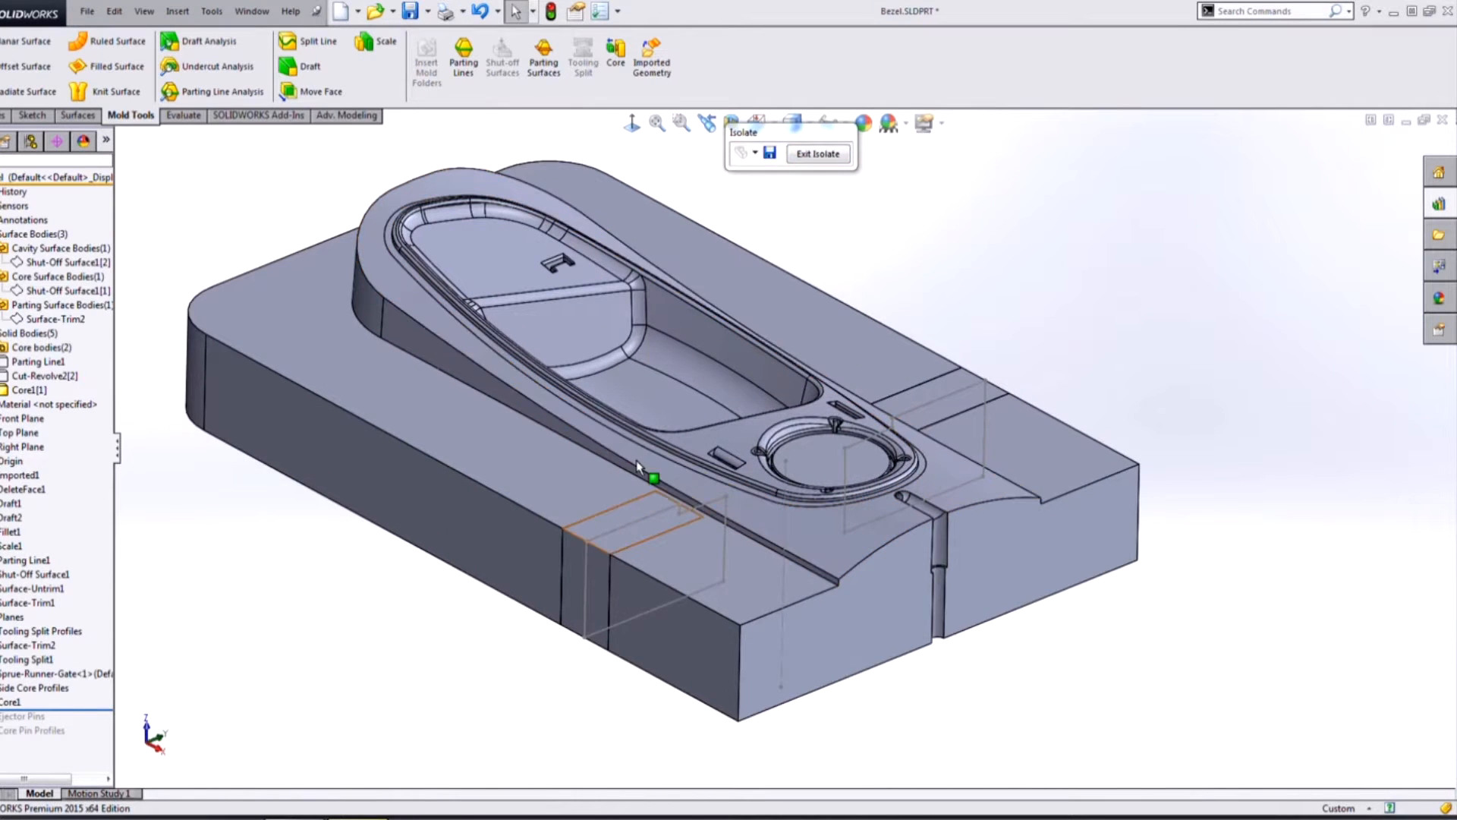
scroll(755, 444, "down", 1)
middle_click_drag(755, 444, 720, 696)
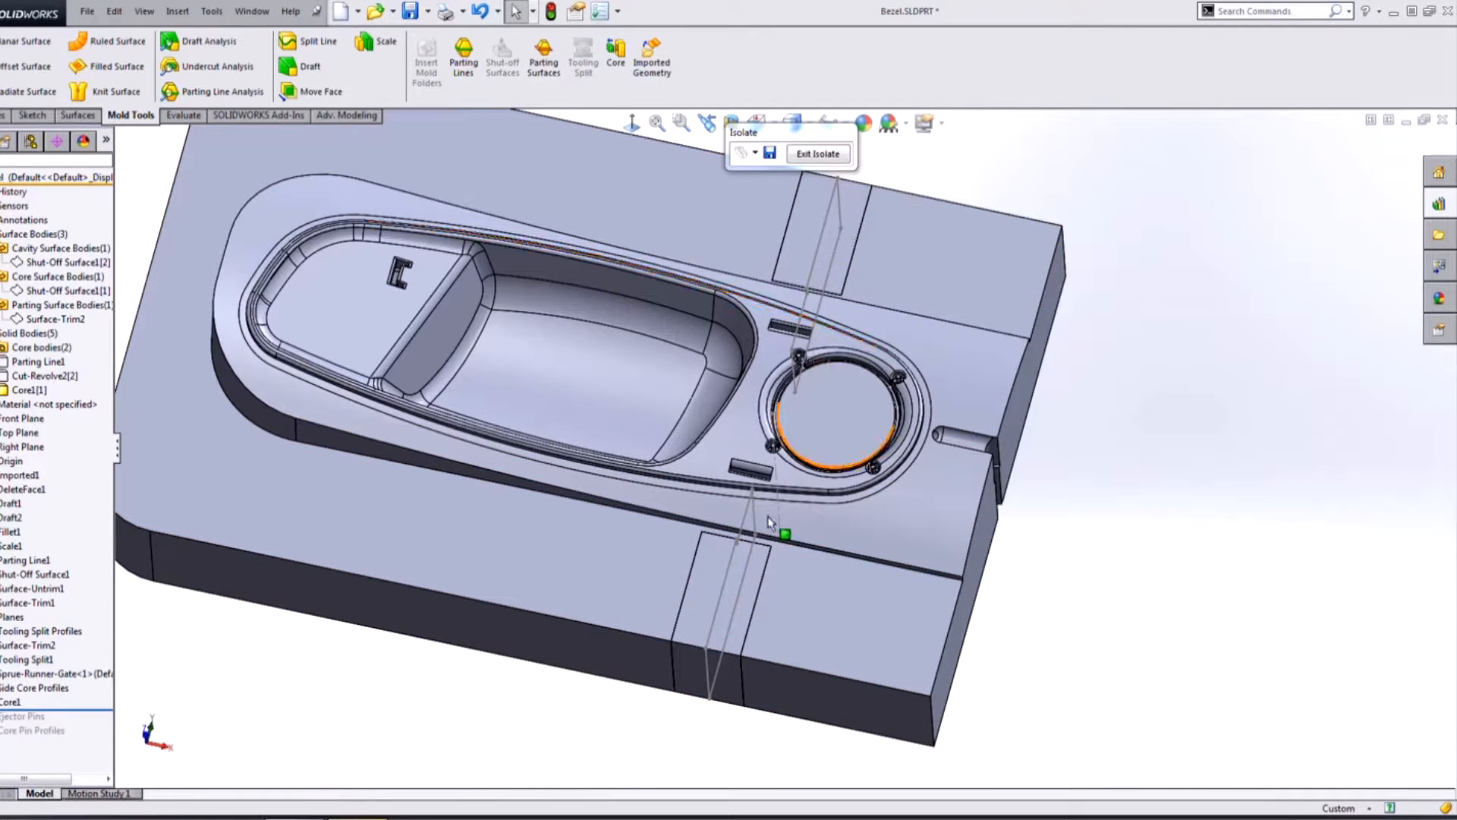
middle_click_drag(725, 597, 752, 641)
key("f")
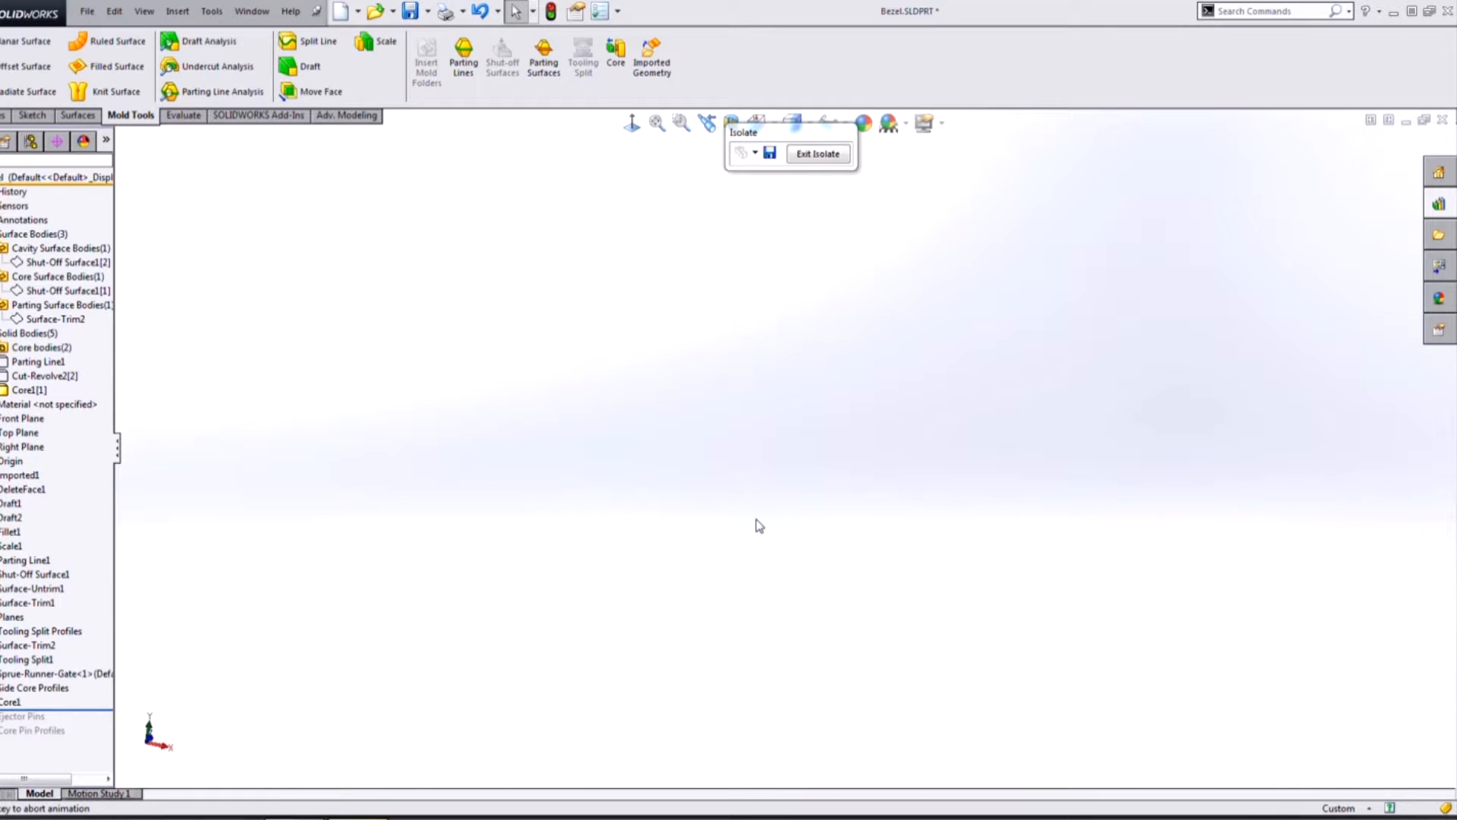
middle_click_drag(872, 599, 845, 583)
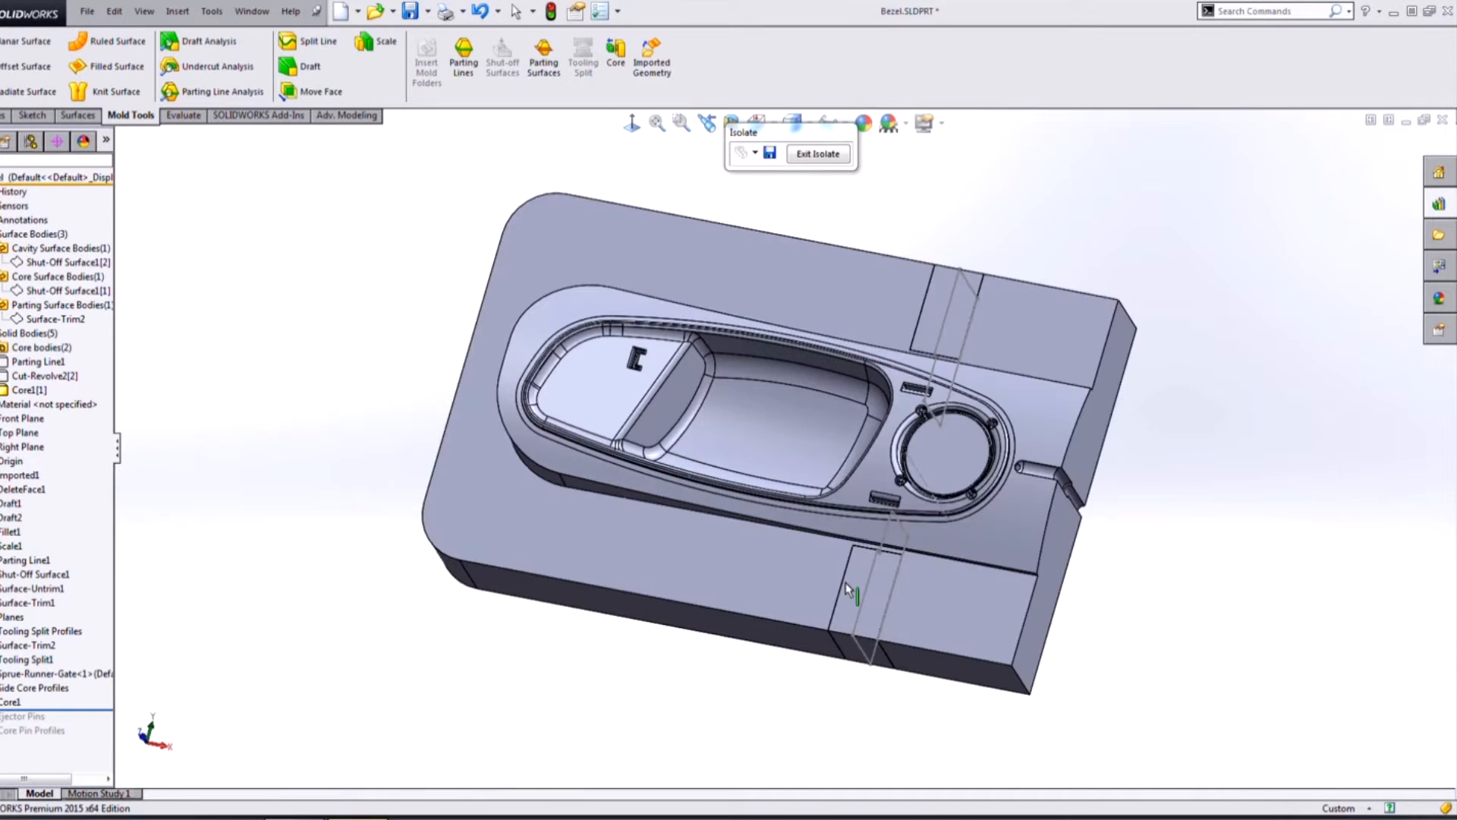
scroll(847, 588, "down", 3)
scroll(864, 596, "down", 1)
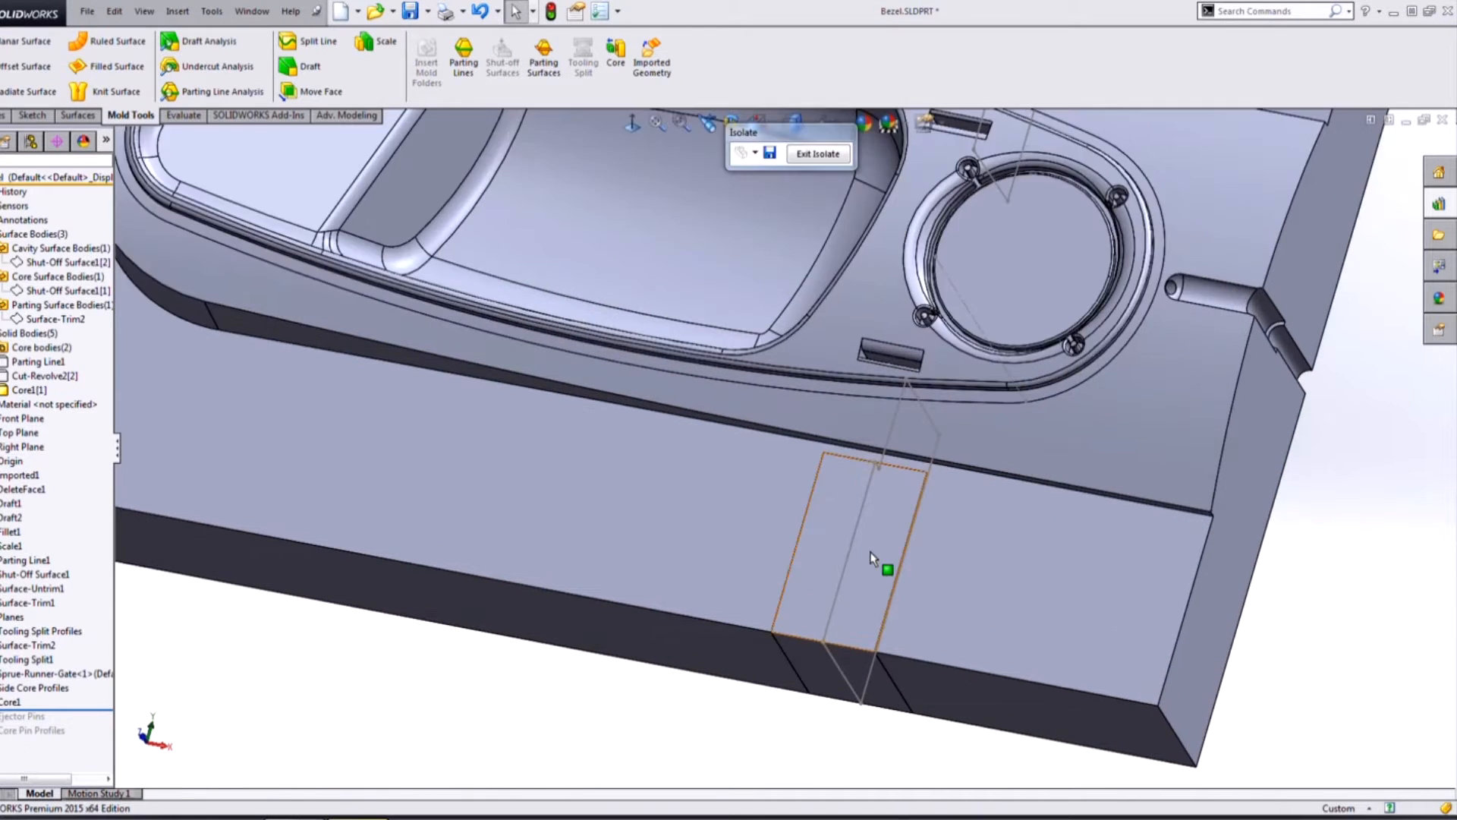
scroll(827, 544, "up", 2)
middle_click_drag(827, 544, 848, 438)
Hide the Side Core Profile sketch used by the core feature and leave the isolated view
left_click(0, 702)
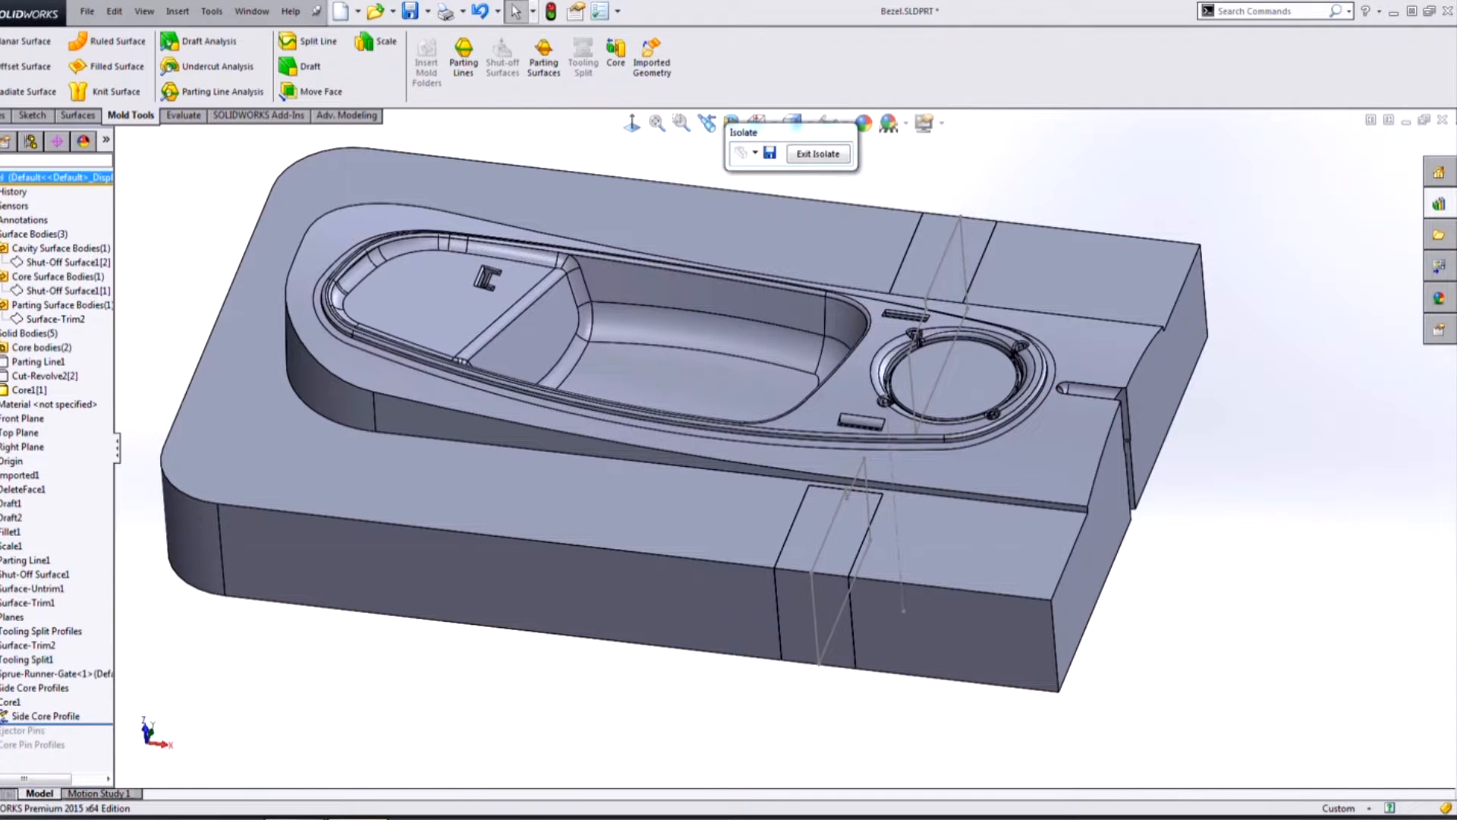
left_click(14, 718)
left_click(297, 699)
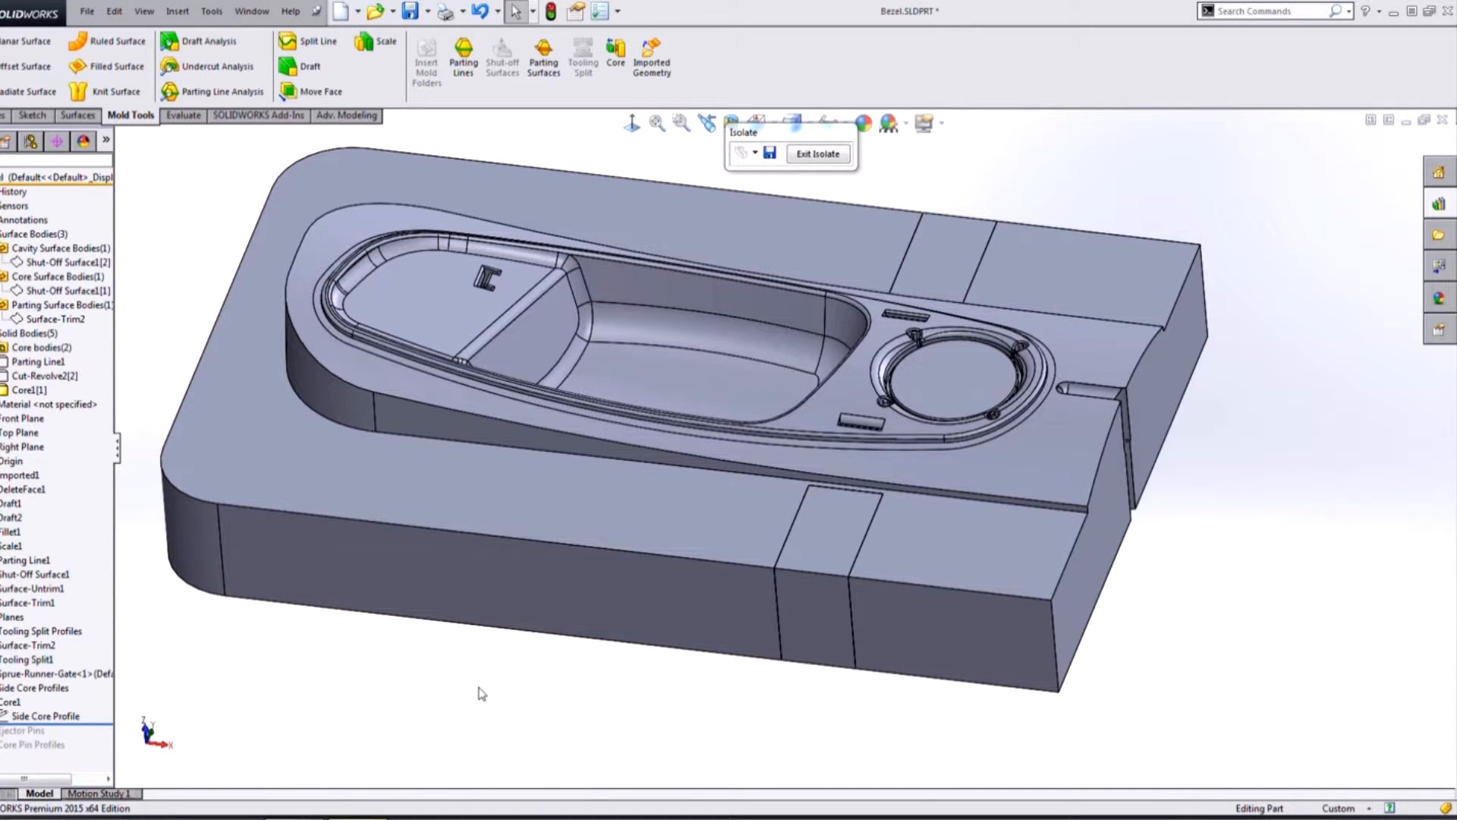
left_click(818, 154)
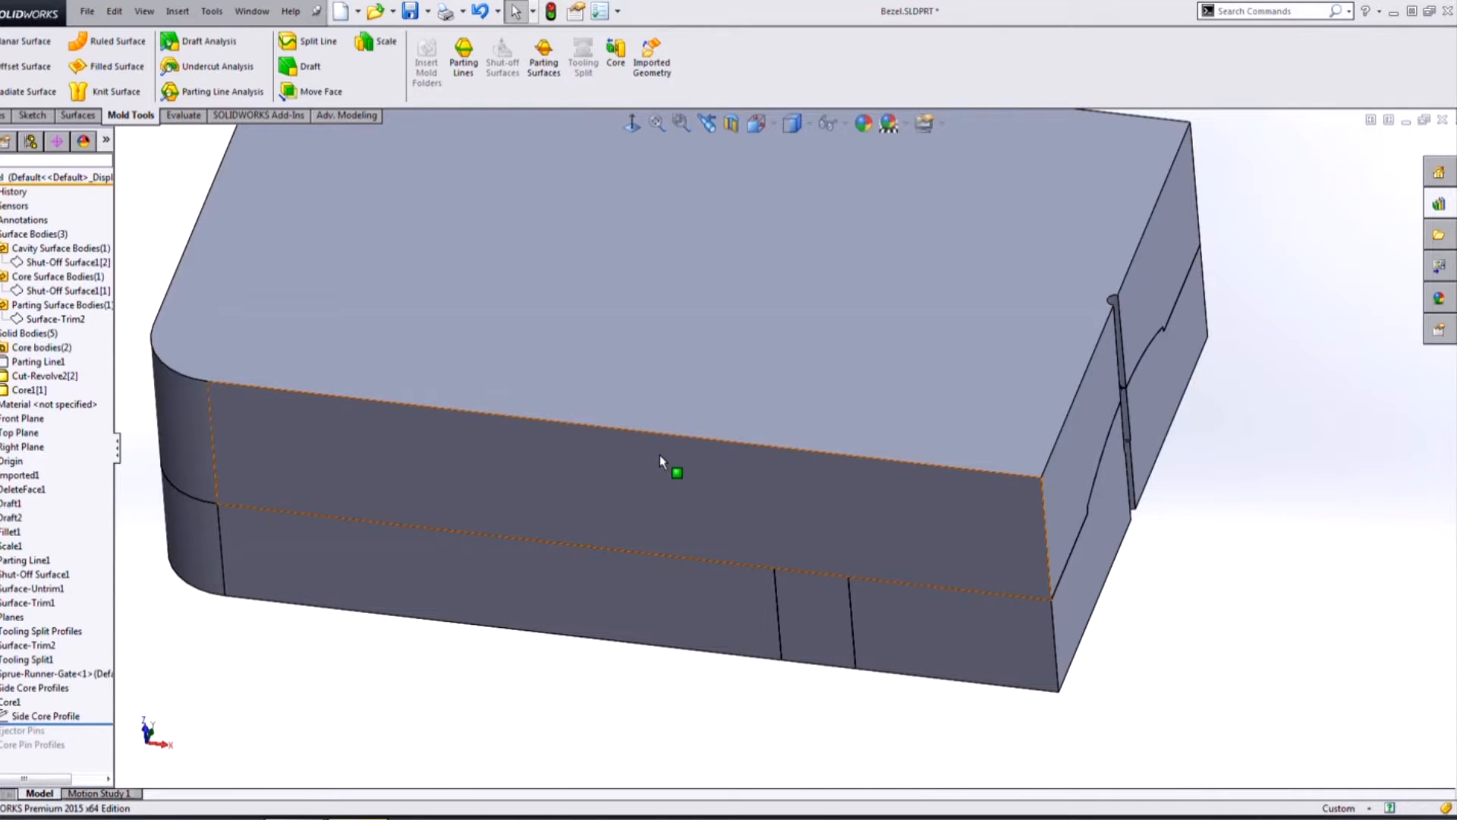
Hide the upper mold block to expose the lower block and its side cores
scroll(659, 454, "up", 3)
left_click(659, 454)
left_click(721, 419)
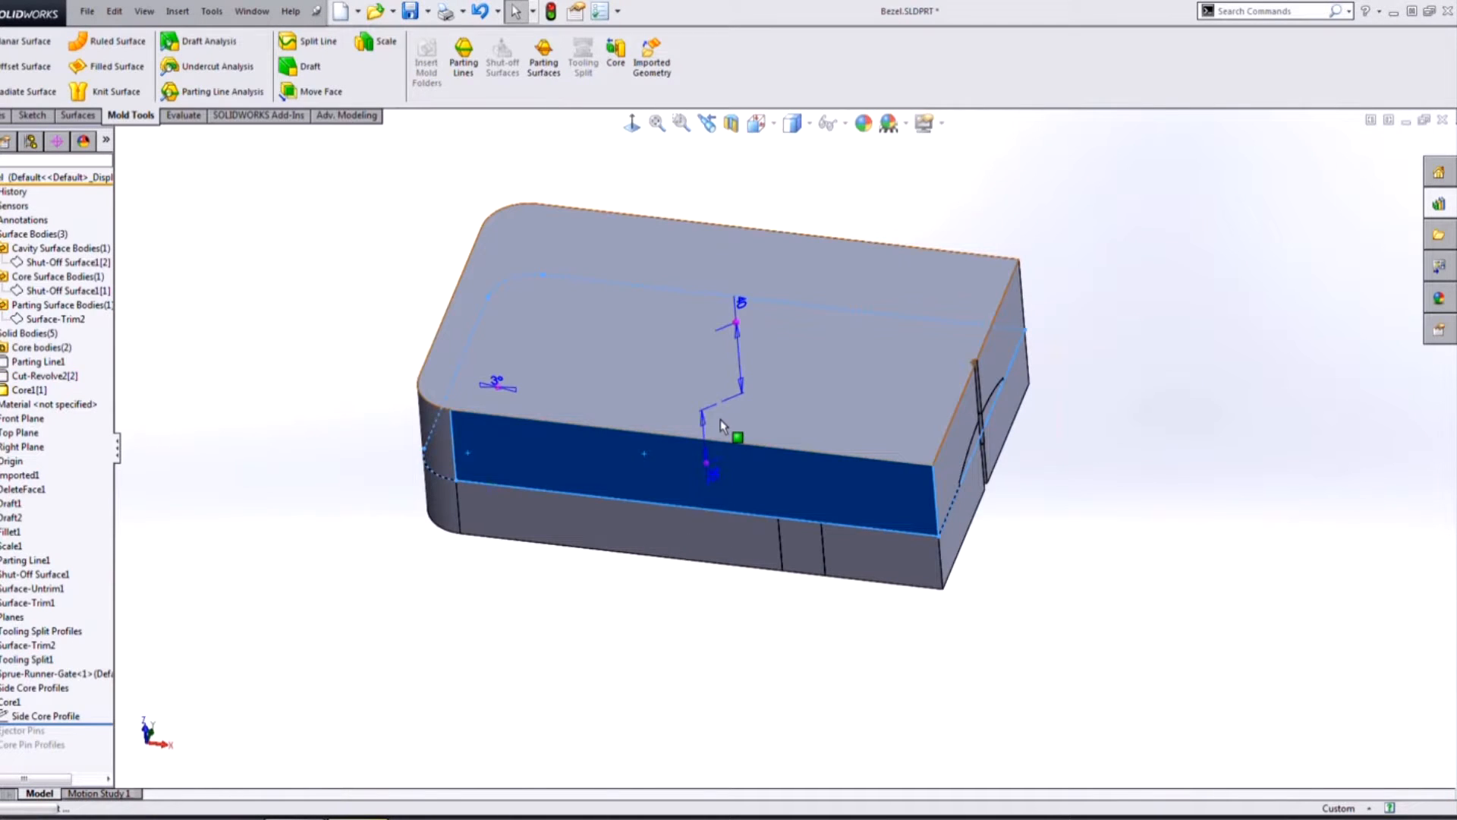
left_click(601, 636)
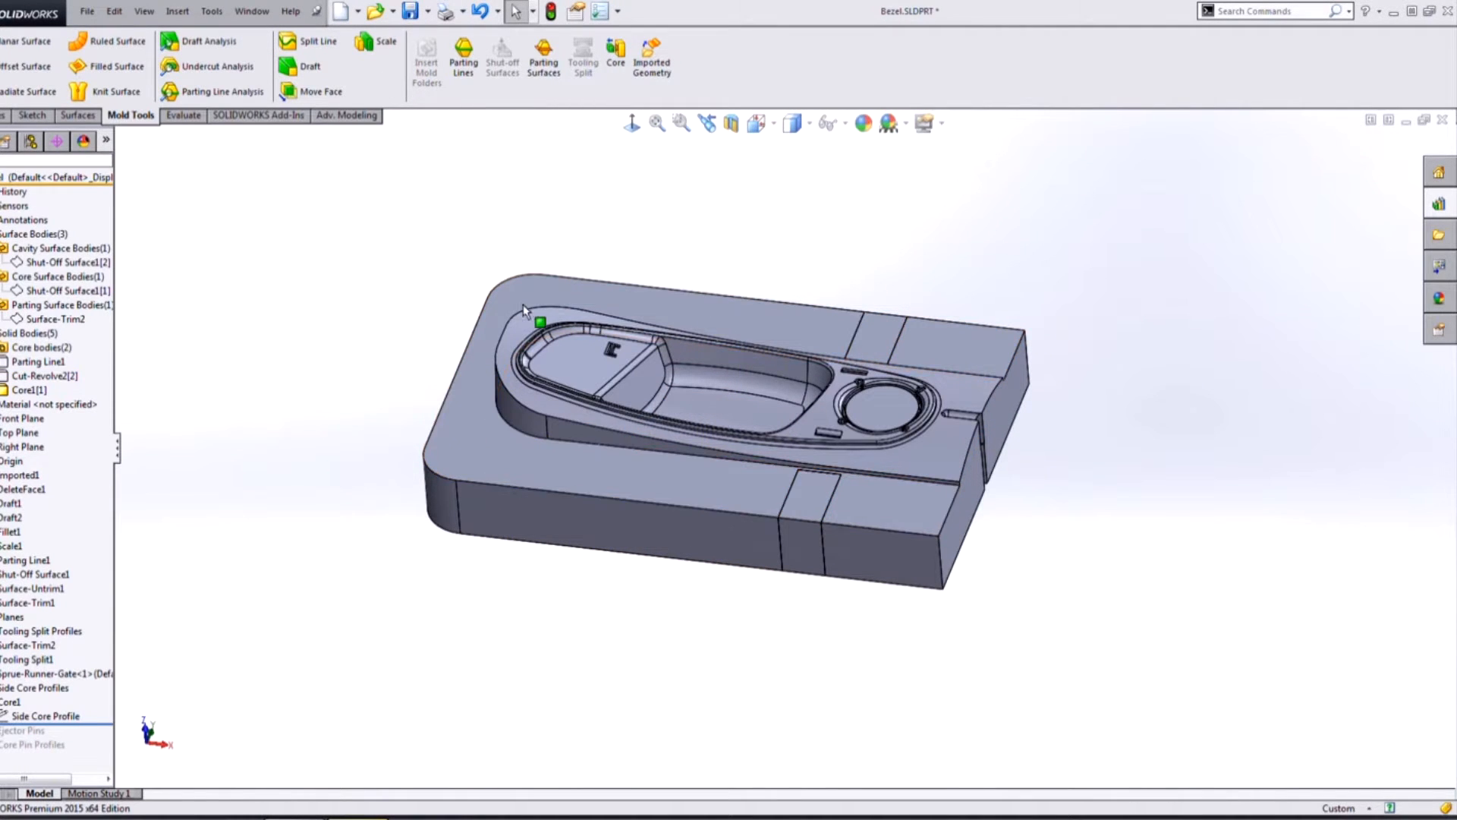
Move the lower mold block straight up with Move/Copy Bodies until it clears the two side cores
right_click(605, 523)
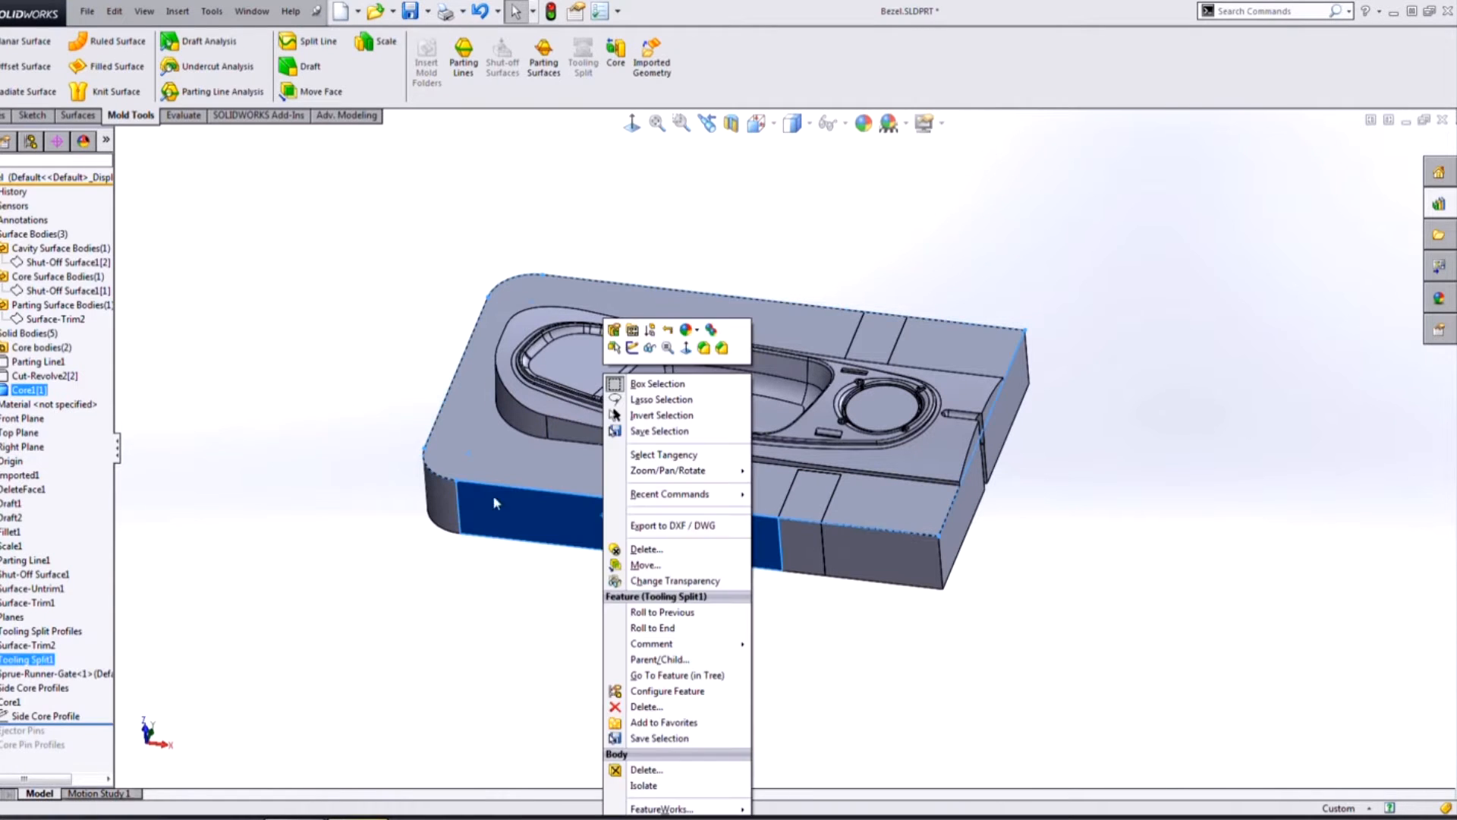
left_click(347, 115)
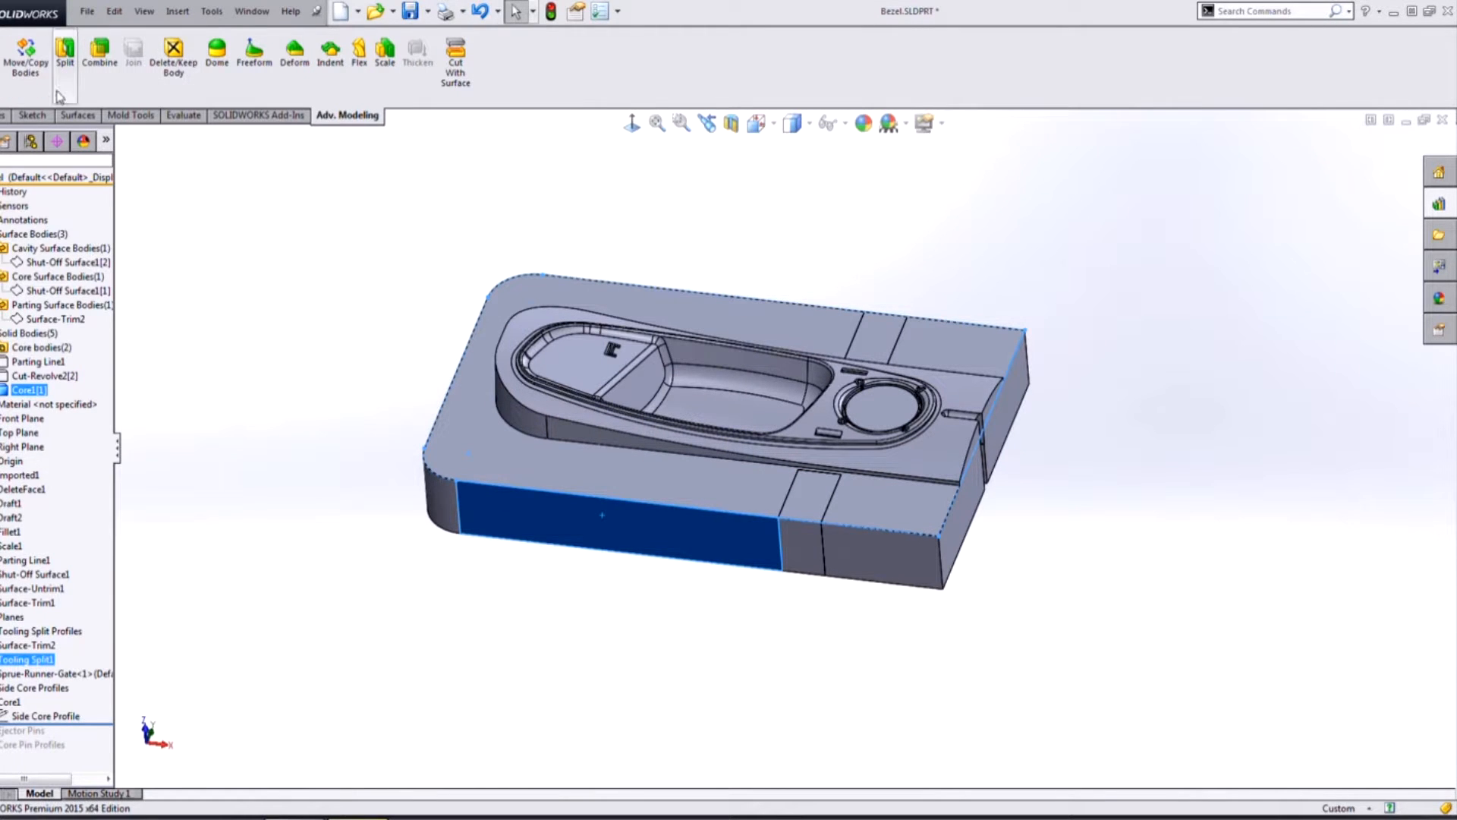
left_click(26, 57)
left_click(486, 317)
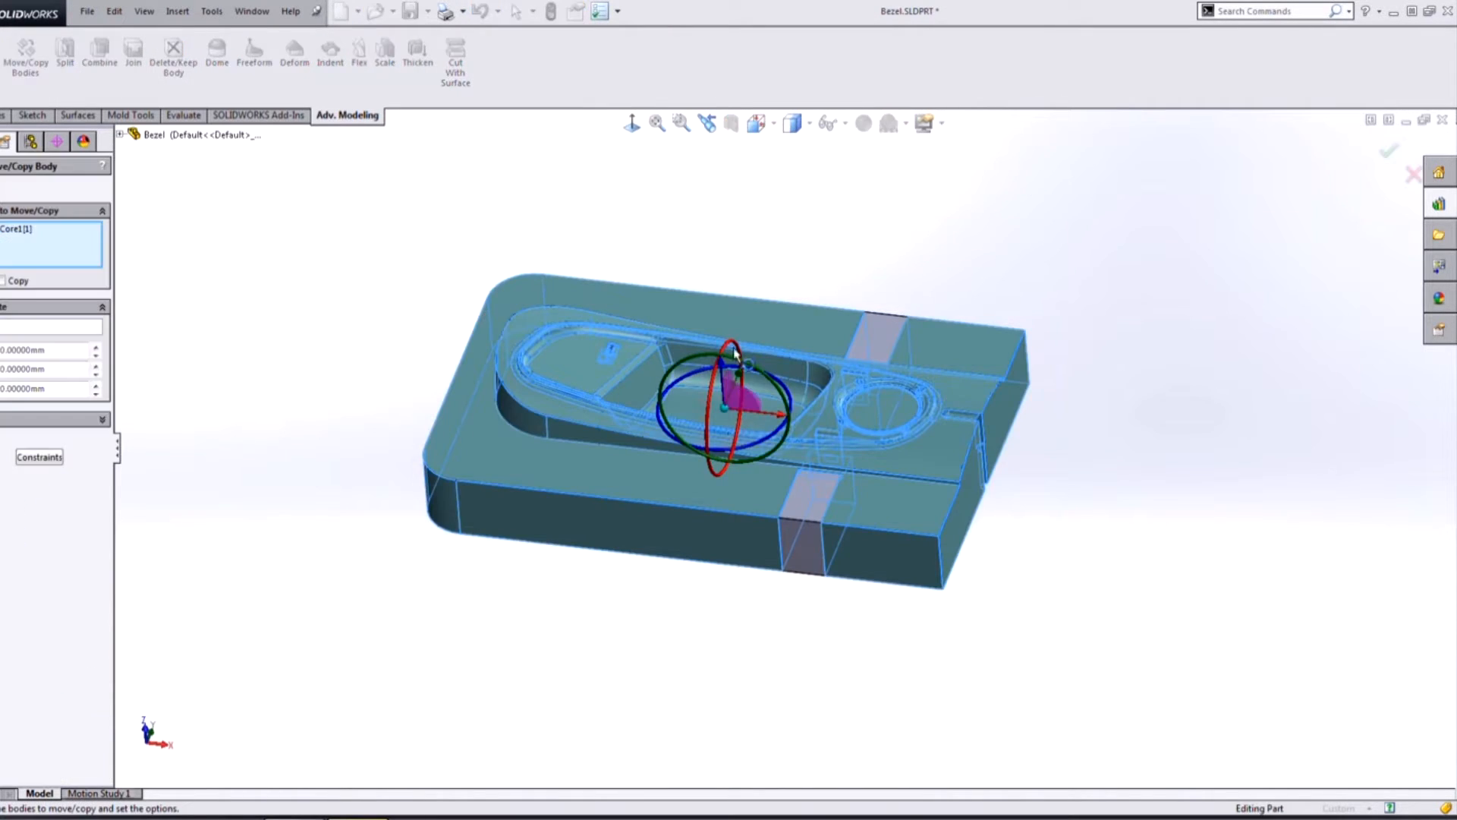
left_click_drag(725, 369, 722, 220)
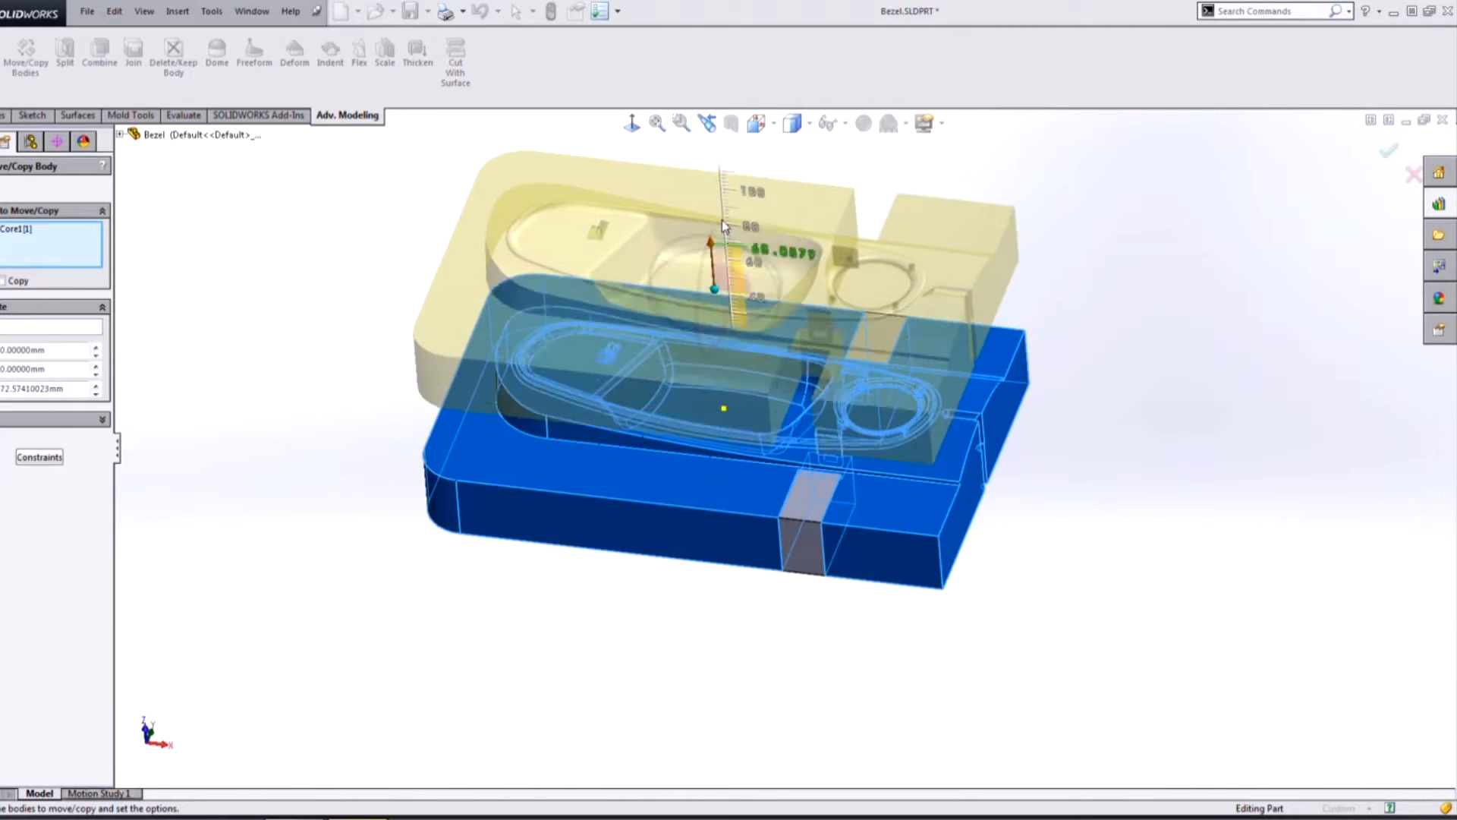
key("Return")
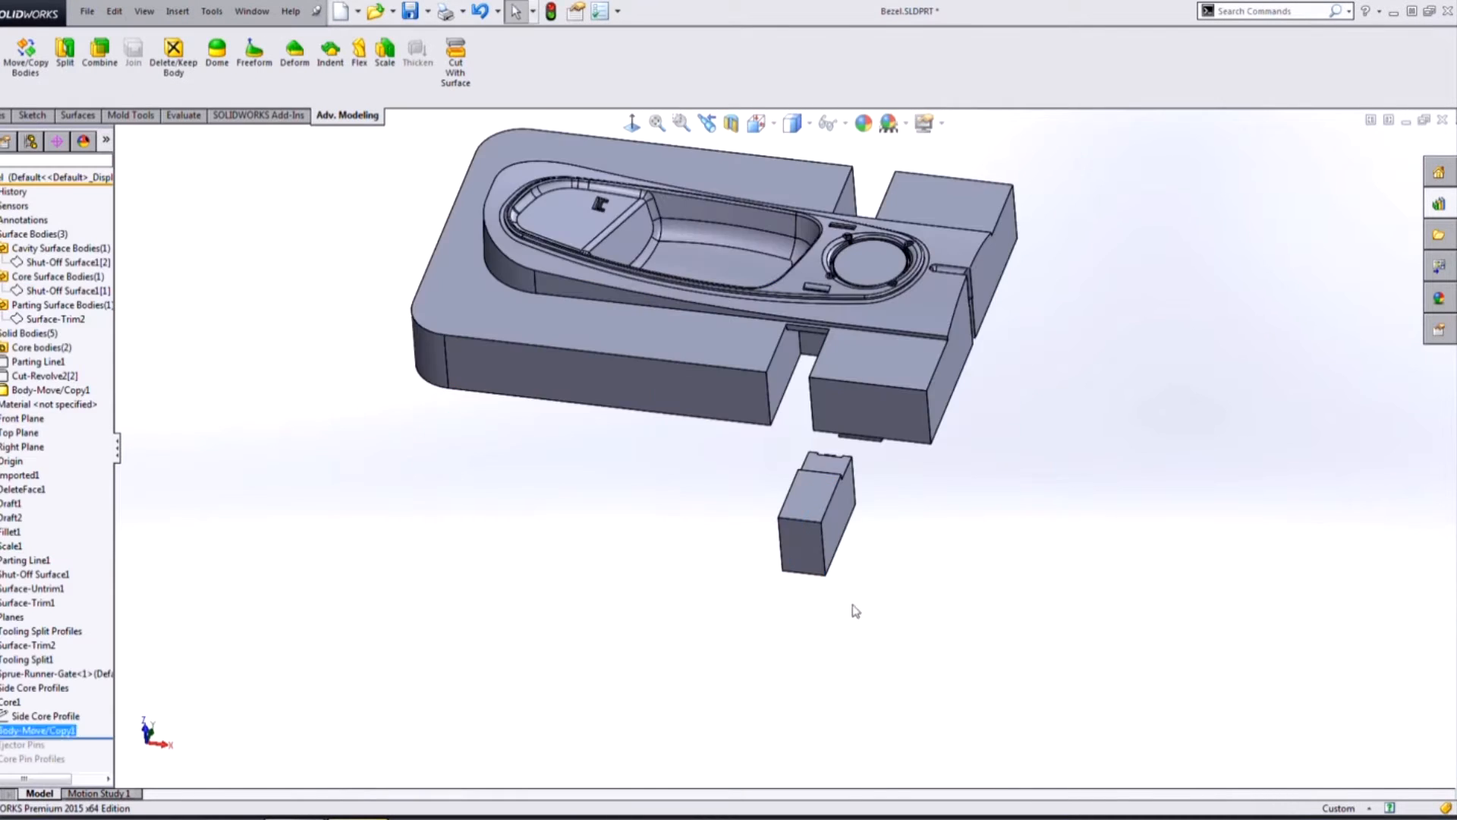
middle_click_drag(894, 439, 855, 481)
scroll(886, 380, "down", 5)
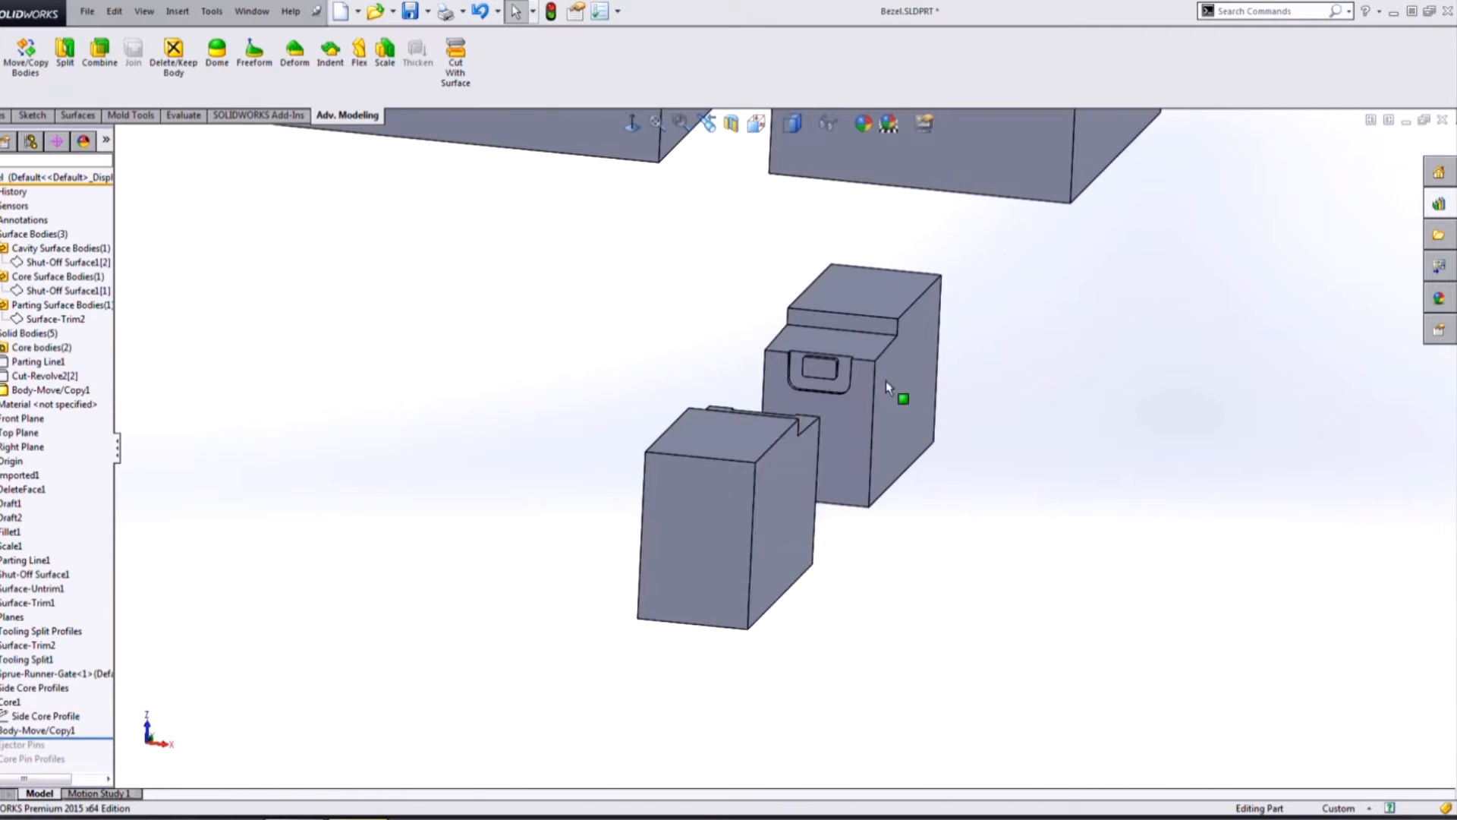
Draft the two opposite side faces of the nearer side core, using its outer end face as the neutral plane
middle_click_drag(923, 372, 901, 405)
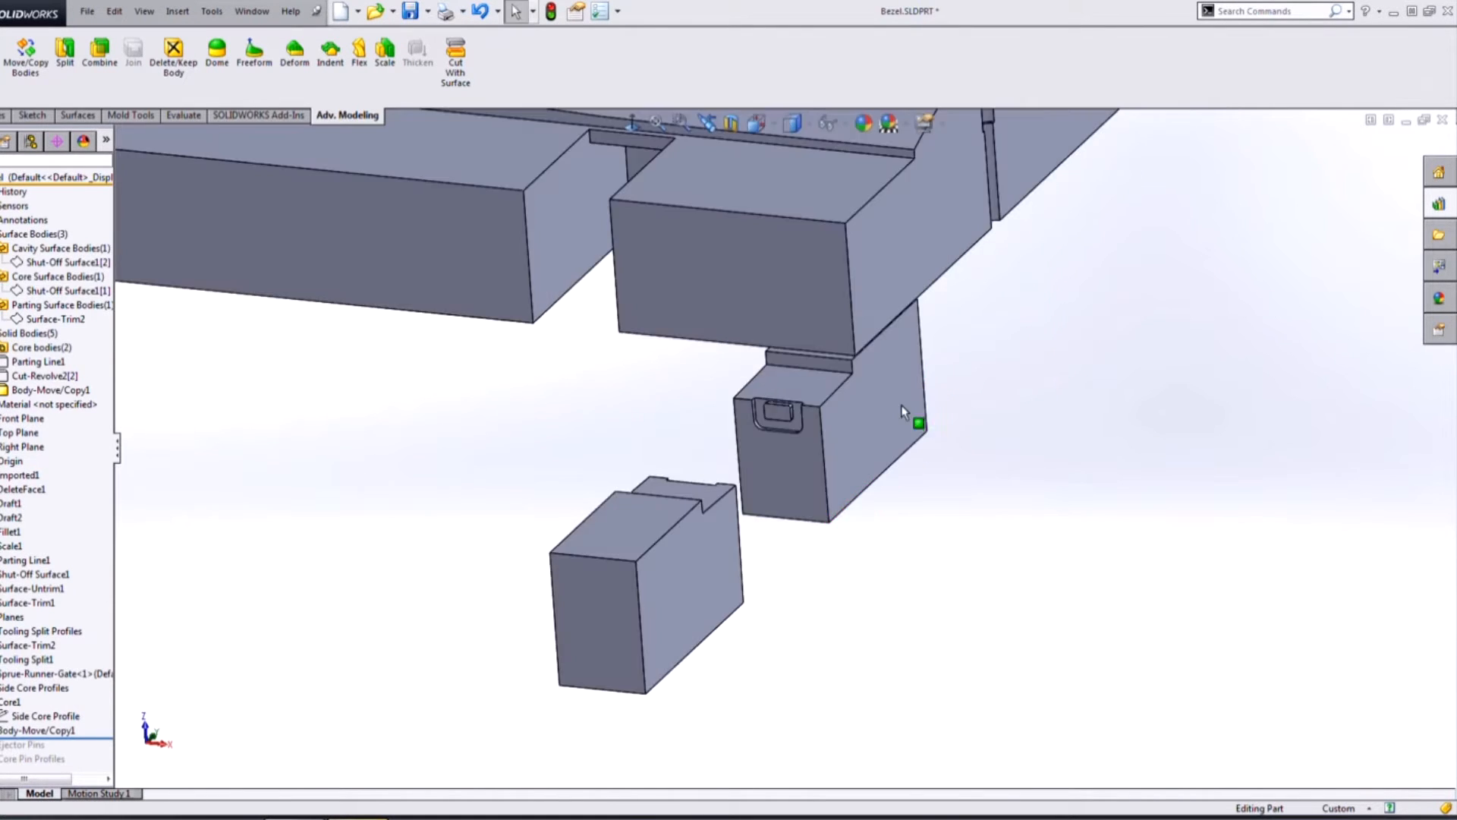
scroll(902, 405, "up", 3)
left_click(183, 114)
left_click(130, 114)
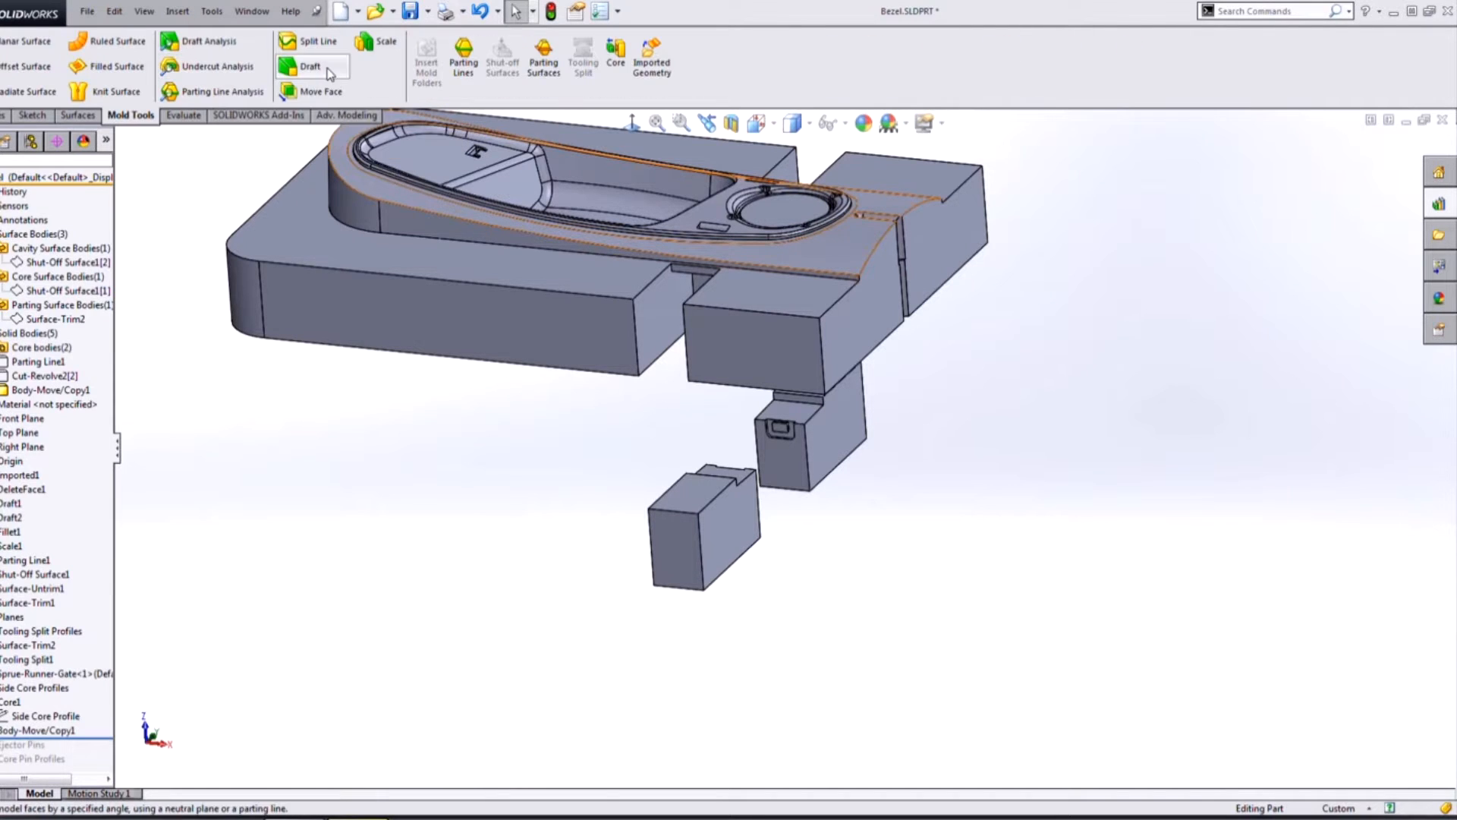
left_click(311, 66)
left_click(677, 550)
left_click(738, 532)
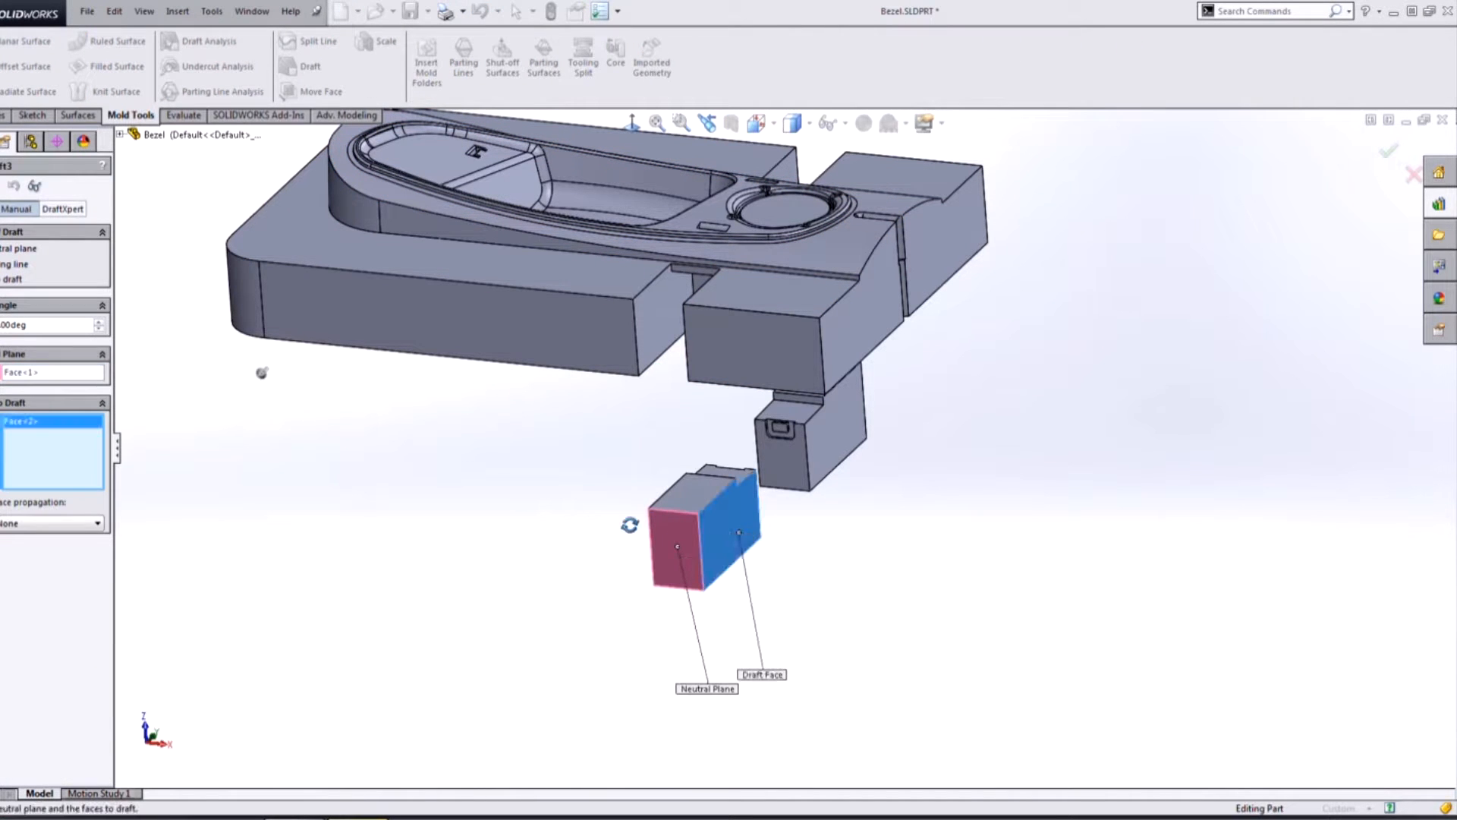
middle_click_drag(630, 525, 658, 525)
left_click(721, 519)
middle_click_drag(823, 483, 791, 486)
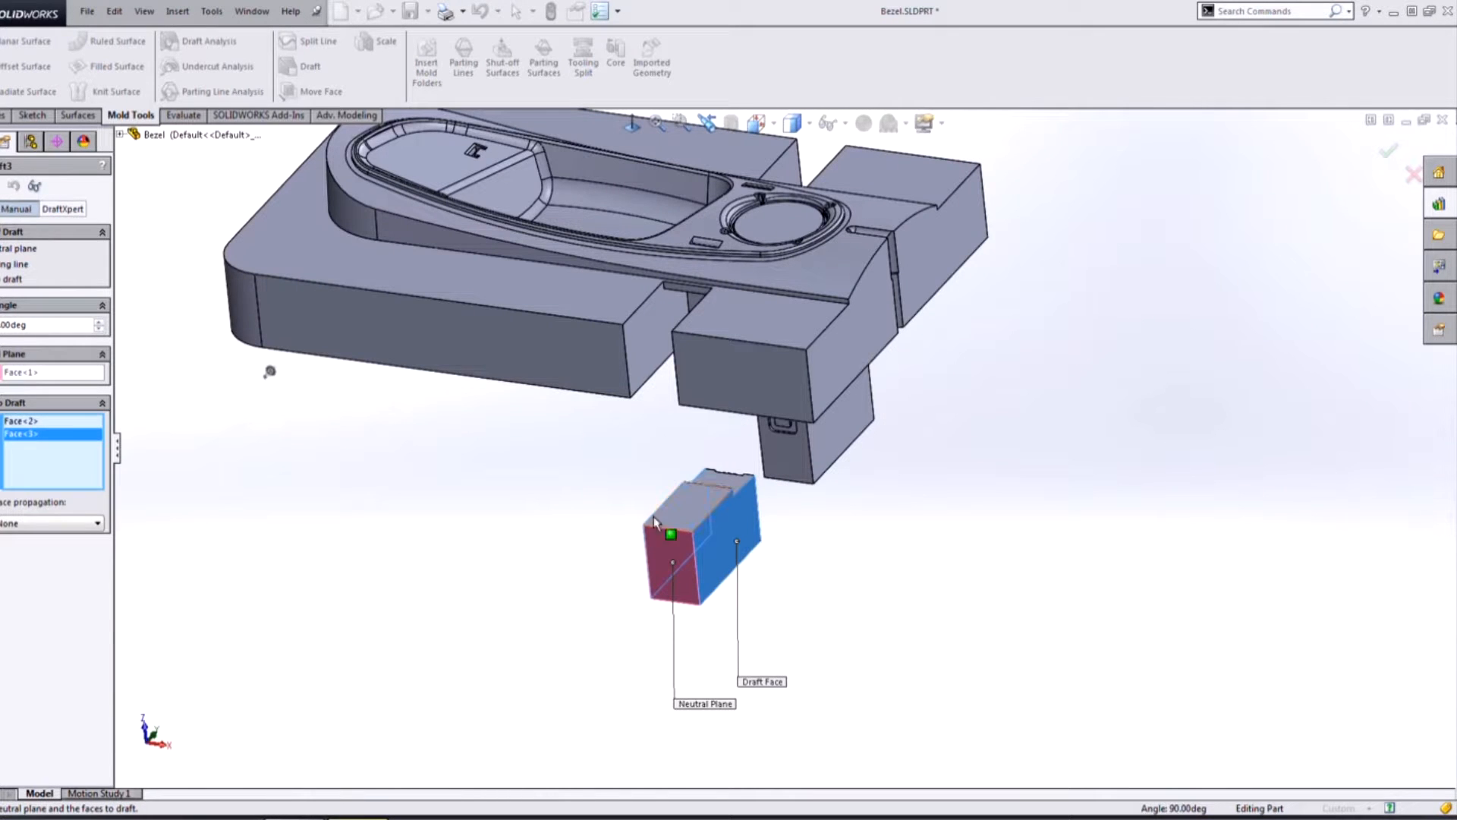
right_click(686, 503)
middle_click_drag(686, 502, 835, 573)
key("Return")
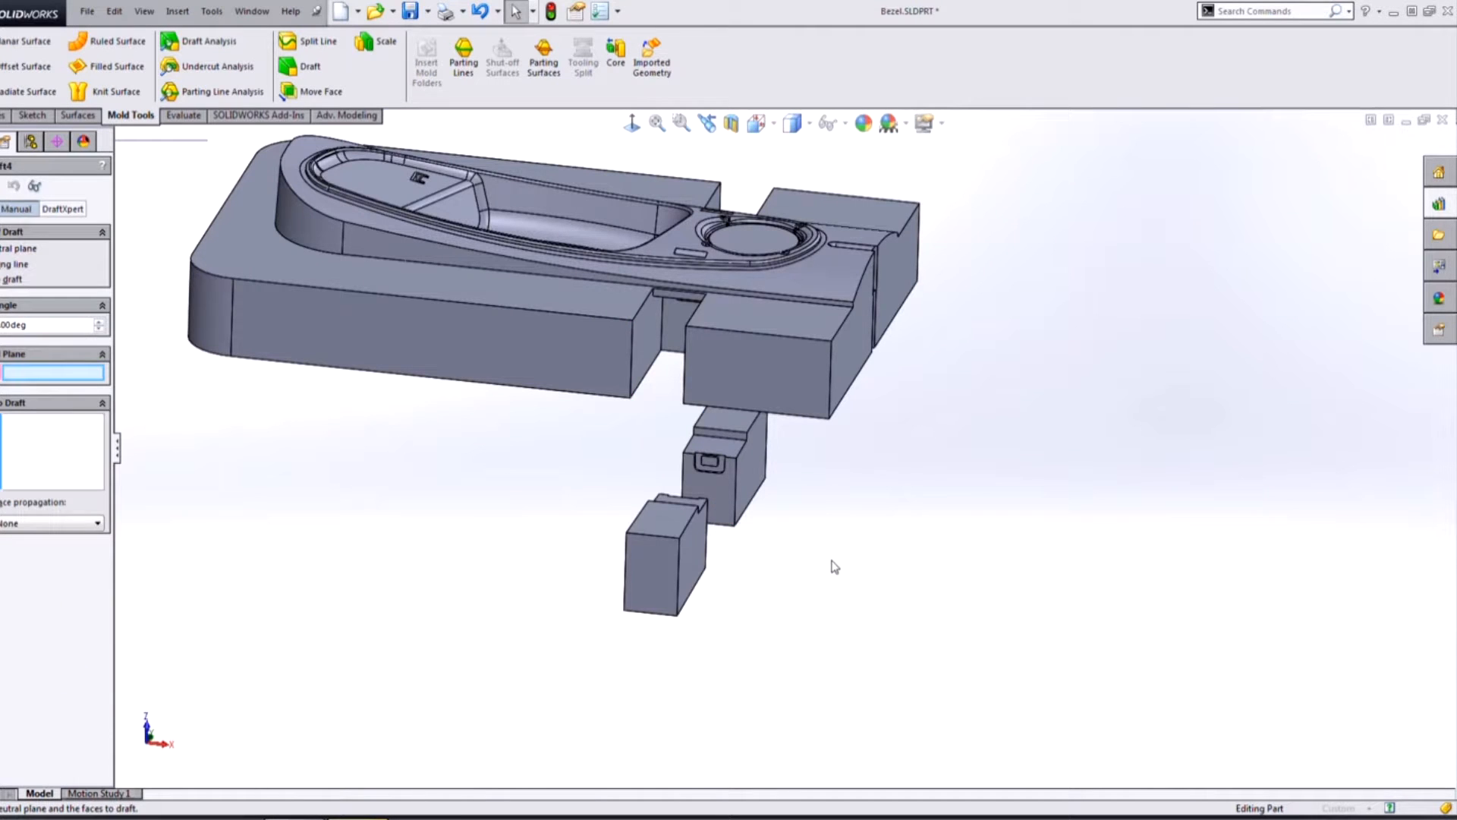
Draft the two facing side walls of the side core slot in the lower mold block, using the block's outer front face as neutral plane
left_click(757, 372)
left_click(645, 346)
mouse_move(733, 363)
middle_mouse_down()
mouse_move(759, 367)
mouse_move(720, 383)
middle_mouse_up()
left_click(785, 358)
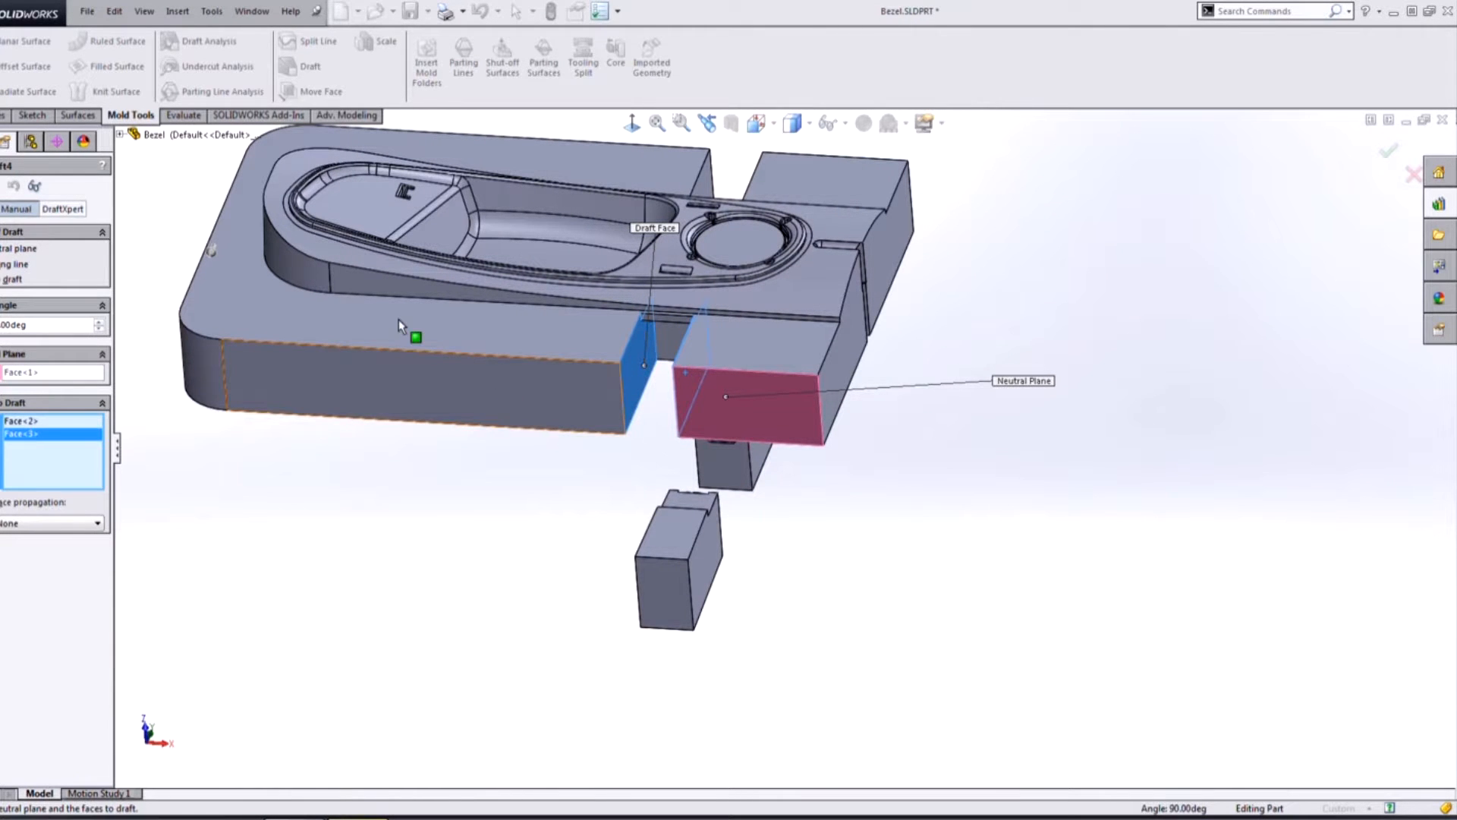
key("Return")
Open the draft feature of the nearer side core for editing
middle_click_drag(672, 420, 714, 544)
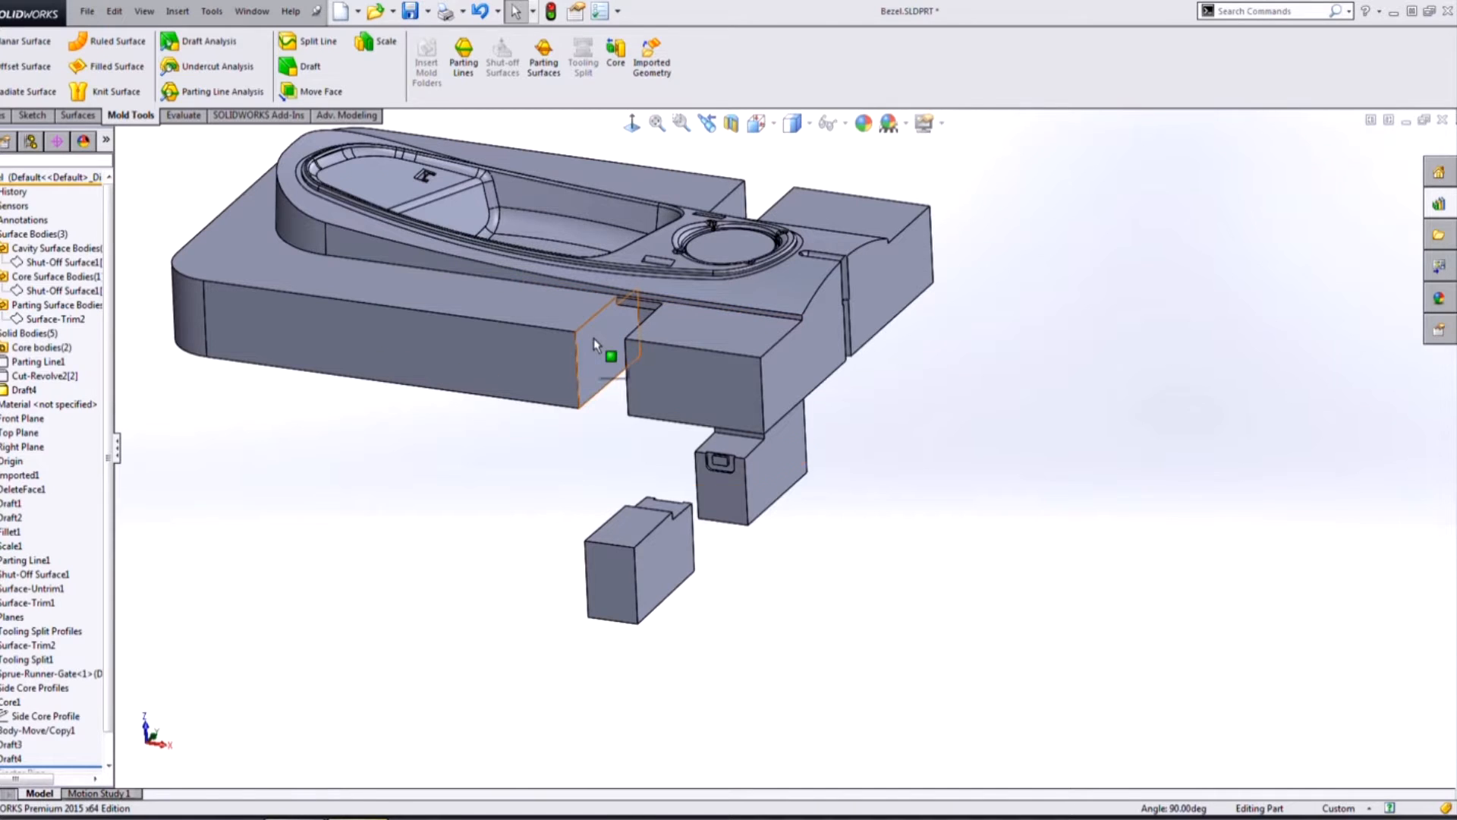
left_click(11, 745)
left_click(19, 704)
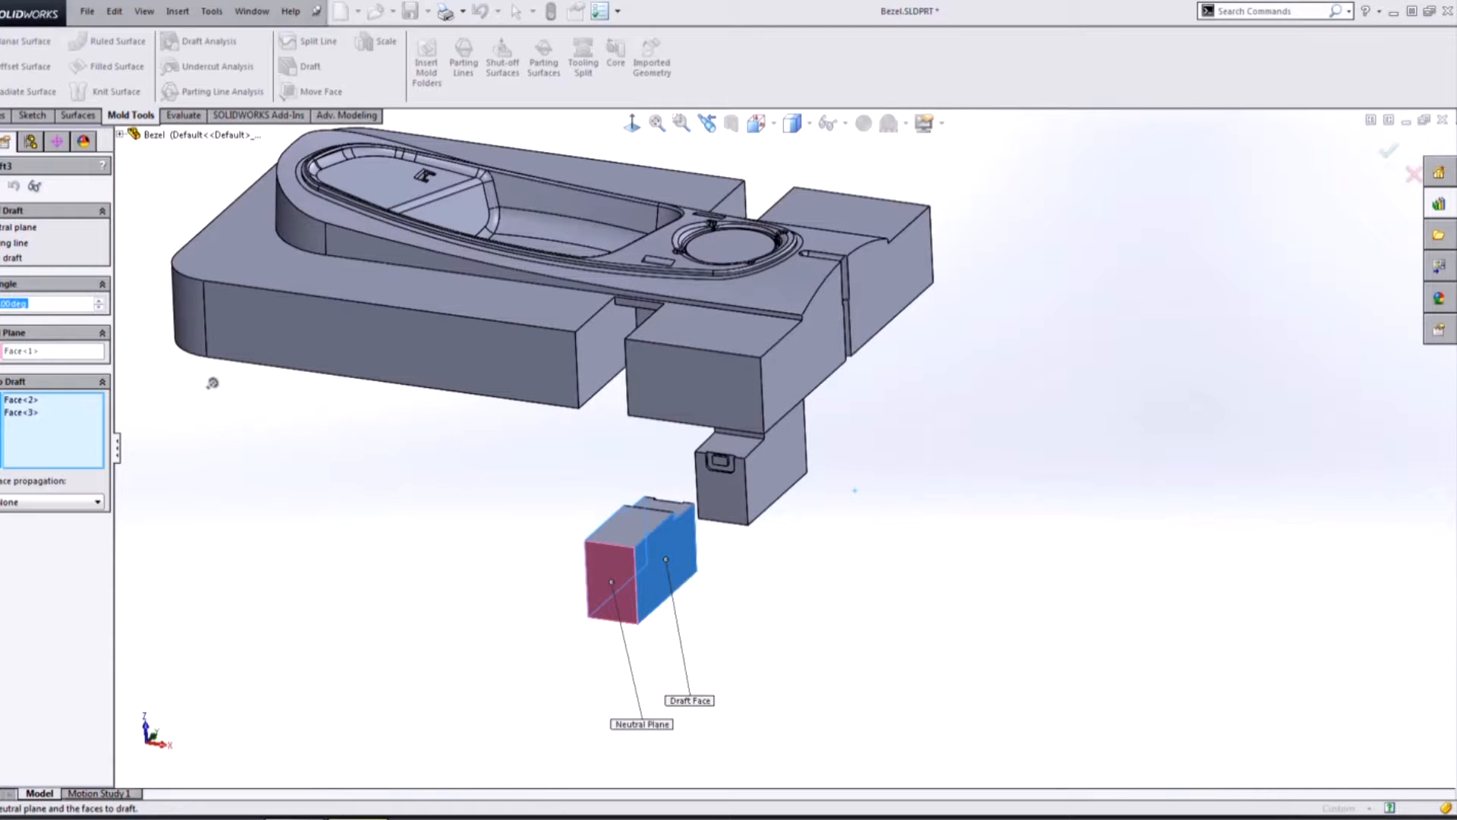
Review the Draft4 definition on the side-core pocket walls, accept it and inspect the drafted pocket in the core block
left_click(10, 755)
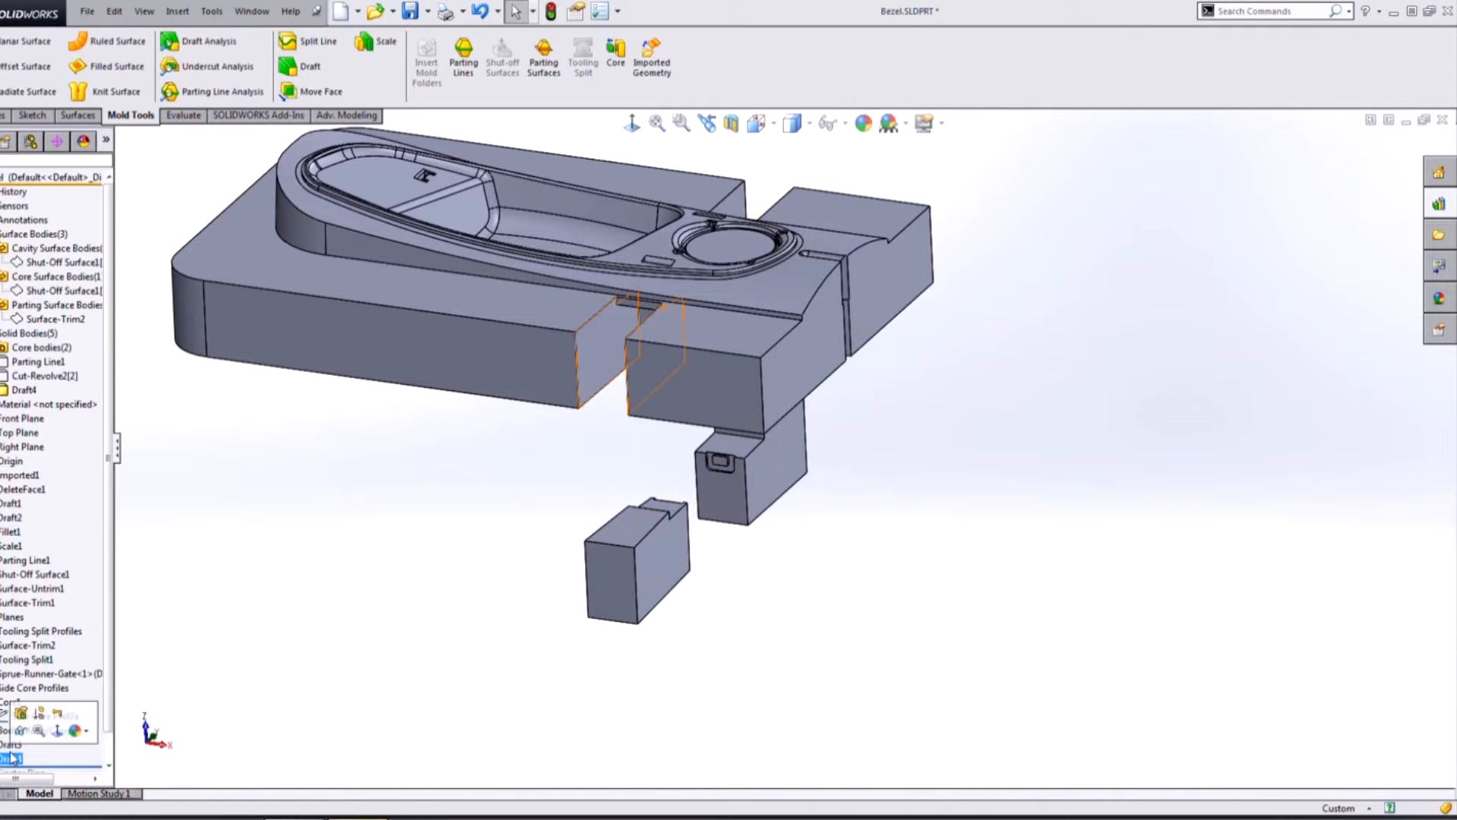
left_click(21, 712)
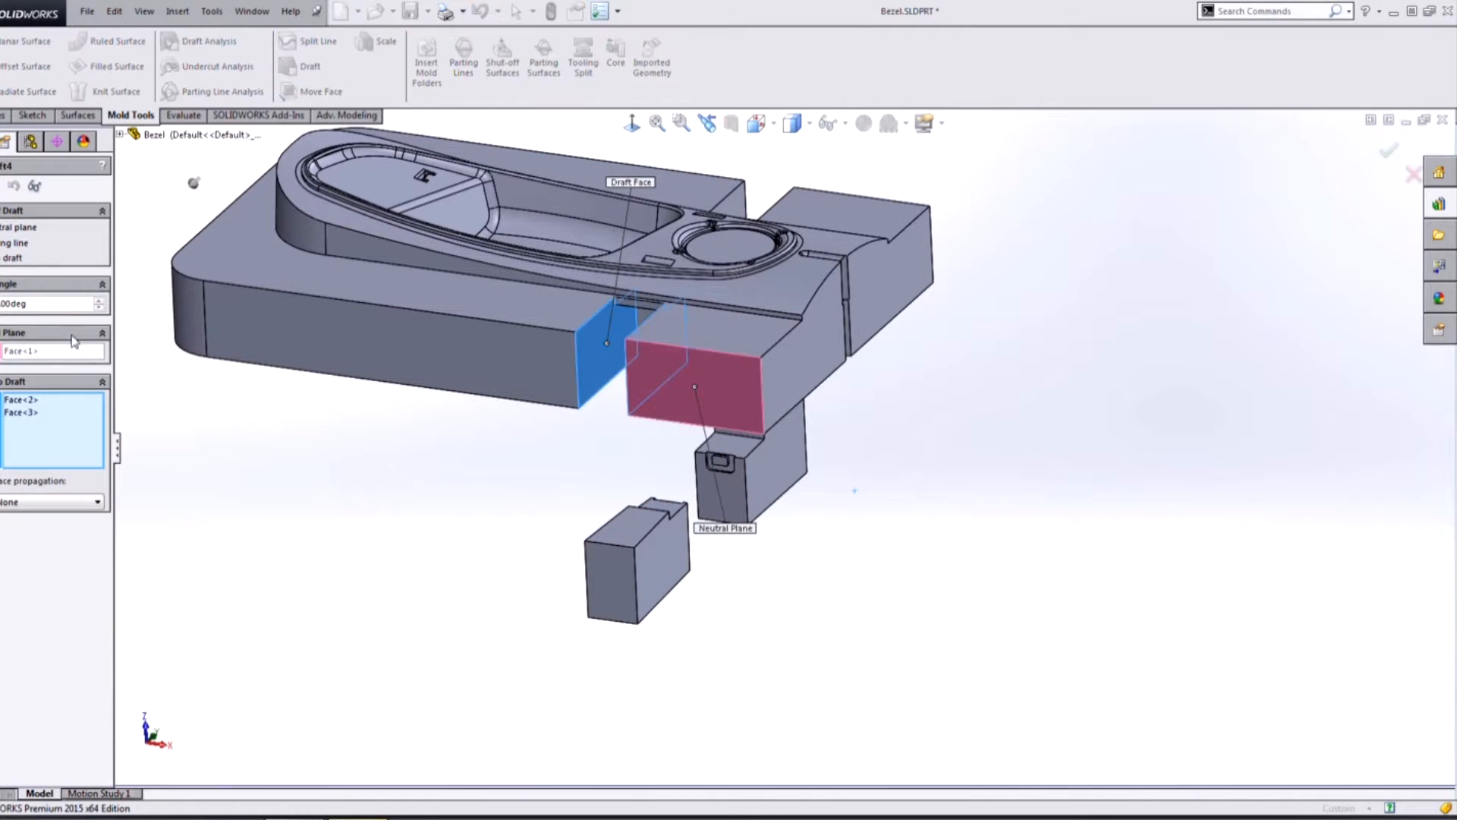
left_click(0, 186)
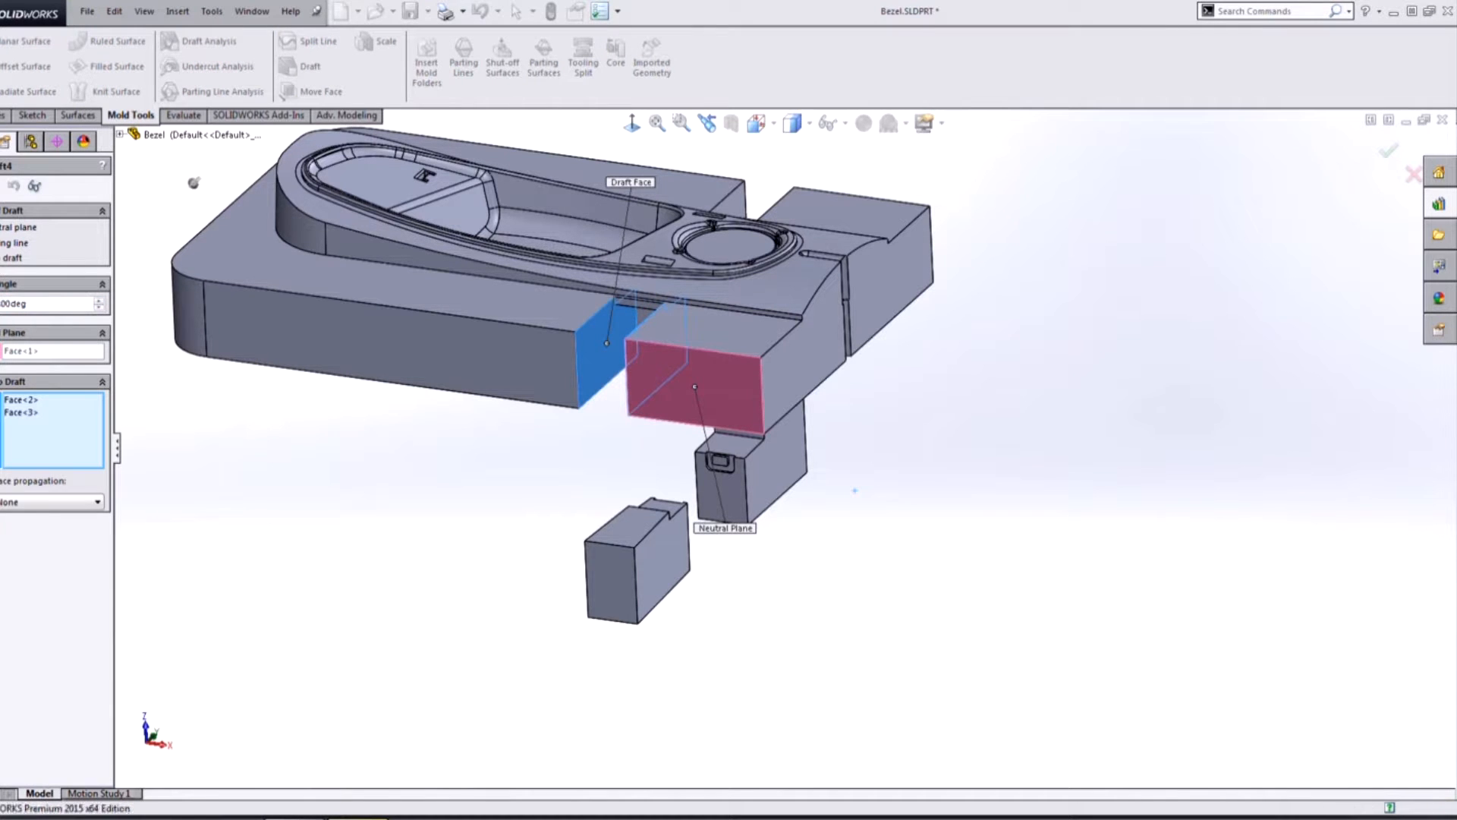
middle_click_drag(690, 307, 712, 574)
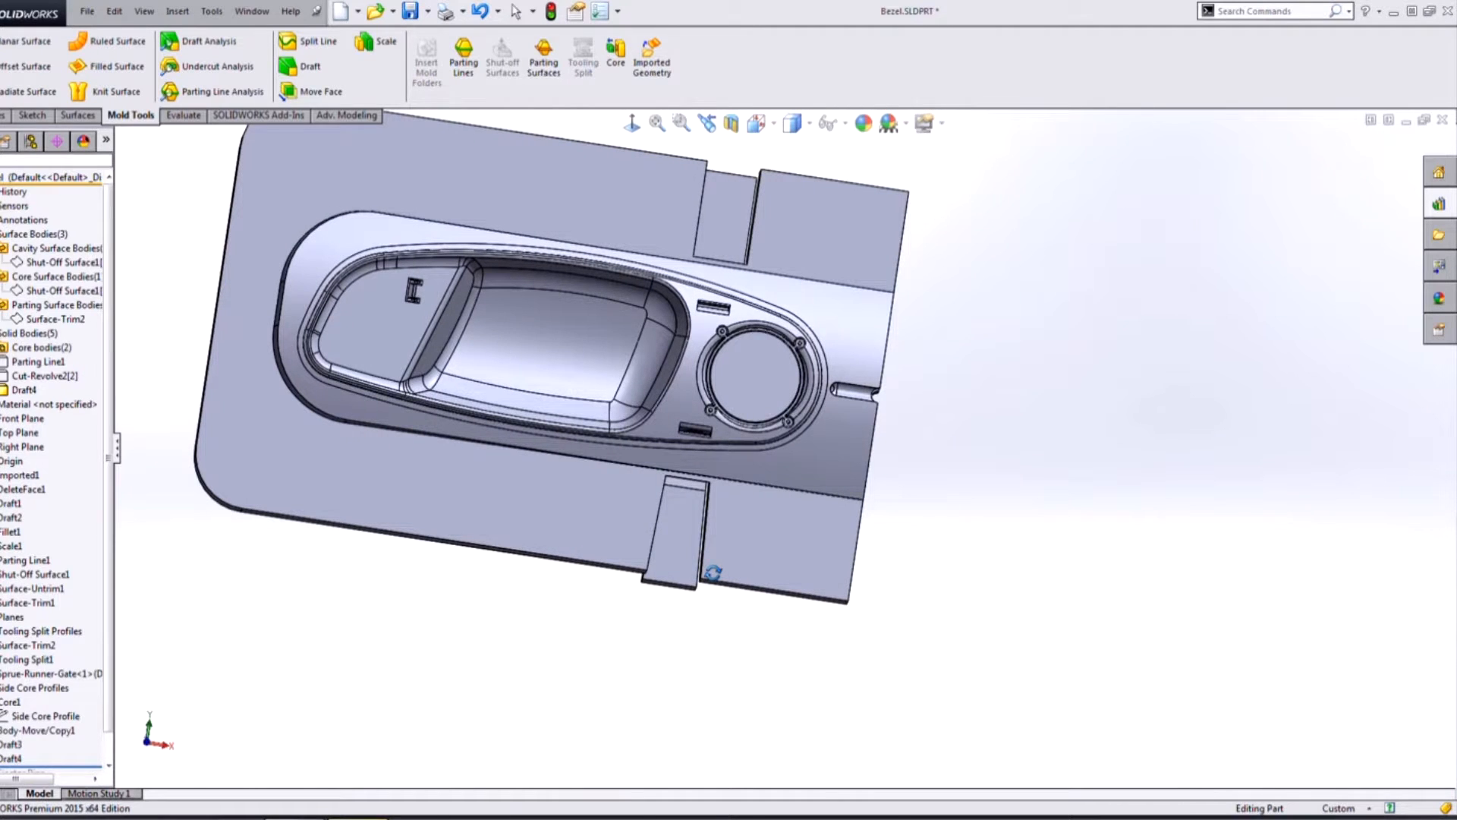
middle_click_drag(717, 559, 716, 560)
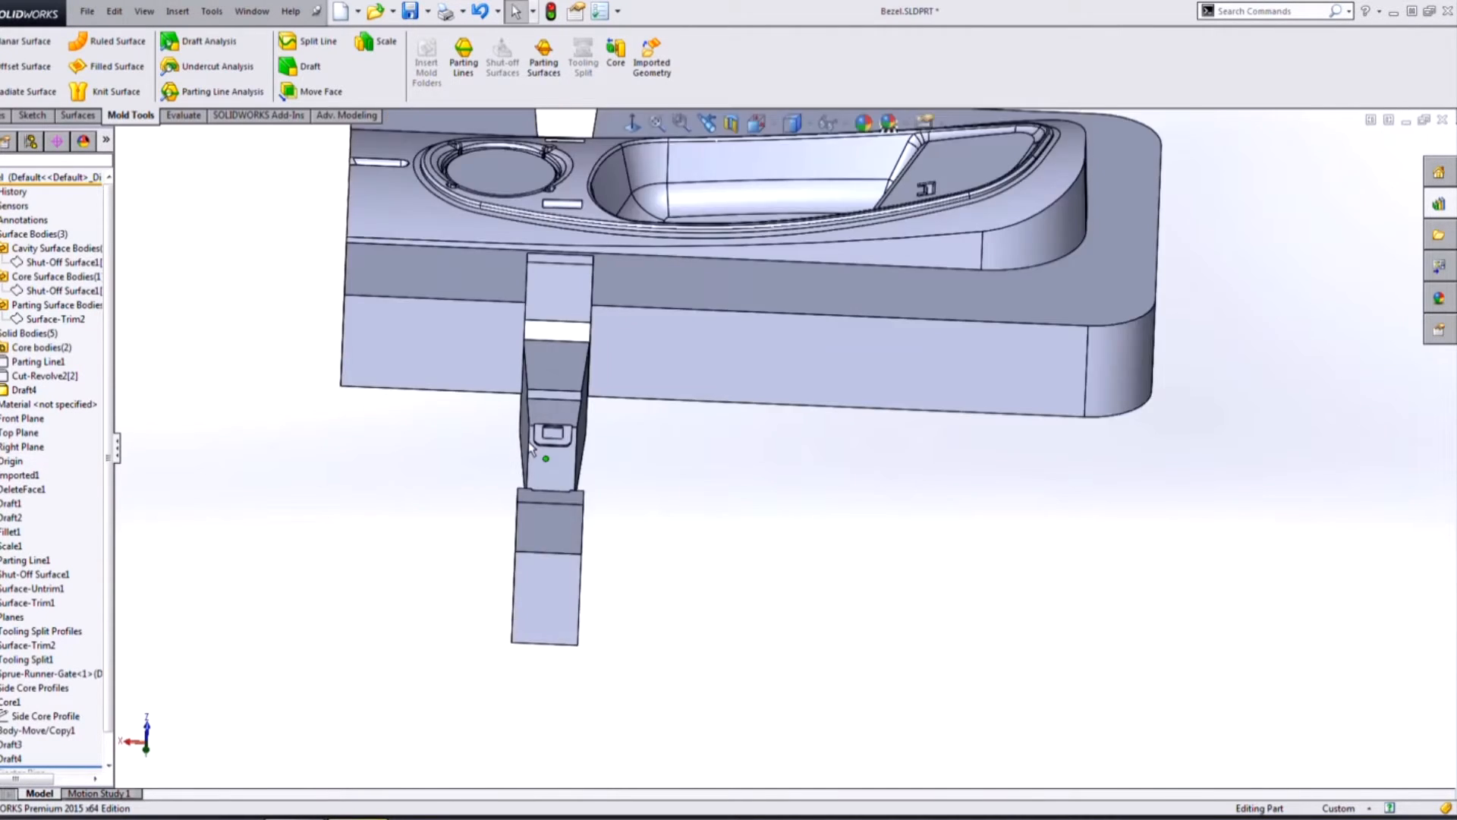
scroll(528, 440, "down", 1)
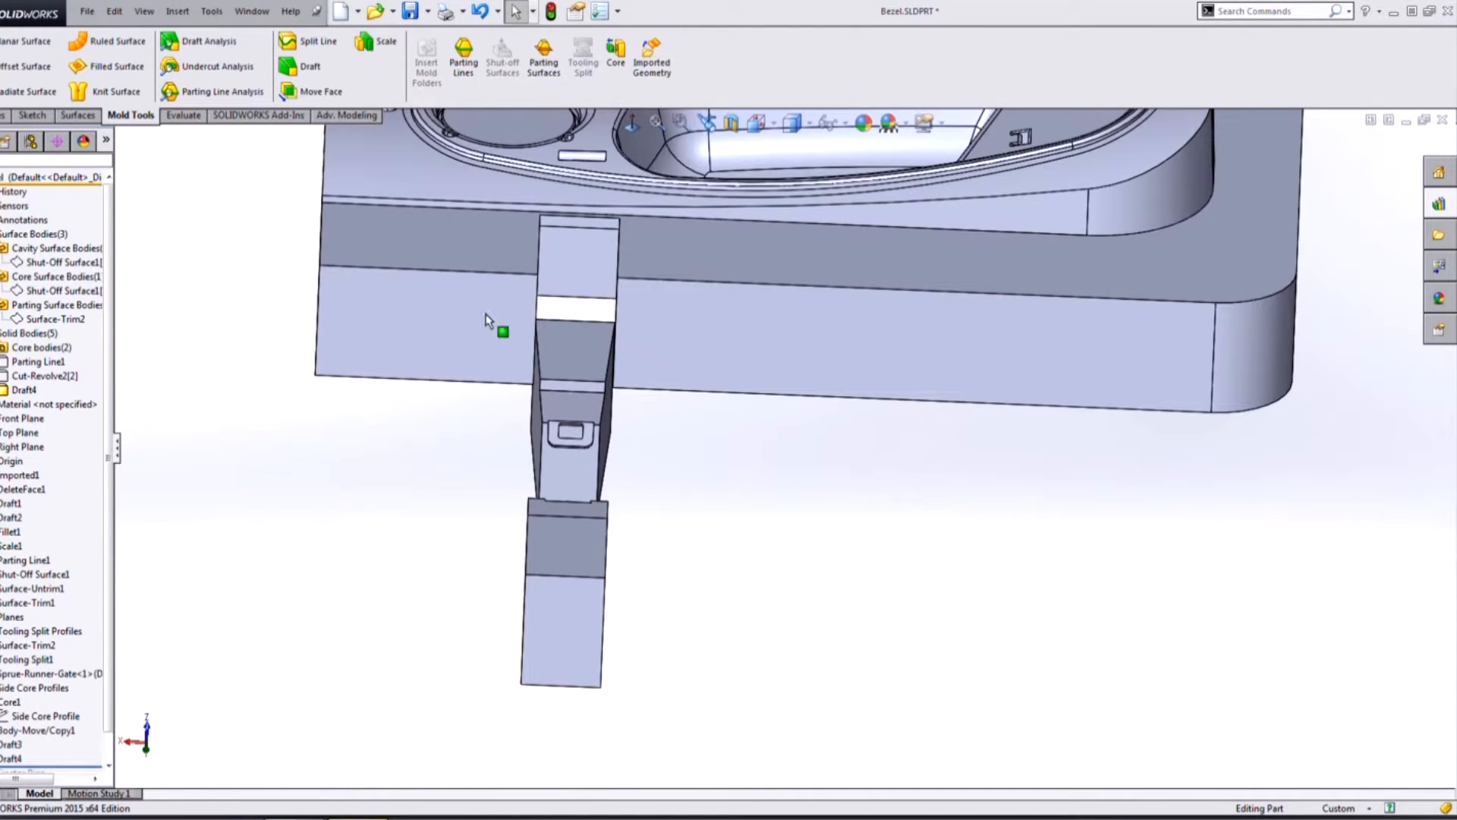
Draft the two long side faces of the separated side-core block lacking draft, using its outer end face as the neutral plane
left_click(304, 66)
left_click(567, 610)
middle_click_drag(764, 574, 718, 586)
left_click(719, 586)
middle_click_drag(832, 575, 699, 585)
left_click(677, 585)
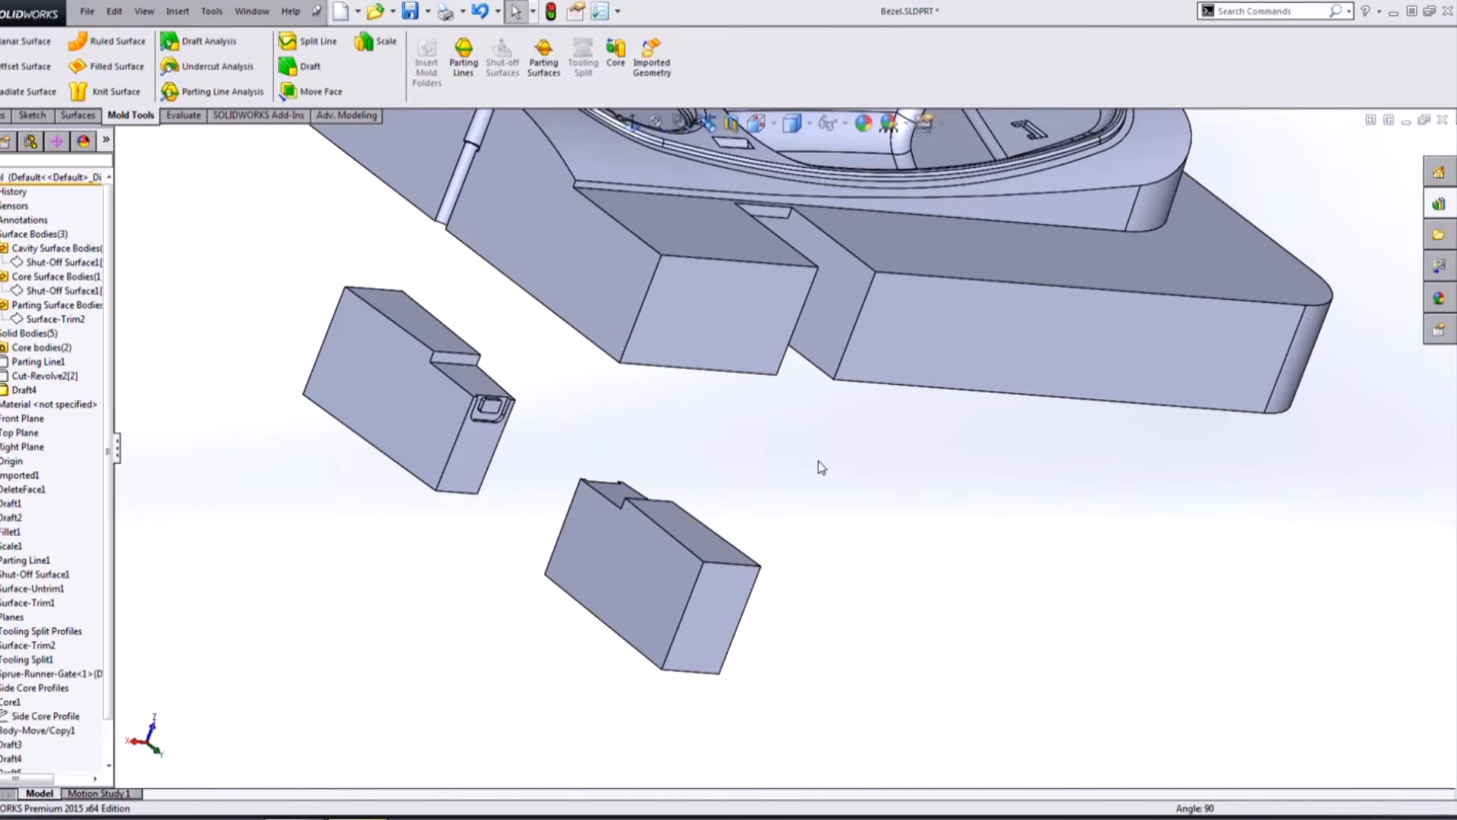
middle_click_drag(786, 480, 850, 456)
Draft both walls of the matching side-core pocket, using the core block's long outer side face as the neutral plane
key("Return")
left_click(996, 317)
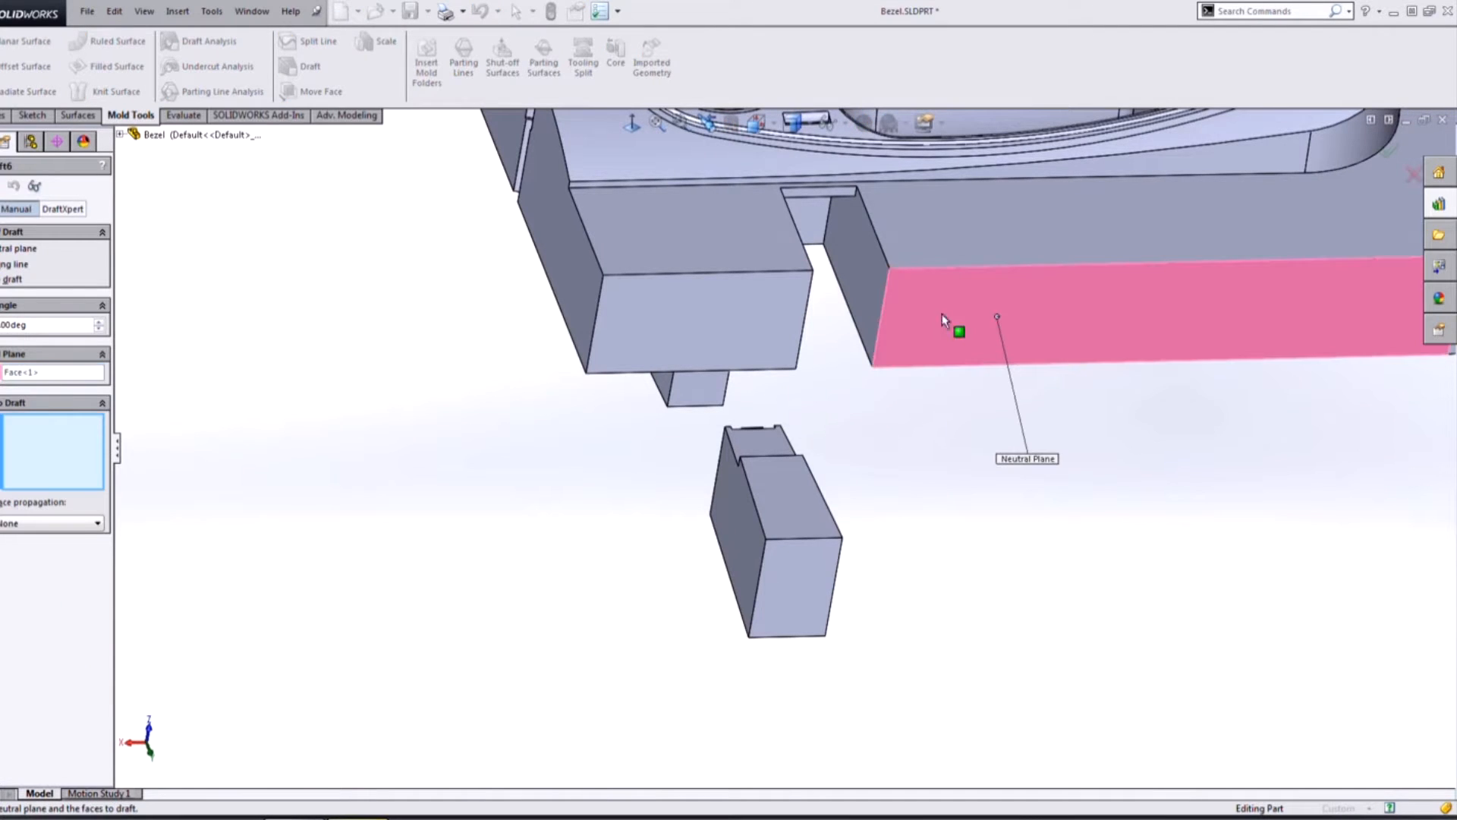
left_click(863, 278)
middle_click_drag(840, 293, 792, 299)
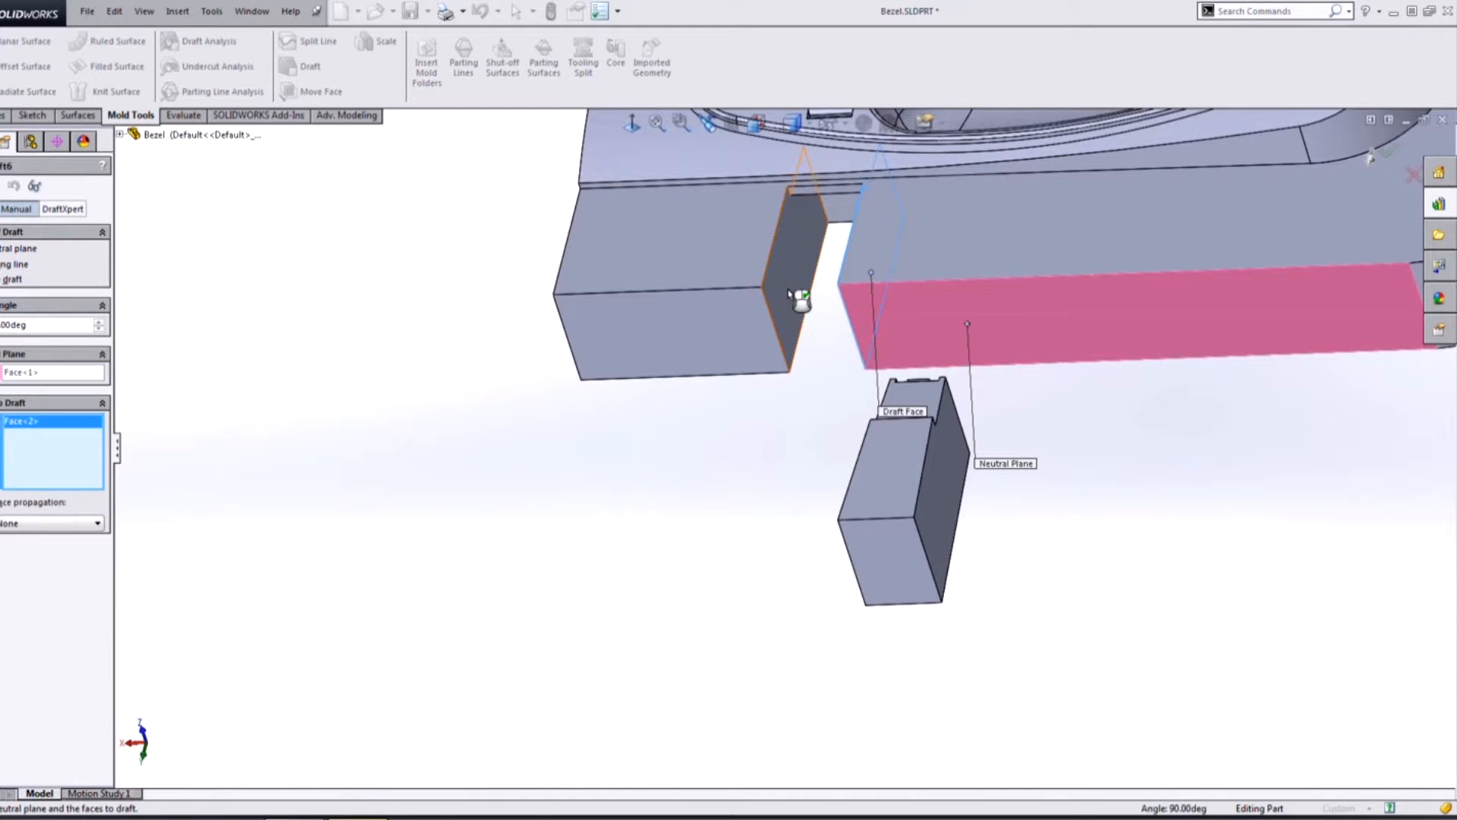
left_click(801, 298)
scroll(824, 466, "up", 5)
scroll(1161, 328, "down", 3)
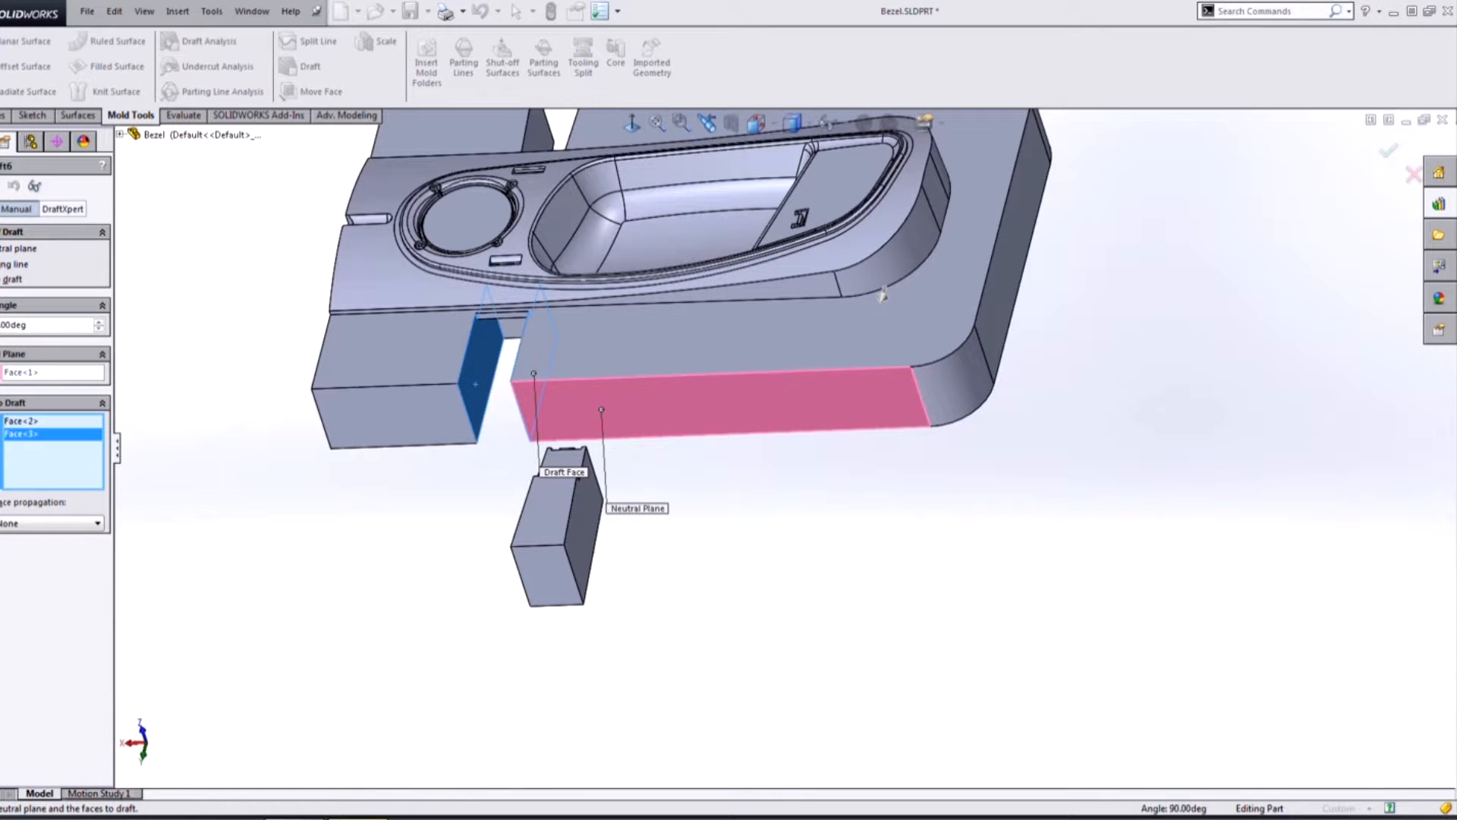
key("Return")
Delete the Body-Move/Copy1 feature
middle_click_drag(546, 456, 600, 326)
scroll(641, 353, "up", 3)
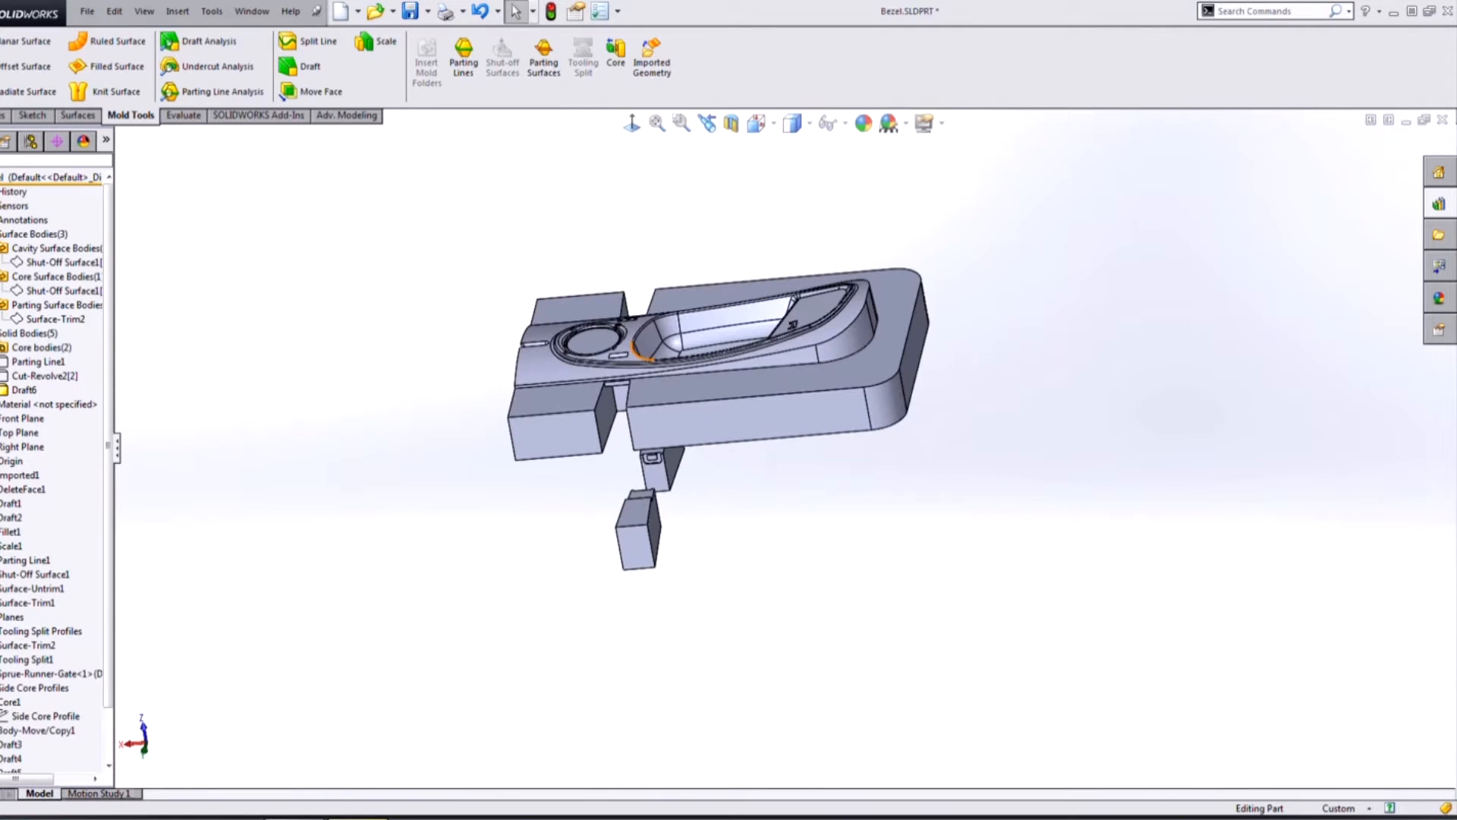
scroll(112, 657, "down", 2)
right_click(31, 673)
left_click(69, 644)
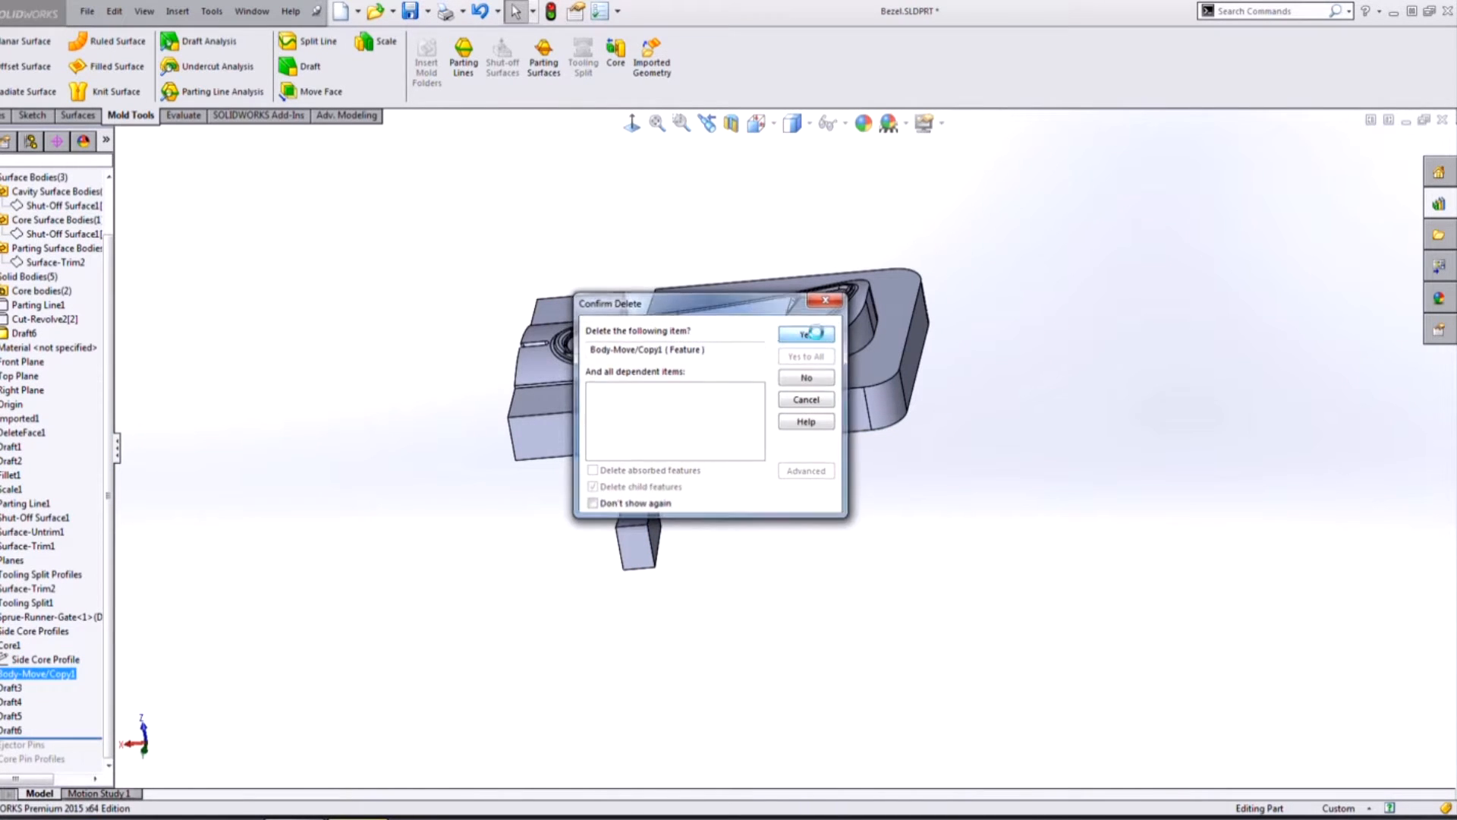
left_click(813, 333)
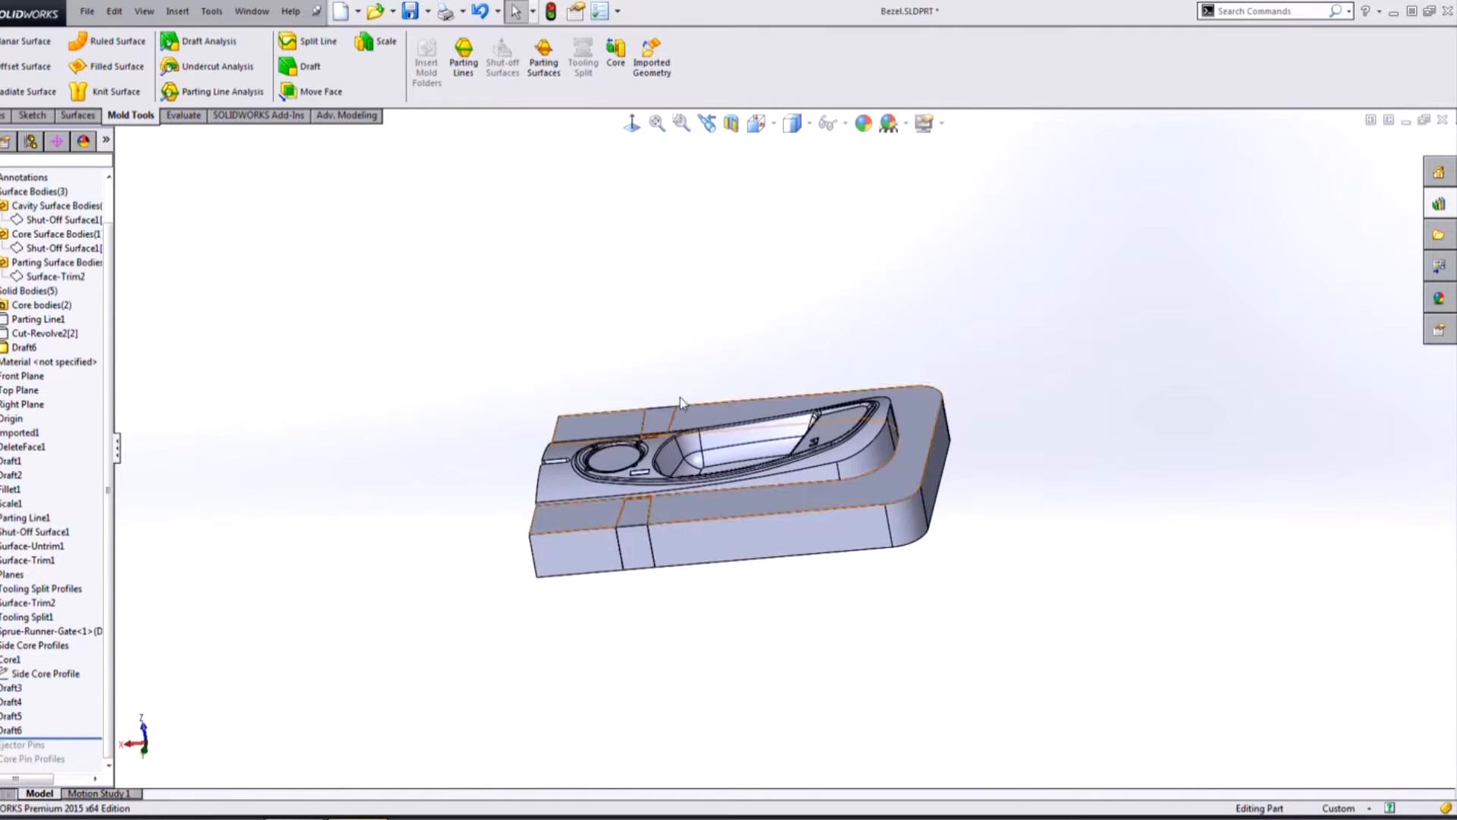
Examine the reassembled core block and the small hook-shaped undercut in the shallow recess
middle_click_drag(790, 336, 986, 559)
scroll(763, 445, "down", 3)
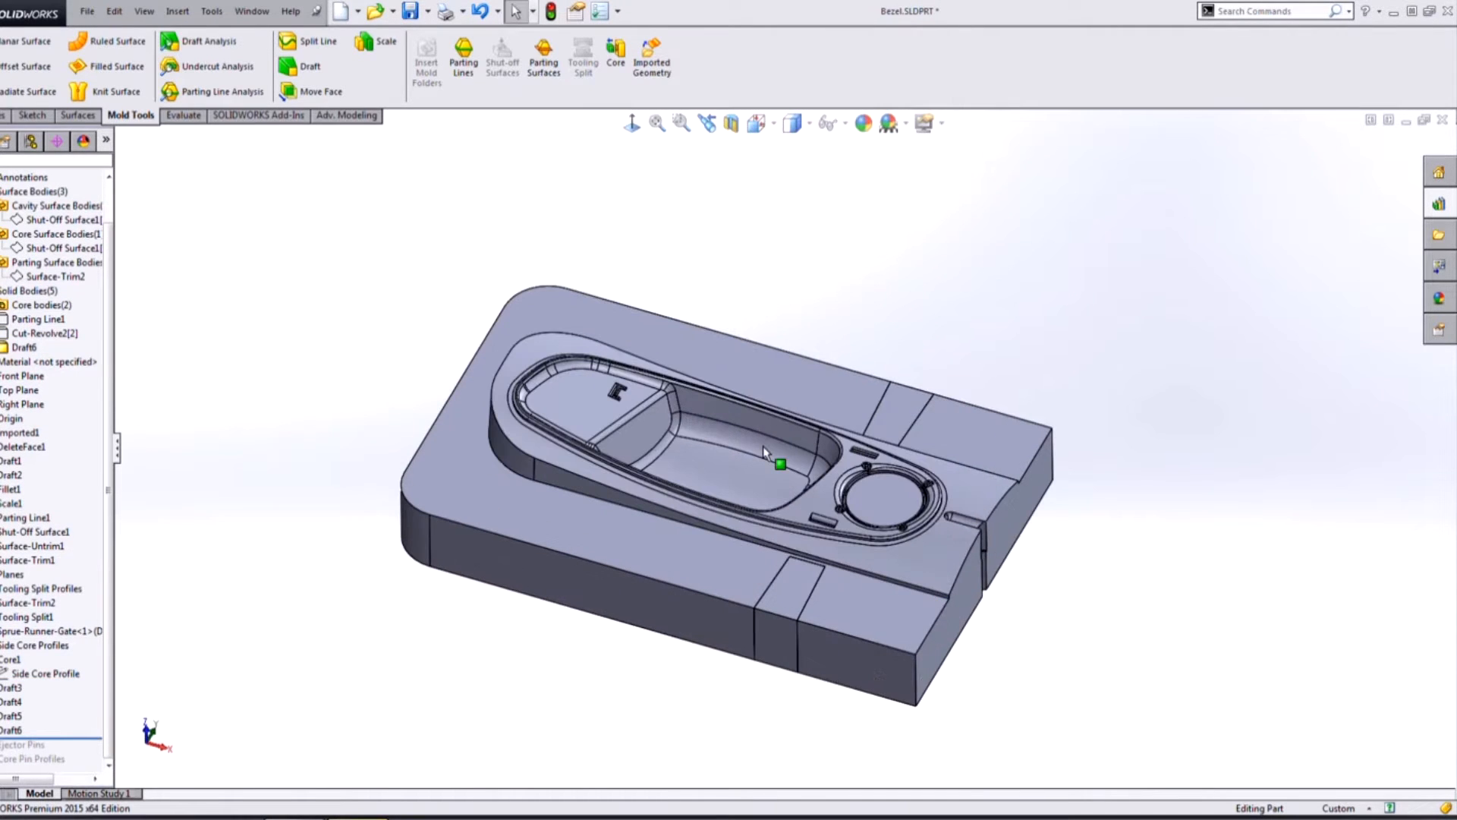
scroll(763, 445, "down", 2)
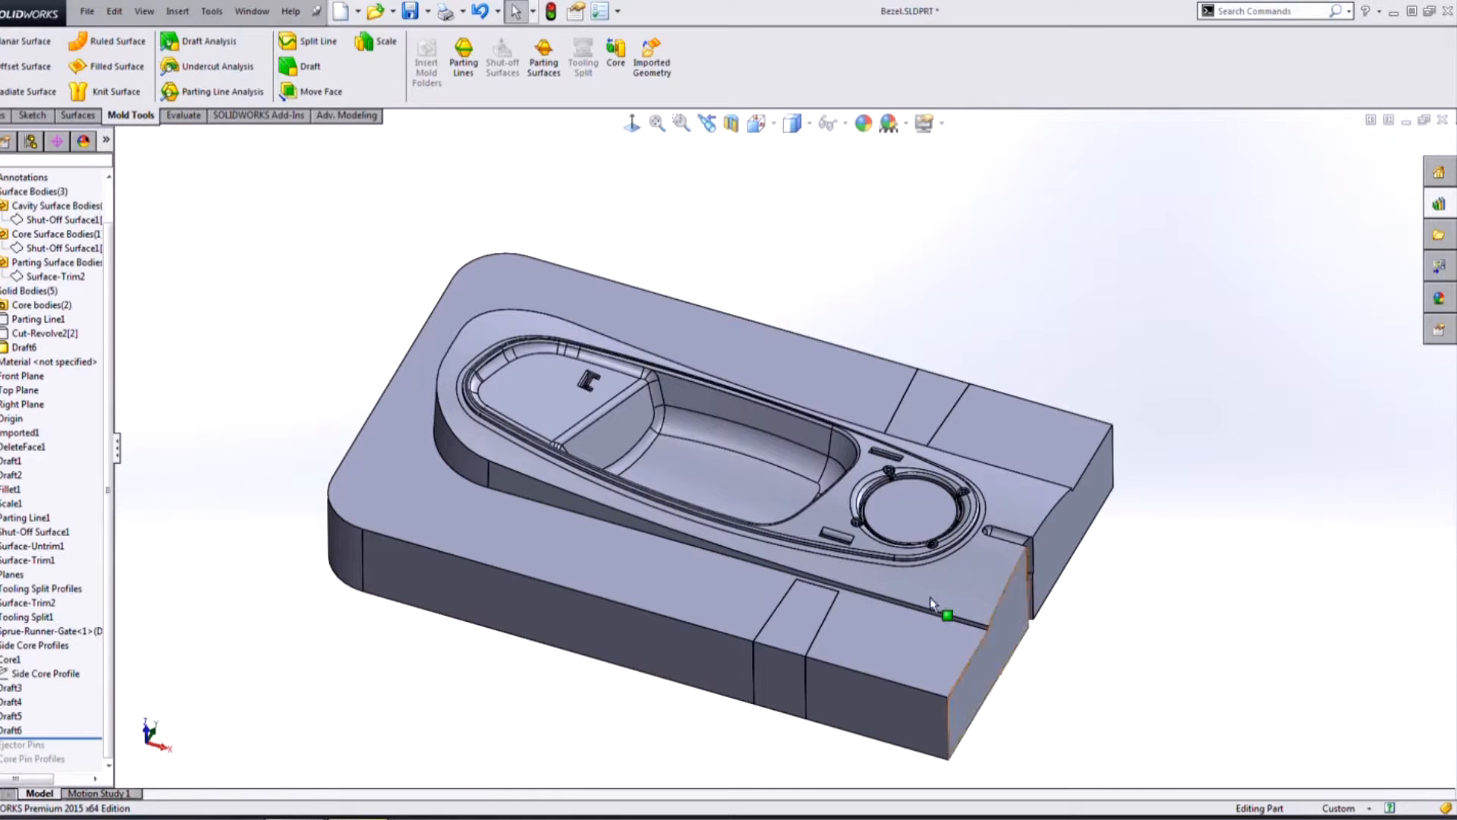
scroll(637, 396, "down", 2)
scroll(634, 393, "down", 2)
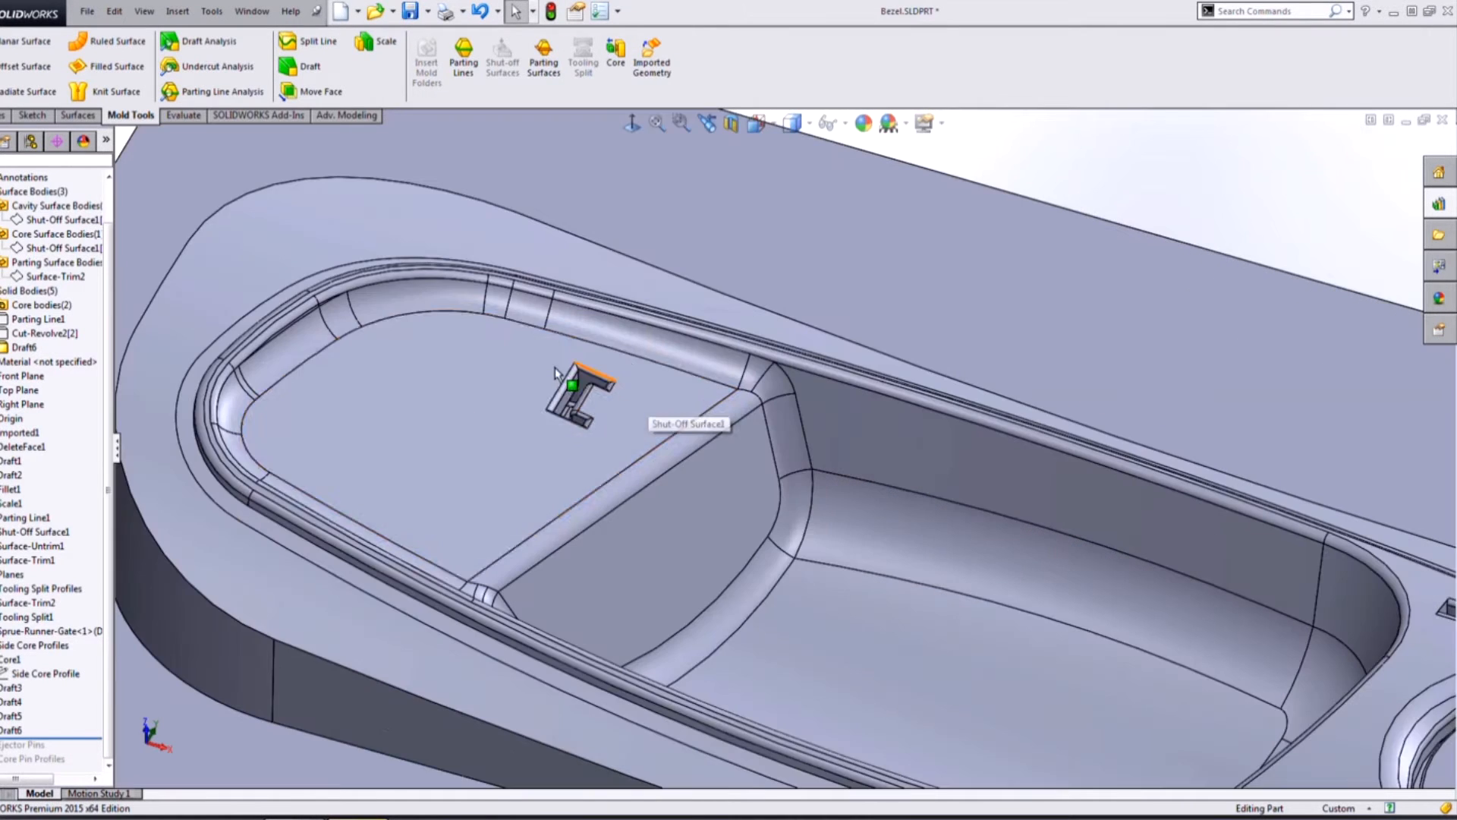
scroll(560, 387, "up", 2)
scroll(941, 676, "up", 2)
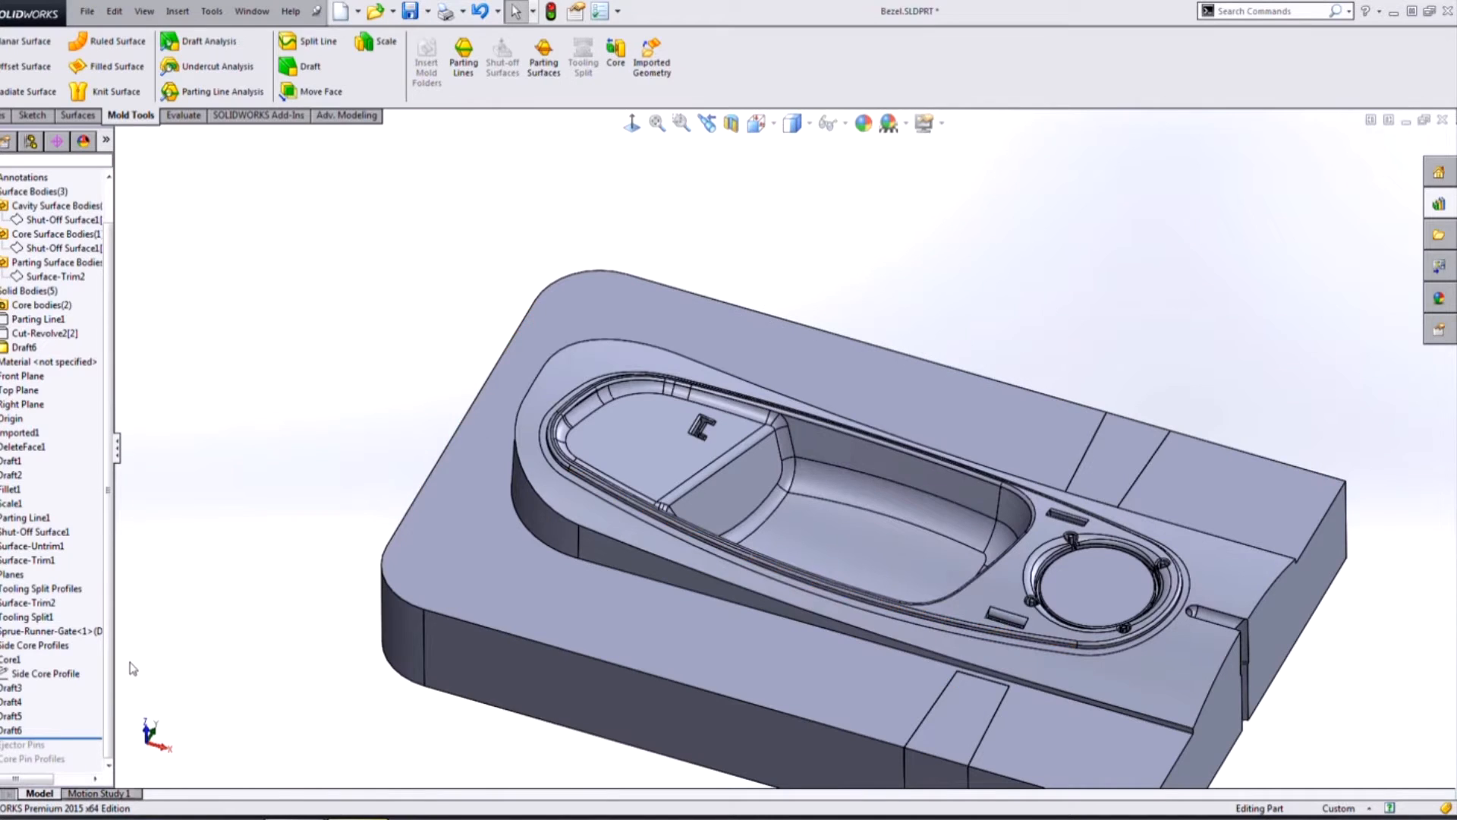
Start a sketch on the Lifter Sketch Plane and display the model in wireframe from the bottom view
mouse_move(68, 737)
left_mouse_down()
mouse_move(64, 751)
mouse_move(66, 737)
left_mouse_up()
left_click(45, 673)
double_click(14, 575)
left_click(30, 602)
left_click(34, 604)
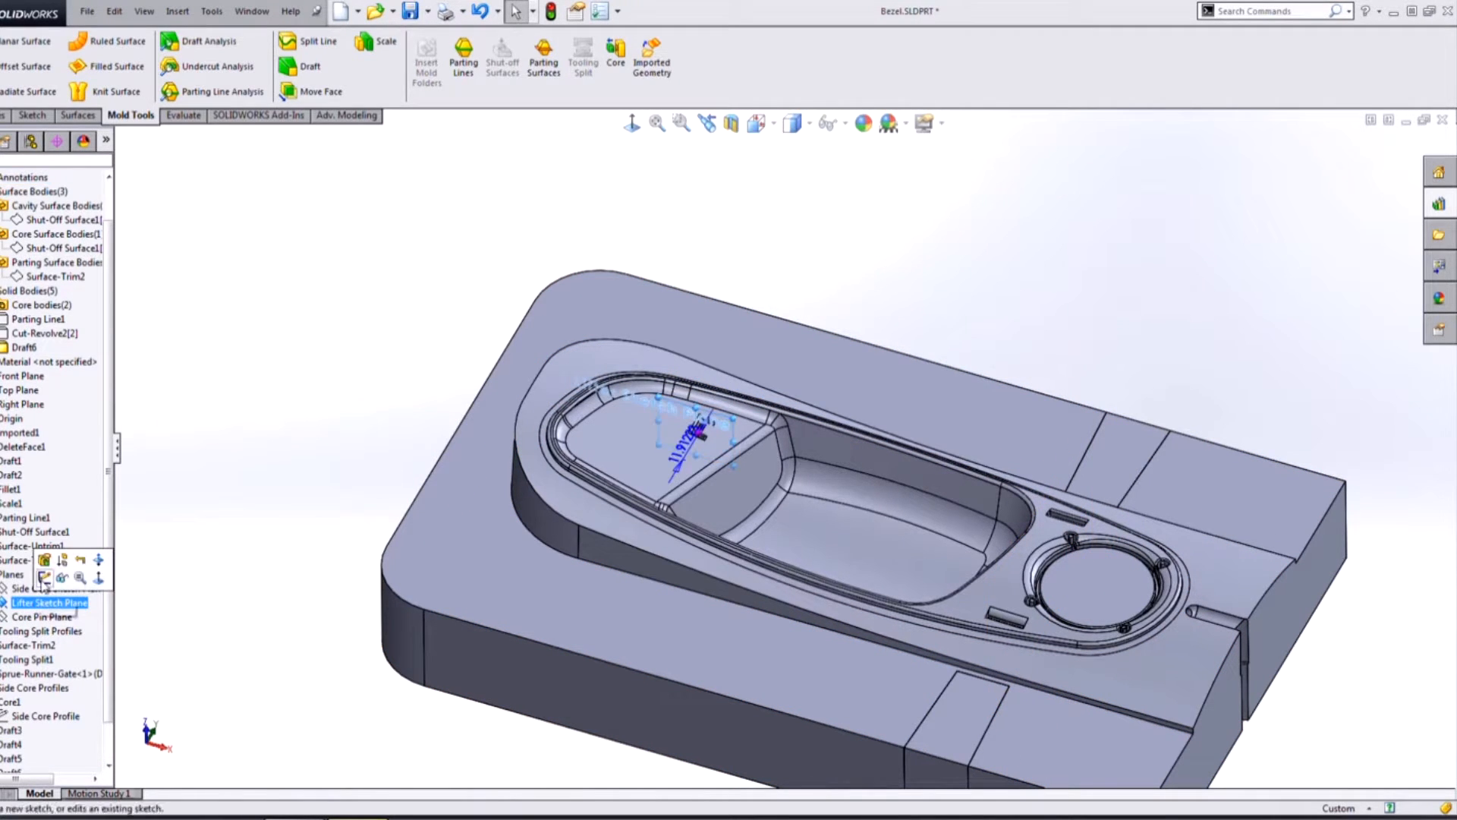
left_click(44, 579)
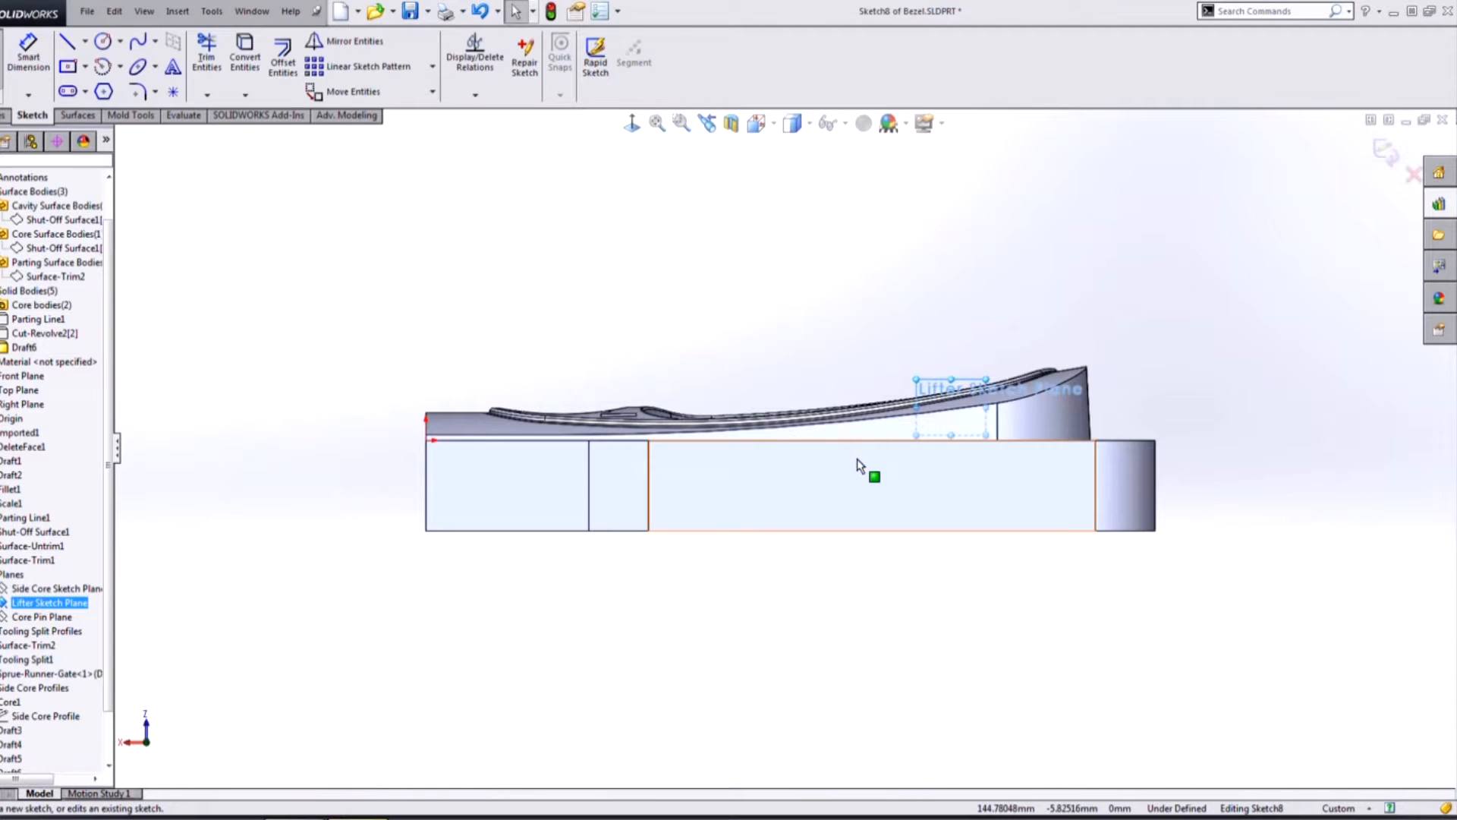
left_click(147, 744)
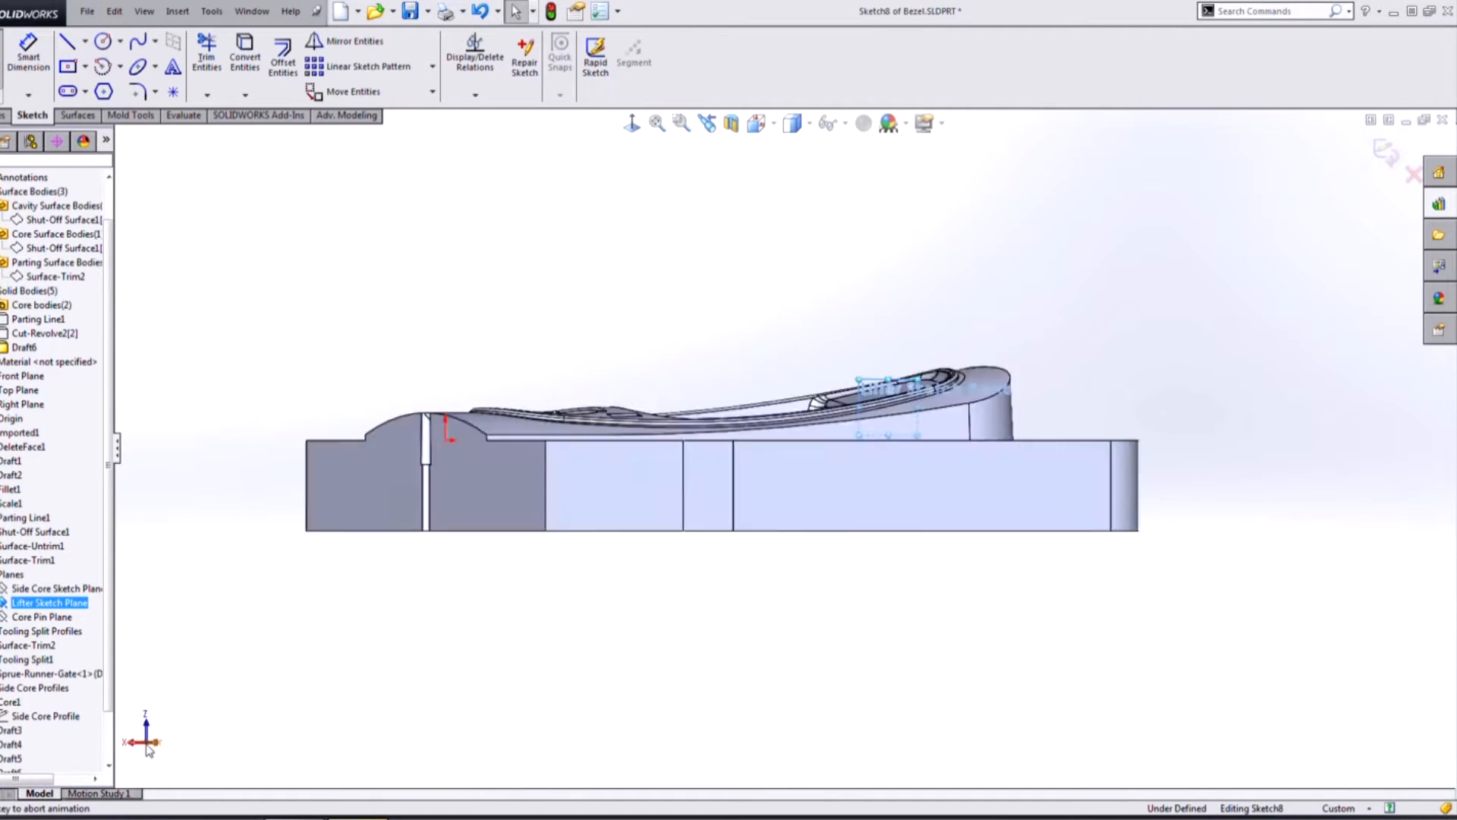
left_click(793, 125)
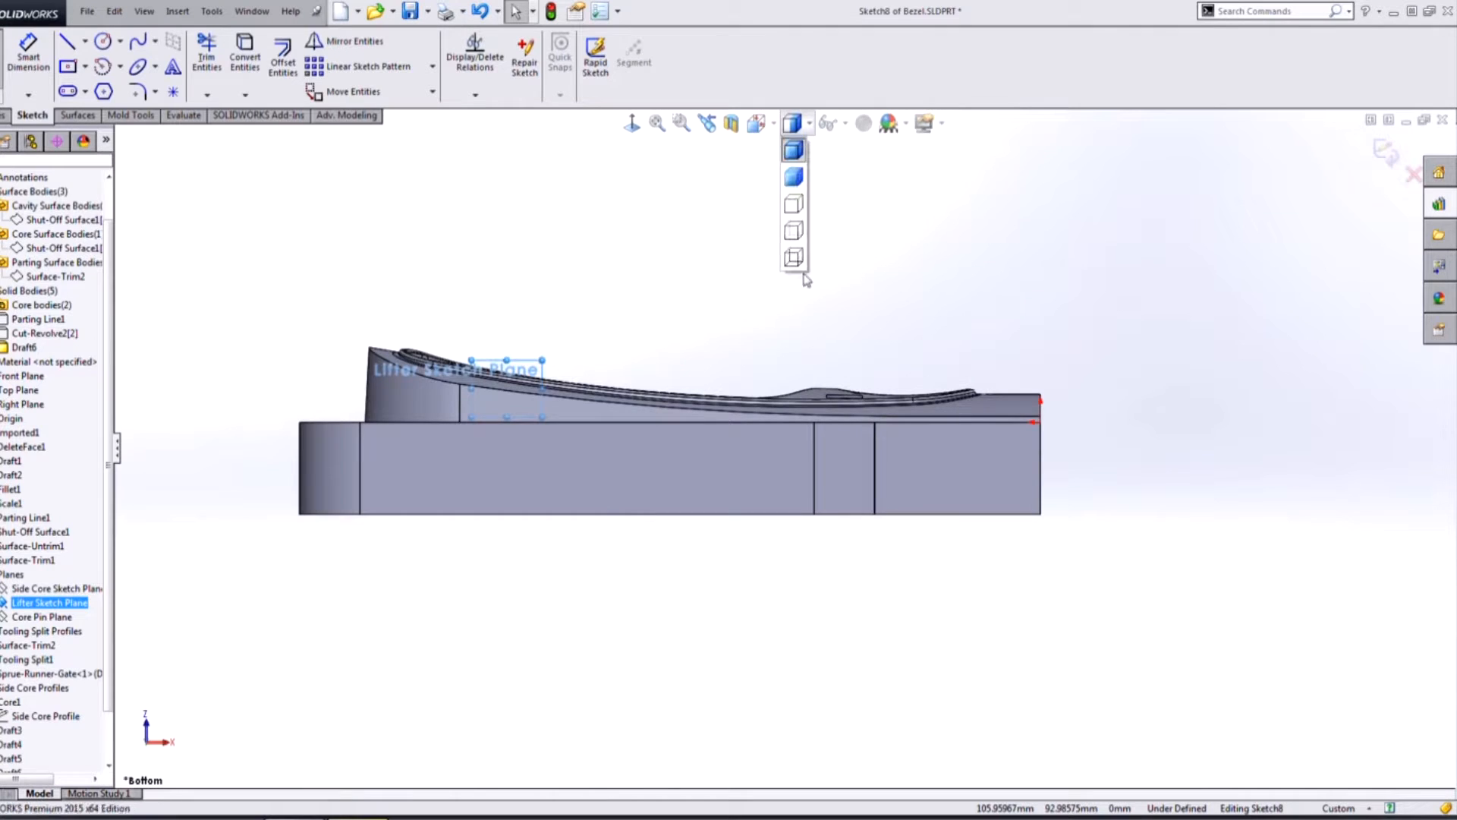
left_click(796, 268)
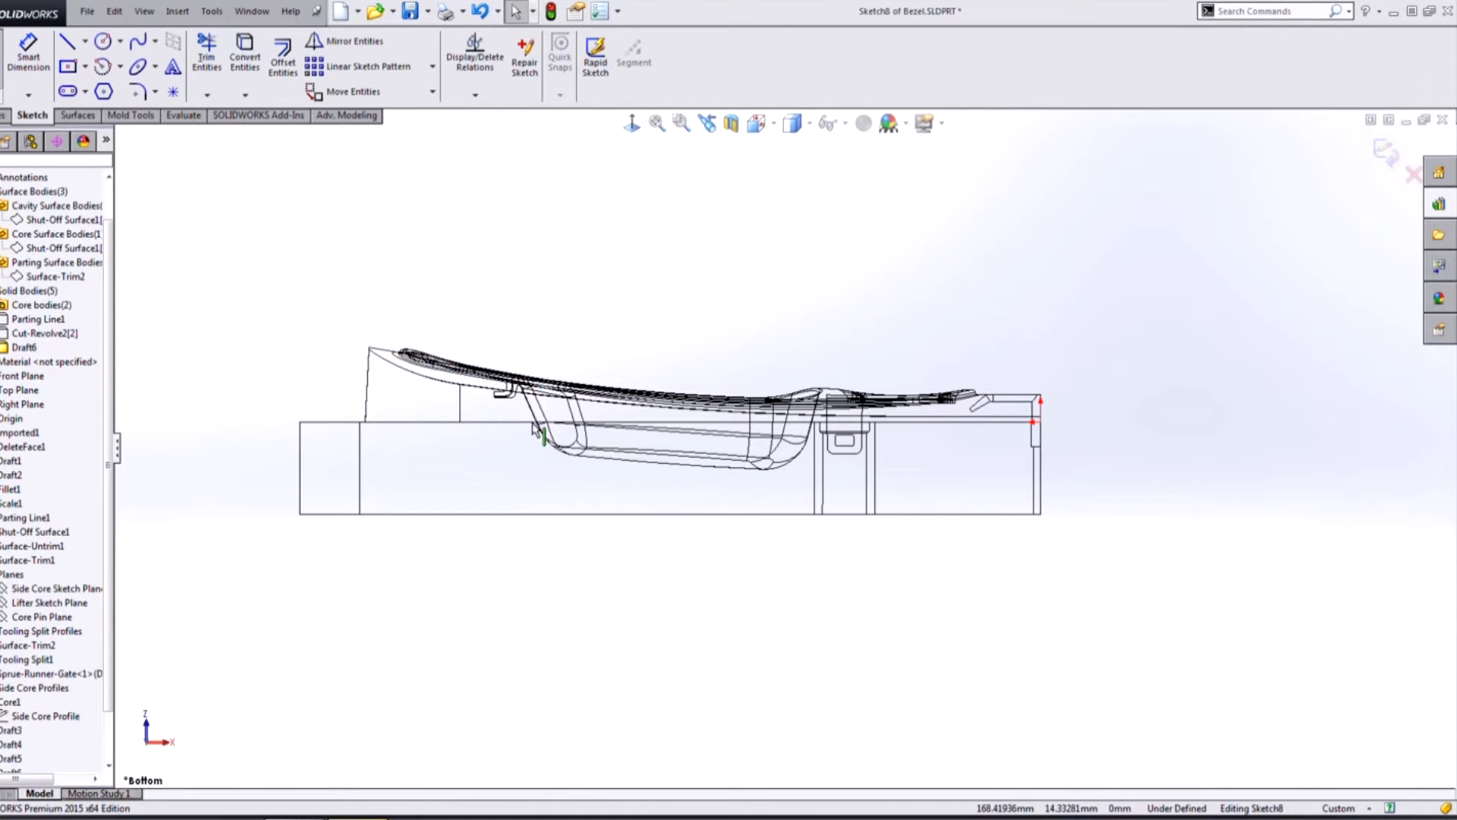
Convert the hook's inner vertical edge and its adjoining arc into sketch entities
scroll(534, 428, "down", 10)
left_click(663, 338)
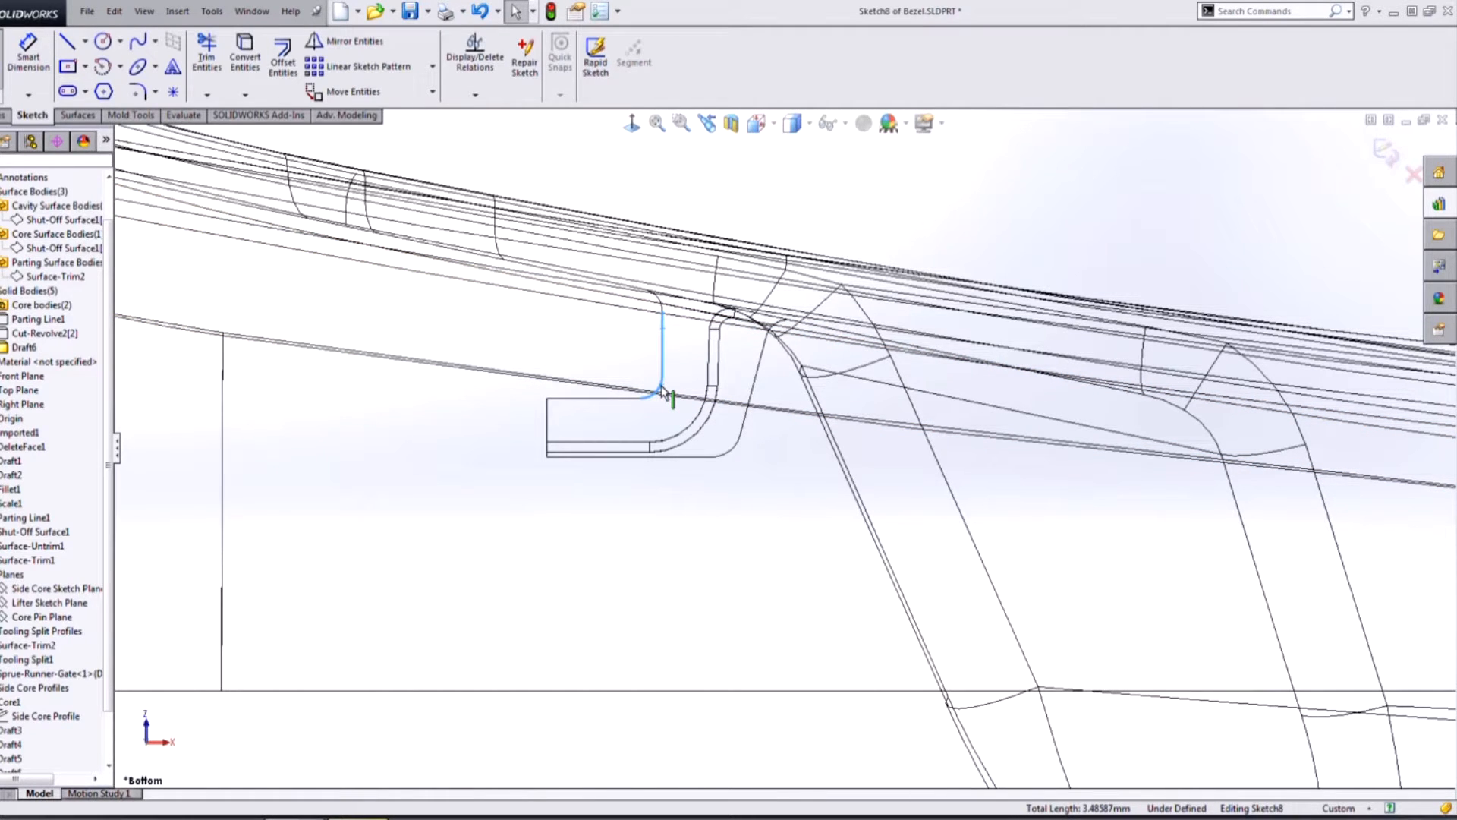
left_click(244, 53)
Draw connected lines from the arc's lower end: straight down, slanting to the block's bottom edge, and back horizontally along that edge
key("l")
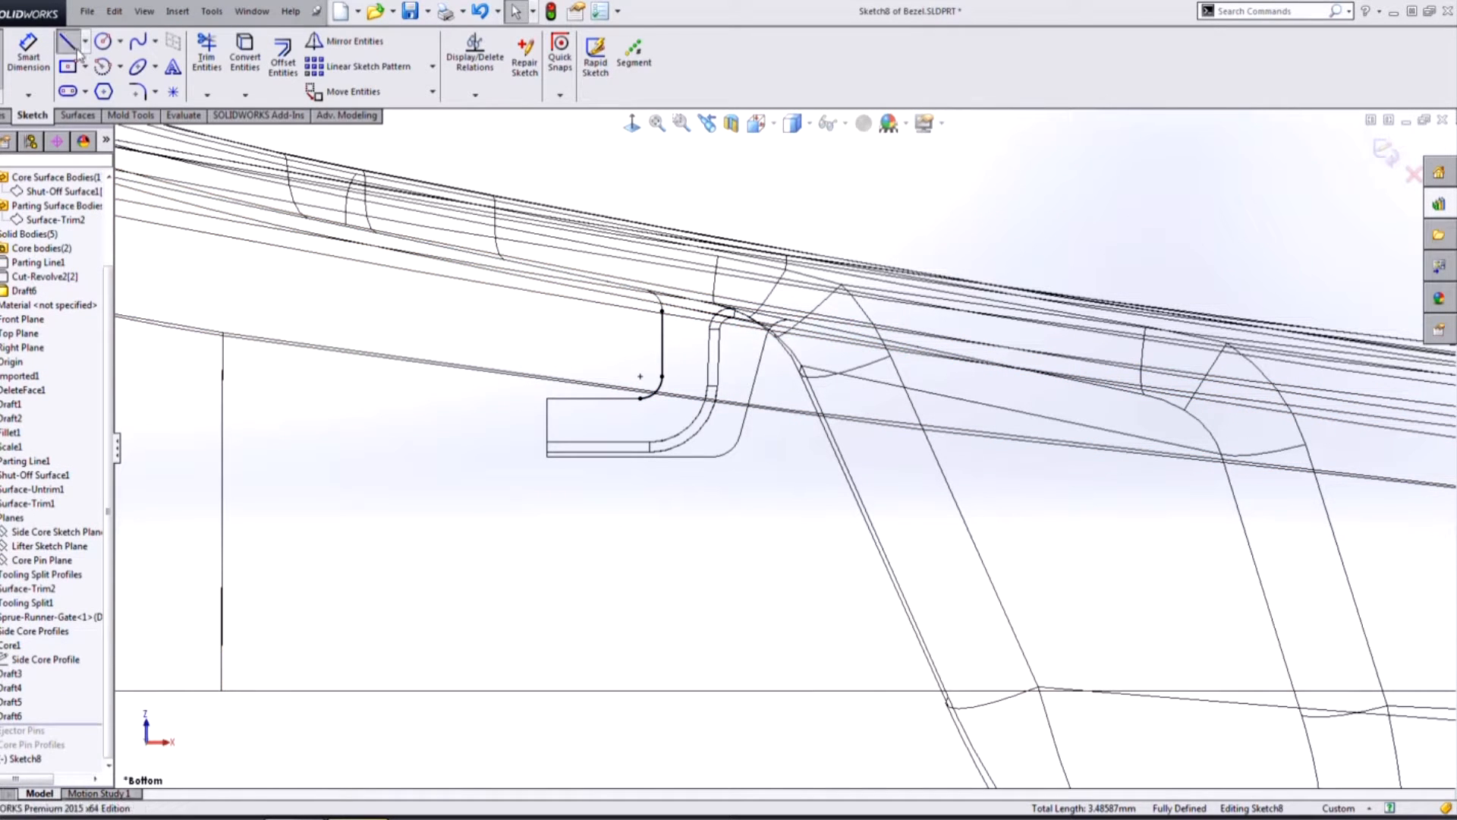
scroll(689, 430, "up", 2)
left_click(685, 415)
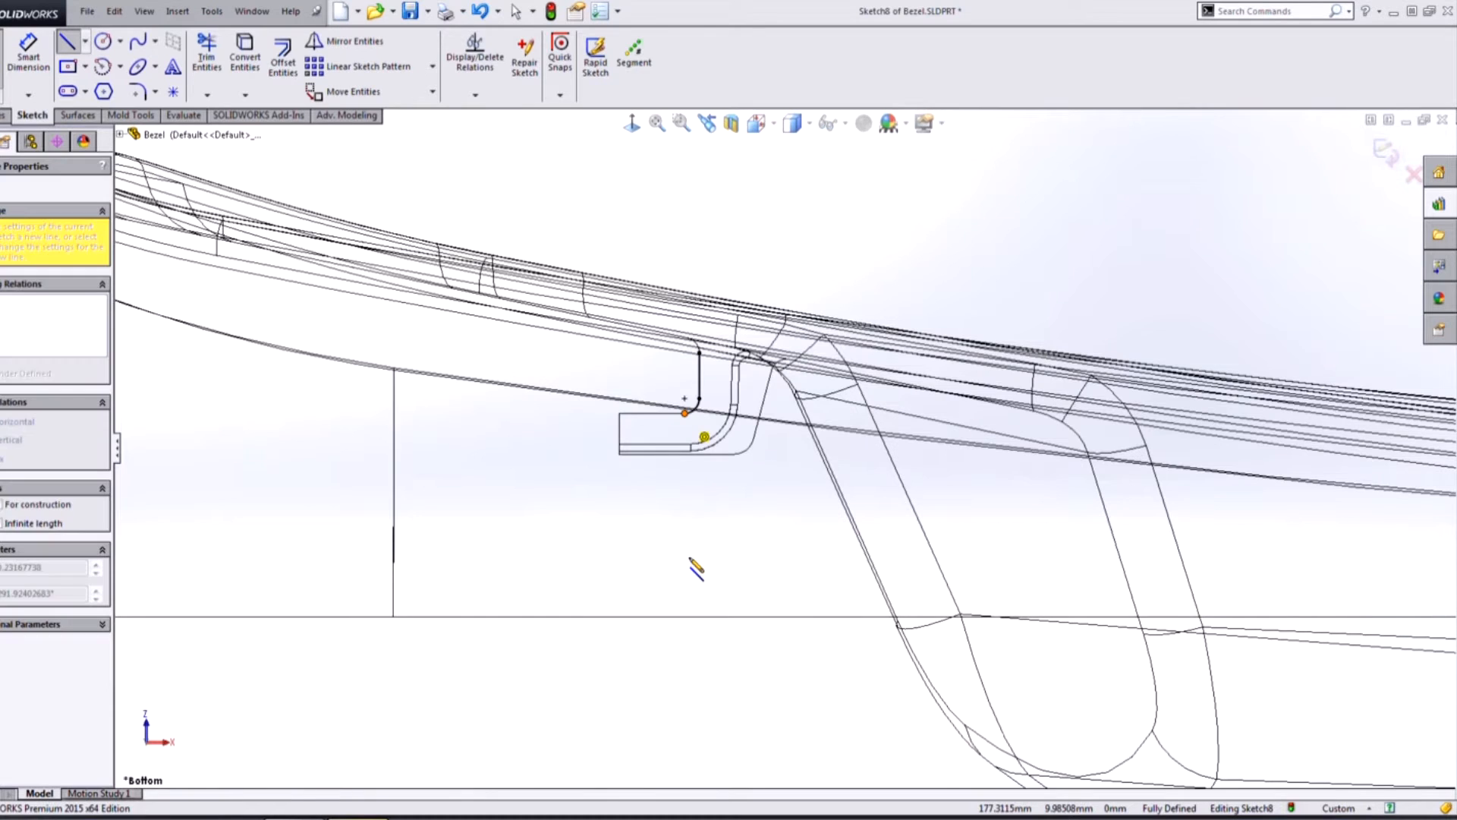
scroll(706, 569, "up", 2)
left_click(715, 534)
scroll(782, 676, "up", 3)
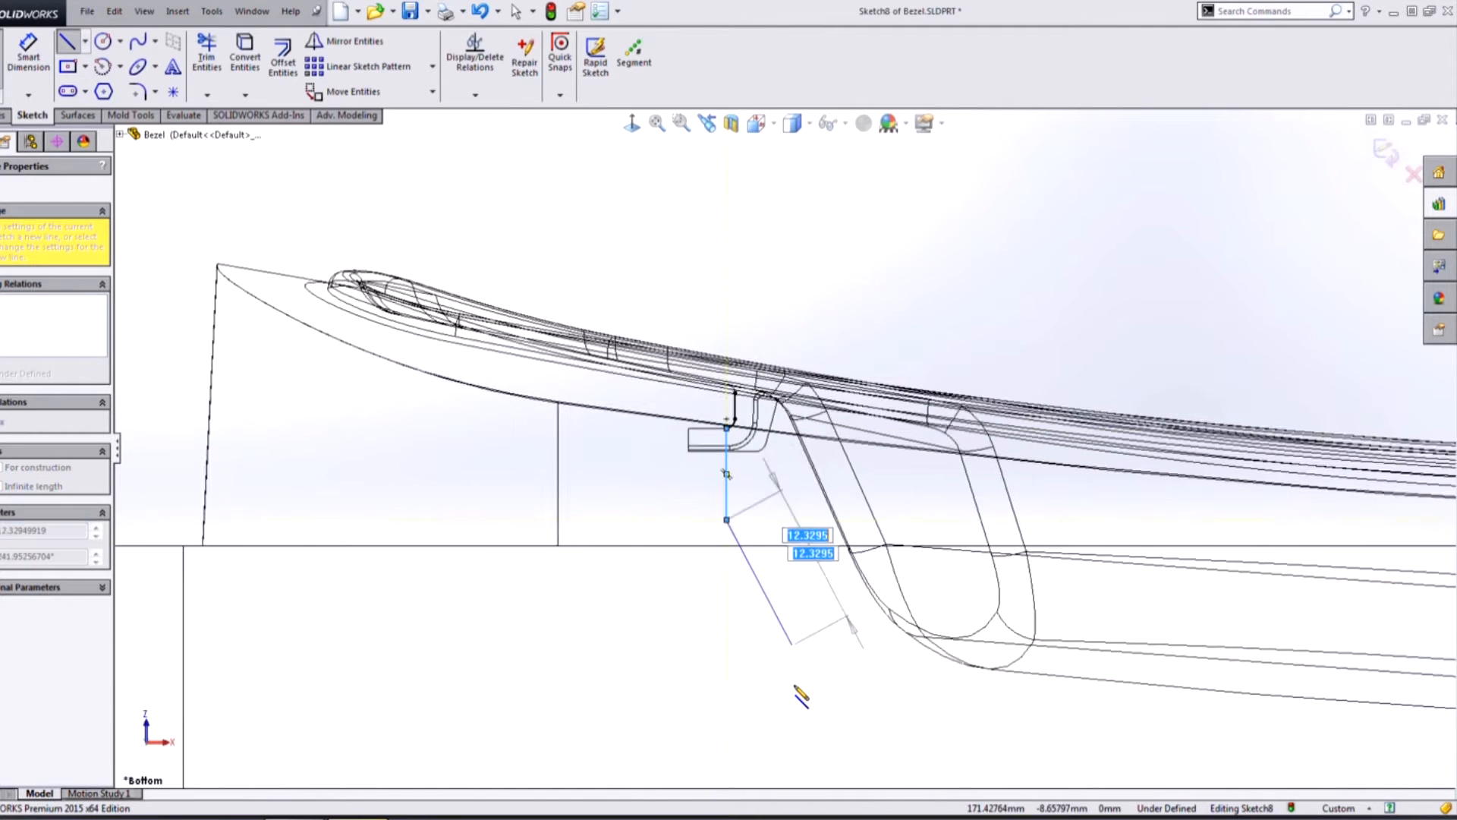
left_click(821, 756)
left_click(730, 756)
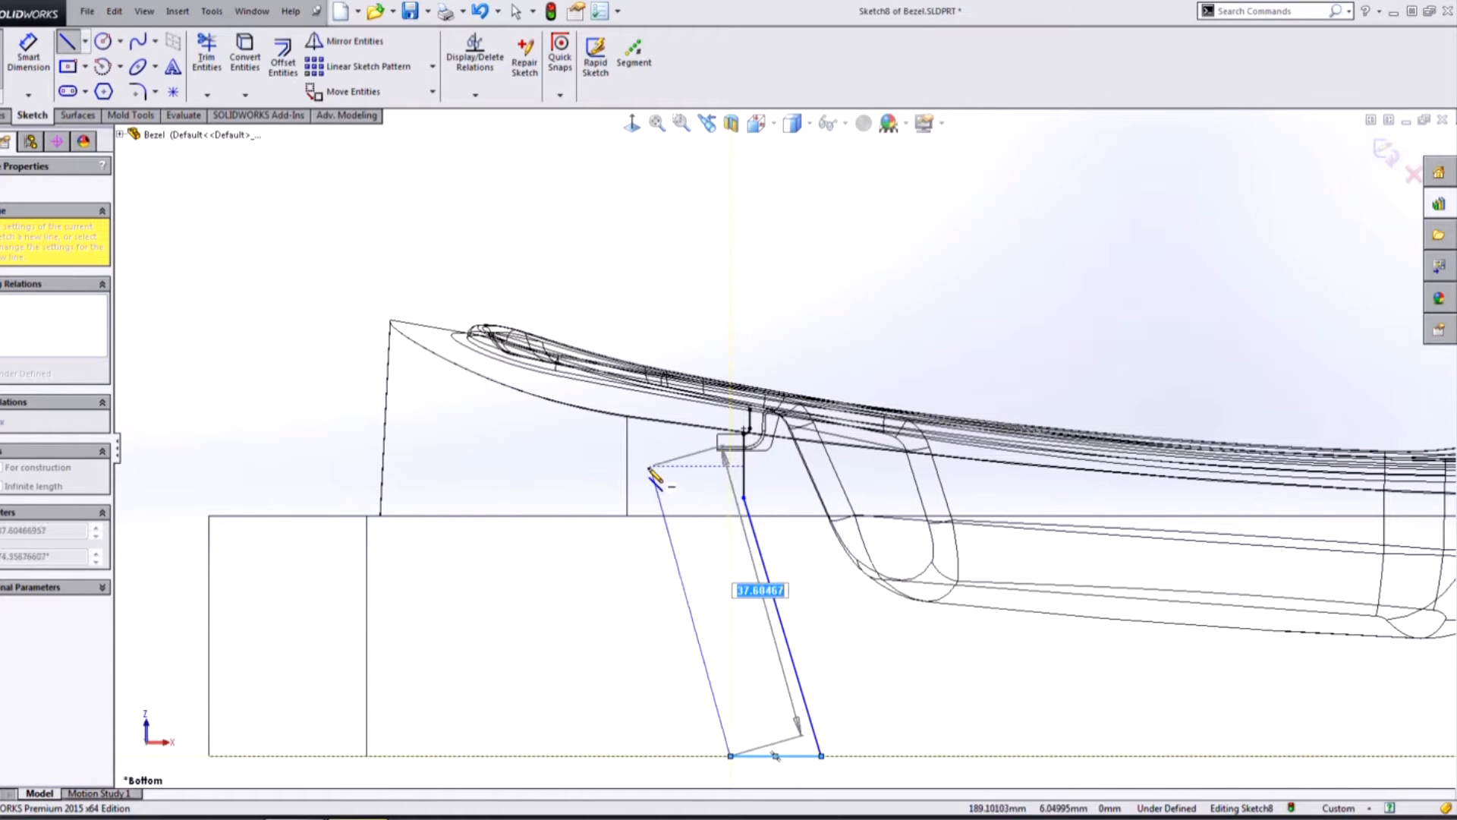
Close the lifter profile with a parallel slanted line, a horizontal top line about 22.4 mm long, and the converted vertical edge extended up to it
left_click(573, 231)
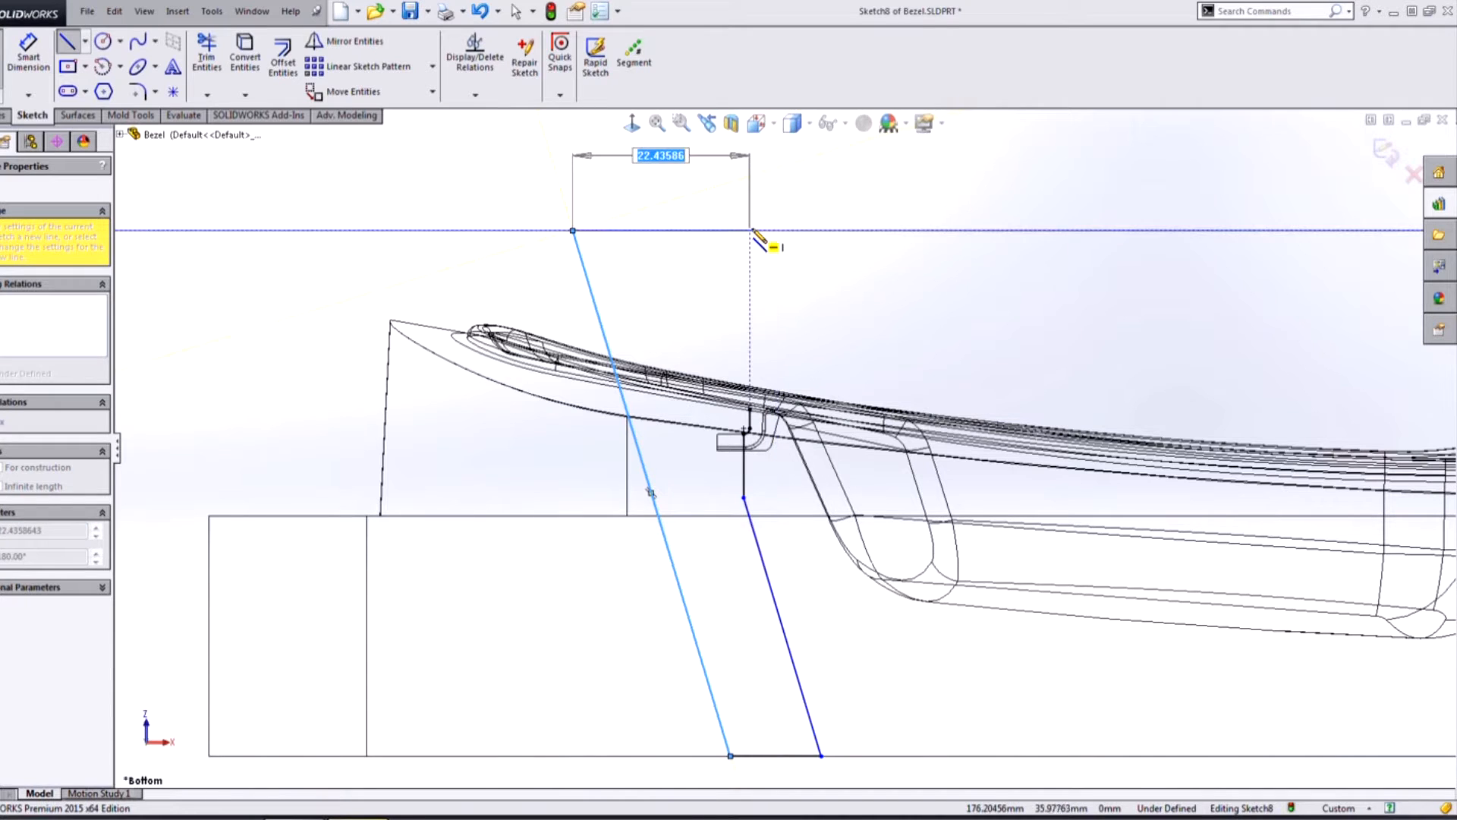
left_click(751, 230)
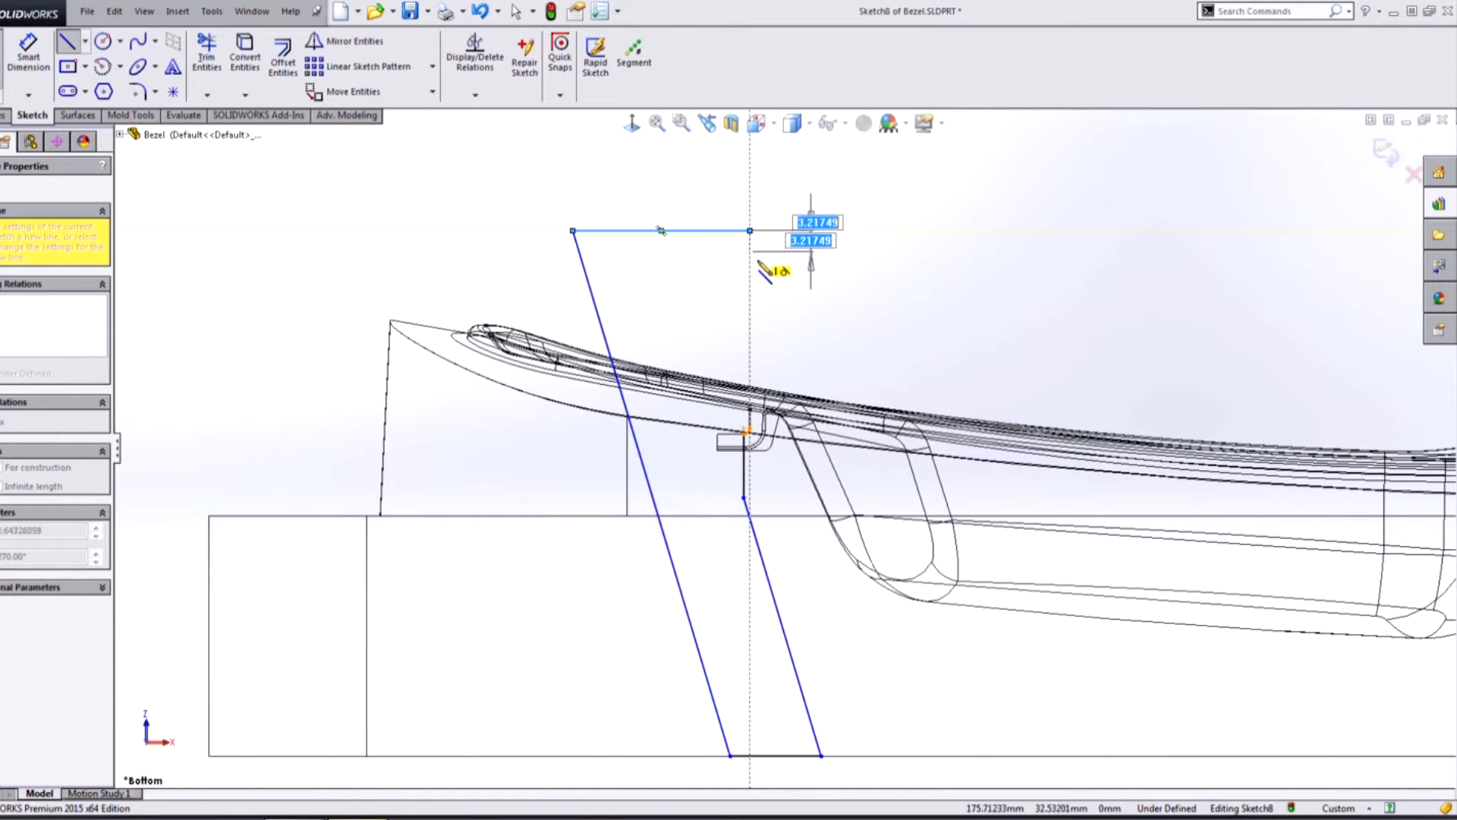
key("Escape")
left_click_drag(749, 409, 750, 231)
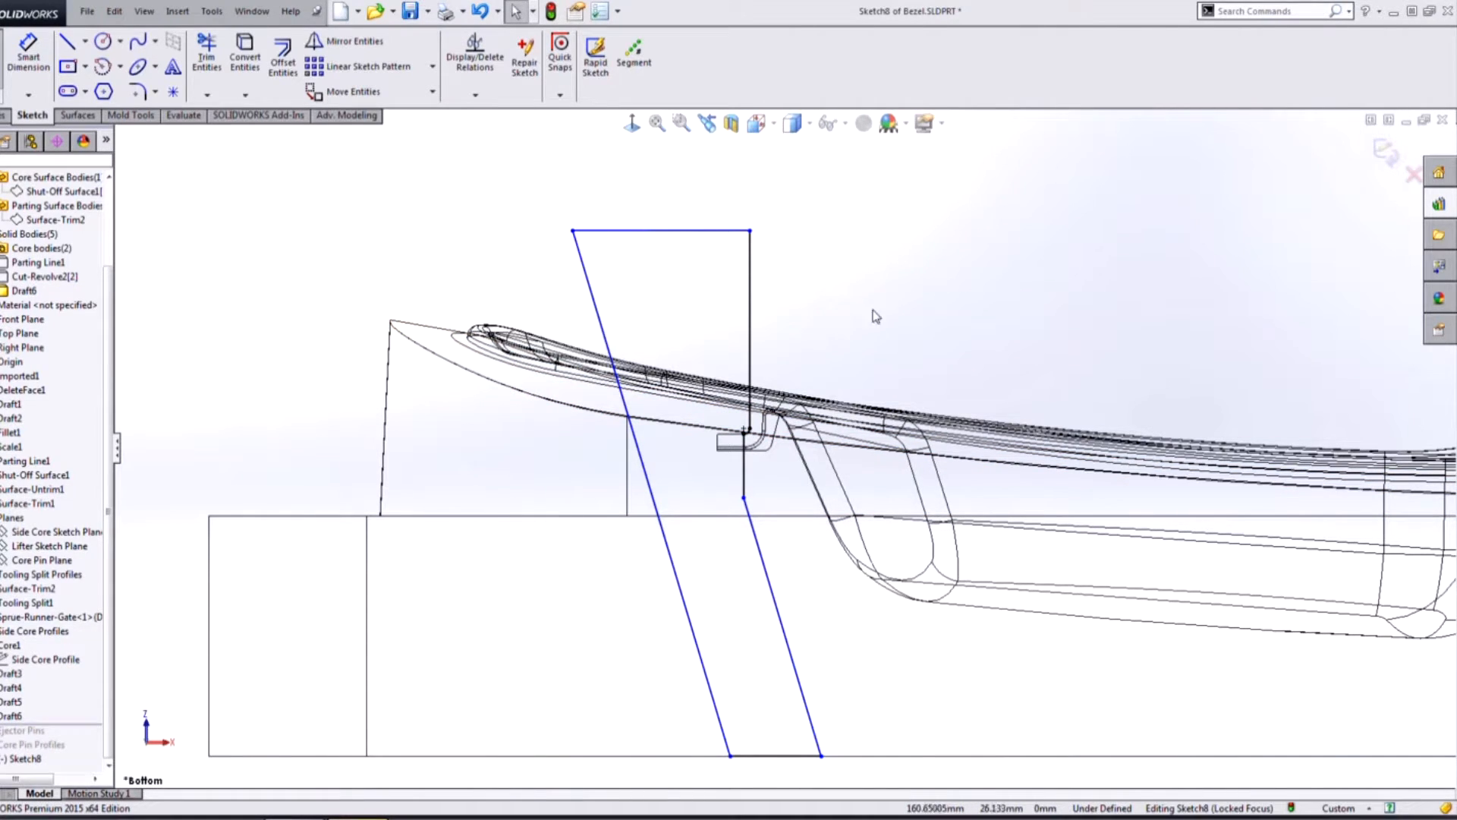
Inspect the closed lifter profile against the hook in 3D and return to the bottom view of the sketch
middle_click_drag(875, 316, 968, 306)
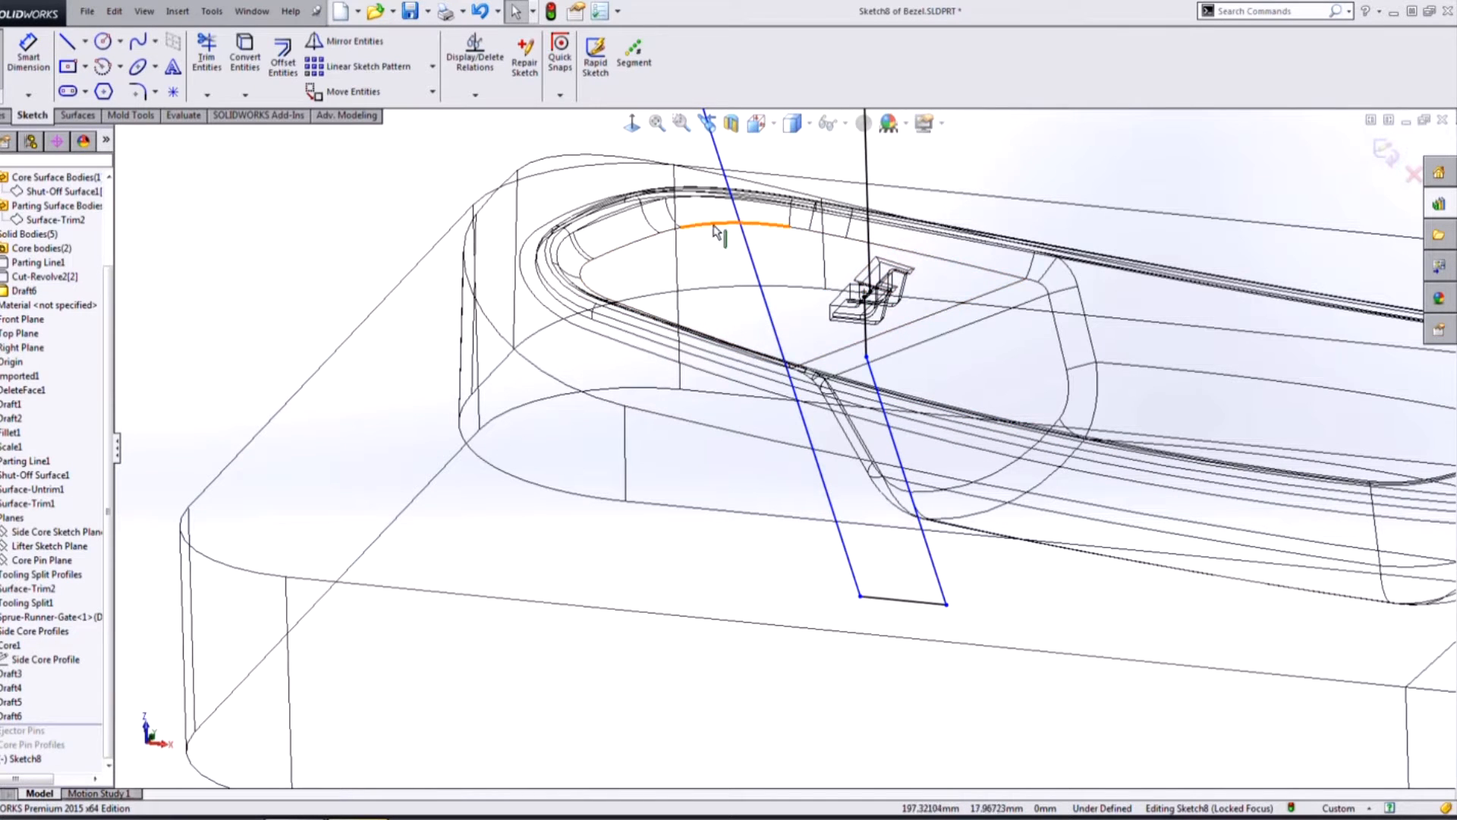
scroll(921, 315, "up", 3)
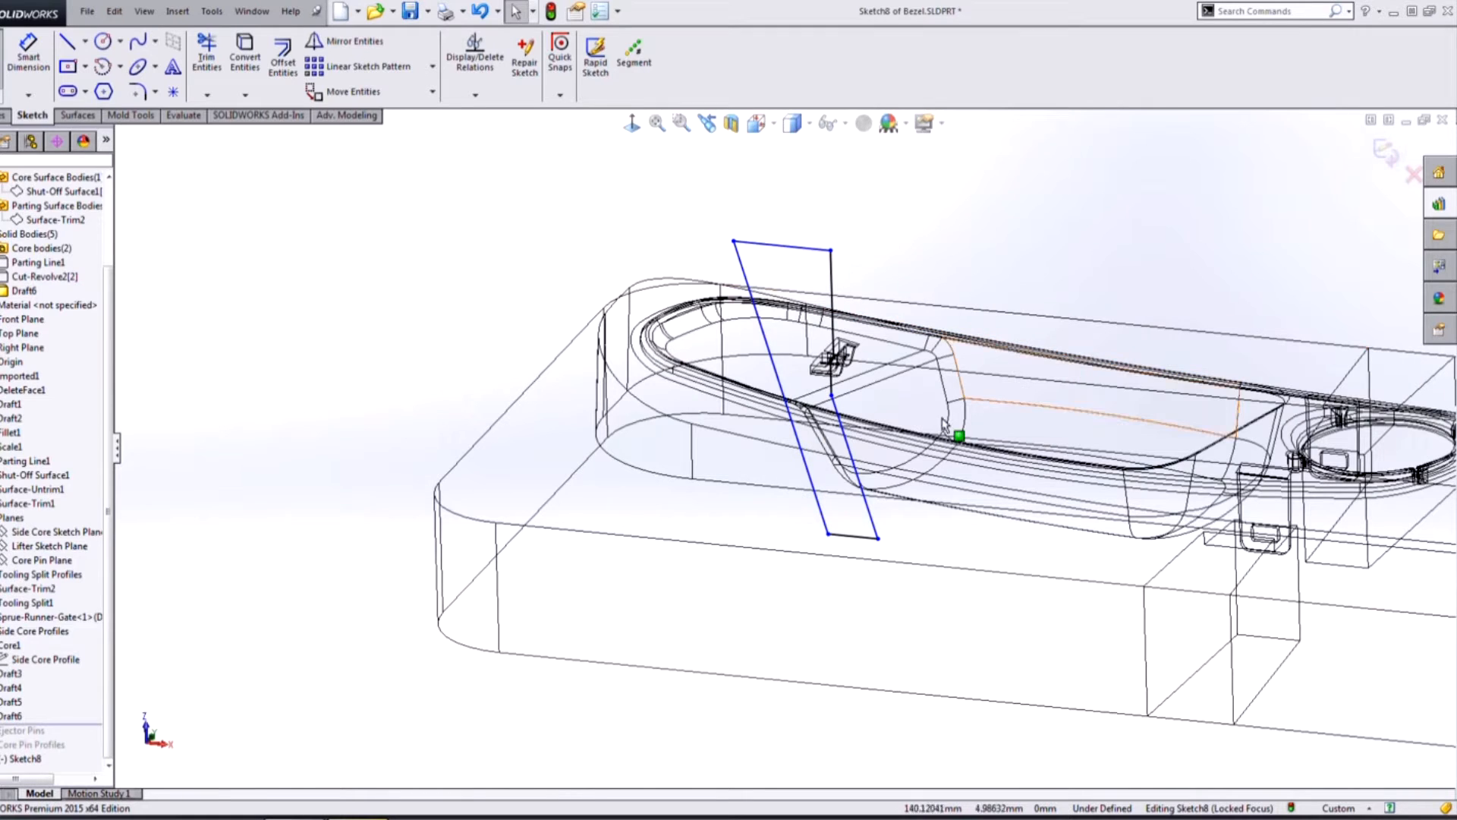
left_click(631, 124)
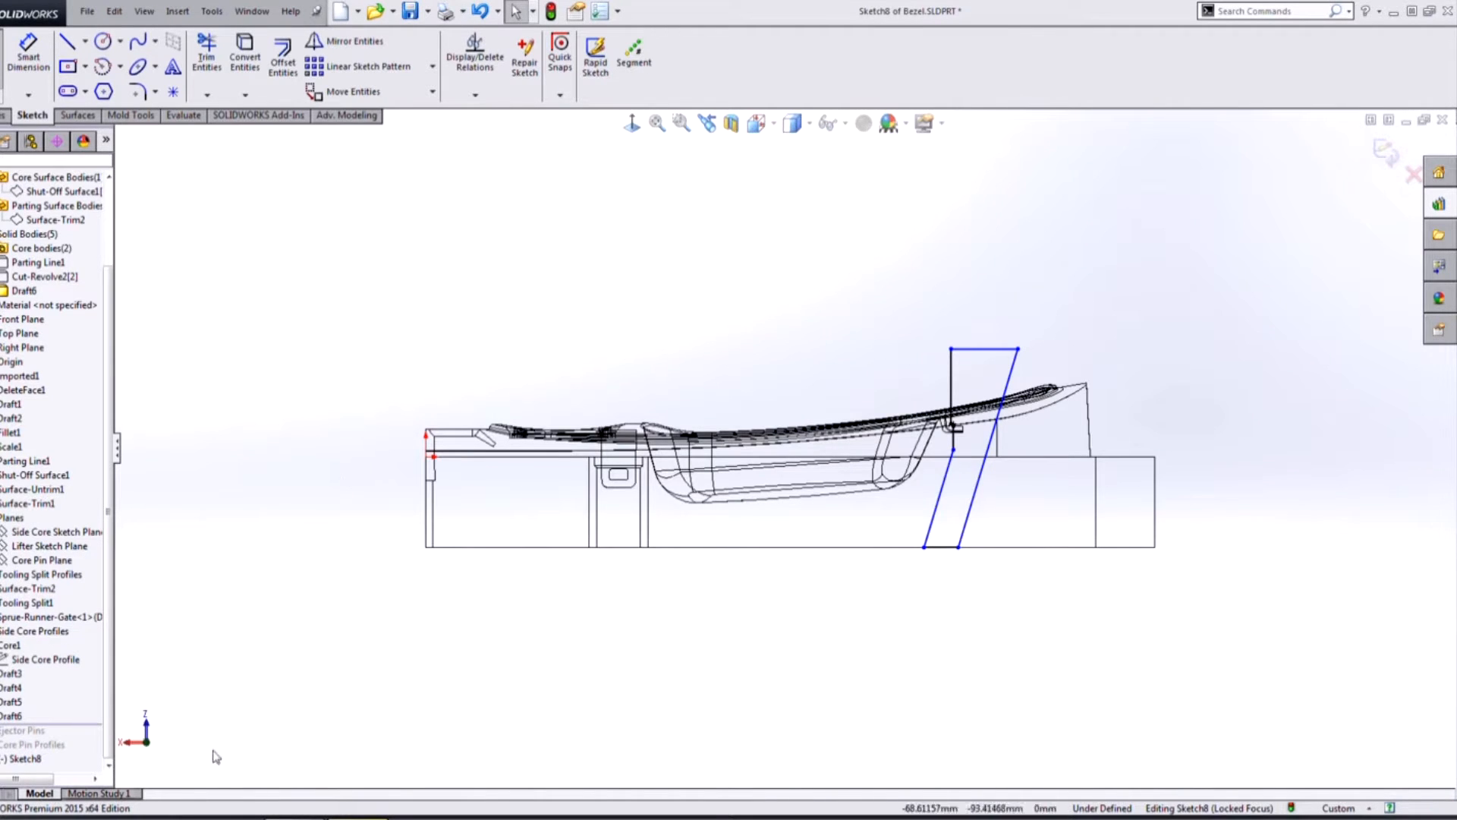
left_click(150, 747)
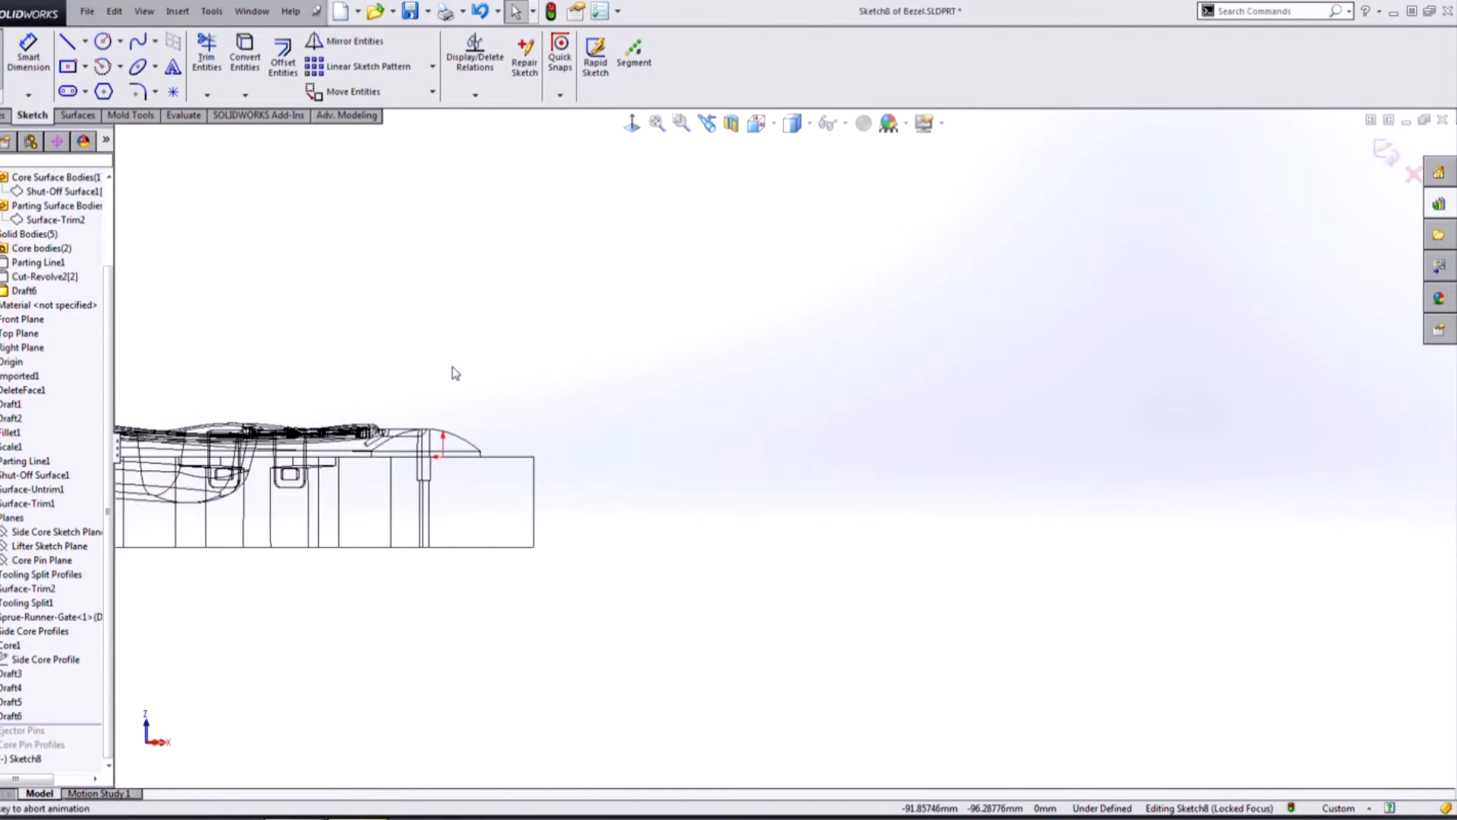
scroll(454, 374, "up", 2)
scroll(347, 431, "down", 2)
scroll(347, 431, "down", 1)
Dimension the angle between the lifter profile's bottom line and its slanted line beneath the hook as 80 degrees
right_click_drag(347, 431, 360, 292)
scroll(510, 581, "down", 4)
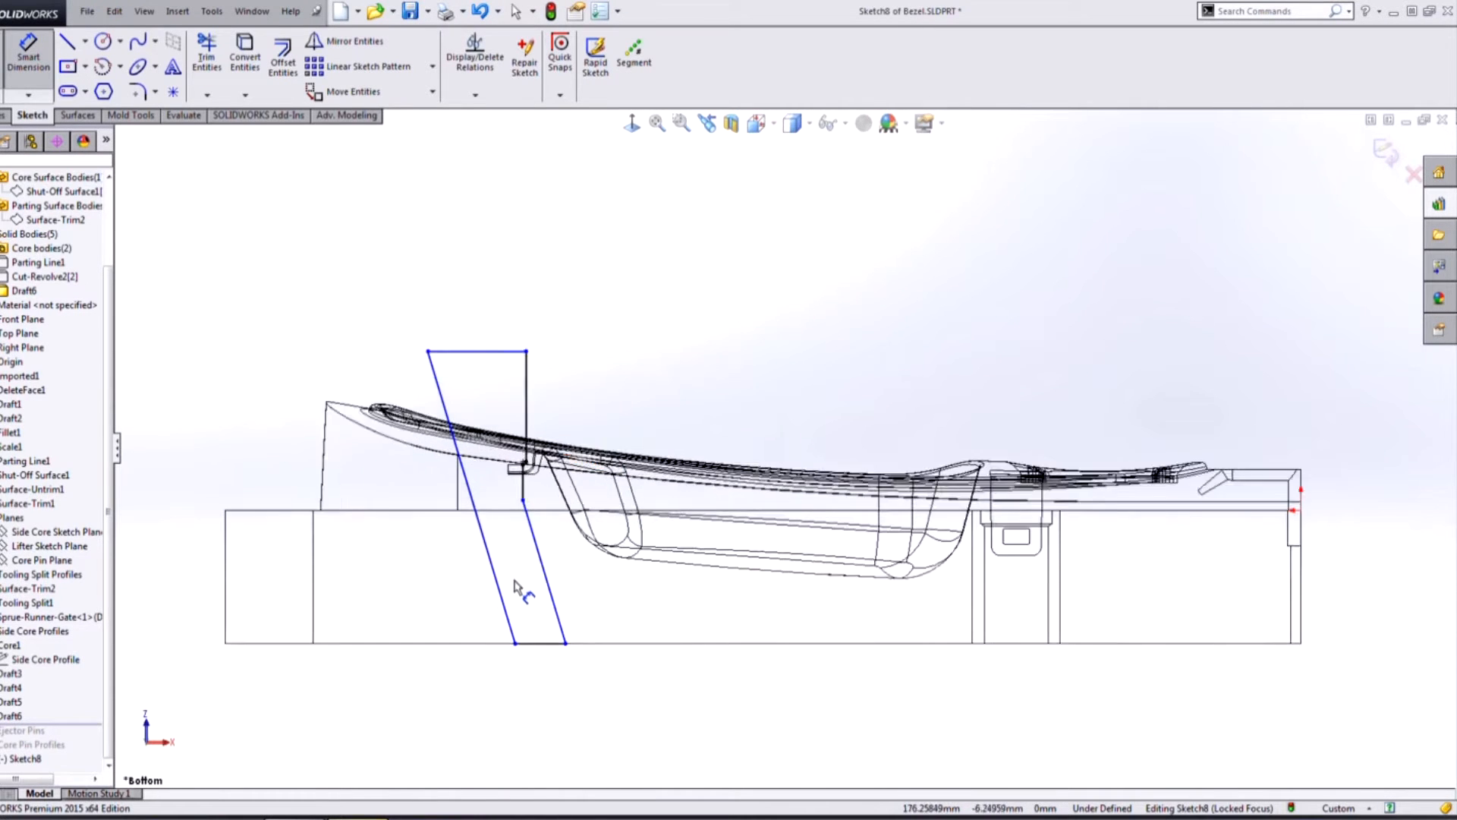
scroll(630, 687, "down", 1)
left_click(642, 703)
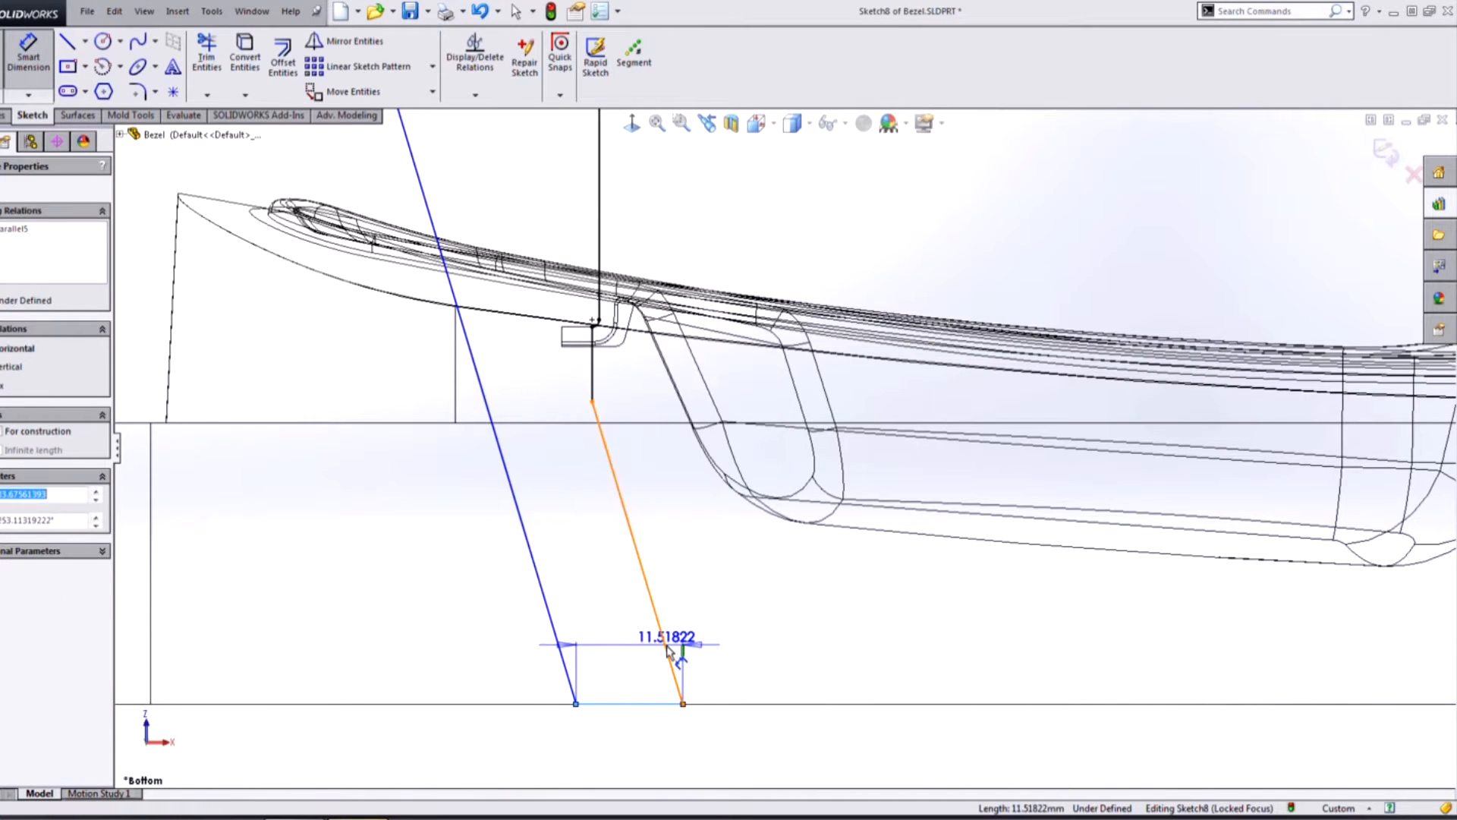
left_click(660, 630)
left_click(642, 658)
type("80")
key("Return")
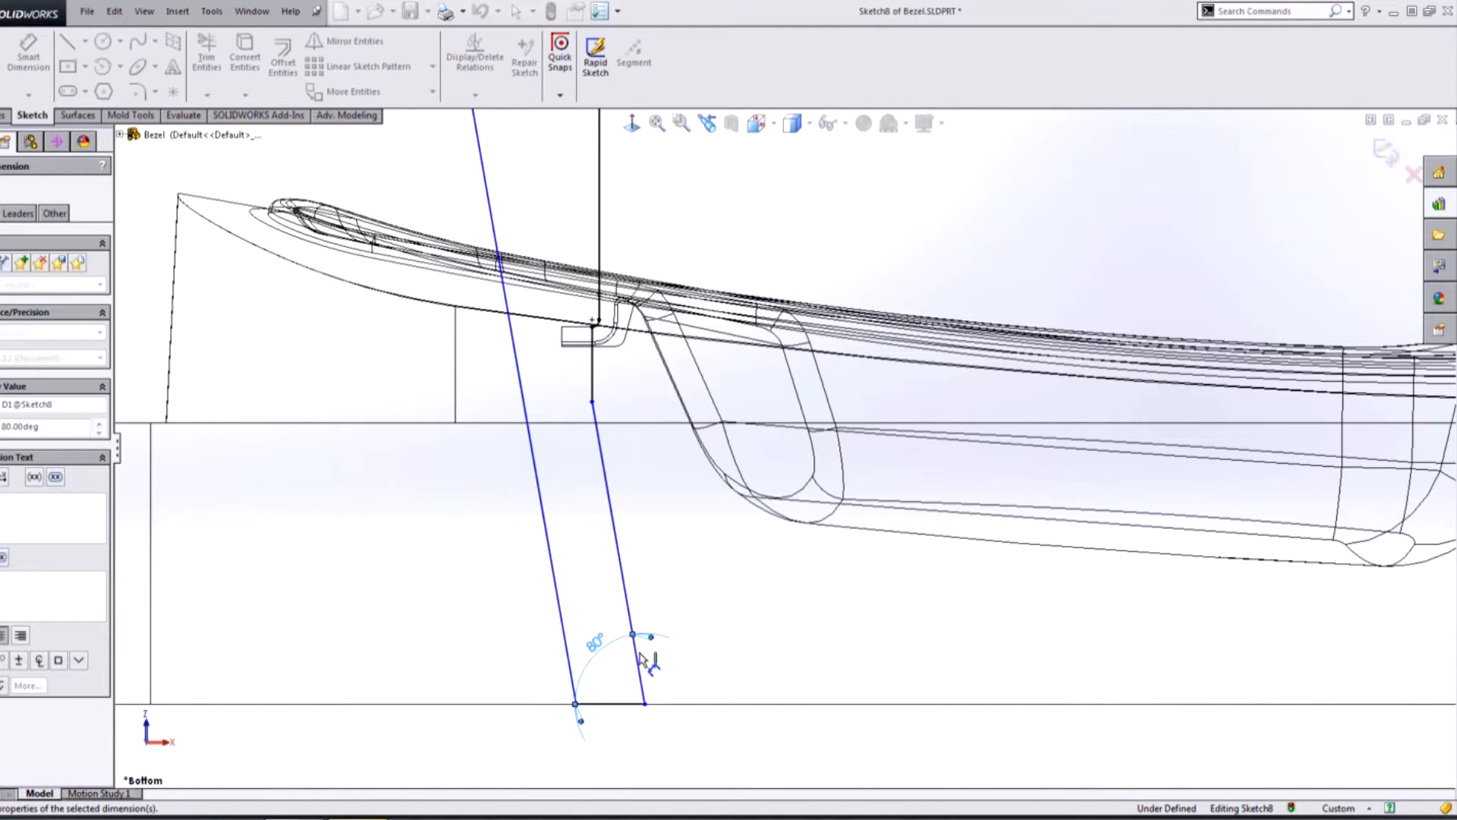
left_click(542, 513)
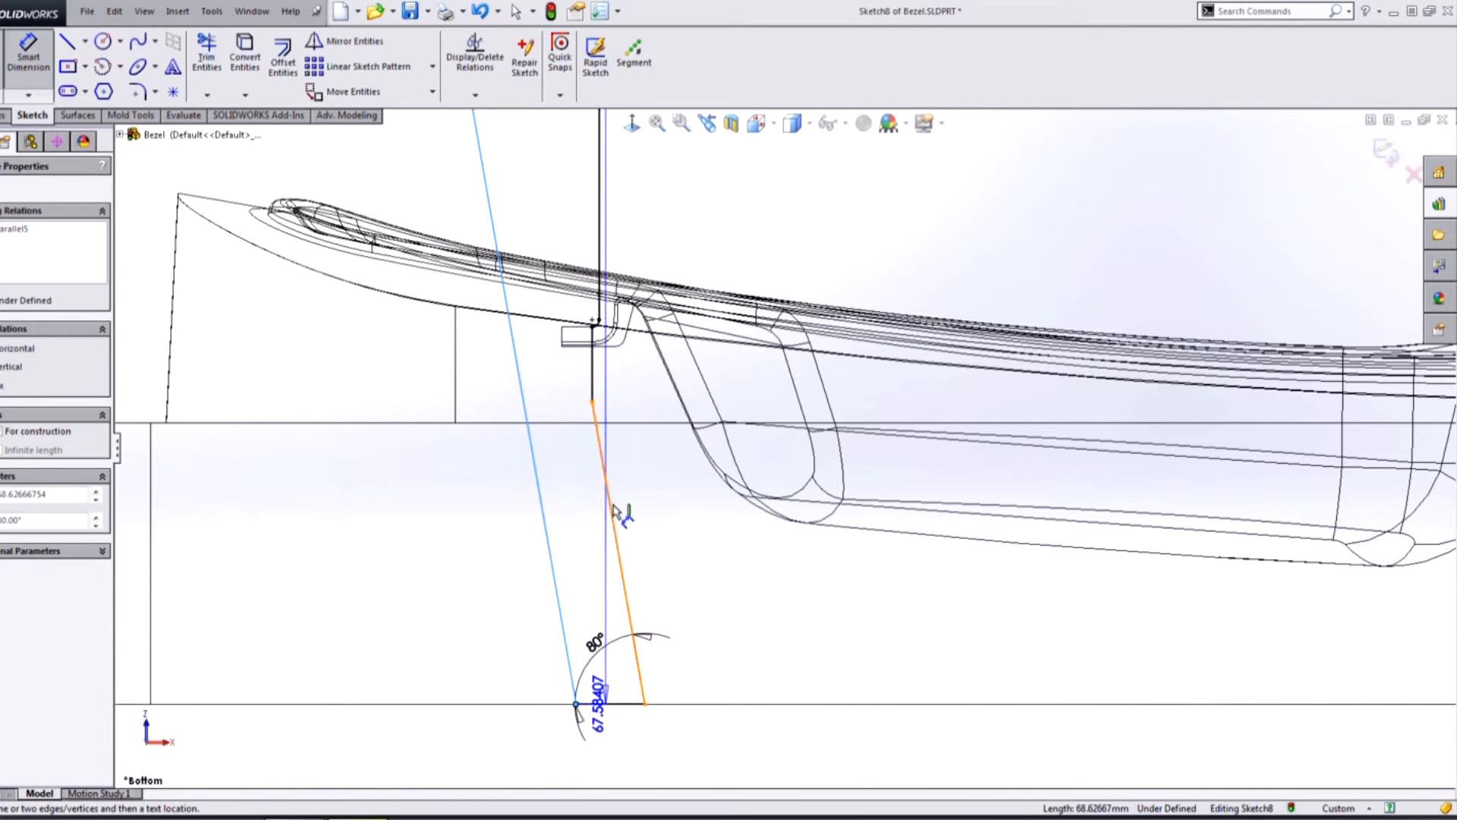
left_click(607, 511)
key("Return")
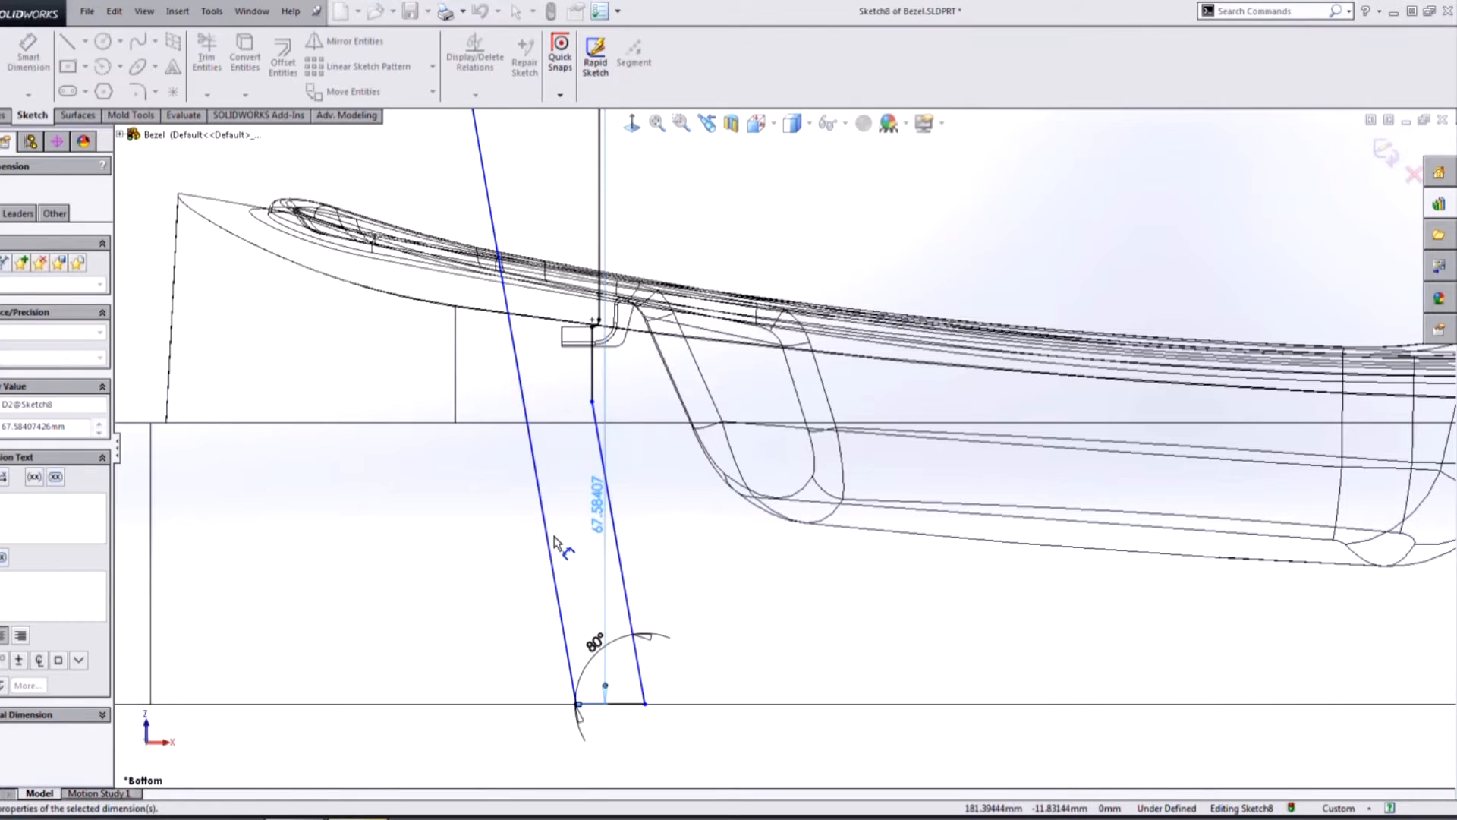
key("Escape")
left_click(611, 524)
key("Delete")
Dimension the distance between the lifter profile's two parallel slanted lines as 6 mm
left_click(31, 88)
left_click(552, 569)
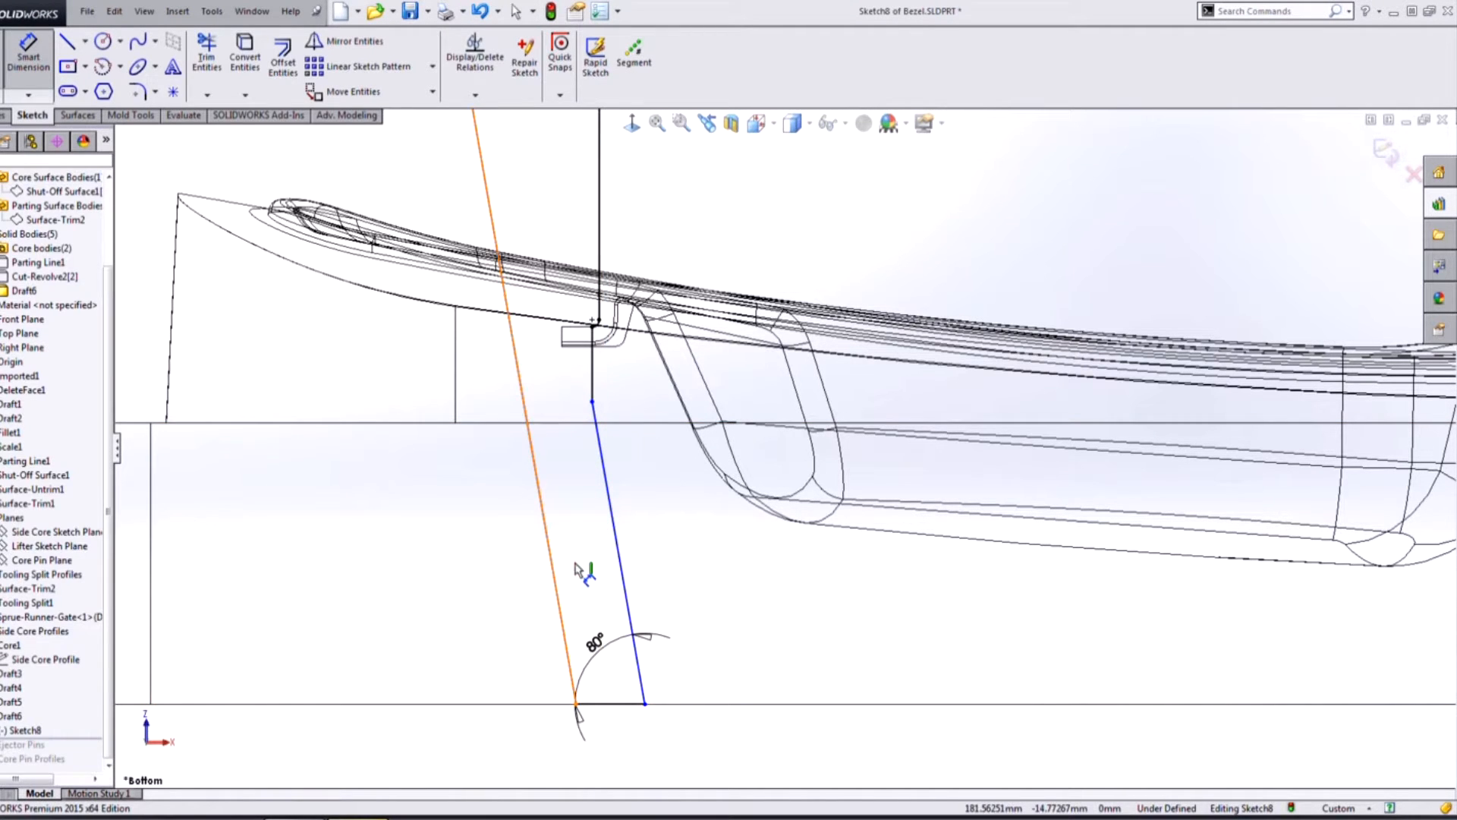
left_click(624, 584)
left_click(598, 559)
type("6")
key("Return")
Dimension the short vertical line below the hook as 6 mm long and finish dimensioning
left_click(593, 376)
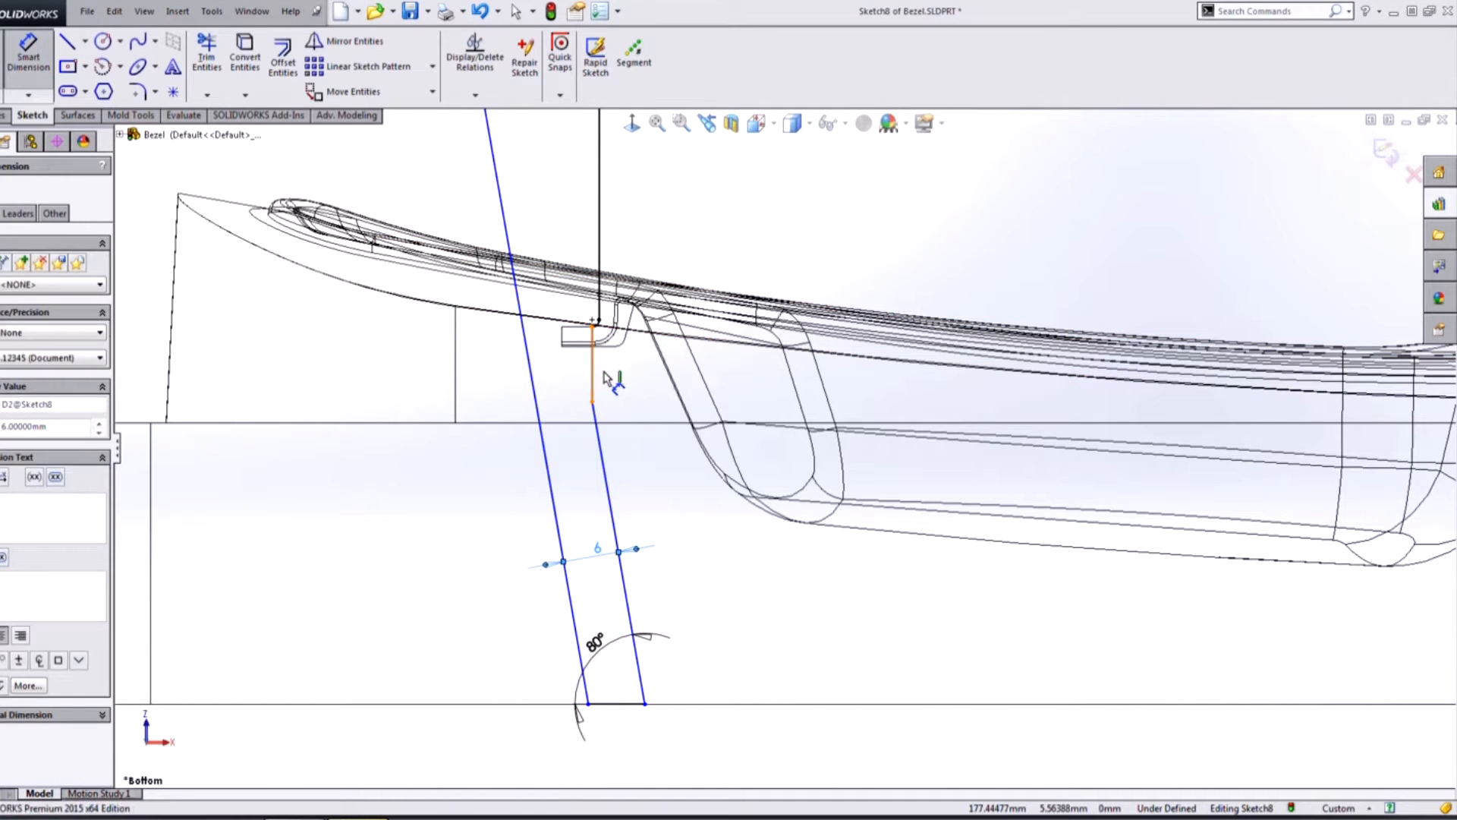
left_click(614, 372)
type("6")
key("Return")
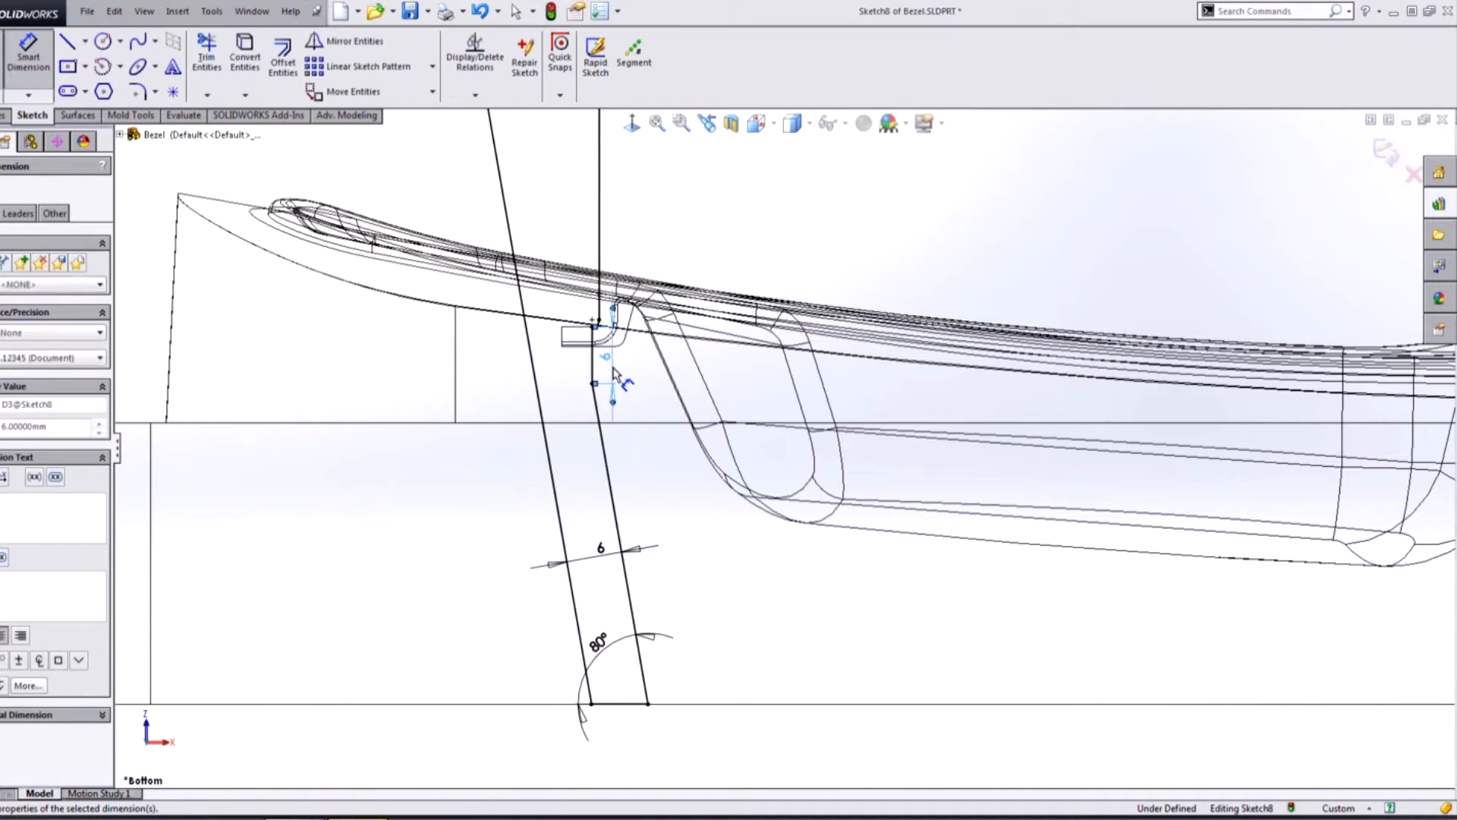
scroll(816, 319, "up", 2)
key("Escape")
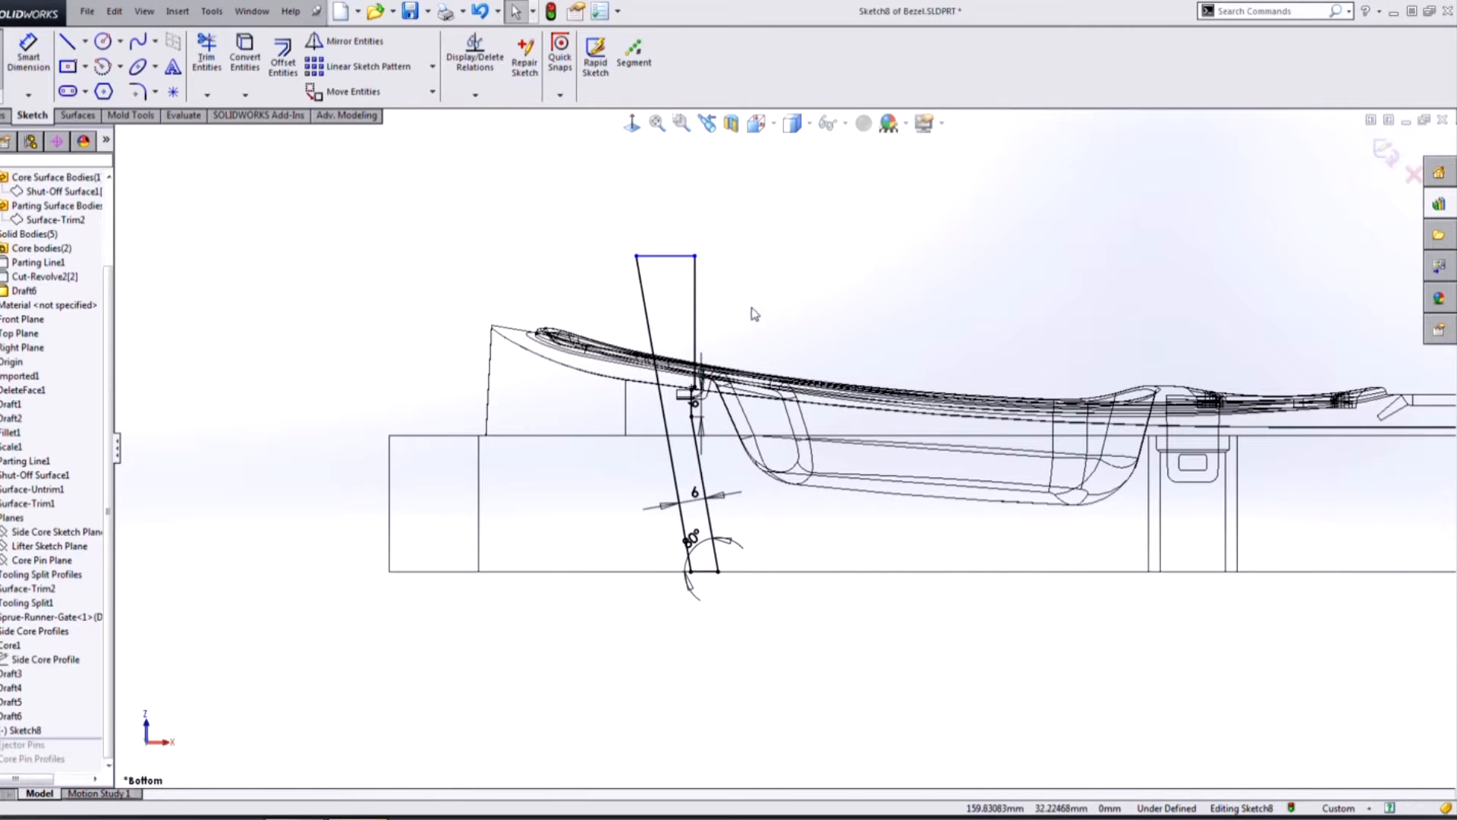
Lower the profile's horizontal top line slightly to about 12.1 mm long and exit the sketch
mouse_move(649, 222)
left_mouse_down()
mouse_move(658, 330)
mouse_move(659, 247)
left_mouse_up()
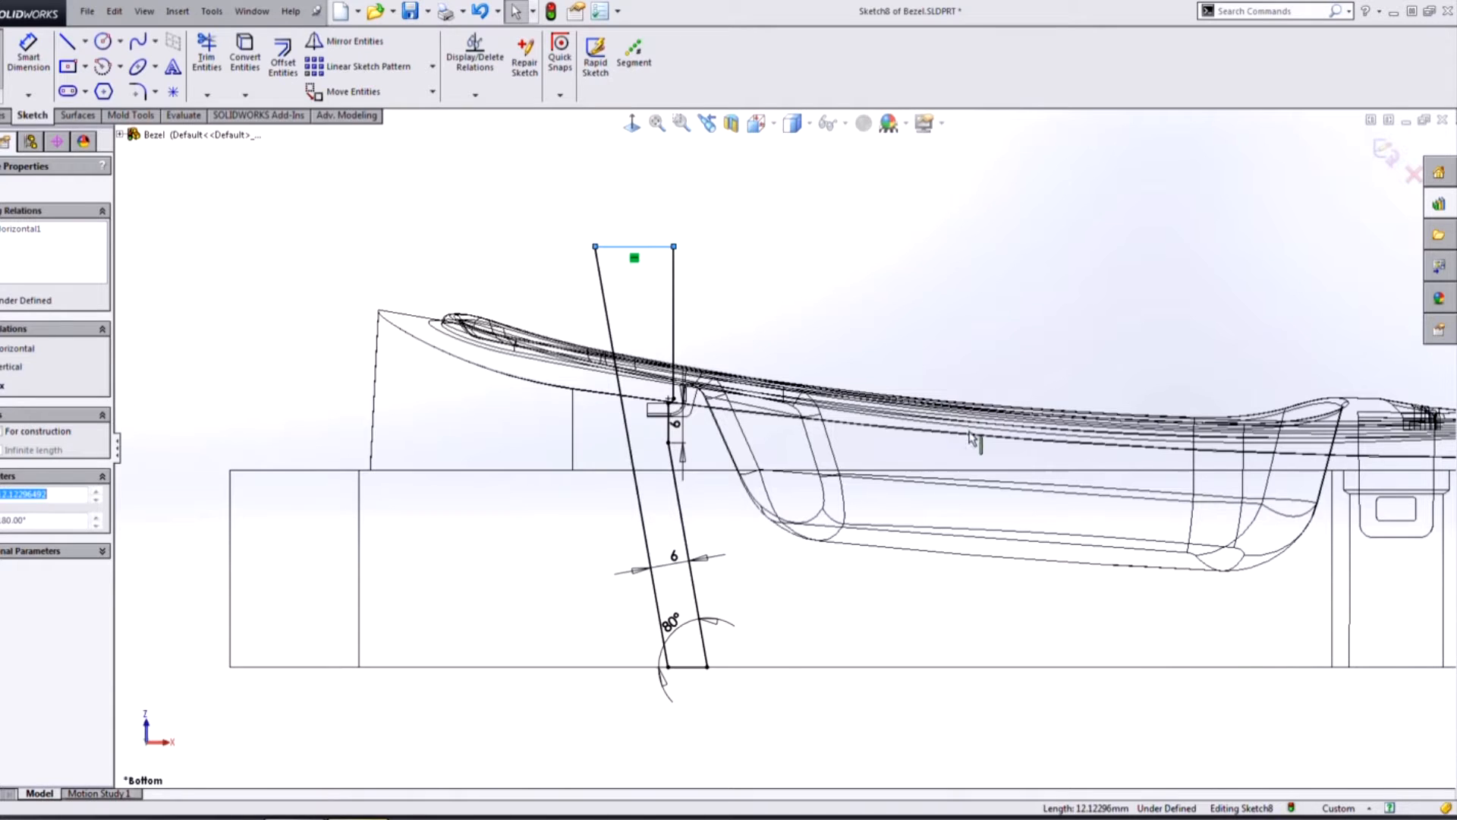
key("Escape")
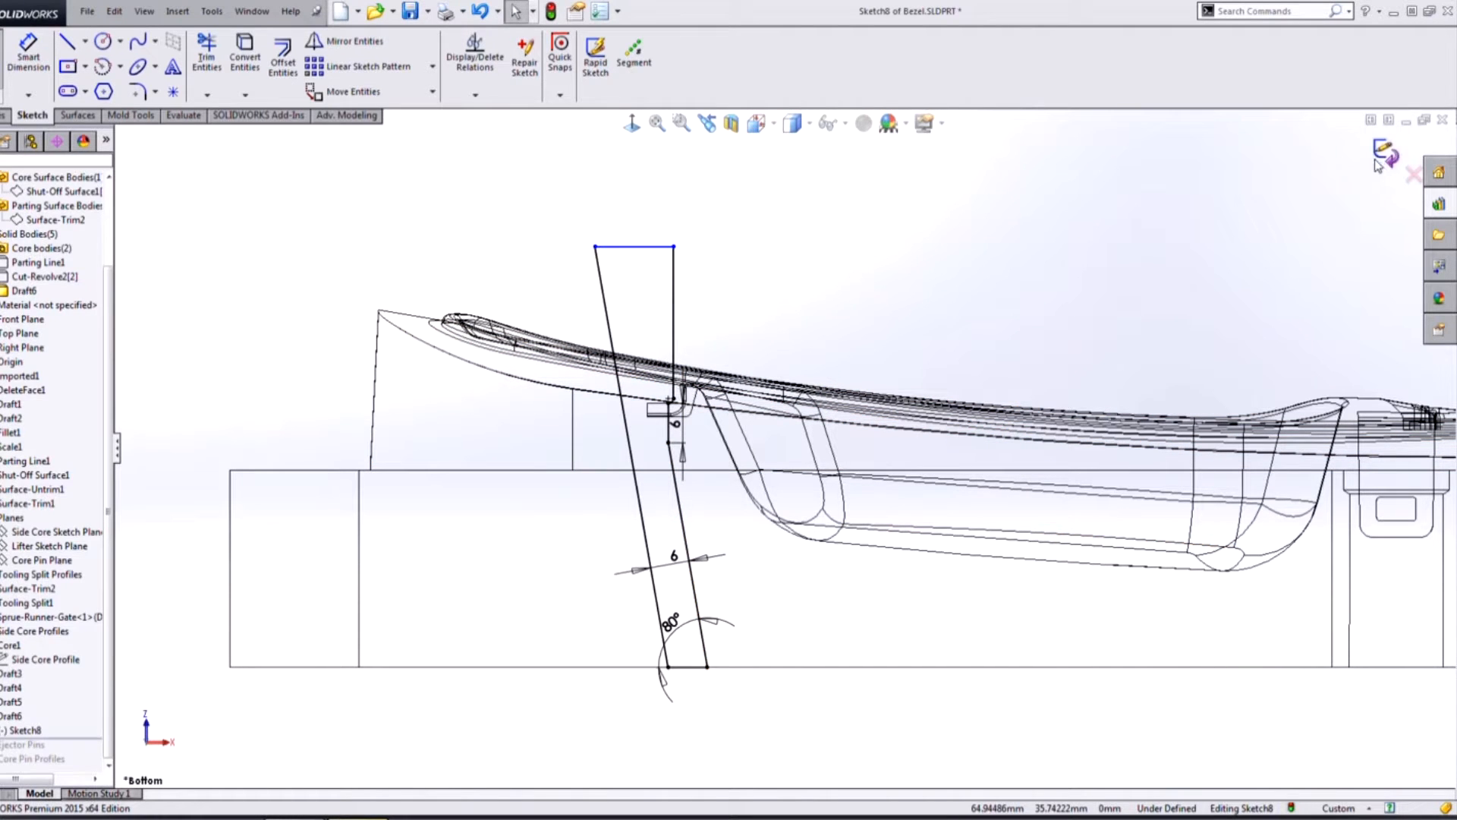
left_click(1379, 160)
Show the mold core in an angled 3D view with the Shaded With Edges display style
mouse_move(1249, 299)
middle_mouse_down()
mouse_move(1220, 328)
mouse_move(680, 167)
mouse_move(596, 58)
middle_mouse_up()
left_click(803, 125)
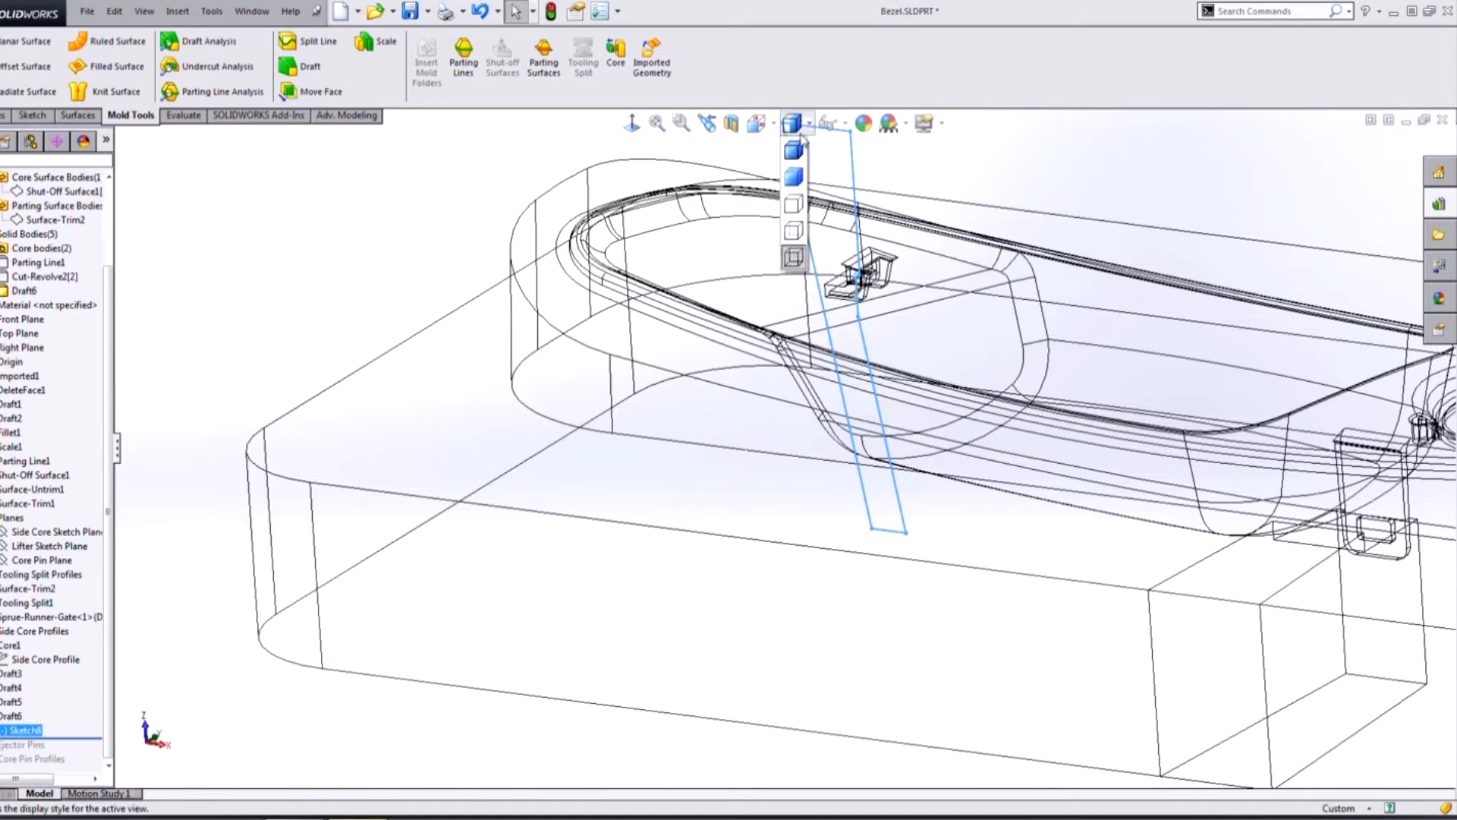
left_click(794, 150)
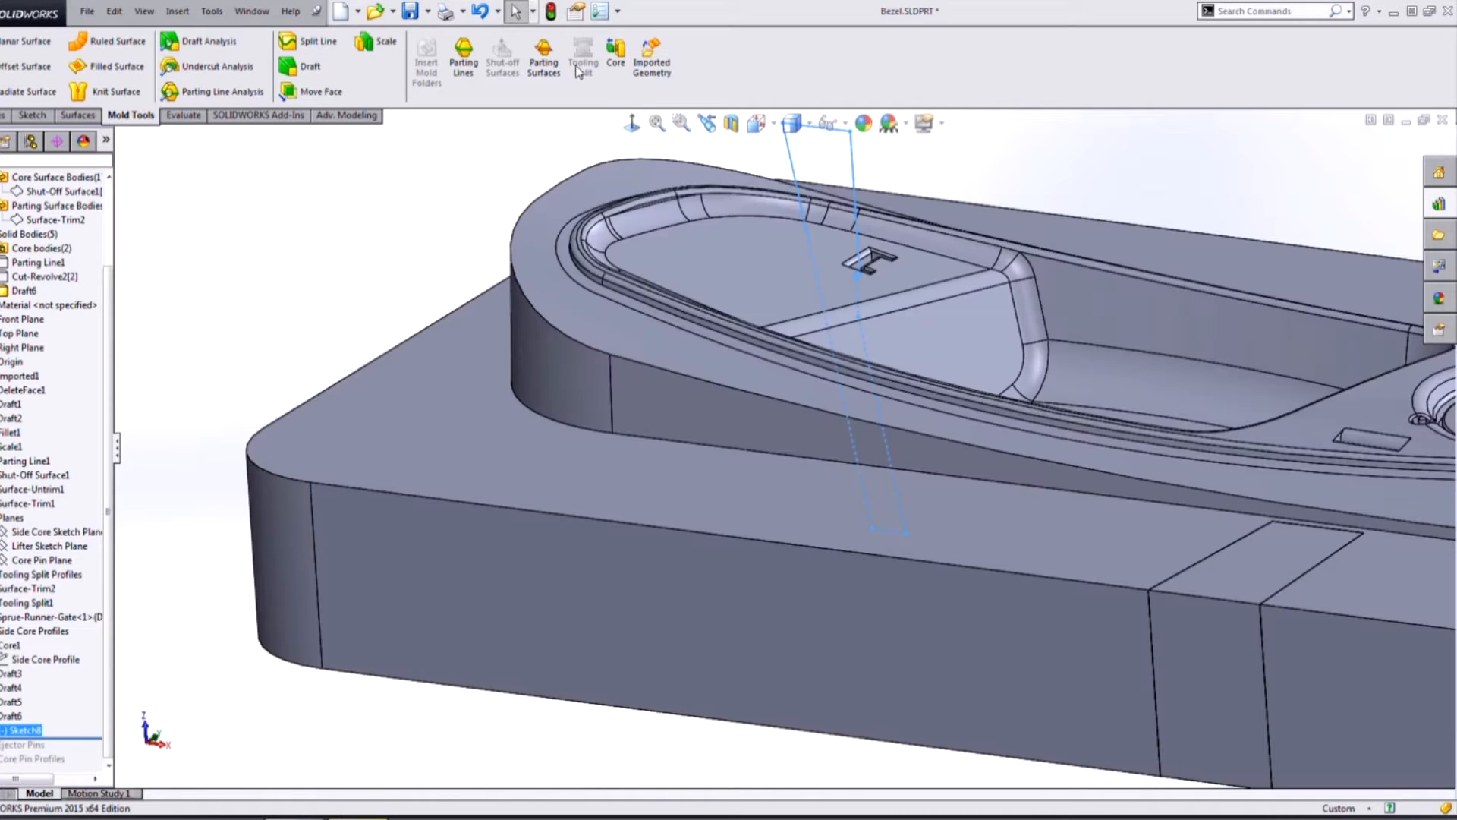
Create a Core feature from the lifter profile, extracting it from the core block with blind depths of 5 mm in both directions
left_click(620, 79)
scroll(1139, 249, "up", 1)
middle_click_drag(1139, 250, 856, 366)
scroll(855, 364, "down", 3)
left_click_drag(64, 414, 1, 413)
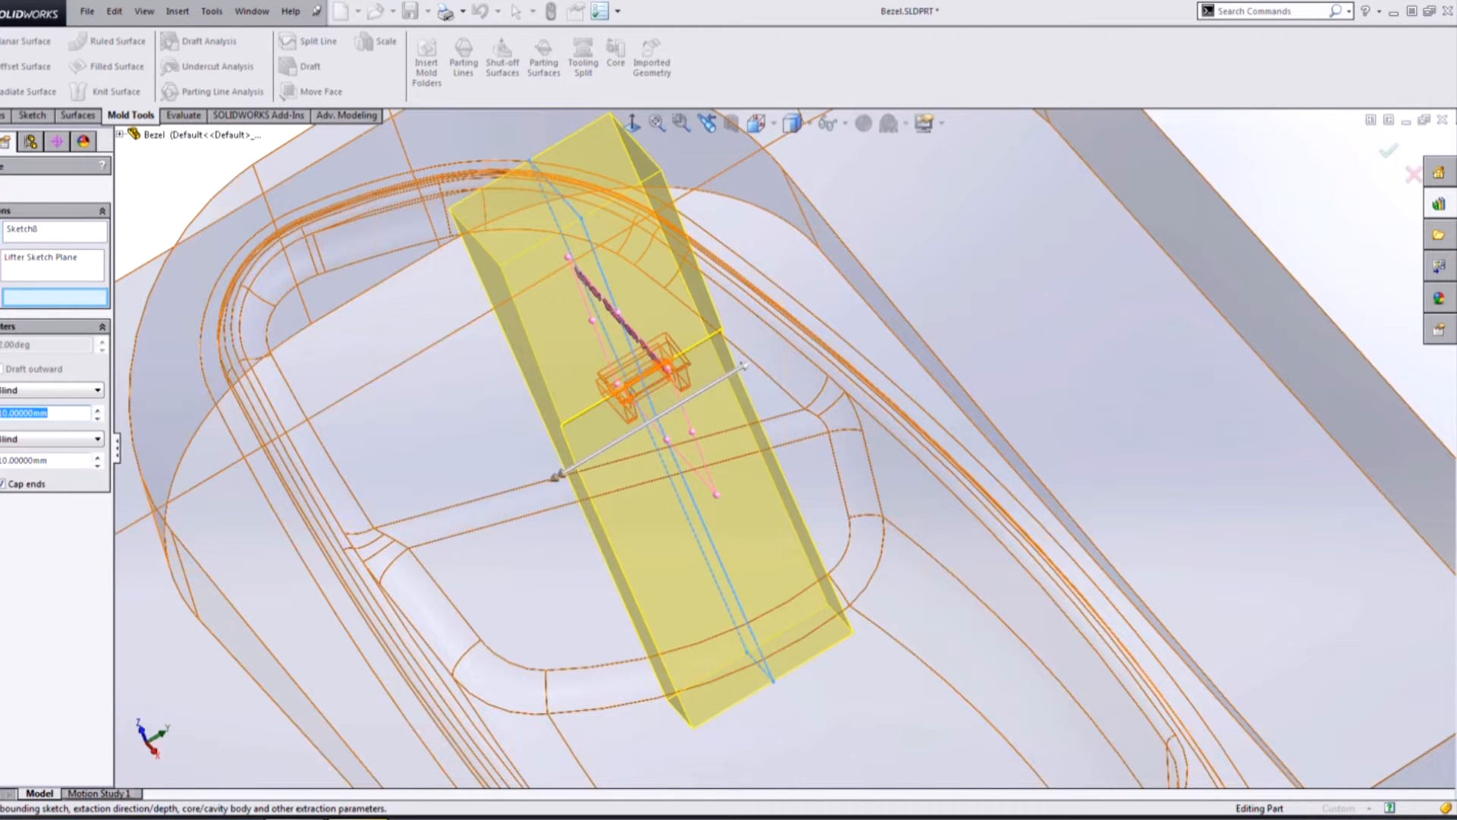
type("5")
key("Return")
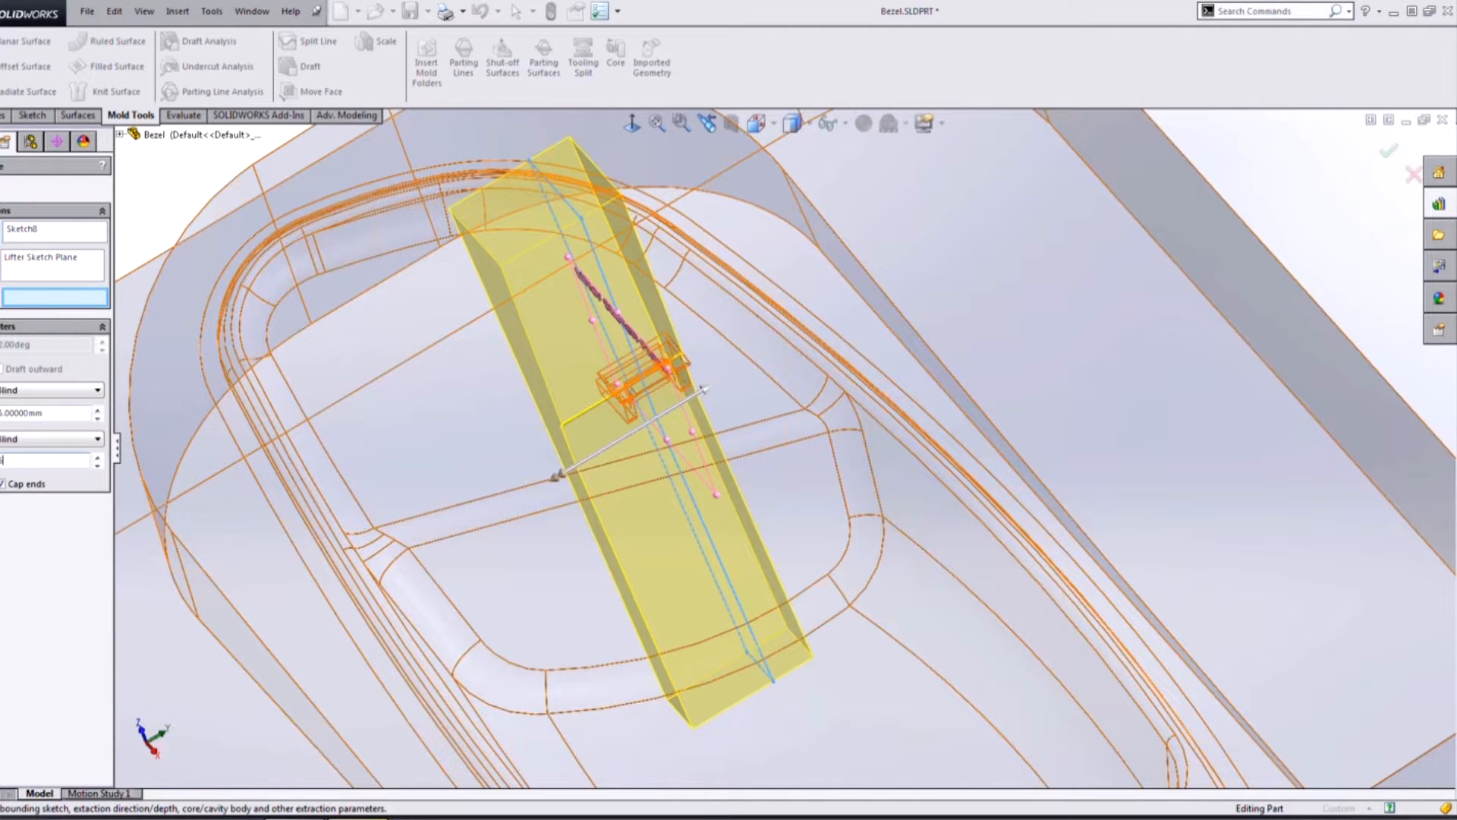
key("Return")
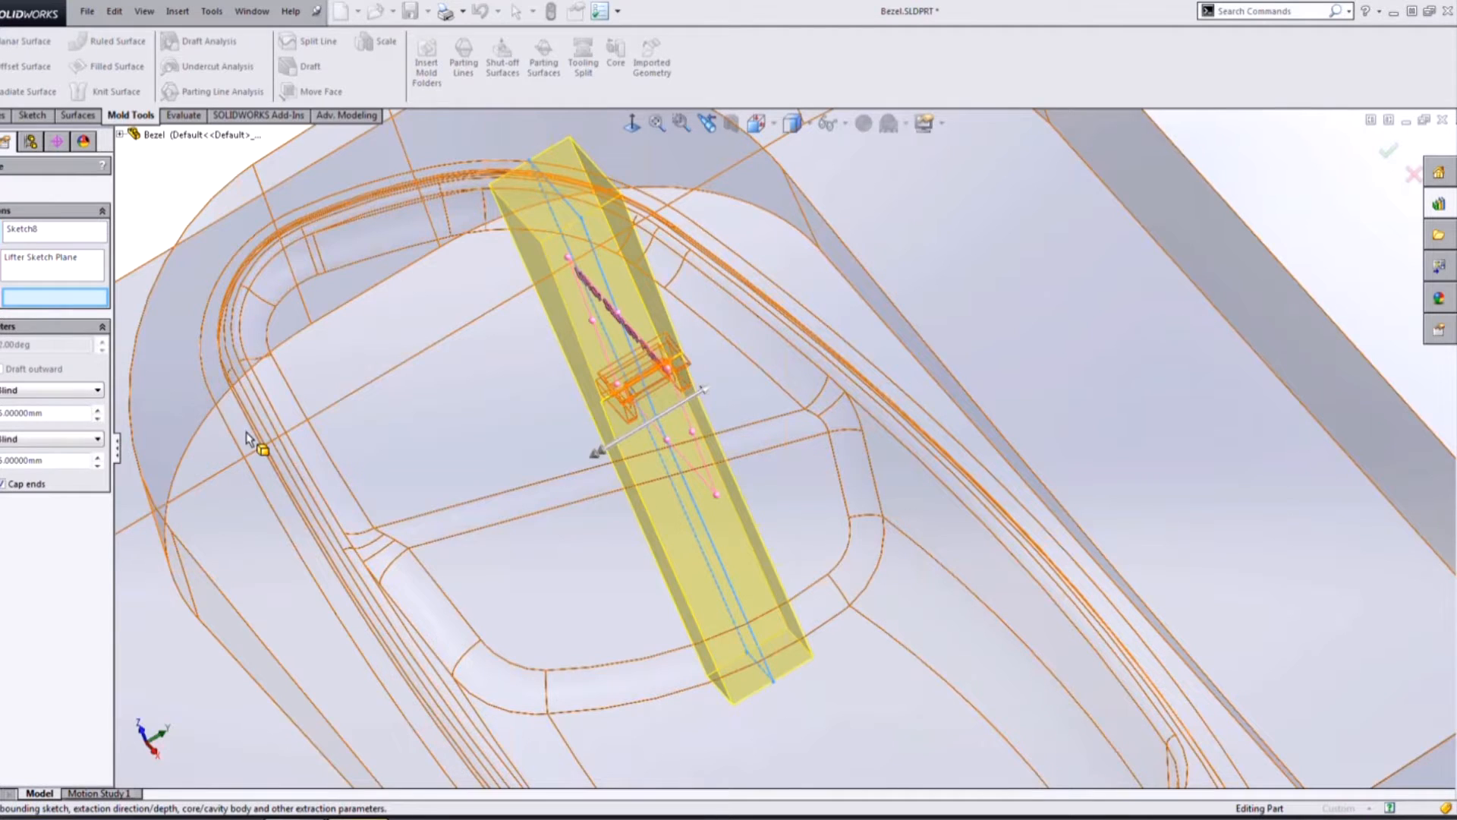
scroll(256, 446, "up", 1)
scroll(422, 535, "up", 2)
left_click(422, 536)
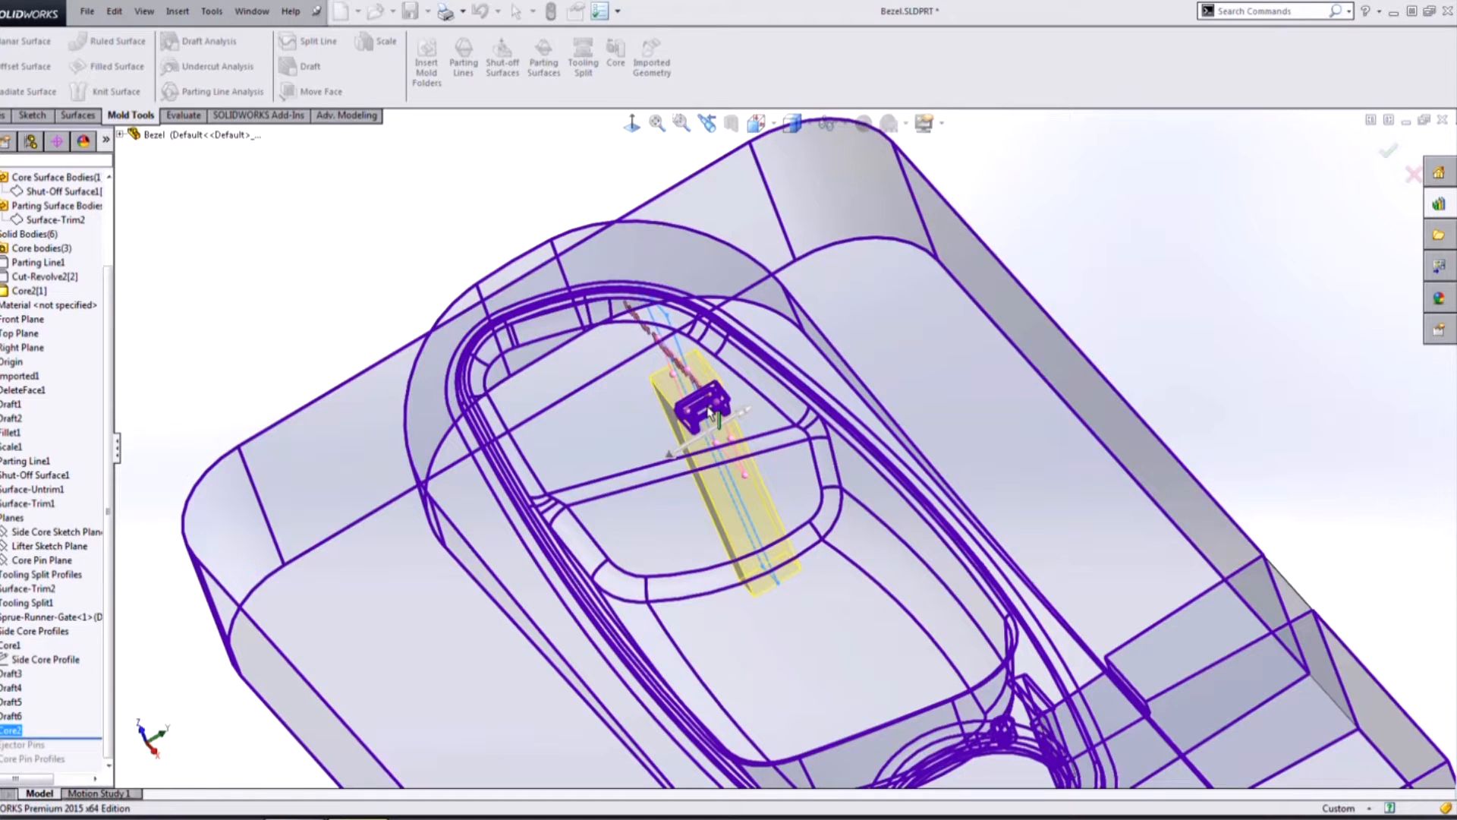
Examine the extracted lifter around the hook pocket and its fit in the overall mold core
scroll(711, 410, "down", 3)
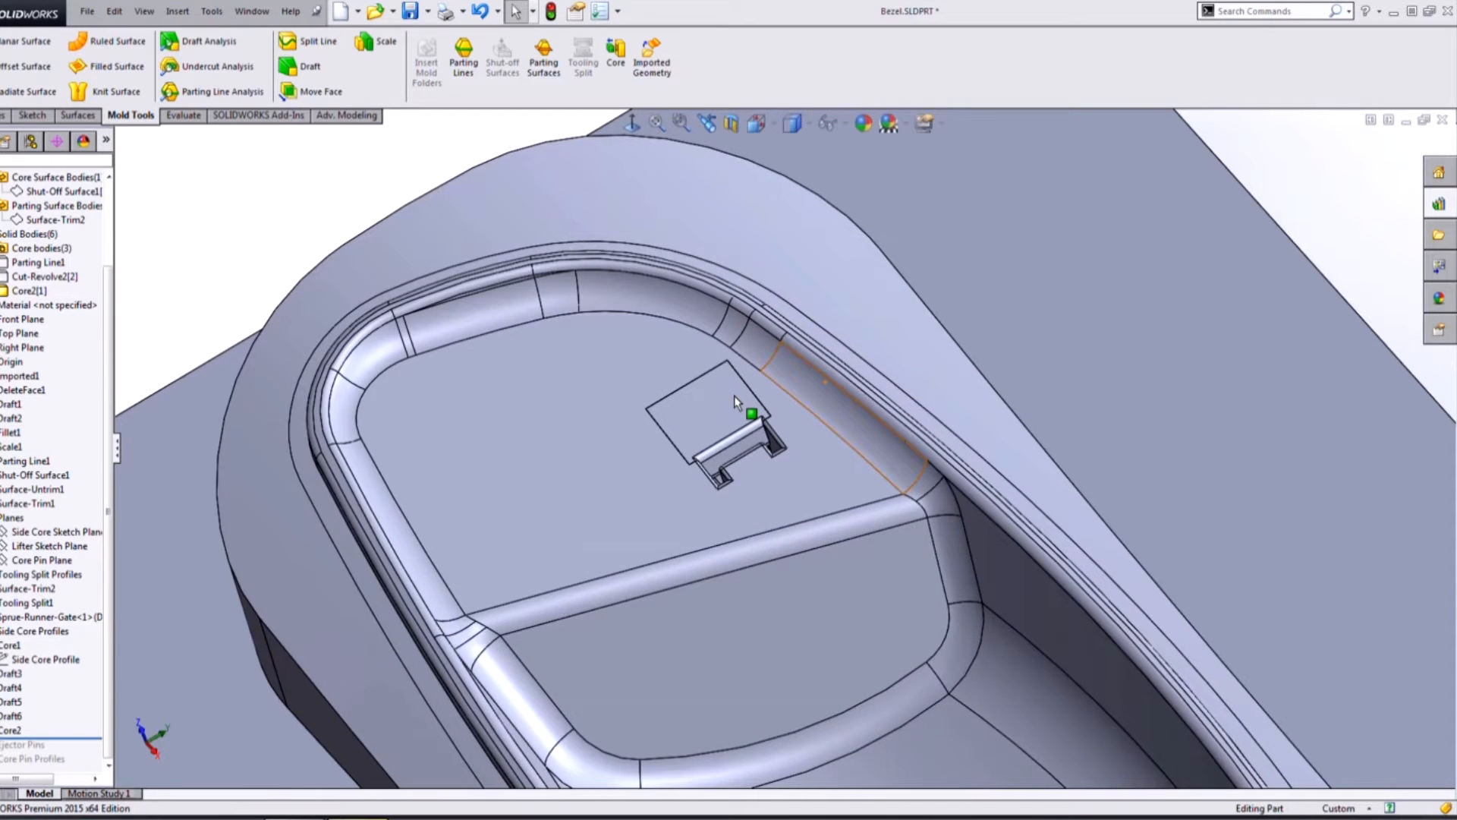
scroll(738, 402, "down", 2)
scroll(766, 523, "down", 4)
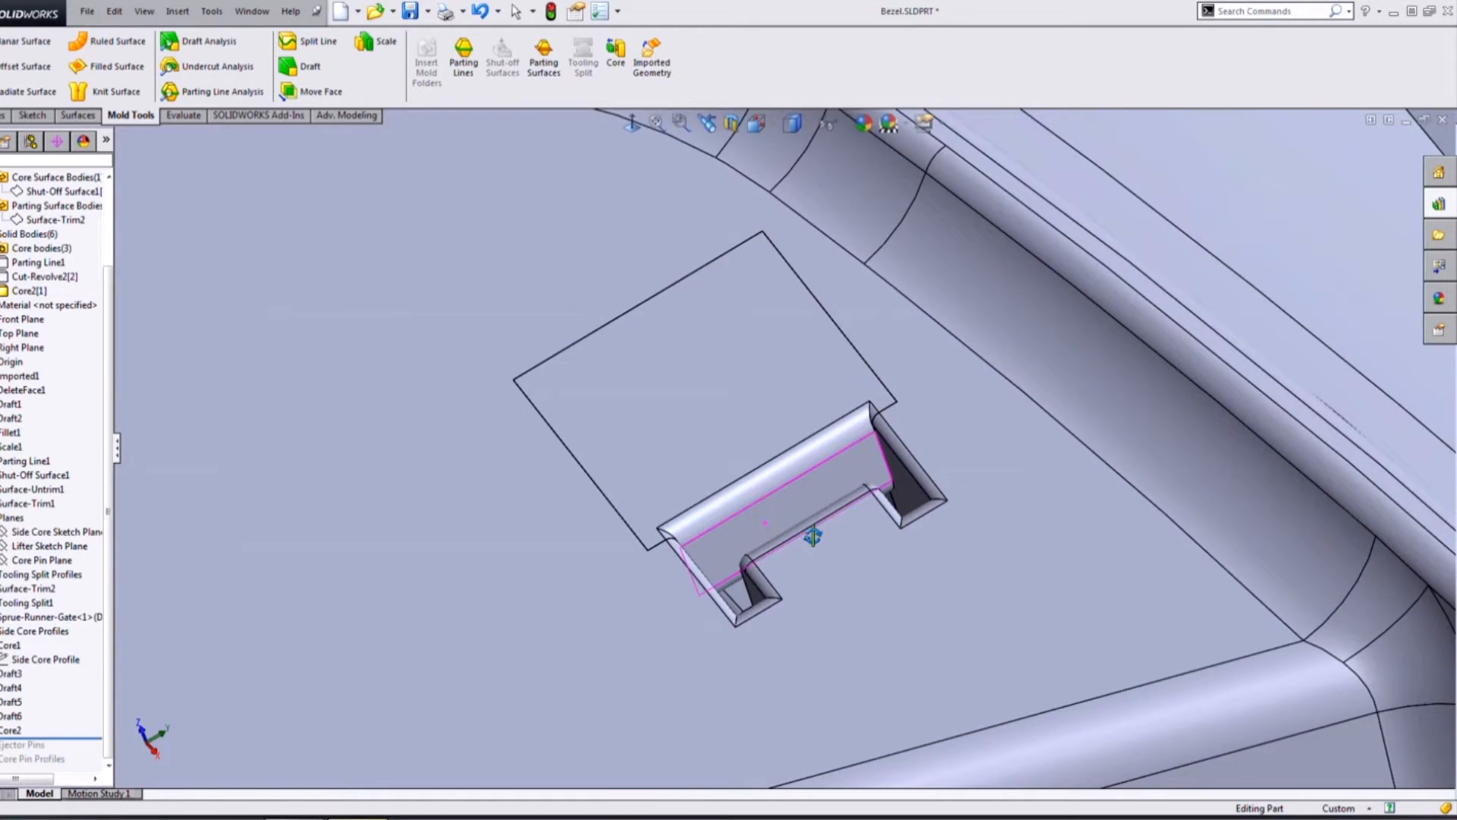
mouse_move(849, 607)
middle_mouse_down()
mouse_move(792, 579)
mouse_move(852, 459)
middle_mouse_up()
scroll(845, 598, "up", 3)
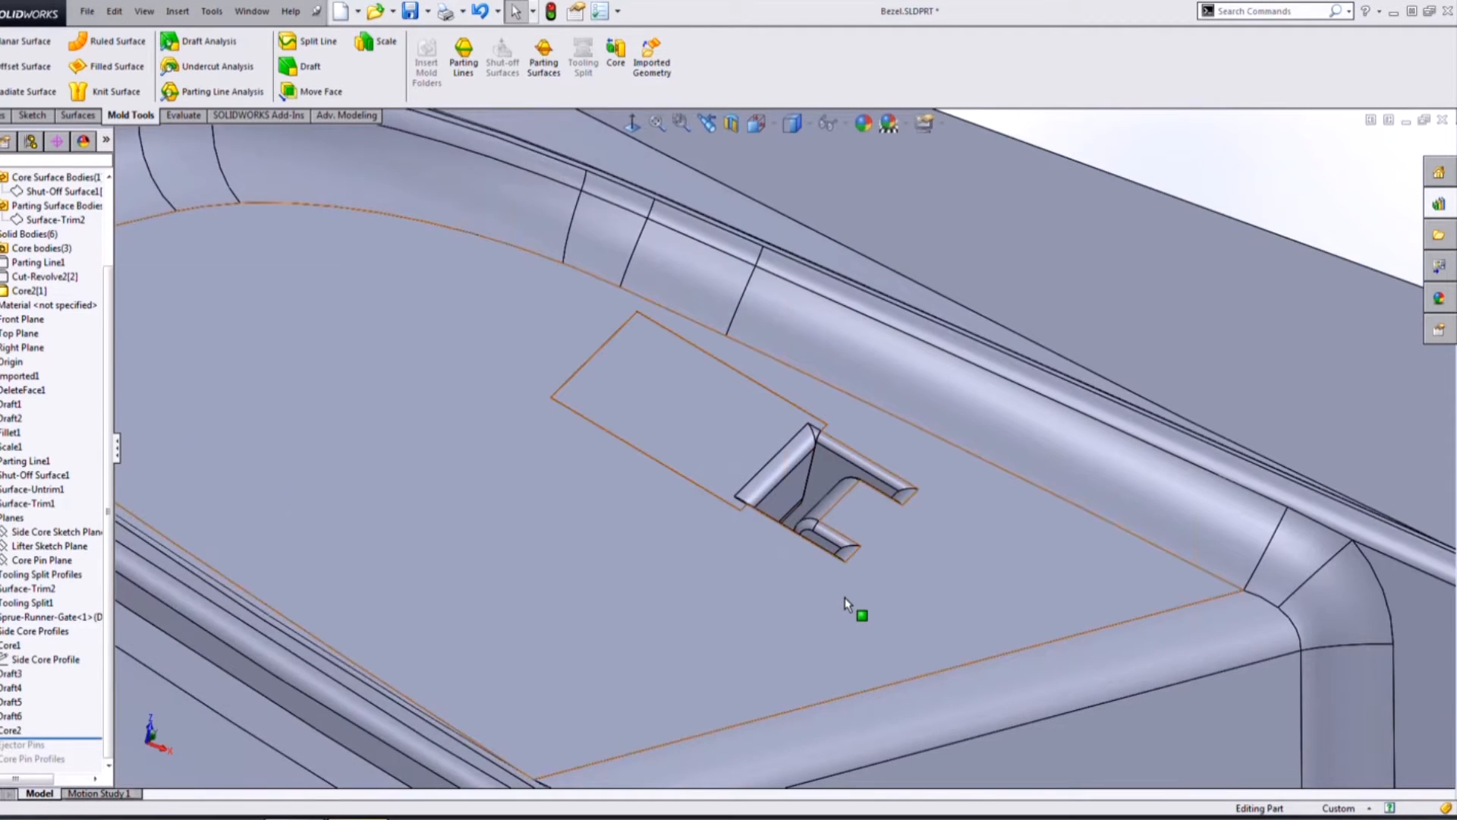
scroll(844, 598, "up", 6)
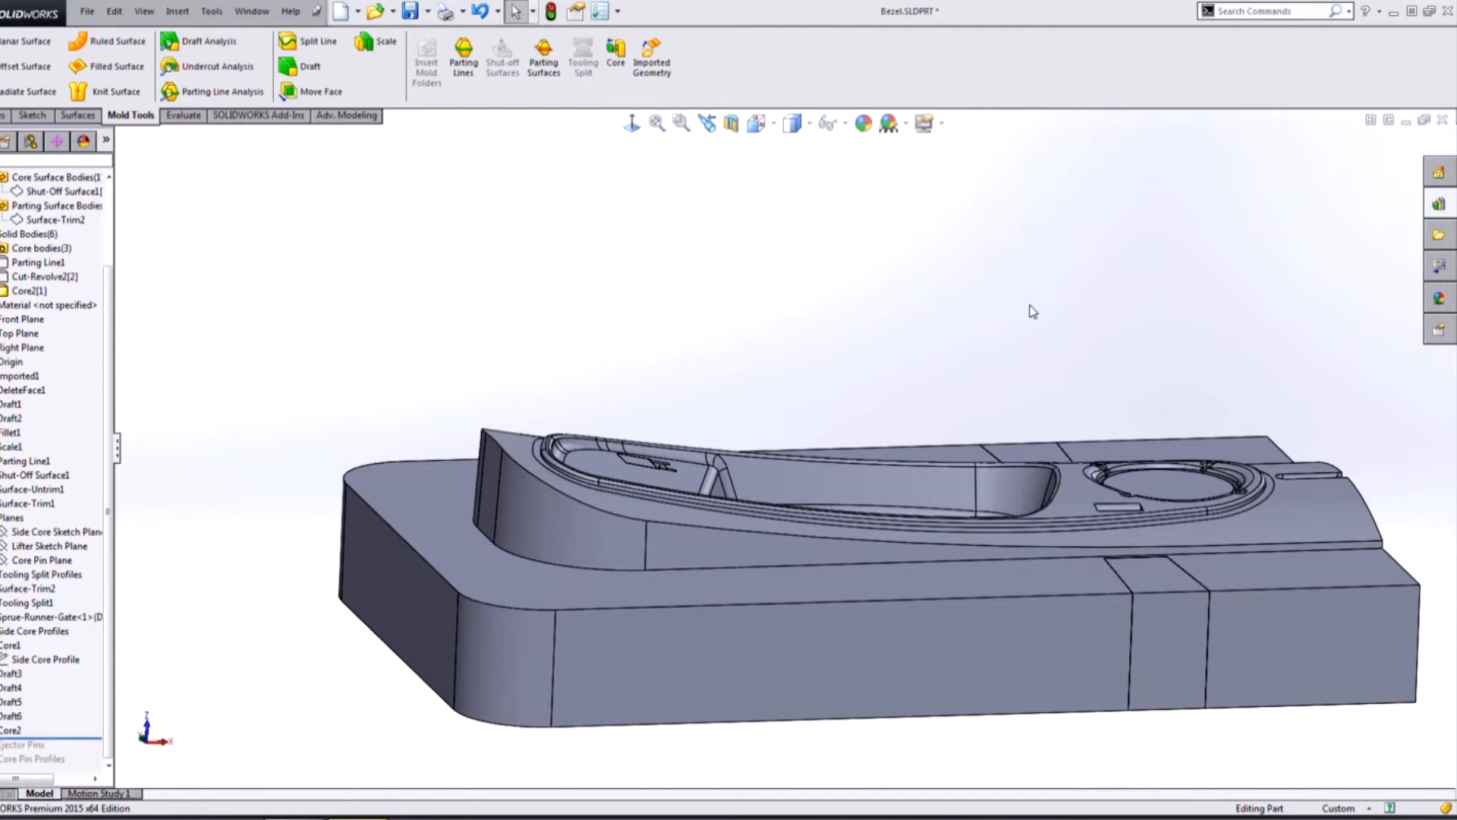
middle_click_drag(1012, 281, 921, 464)
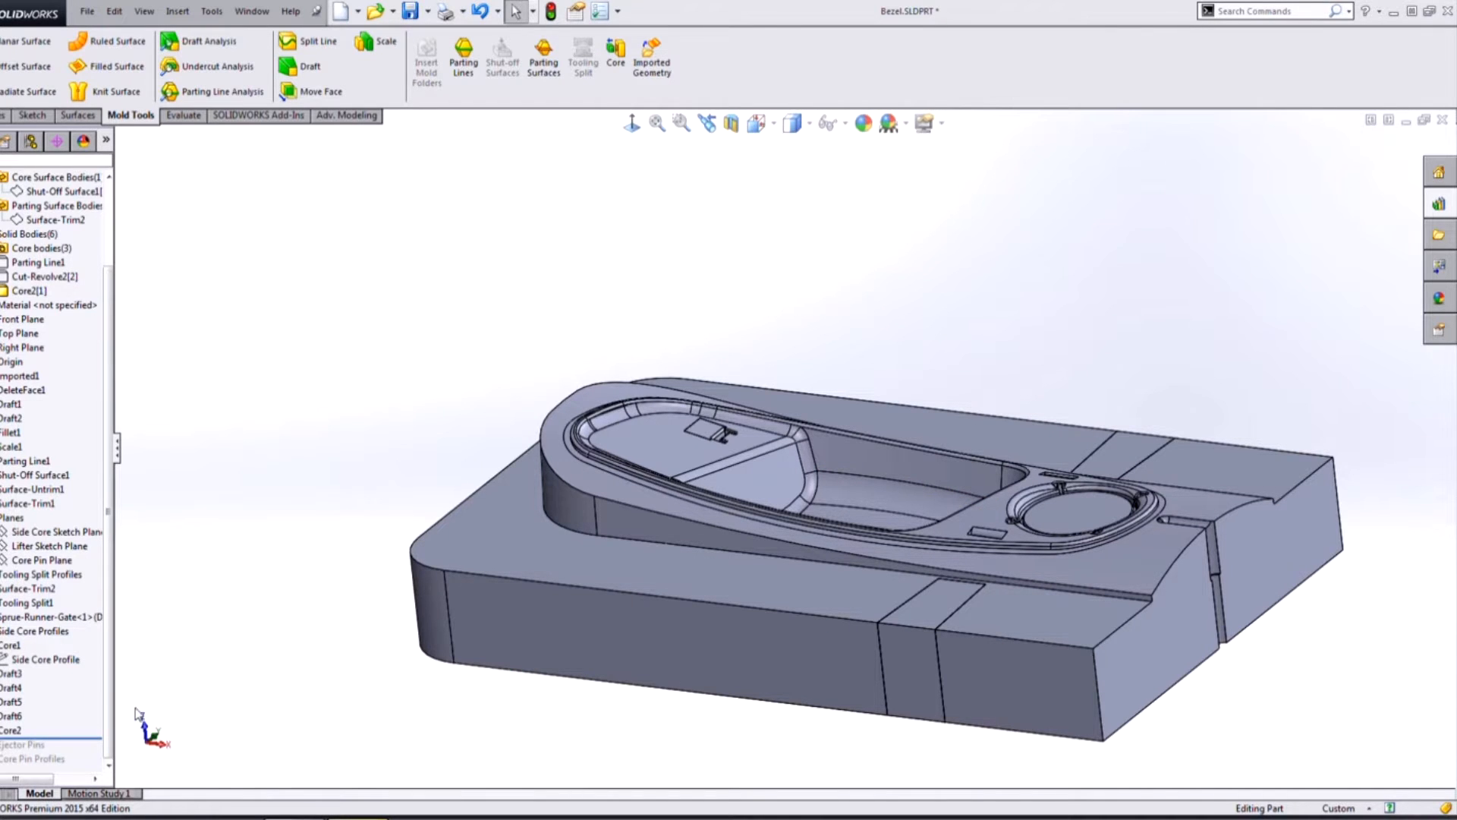
Roll the feature history forward past the Ejector Pins folder and review its Ejector Pin Holes and Ejector Pin Locations sketches
left_click_drag(65, 736, 58, 750)
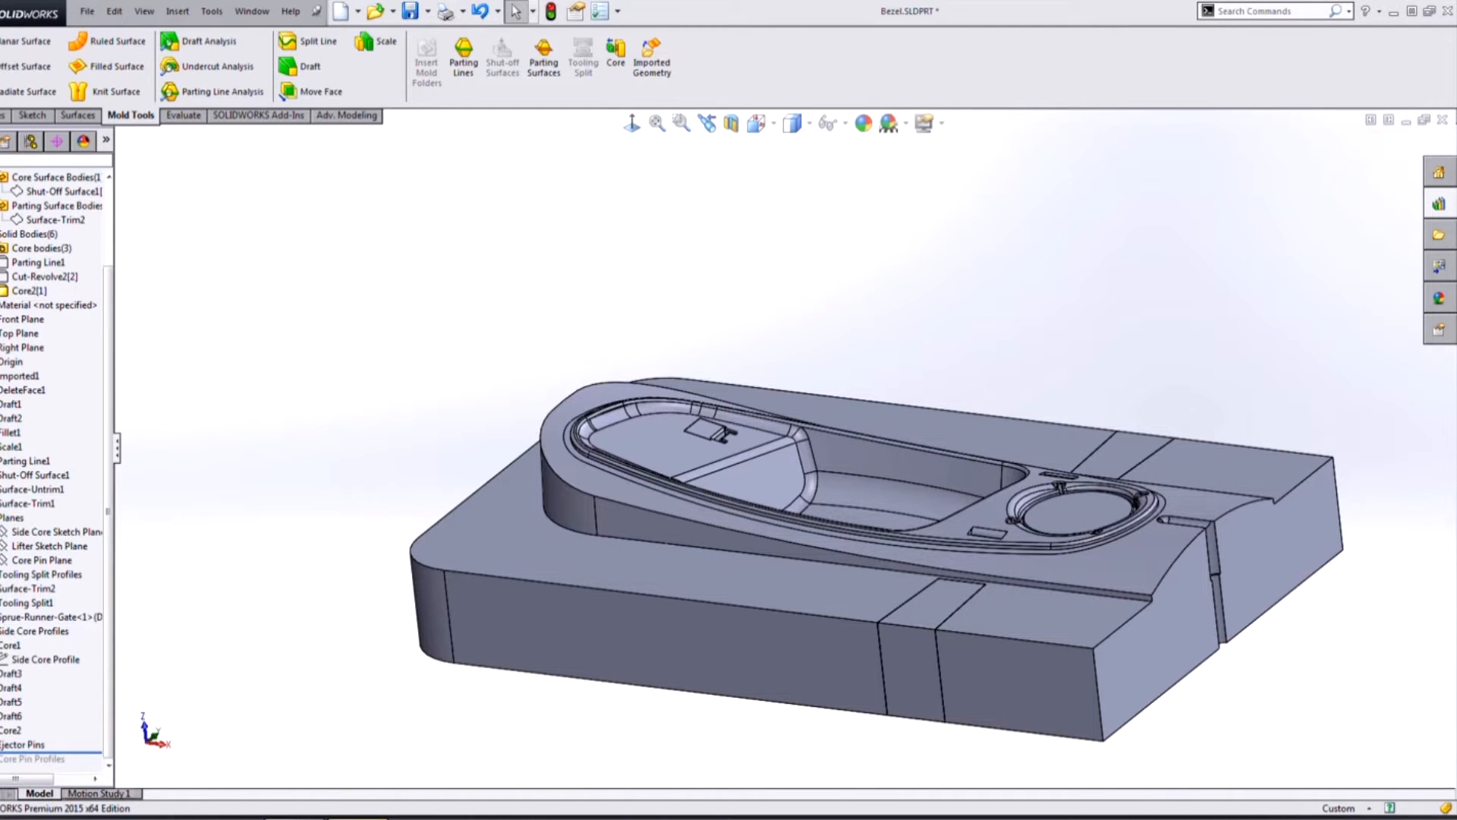
left_click_drag(110, 628, 109, 643)
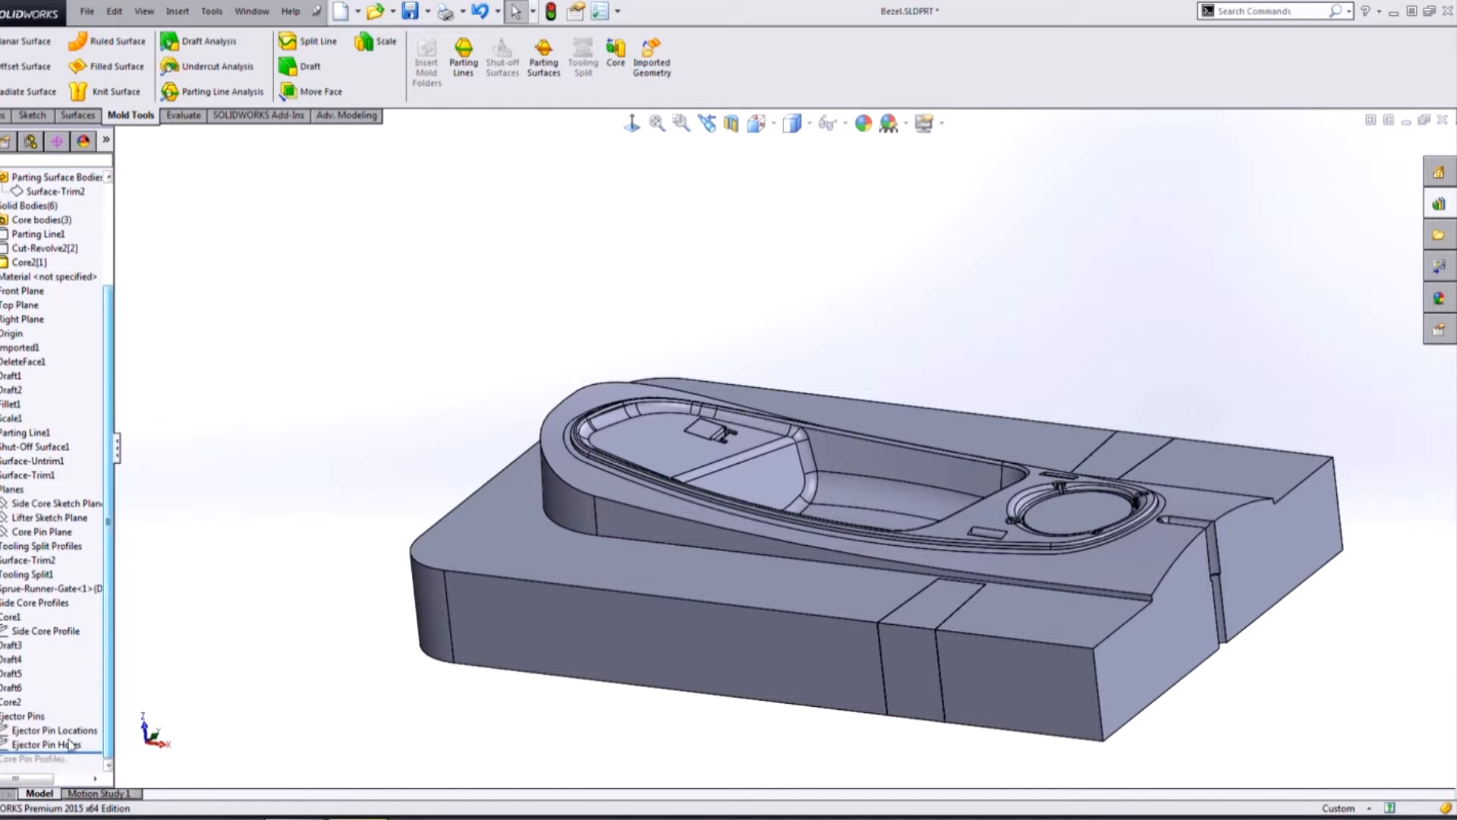
left_click(65, 745)
middle_click_drag(340, 504, 348, 548)
left_click(51, 731)
mouse_move(329, 481)
middle_mouse_down()
mouse_move(331, 642)
mouse_move(348, 366)
mouse_move(341, 416)
middle_mouse_up()
left_click(248, 602)
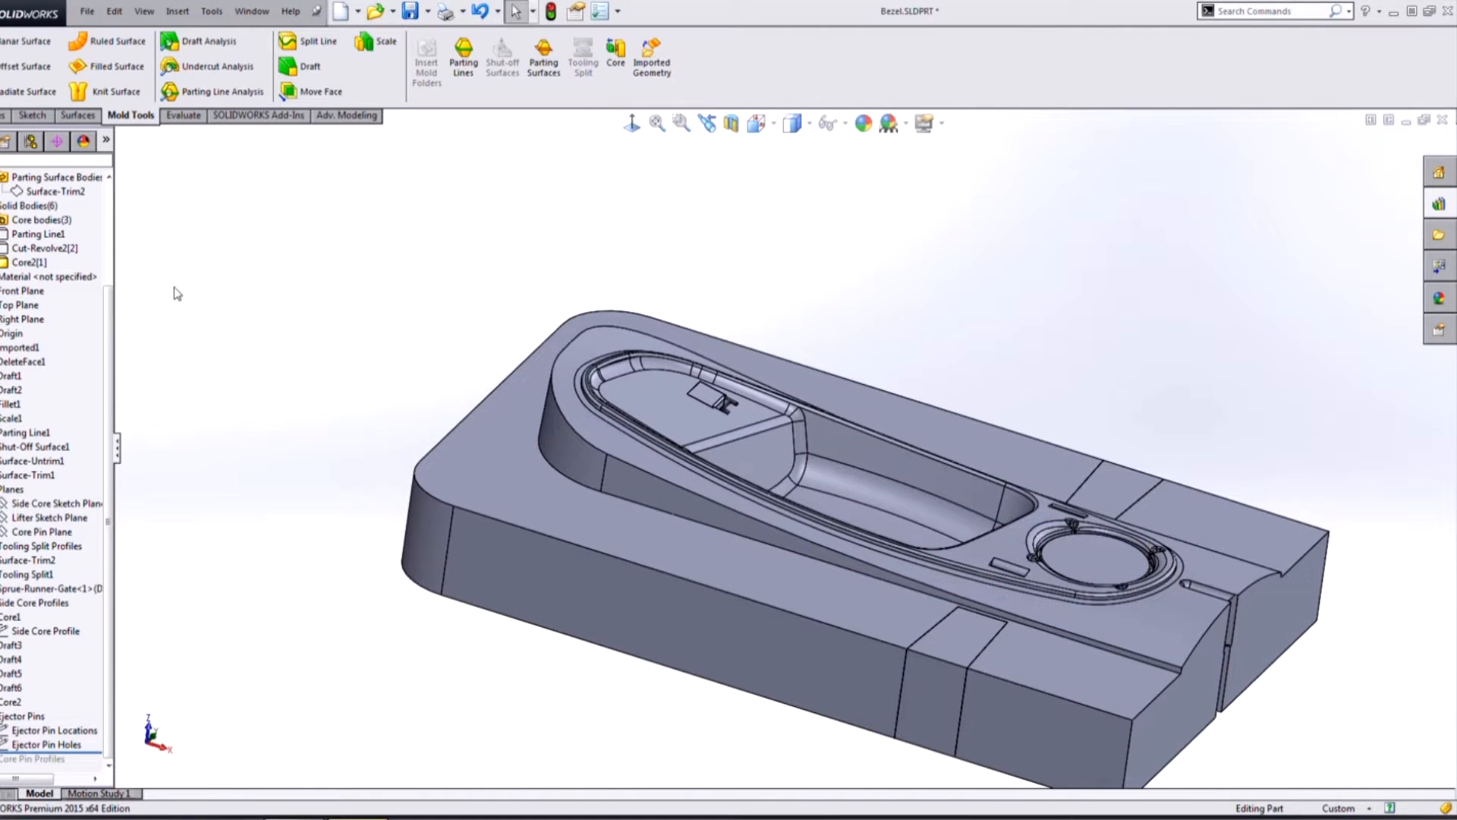
Extrude-cut the Ejector Pin Holes sketch Through All, turning off Auto-select and limiting the feature scope to the main core block
left_click(46, 745)
left_click(22, 117)
left_click(205, 60)
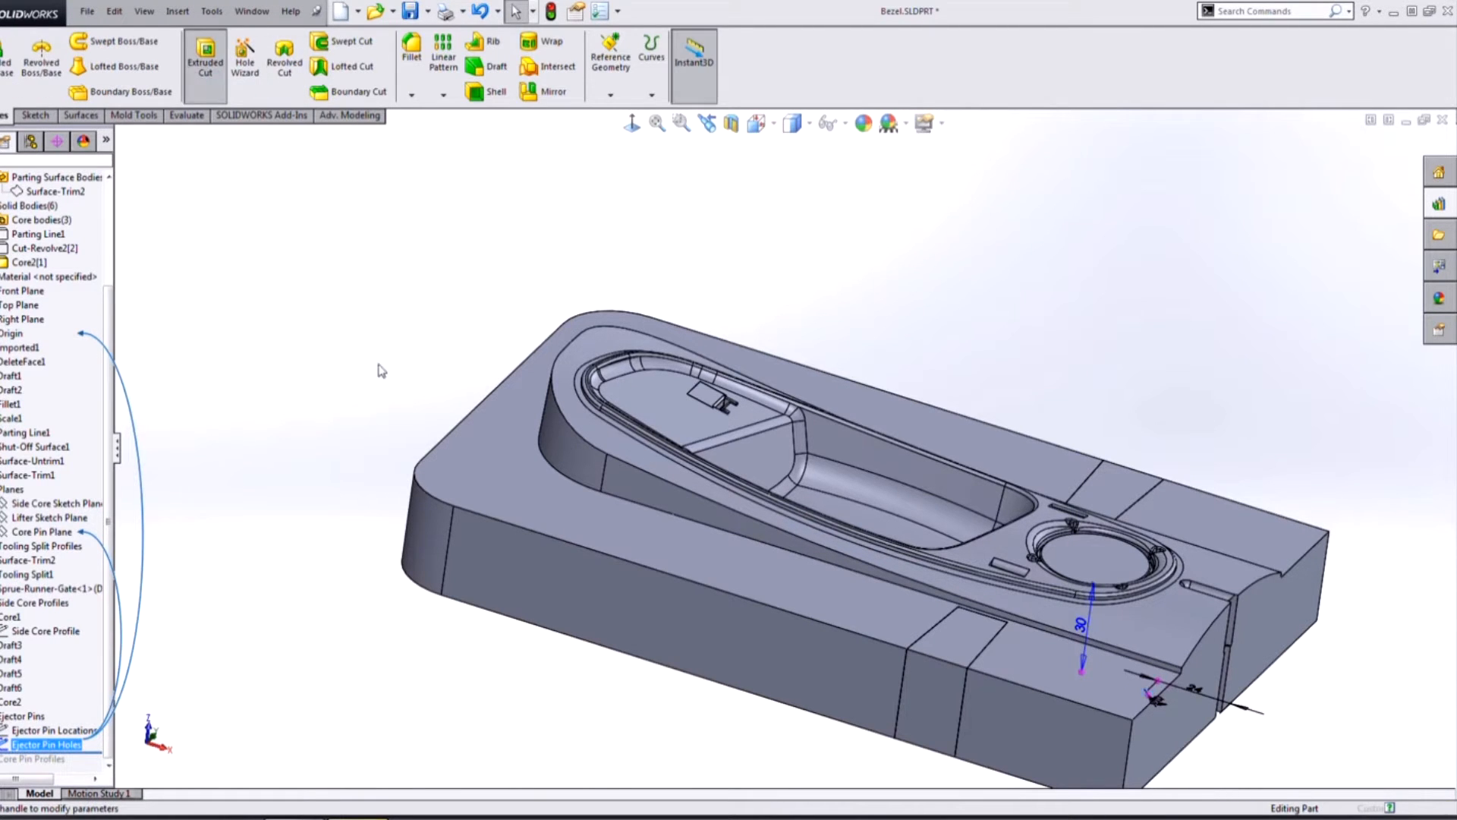
left_click(53, 278)
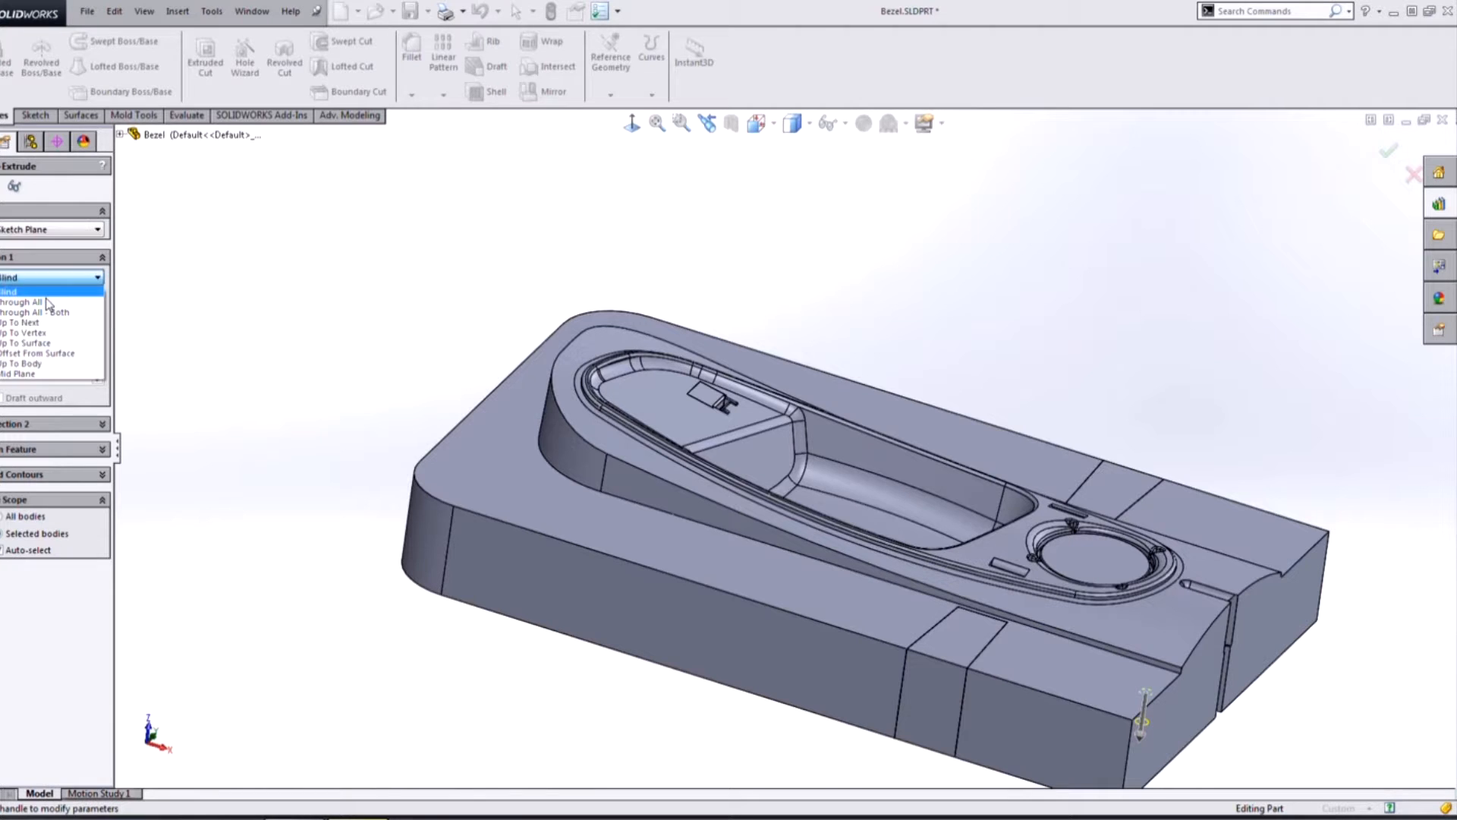
left_click(22, 302)
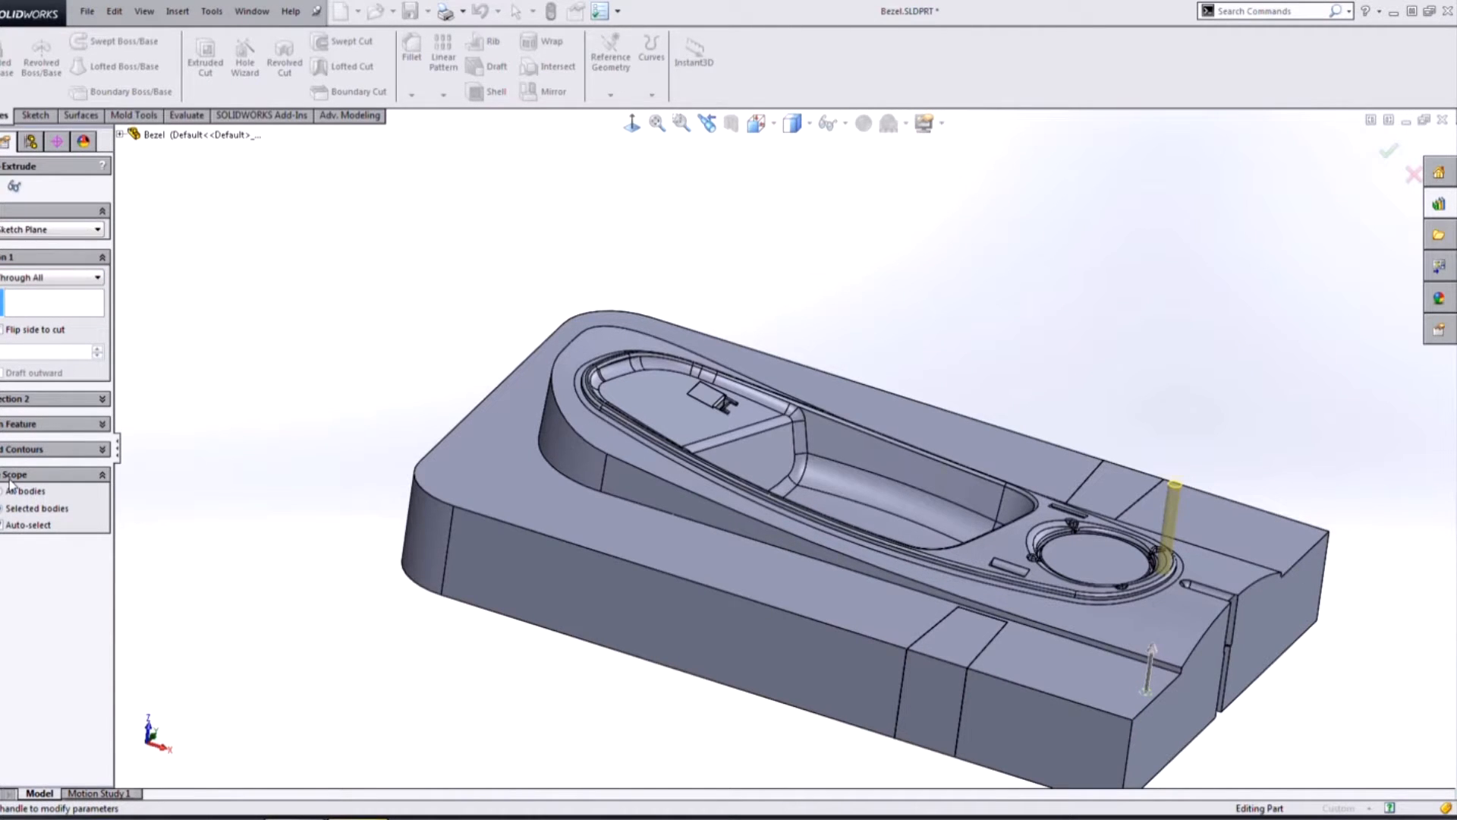
left_click(15, 528)
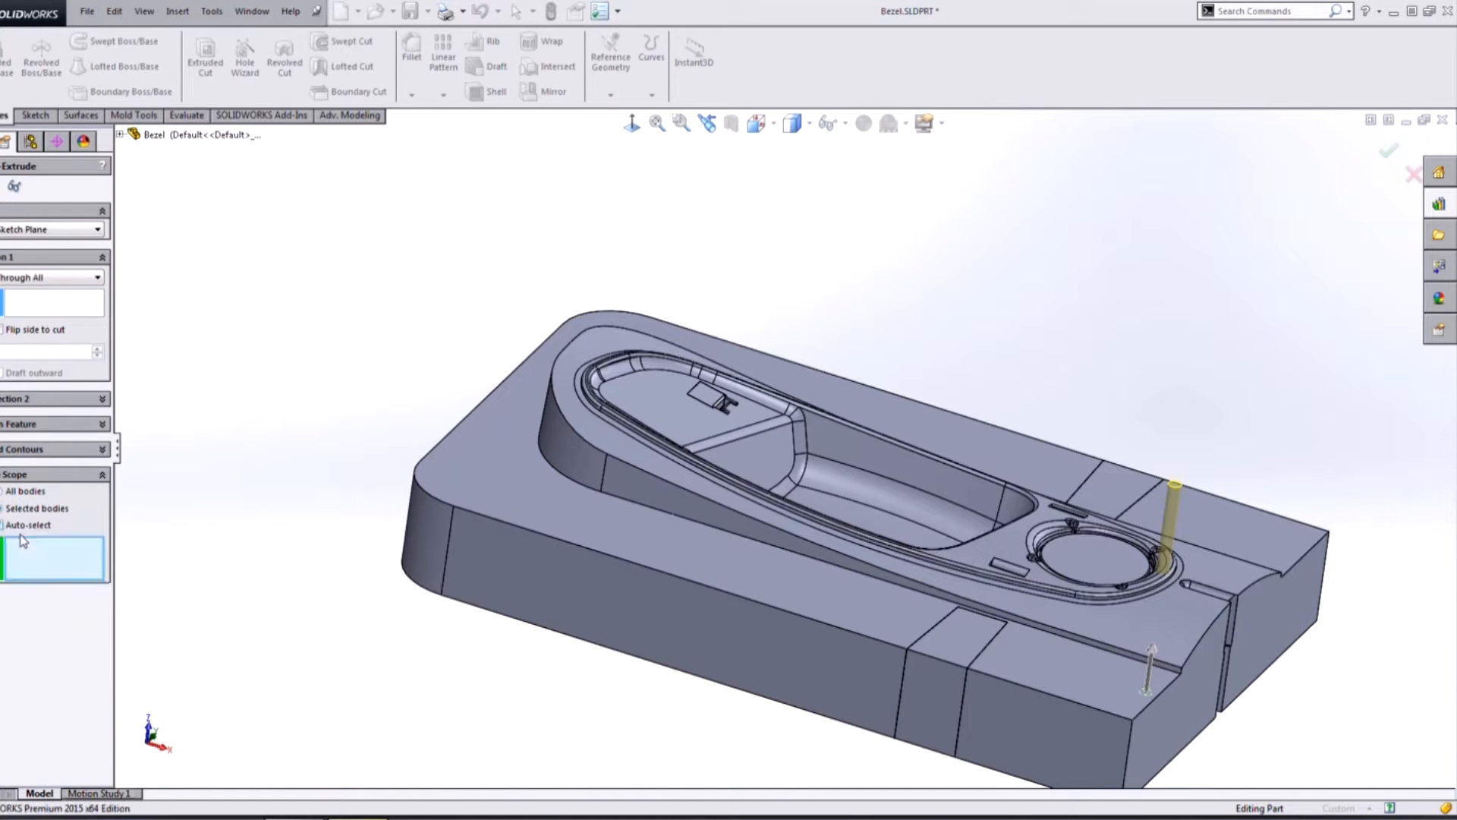
left_click(743, 643)
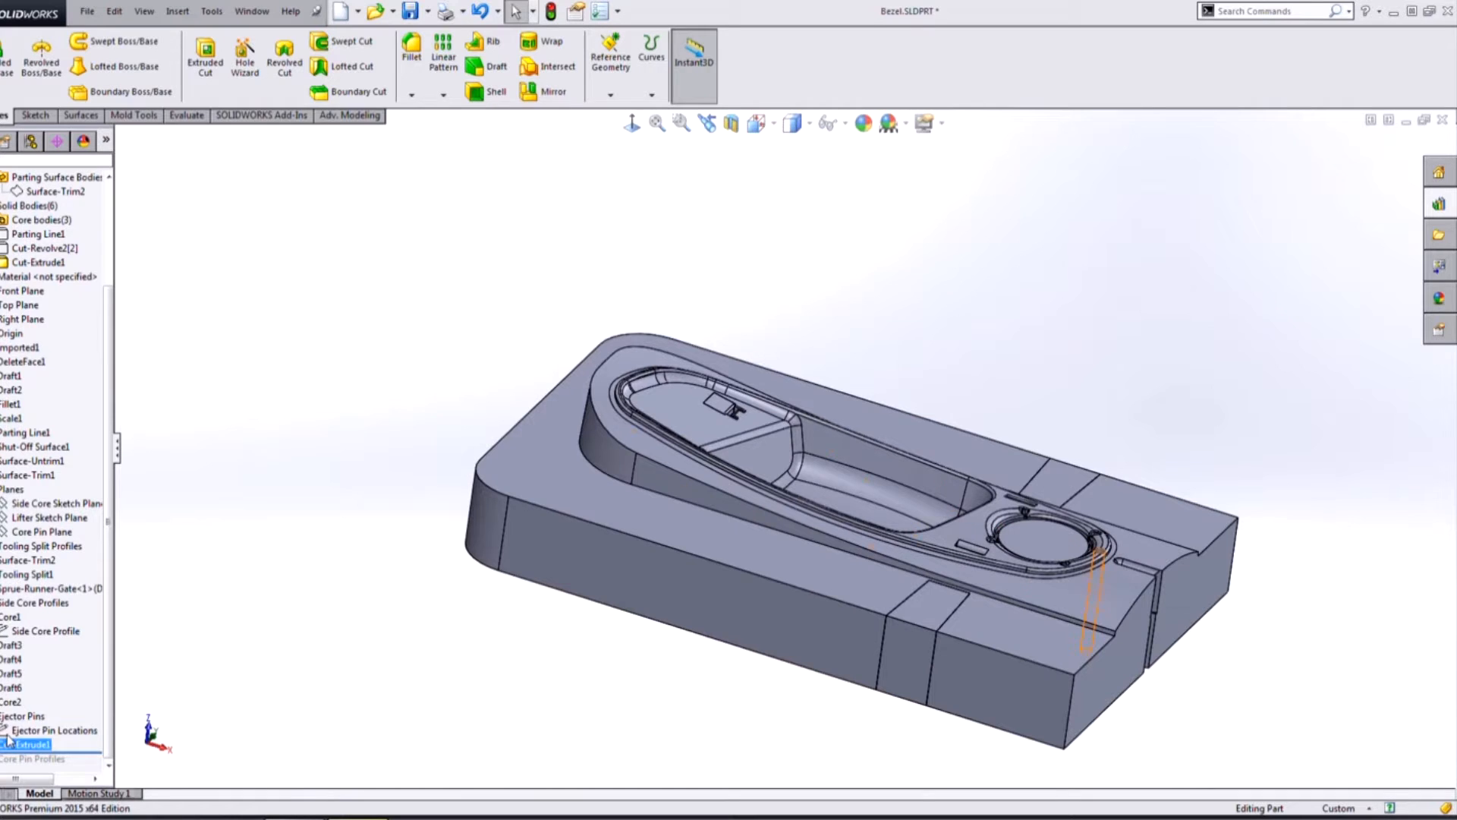
Create a Sketch Driven Pattern of the ejector pin hole cut, using the Ejector Pin Locations sketch
left_click(54, 729)
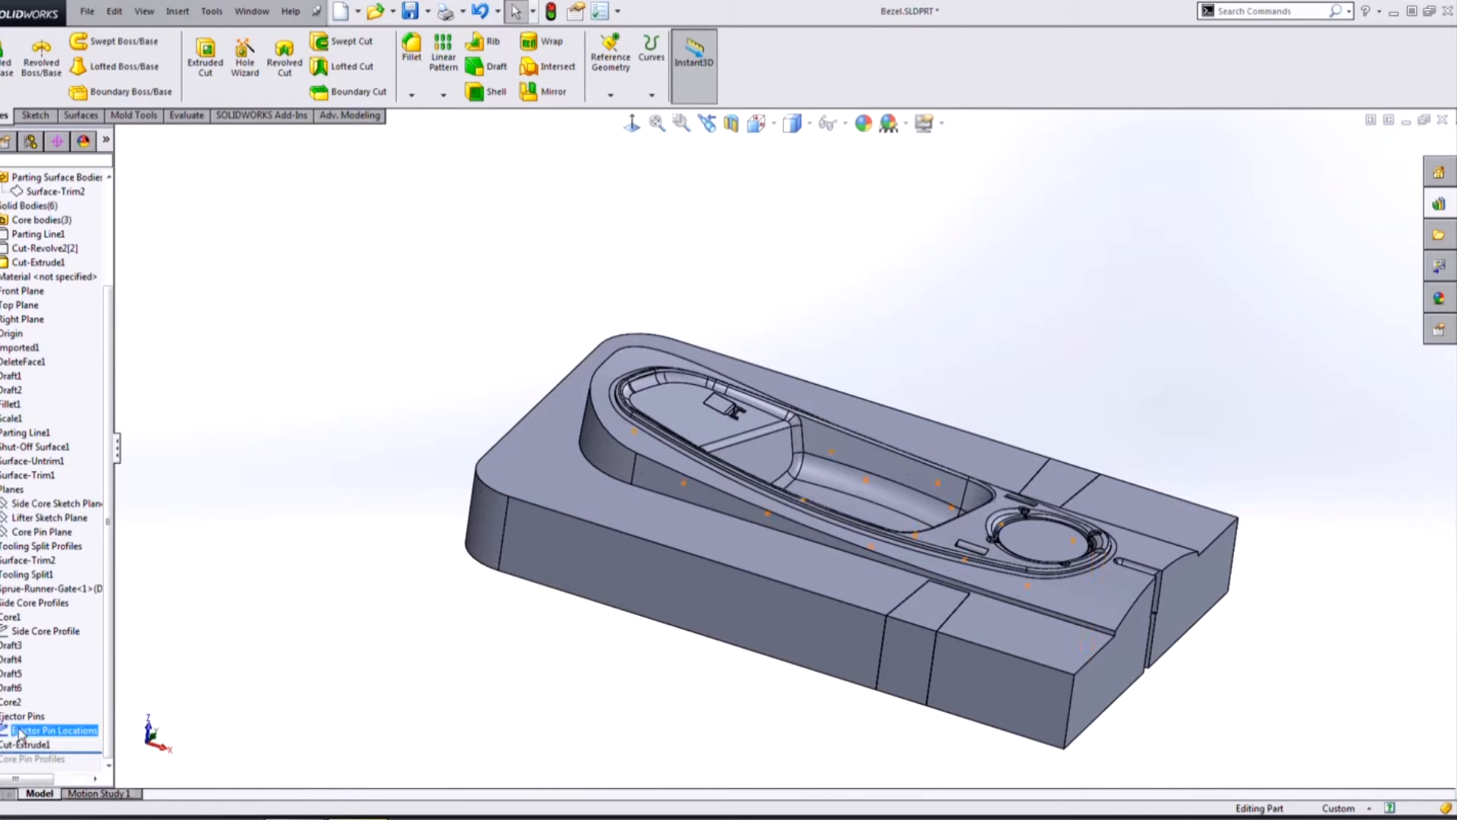
left_click(443, 95)
left_click(463, 175)
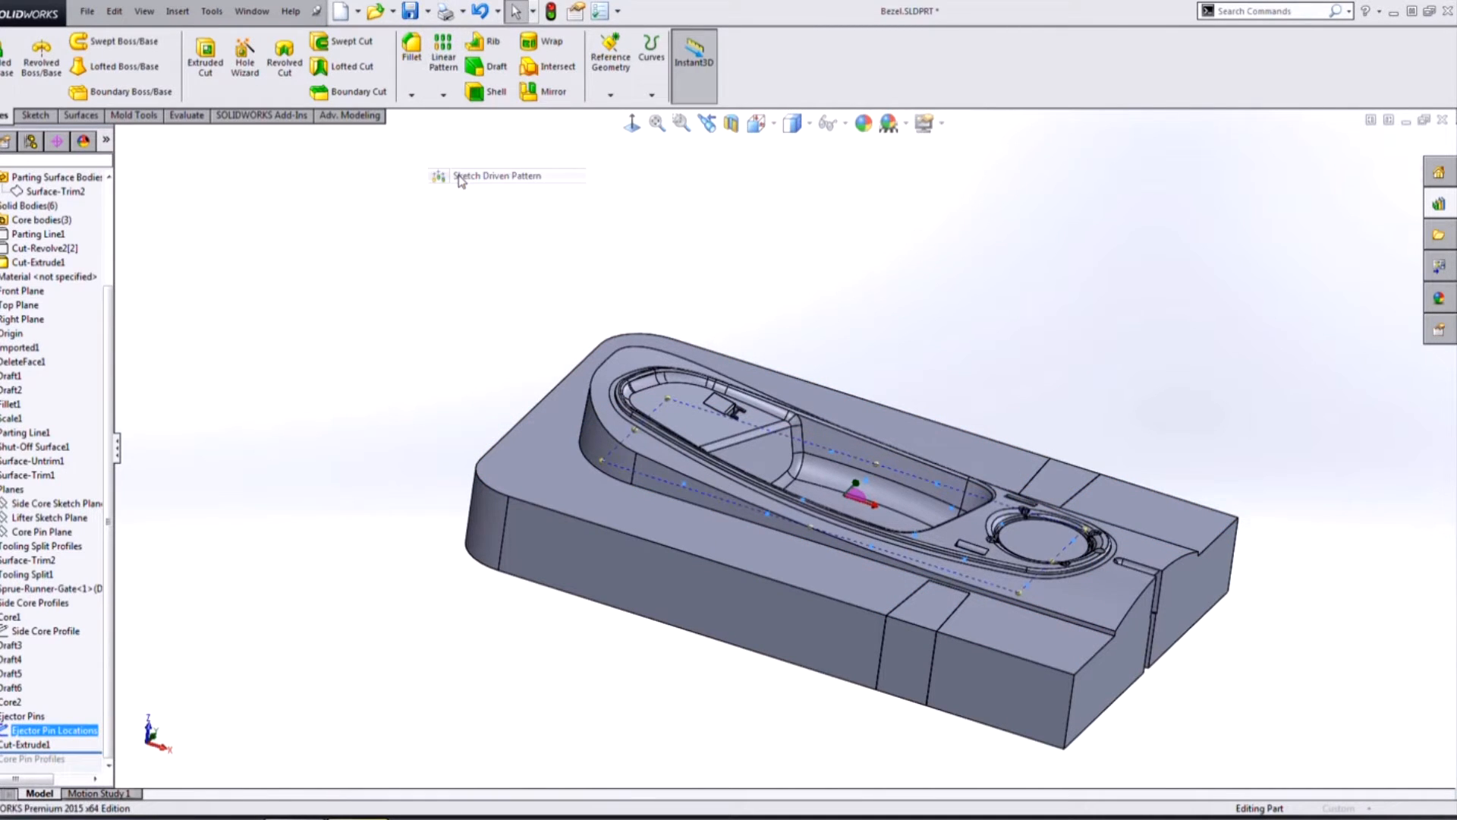
left_click(120, 134)
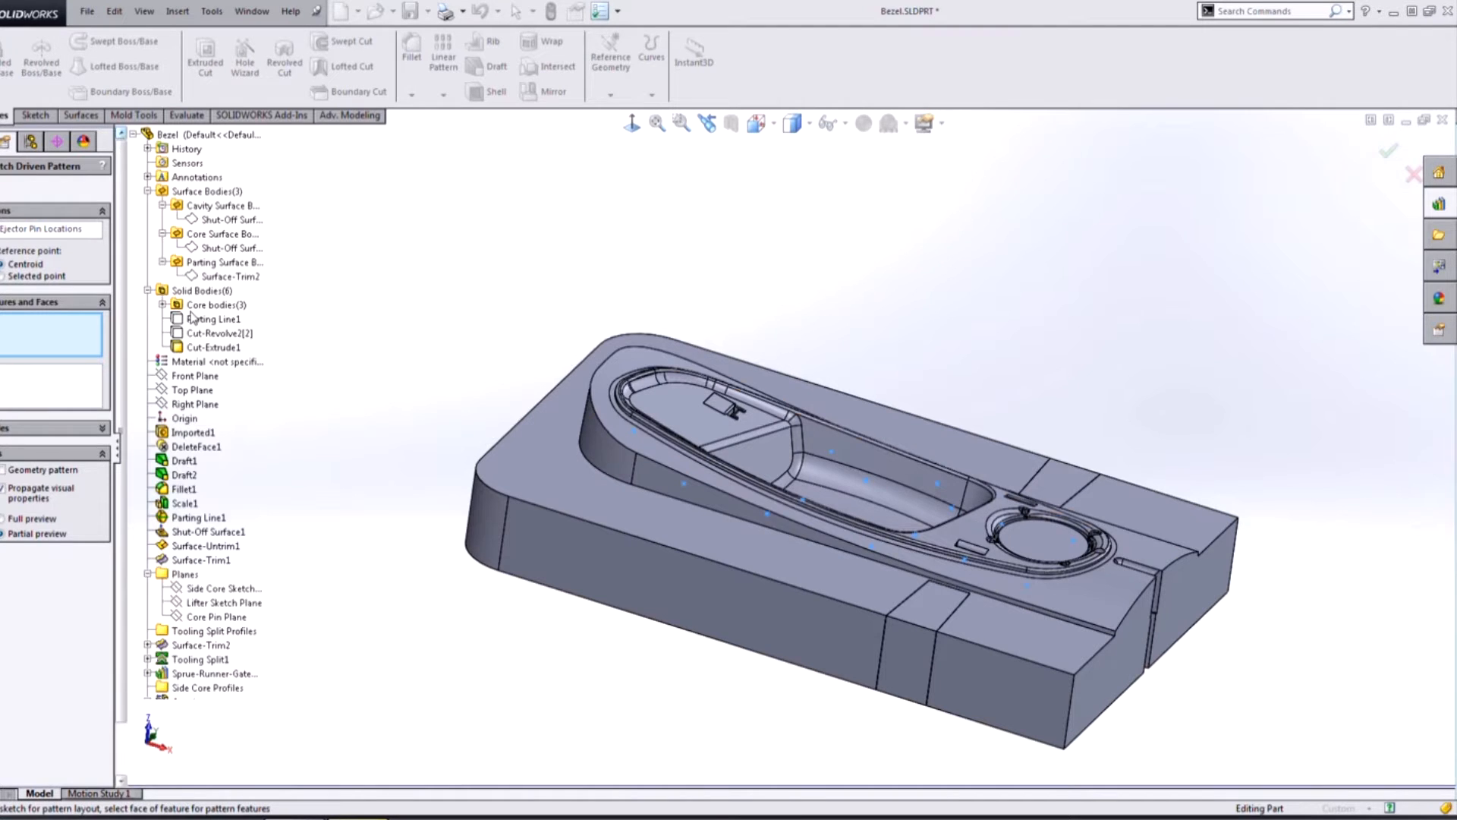
scroll(189, 645, "down", 2)
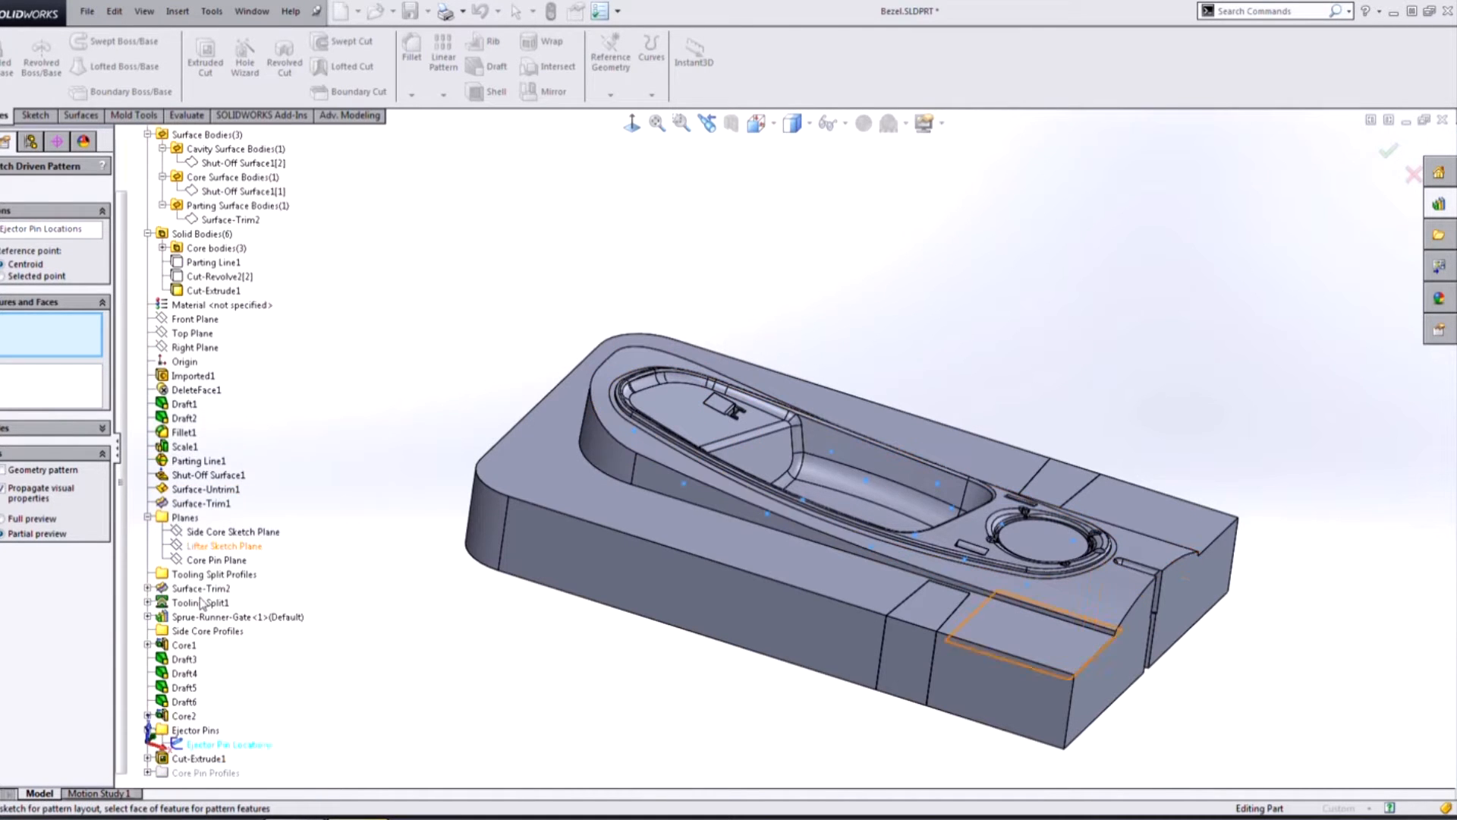
left_click(199, 758)
mouse_move(978, 386)
middle_mouse_down()
mouse_move(1035, 357)
mouse_move(1168, 416)
mouse_move(822, 608)
mouse_move(922, 674)
mouse_move(937, 803)
mouse_move(937, 569)
mouse_move(996, 500)
middle_mouse_up()
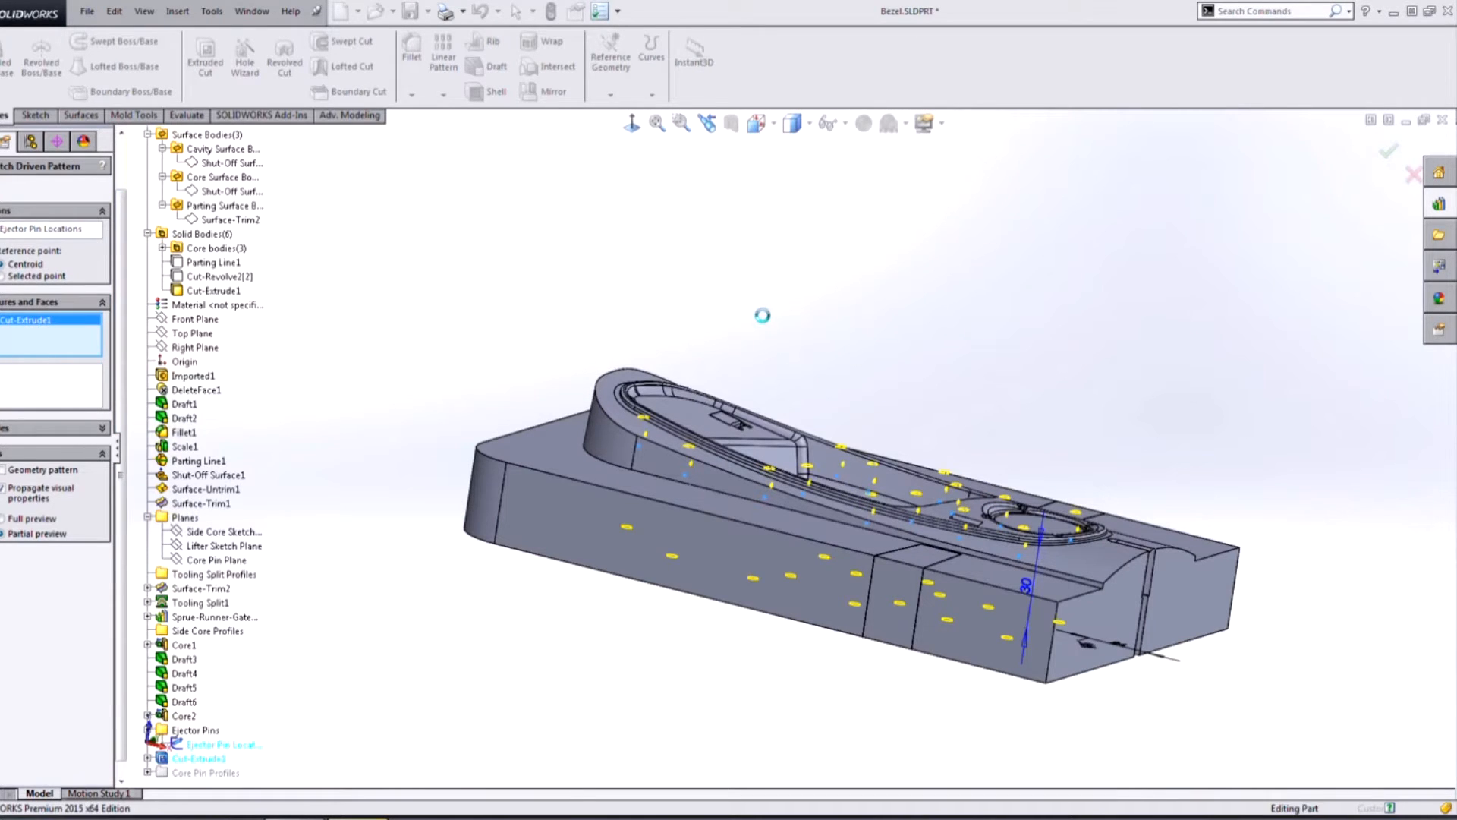
middle_click_drag(887, 306, 695, 513)
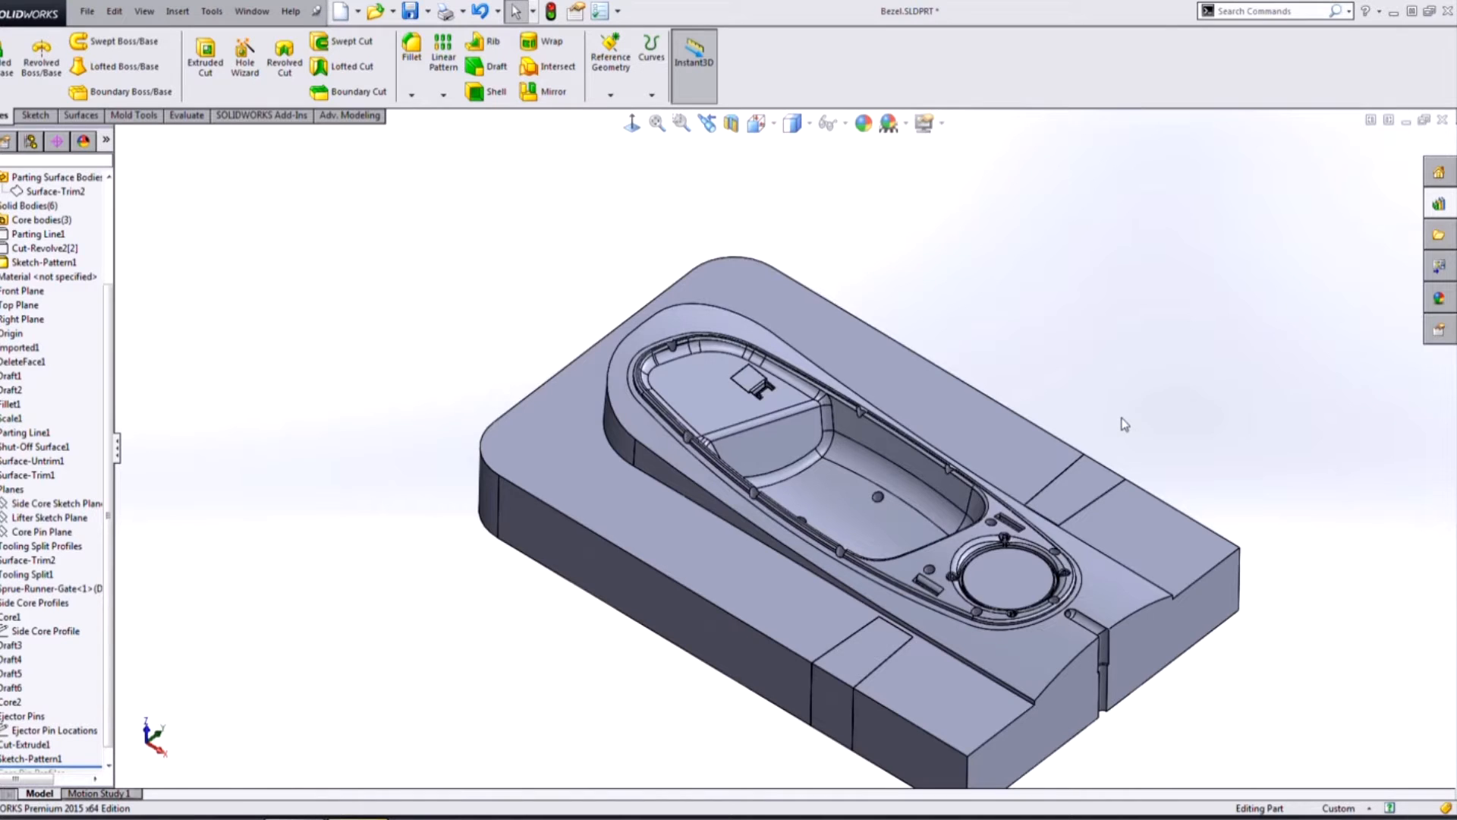
Roll the feature history forward past the Core Pin Profiles folder and review its Core Pin Profile and Core Pin Heel Profile sketches
scroll(1124, 423, "up", 1)
middle_click_drag(1089, 631, 1076, 535)
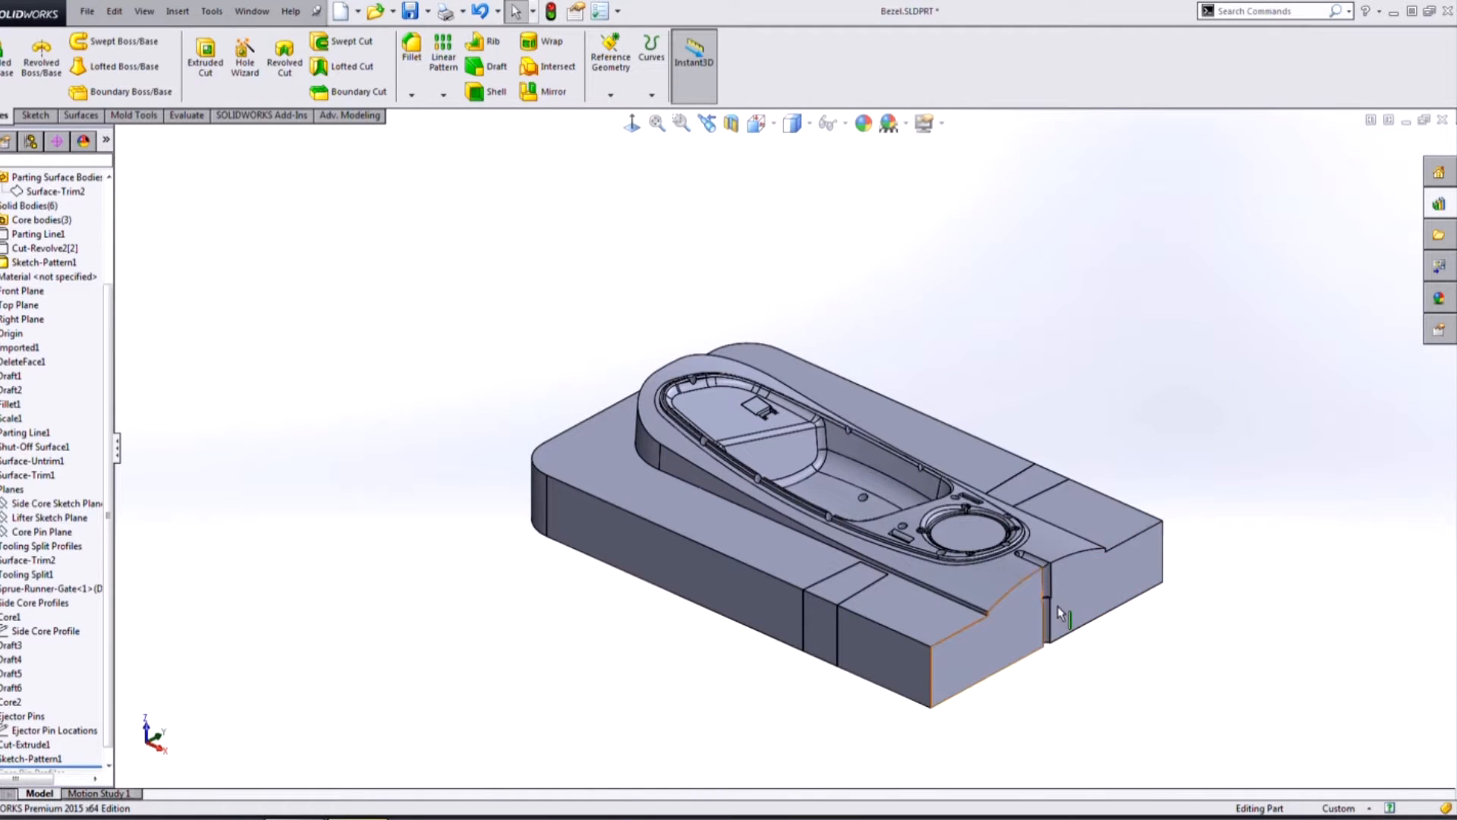
middle_click_drag(1138, 629, 1134, 612)
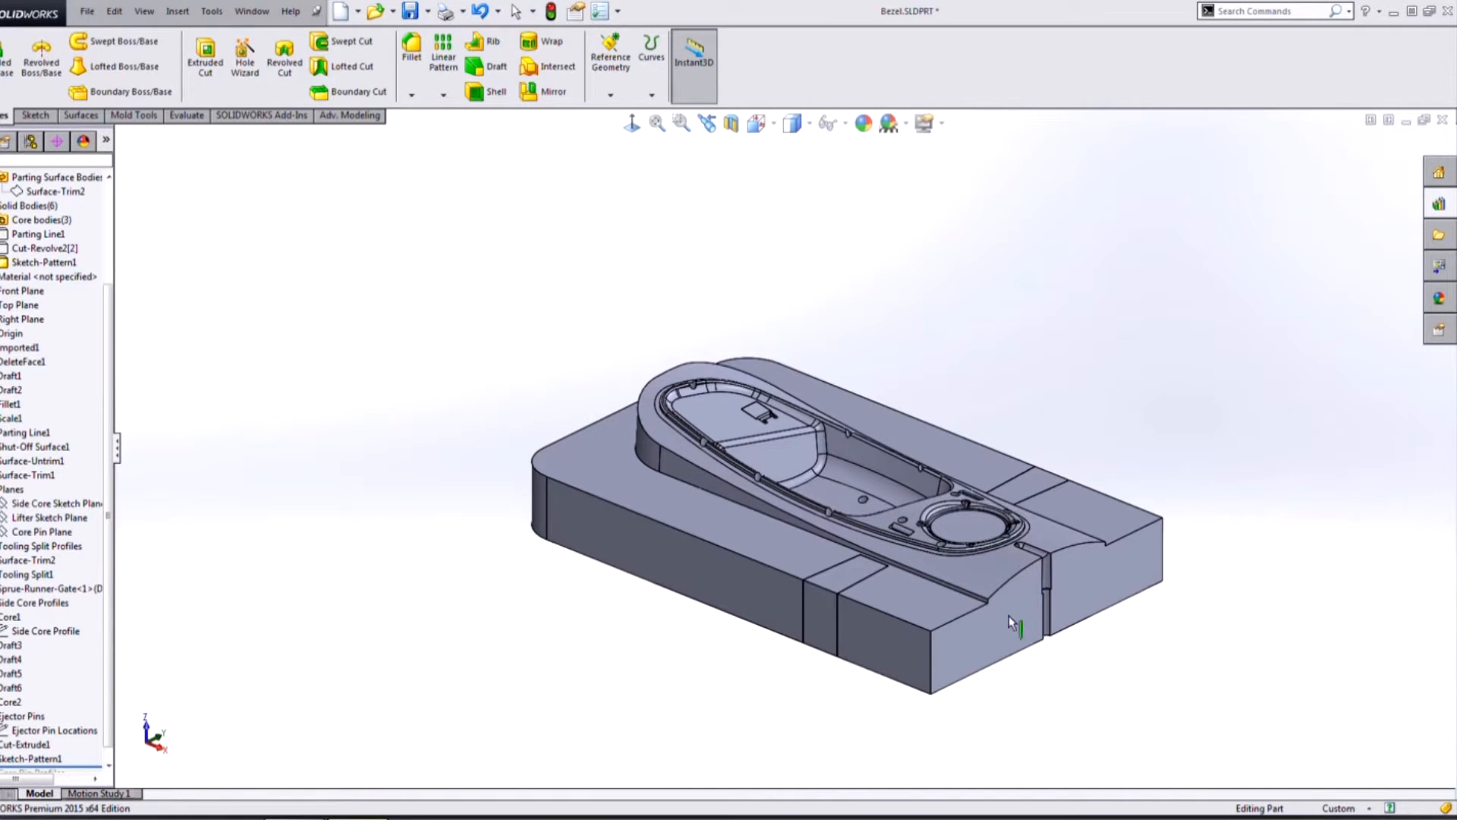
left_click_drag(110, 671, 109, 685)
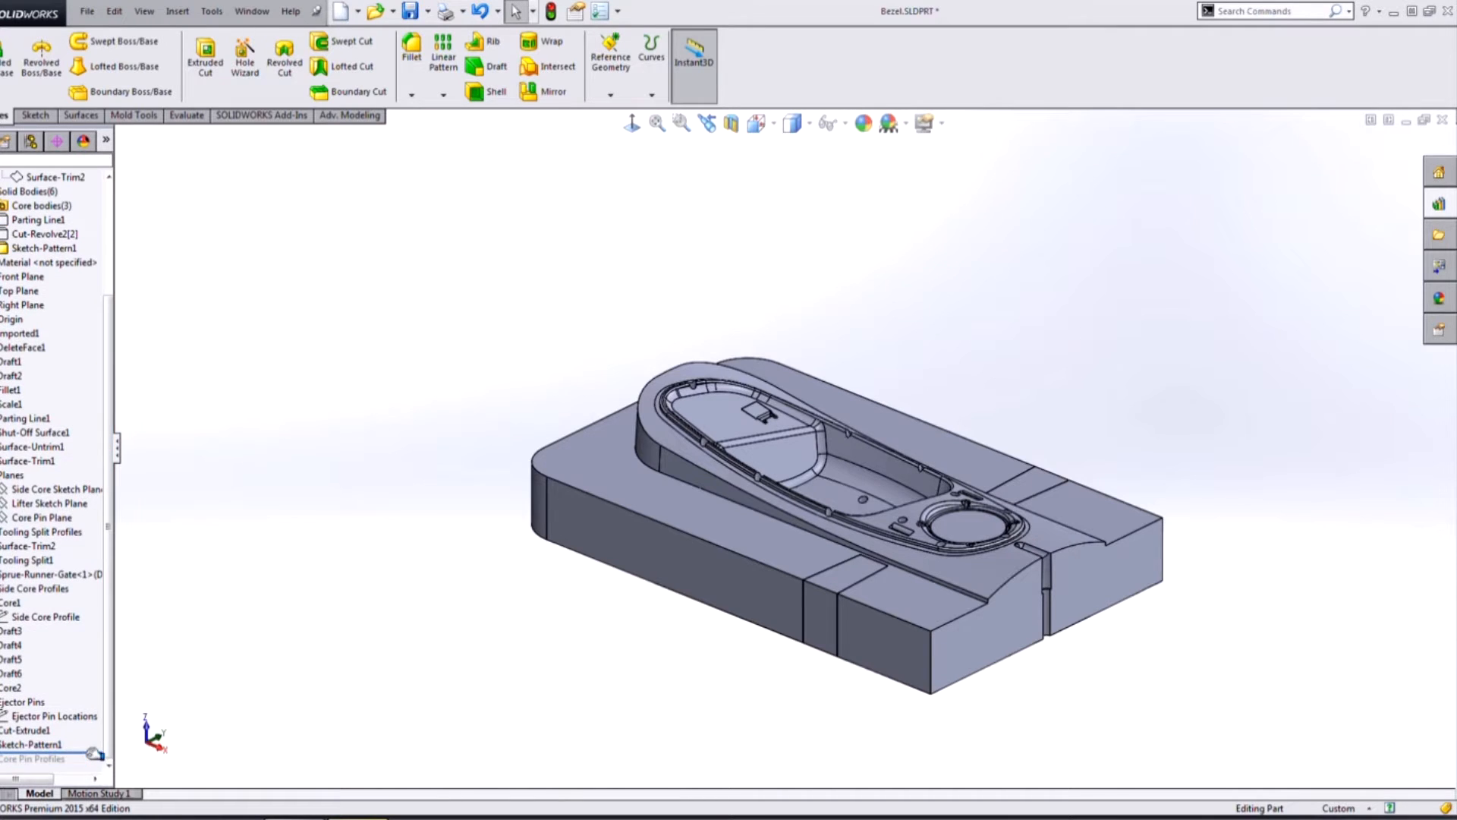
left_click_drag(94, 752, 89, 766)
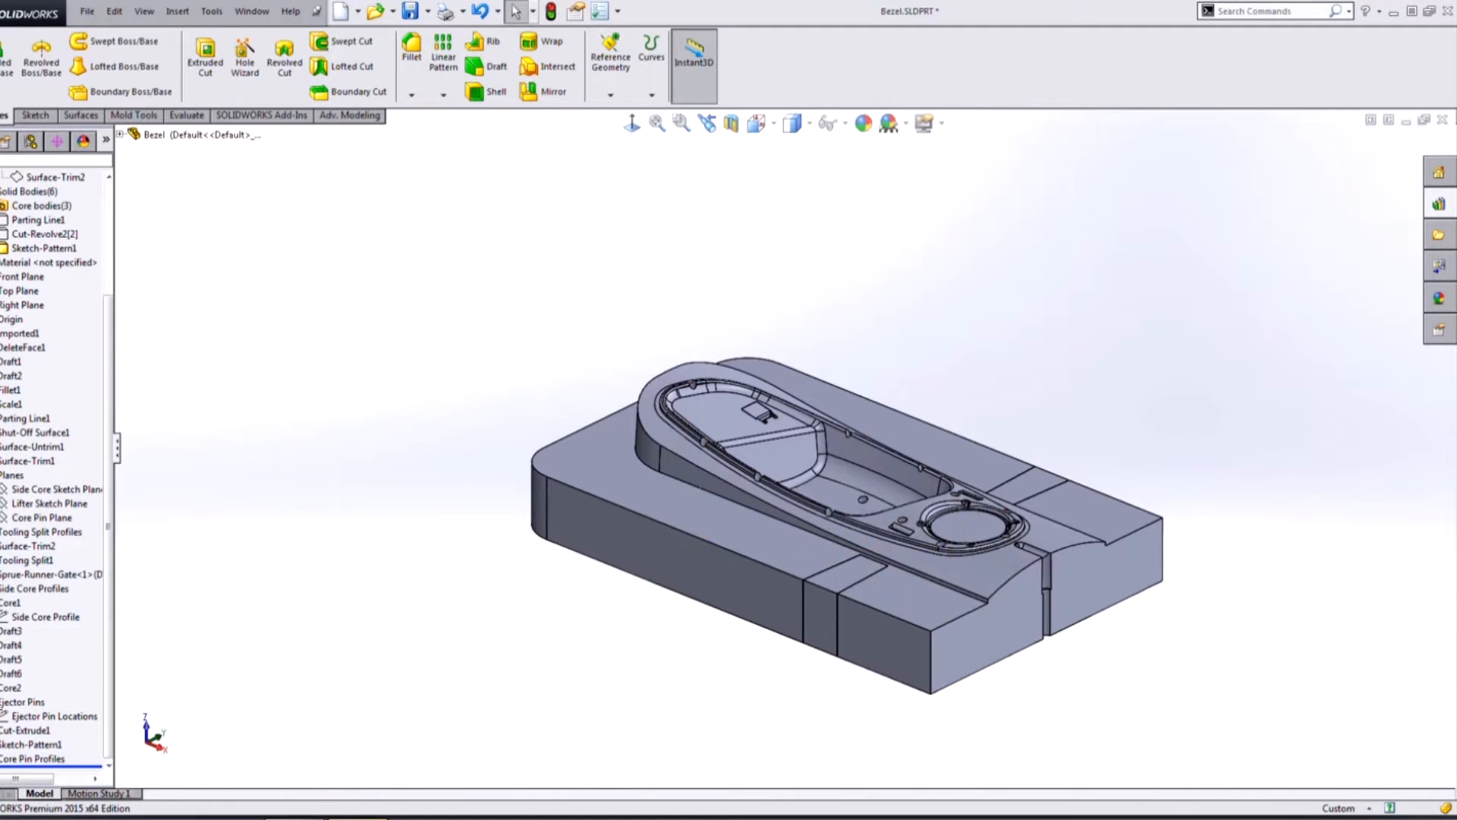
scroll(38, 755, "down", 1)
left_click(50, 746)
left_click(45, 759, "ctrl")
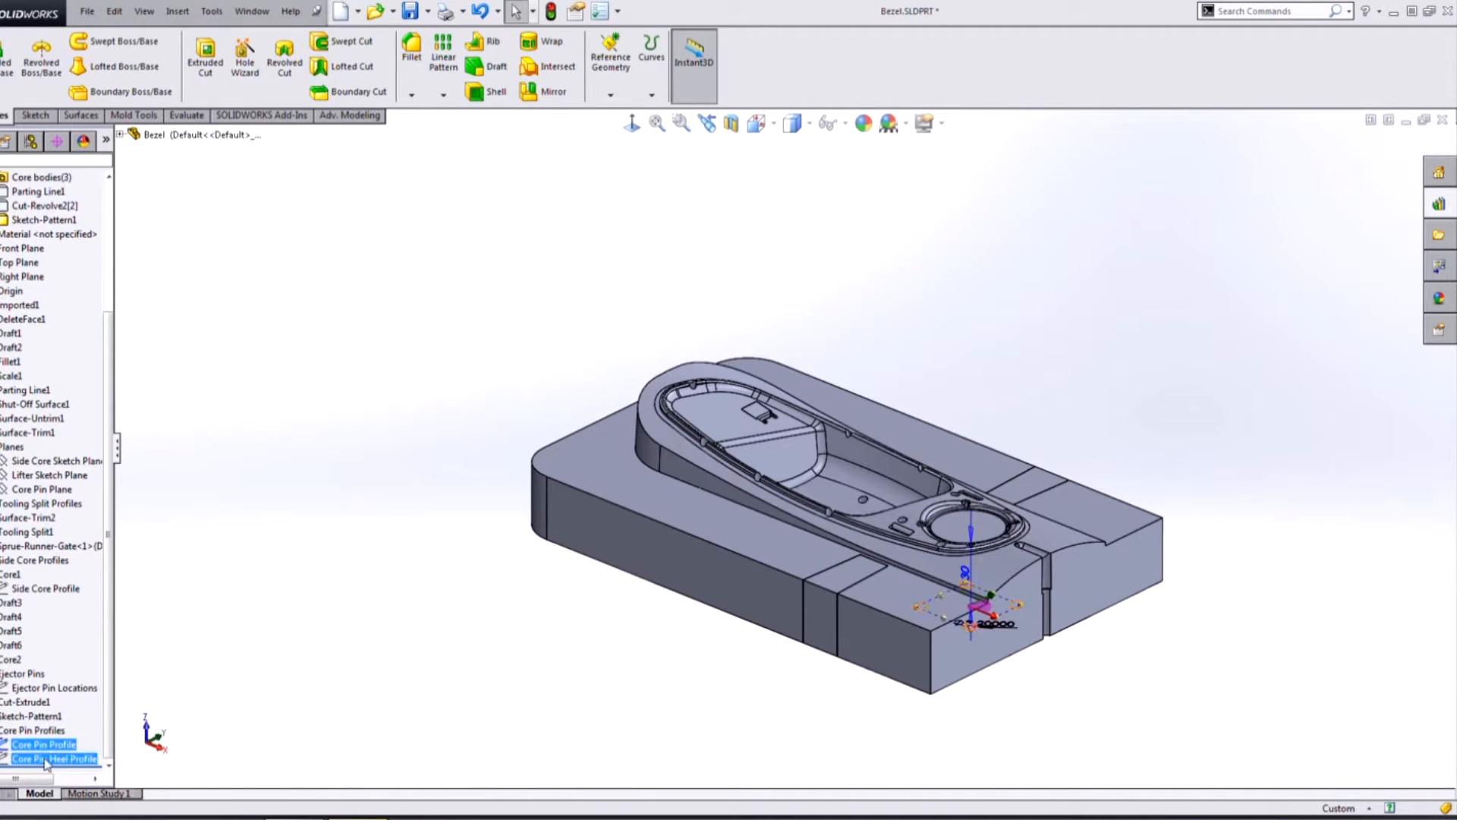
left_click(56, 760, "ctrl")
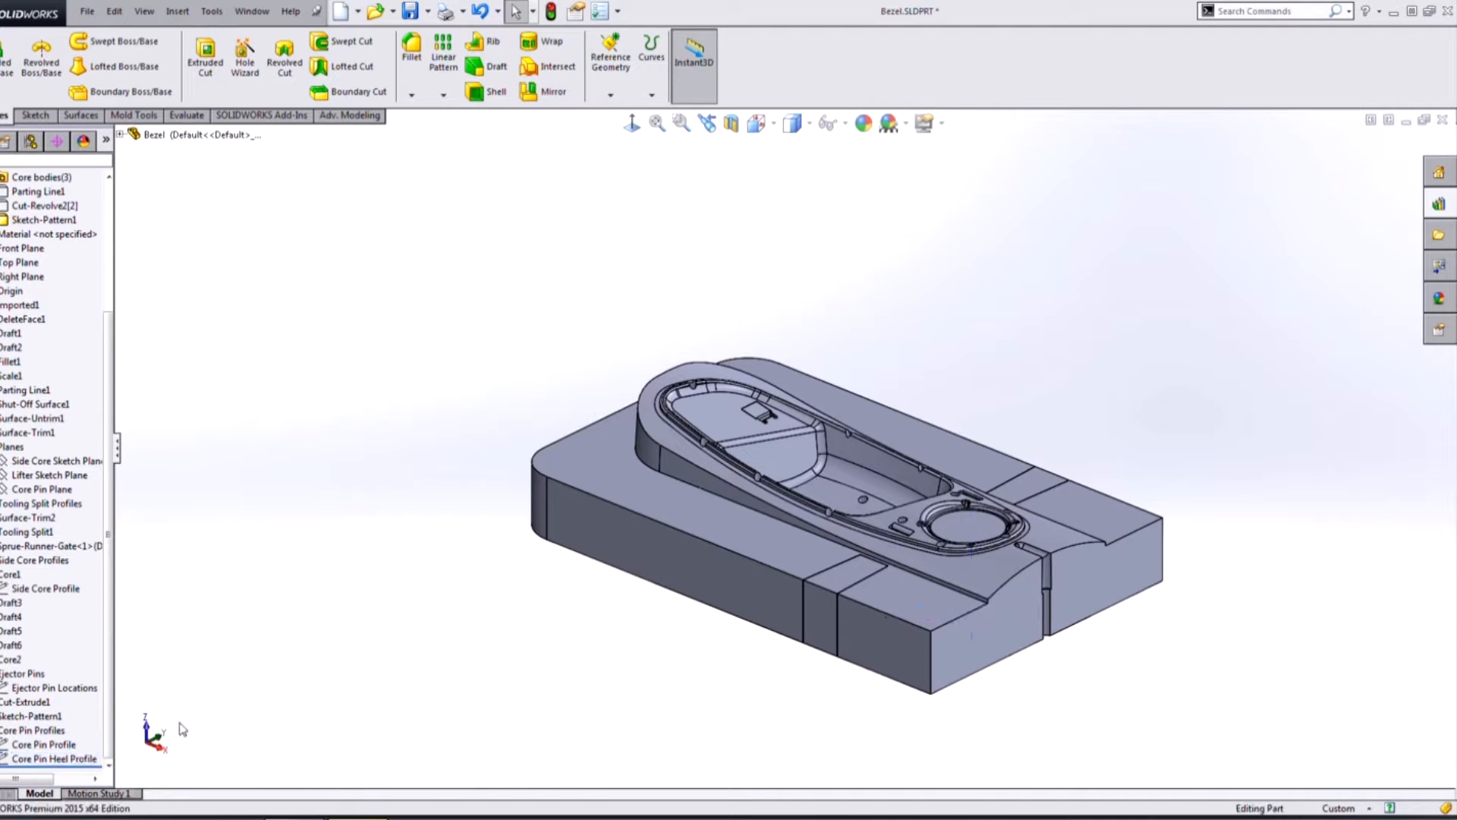
Start a Core feature from the Core Pin Profile sketch and choose the main core block as the body to extract from
left_click(56, 751)
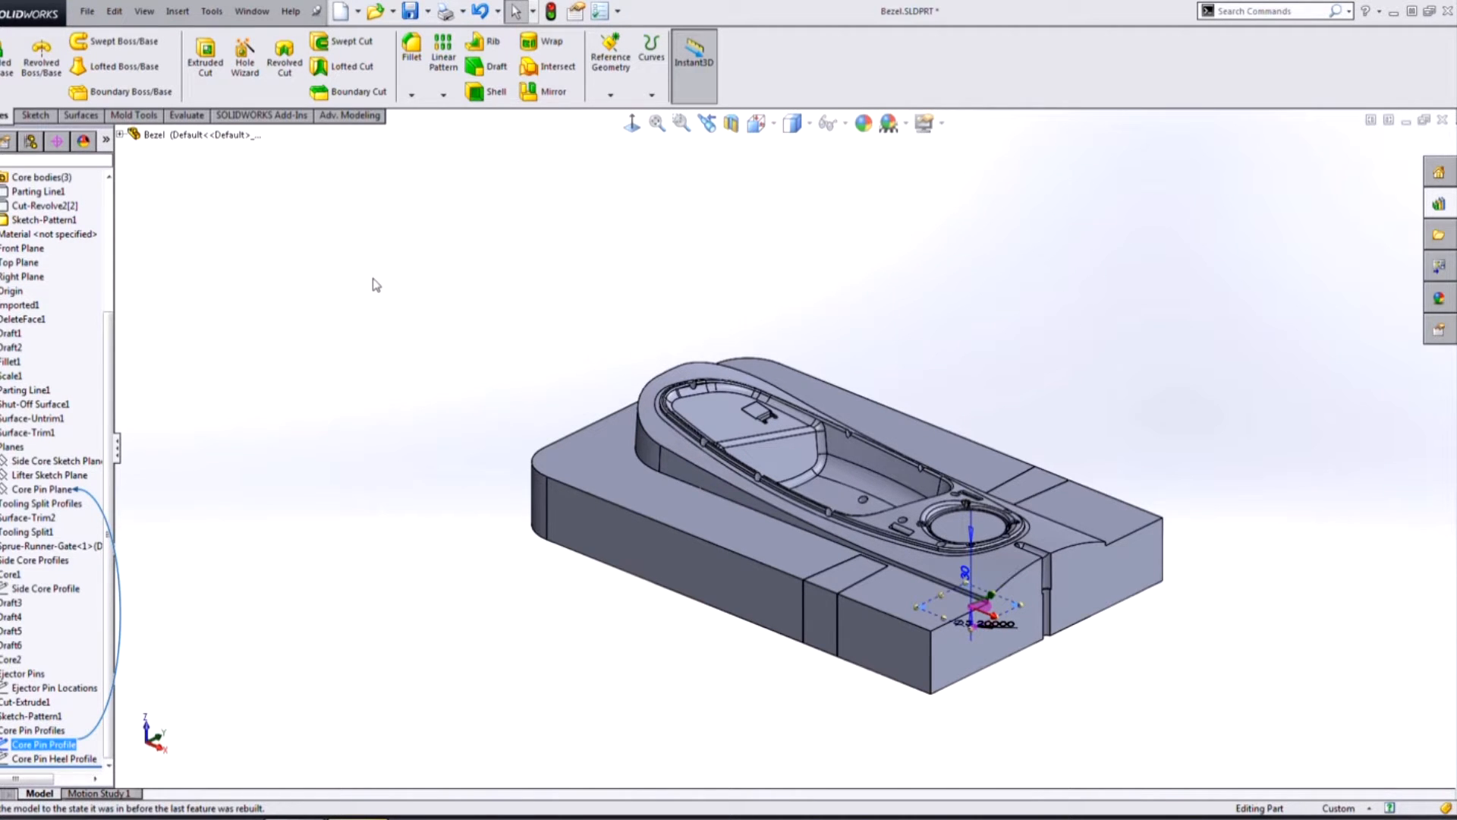
scroll(312, 66, "down", 1)
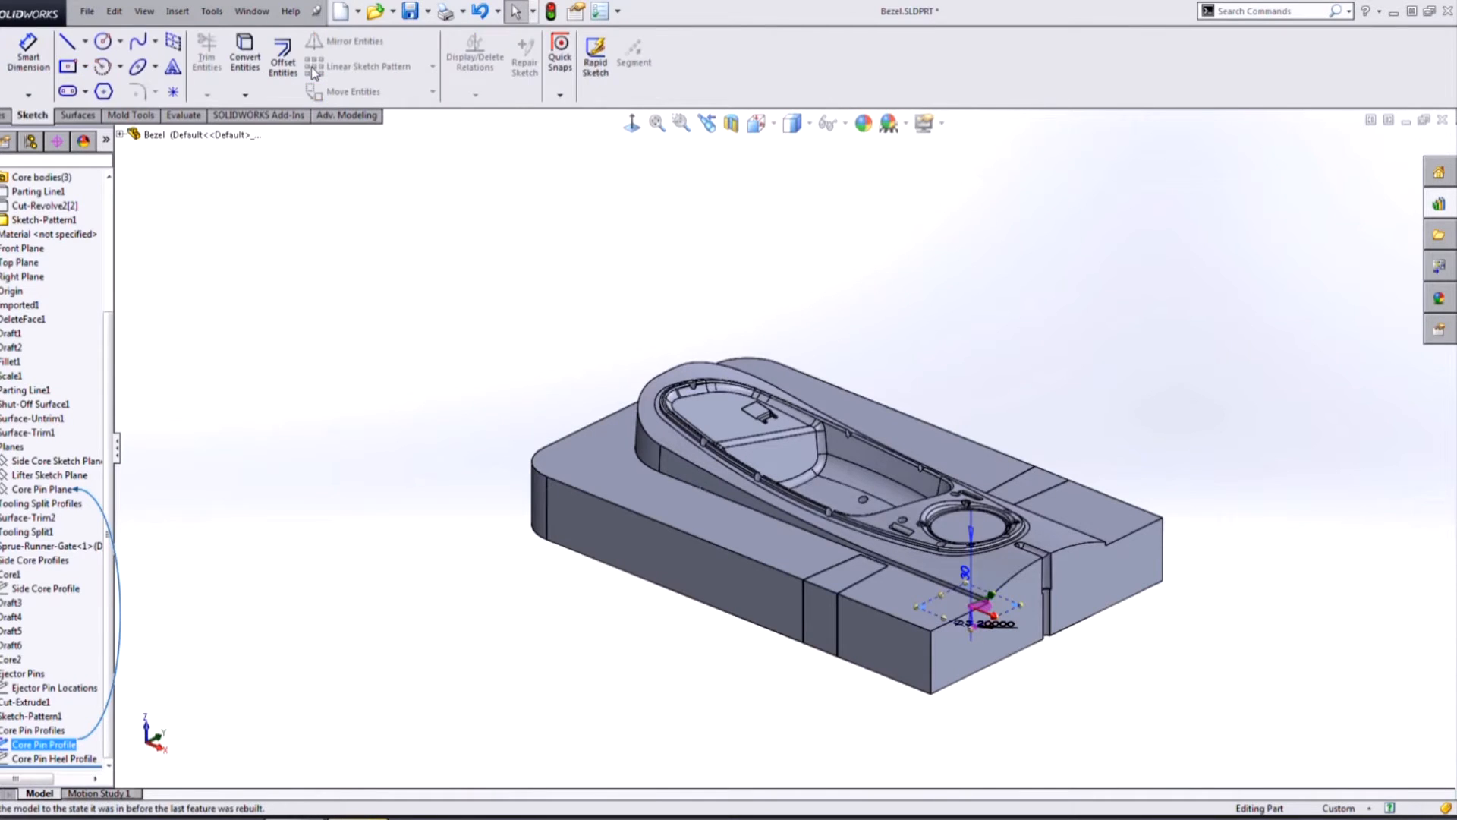
scroll(311, 67, "down", 2)
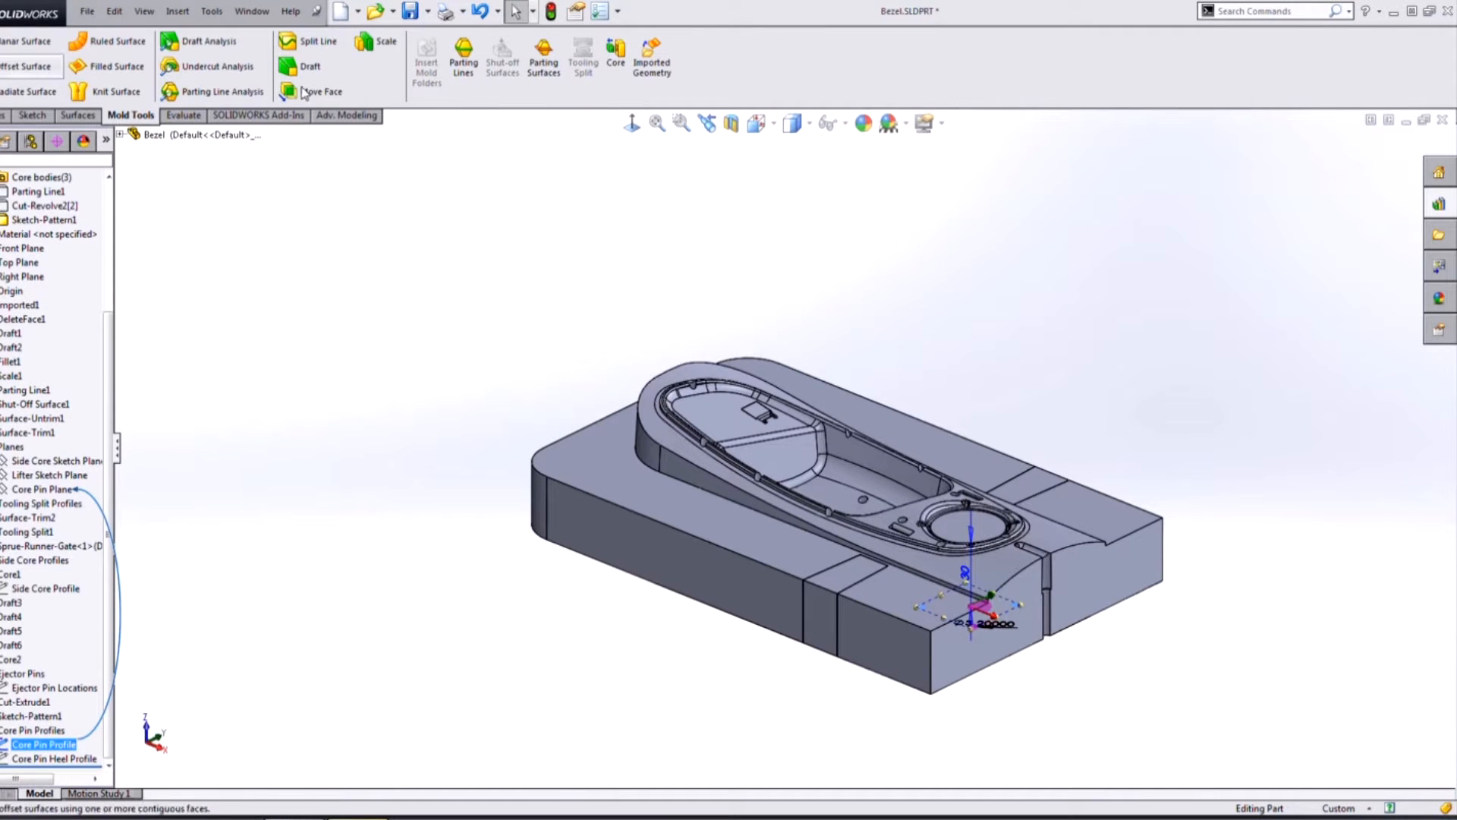
left_click(619, 75)
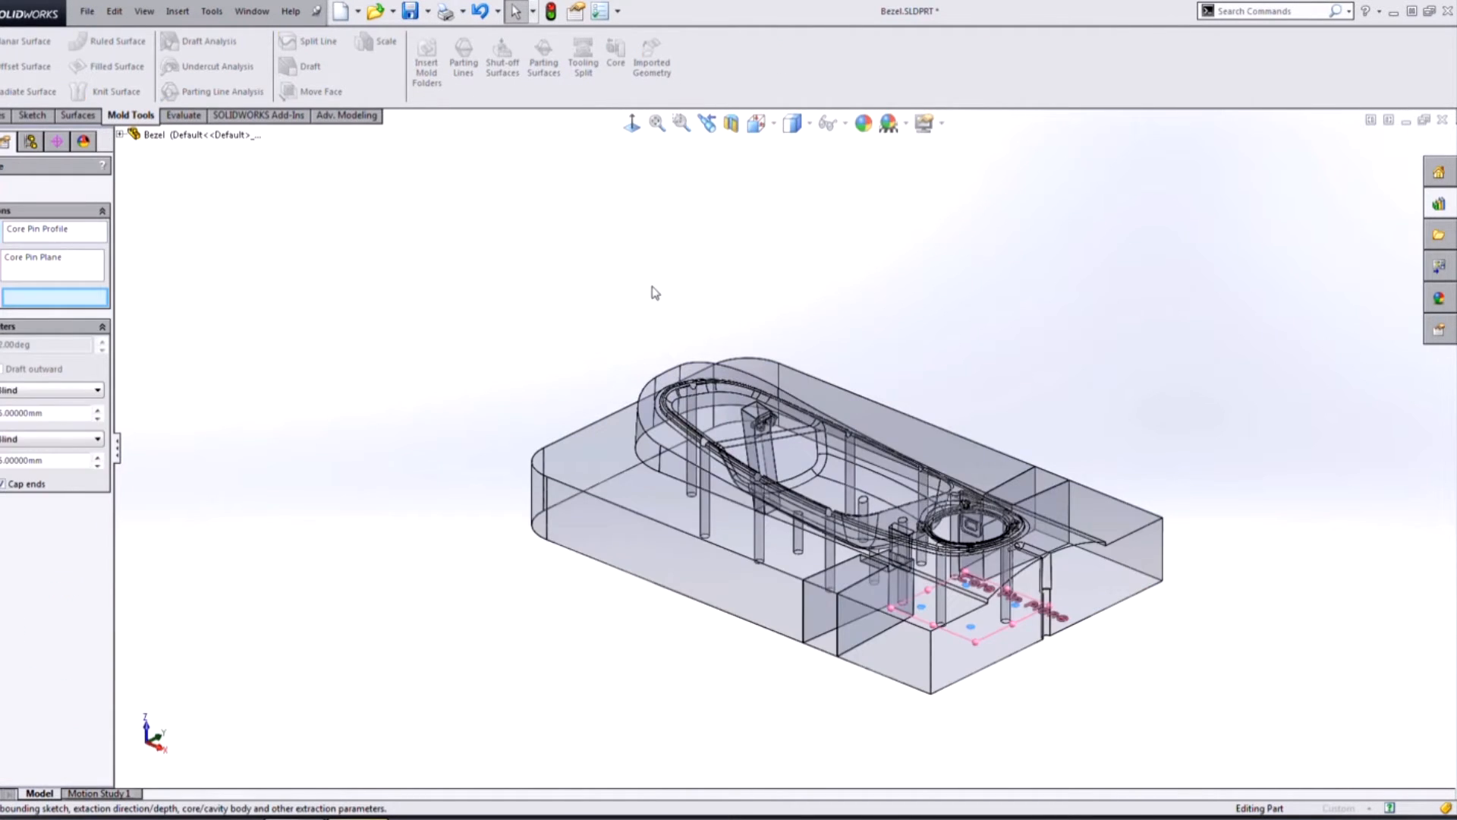
scroll(1020, 632, "down", 2)
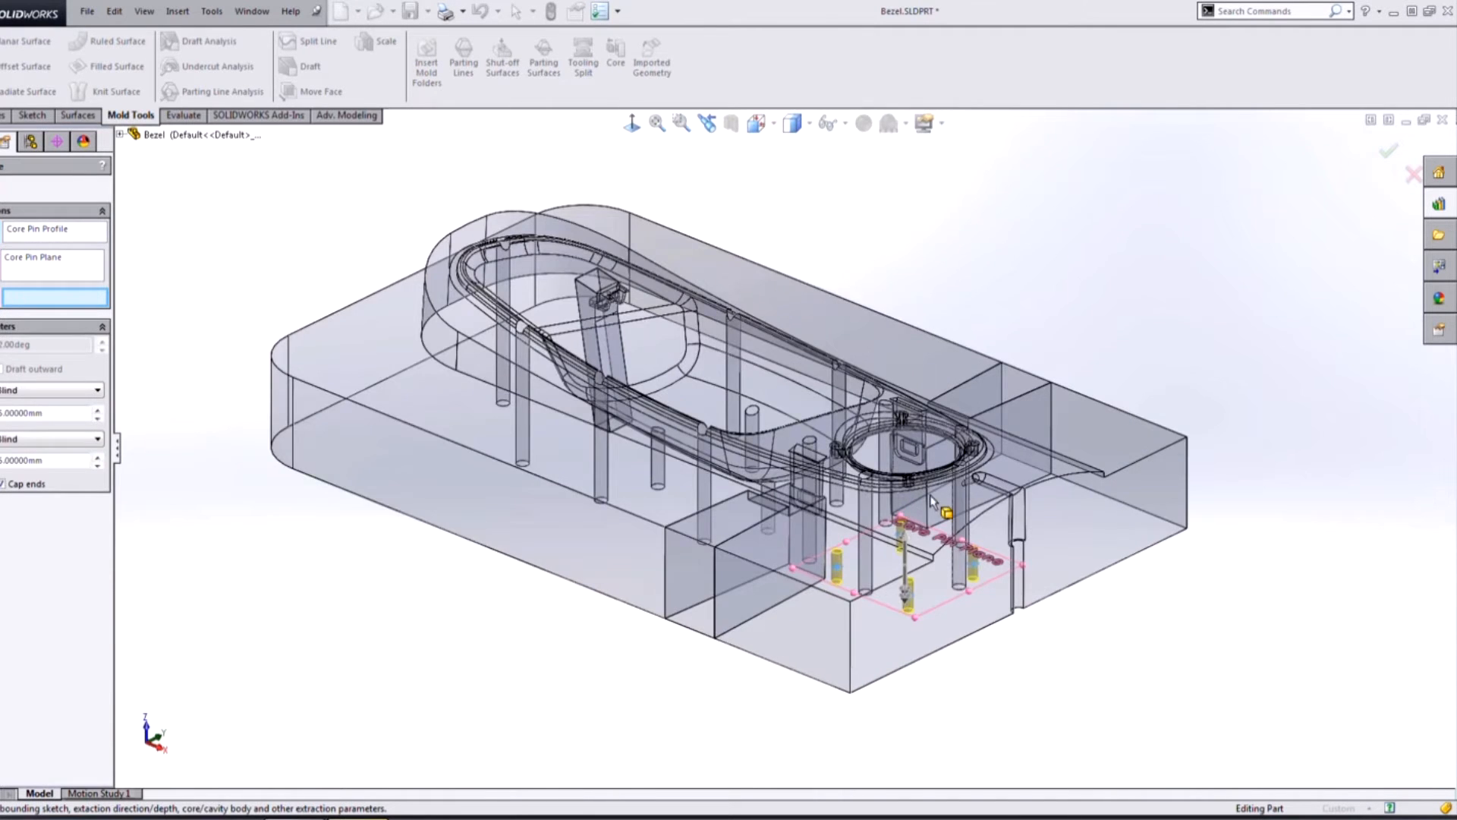
scroll(1019, 636, "down", 2)
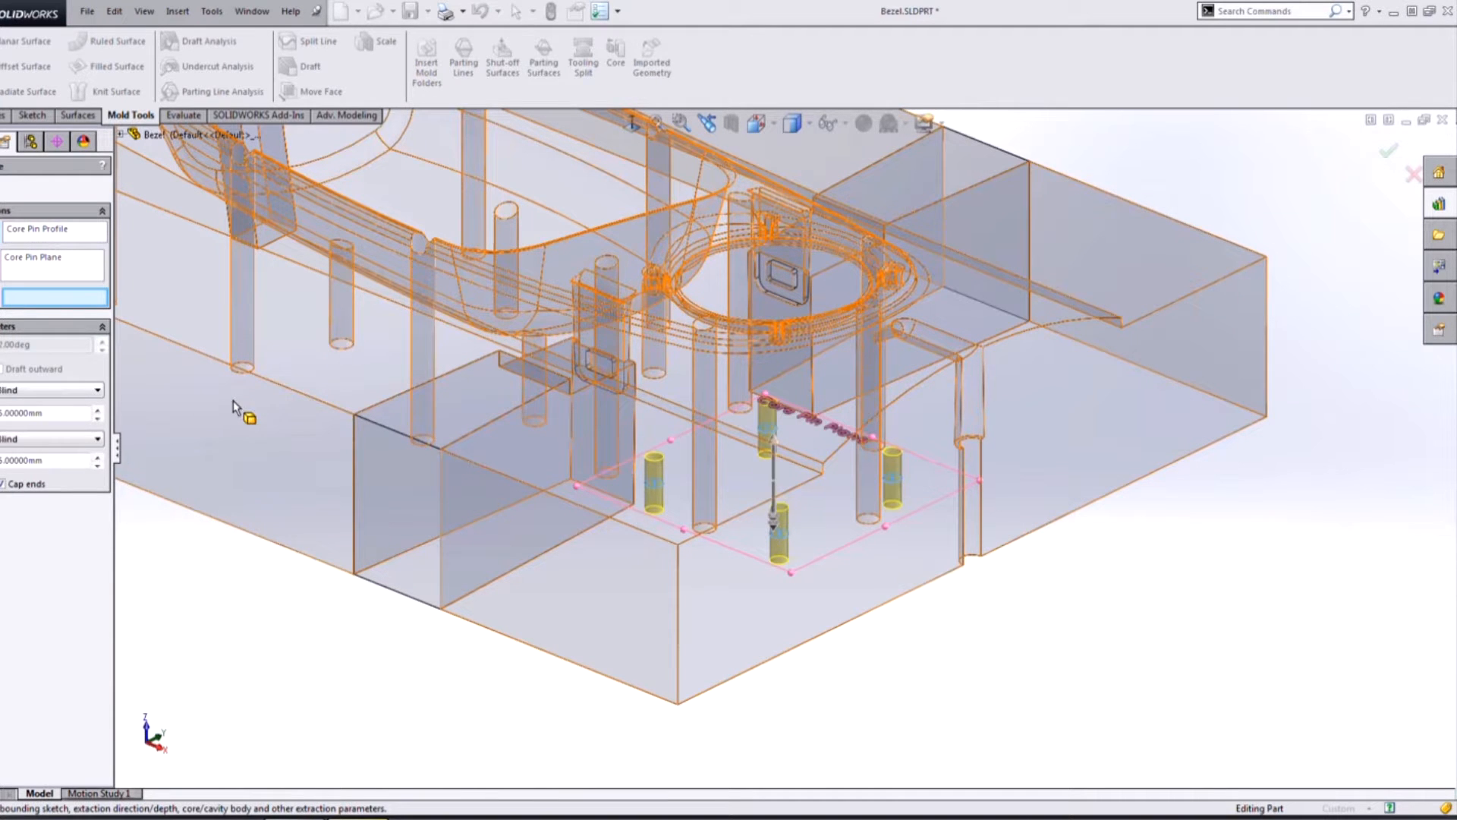
left_click(249, 438)
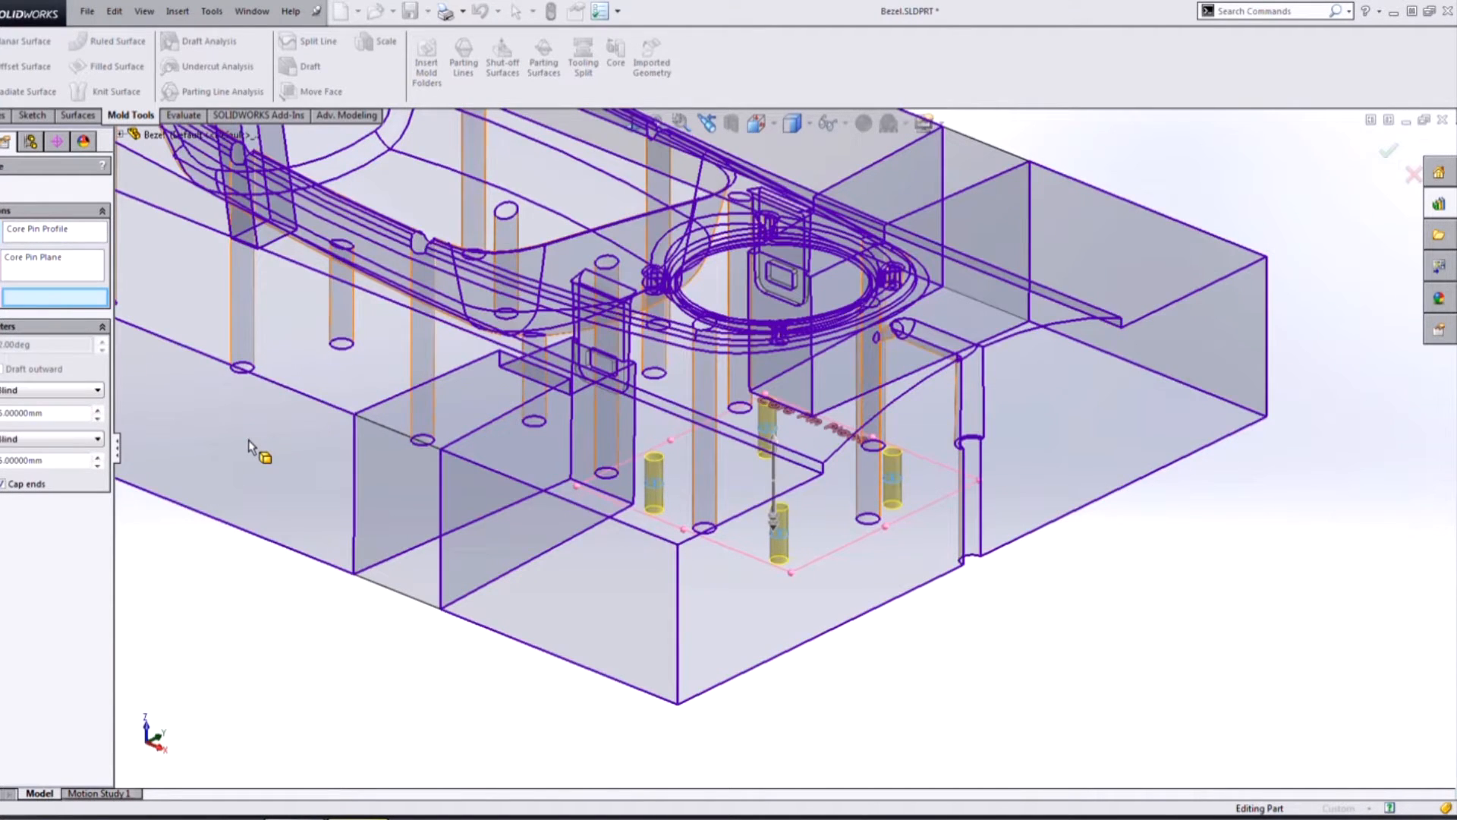
Extract the core pins with Through All in the first direction, its depth value at 10 mm, and Blind 0 mm in the second
left_click(49, 390)
left_click(47, 415)
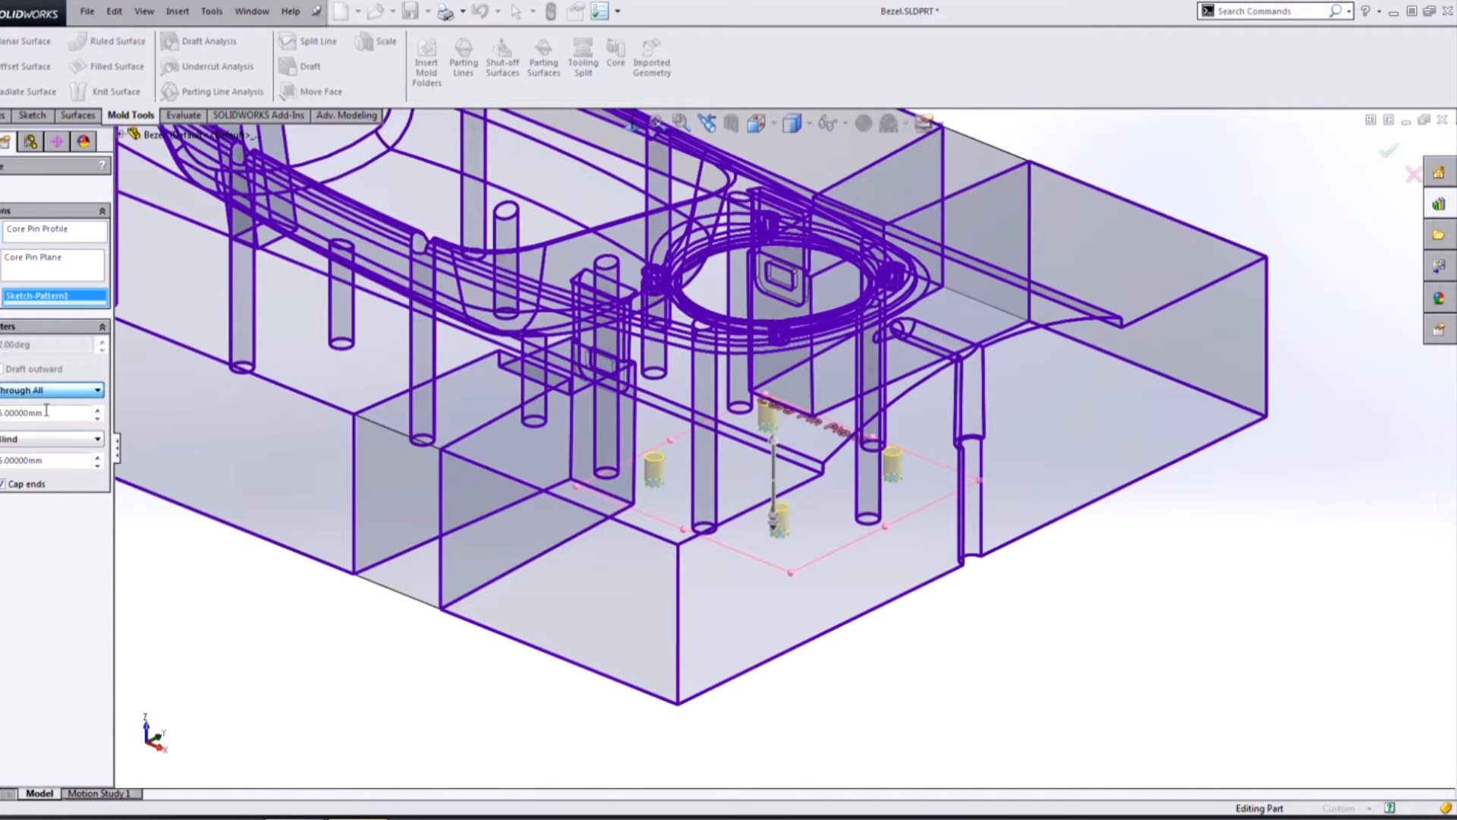
left_click_drag(50, 461, 15, 472)
type("0")
key("Tab")
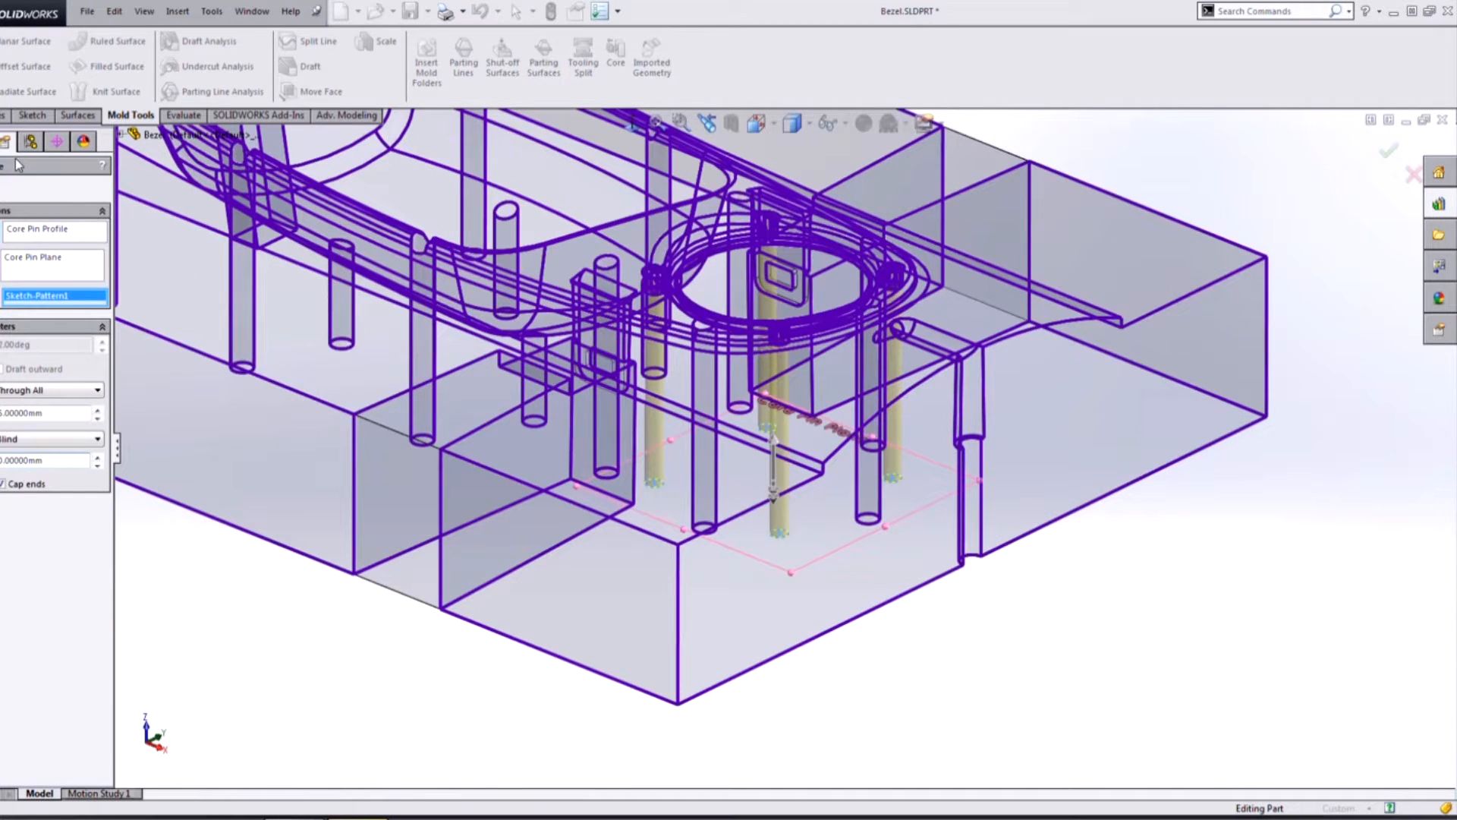
left_click_drag(50, 413, 3, 413)
key("BackSpace")
type("10")
key("Tab")
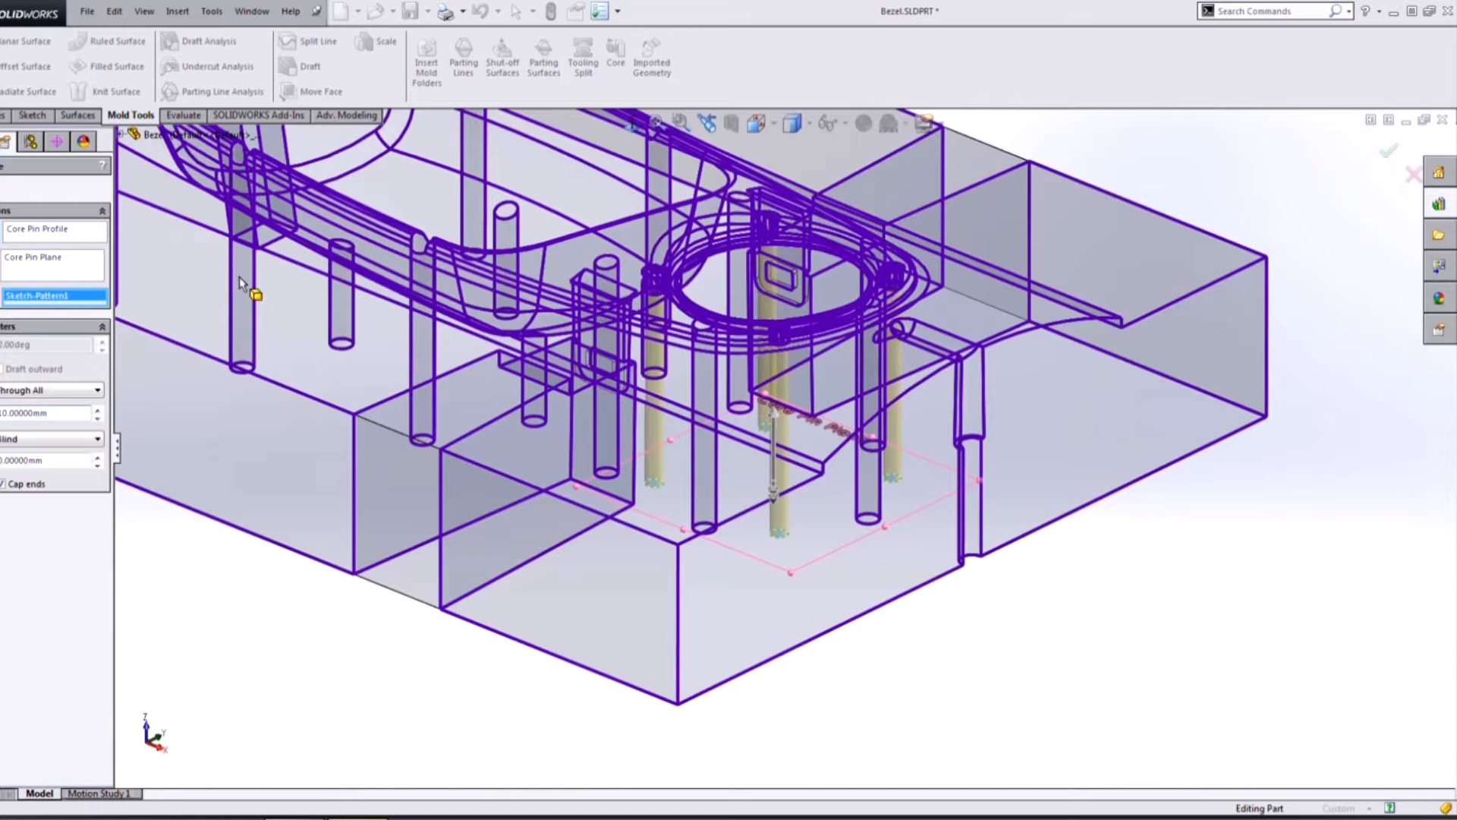
right_click(875, 512)
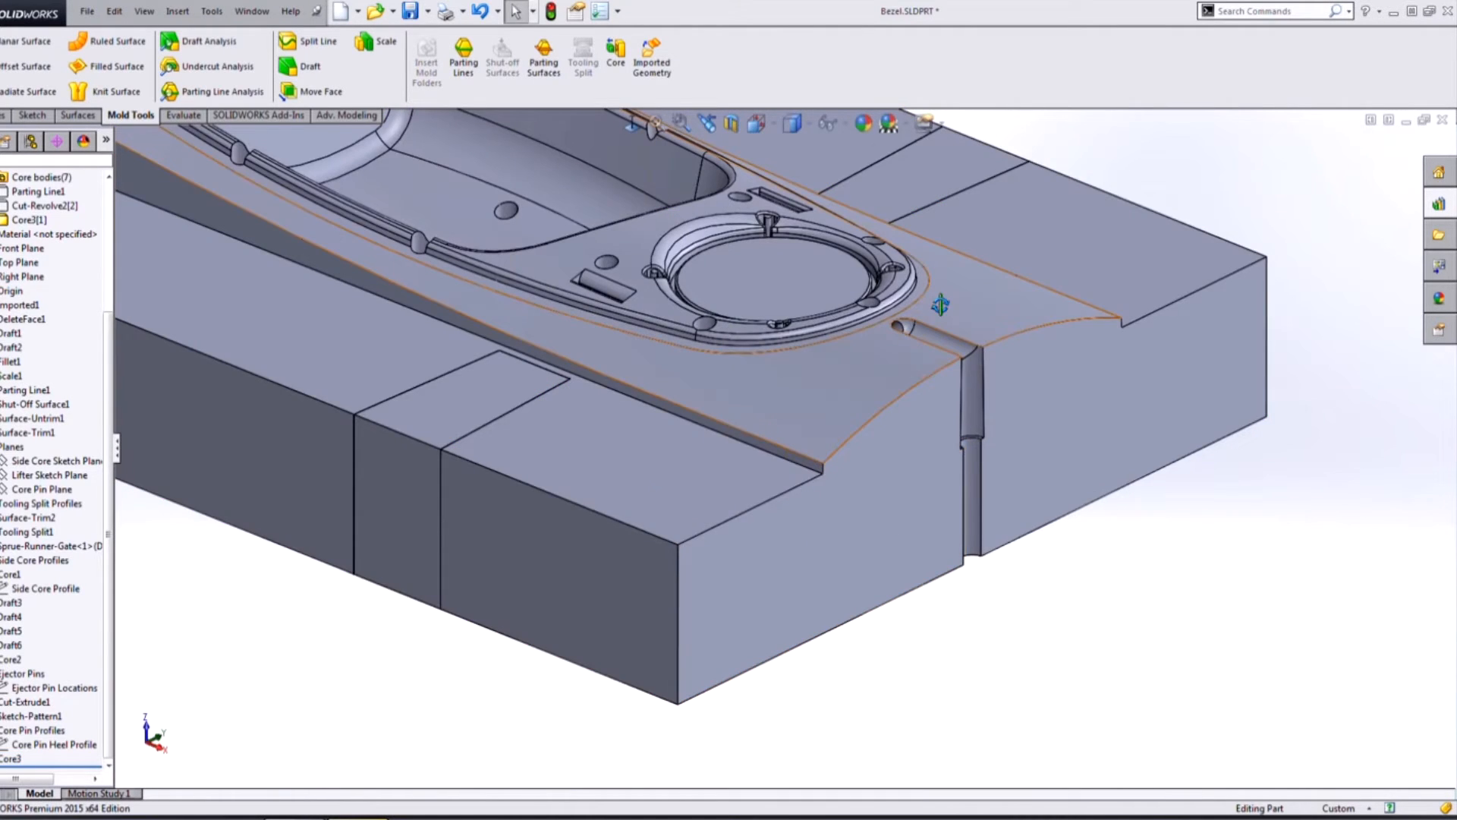
Examine the extracted core pins around the round boss and on the underside of the core block
scroll(922, 319, "down", 5)
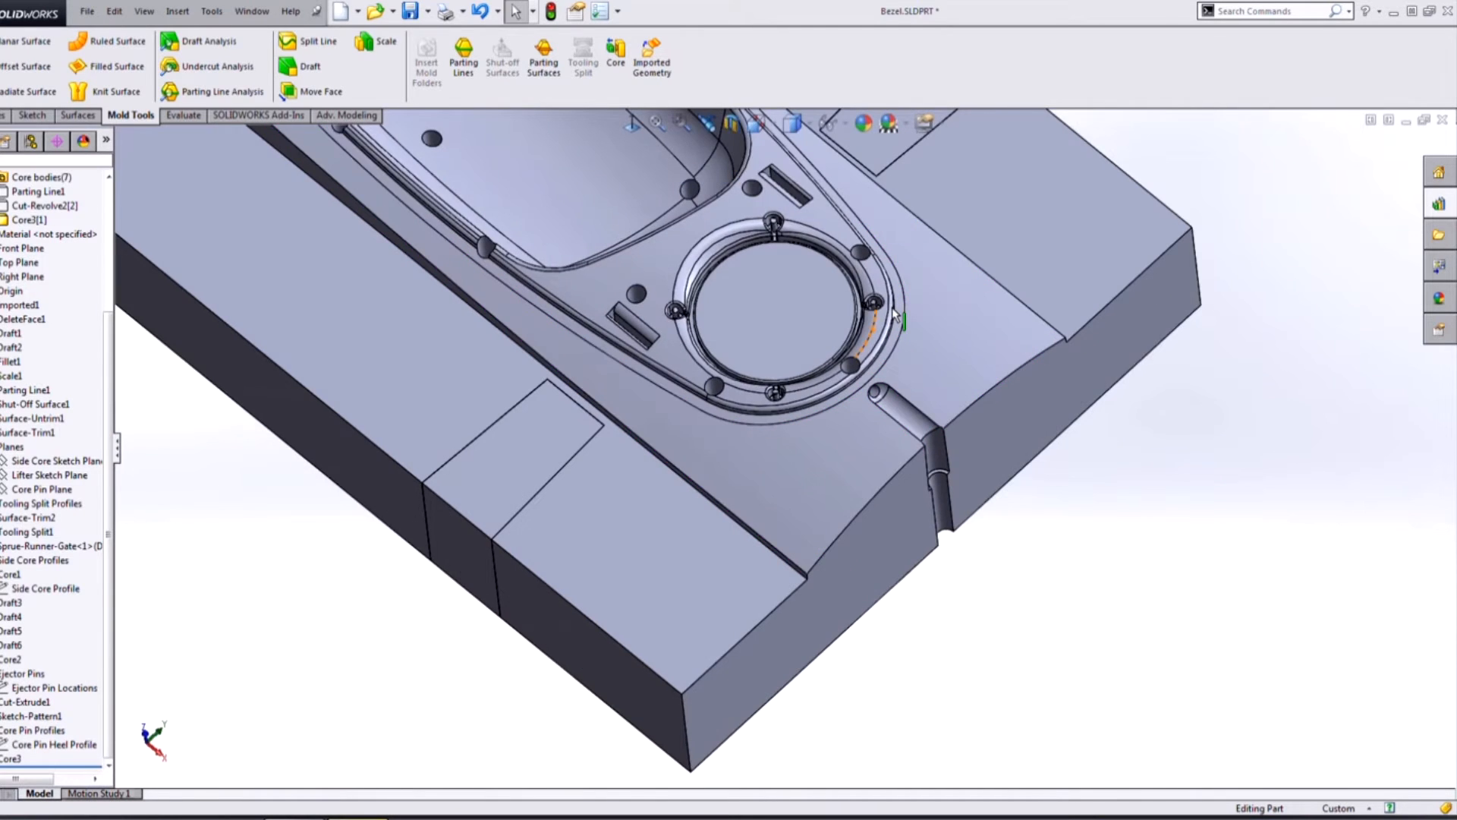
scroll(938, 300, "down", 3)
scroll(939, 300, "up", 5)
middle_click_drag(780, 628, 779, 453)
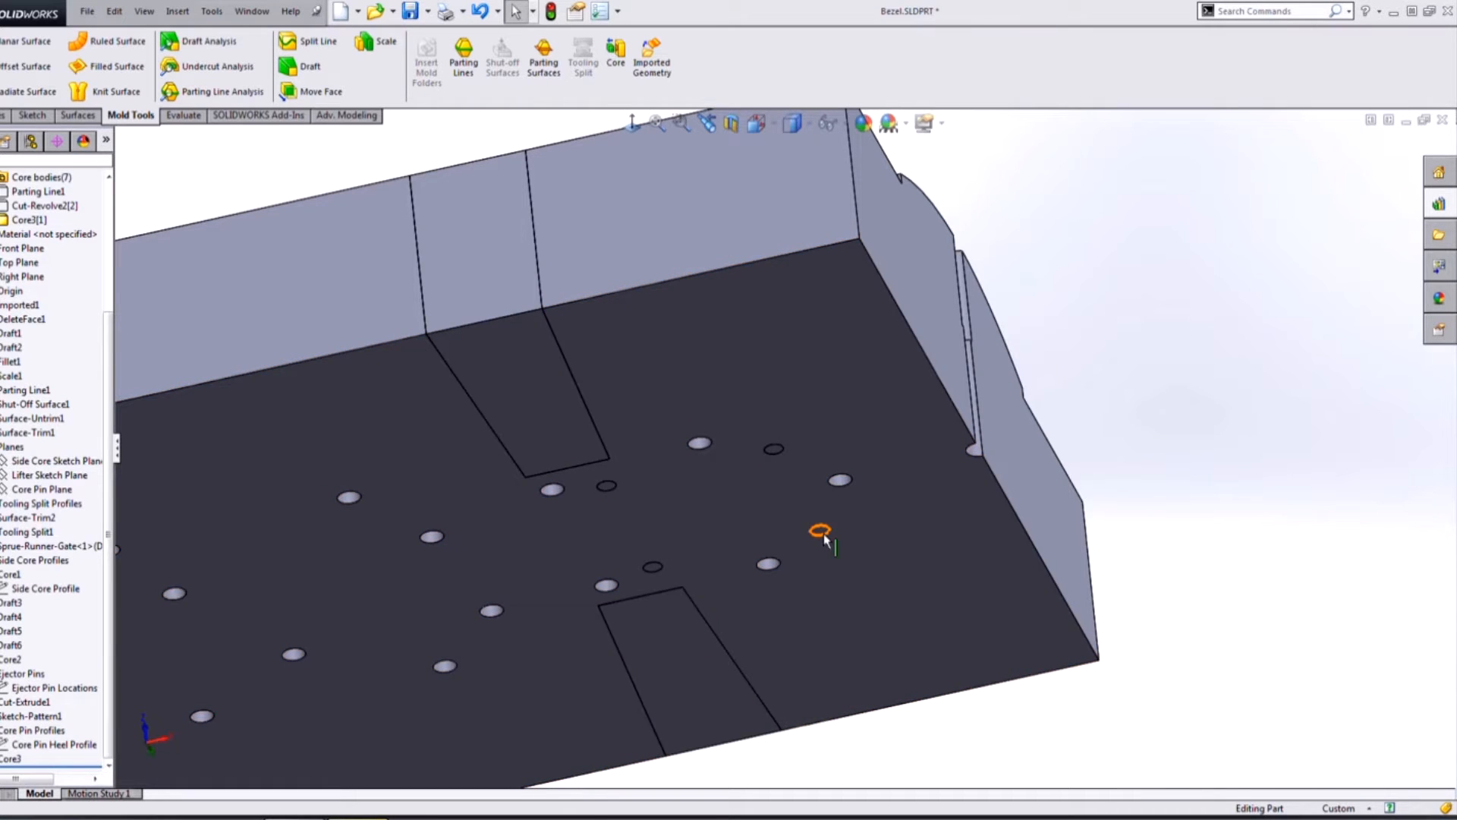
scroll(556, 299, "up", 5)
middle_click_drag(525, 348, 504, 466)
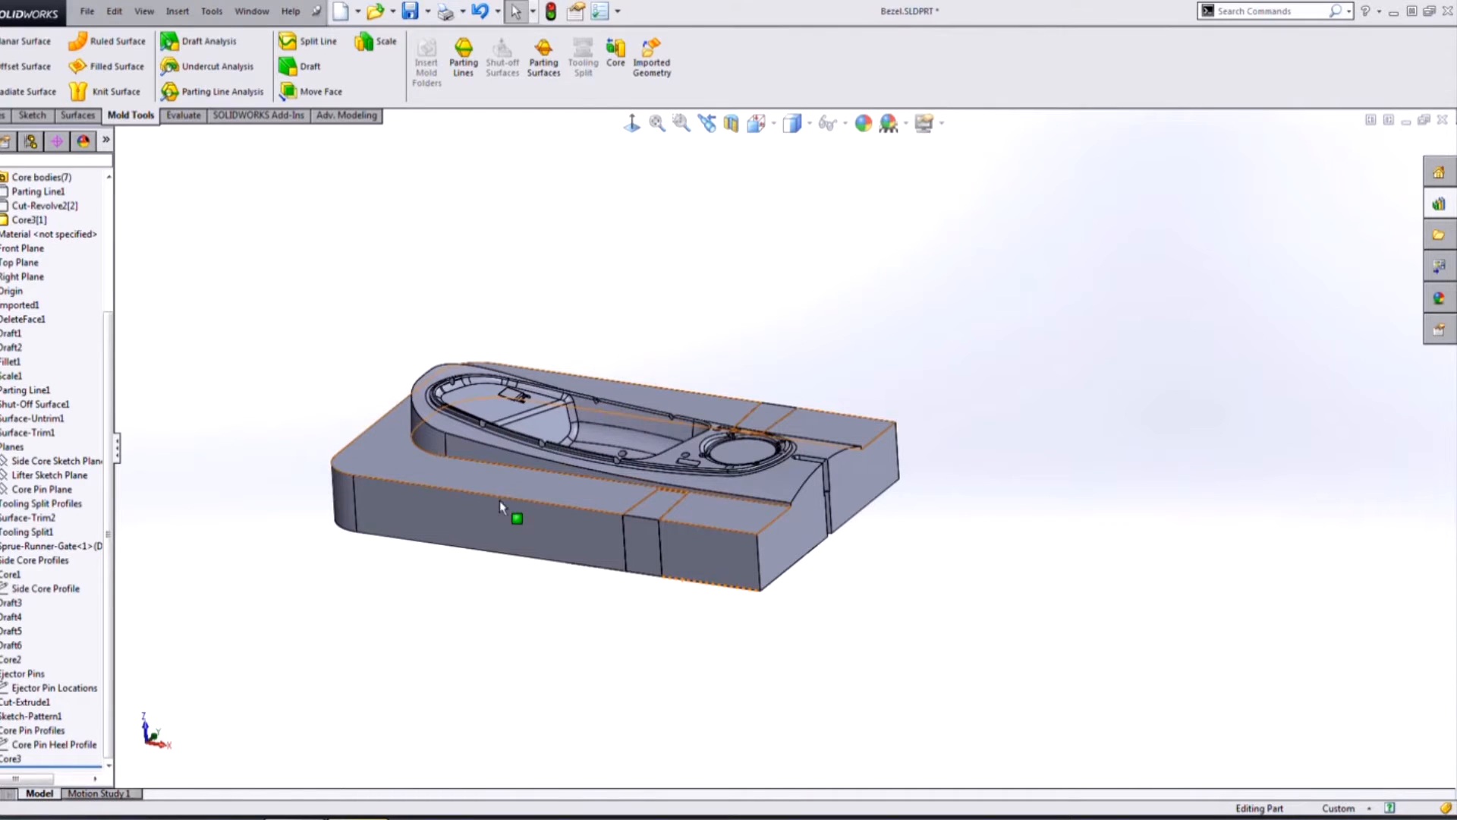
Create a Core feature from the Core Pin Heel Profile sketch, extracting the heels from the main core block with a 3 mm blind depth
left_click(53, 744)
mouse_move(592, 687)
middle_mouse_down()
mouse_move(596, 597)
mouse_move(599, 668)
mouse_move(531, 653)
mouse_move(602, 556)
mouse_move(590, 646)
middle_mouse_up()
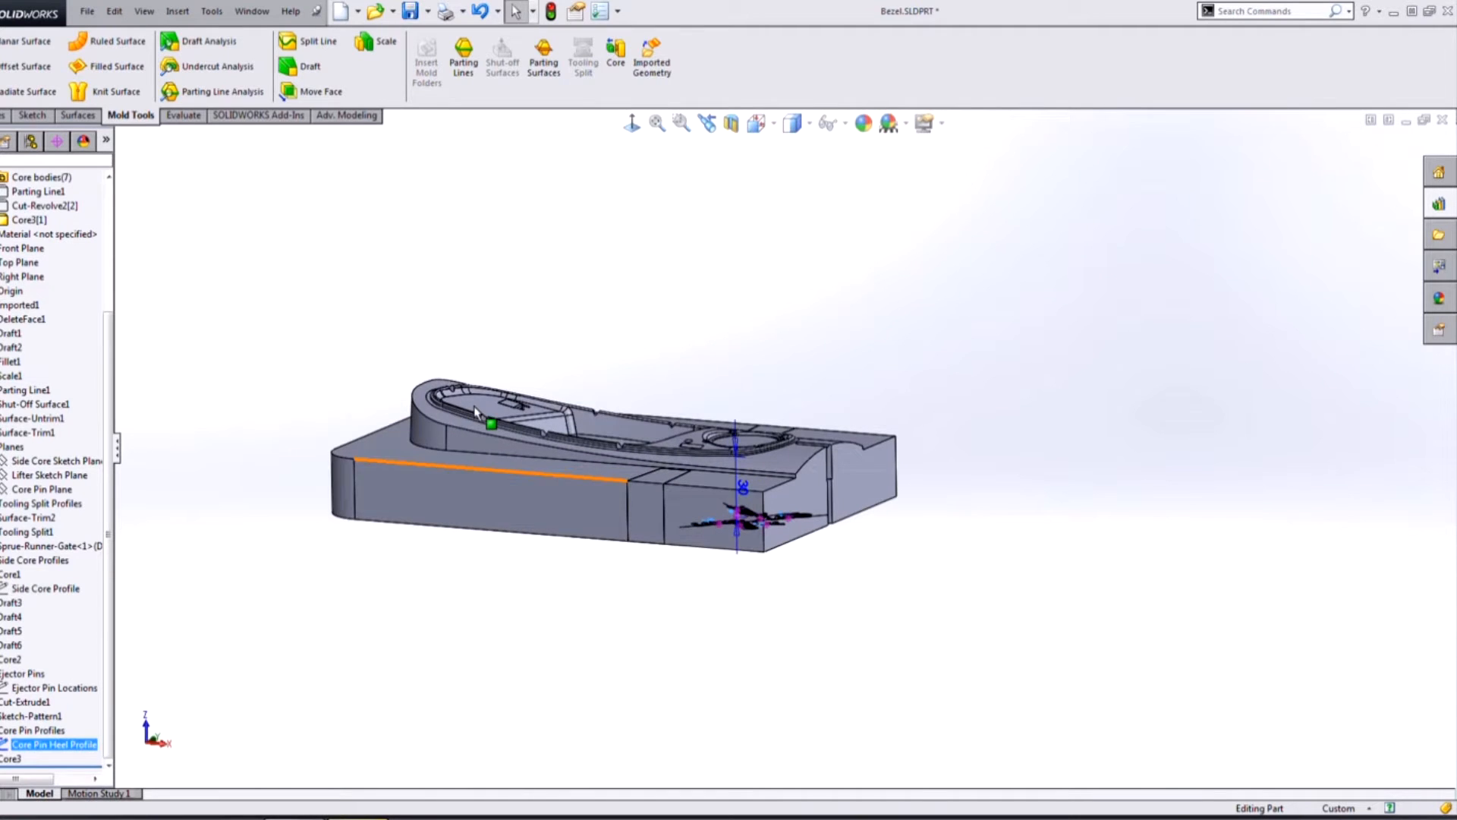
left_click(616, 55)
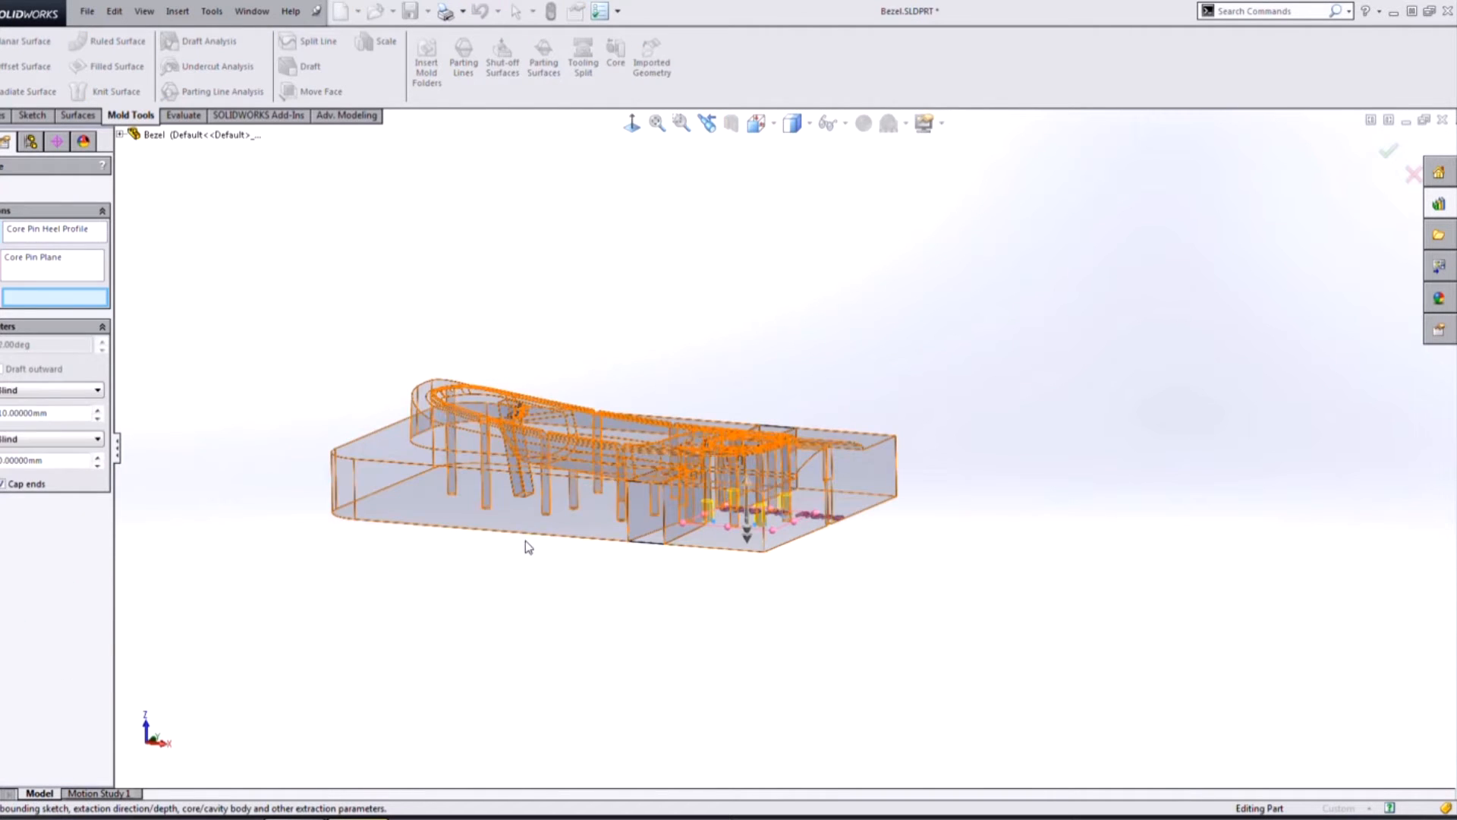
type("3")
key("Return")
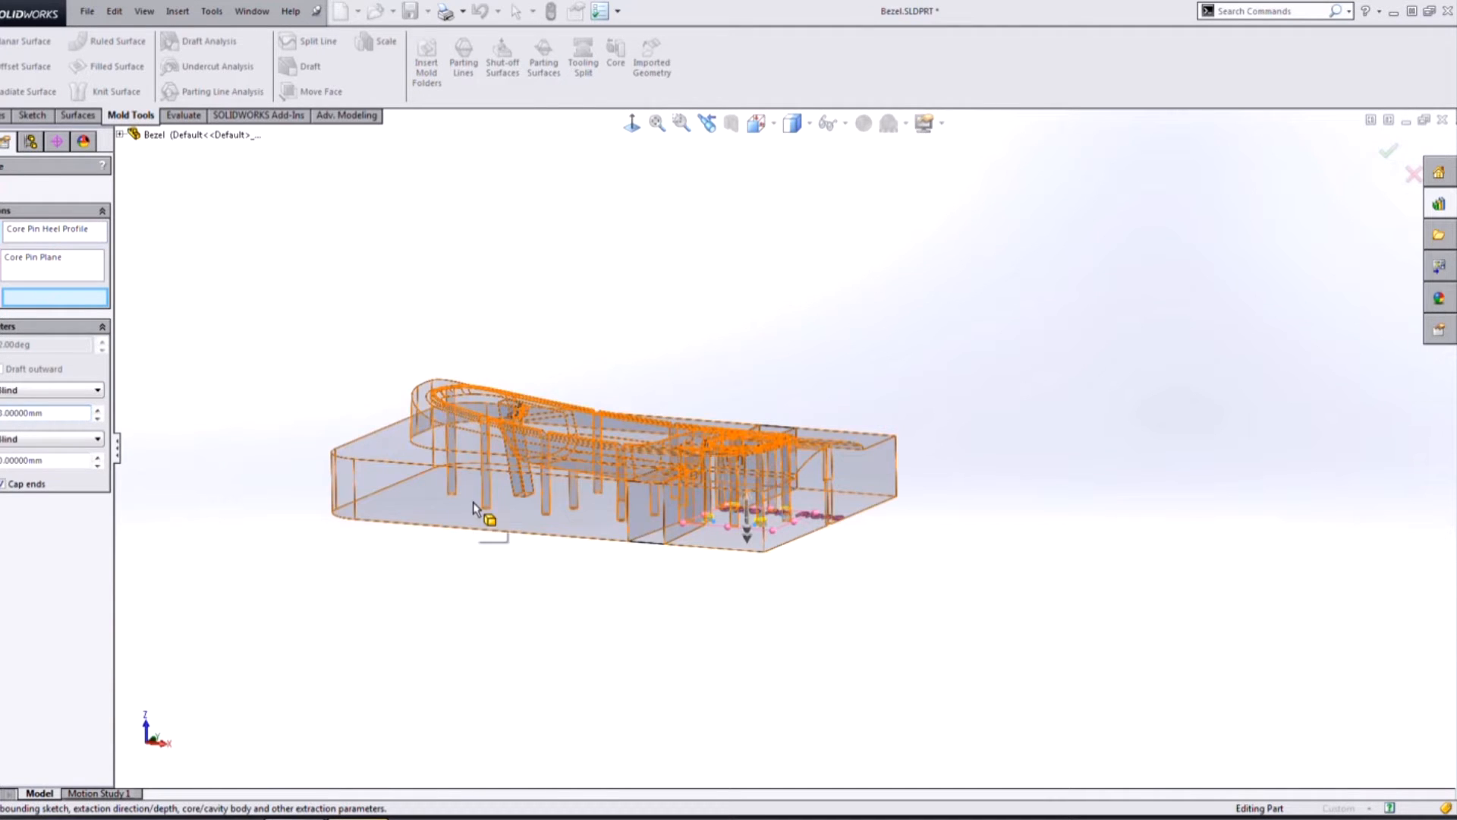
left_click(424, 514)
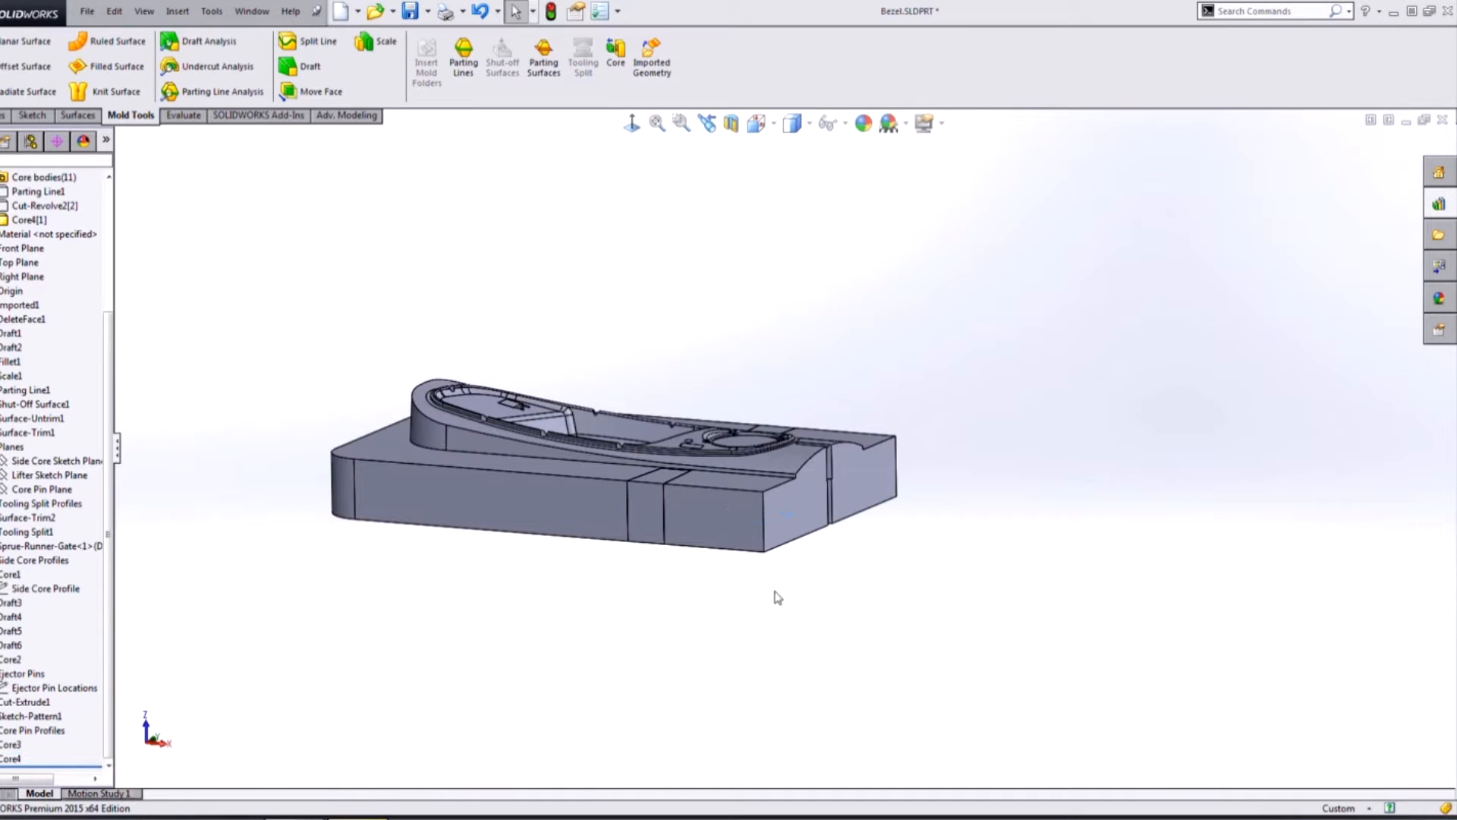
Hide the main core block and inspect the extracted core pins and their heels
left_click(737, 513)
left_click(812, 460)
scroll(780, 470, "down", 10)
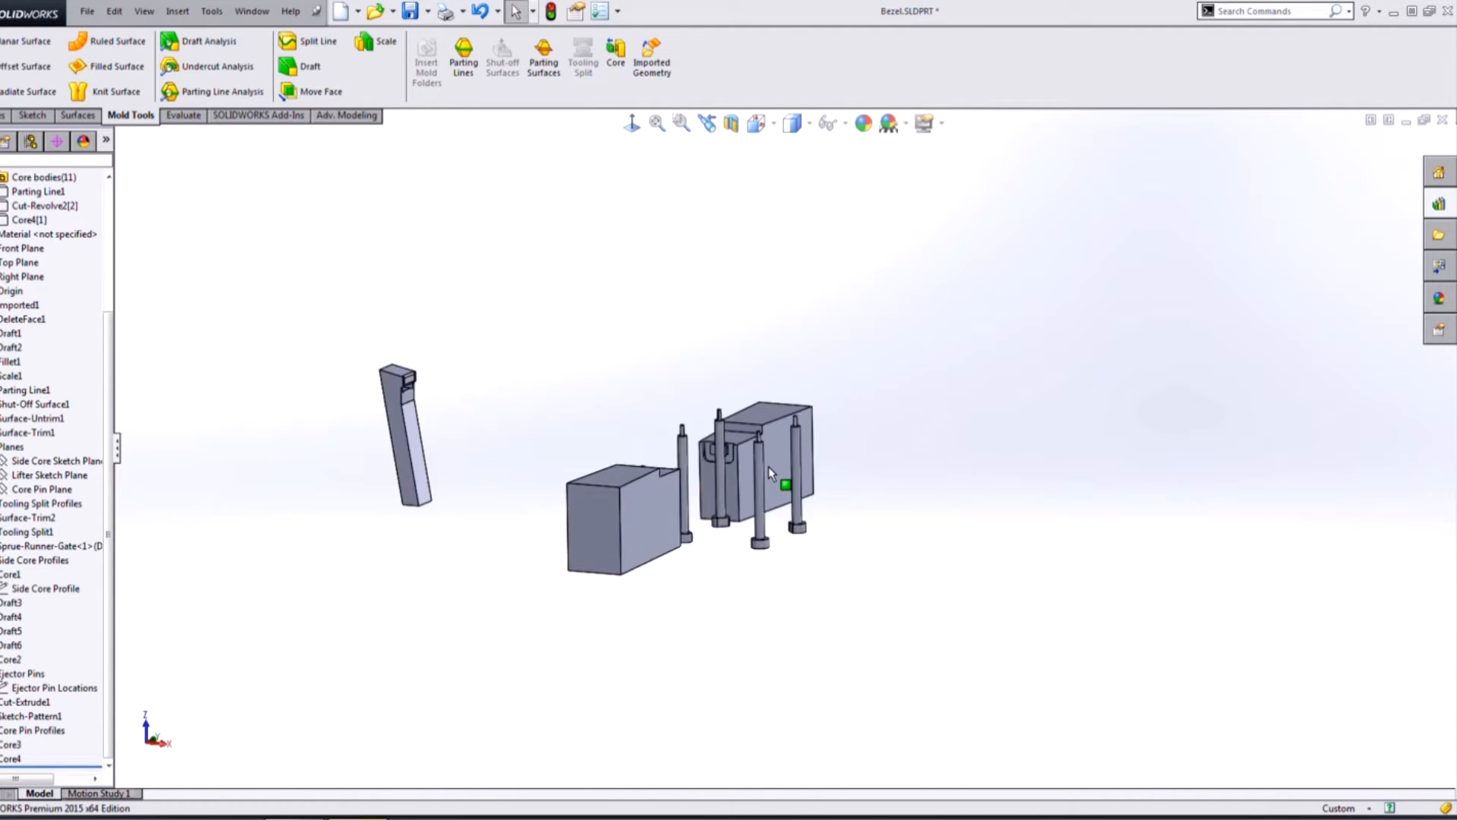
scroll(767, 570, "up", 5)
left_click(666, 672)
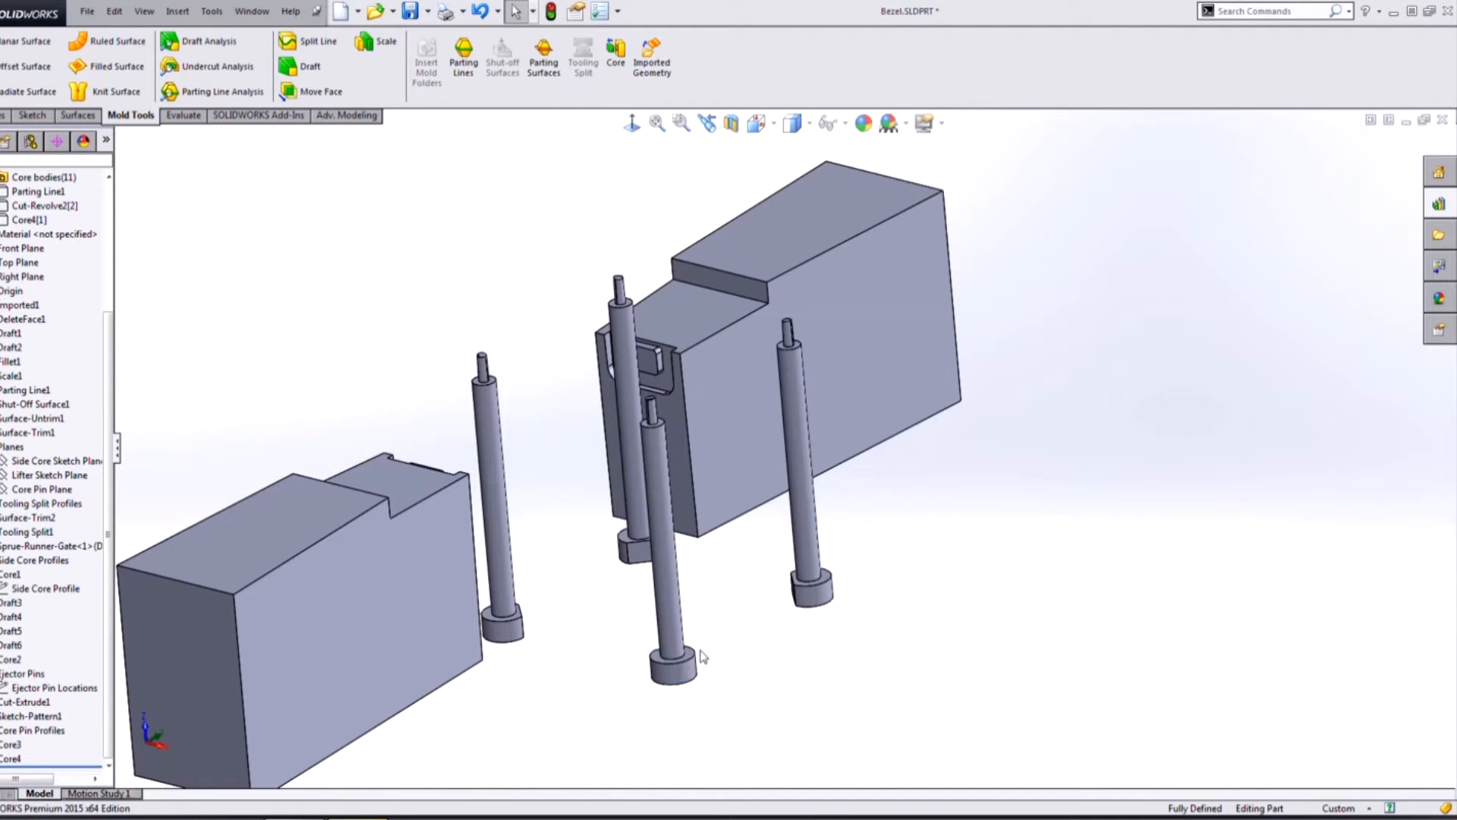
left_click(674, 662)
left_click(743, 716)
Combine the core pin nearest the front side core with its heel into one body
scroll(345, 28, "up", 2)
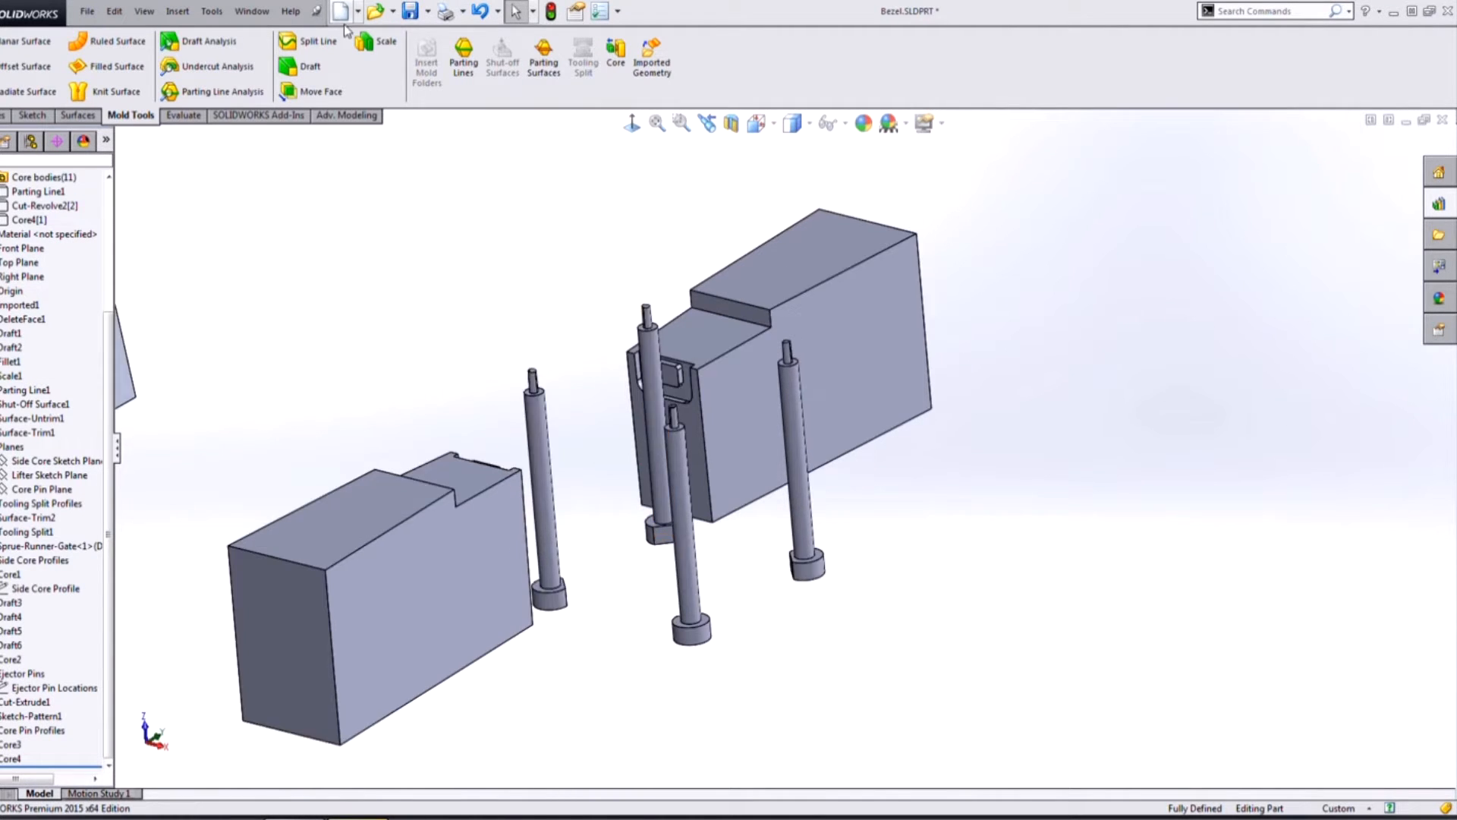
scroll(890, 558, "down", 1)
left_click(347, 114)
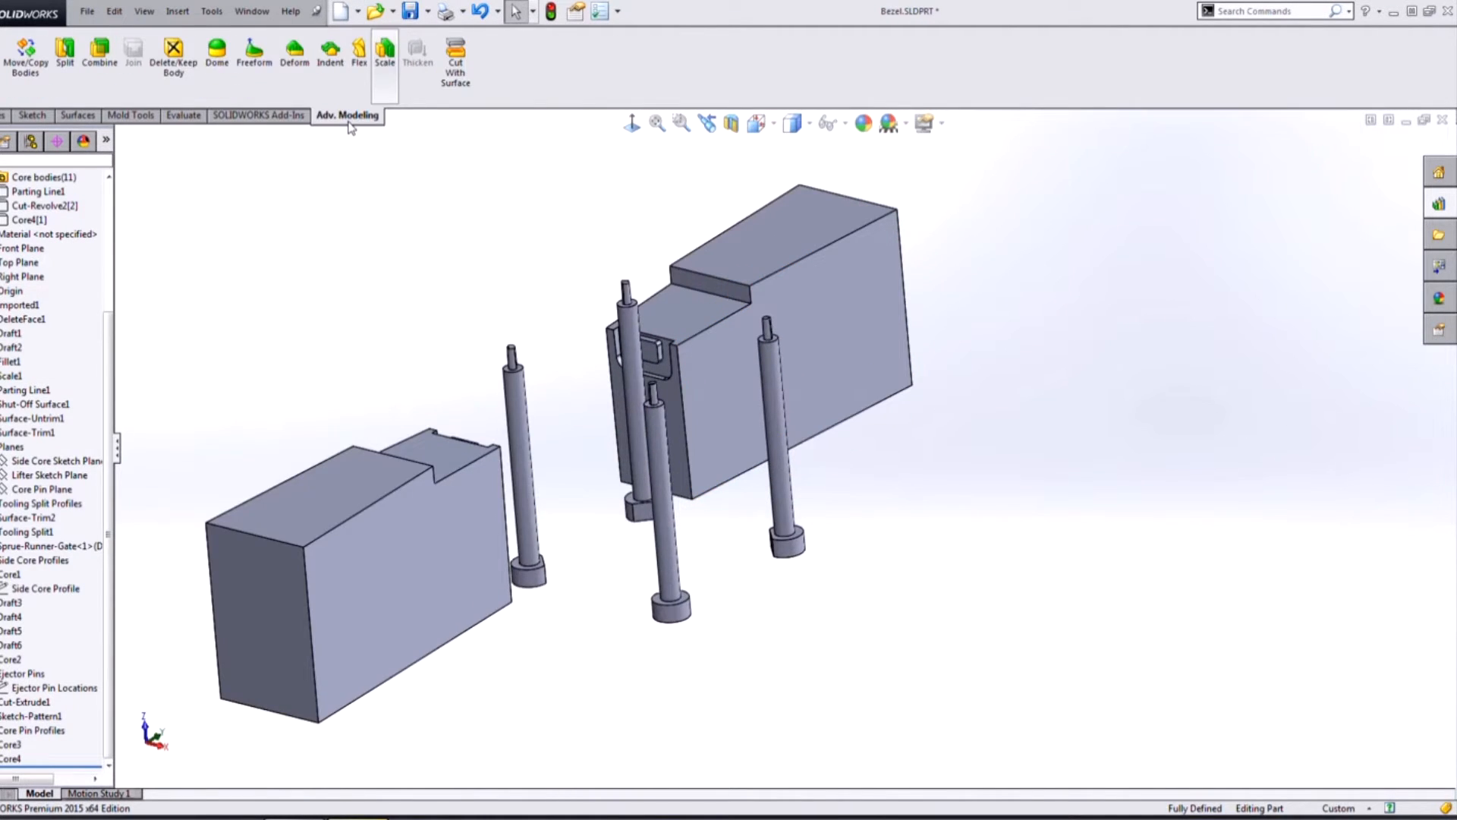
left_click(99, 76)
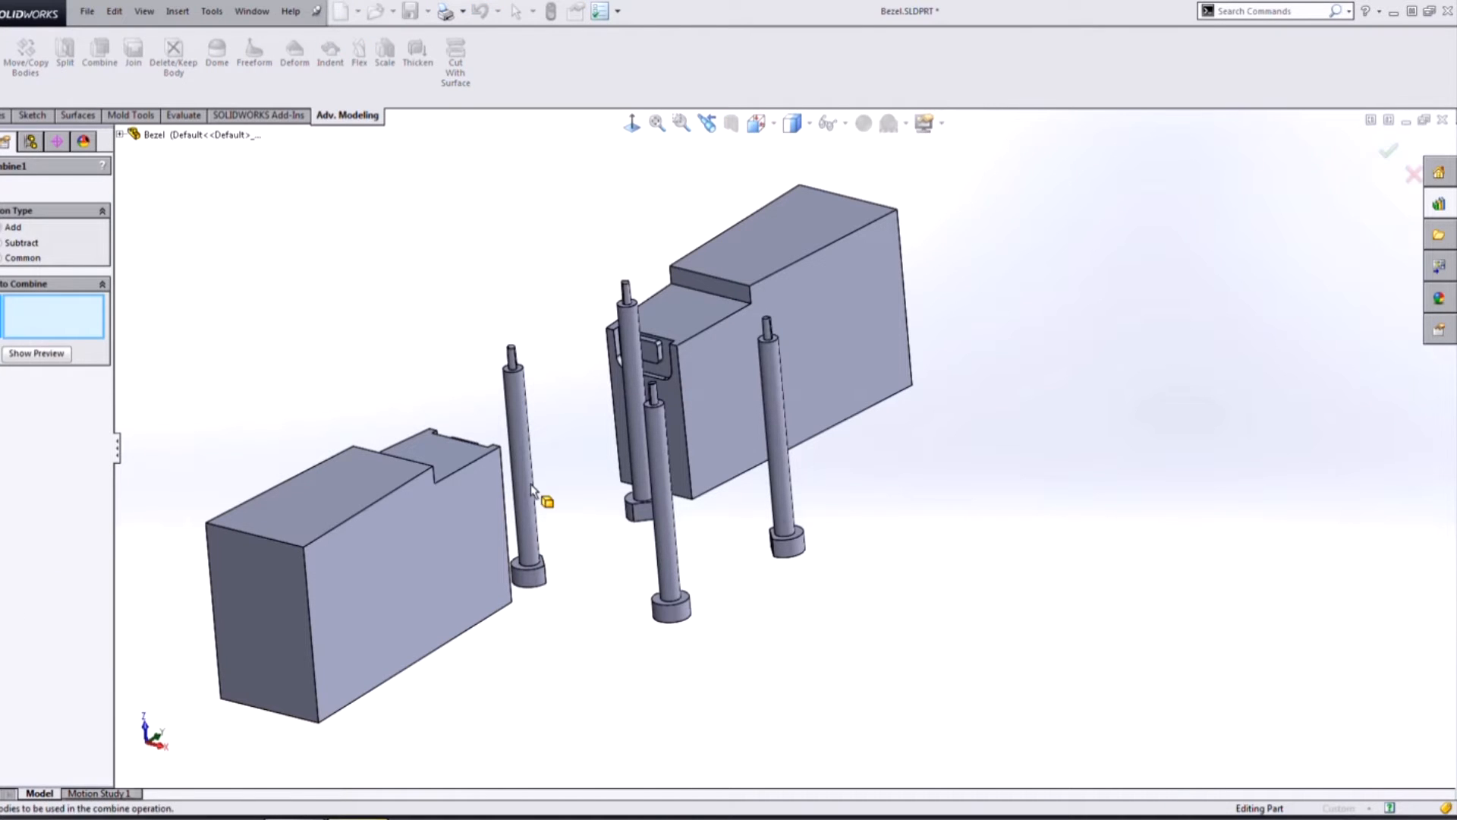
left_click(529, 516)
left_click(535, 577)
key("Return")
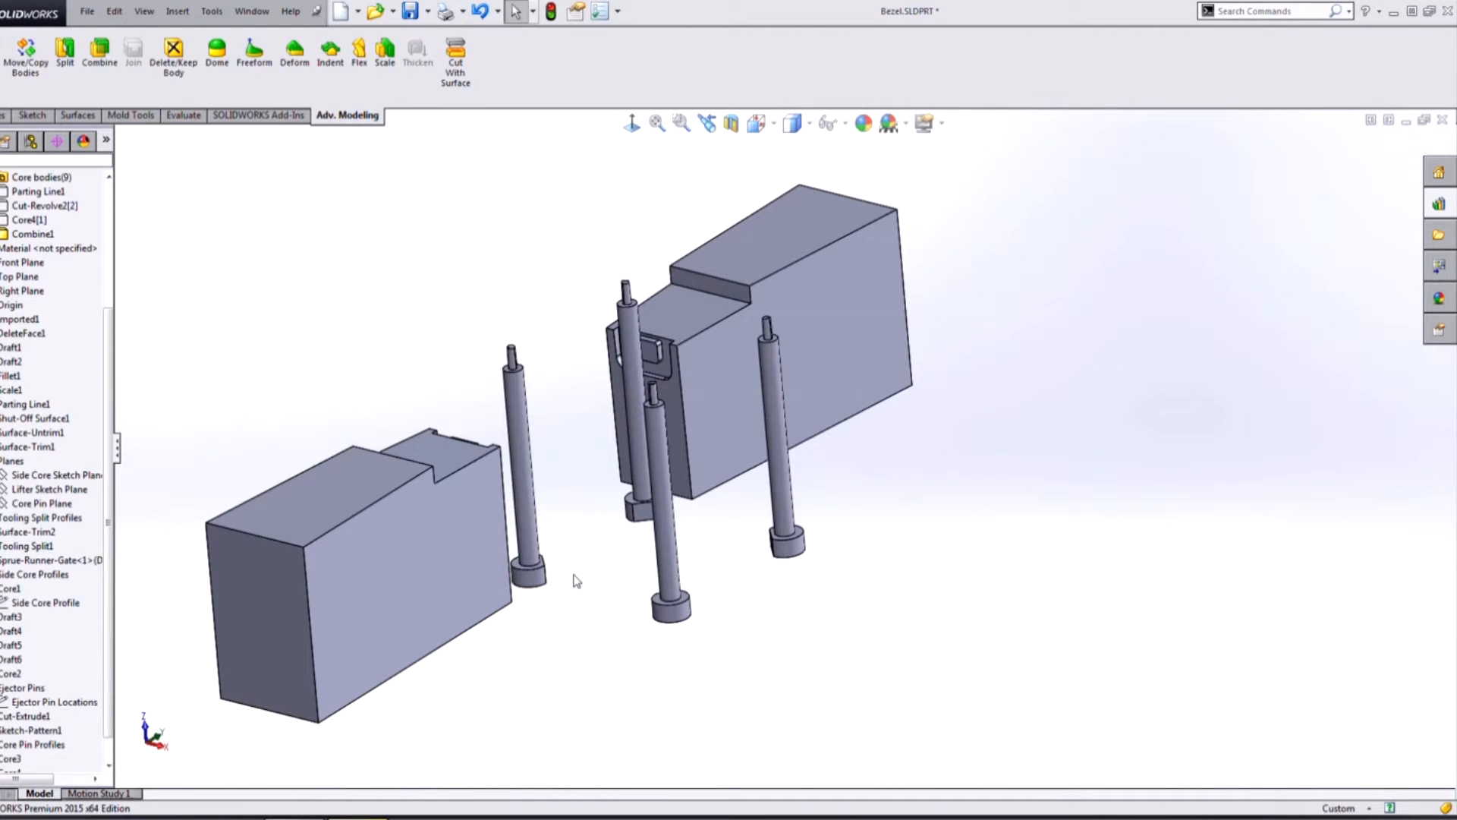
Combine the core pin standing beside the rear side core with its heel into one body
key("Return")
left_click(642, 506)
left_click(635, 478)
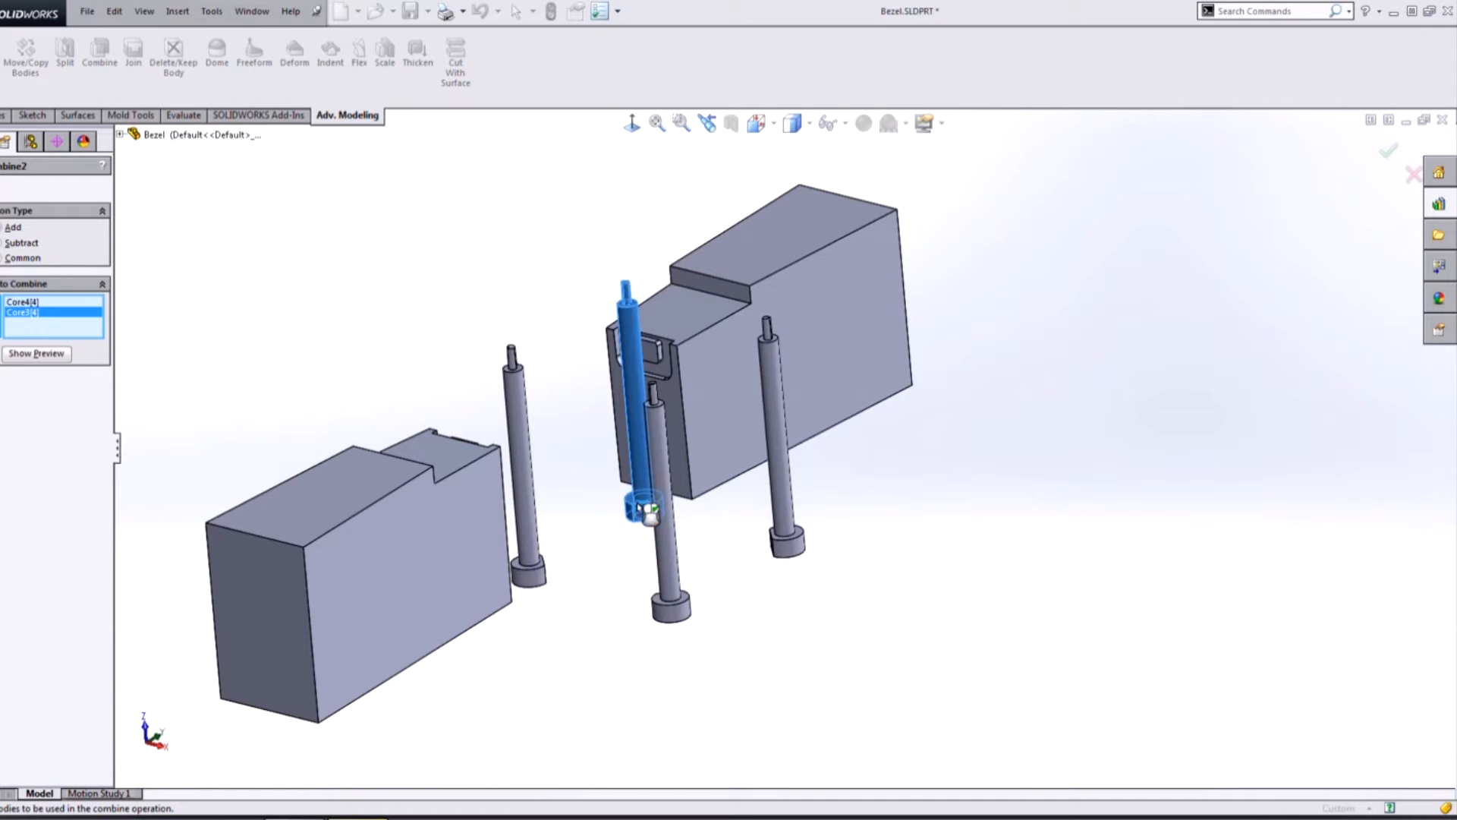
right_click(621, 536)
left_click(659, 647)
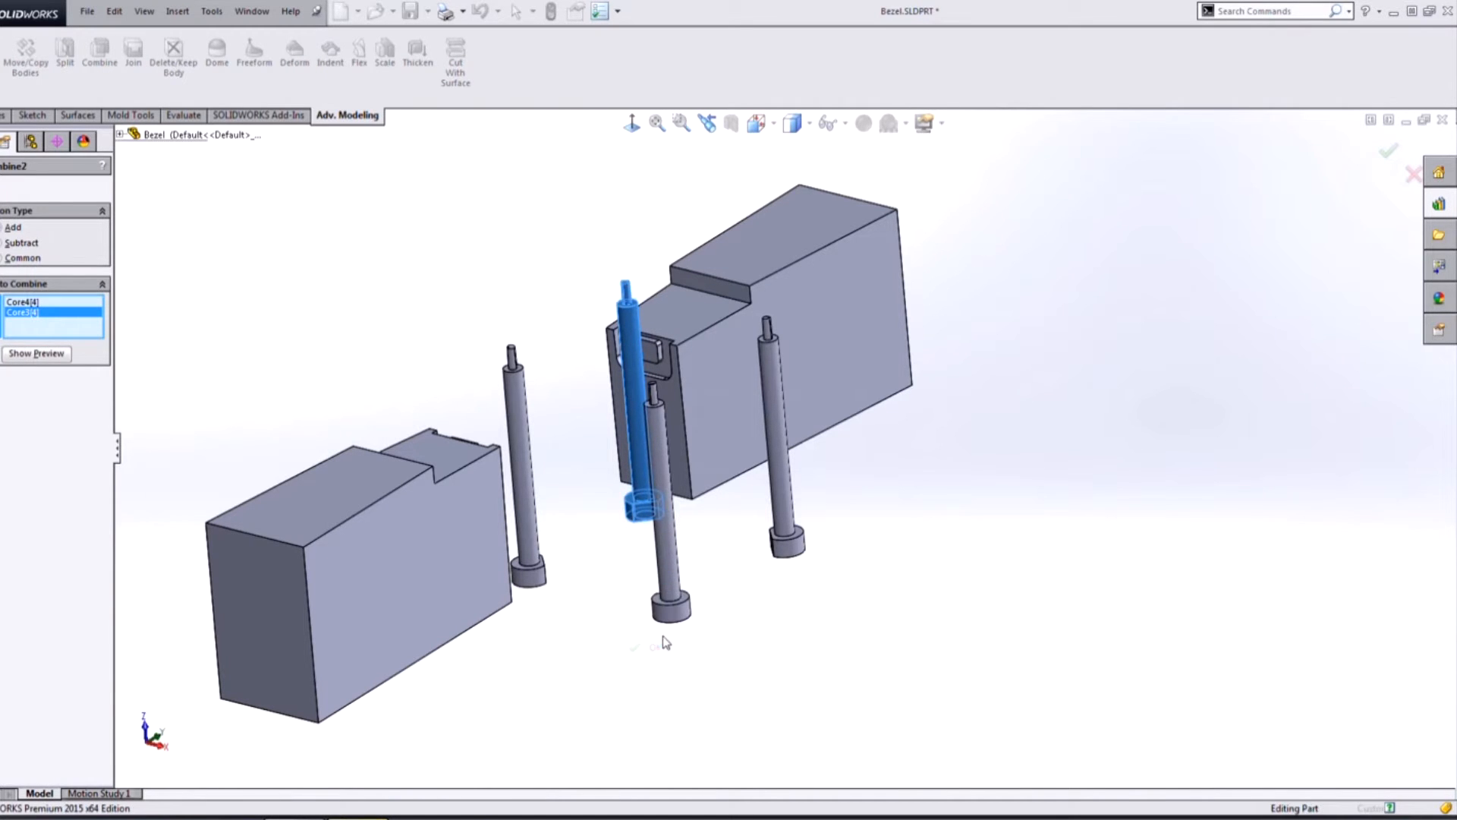
Combine each of the two remaining core pins with its own heel
key("Return")
left_click(669, 610)
left_click(670, 570)
right_click(670, 570)
left_click(797, 548)
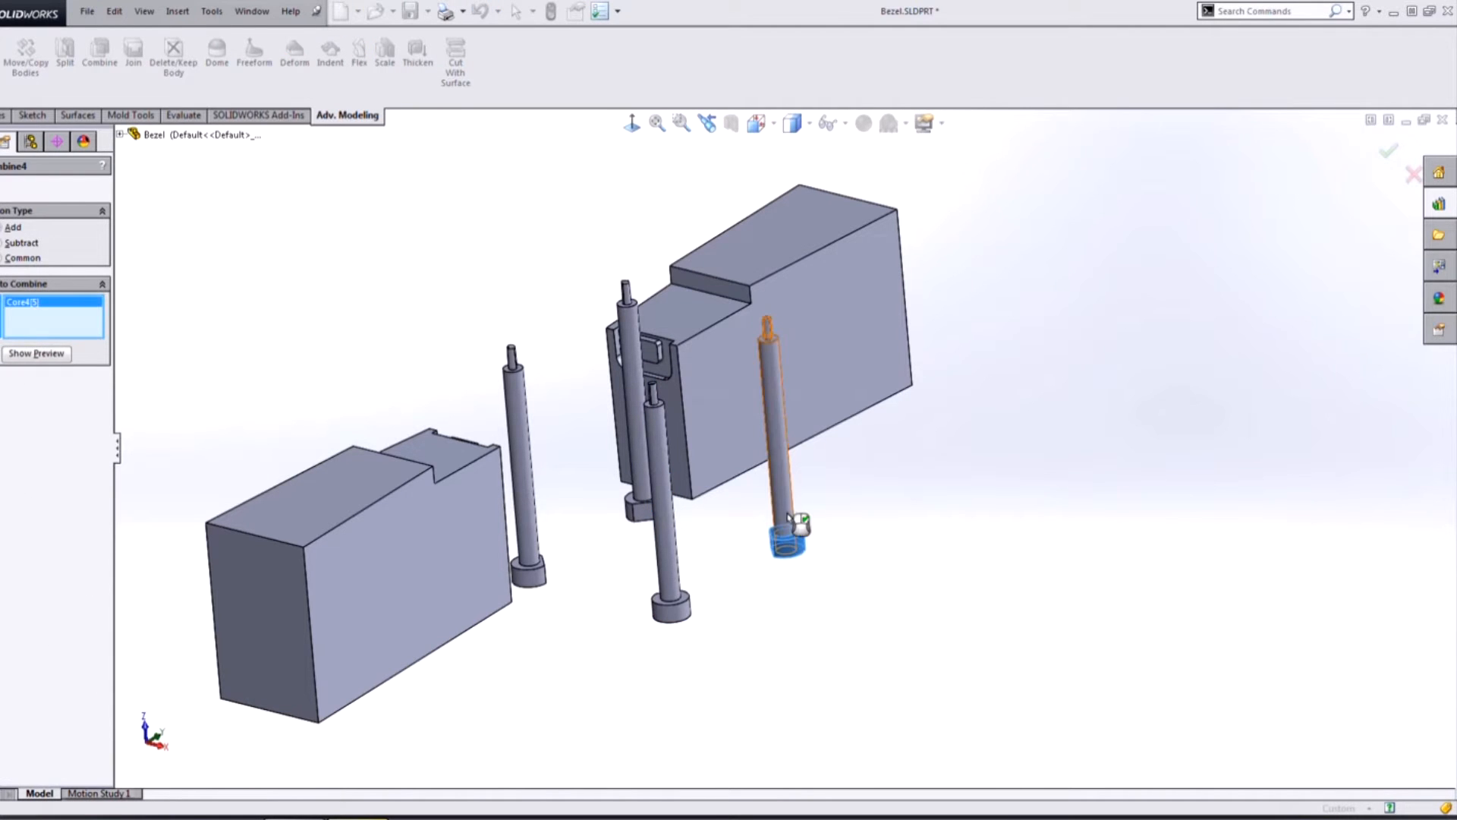
left_click(788, 516)
right_click(787, 517)
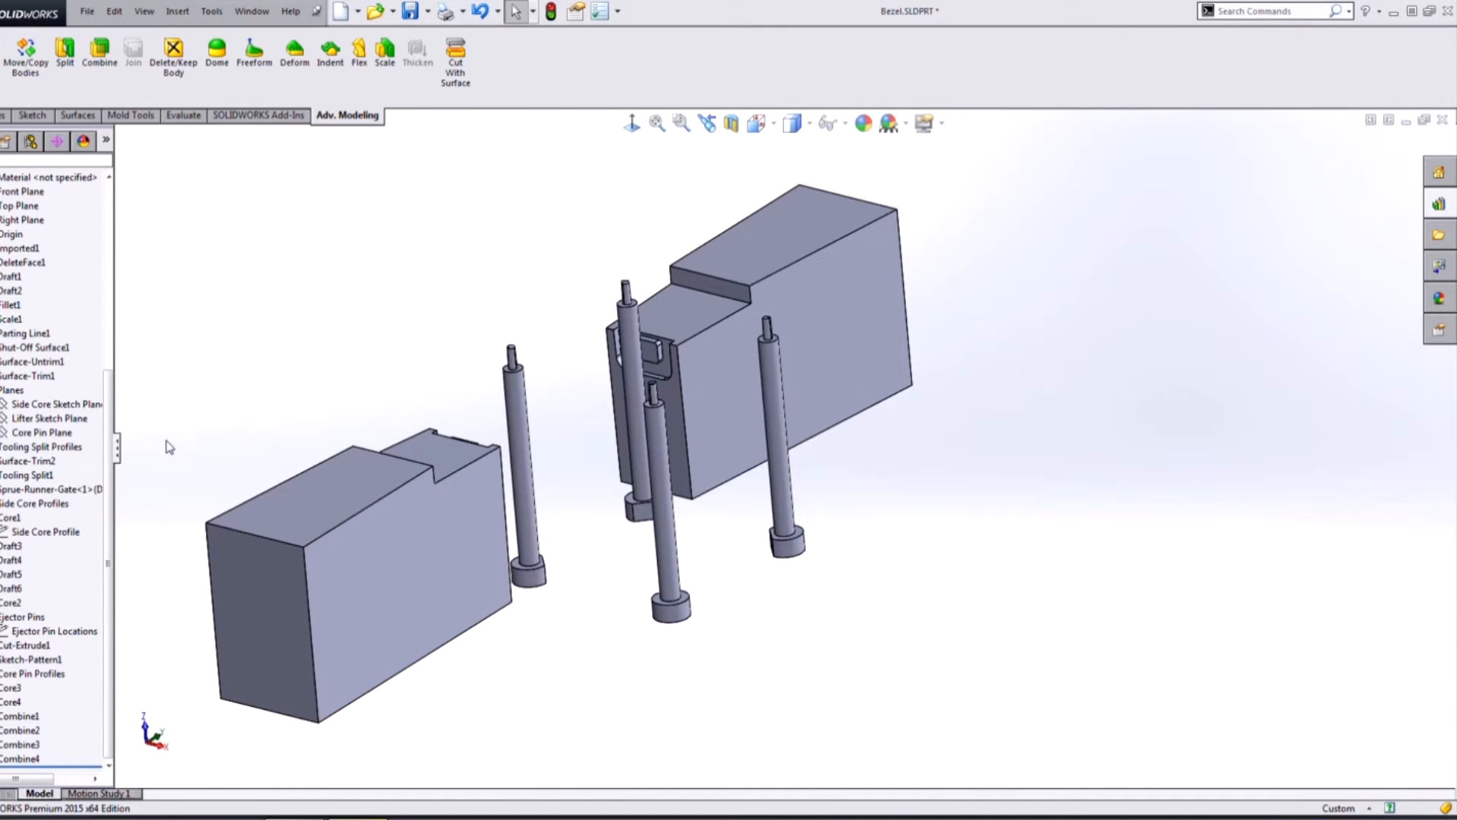
Show the hidden main core block, Core4[1], around the core pins, side cores and lifter
scroll(675, 626, "up", 4)
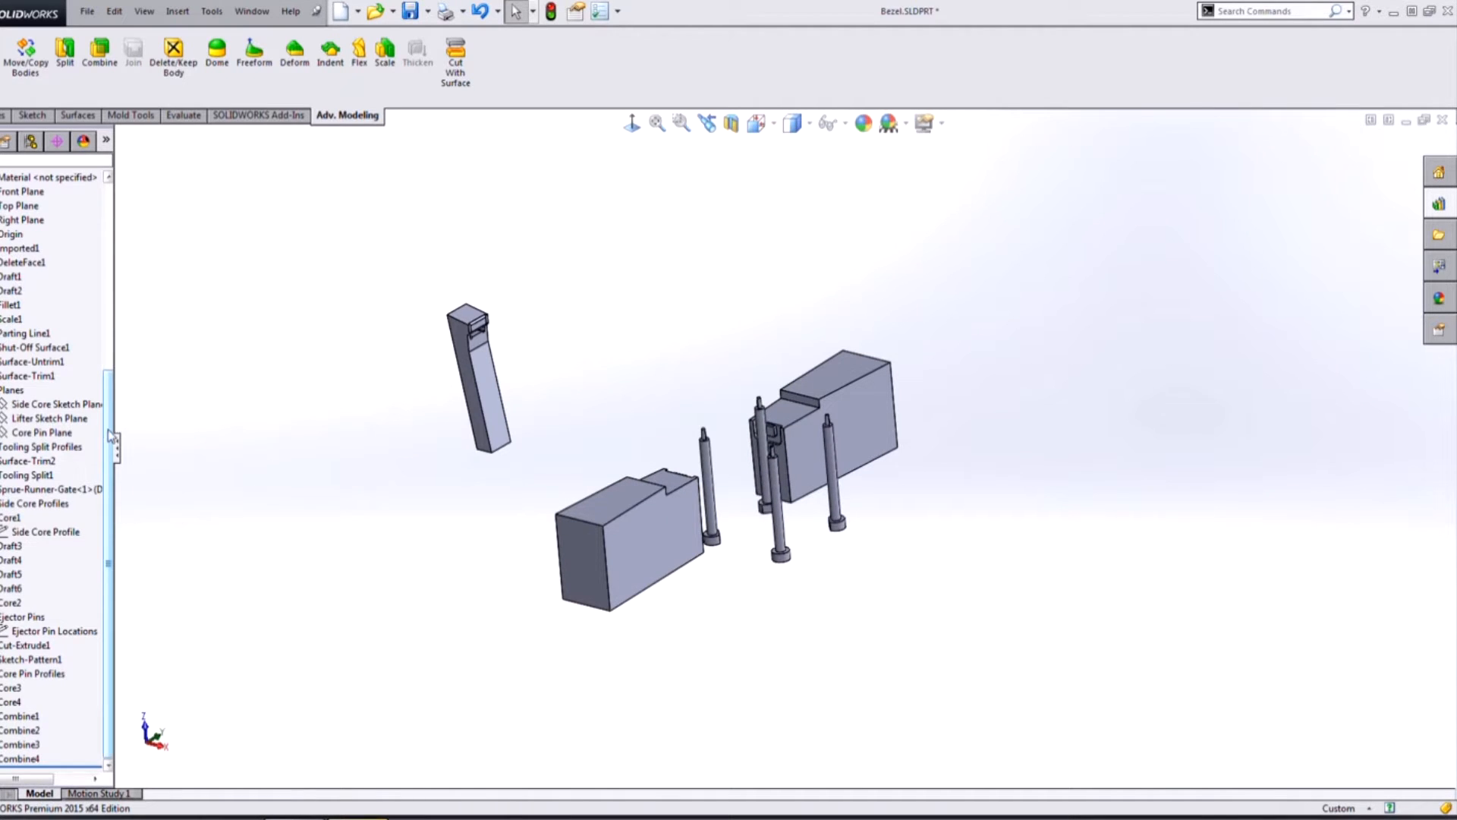
left_click_drag(111, 433, 111, 404)
middle_click_drag(616, 564, 677, 537)
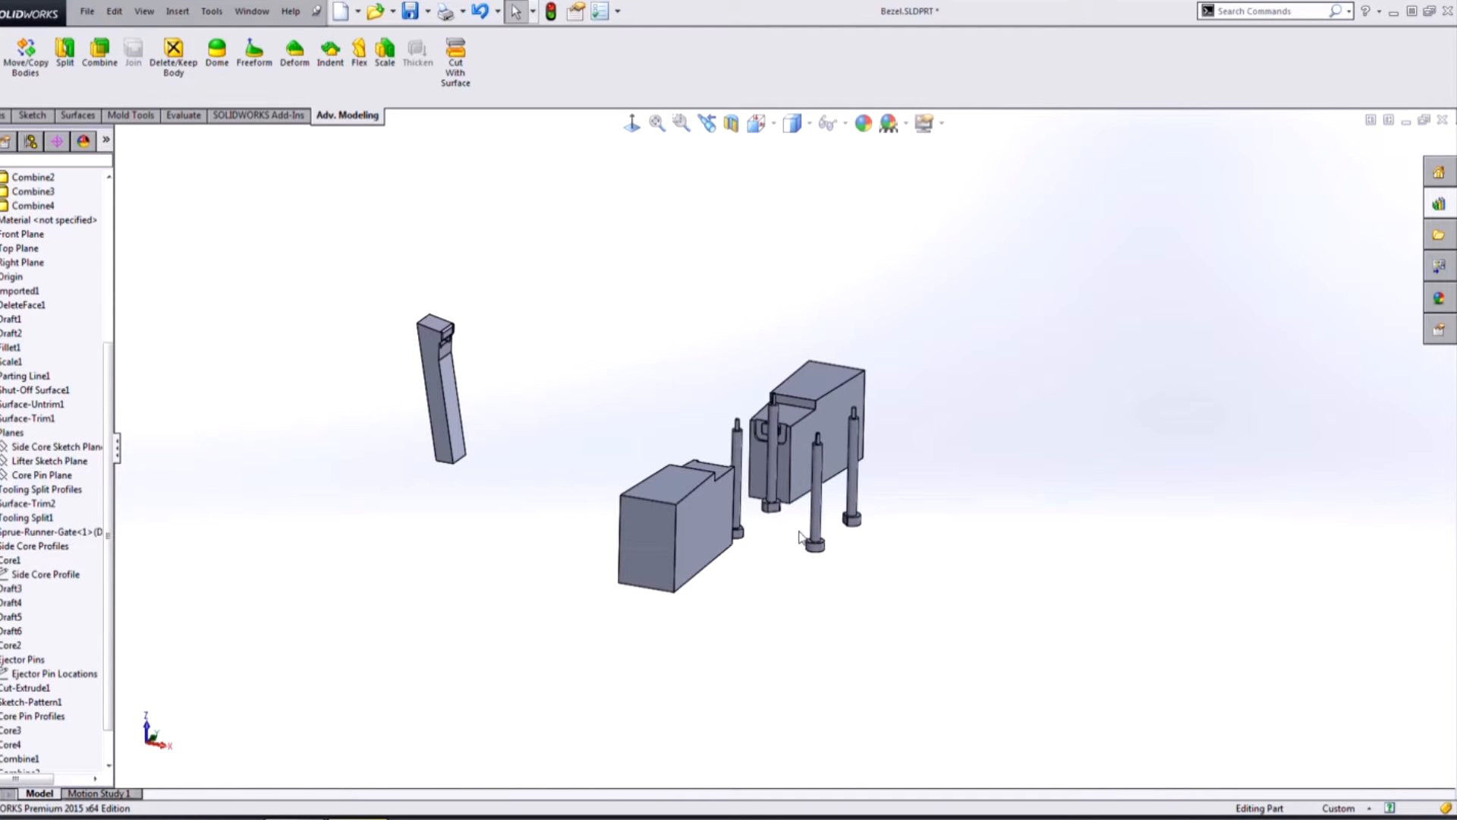
middle_click_drag(796, 544, 759, 524)
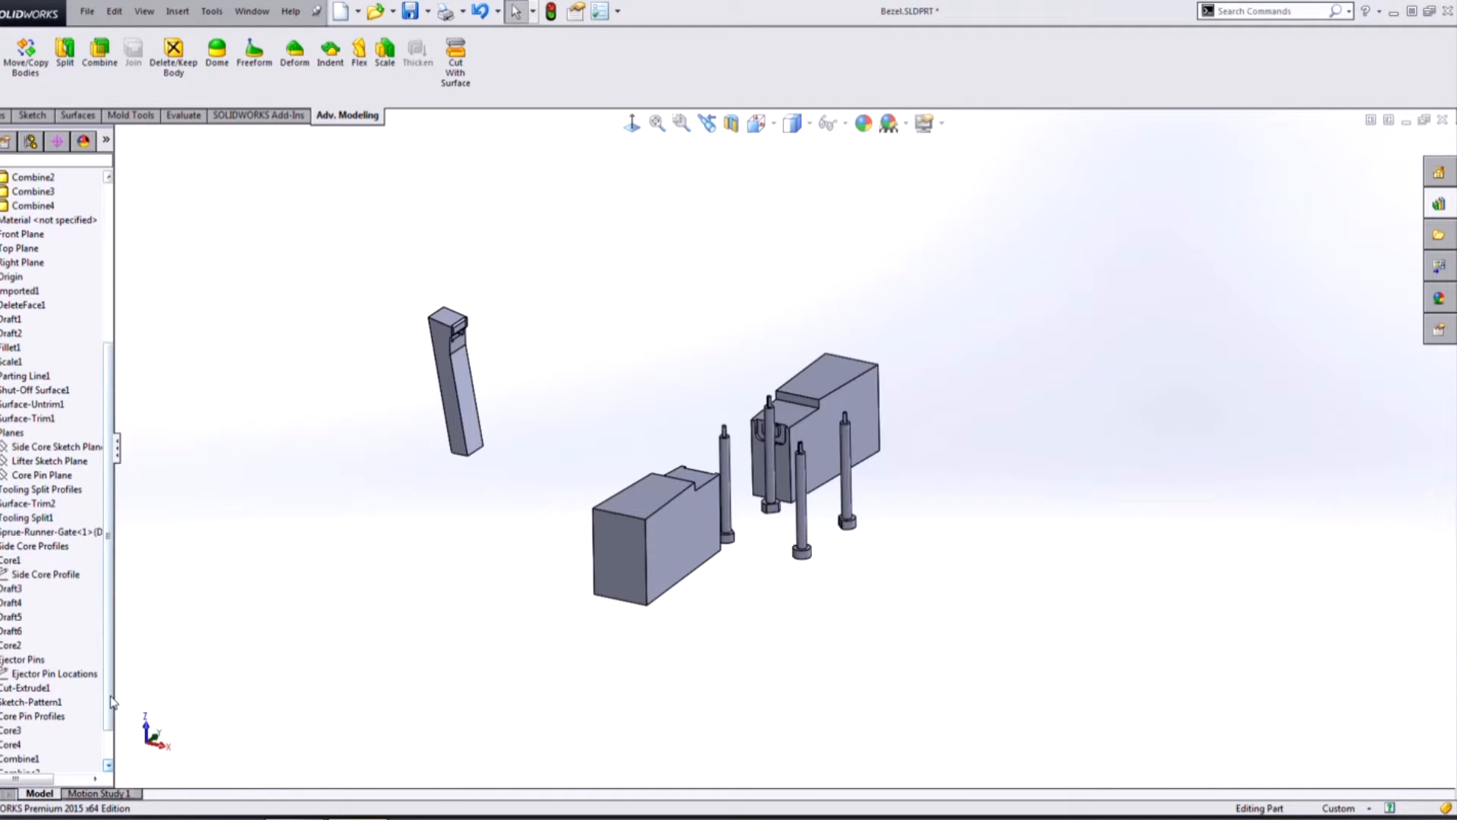
scroll(112, 702, "up", 6)
left_click(13, 391)
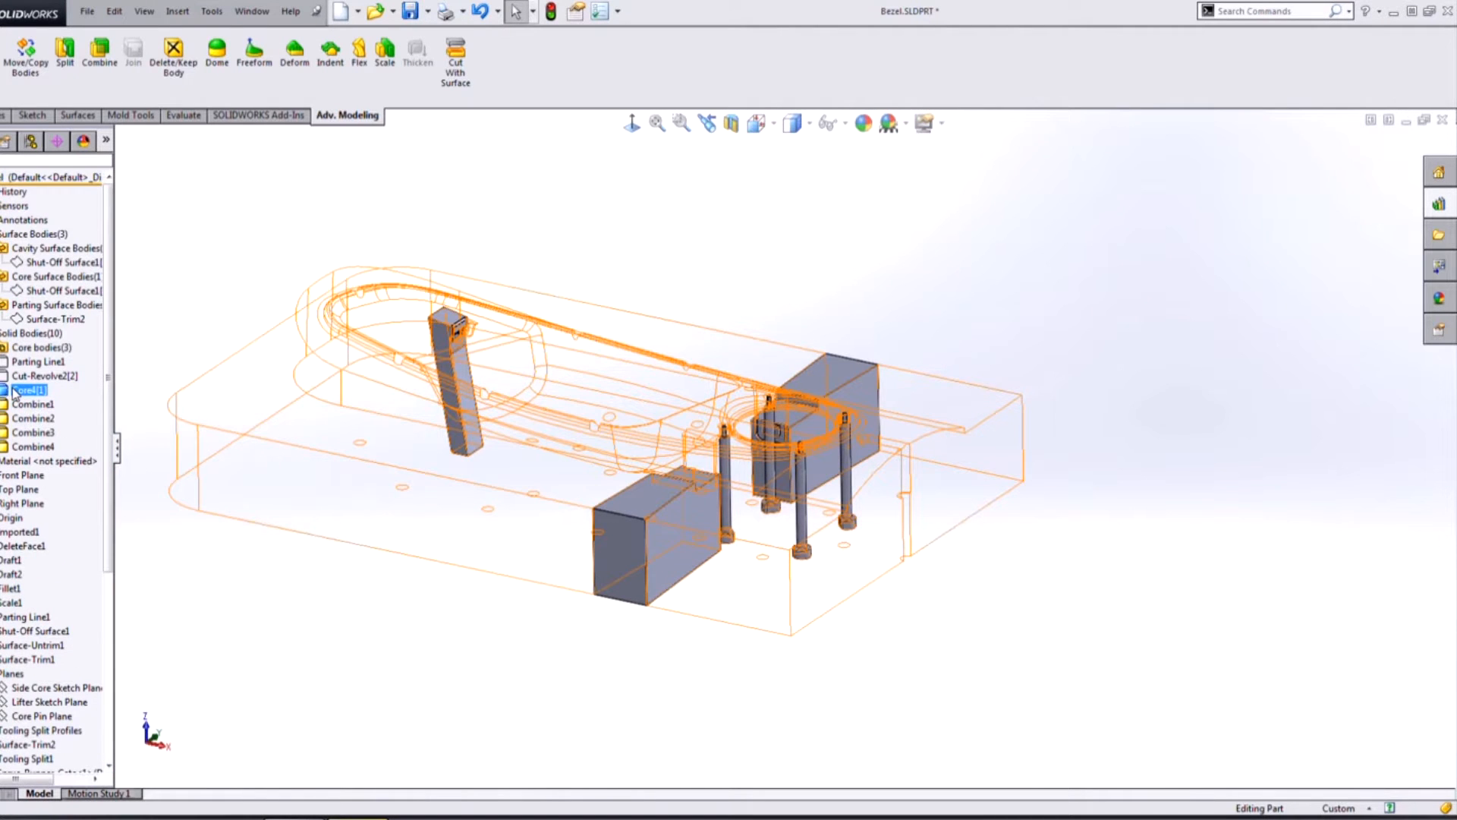
left_click(29, 364)
left_click(397, 597)
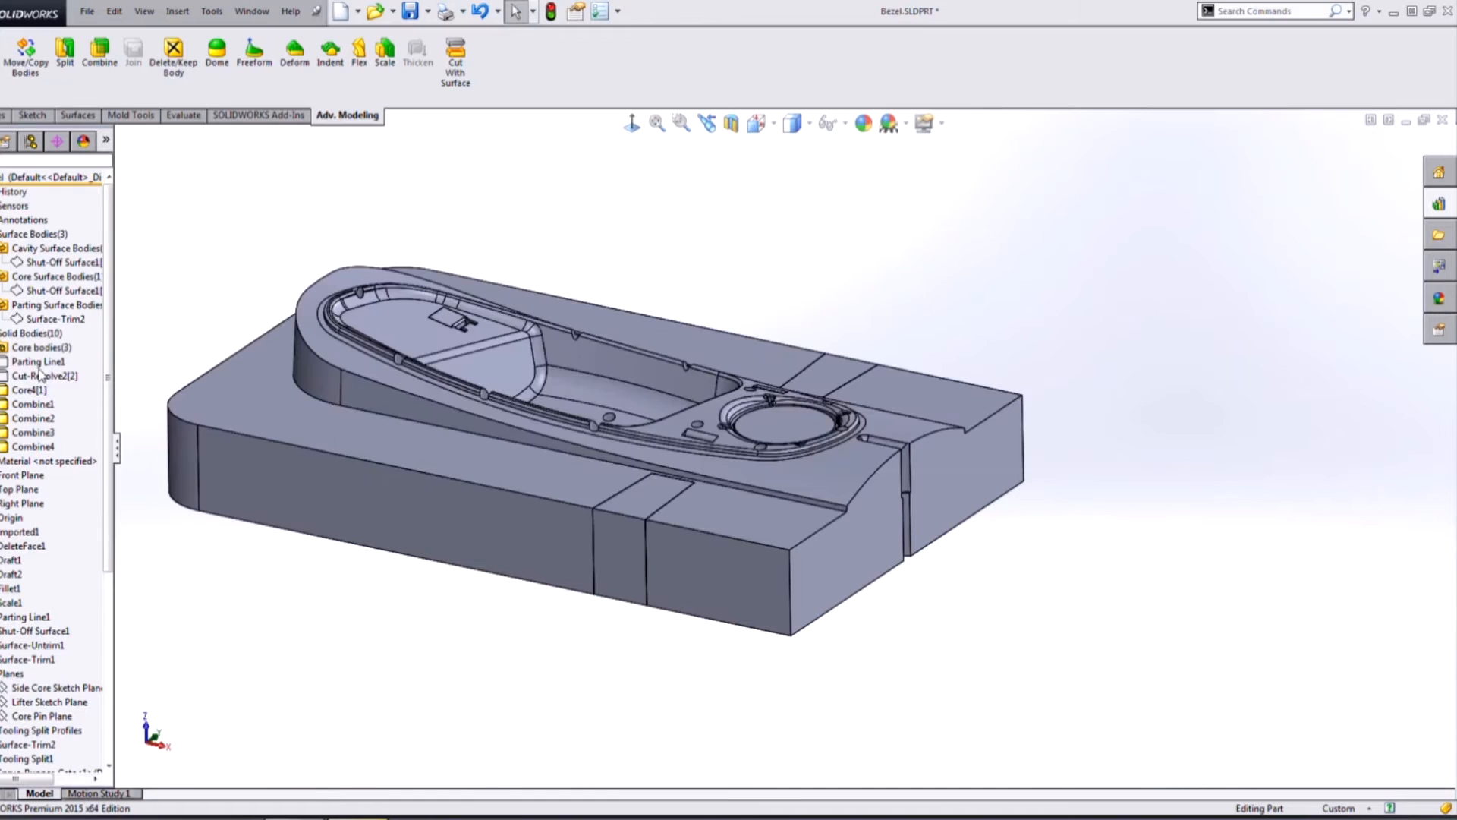
Show the hidden cavity block, Cut-Revolve2[2], above the core block
left_click(48, 371)
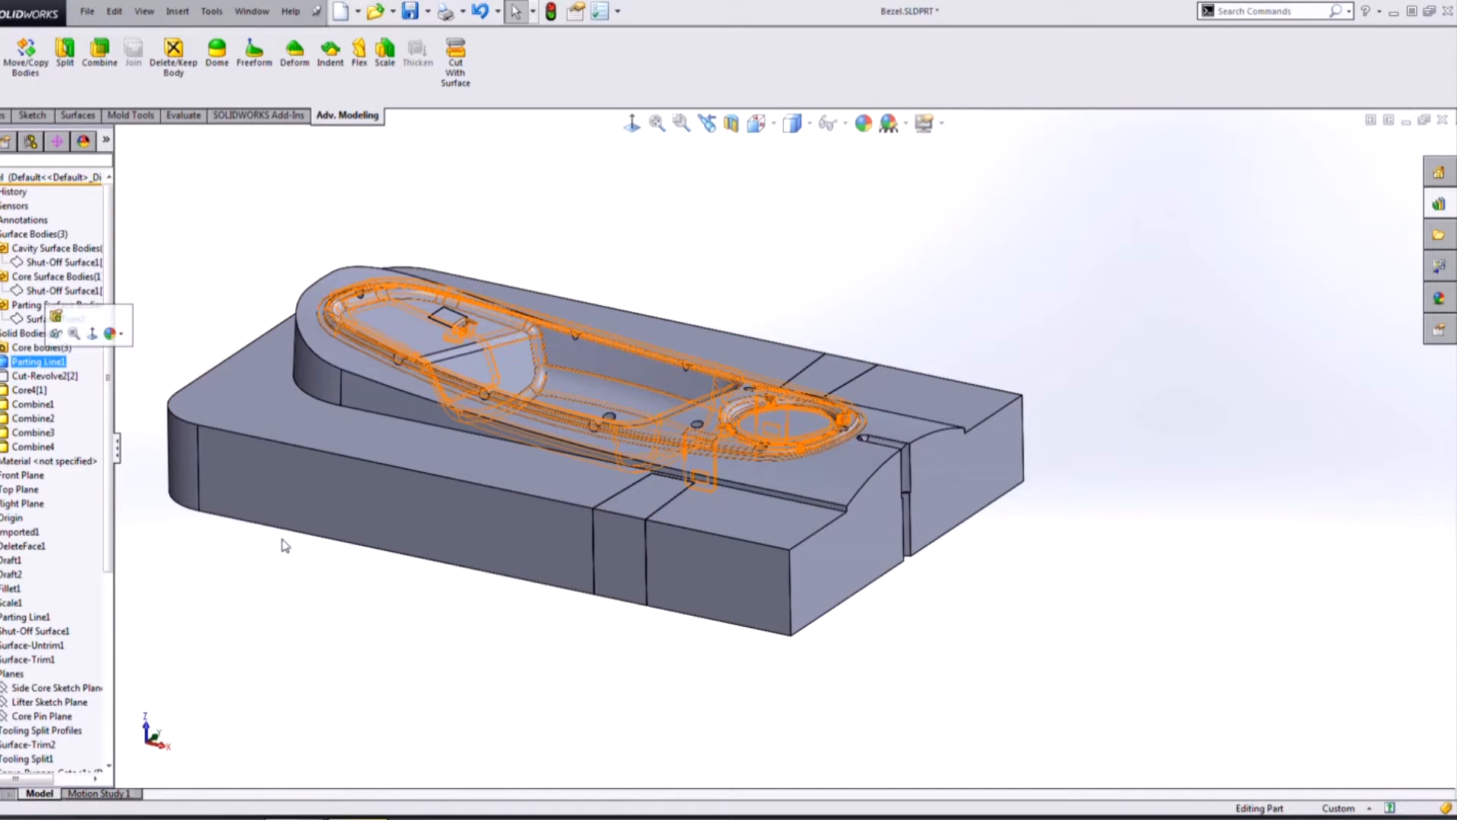
left_click(55, 352)
left_click(267, 588)
middle_click_drag(487, 377, 573, 505)
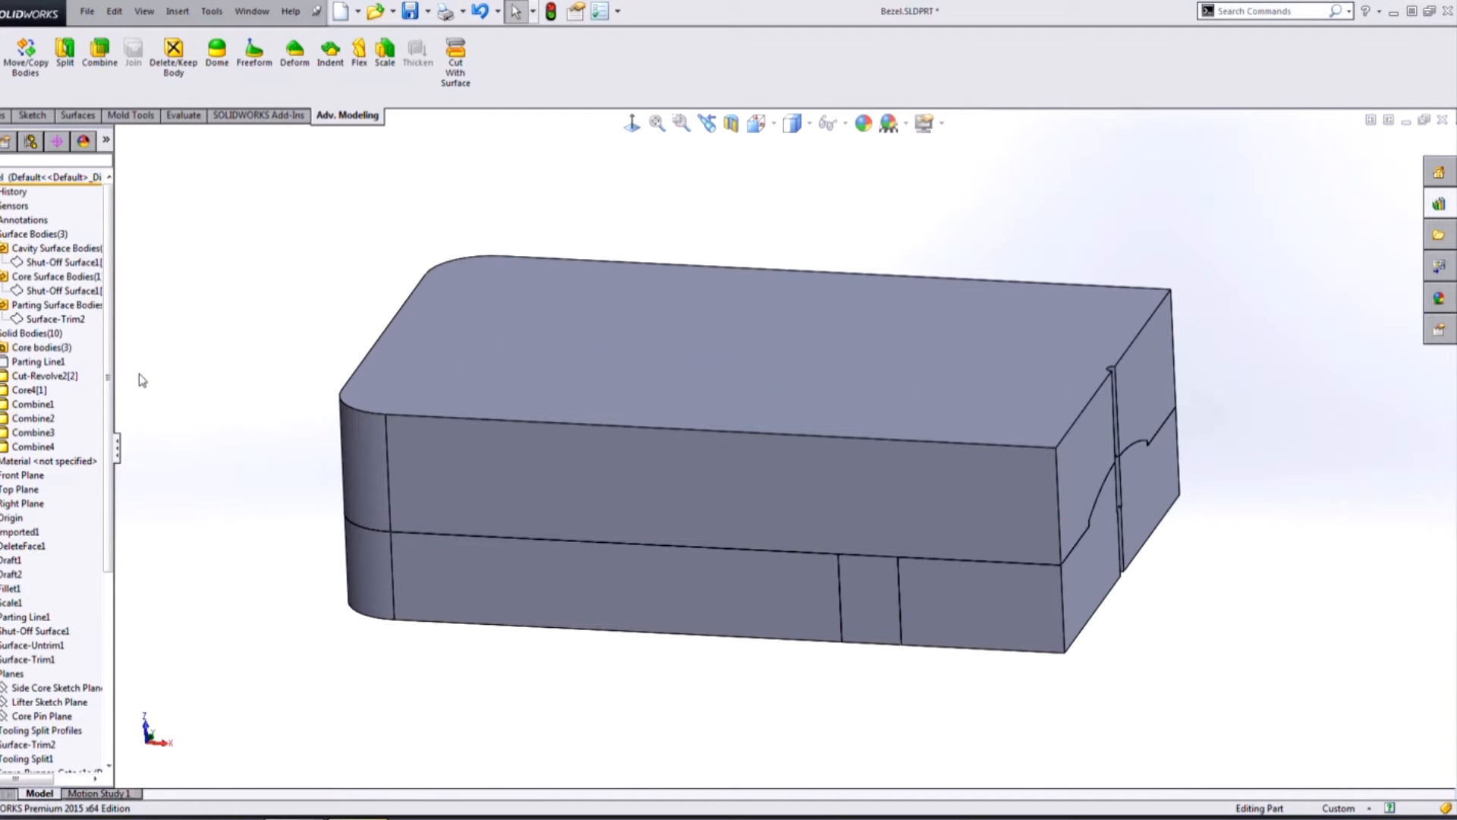
Examine where the molded bezel body and the parting surface lie inside the closed mold blocks
left_click(32, 390)
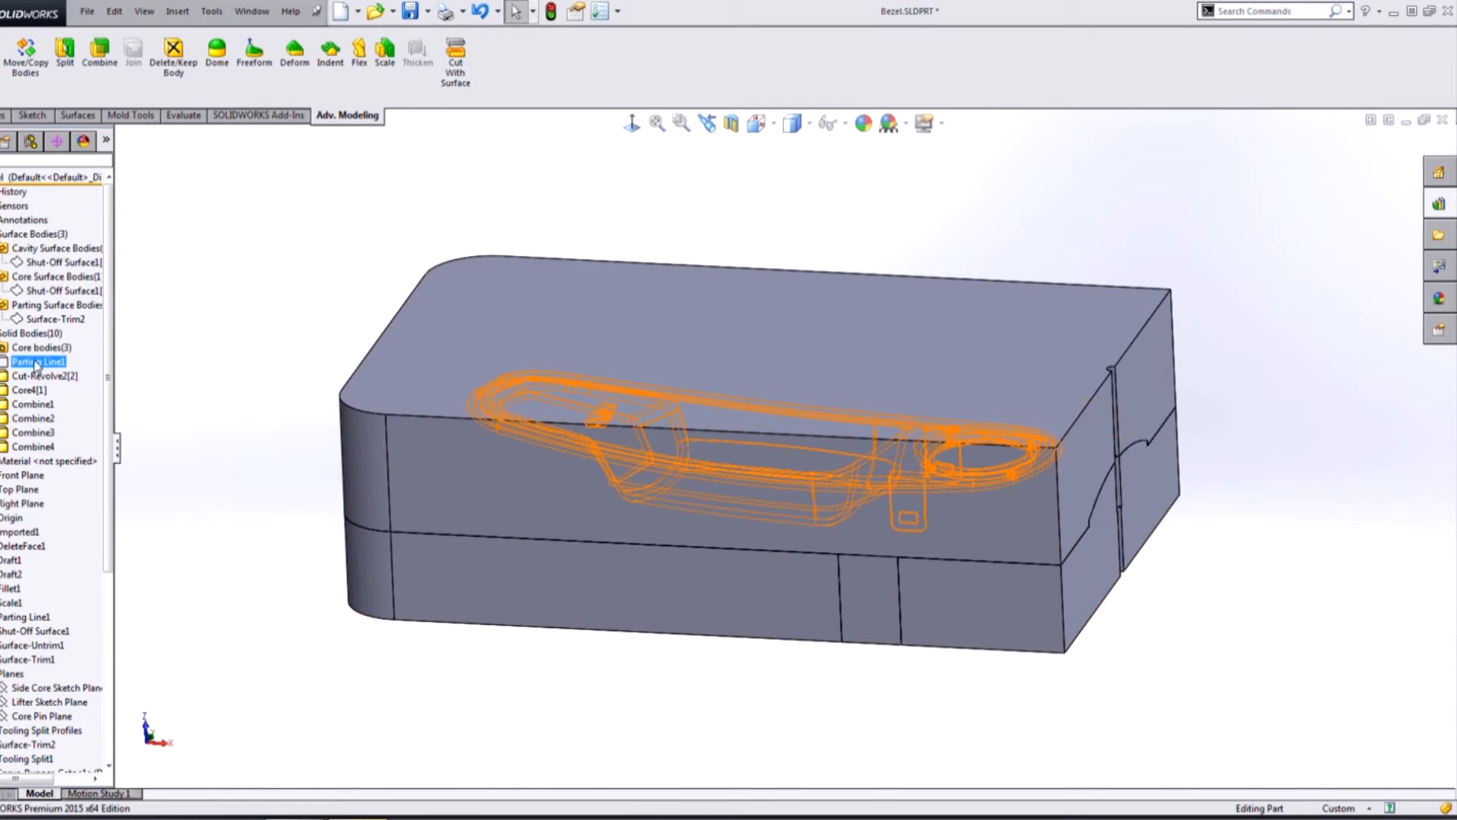
left_click(38, 361)
mouse_move(672, 608)
middle_mouse_down()
mouse_move(647, 709)
mouse_move(663, 592)
middle_mouse_up()
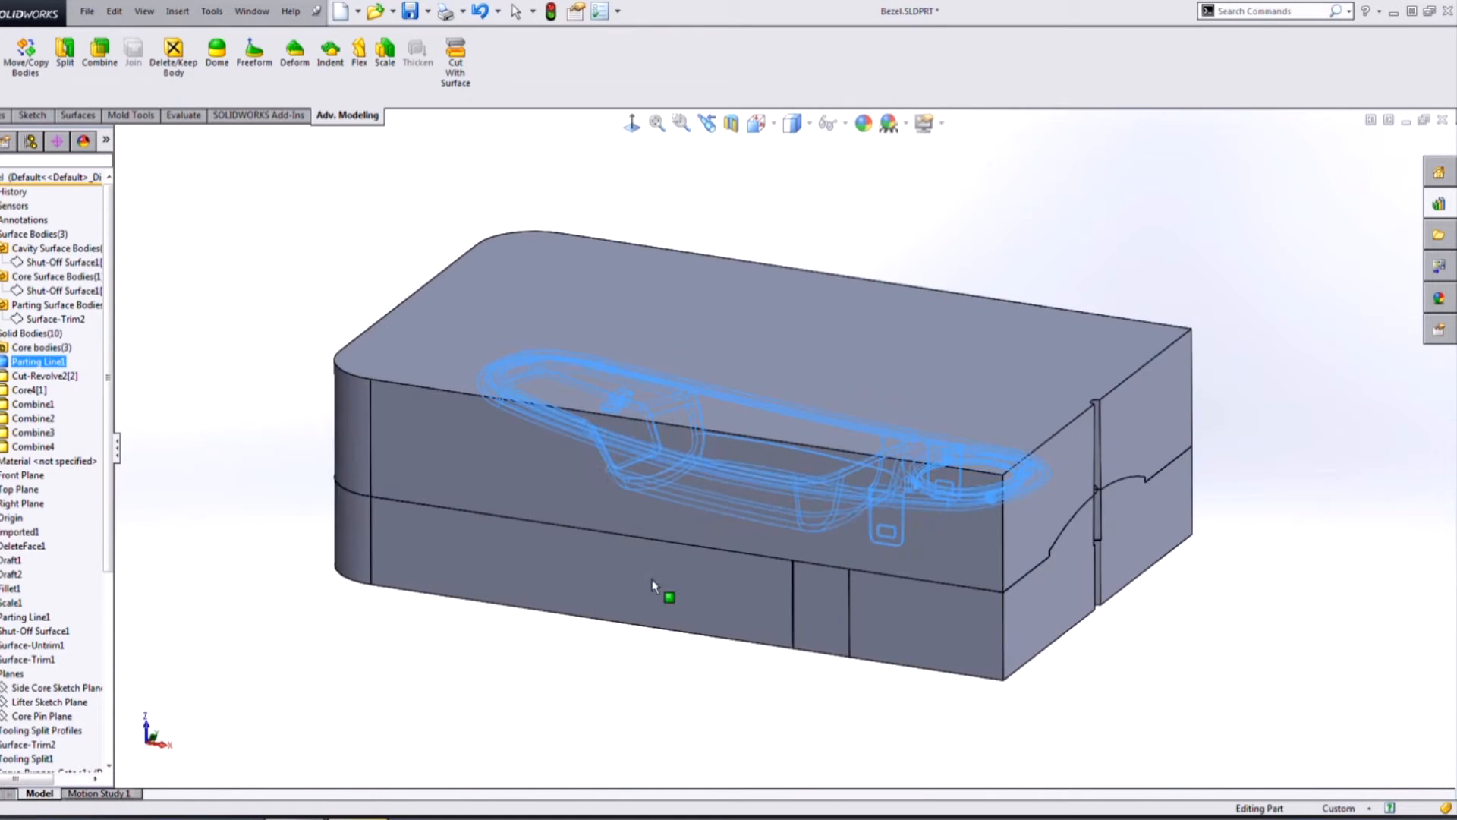
left_click(235, 325)
left_click(57, 319)
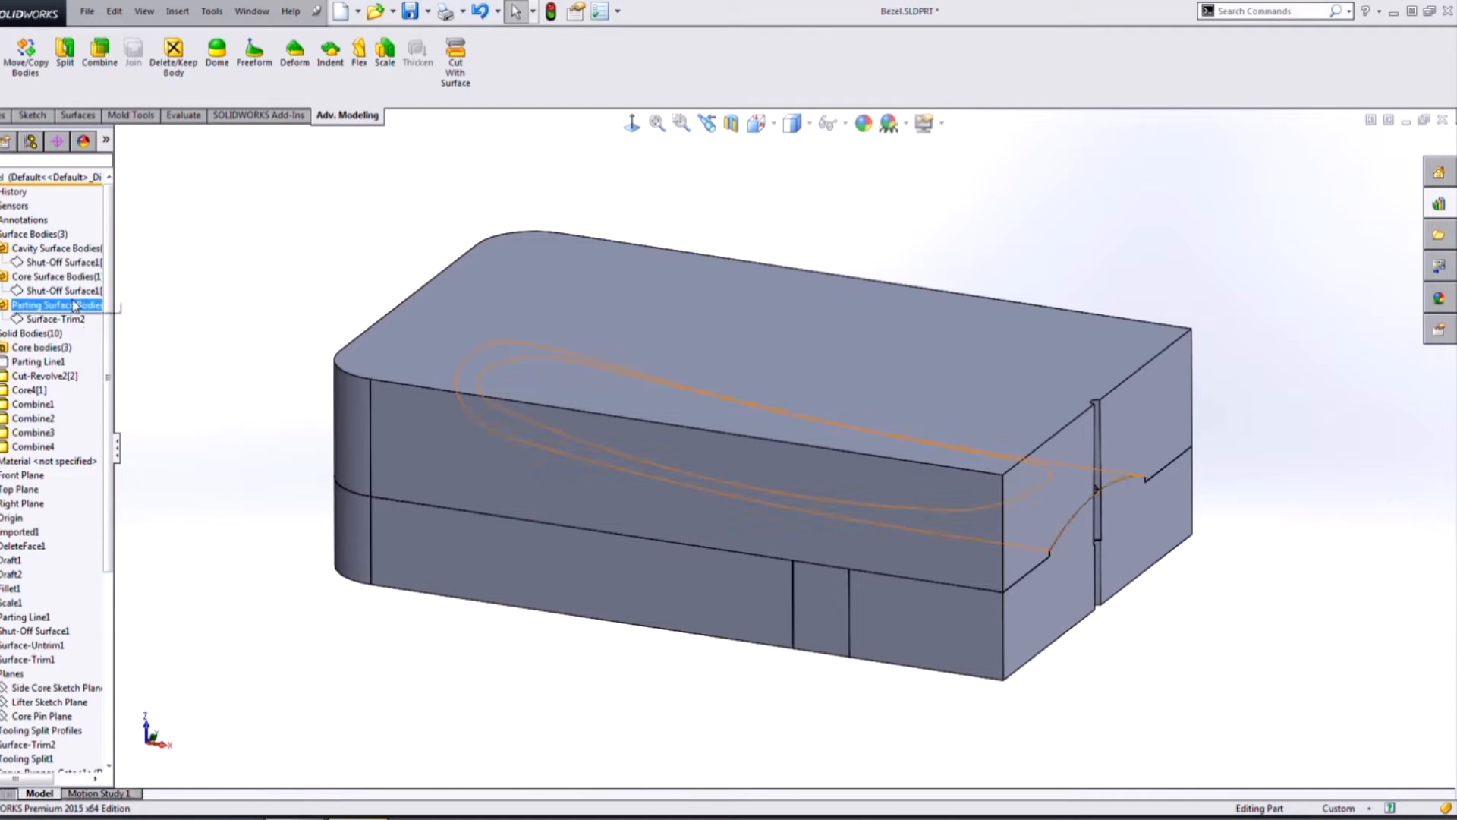
left_click(203, 294)
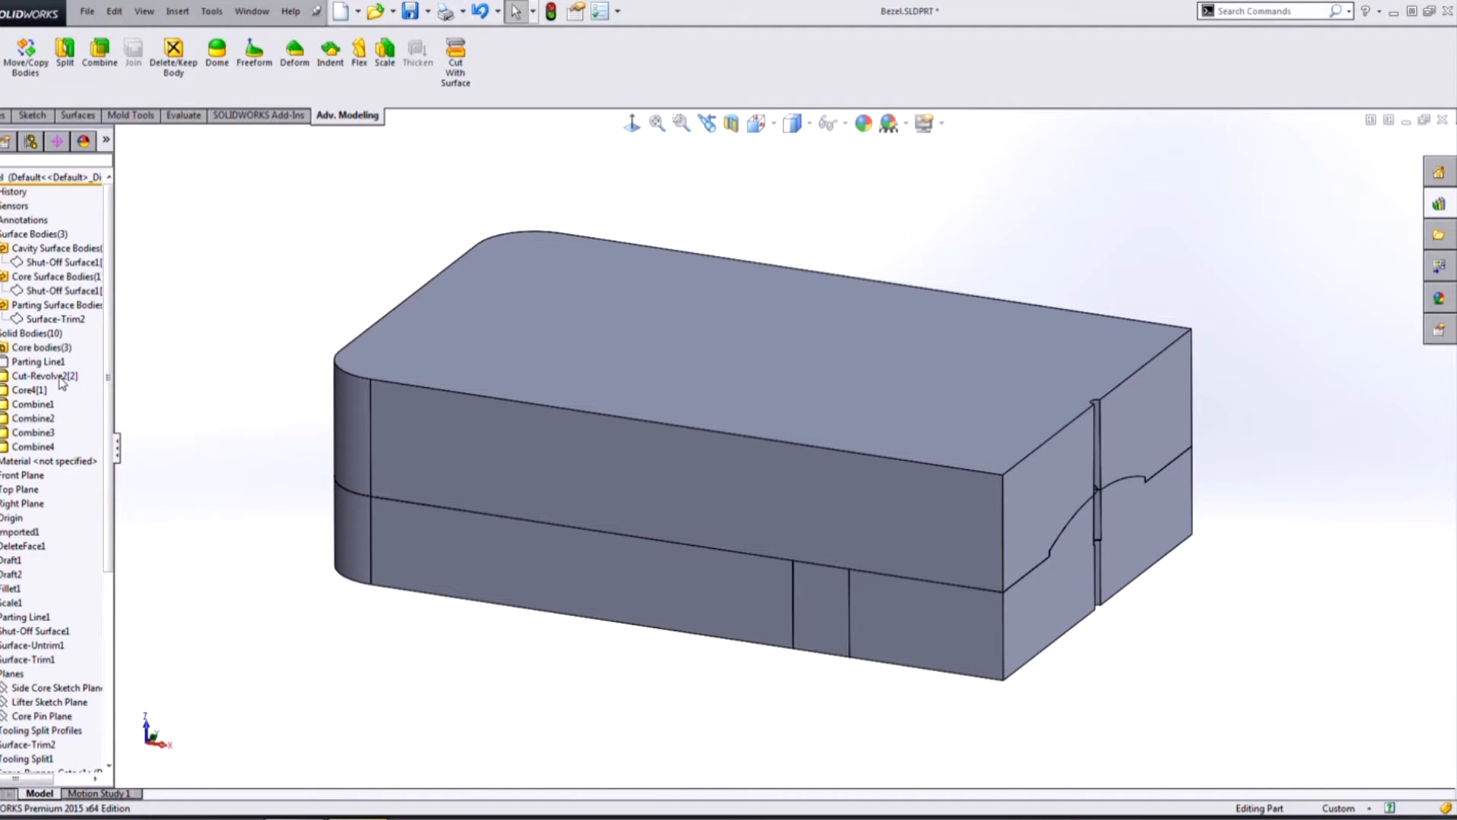
Save the solid bodies as separate parts with auto-assigned names and create an assembly named moldinsert from them, rebuilding it on save
right_click(42, 333)
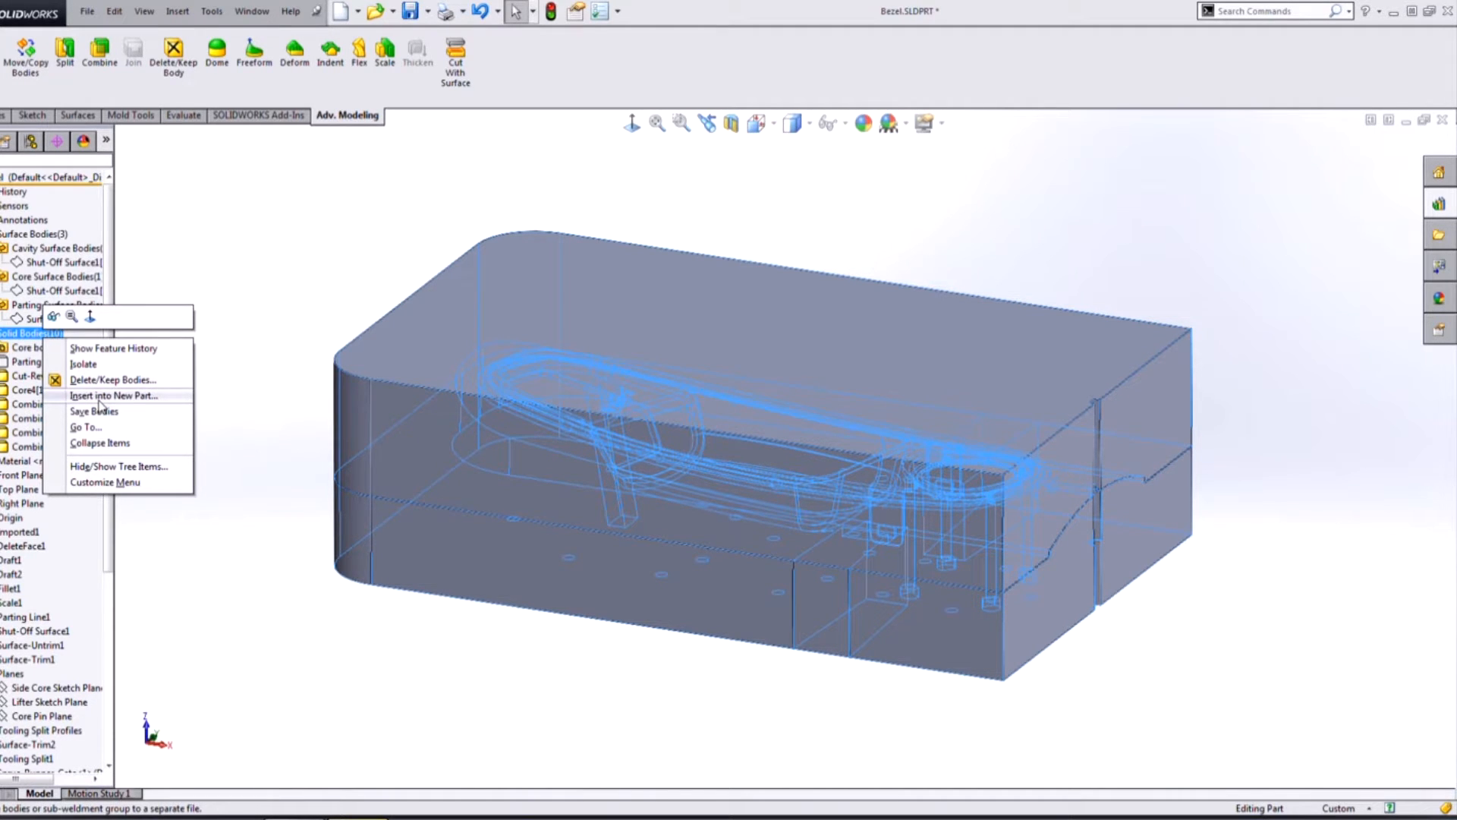
left_click(110, 413)
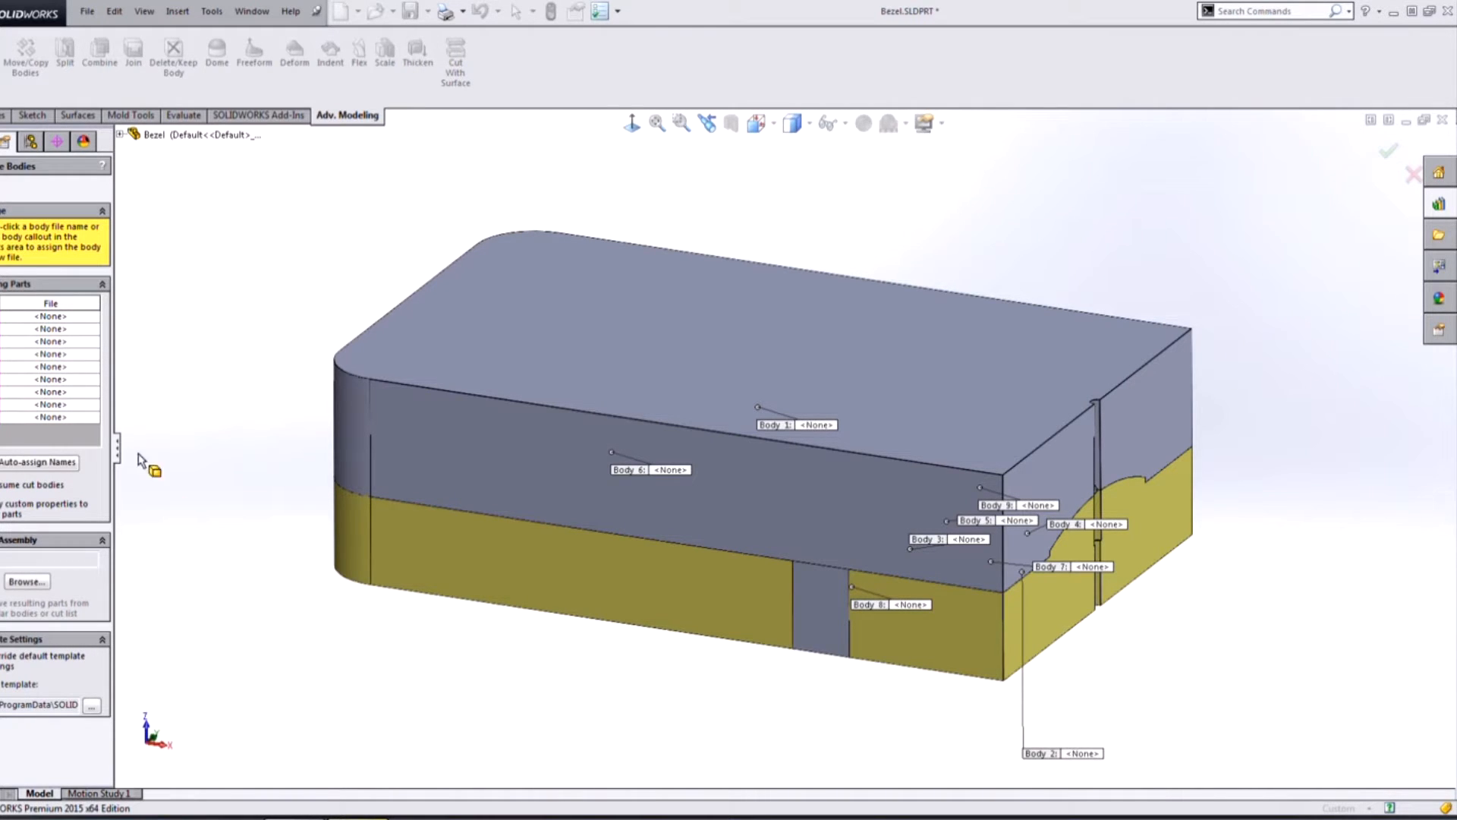
left_click(28, 581)
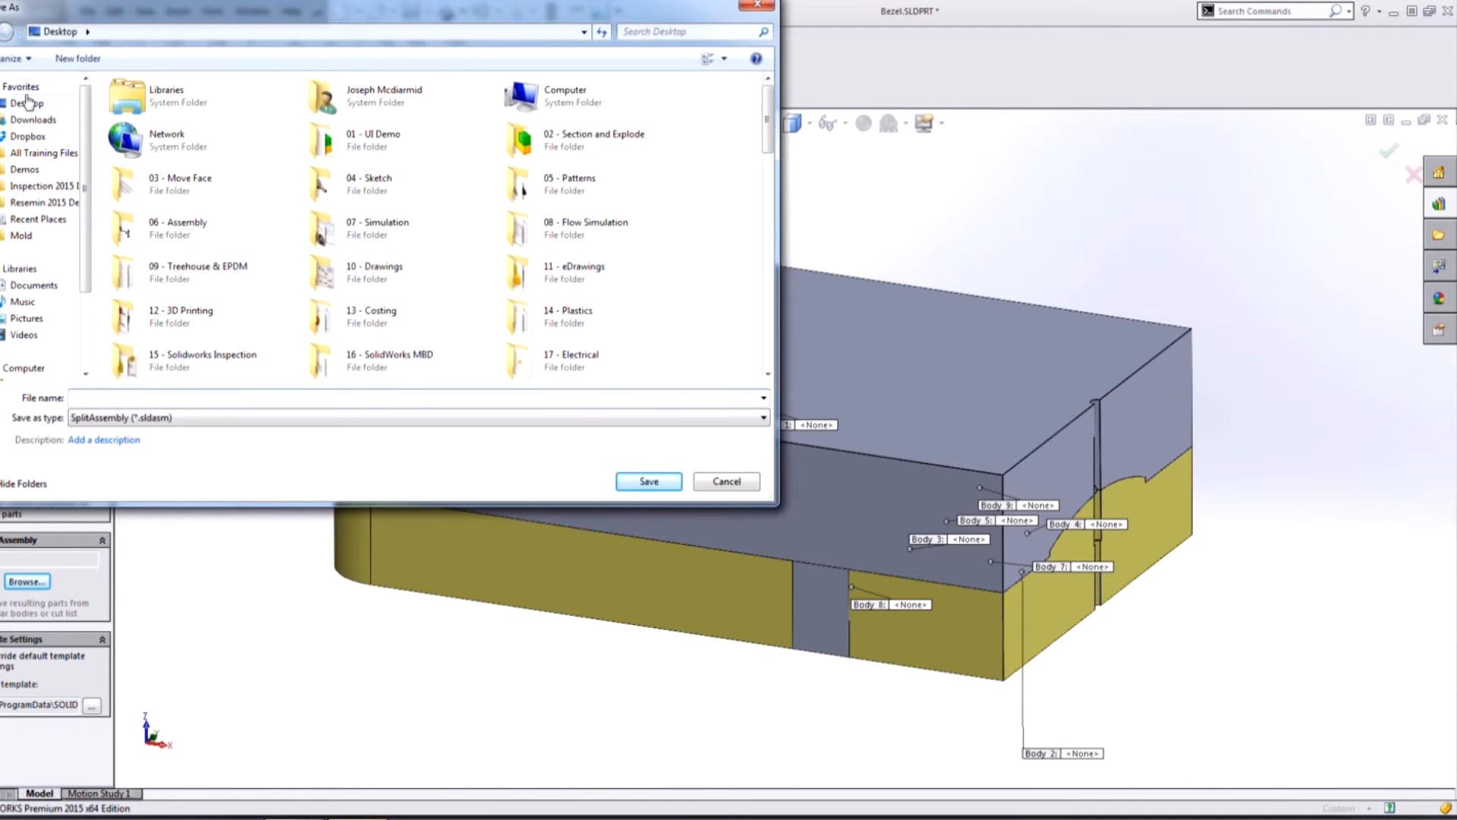
type("moldinsert")
left_click(628, 482)
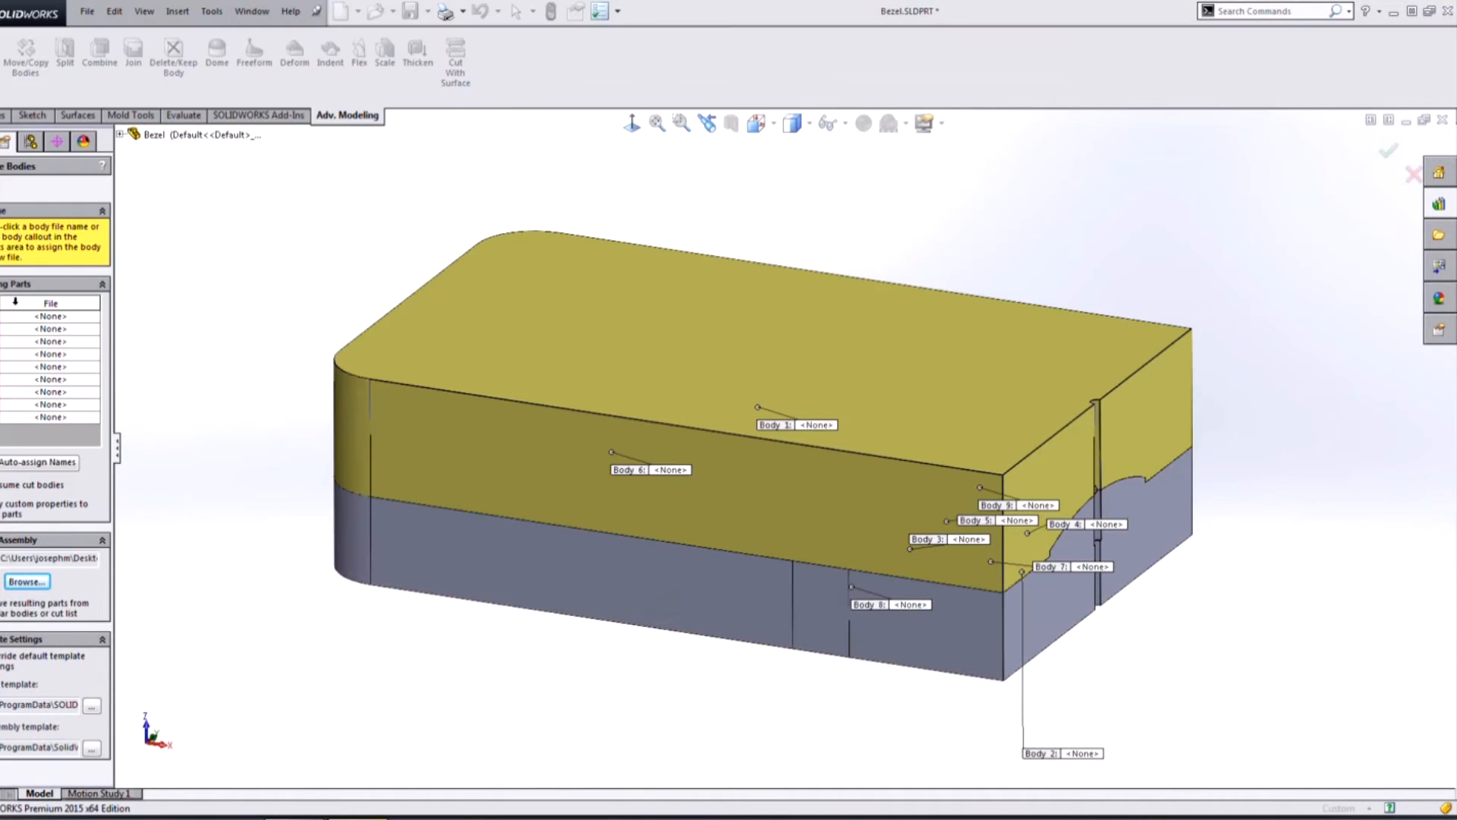
left_click(44, 463)
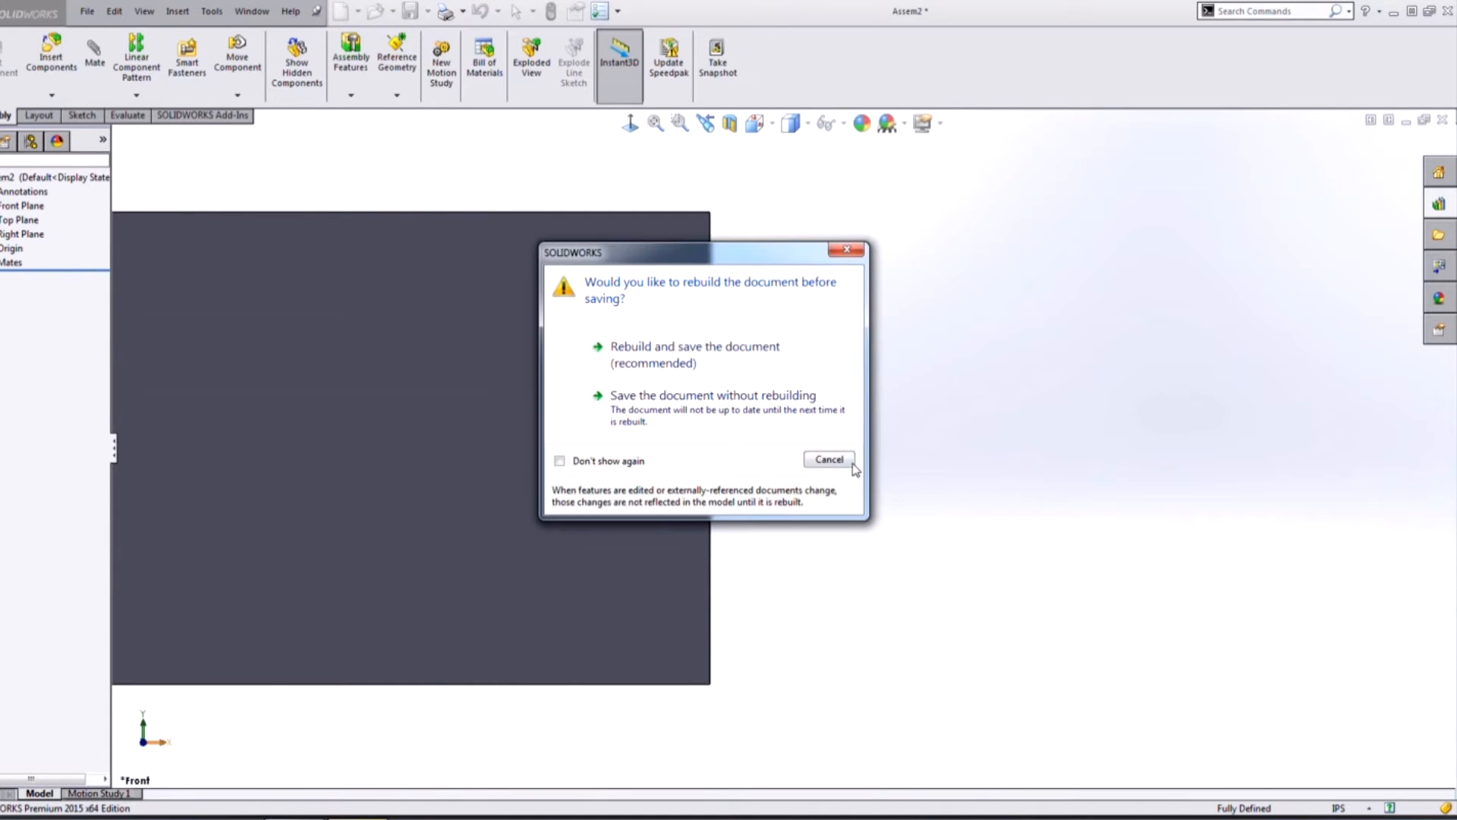
left_click(771, 360)
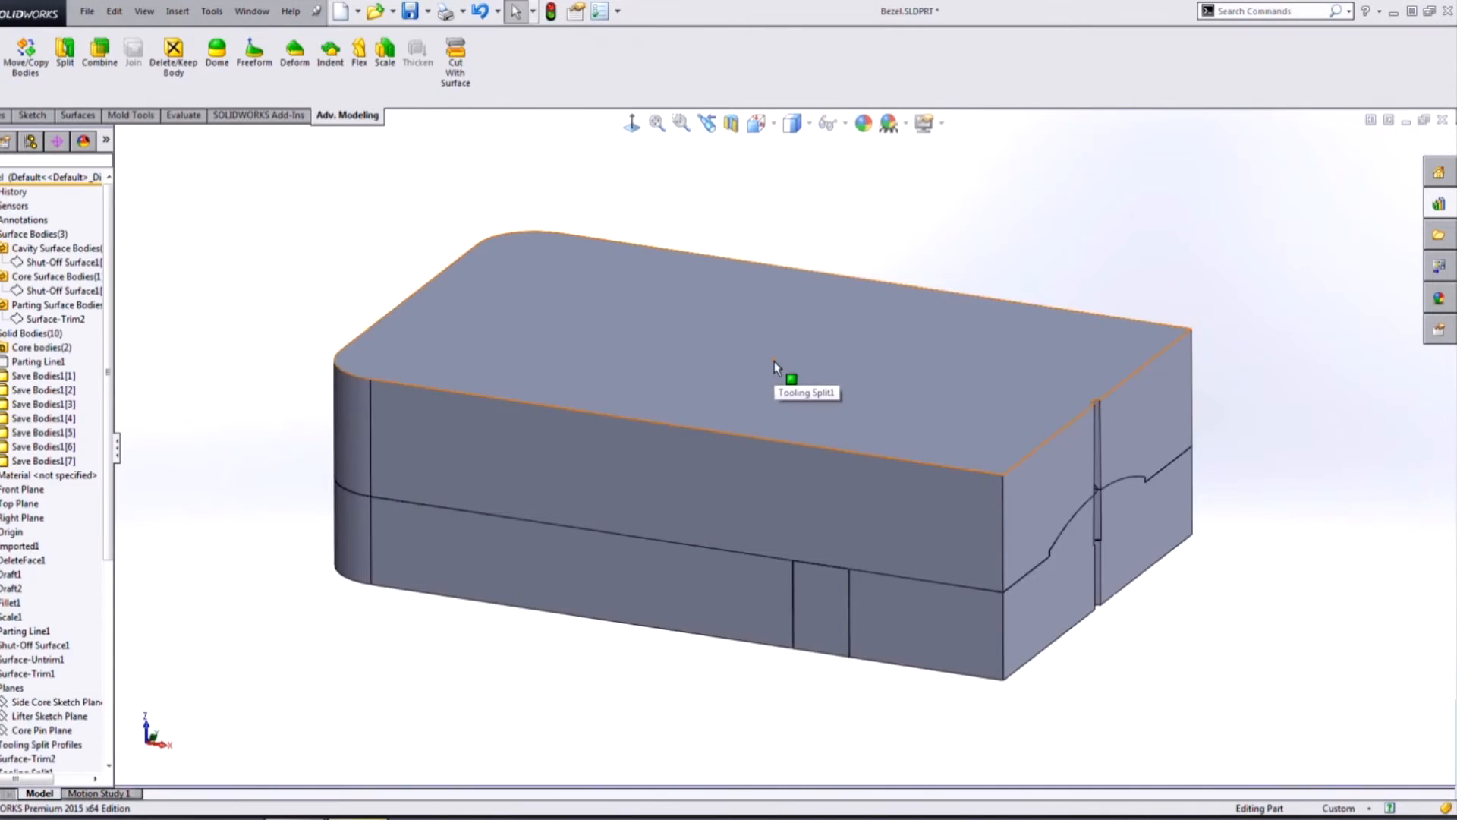
Switch to the moldinsert assembly and examine its blocks and core pin components
key("ctrl+Tab")
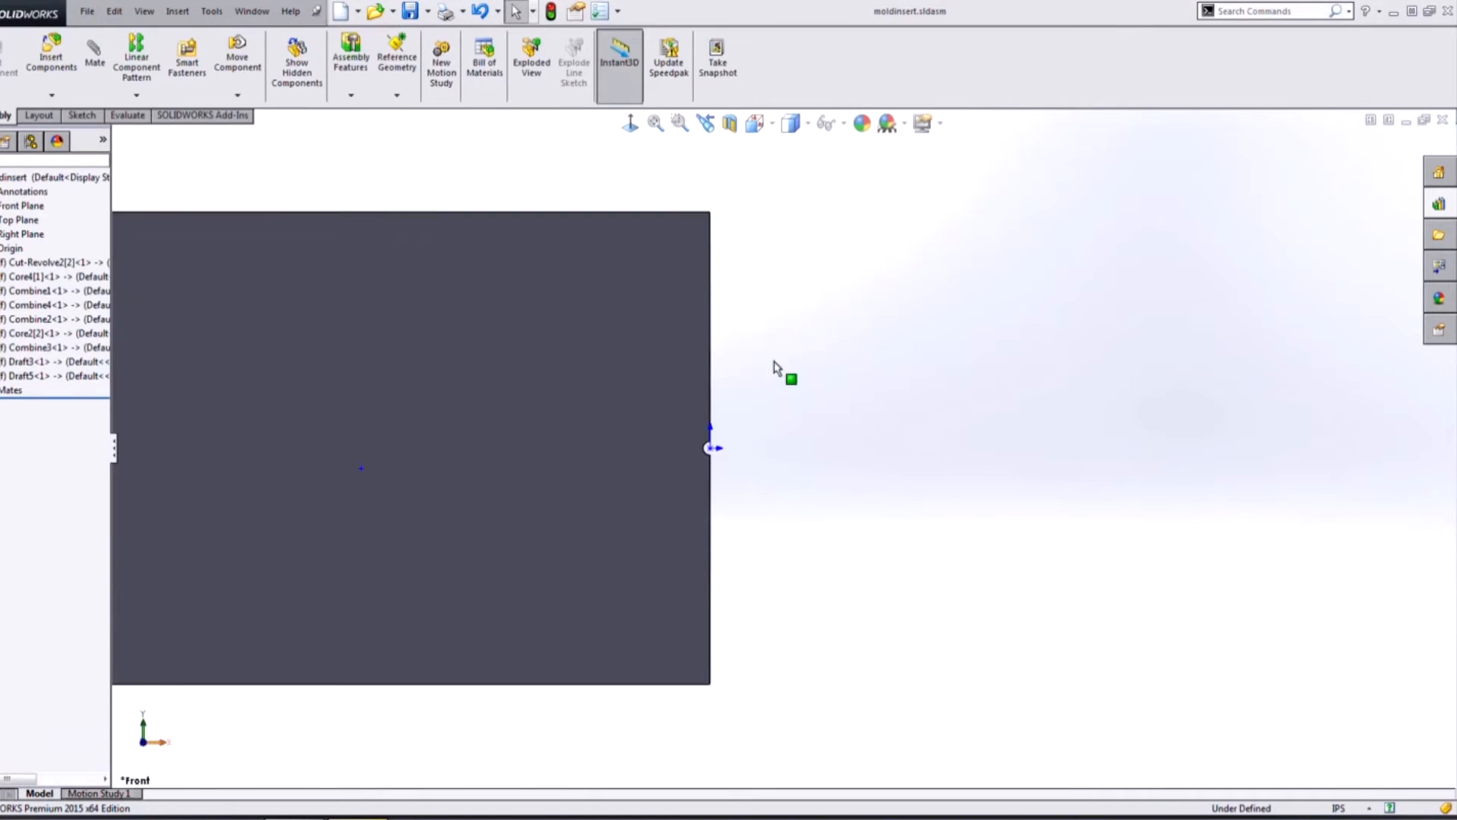
scroll(774, 440, "up", 4)
middle_click_drag(586, 394, 558, 322)
scroll(537, 464, "down", 3)
middle_click_drag(537, 463, 459, 395)
left_click(47, 264)
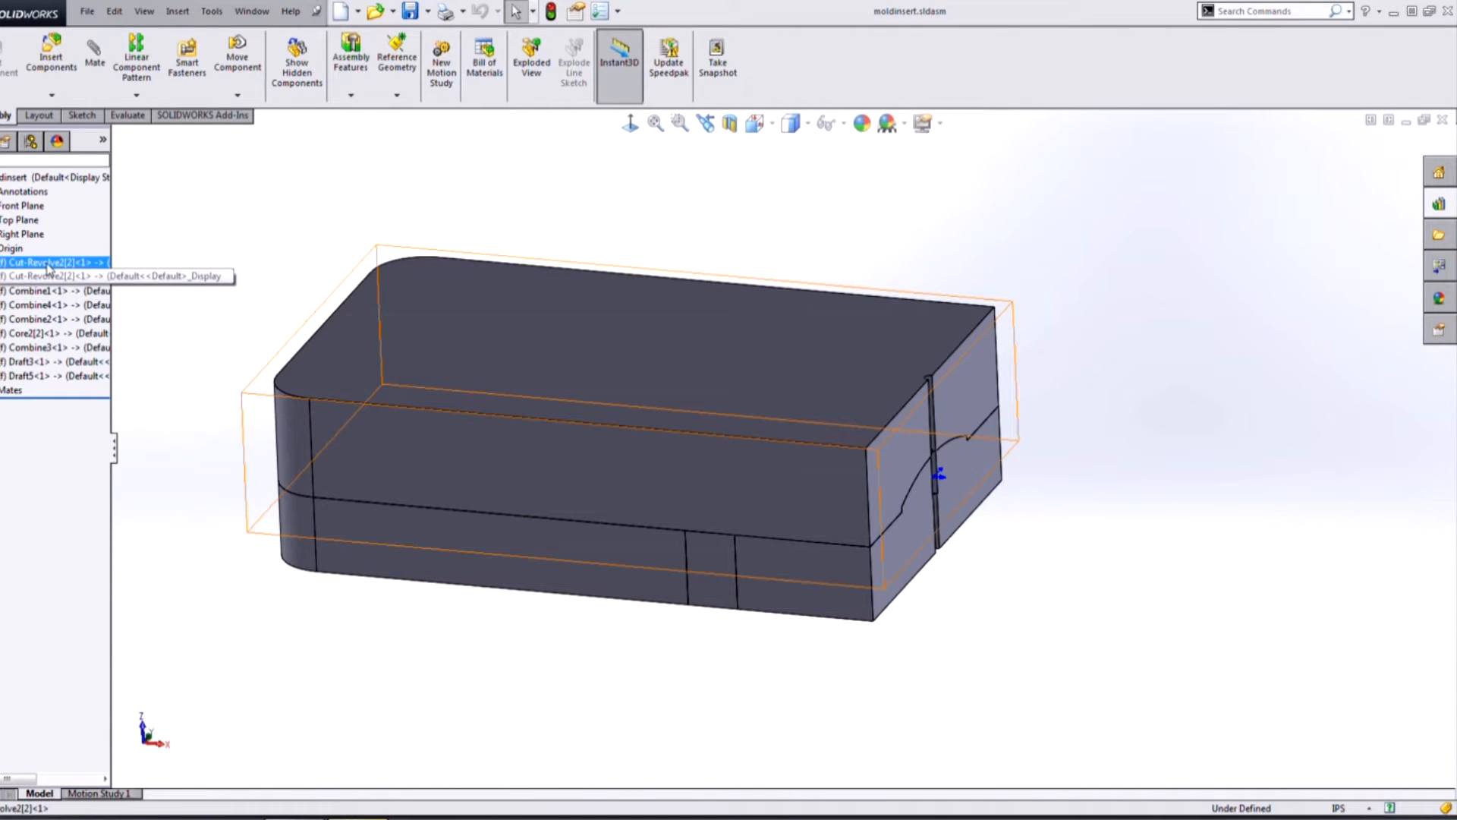
left_click(46, 264)
left_click(35, 291)
left_click(32, 306)
left_click(29, 320)
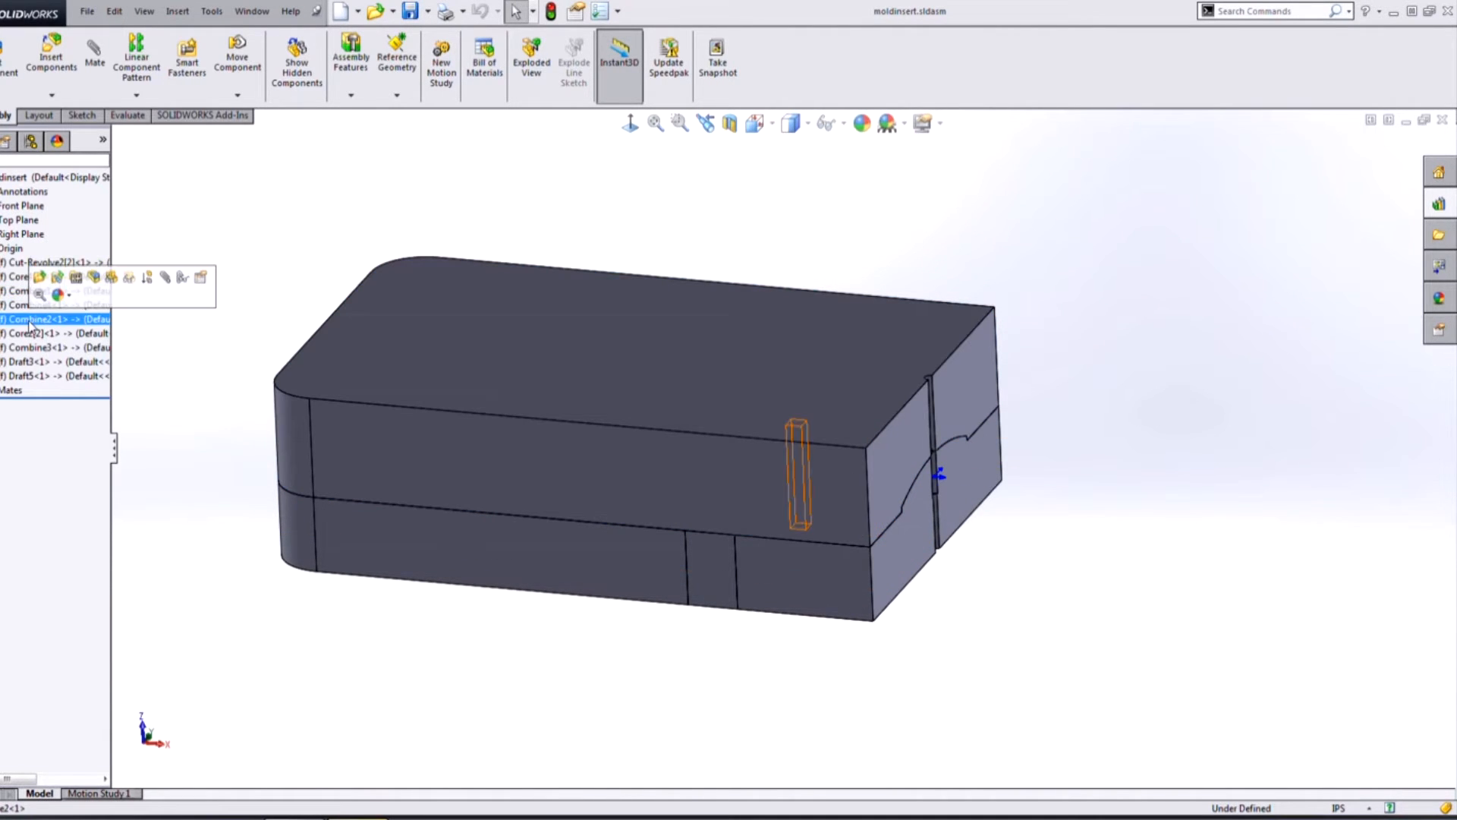
left_click(29, 347)
left_click(260, 299)
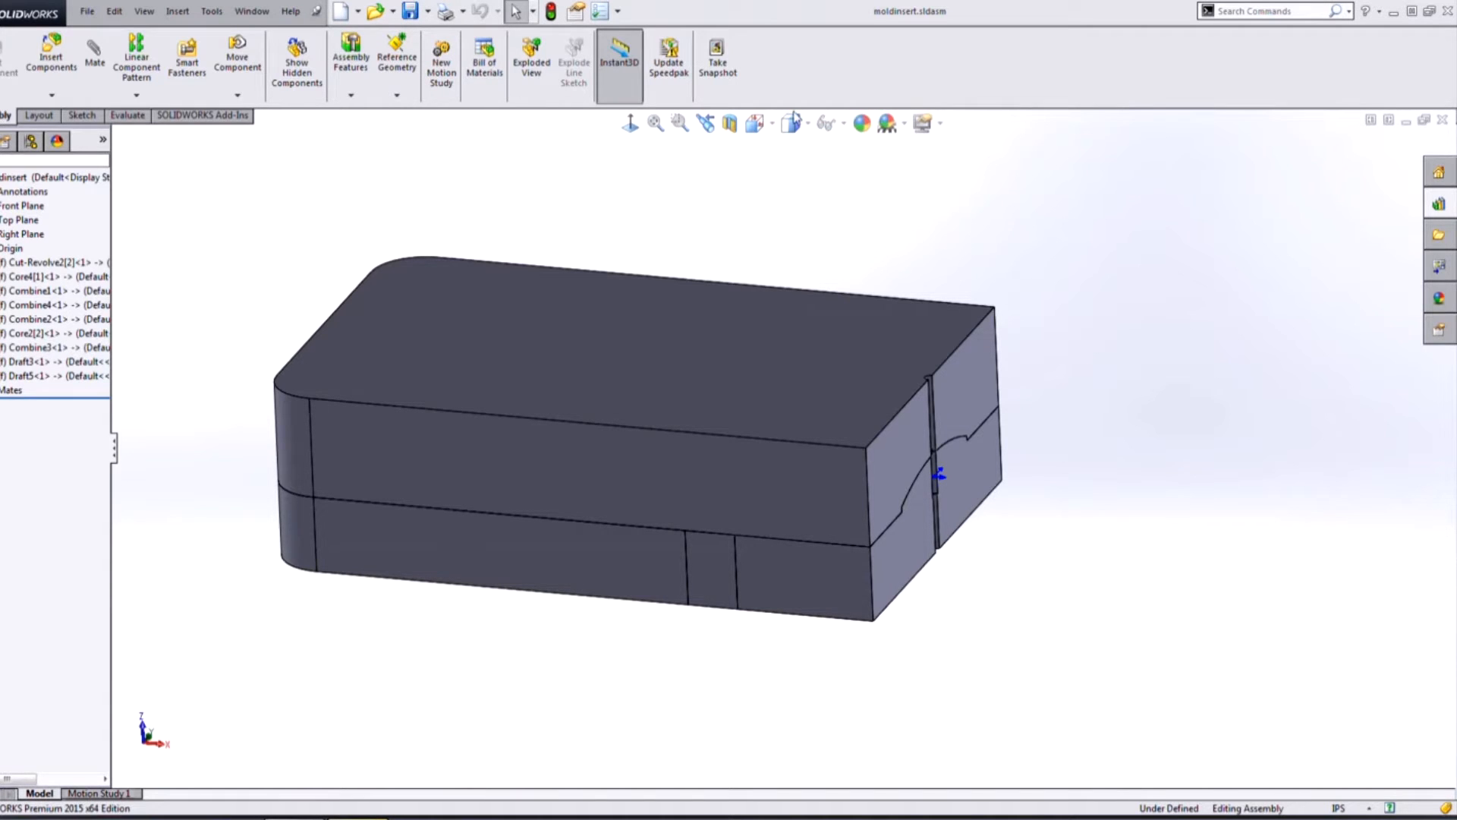
Open the Bezel Moldbase.SLDASM assembly and try inserting the moldinsert assembly as a component
left_click(383, 13)
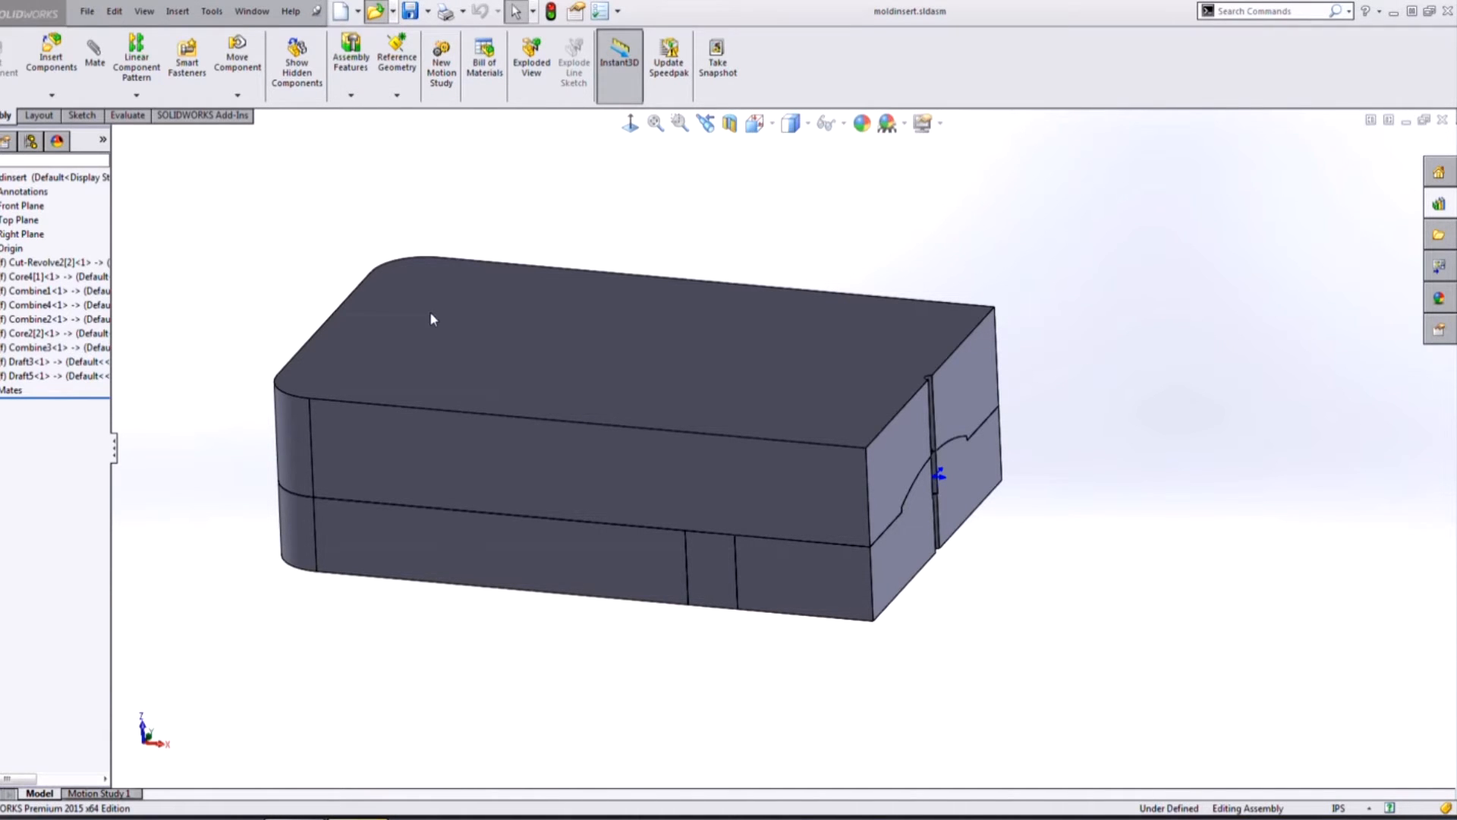
left_click(368, 480)
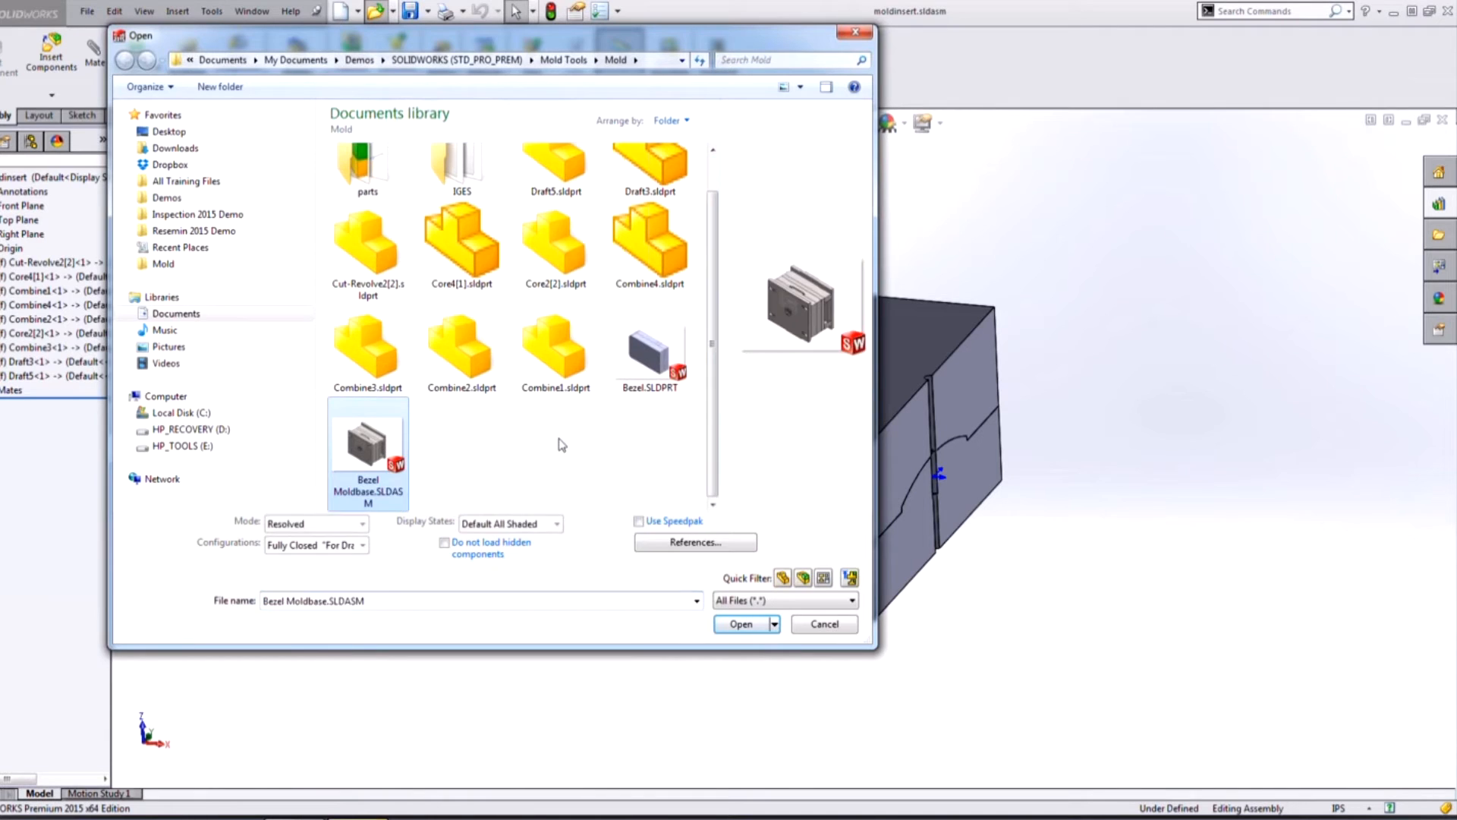
left_click(740, 625)
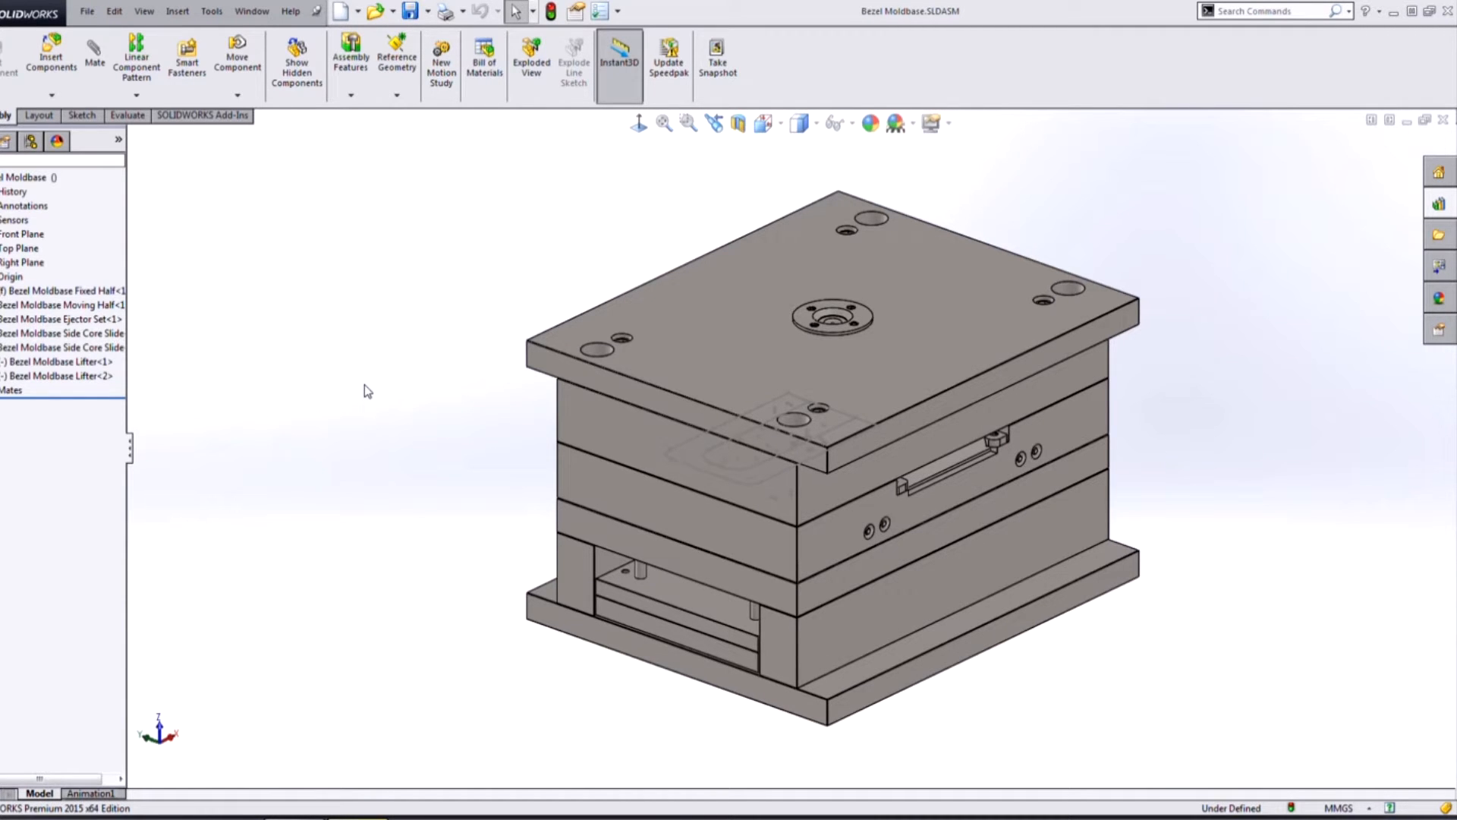
left_click(32, 89)
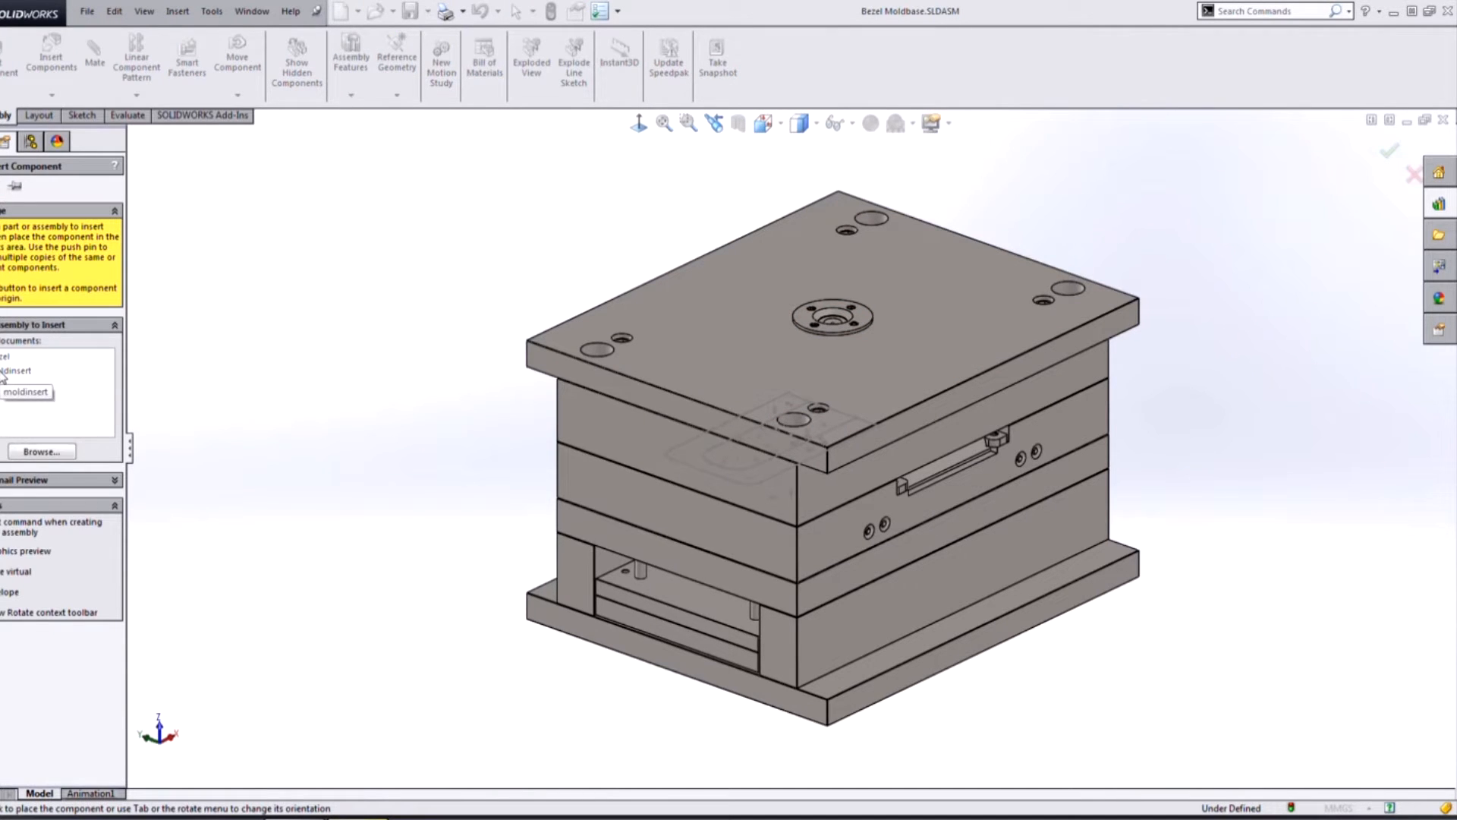
key("Escape")
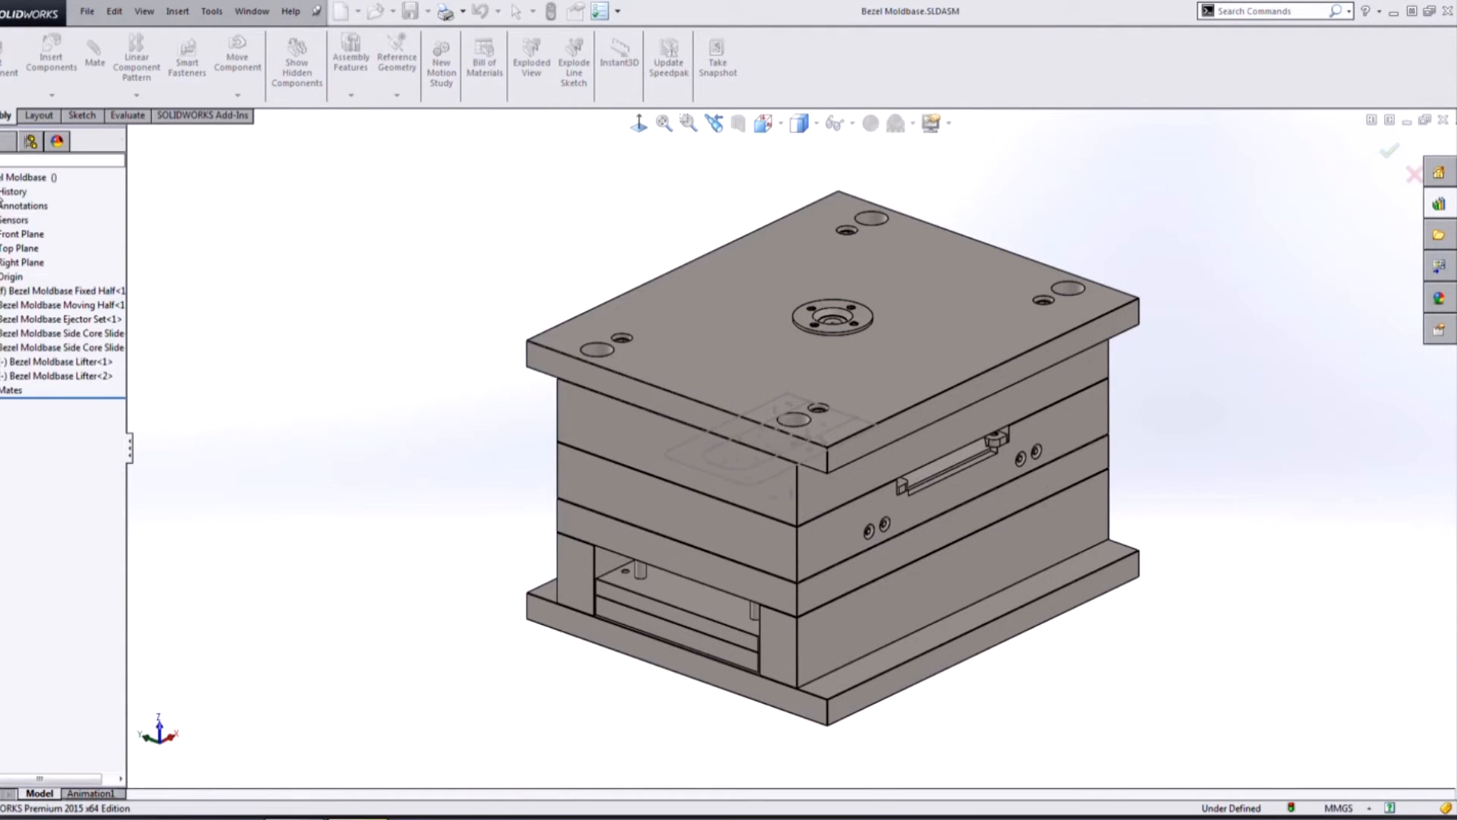
Apply the Plates Transparent display state to the mold base and inspect its internal components
left_click(118, 141)
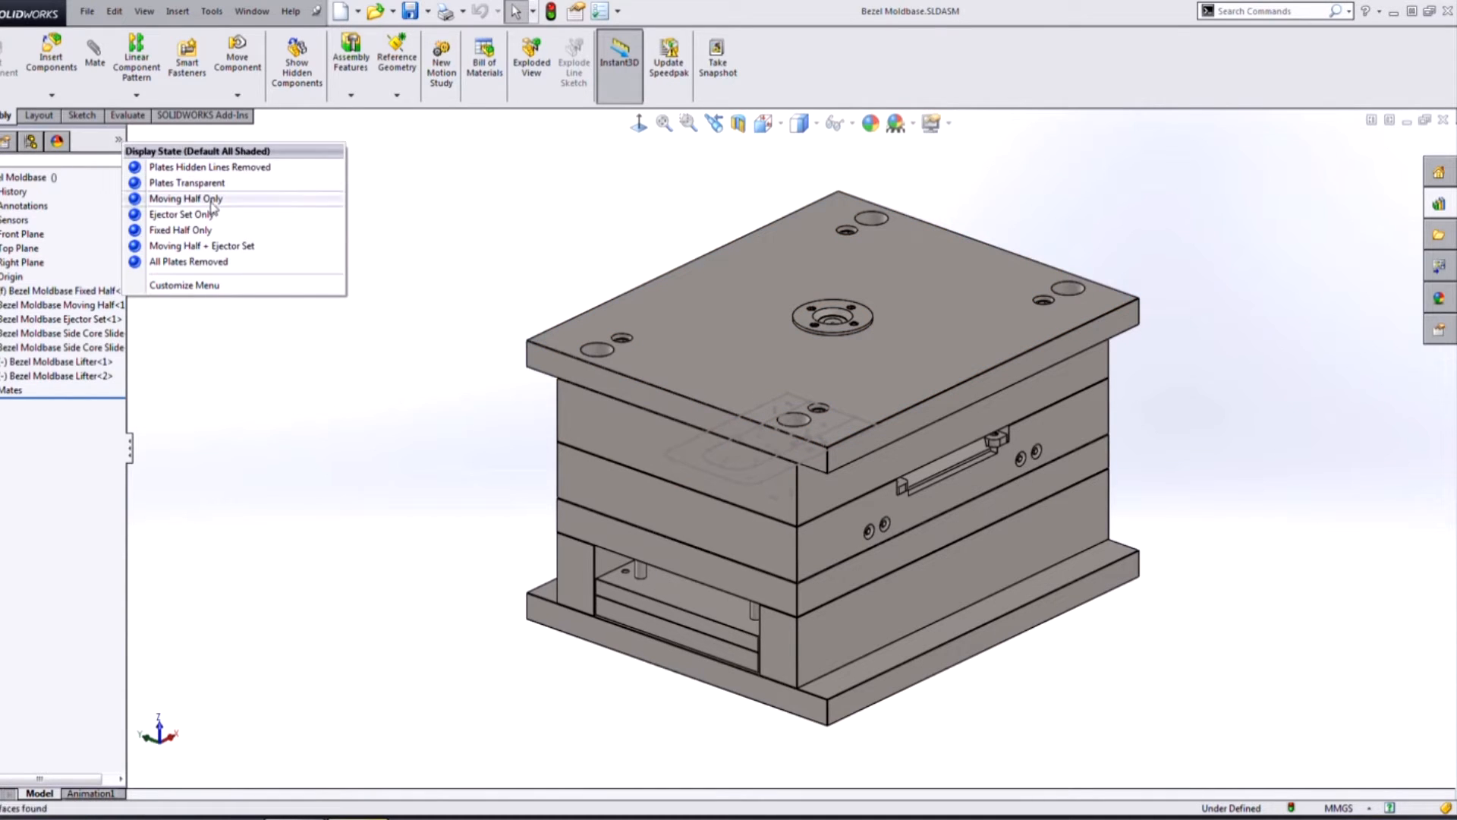
left_click(187, 183)
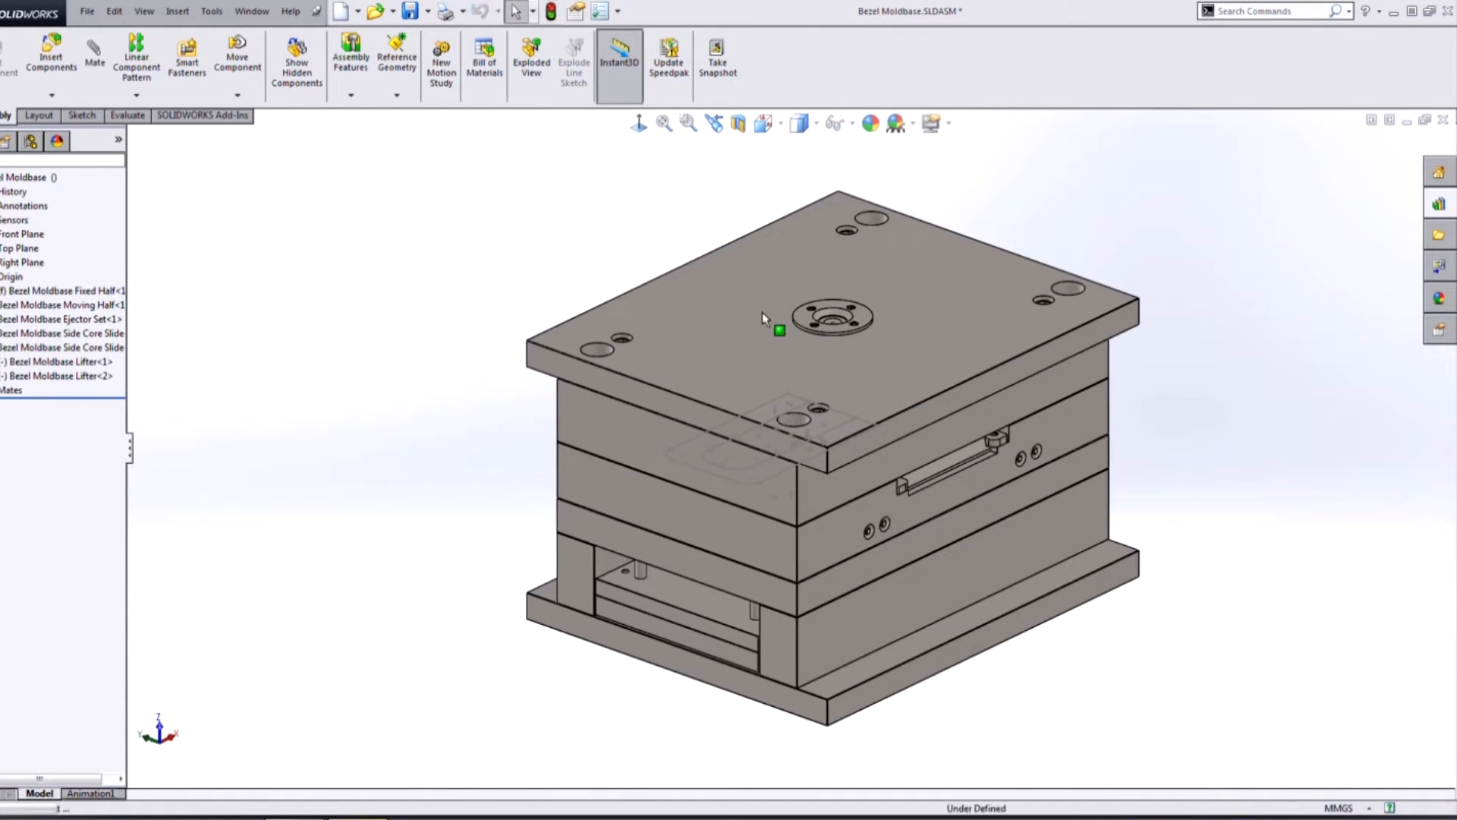
middle_click_drag(926, 455, 795, 475)
scroll(720, 449, "down", 4)
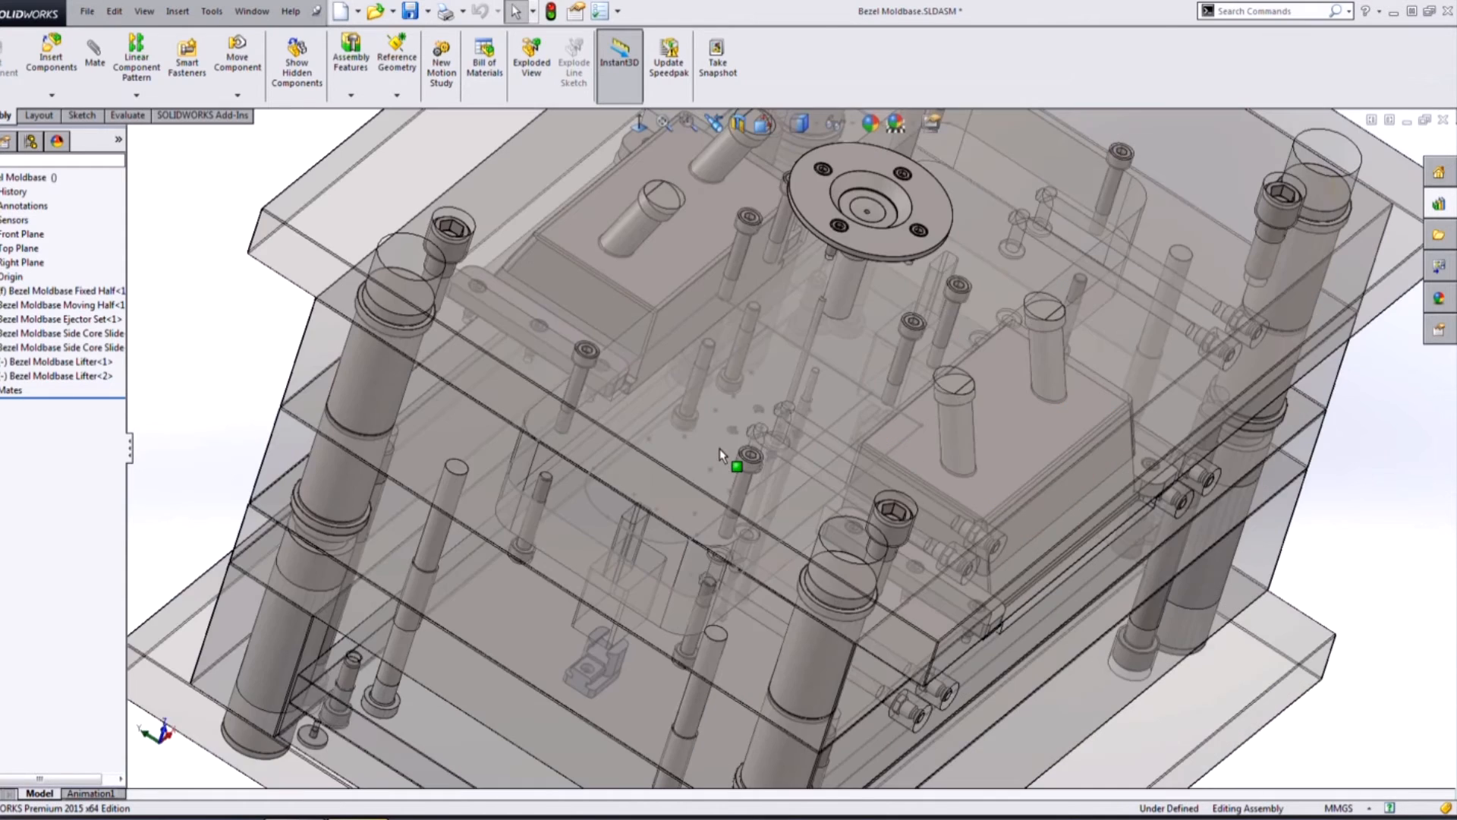
scroll(720, 448, "down", 1)
middle_click_drag(719, 449, 778, 413)
key("f")
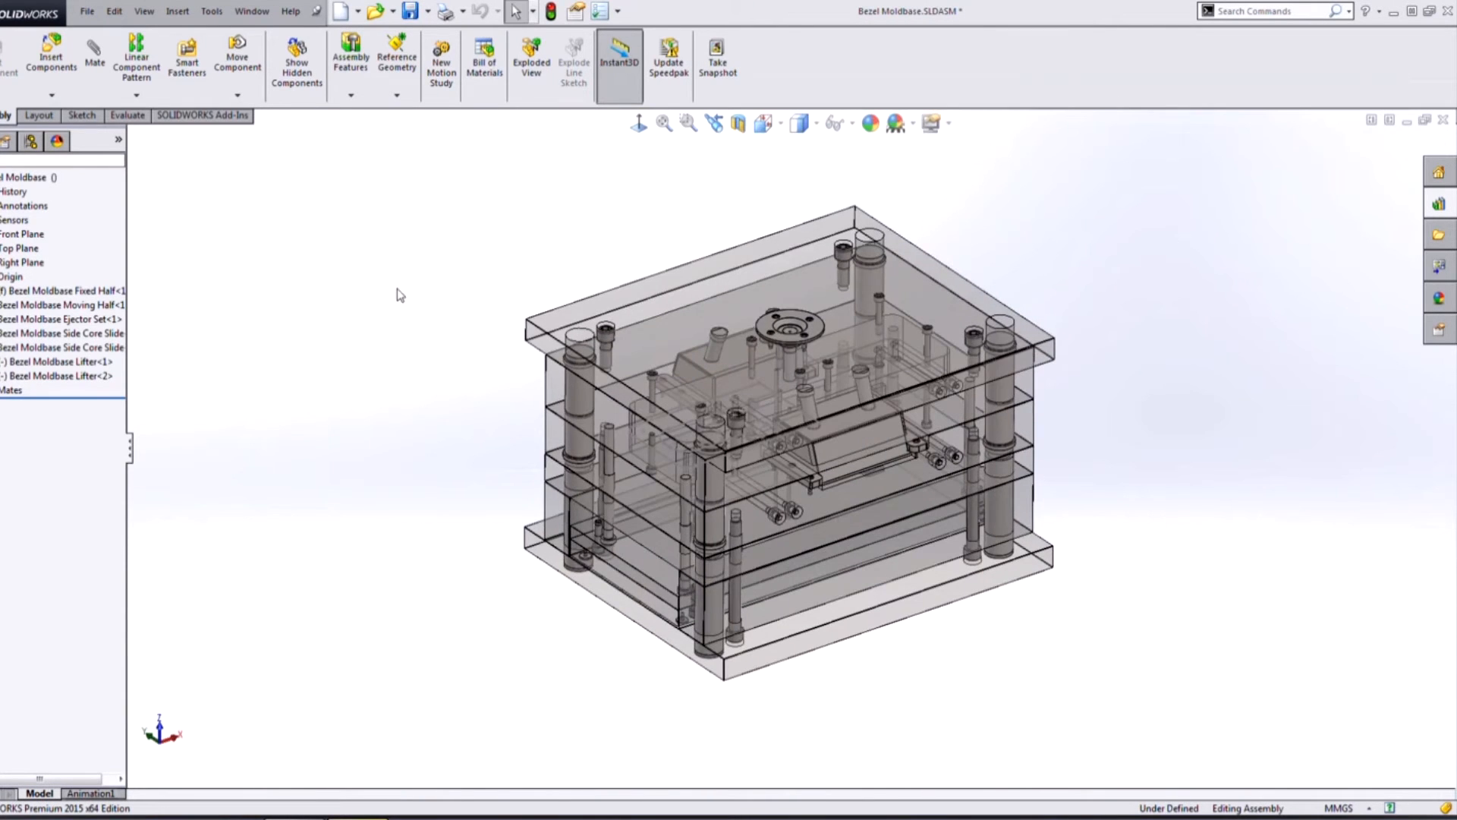
Insert the moldinsert assembly at the mold base assembly's origin and inspect how it sits between the plates
left_click(53, 105)
left_click(30, 370)
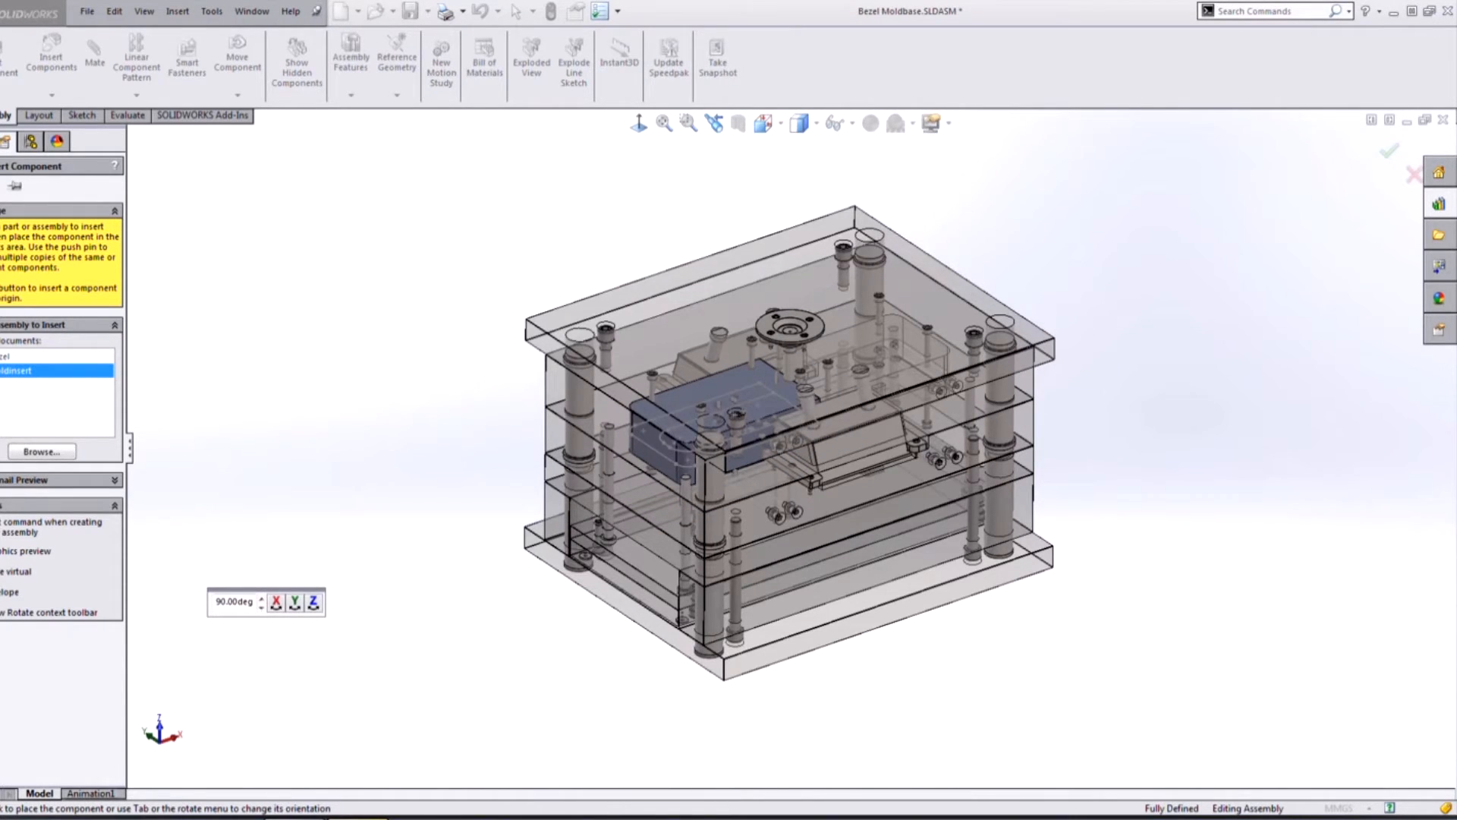
left_click(1, 186)
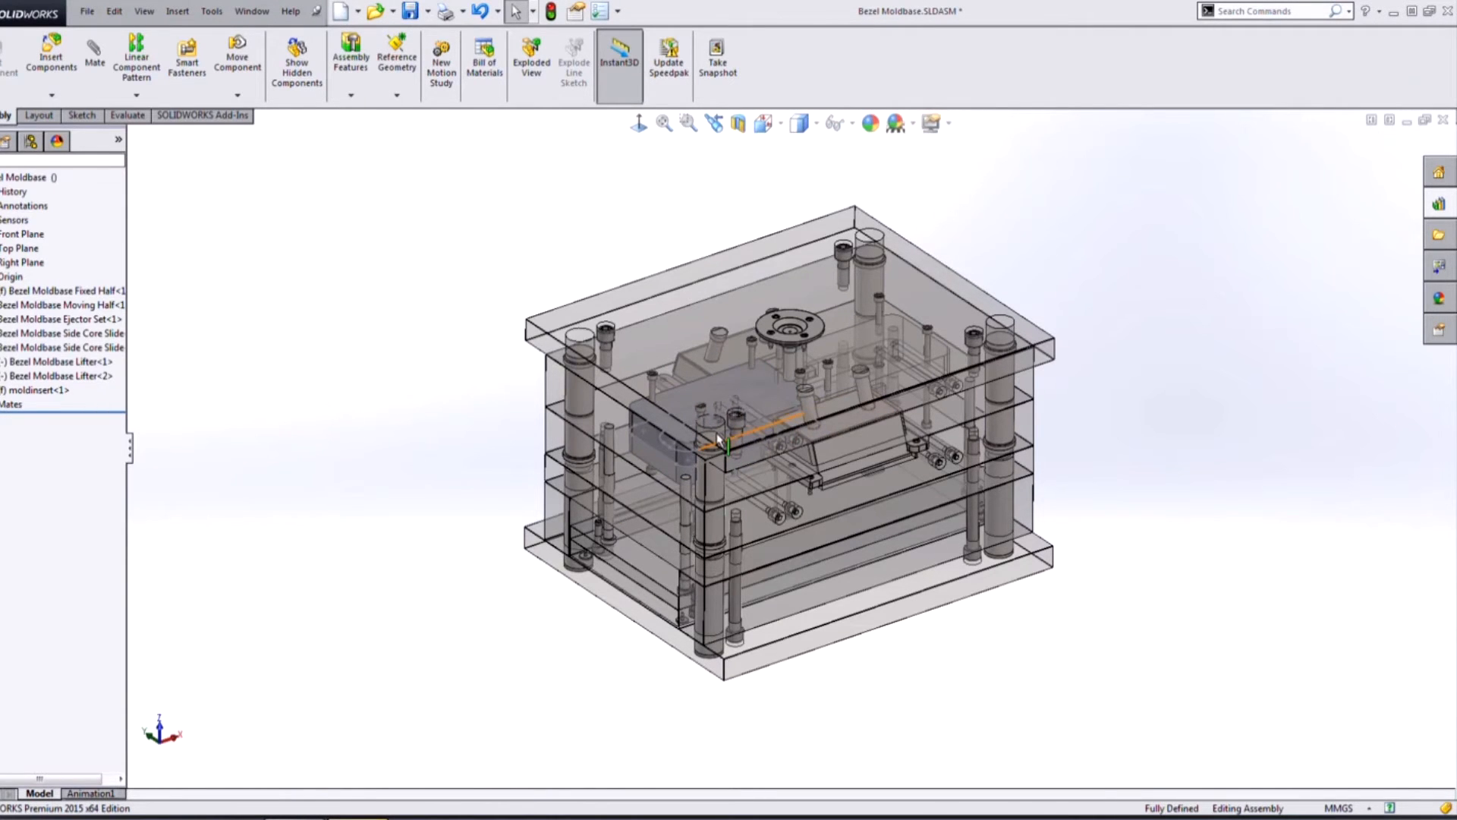
scroll(717, 441, "down", 5)
middle_click_drag(767, 371, 718, 419)
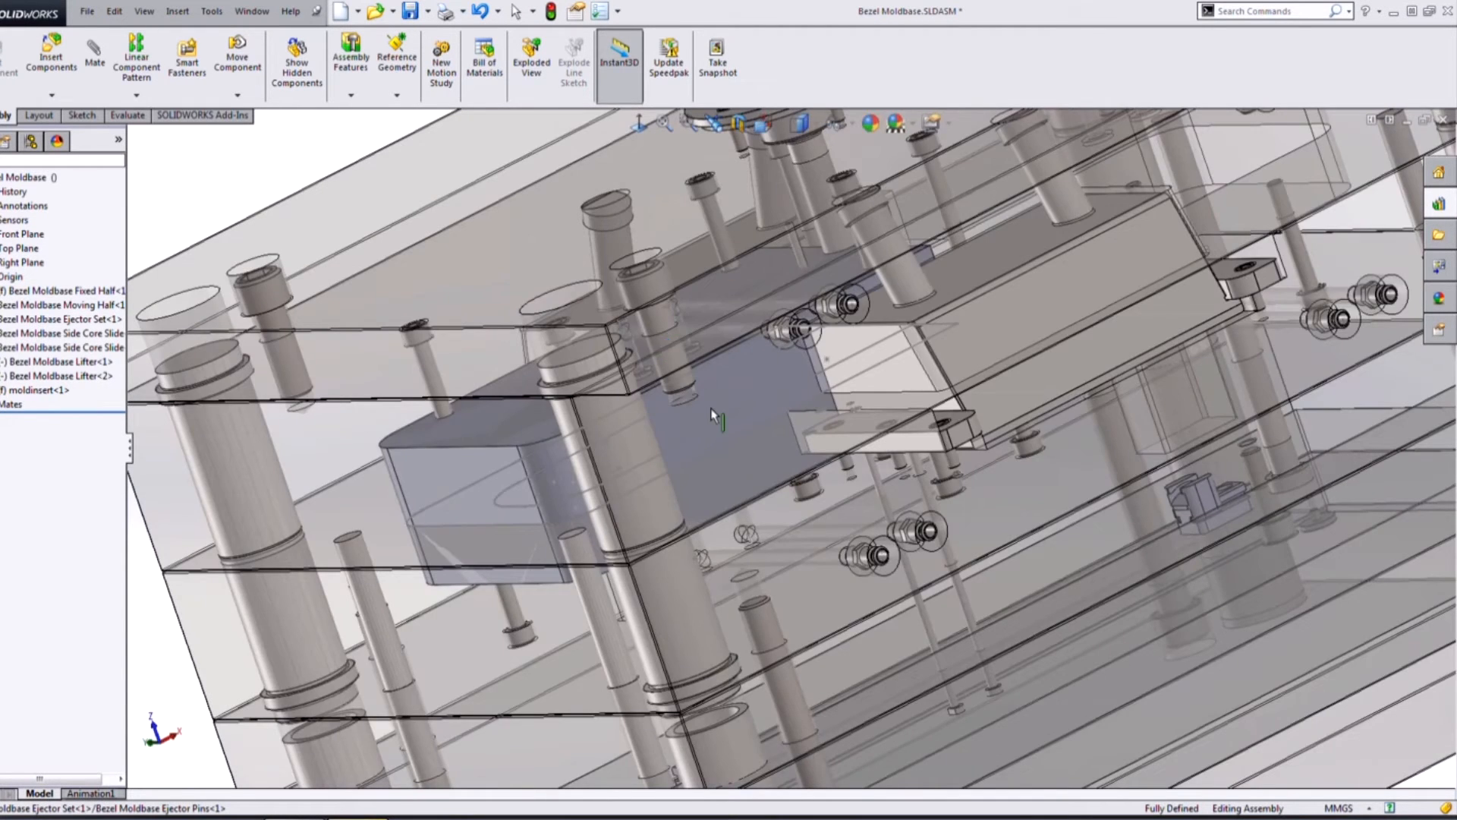
left_click(695, 455)
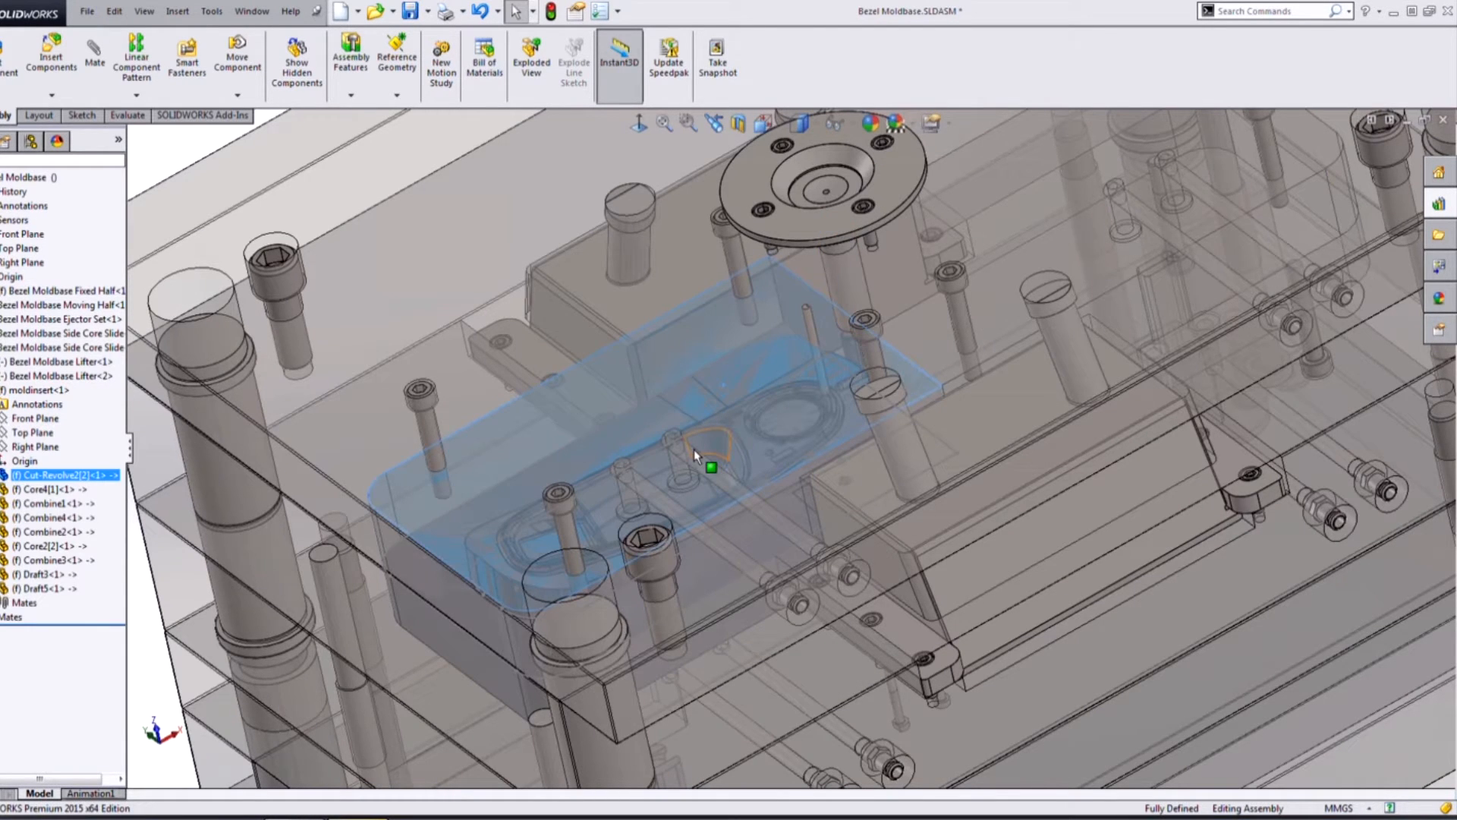
scroll(758, 456, "up", 4)
key("Escape")
middle_click_drag(892, 460, 796, 478)
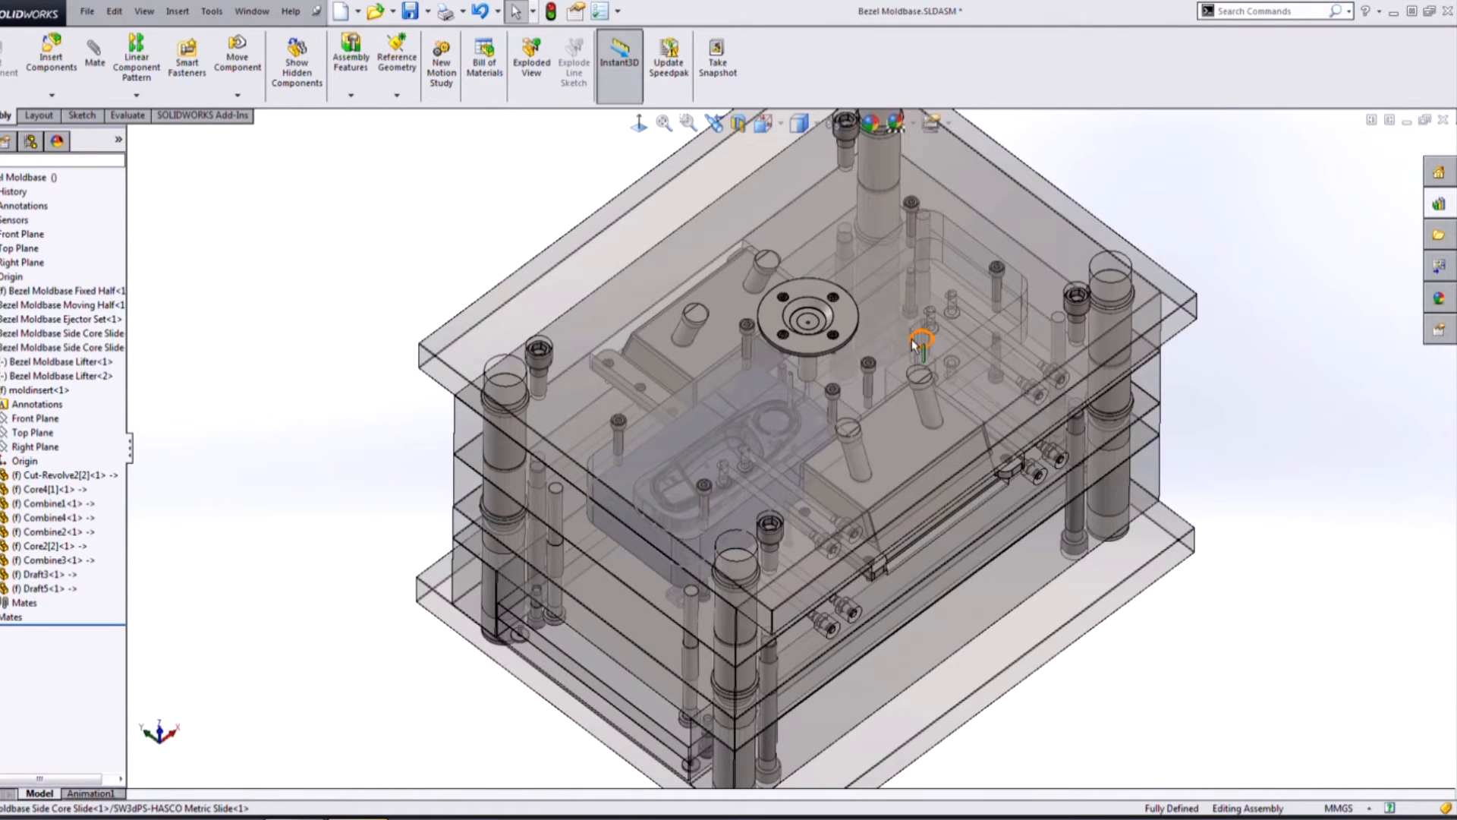
Set up a component mirror of the moldinsert assembly about the mold base's Right Plane and proceed to its orientation settings
left_click(137, 95)
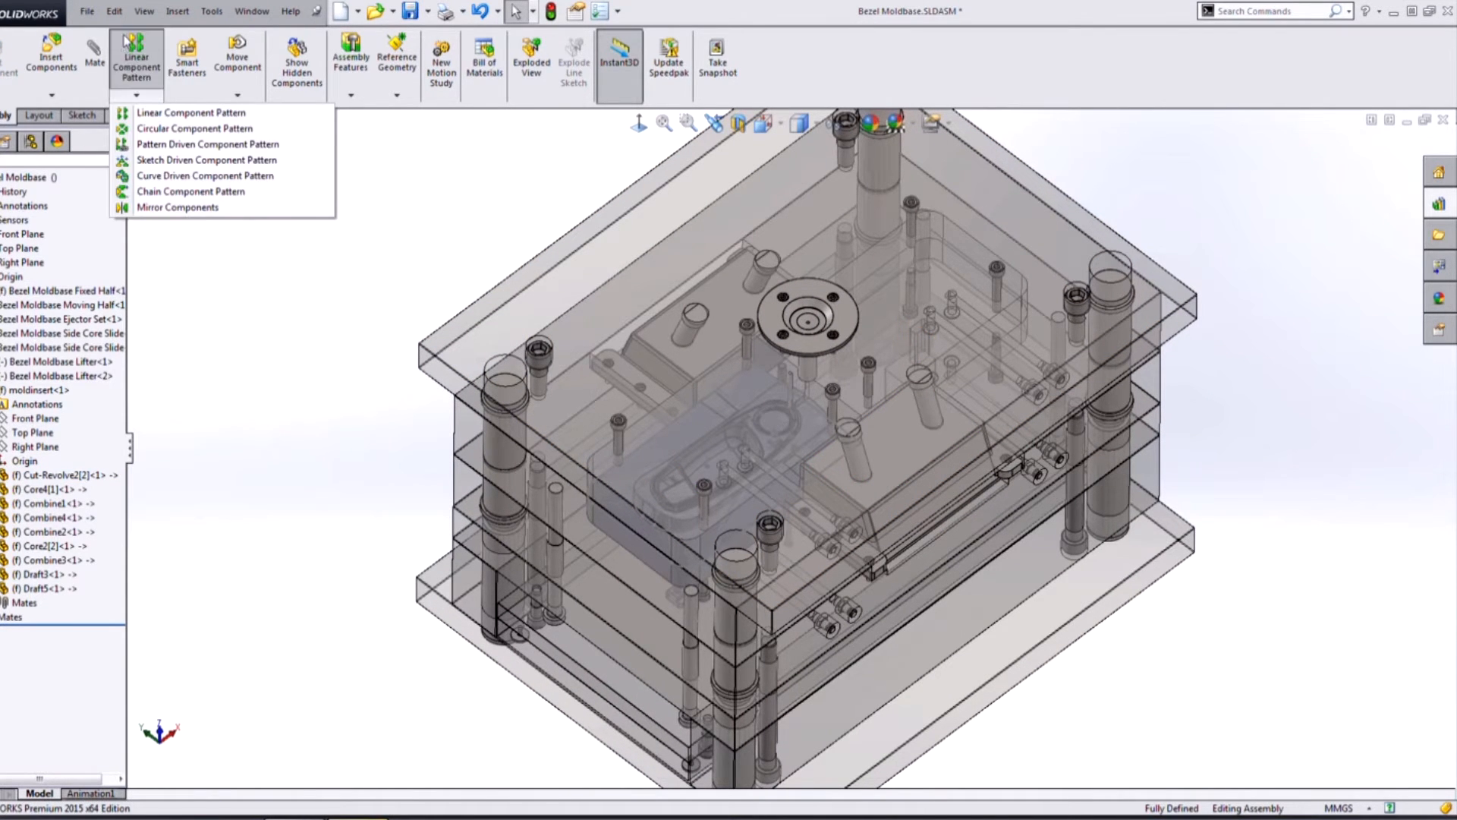
left_click(205, 212)
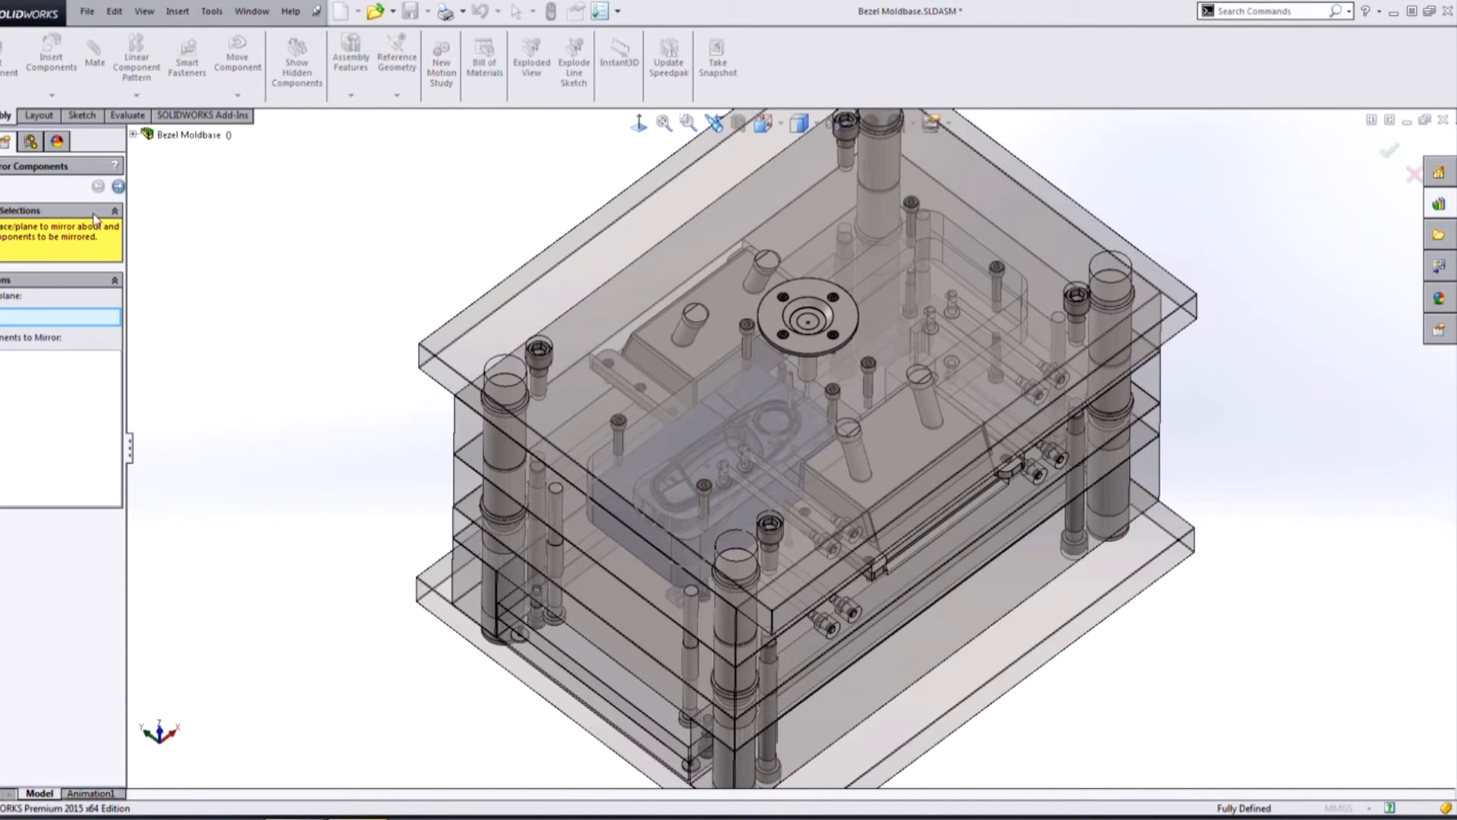
left_click(133, 134)
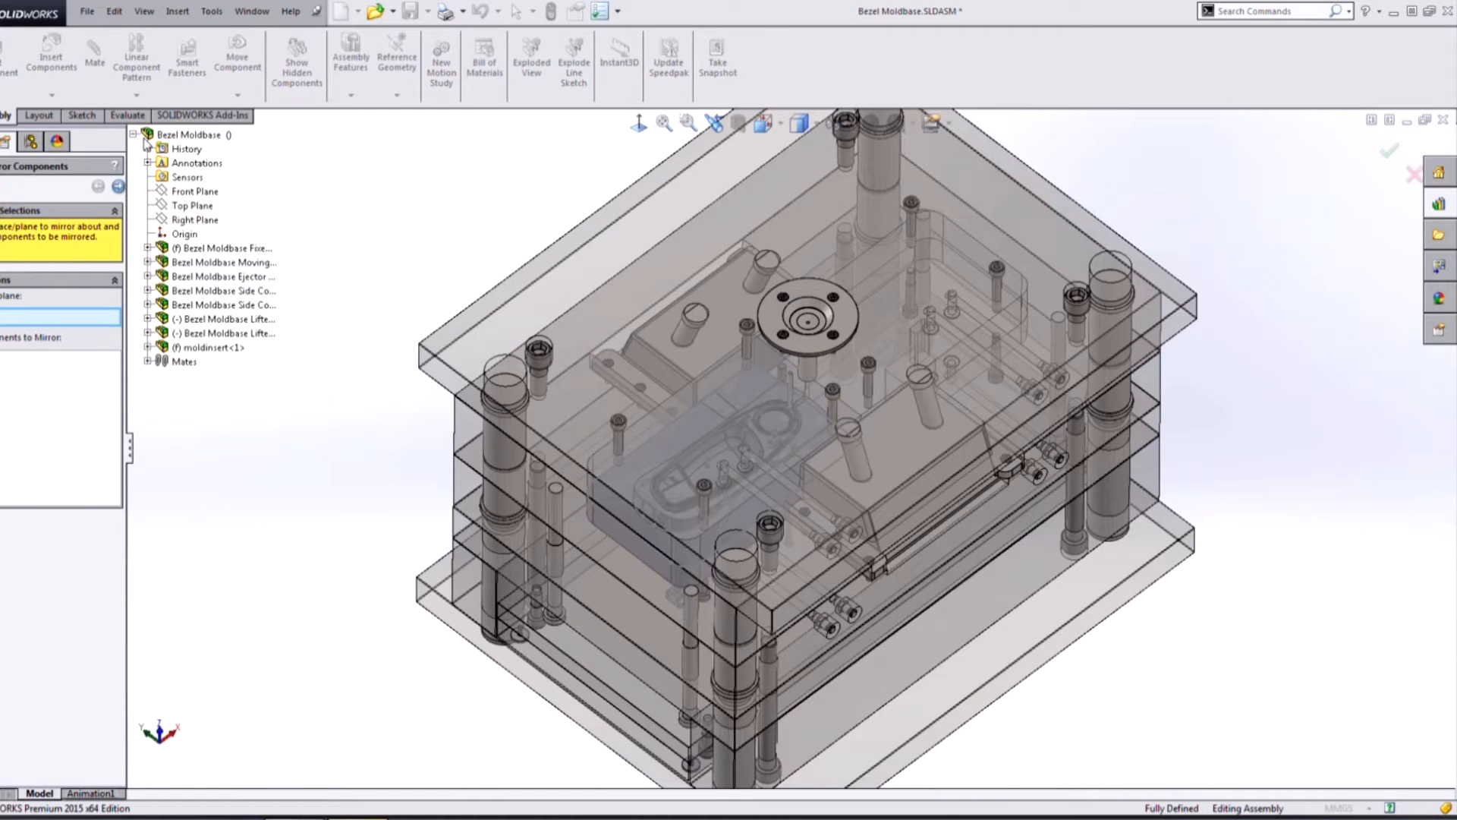
left_click(186, 220)
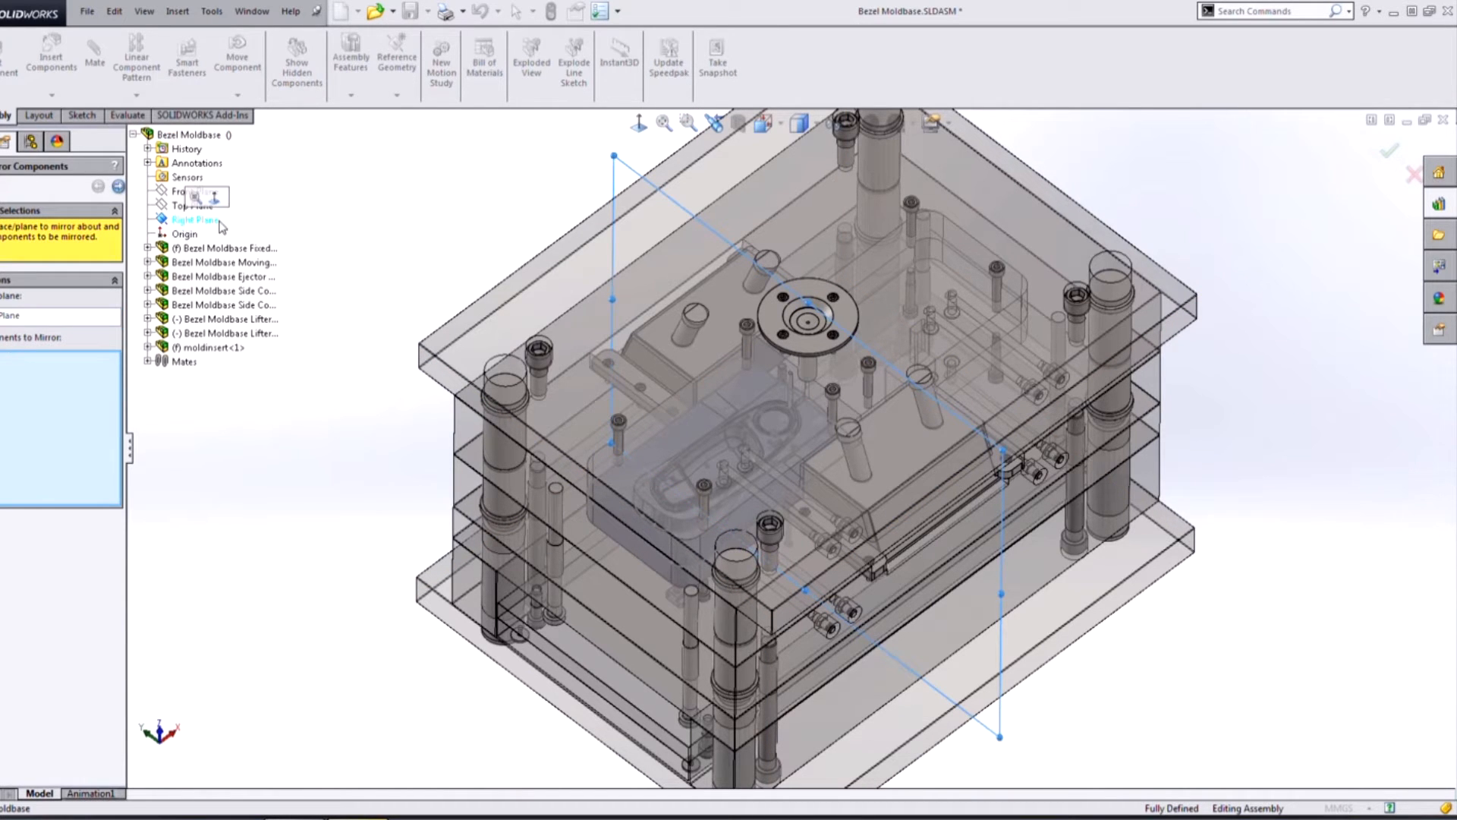
left_click(223, 351)
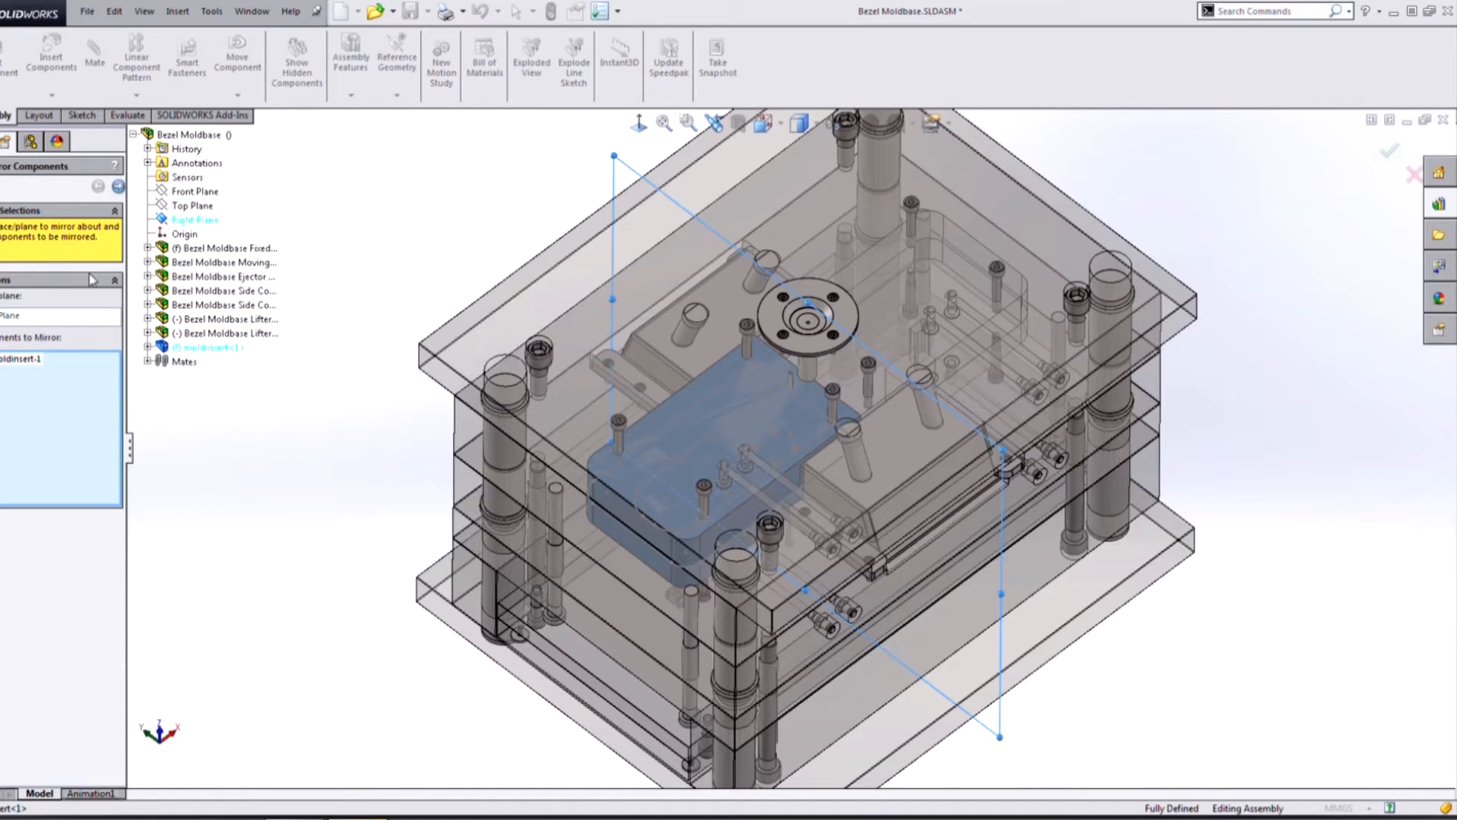
left_click(118, 187)
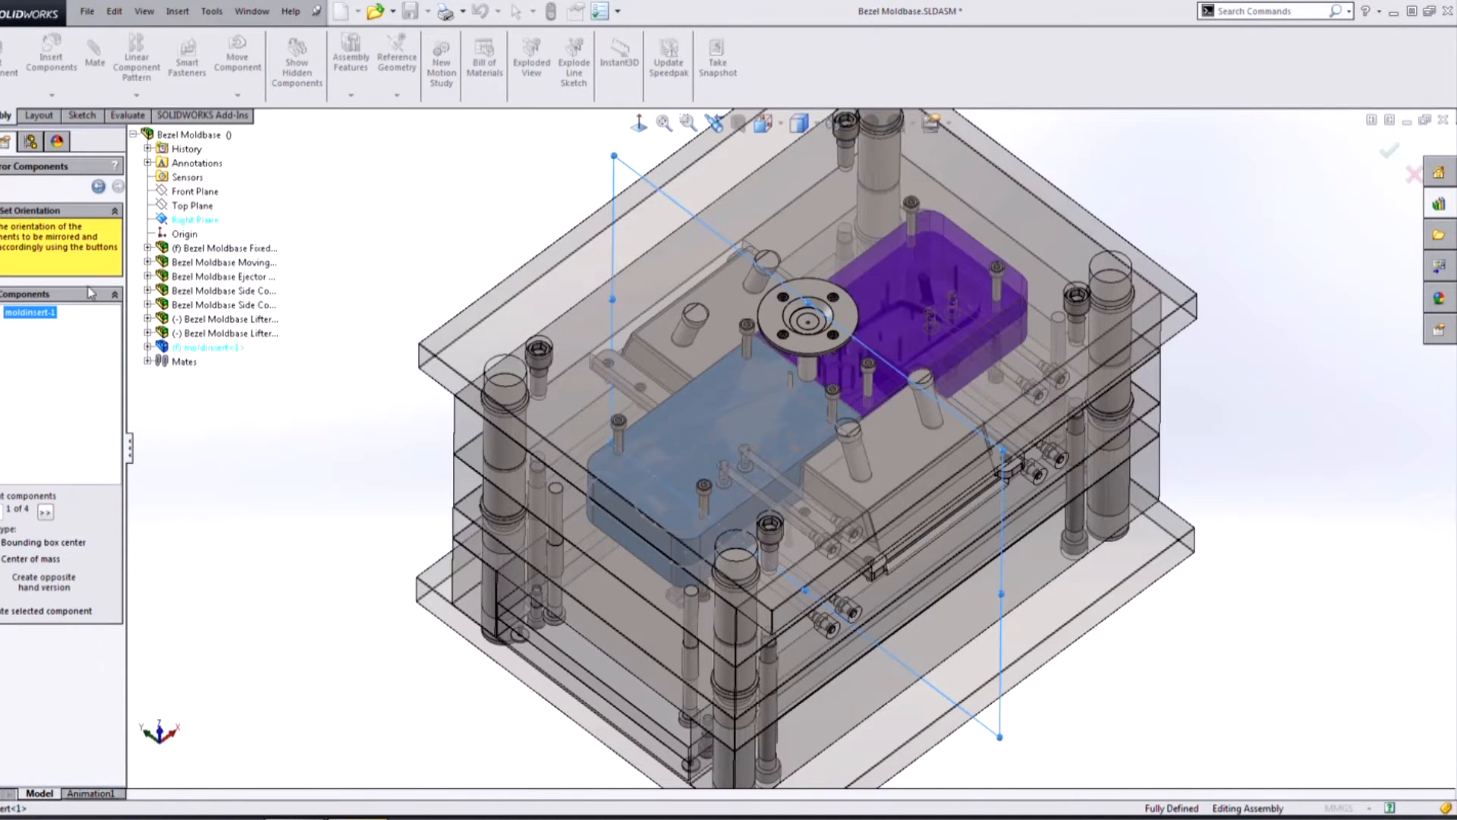
Compare the mirrored insert's orientations, then set it to an opposite hand version and complete the component mirror
middle_click_drag(924, 528, 863, 543)
scroll(1062, 387, "down", 5)
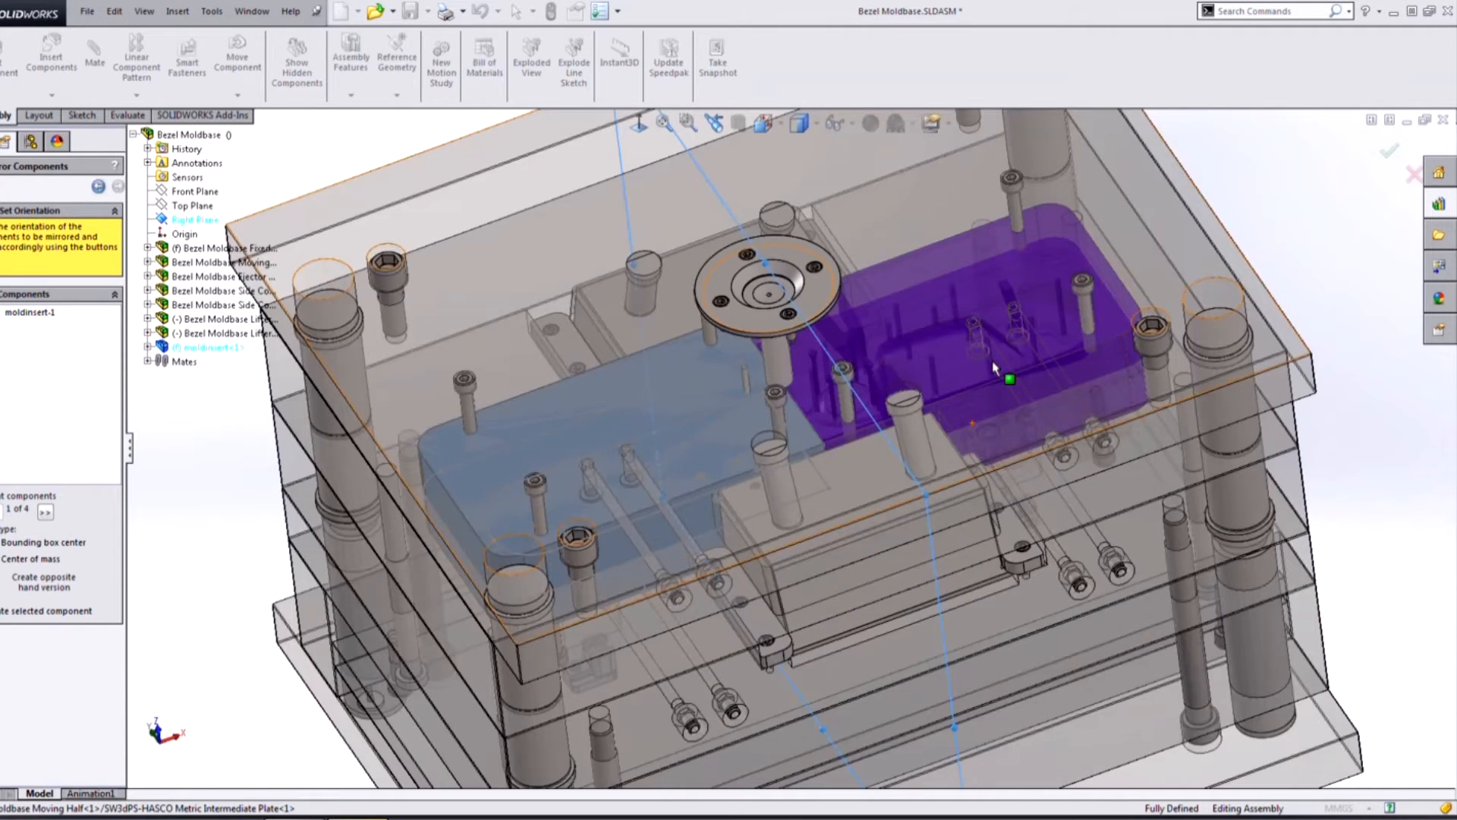
left_click(45, 512)
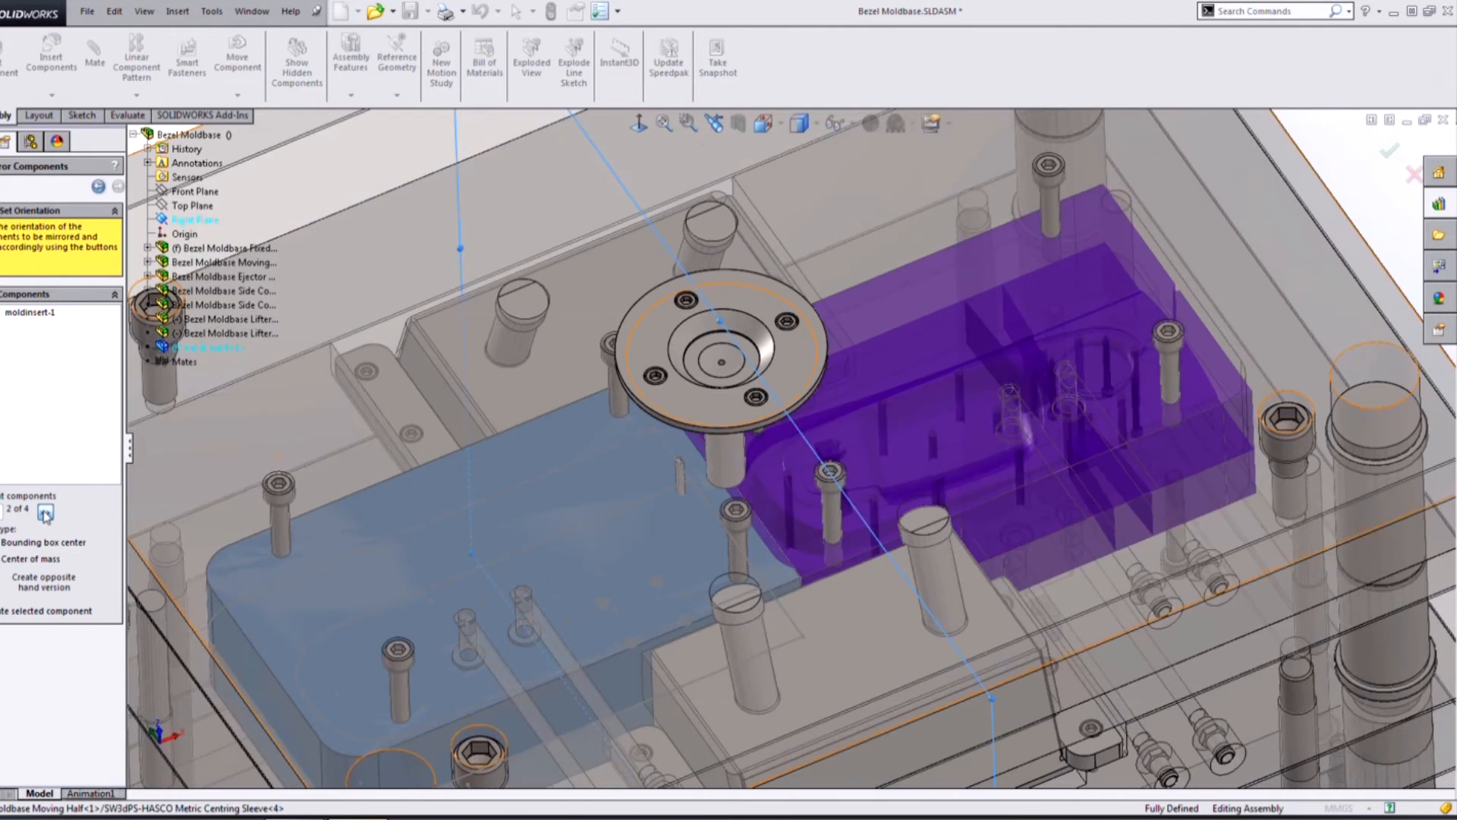
left_click(45, 512)
left_click(45, 512)
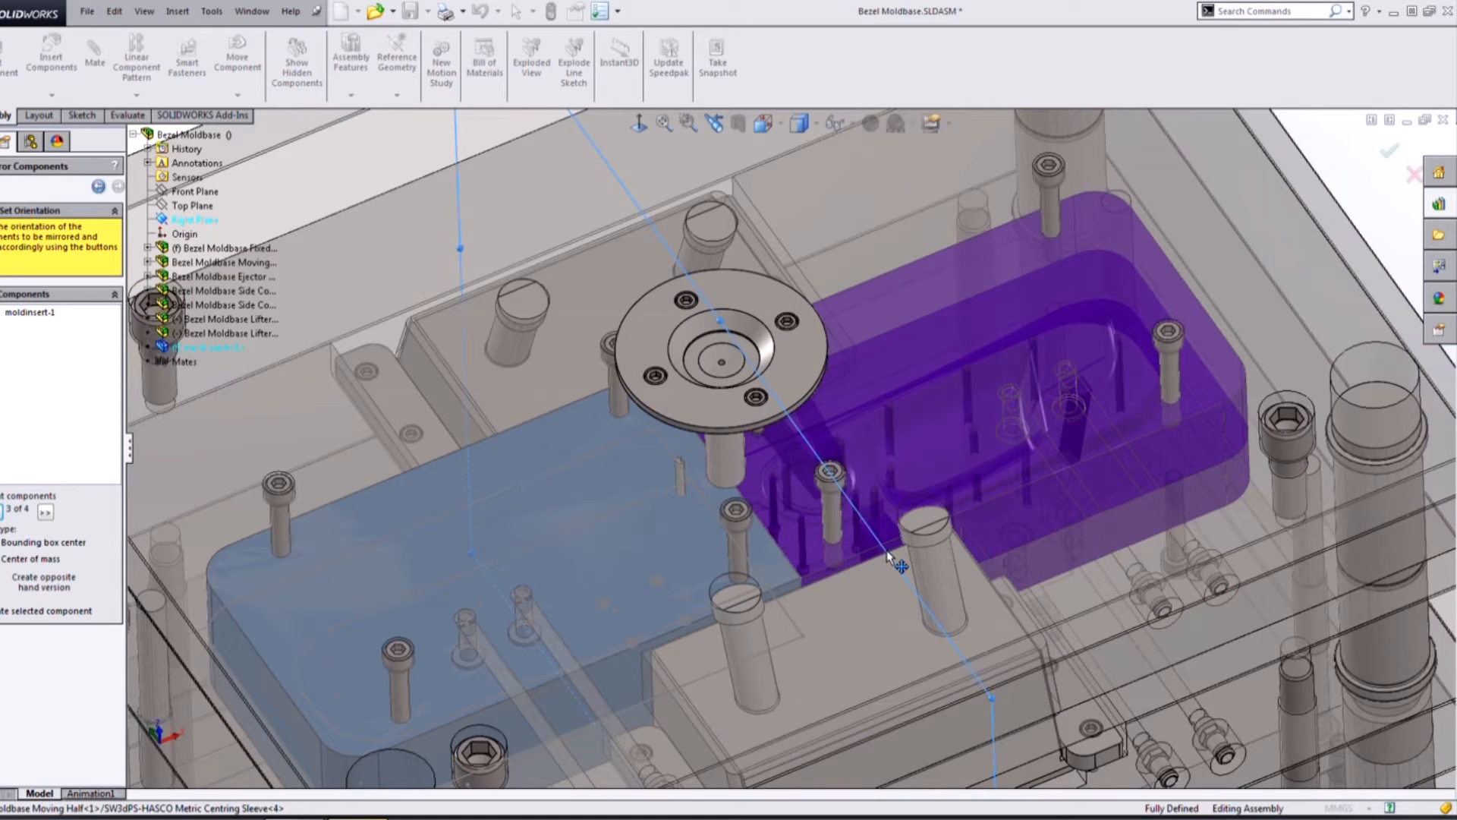
scroll(886, 549, "up", 3)
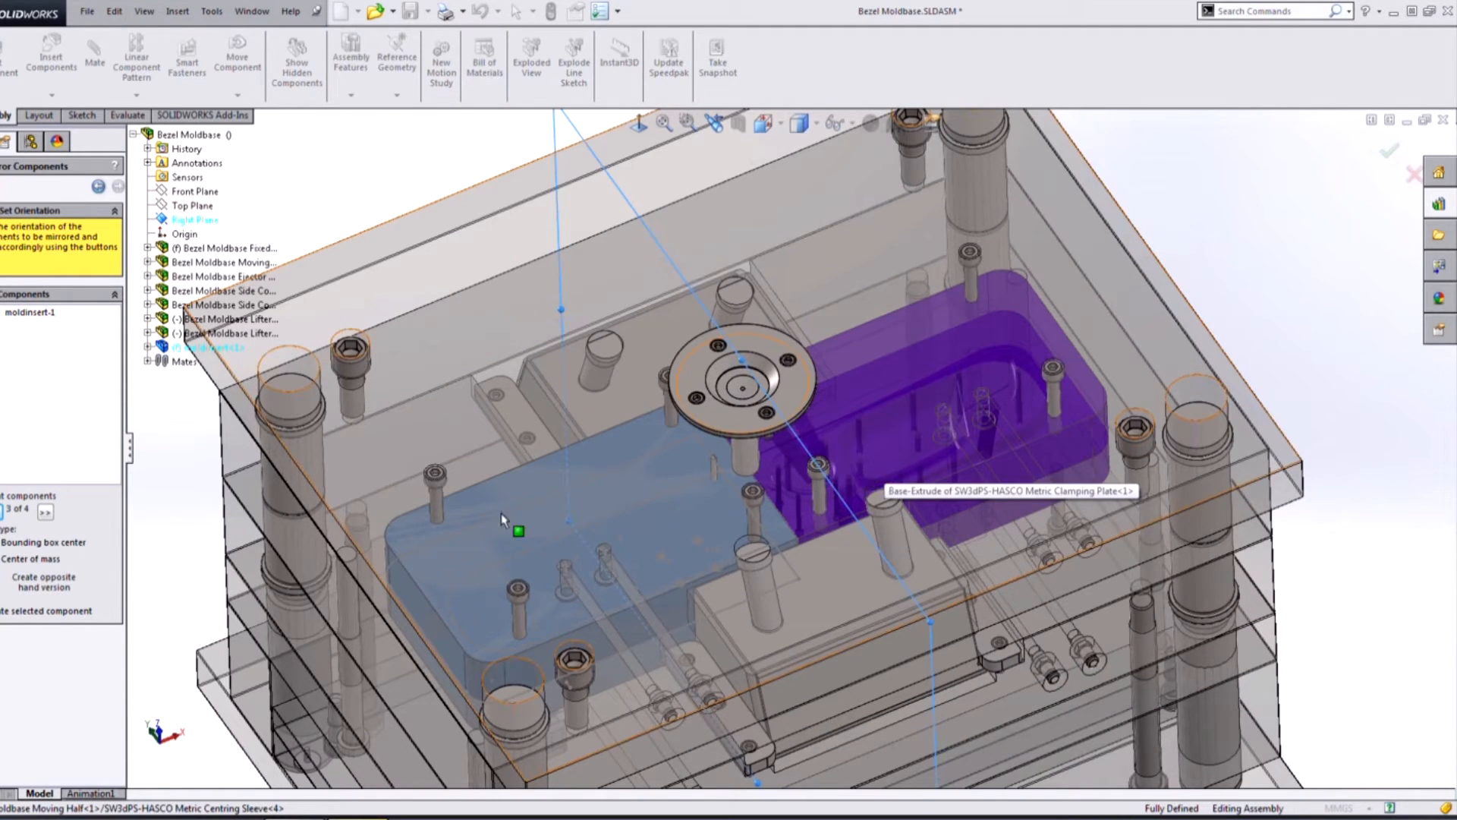
left_click(3, 582)
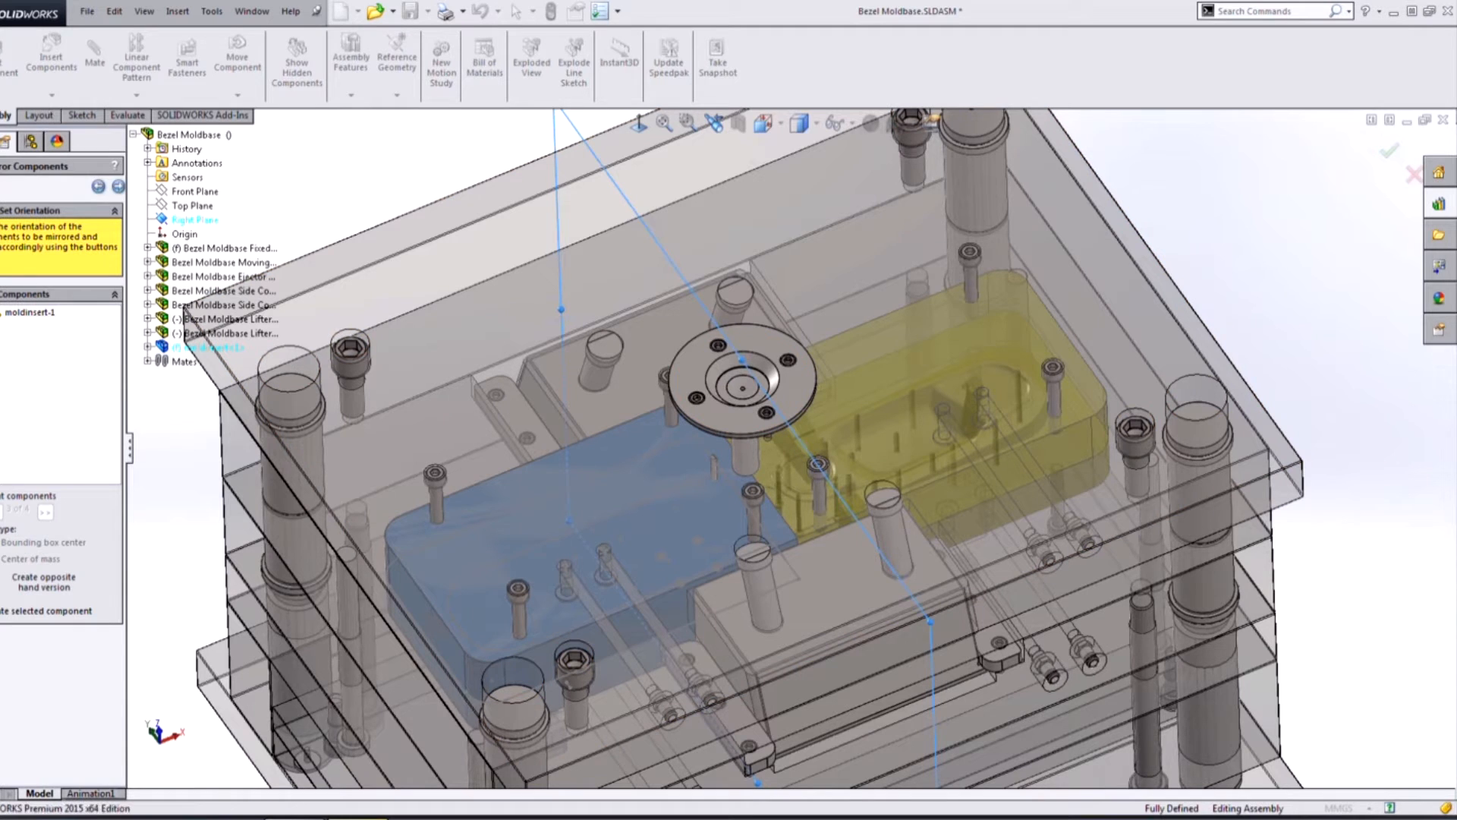
left_click(2, 186)
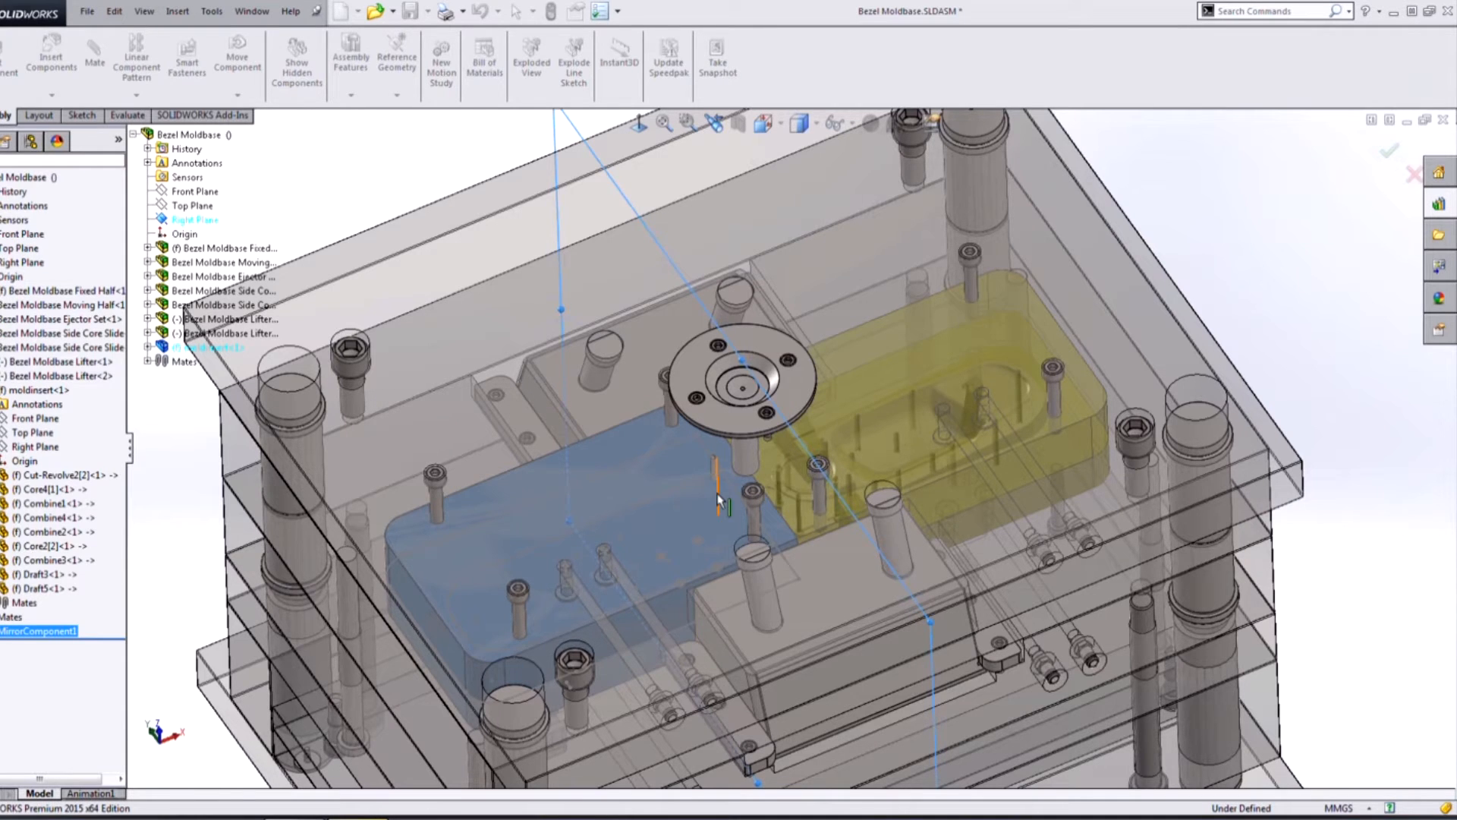
Inspect the mirrored insert's components and its position beside the original insert in the mold base
left_click(940, 400)
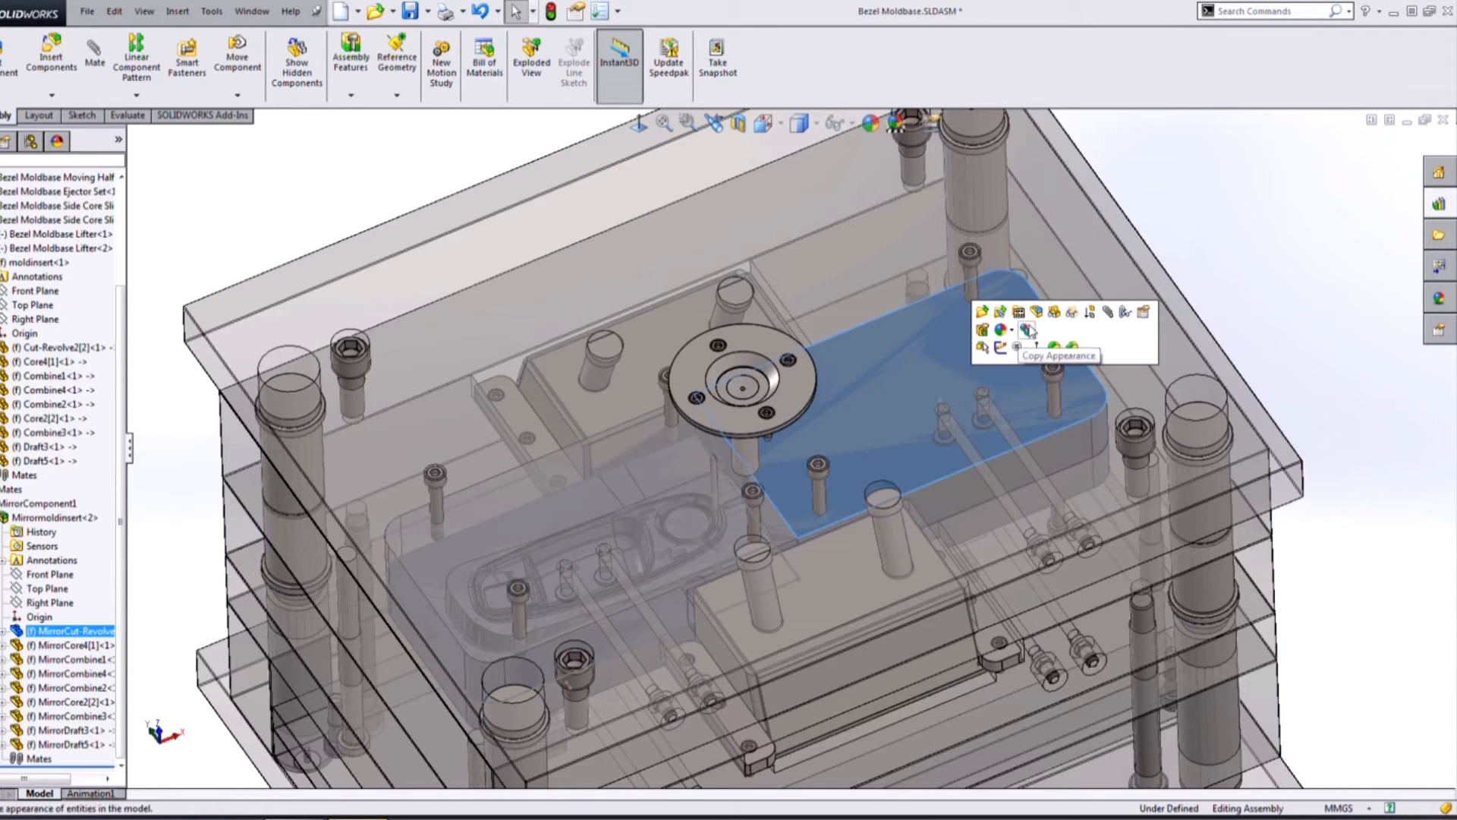
left_click(1253, 309)
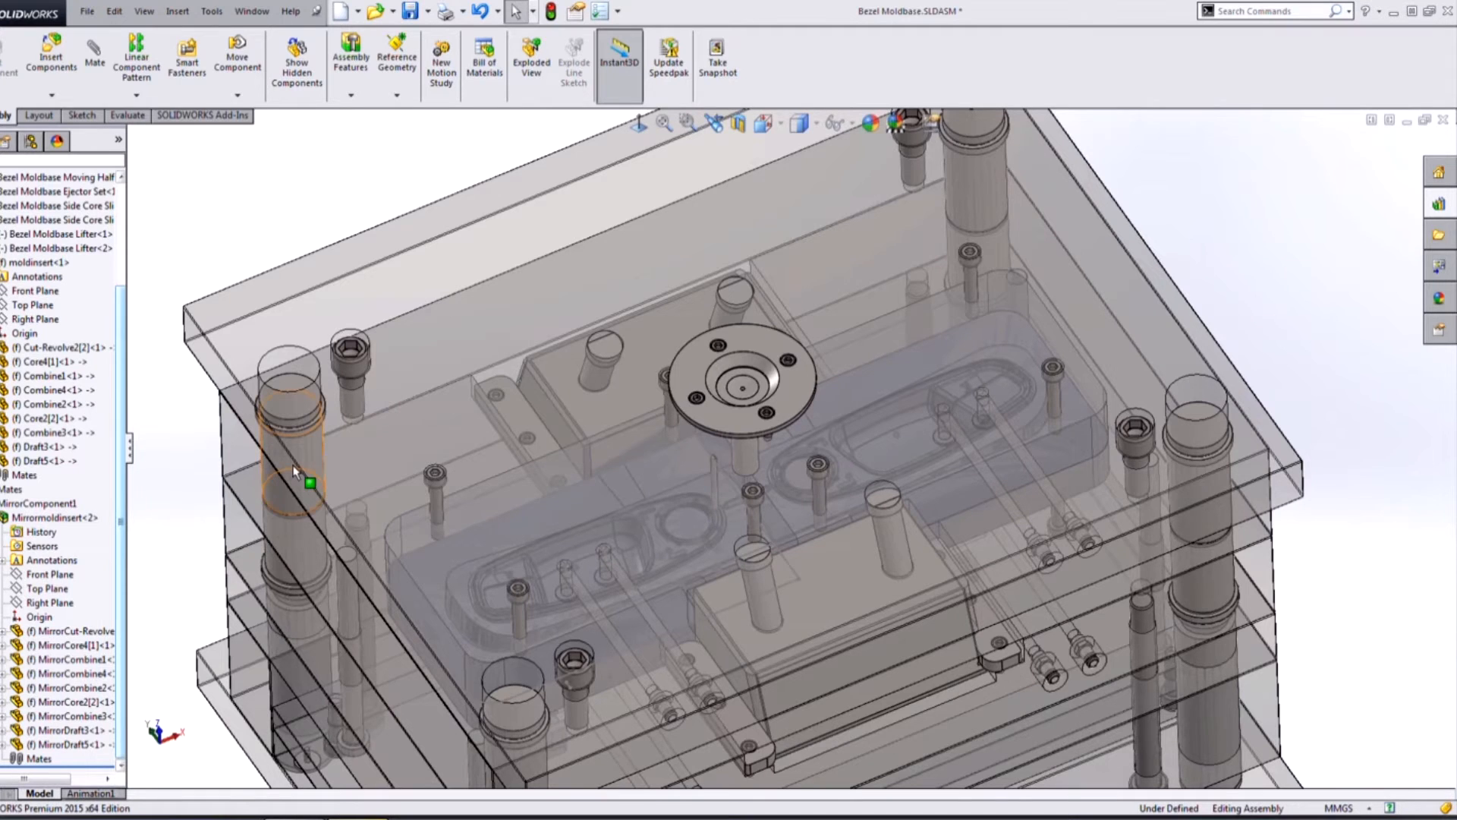
scroll(310, 480, "up", 3)
scroll(758, 598, "down", 2)
middle_click_drag(760, 539, 721, 540)
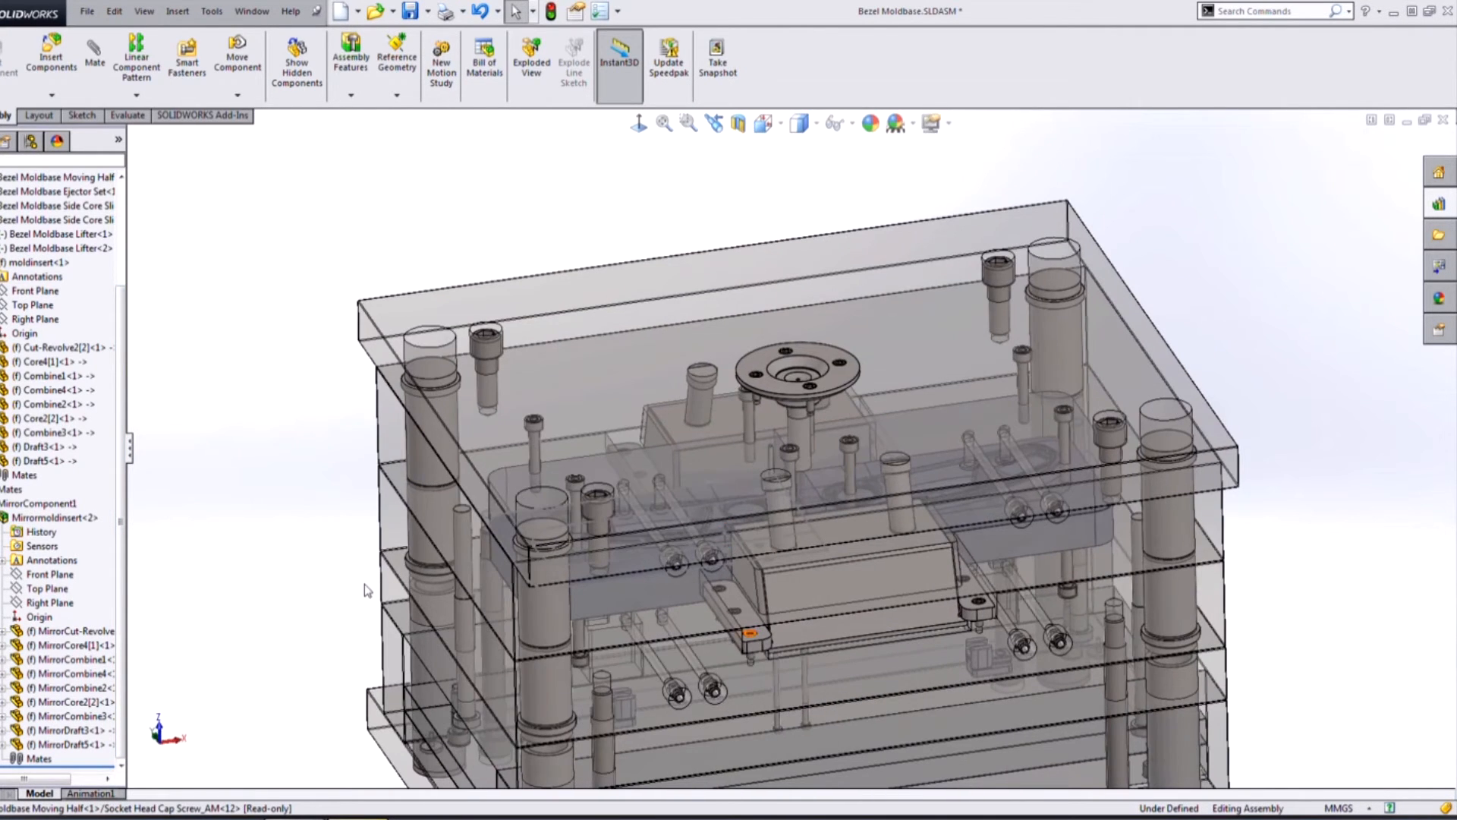
left_click(2, 503)
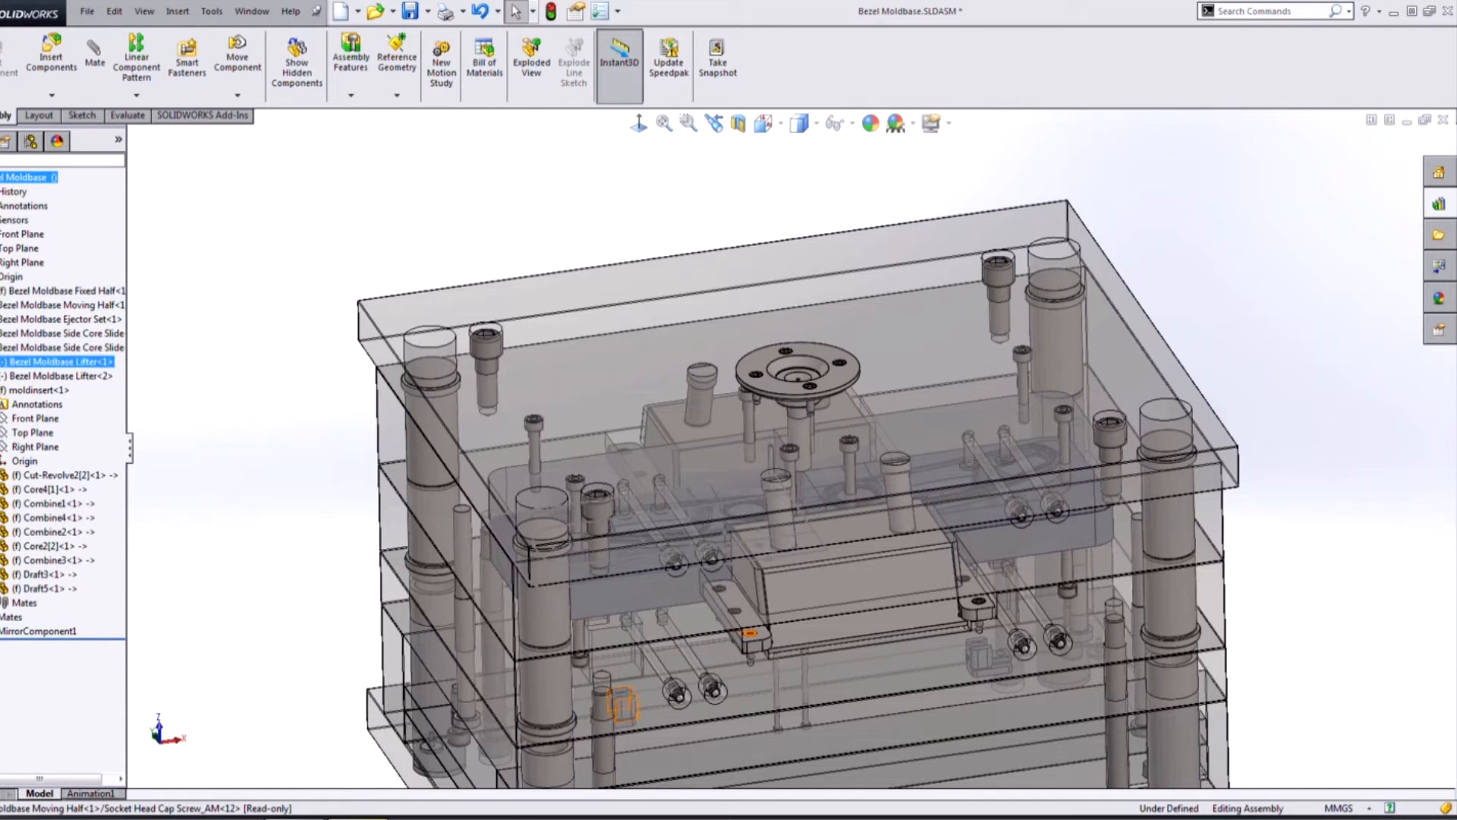
left_click(1, 390)
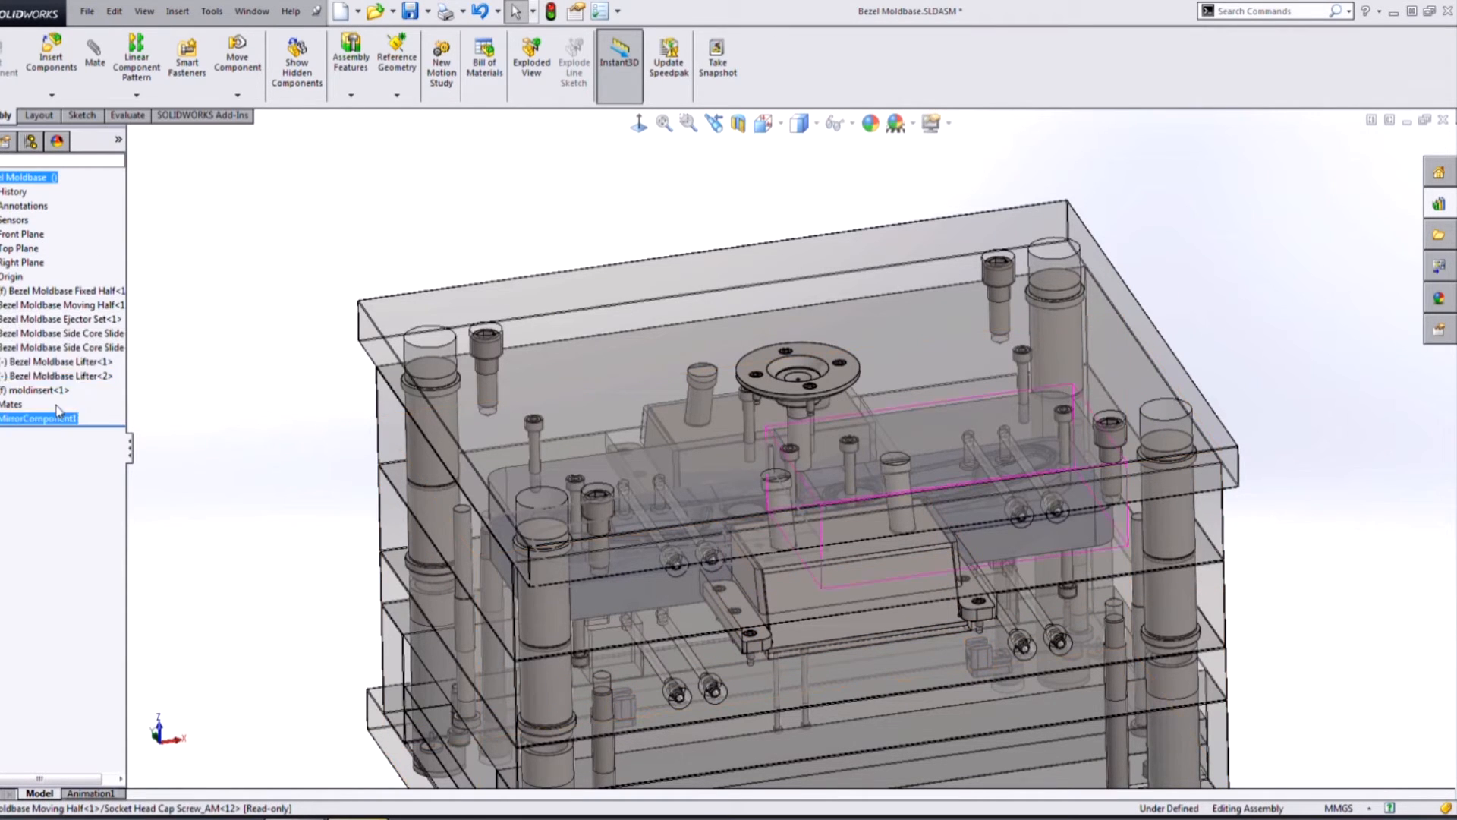
Highlight the moldbase fixed half, moving half, ejector set and both side core slides in turn to locate them
left_click(96, 292)
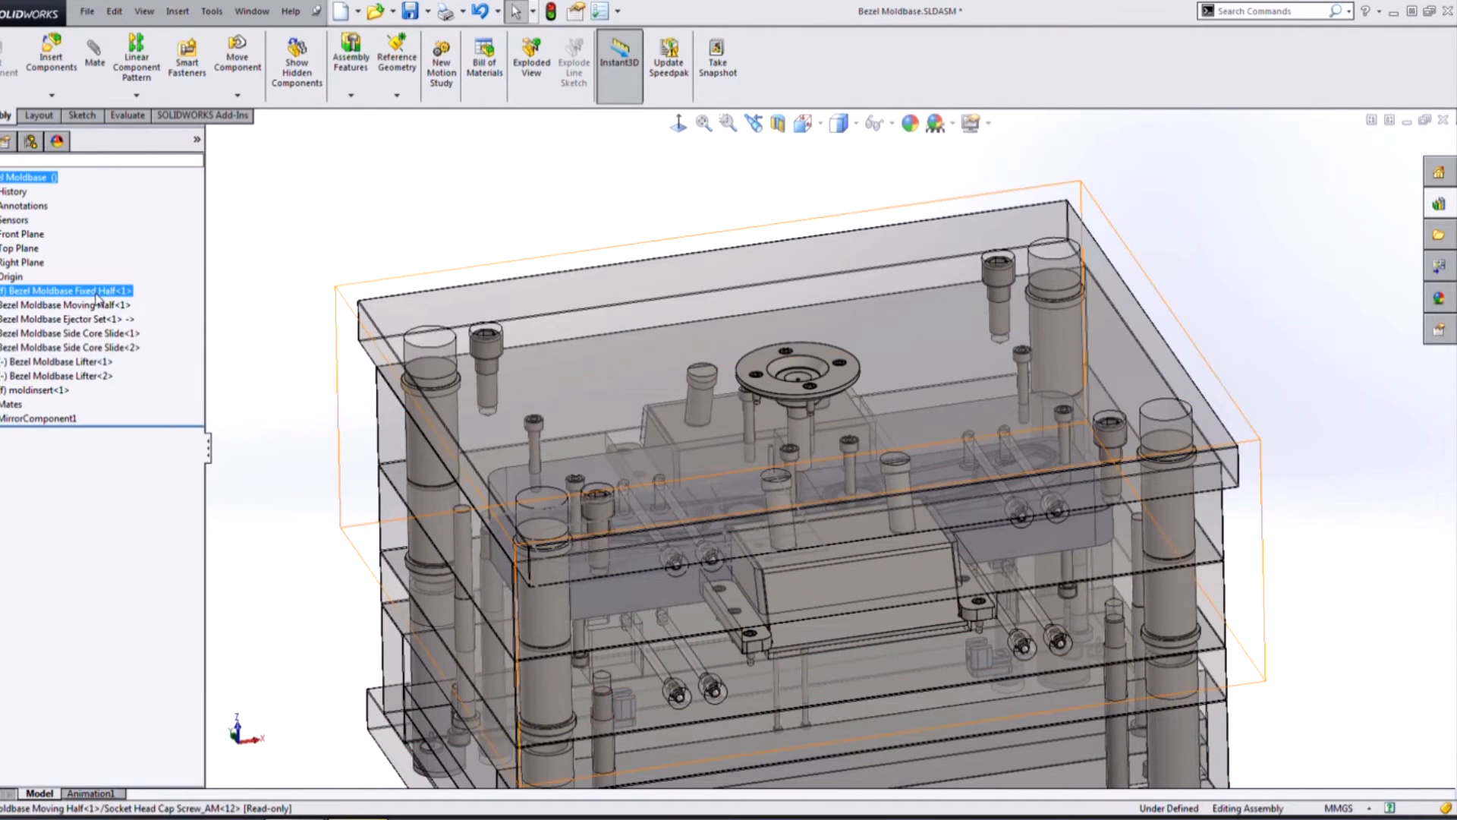
left_click(97, 304)
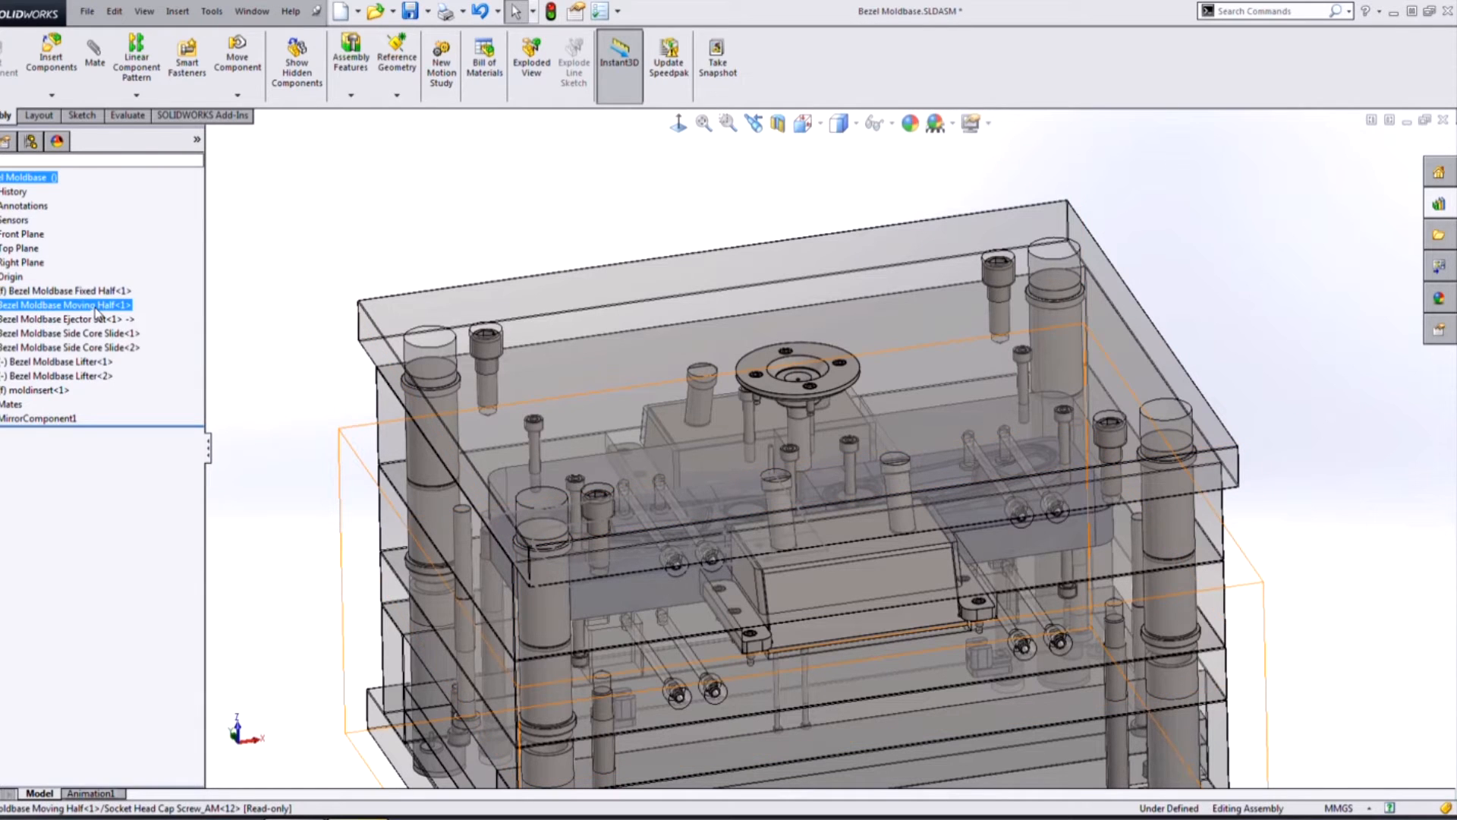
left_click(97, 318)
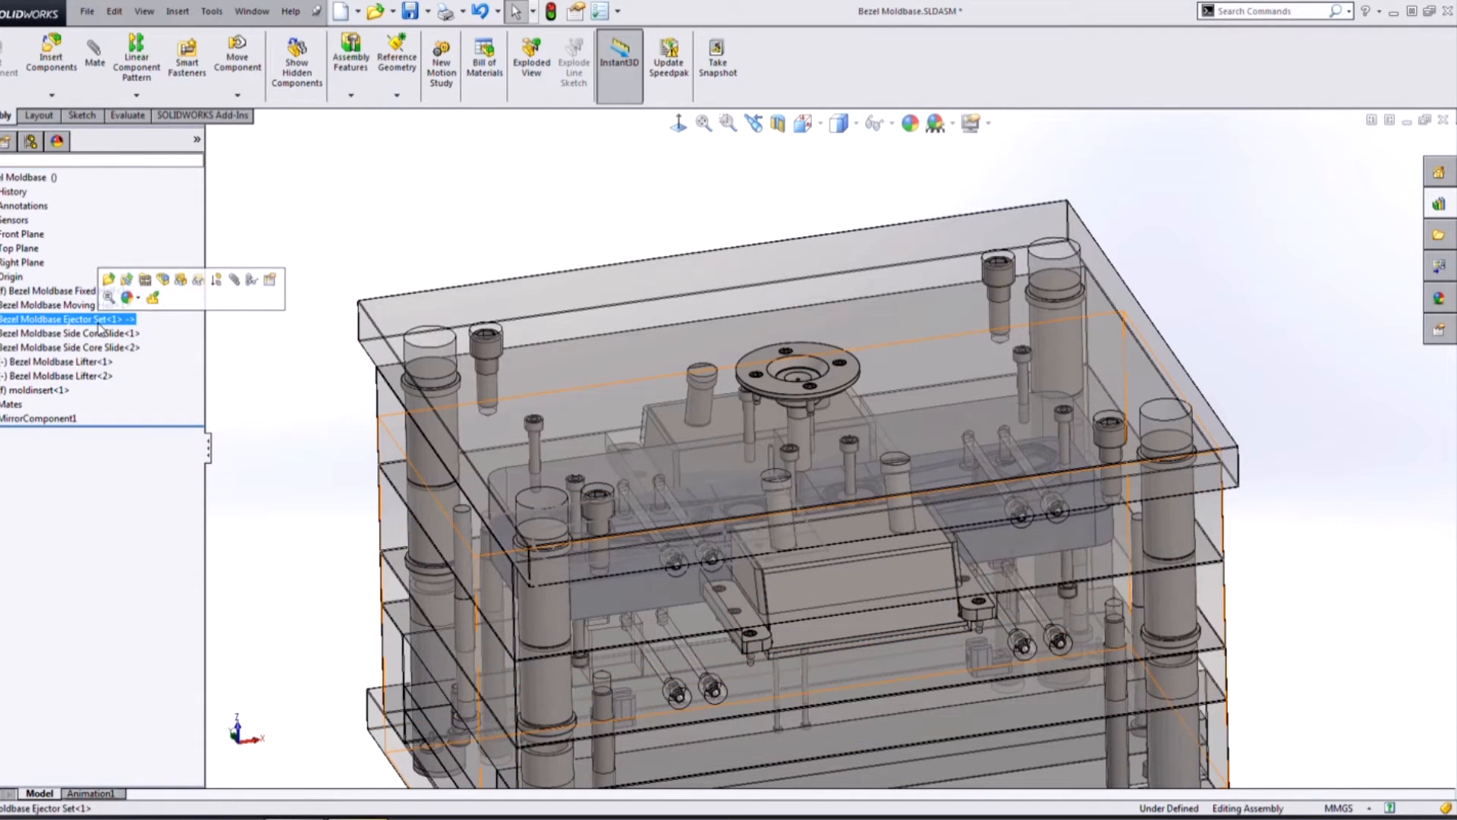
key("f")
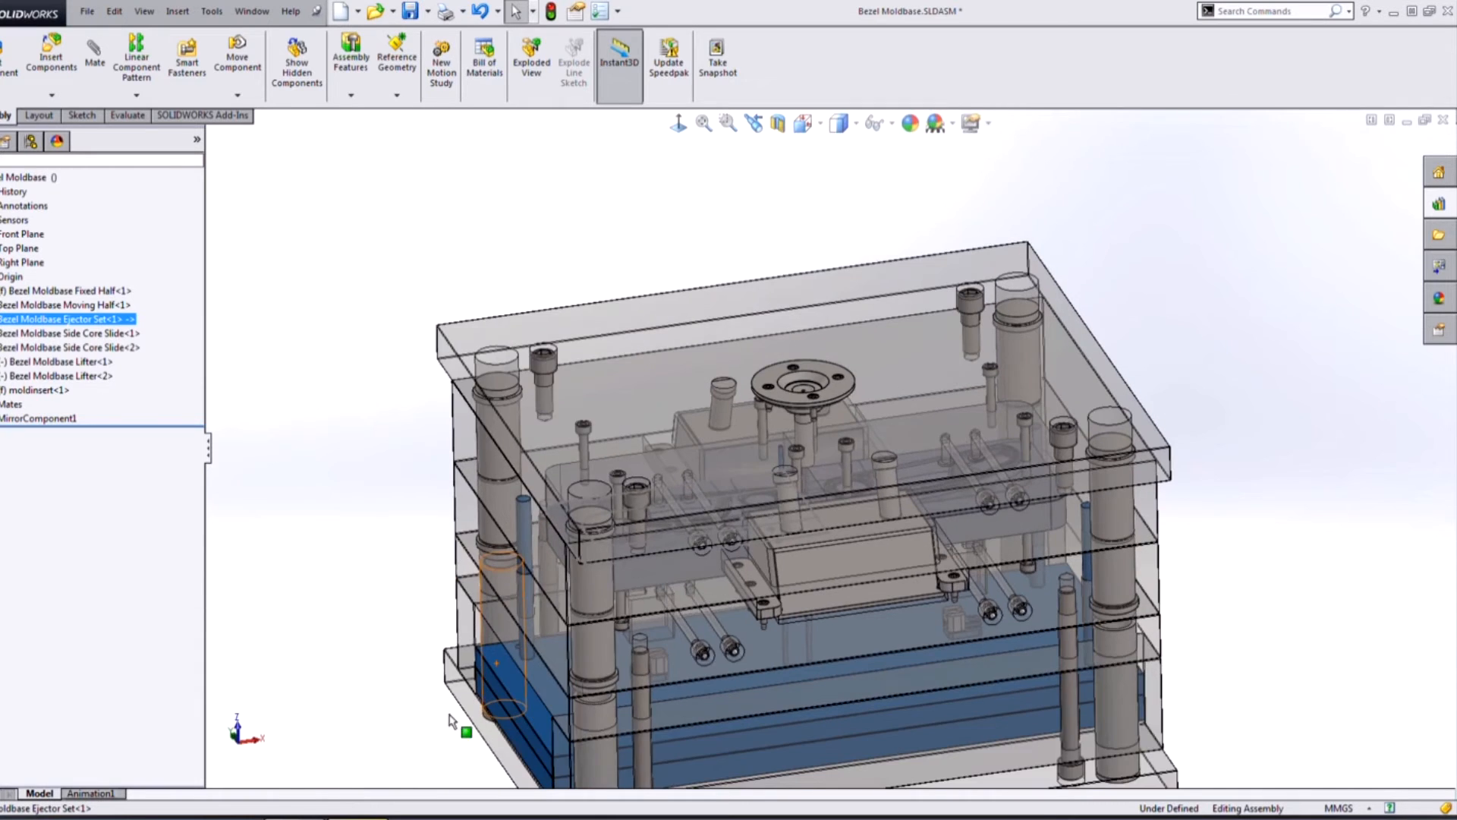
left_click(64, 335)
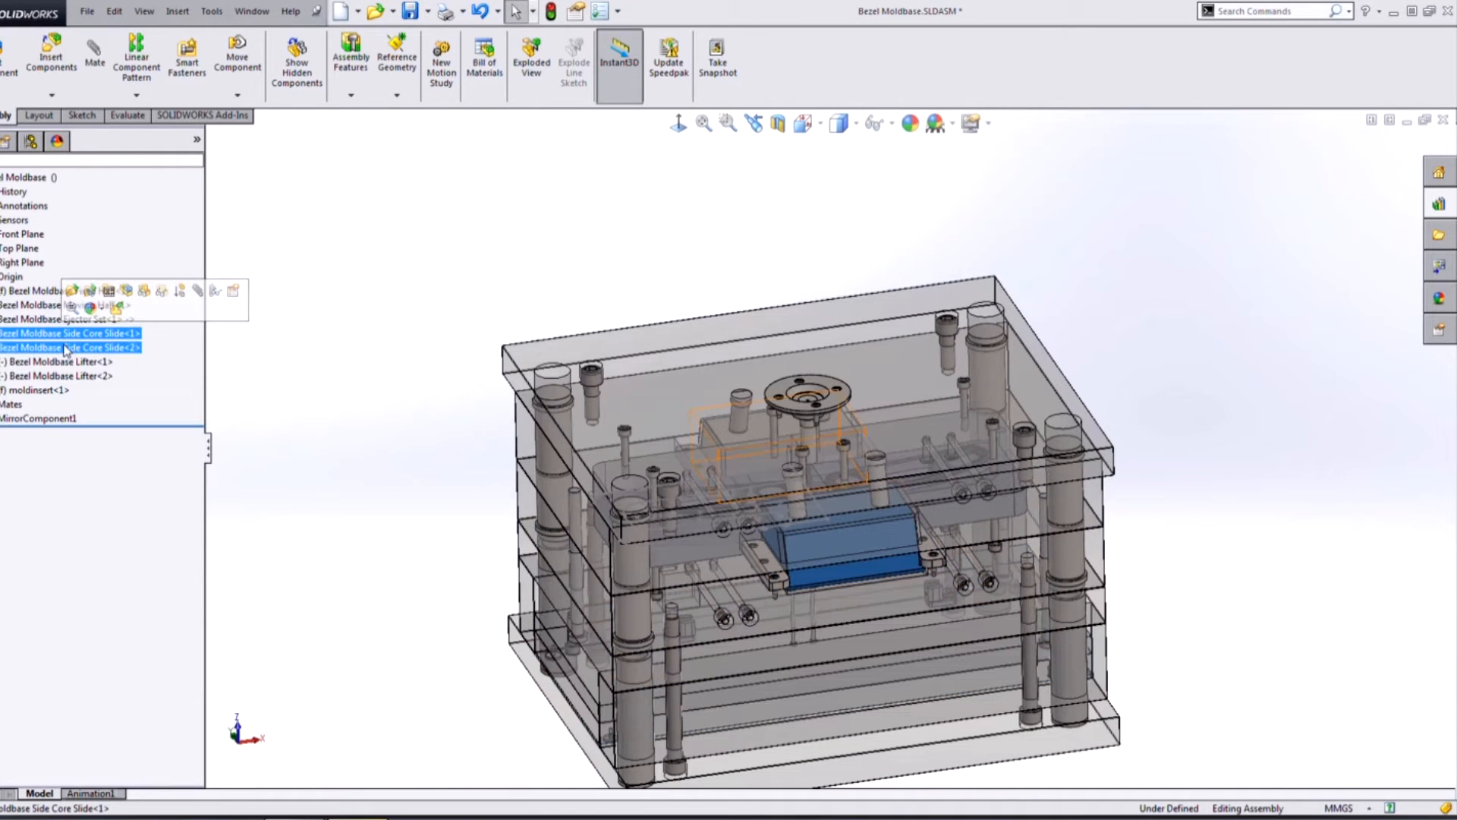
left_click(88, 347)
middle_click_drag(374, 410, 369, 449)
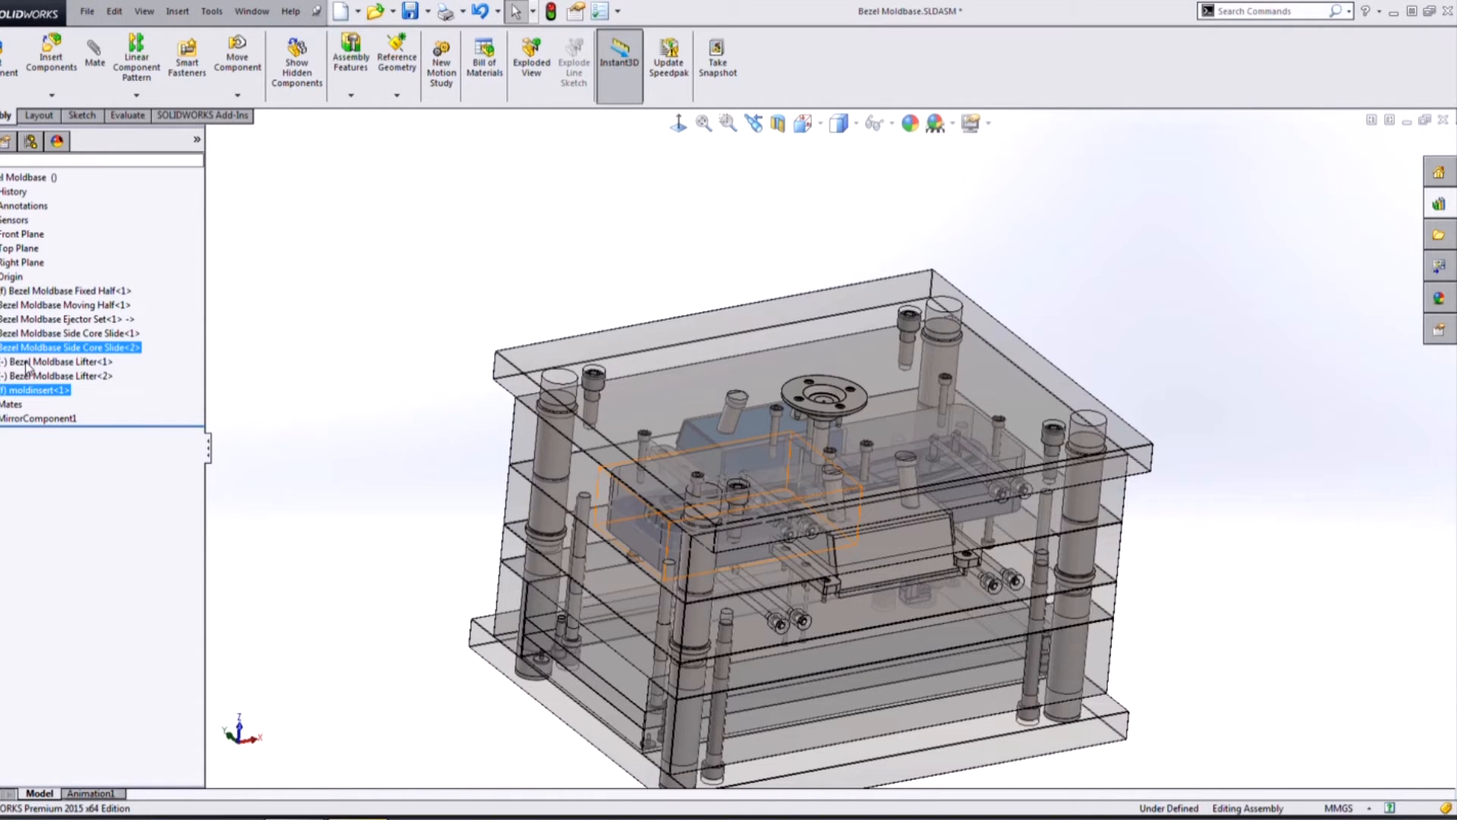
Dissolve the mirror component feature so the mirrored moldinsert becomes an ordinary component of the mold base
mouse_move(20, 421)
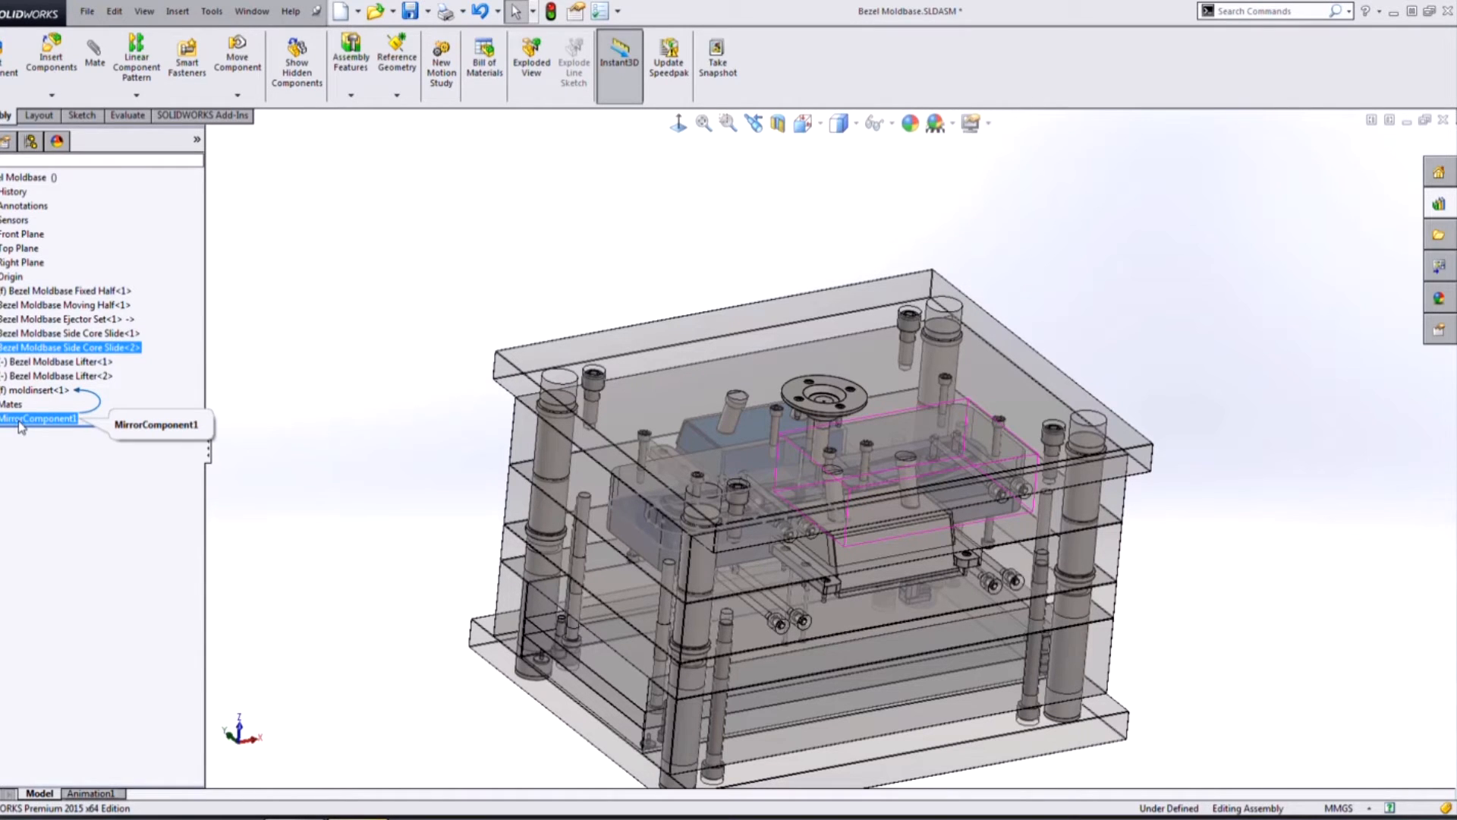
right_click(20, 425)
left_click(84, 470)
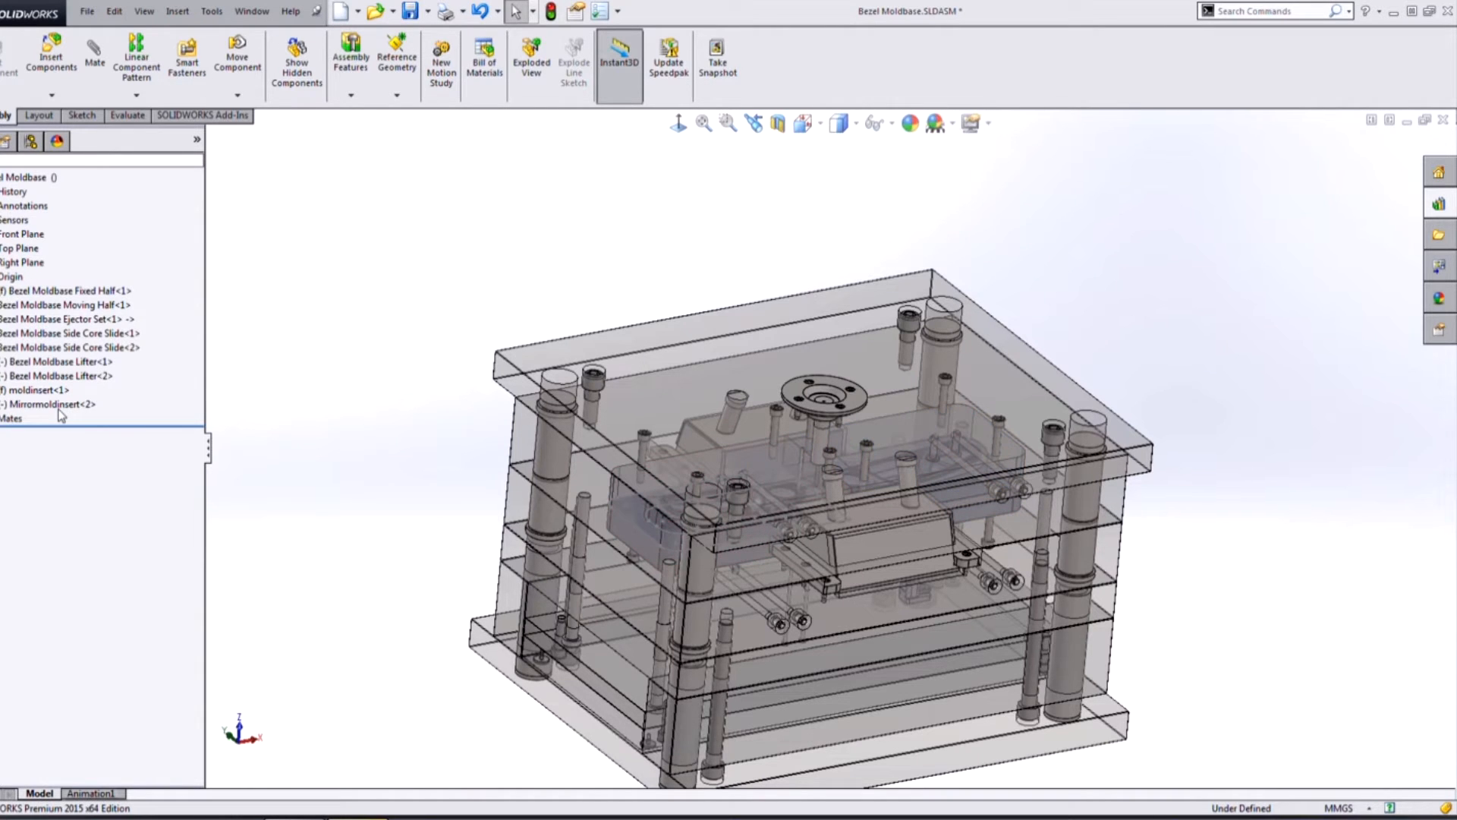
Dissolve the Mirrormoldinsert and moldinsert subassemblies into their individual components, declining to save the modified documents
right_click(59, 408)
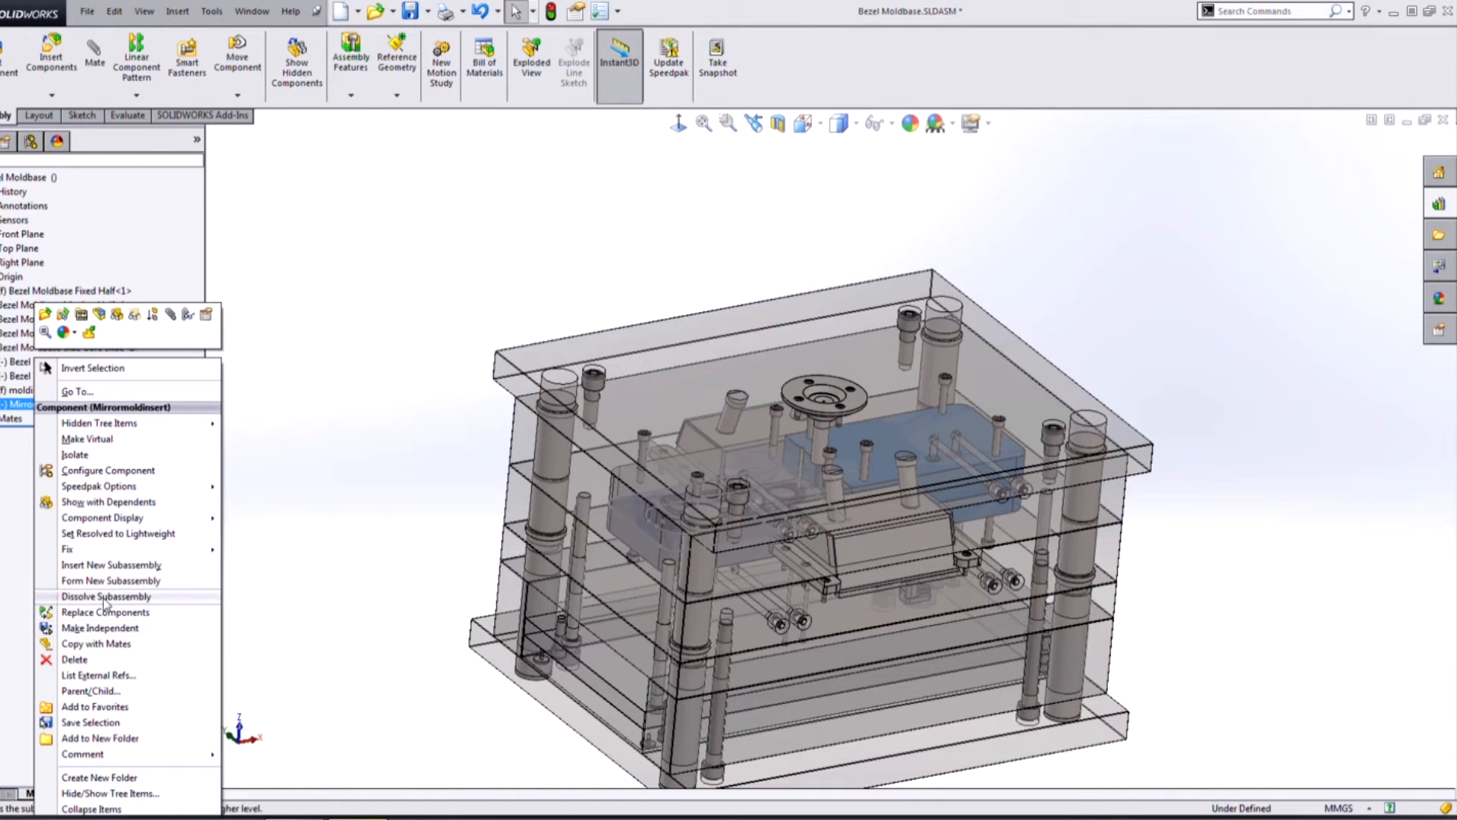
left_click(101, 558)
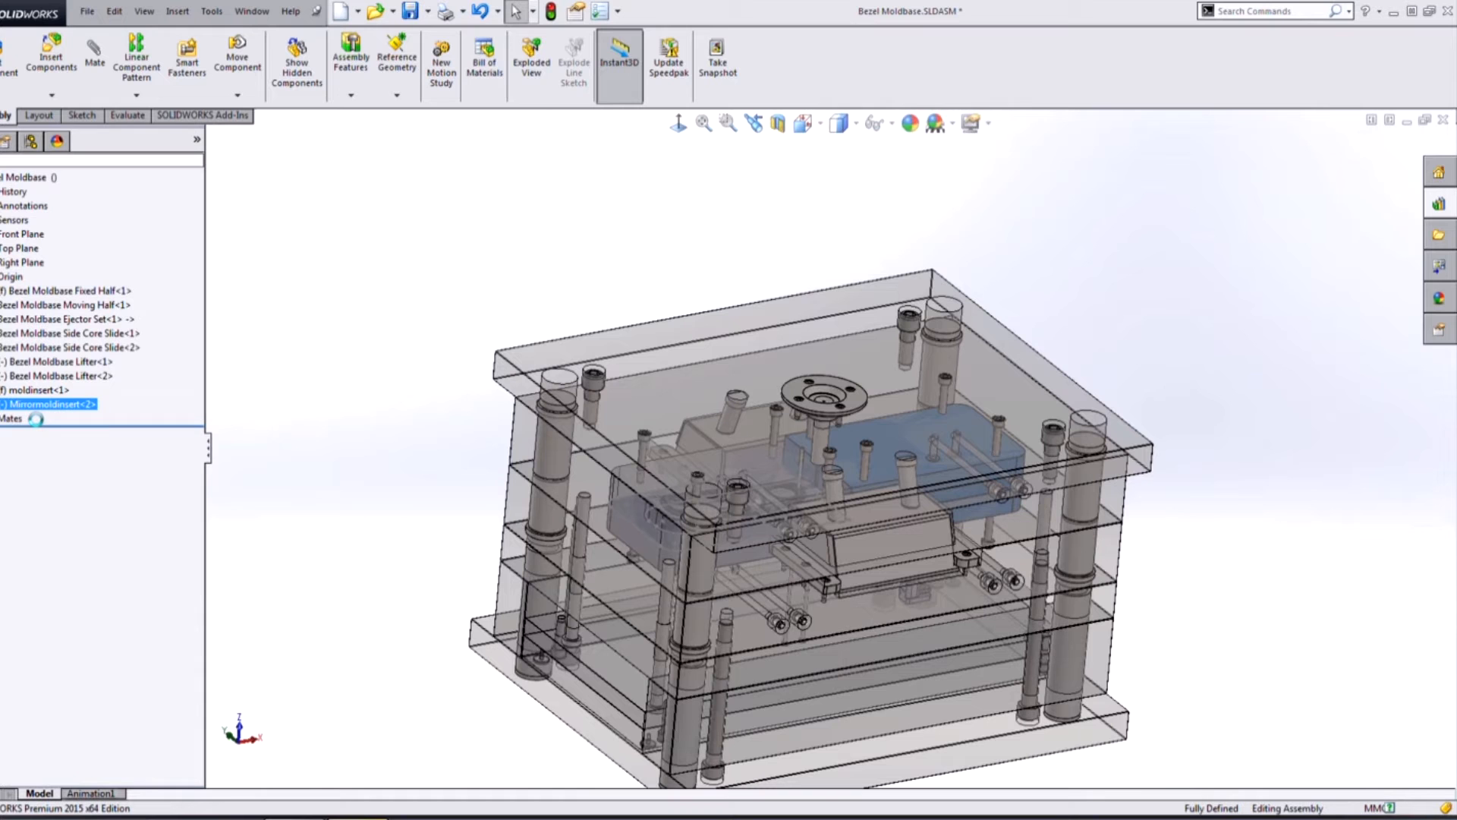
left_click(23, 389)
right_click(23, 389)
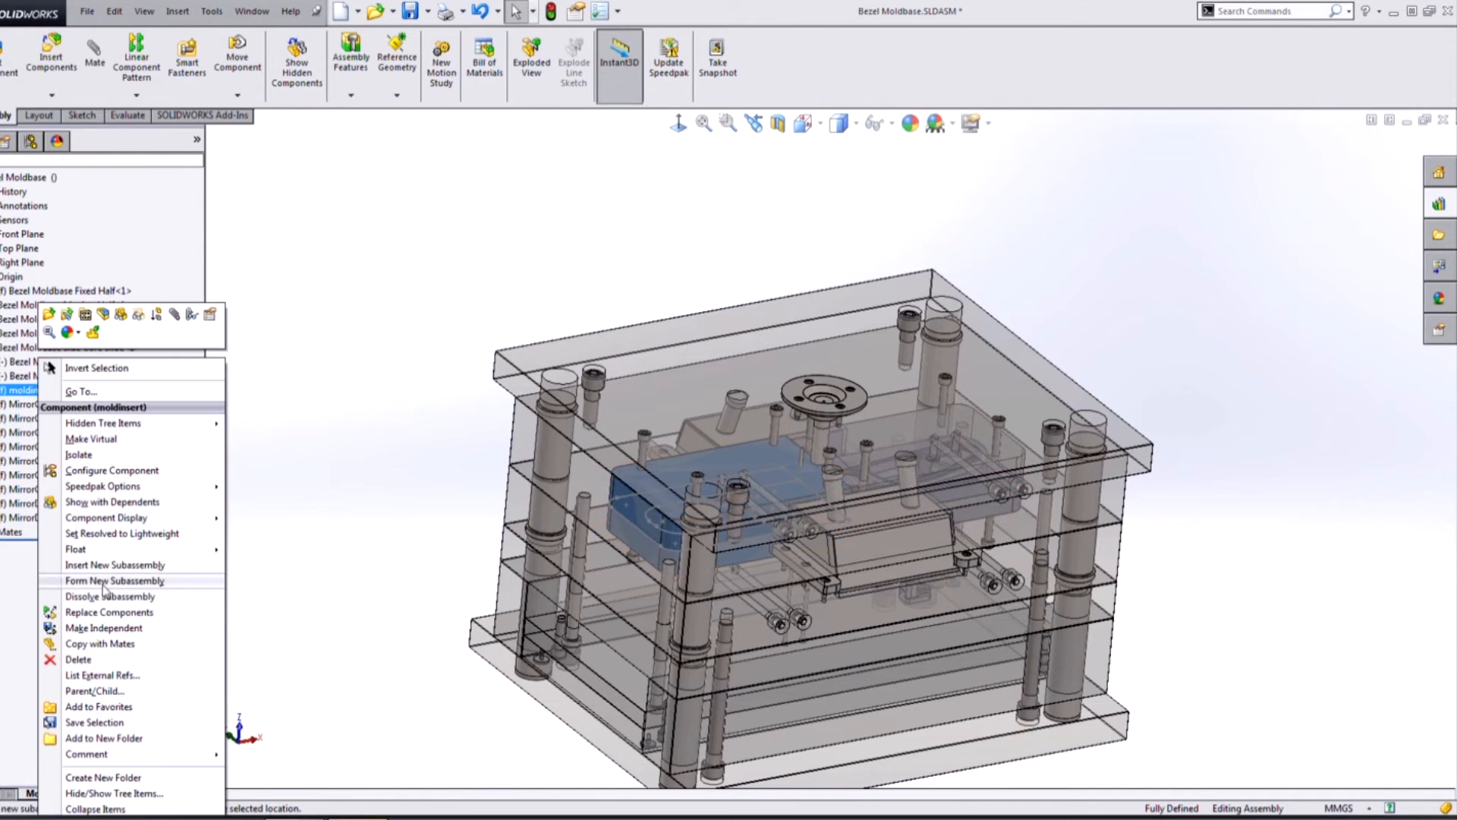
left_click(90, 597)
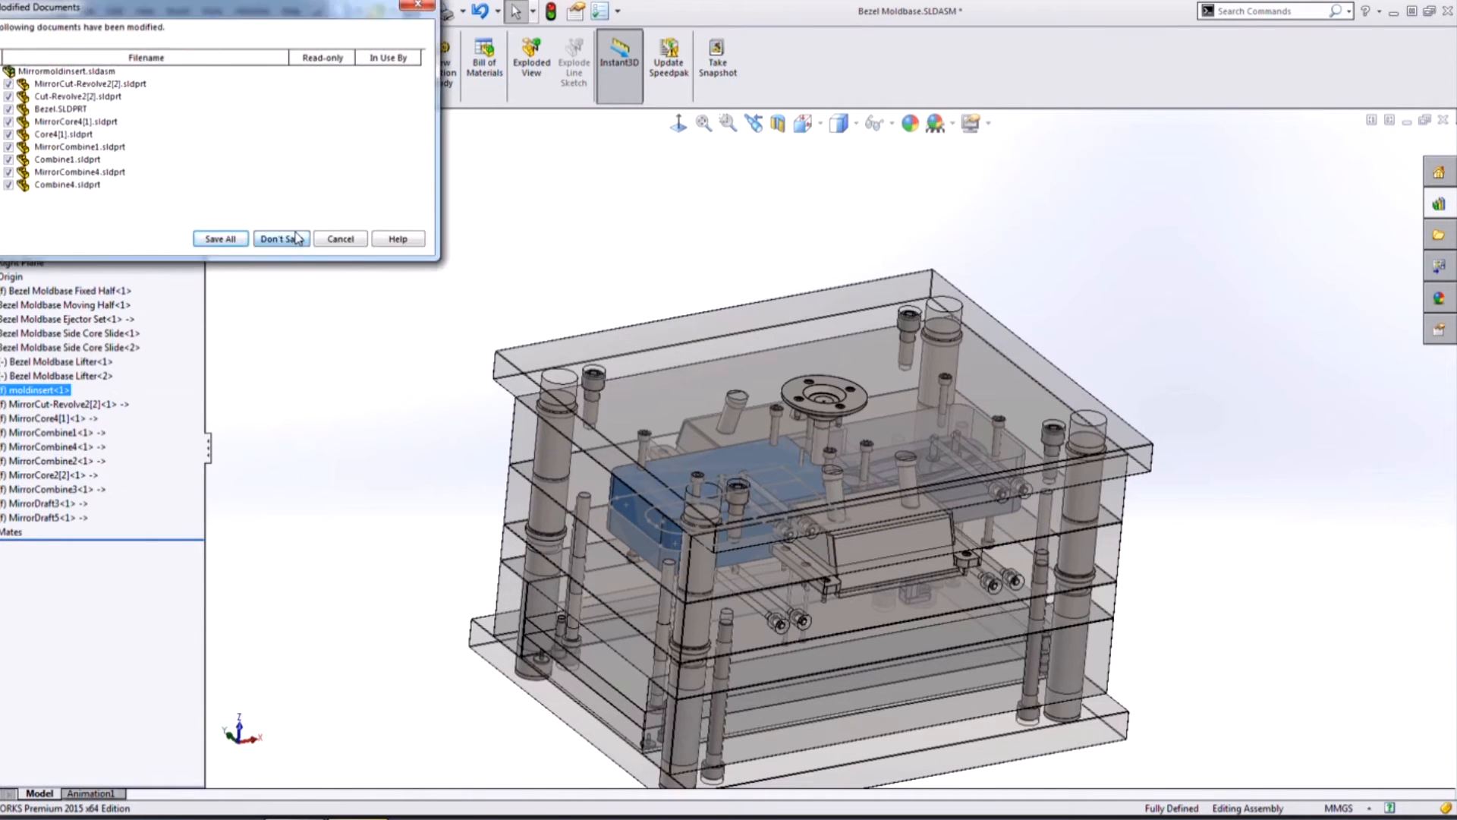
left_click(282, 238)
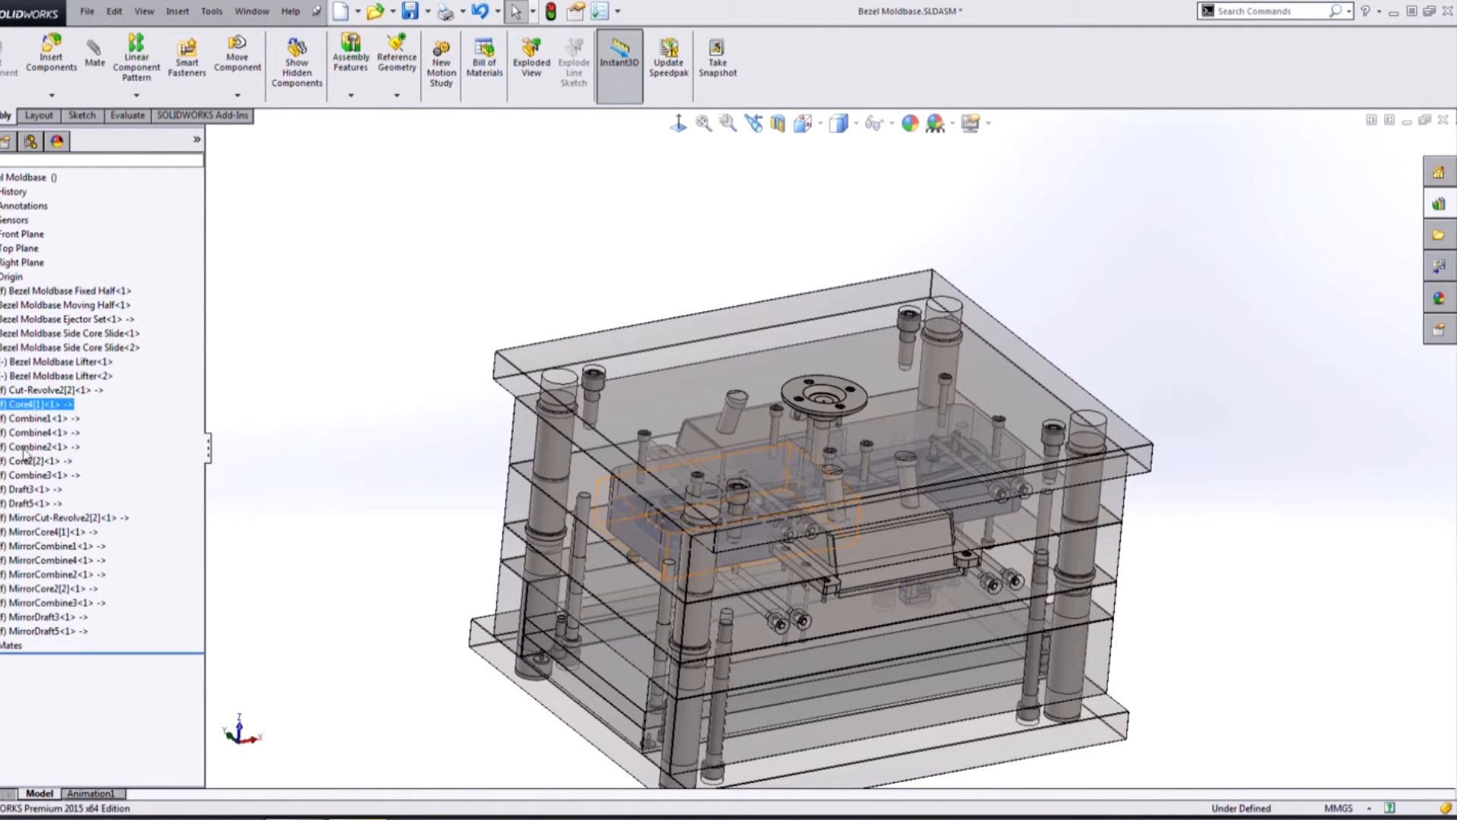
Switch the display state to All Plates Removed and turn off the transparency of the mirrored cavity block MirrorCut-Revolve2[2]
left_click(30, 504)
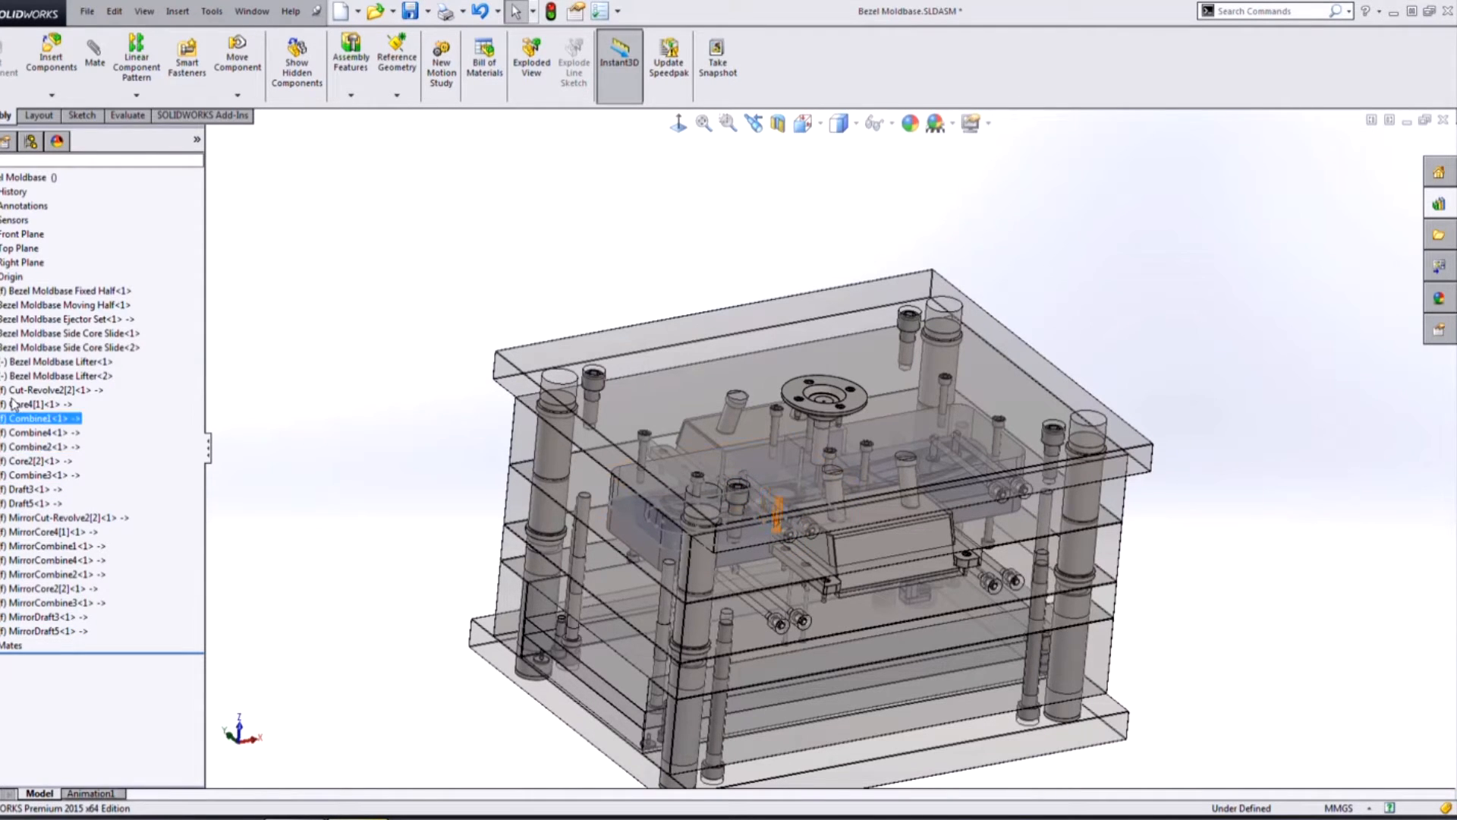
left_click(38, 602)
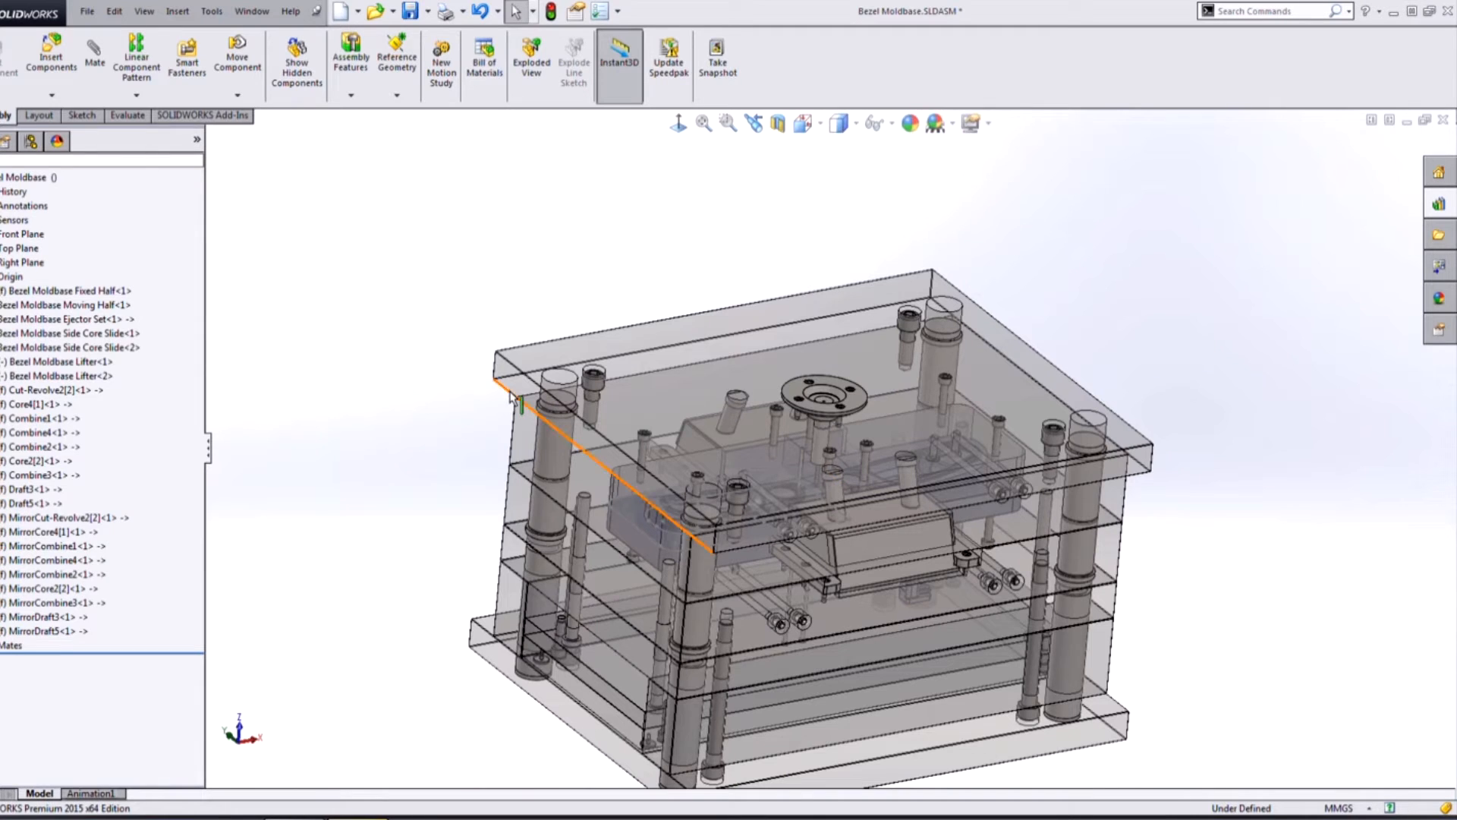
left_click(197, 139)
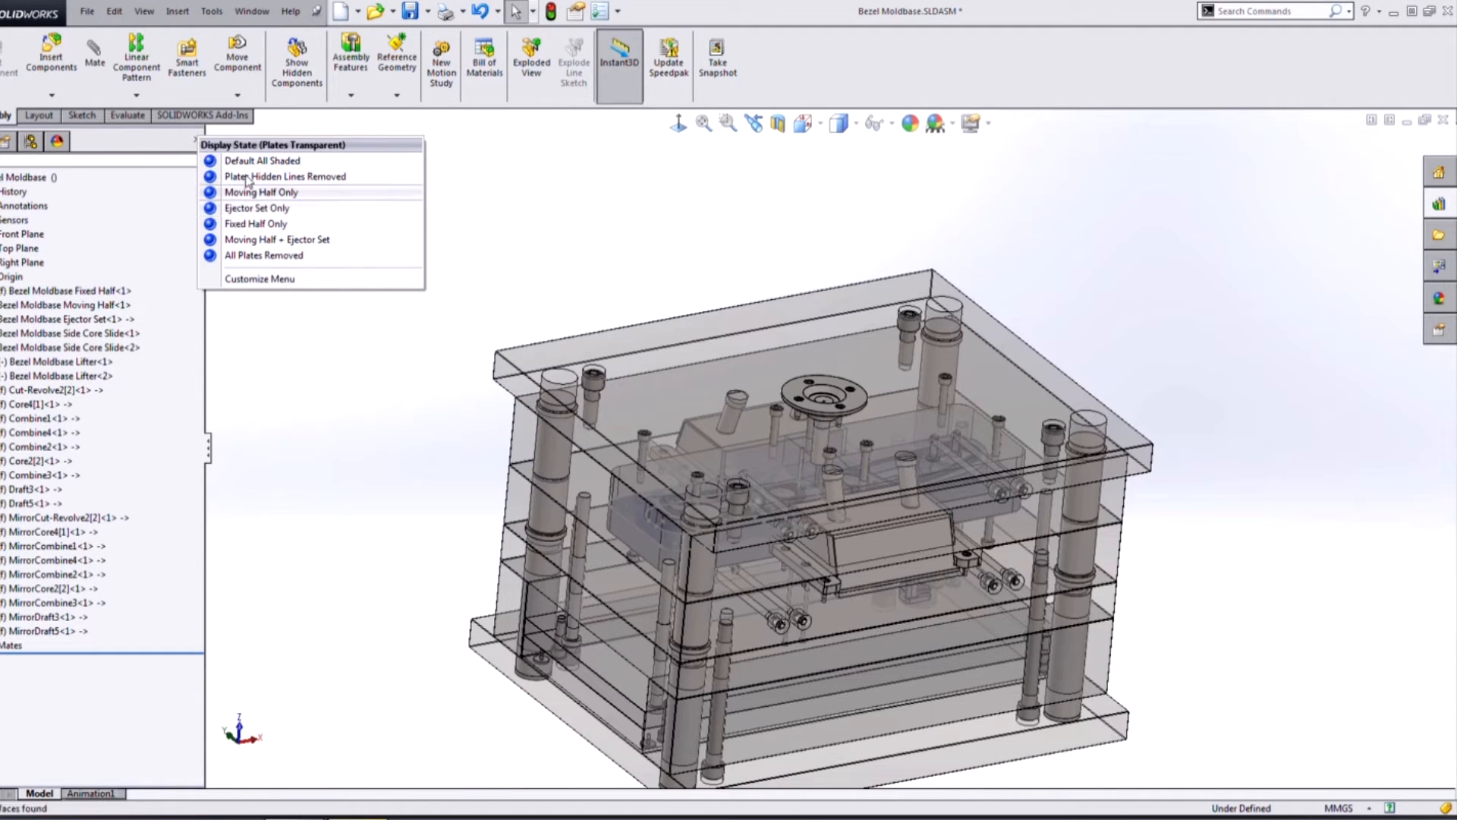
left_click(280, 256)
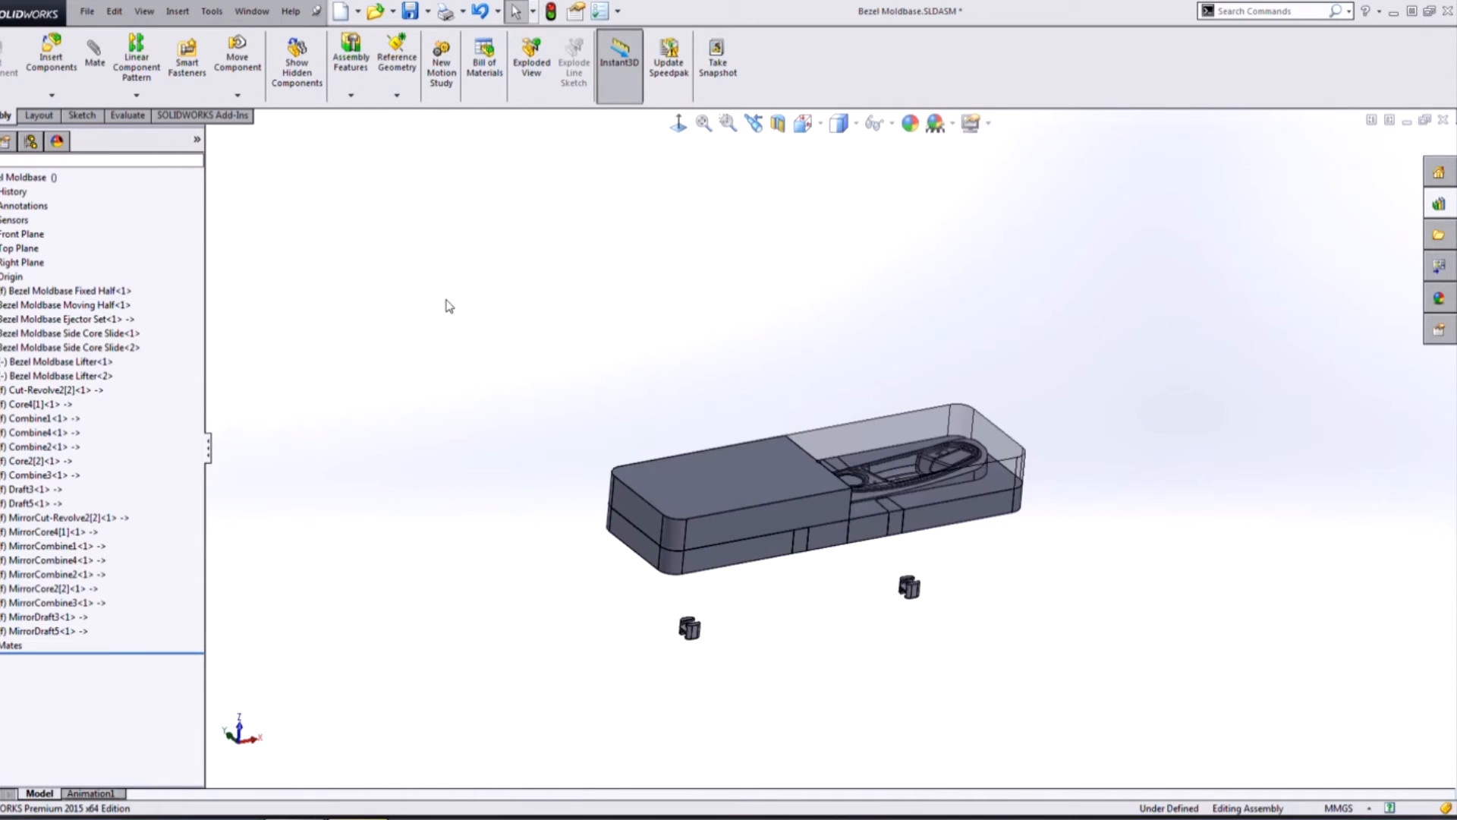
scroll(1049, 375, "down", 3)
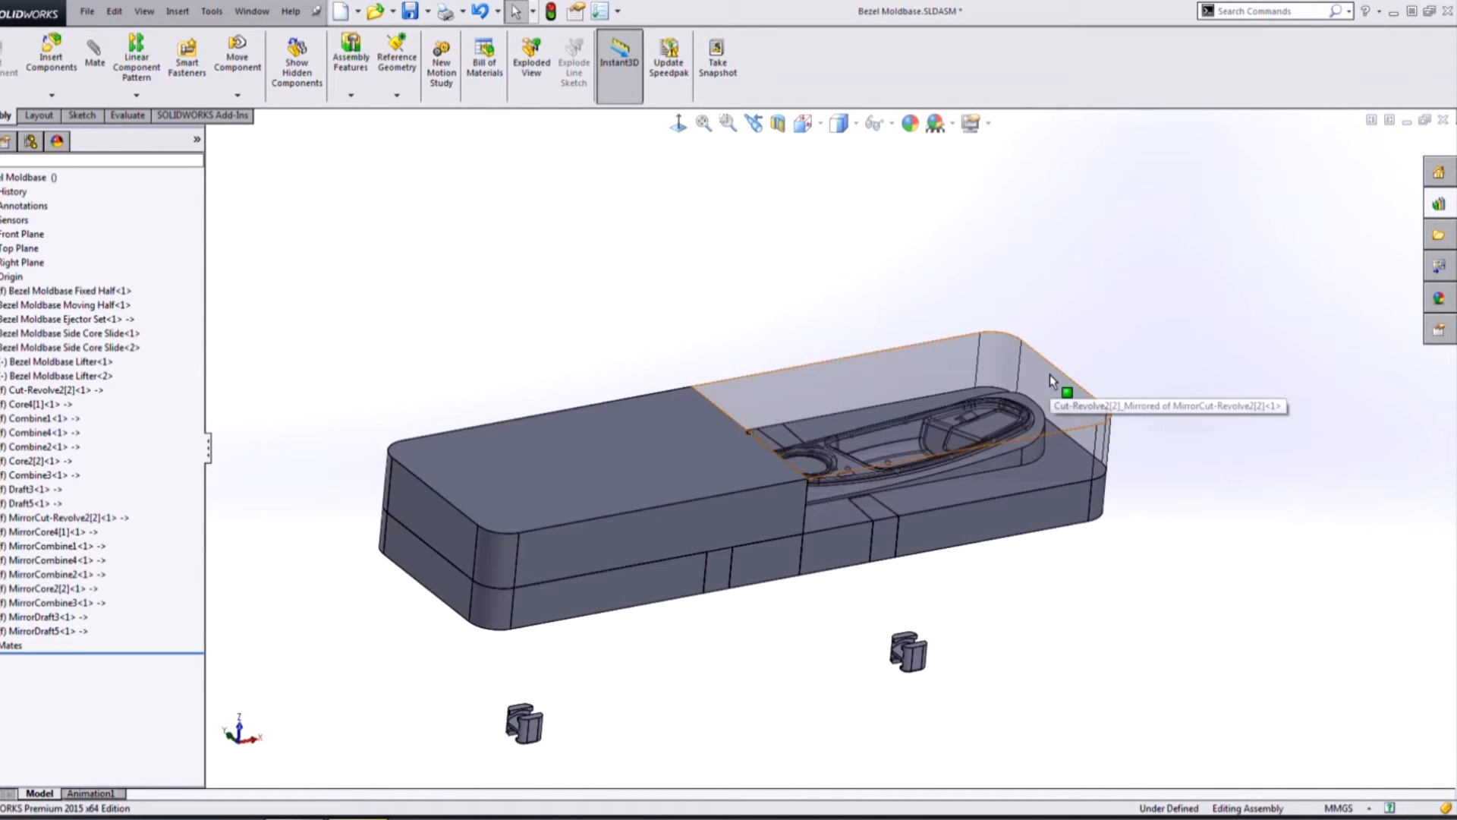
left_click(1062, 386)
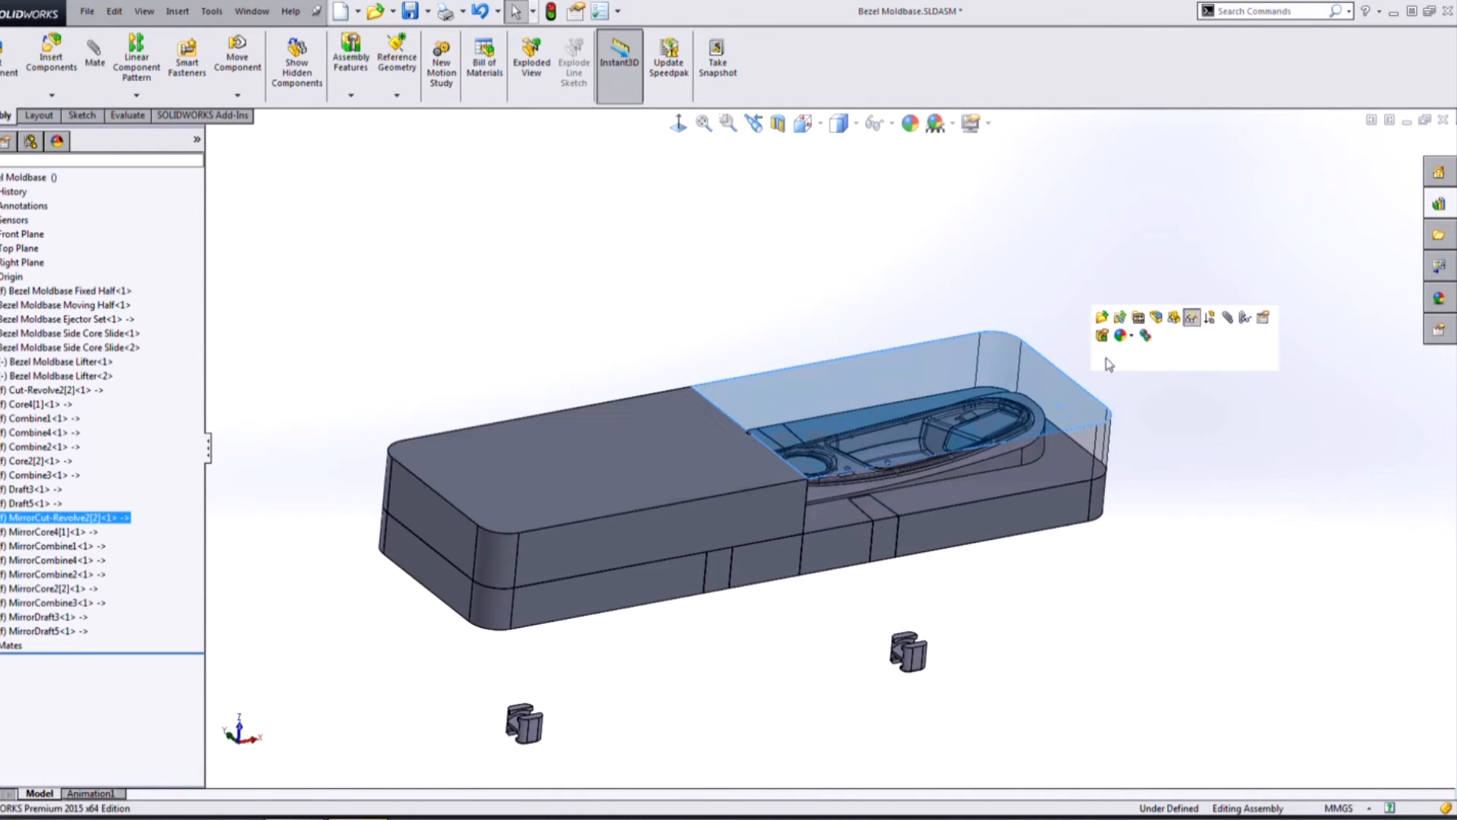
left_click(1194, 319)
middle_click_drag(838, 600, 865, 516)
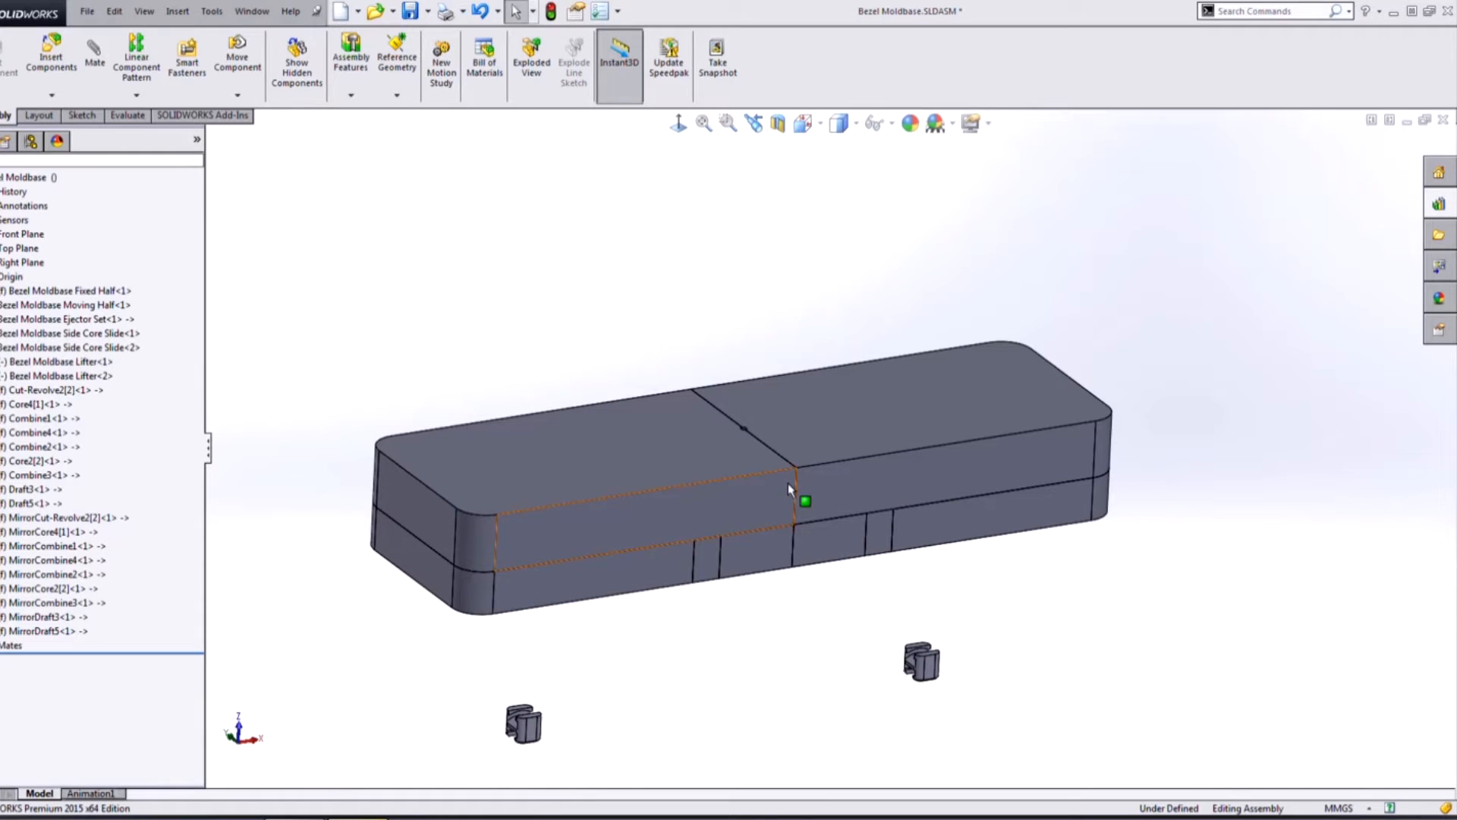
Move the cavity blocks Cut-Revolve2[2] and MirrorCut-Revolve2[2] into the Bezel Moldbase Fixed Half subassembly
left_click(712, 495)
left_click(844, 490, "ctrl")
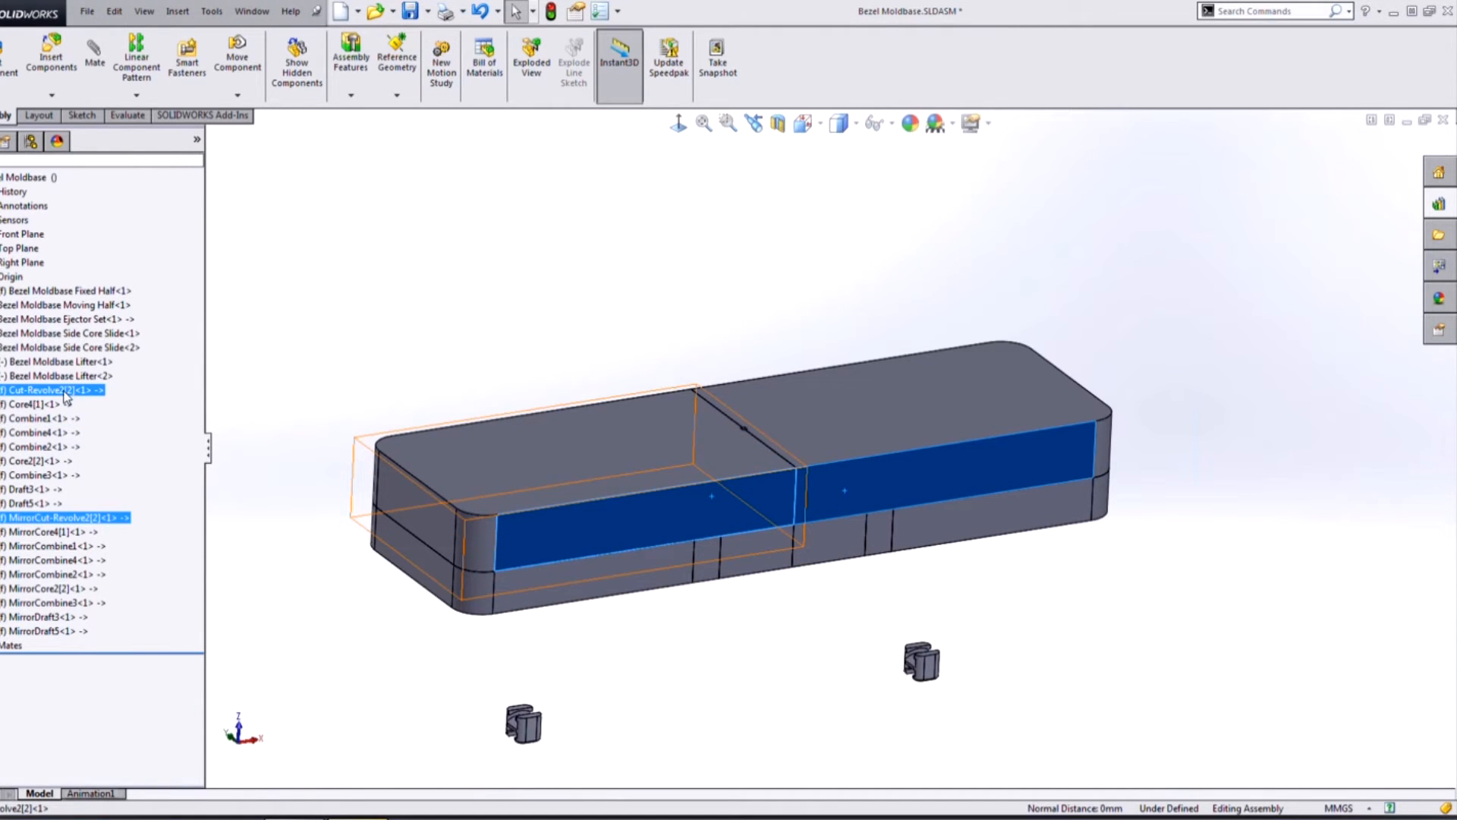
left_click(79, 290, "ctrl")
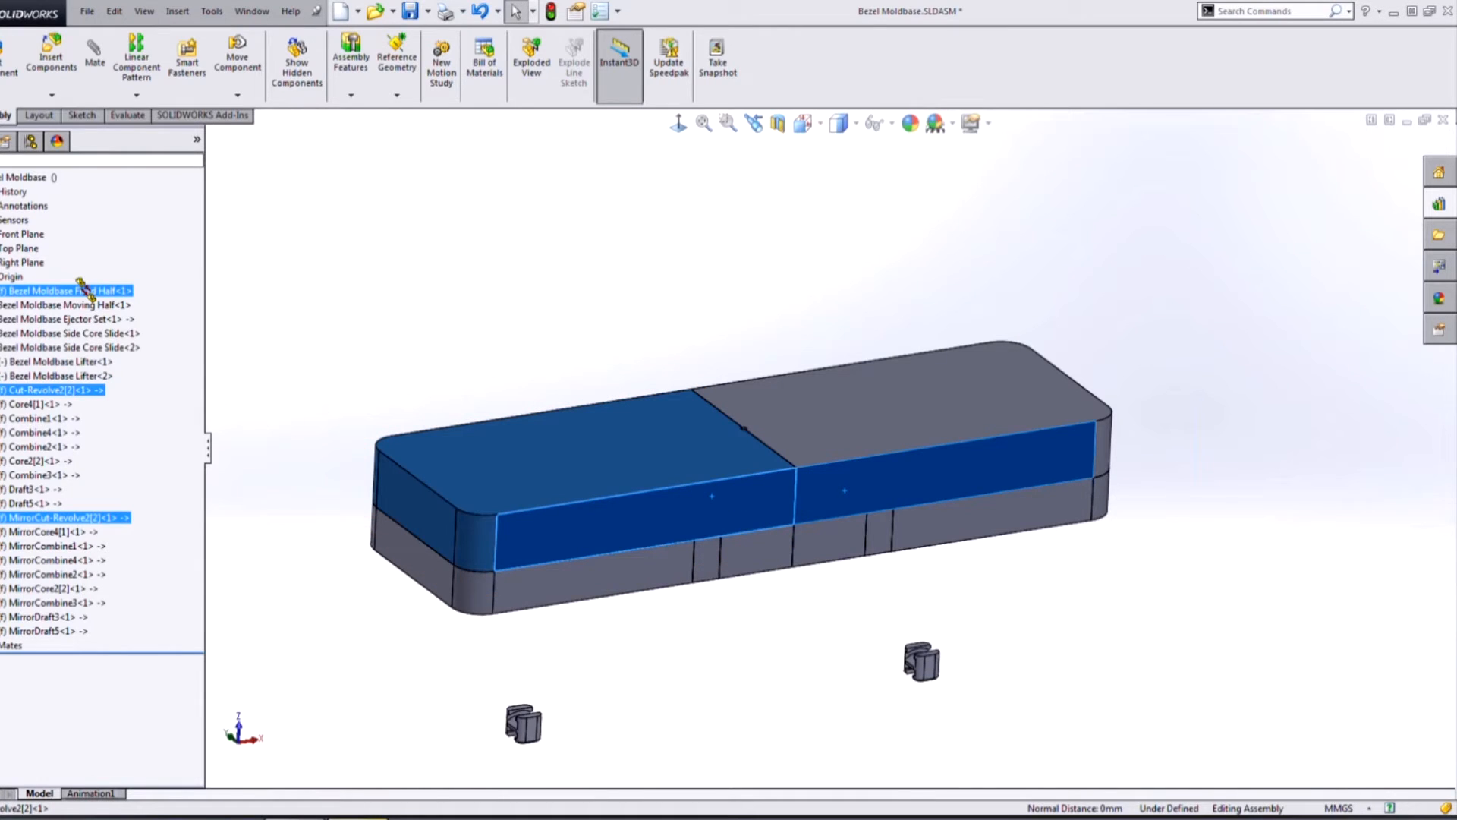
left_click_drag(85, 290, 85, 291)
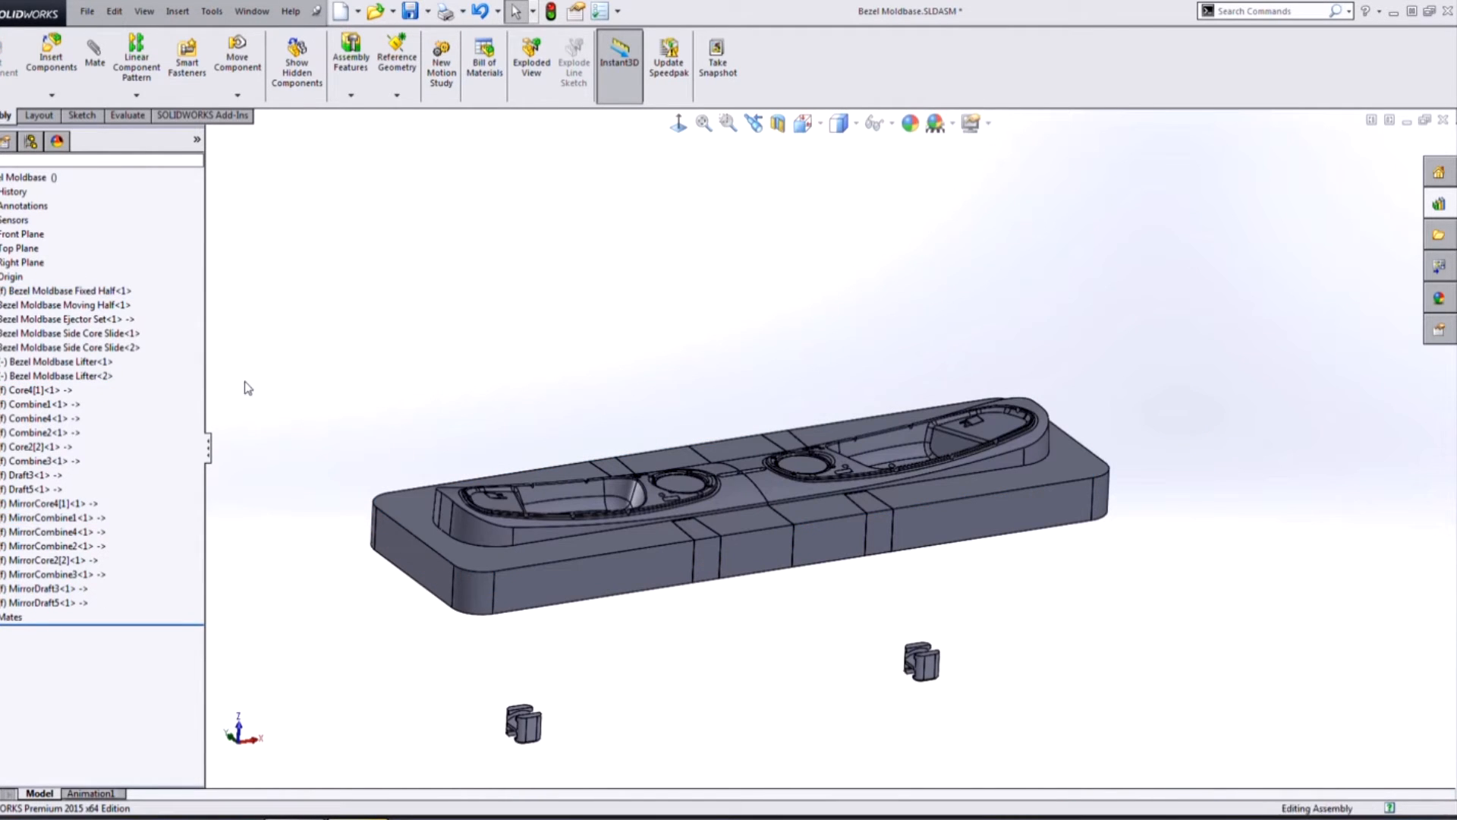
Move the core blocks Core4[1] and MirrorCore4[1] into the Bezel Moldbase Moving Half subassembly
middle_click_drag(648, 573, 647, 596)
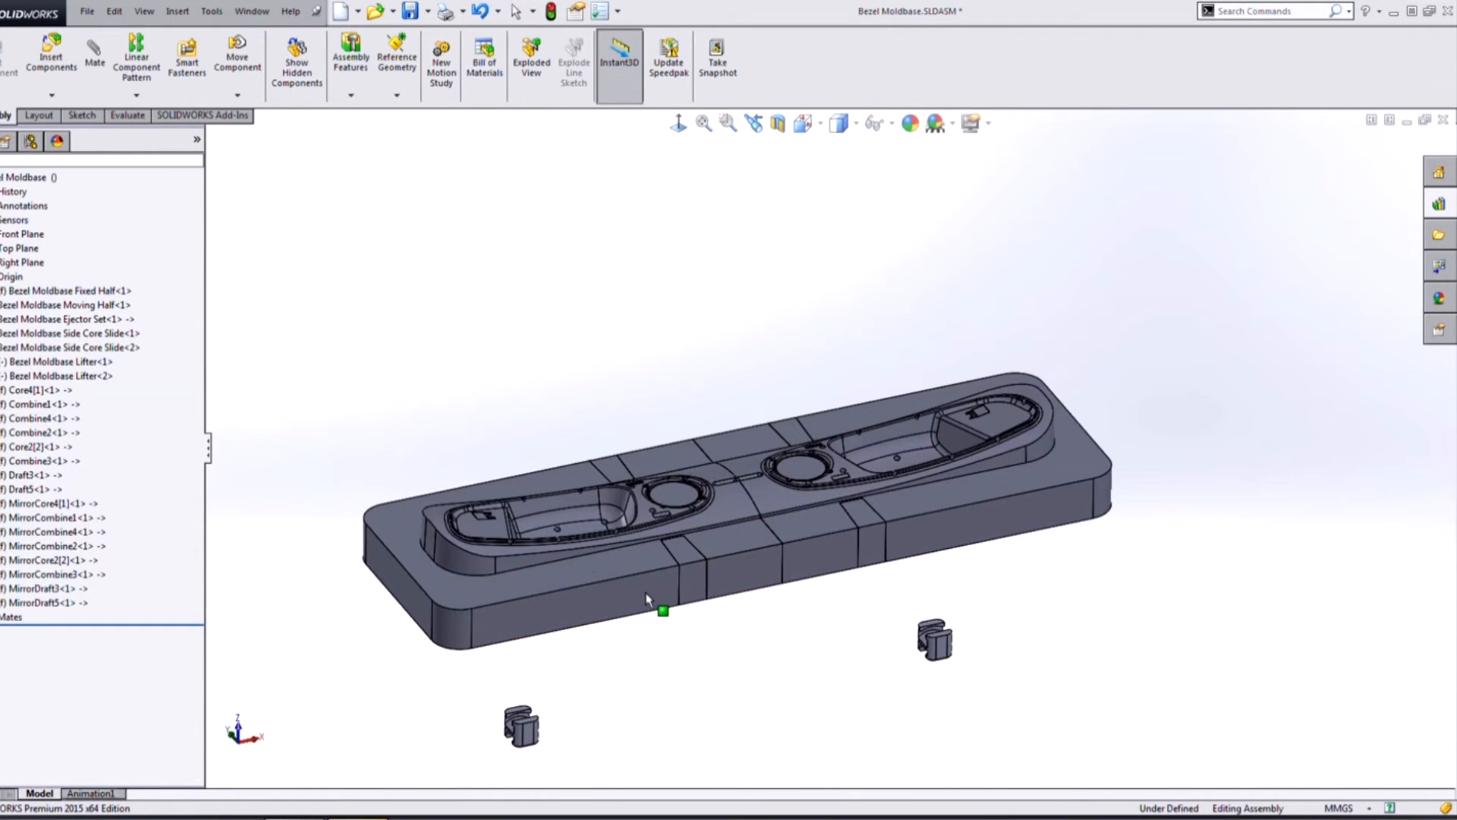
left_click(592, 558)
left_click(983, 489, "ctrl")
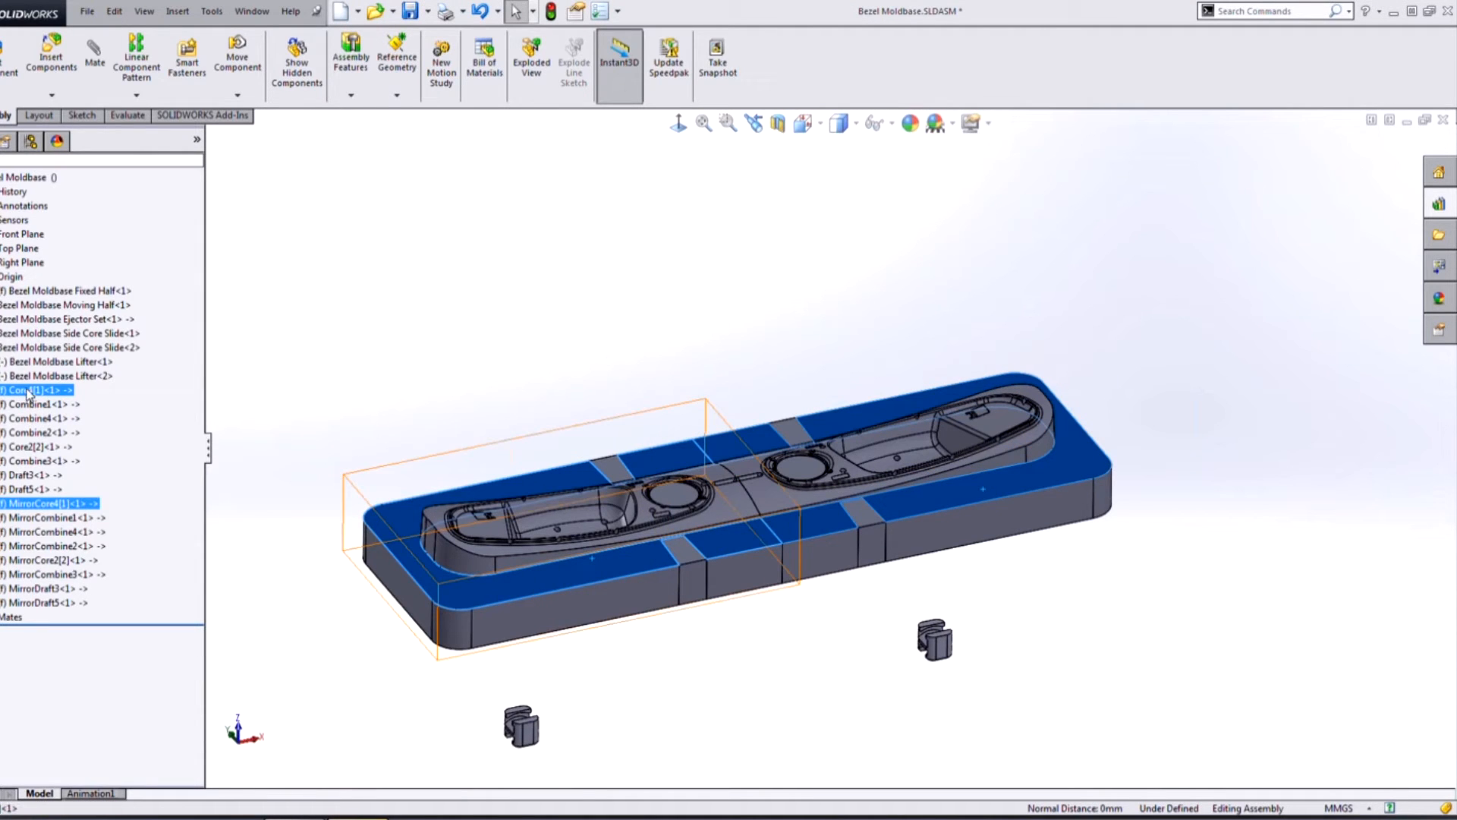
left_click(64, 304, "ctrl")
left_click_drag(62, 303, 64, 305)
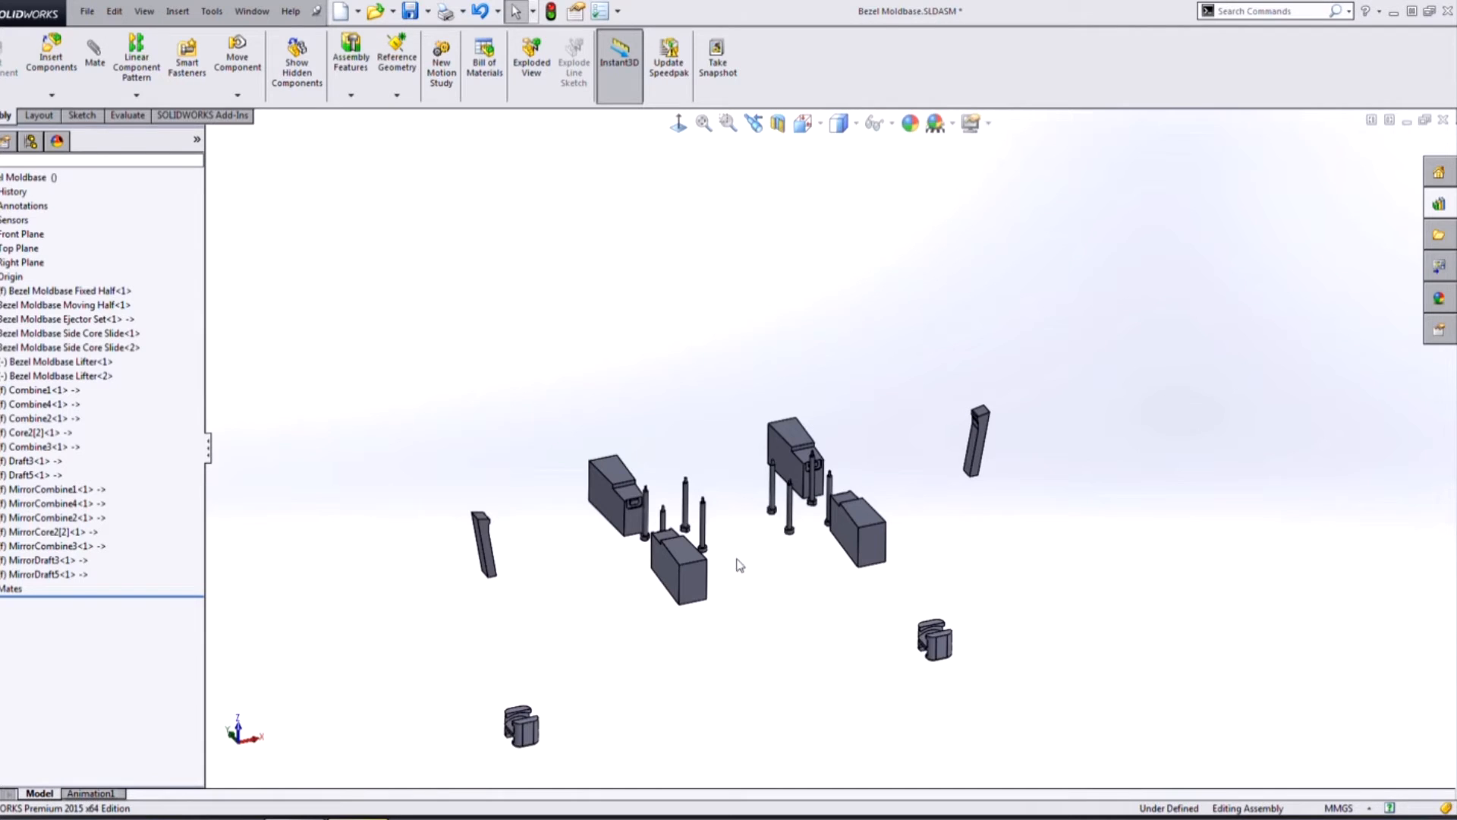
Move the eight core pins, Combine1 to Combine4 and their mirrored versions, into the Bezel Moldbase Moving Half subassembly
scroll(834, 550, "down", 4)
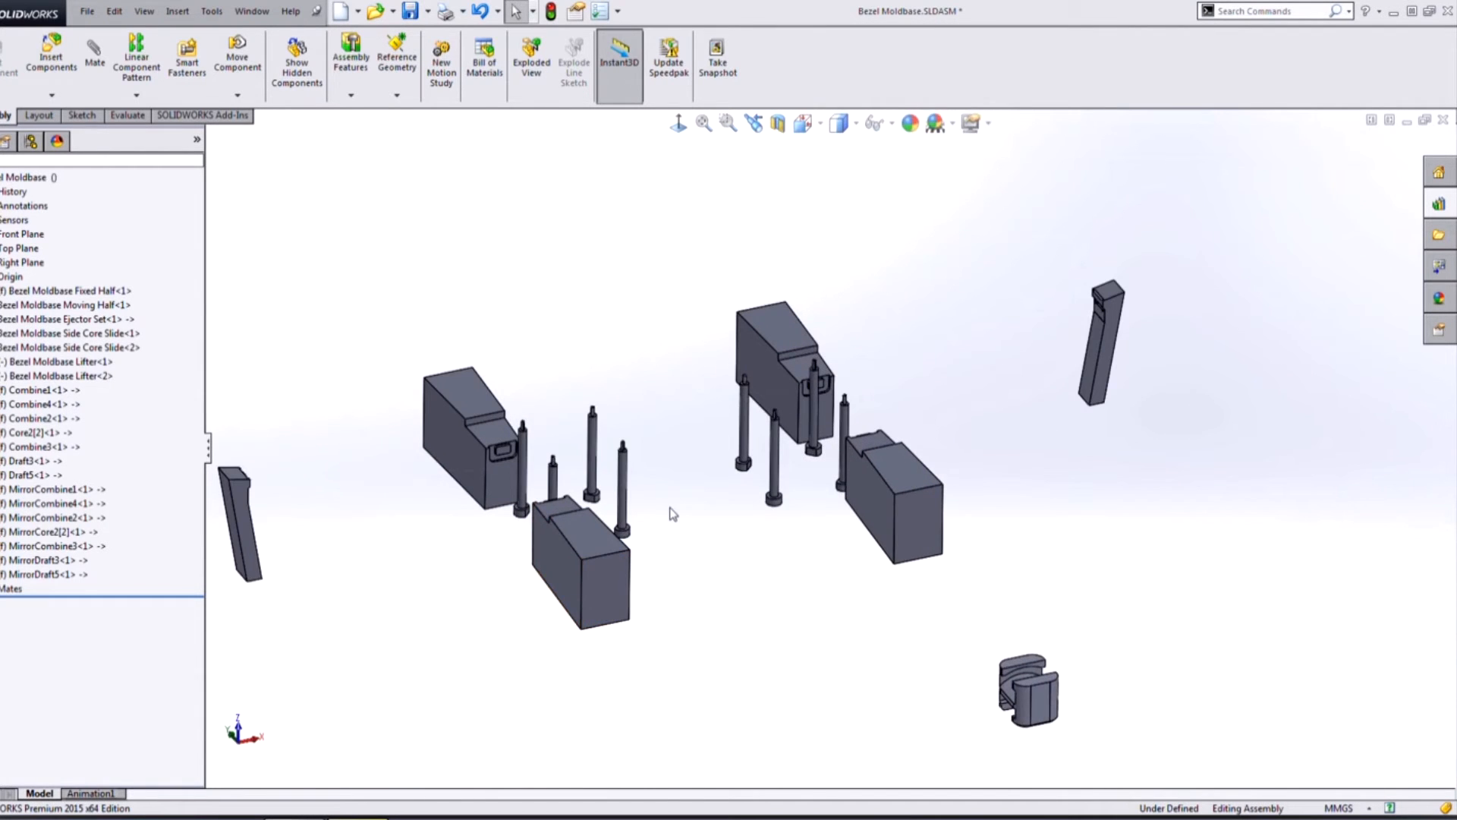
scroll(673, 514, "down", 3)
middle_click_drag(677, 519, 679, 589)
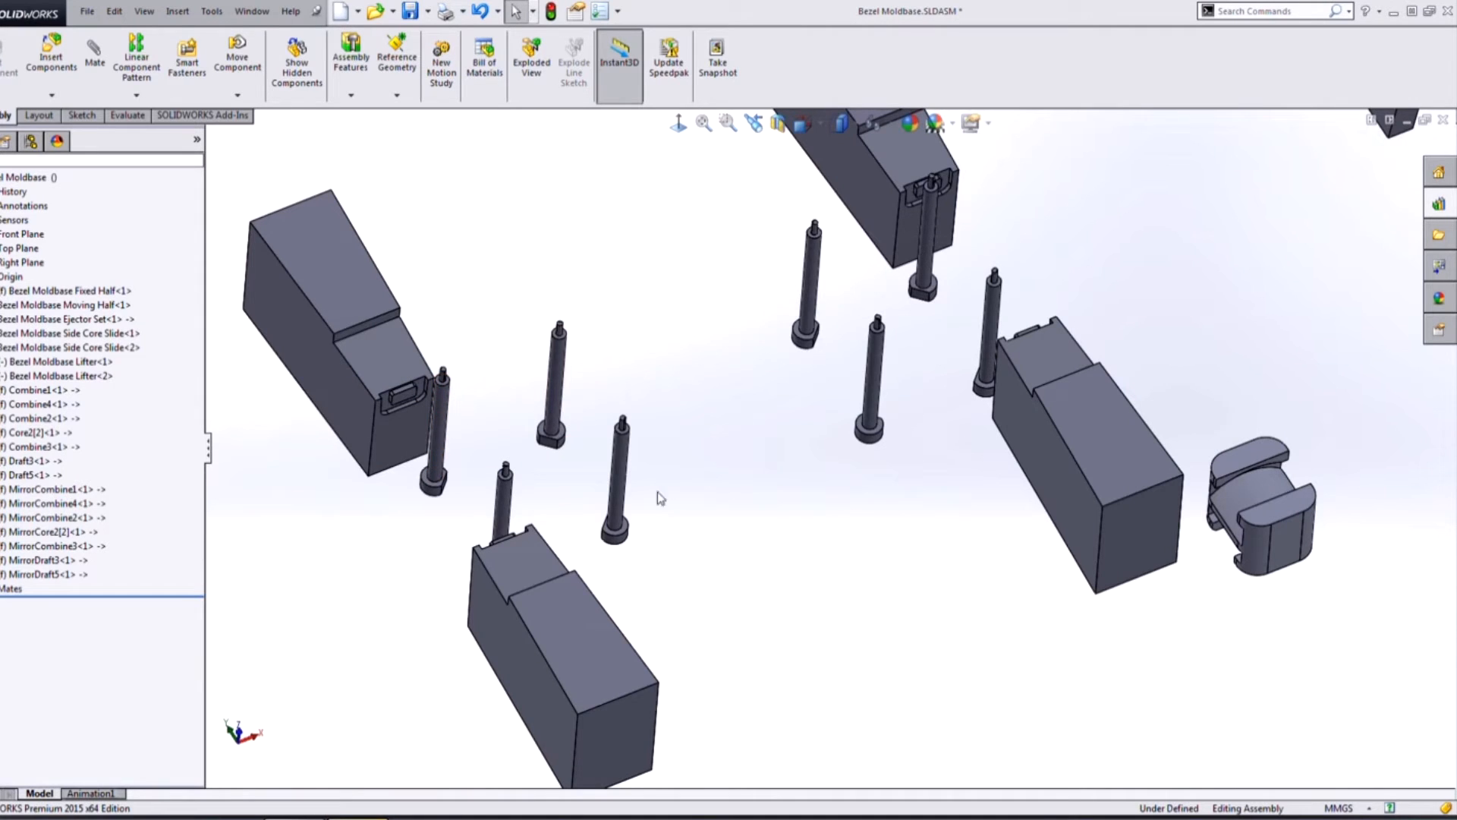
left_click(558, 410)
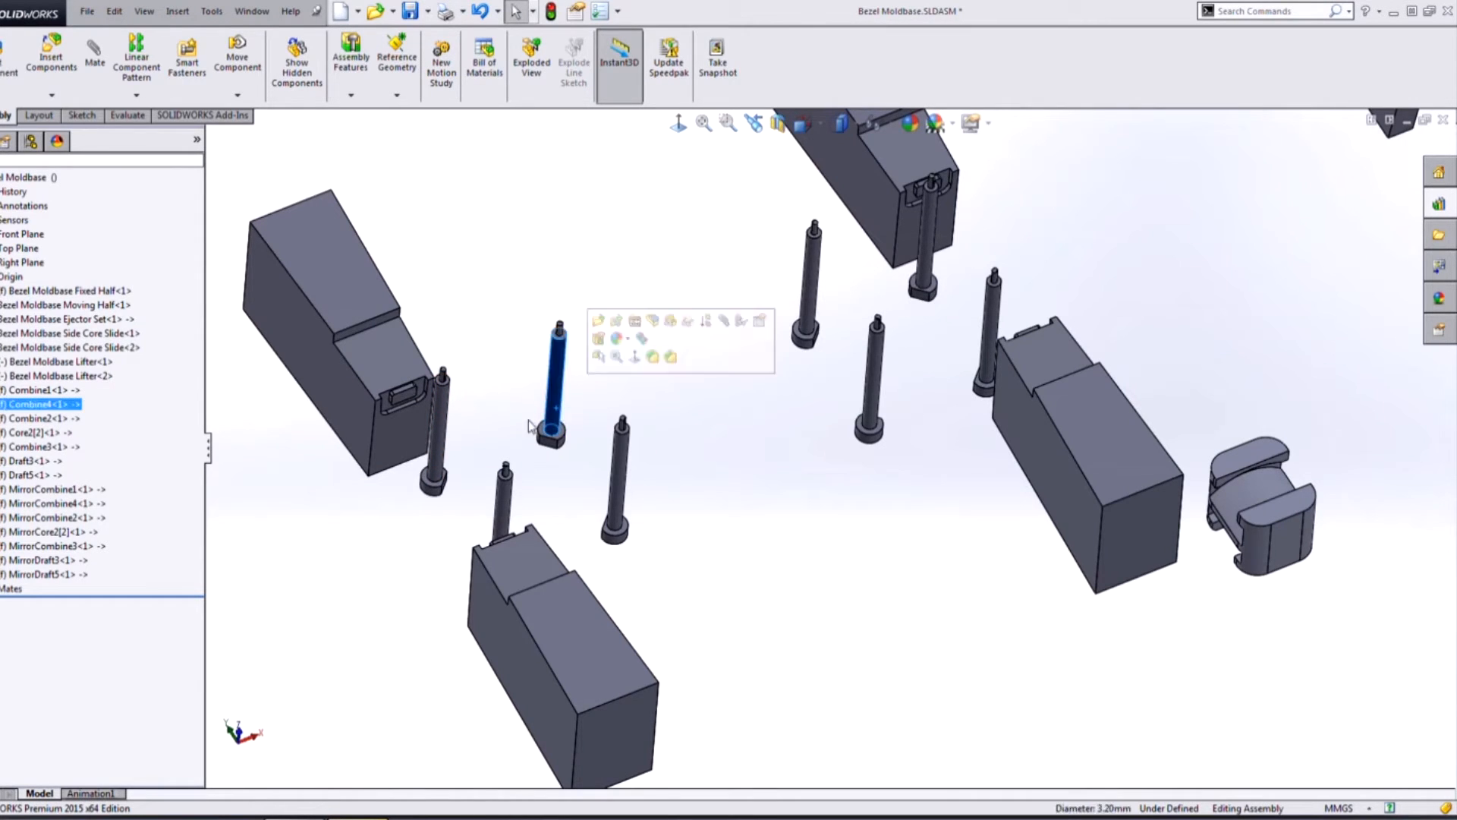
left_click(432, 459, "ctrl")
left_click(499, 494, "ctrl")
left_click(619, 470, "ctrl")
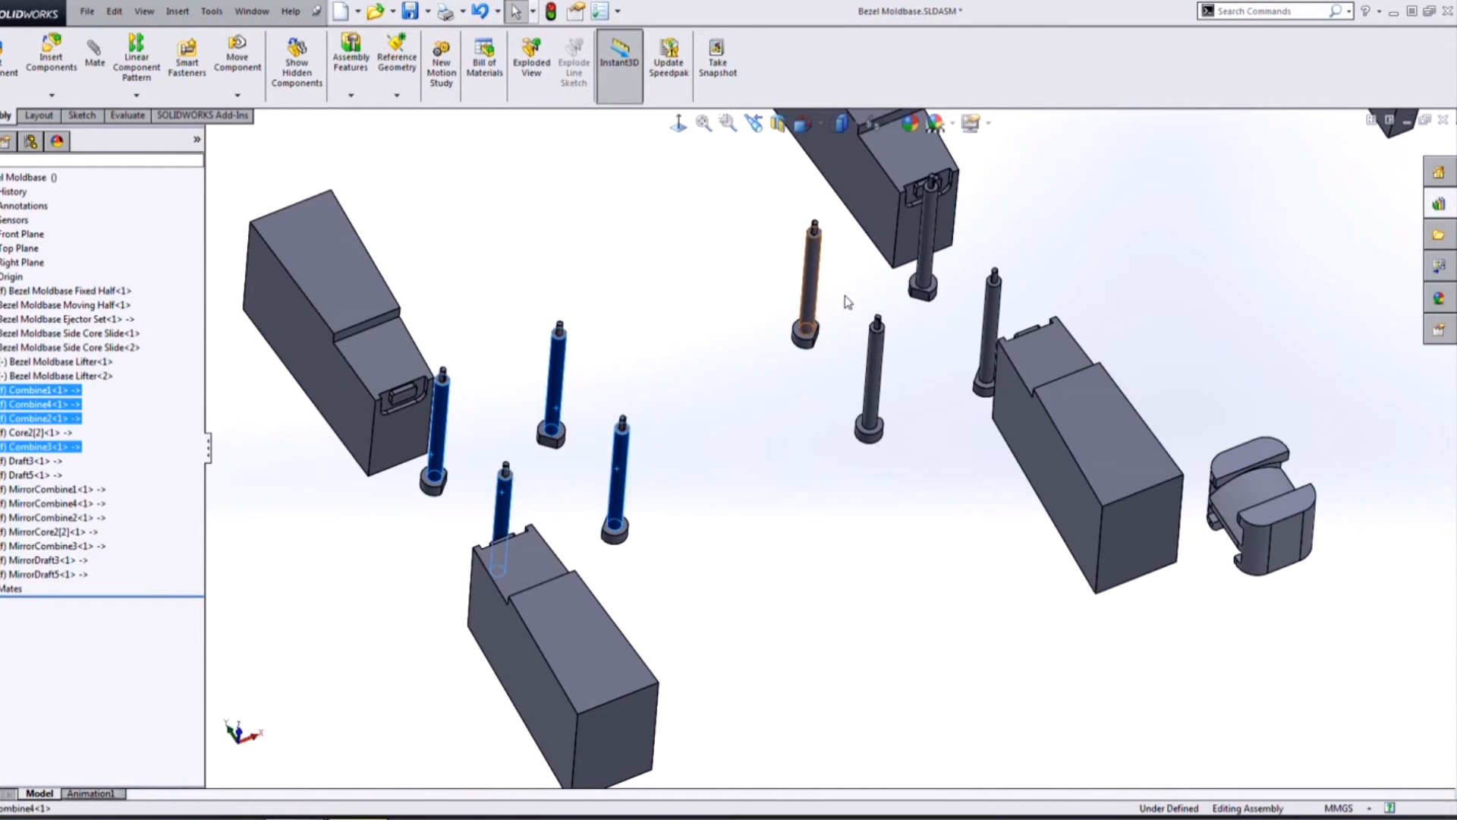
left_click(808, 288, "ctrl")
left_click(927, 243, "ctrl")
left_click(991, 326, "ctrl")
left_click(873, 375, "ctrl")
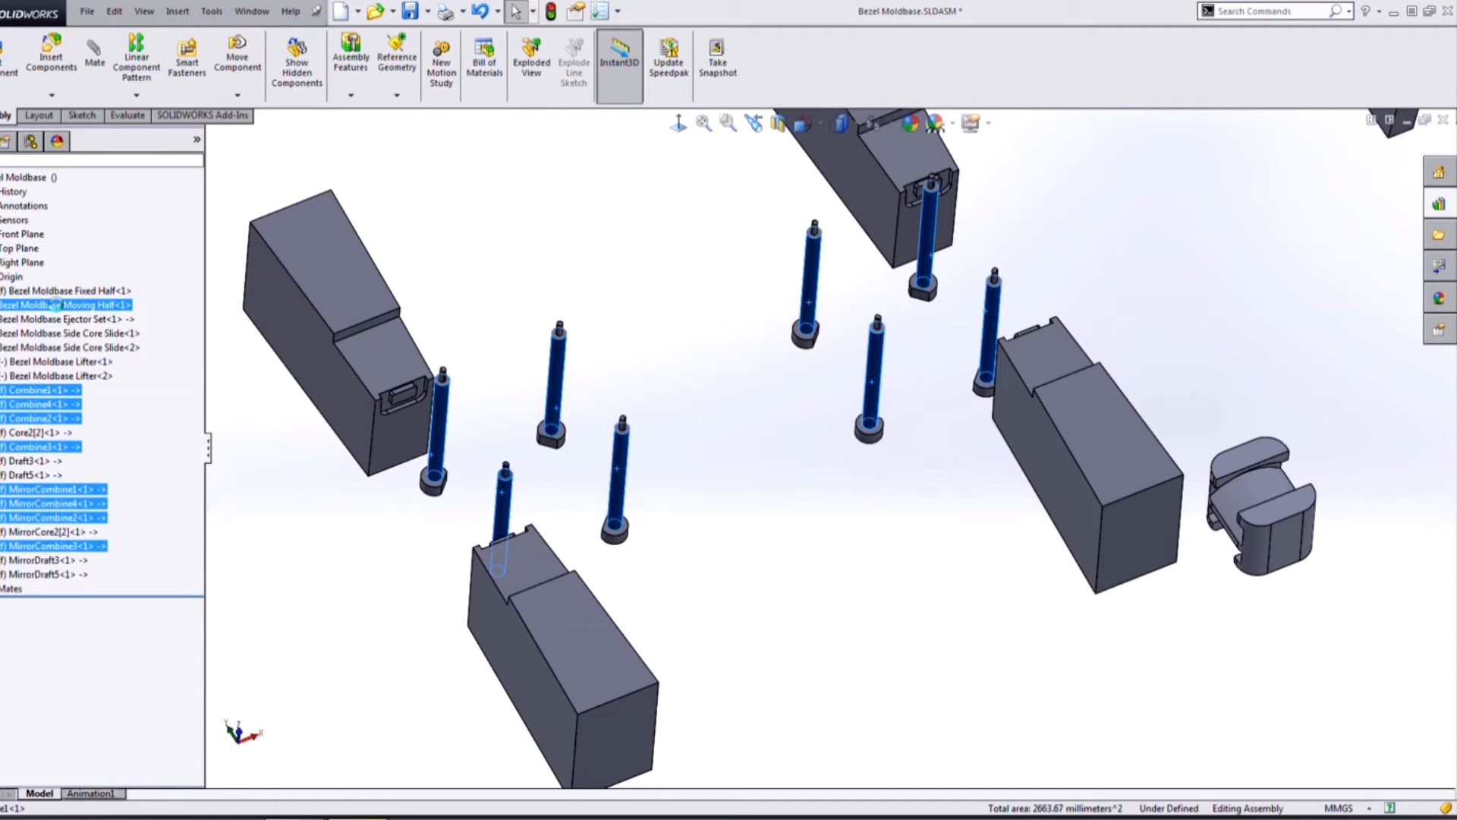
key("Delete")
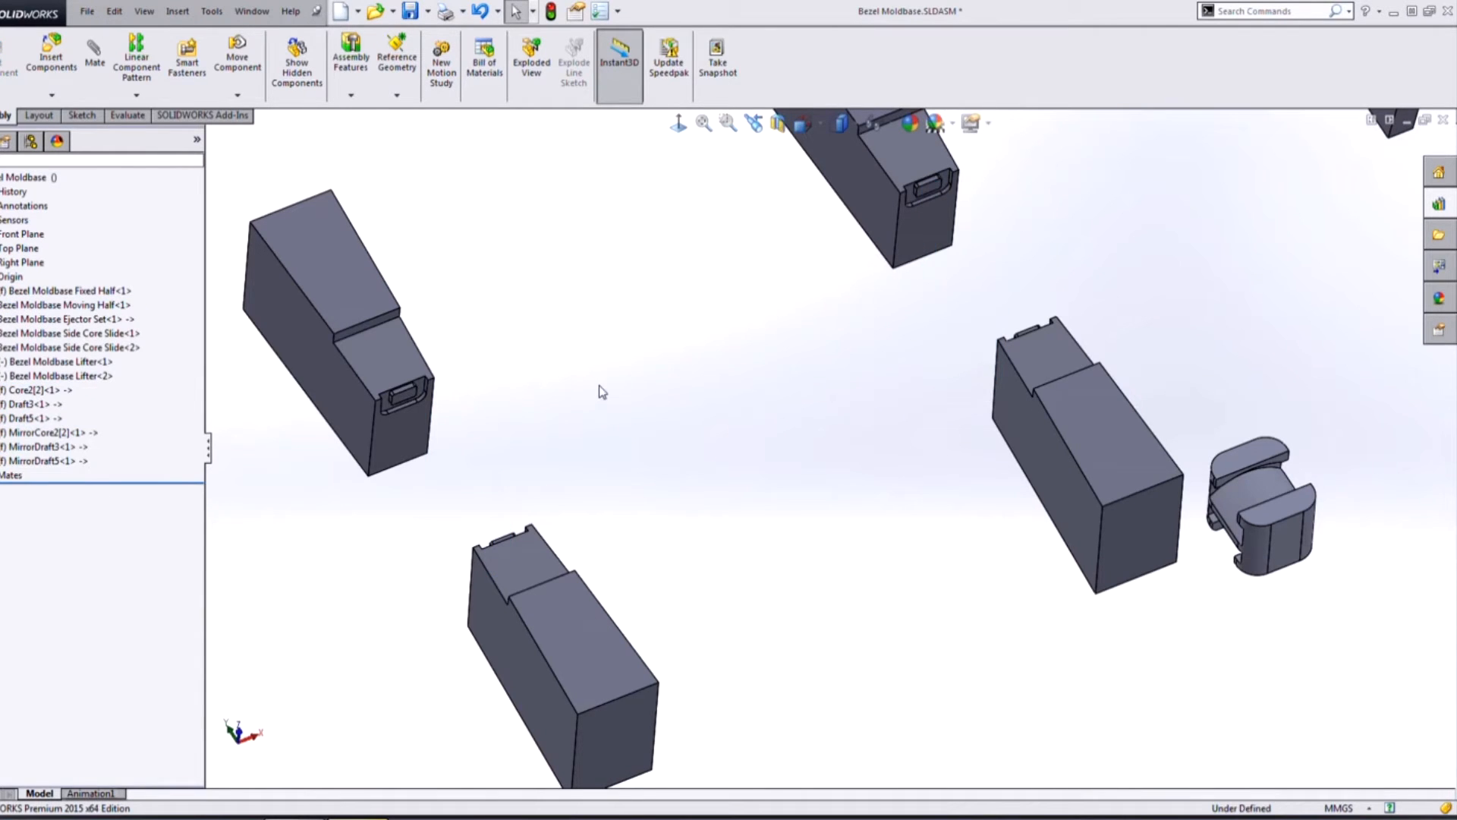
Move Draft3 and MirrorDraft3 into the first Bezel Moldbase Side Core Slide, and Core2[2] into the first Bezel Moldbase Lifter
key("f")
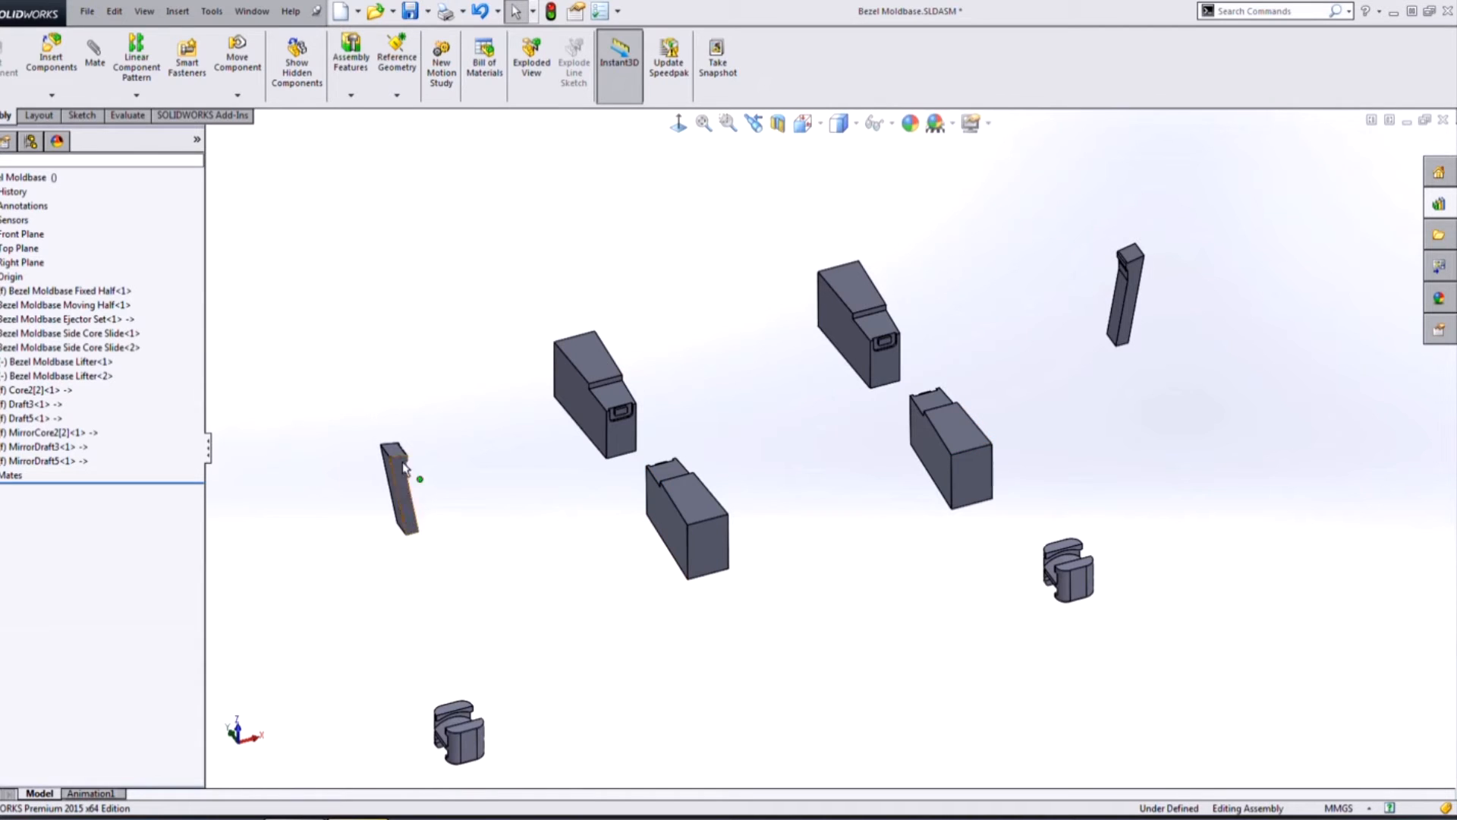
left_click(708, 542)
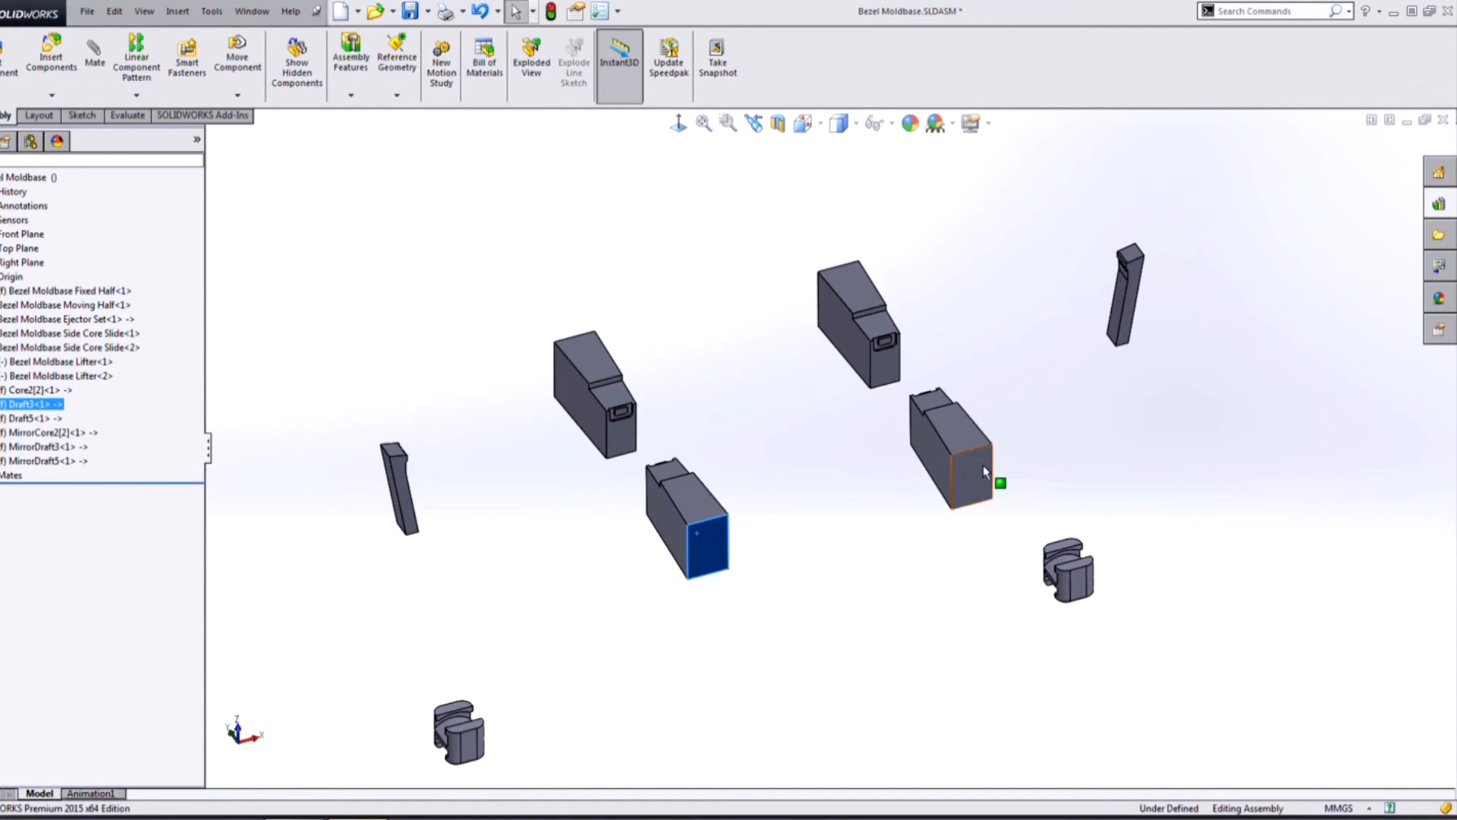
left_click(982, 465, "ctrl")
left_click(15, 418, "ctrl")
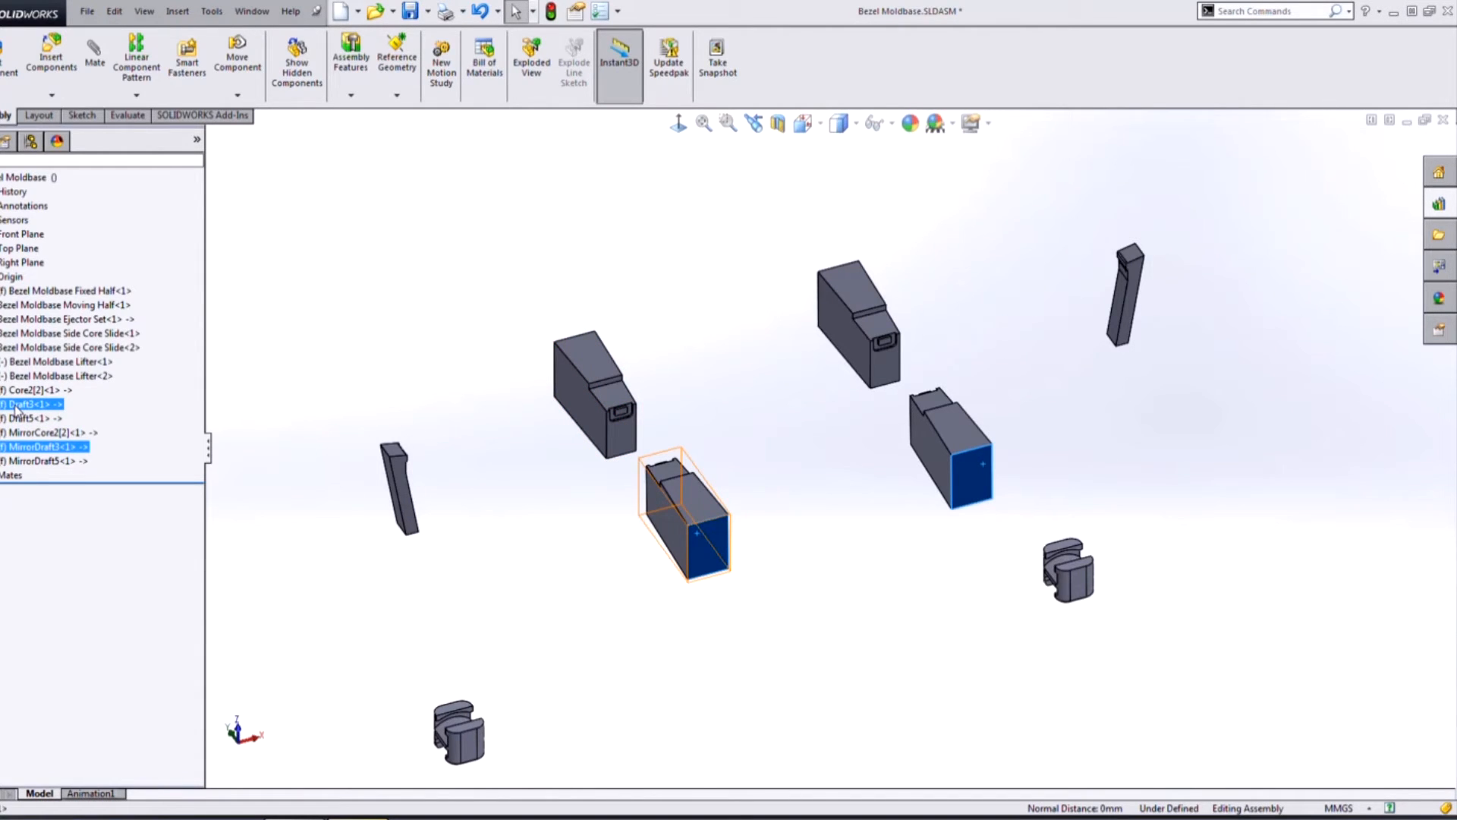
left_click(38, 333, "ctrl")
left_click_drag(43, 333, 43, 335)
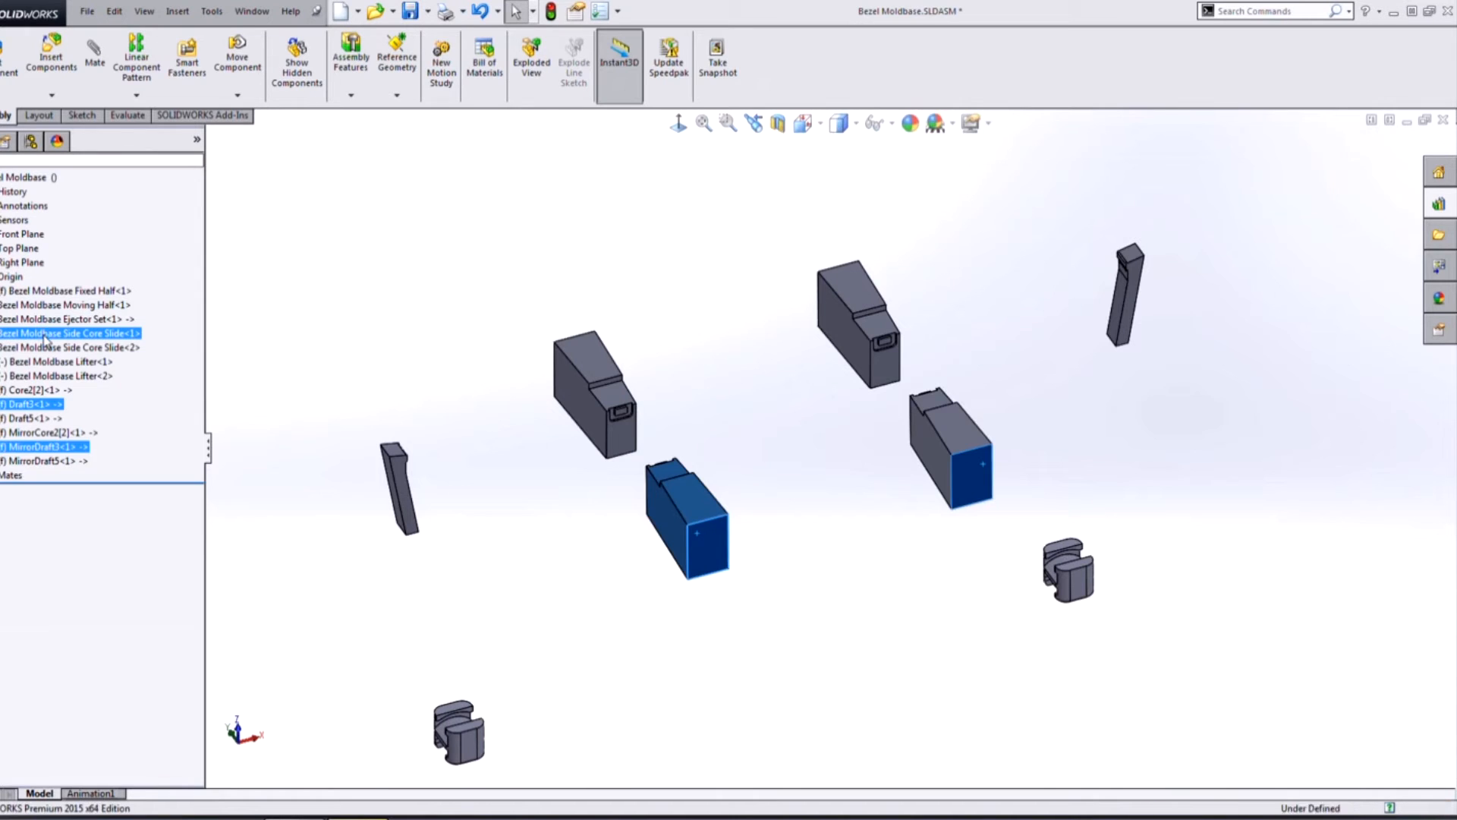
left_click(413, 522)
left_click_drag(32, 390, 41, 363)
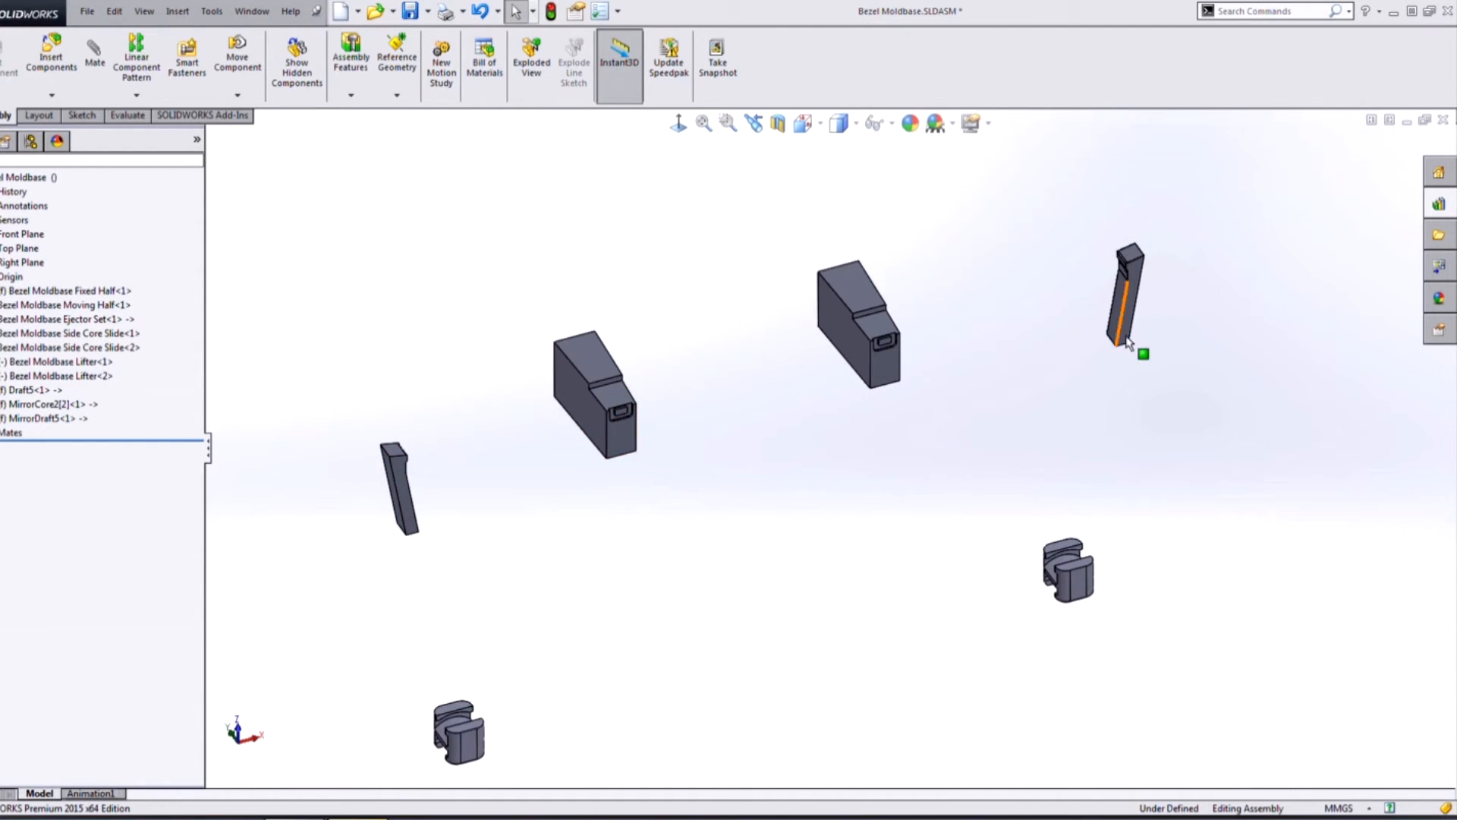
Delete the leftover components Draft5, MirrorCore2[2] and MirrorDraft5, and set the display state back to Plates Transparent
middle_click_drag(726, 420, 747, 448)
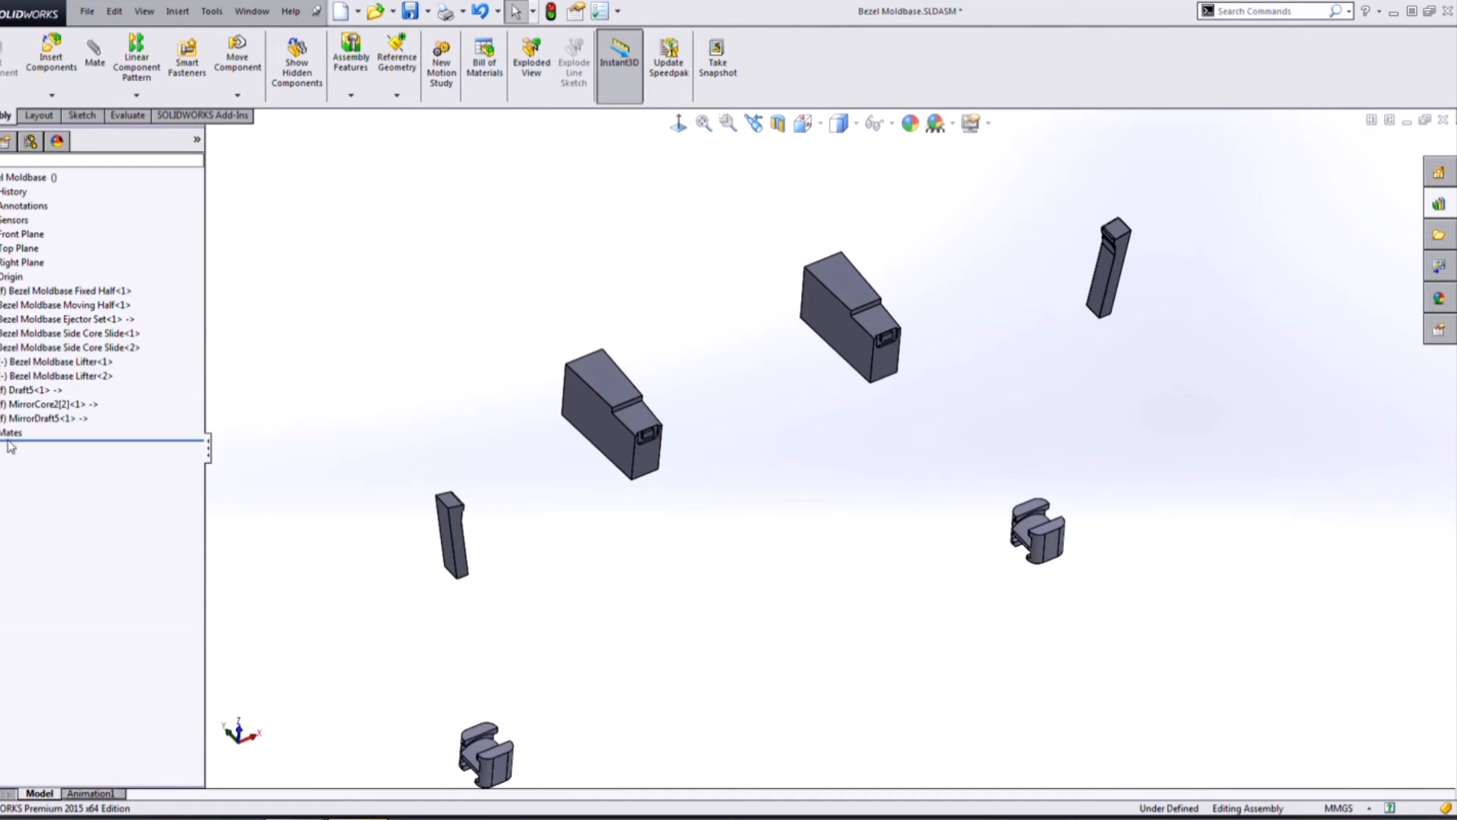
left_click(34, 390)
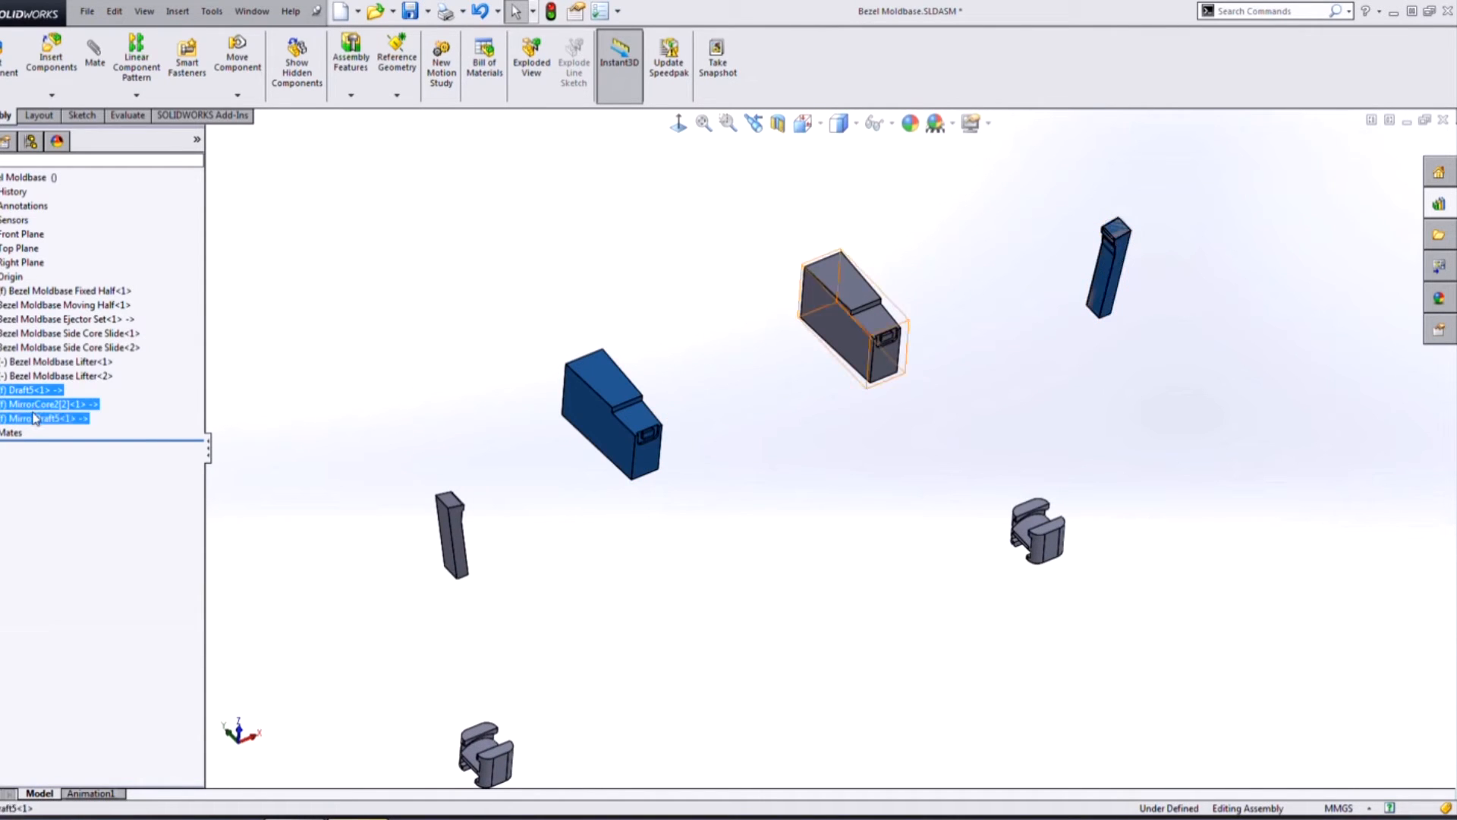
left_click(34, 419, "ctrl")
right_click(34, 419)
left_click(94, 624)
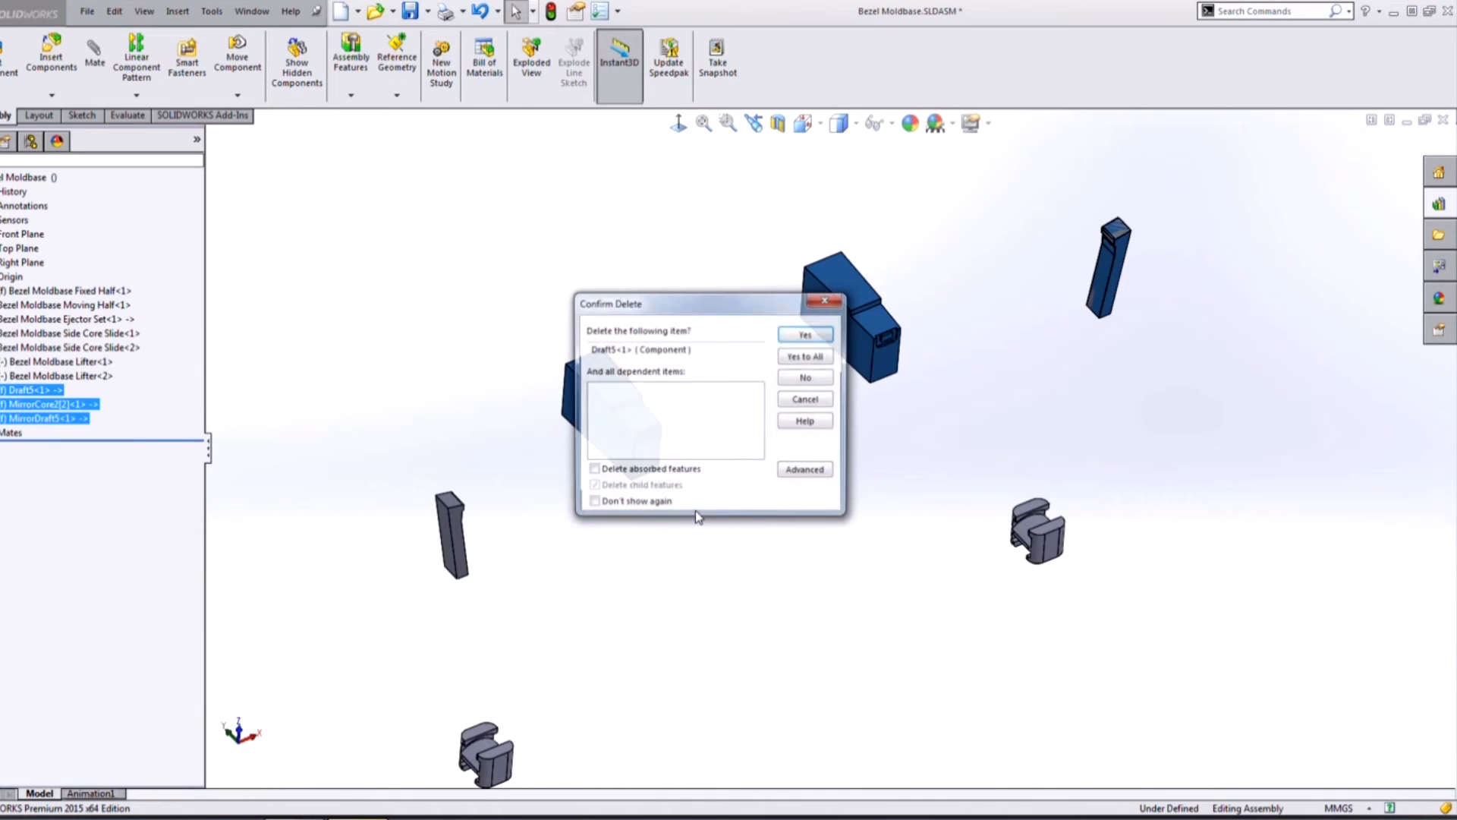
left_click(790, 335)
left_click(789, 336)
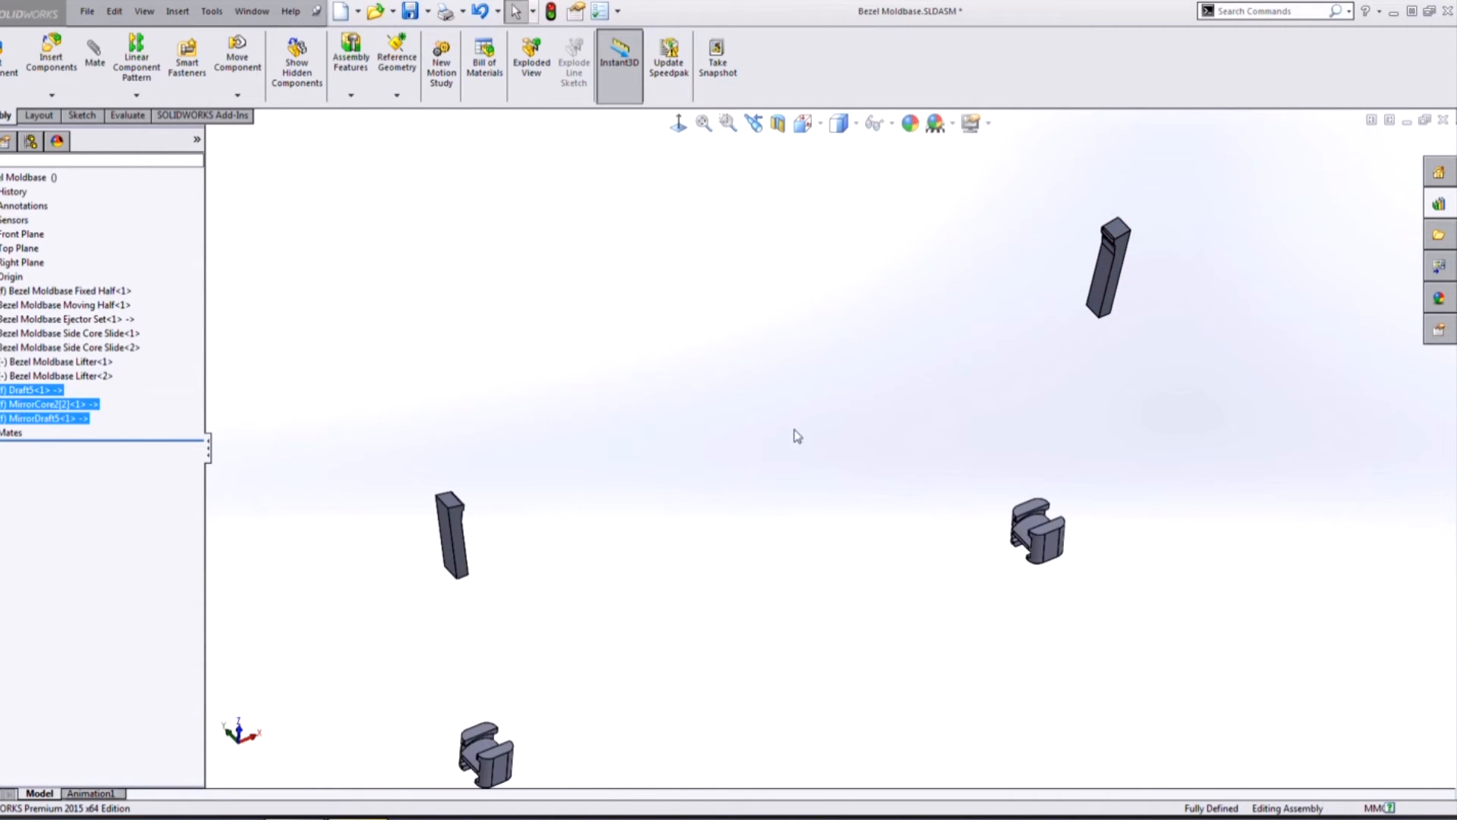
left_click(197, 140)
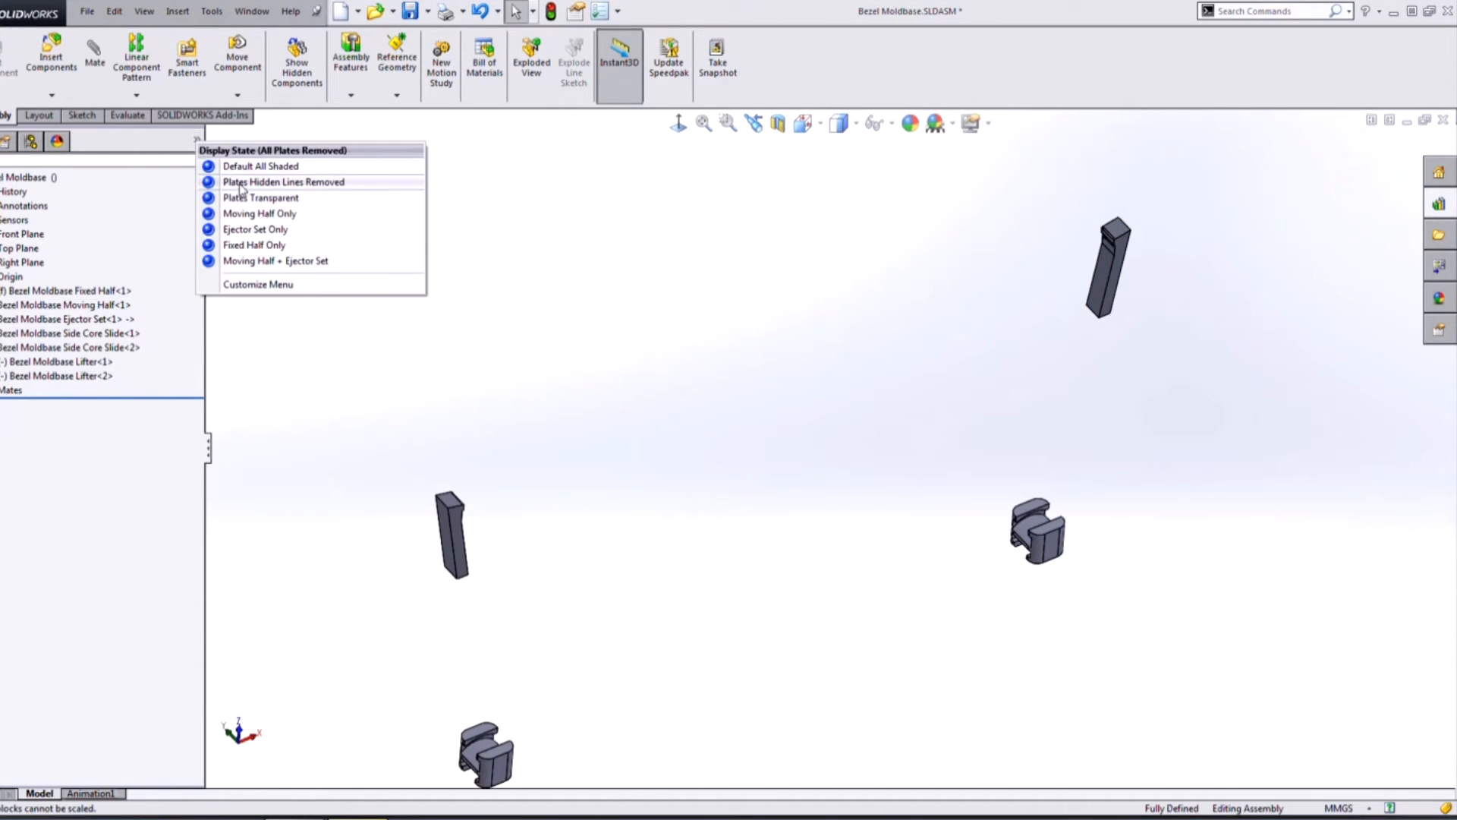
left_click(254, 199)
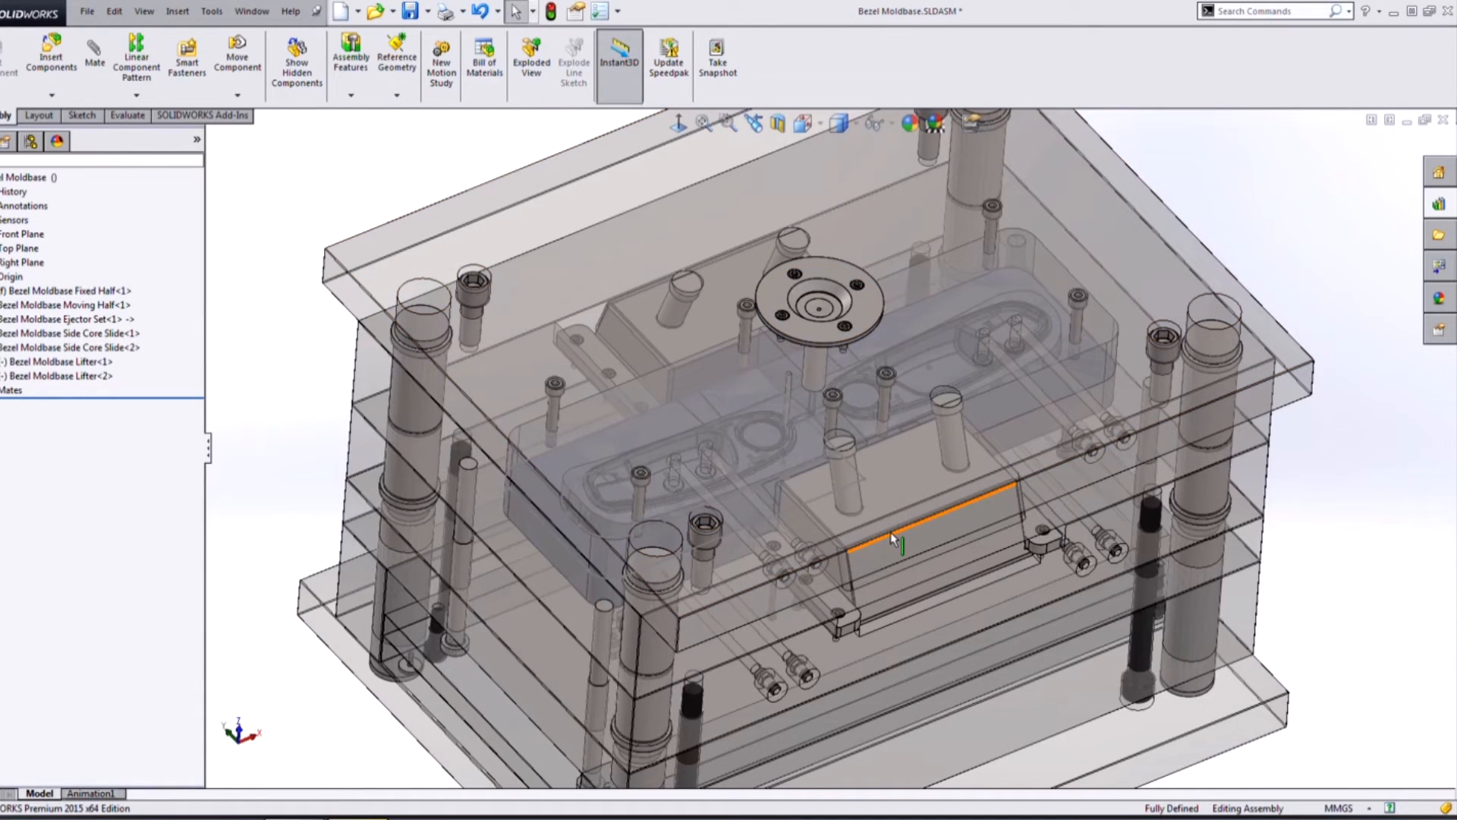
Move the first lifter's Core2[2] by hand inside the core cavity to check its motion, and examine the surrounding Core4[1]
middle_click_drag(891, 537, 901, 458)
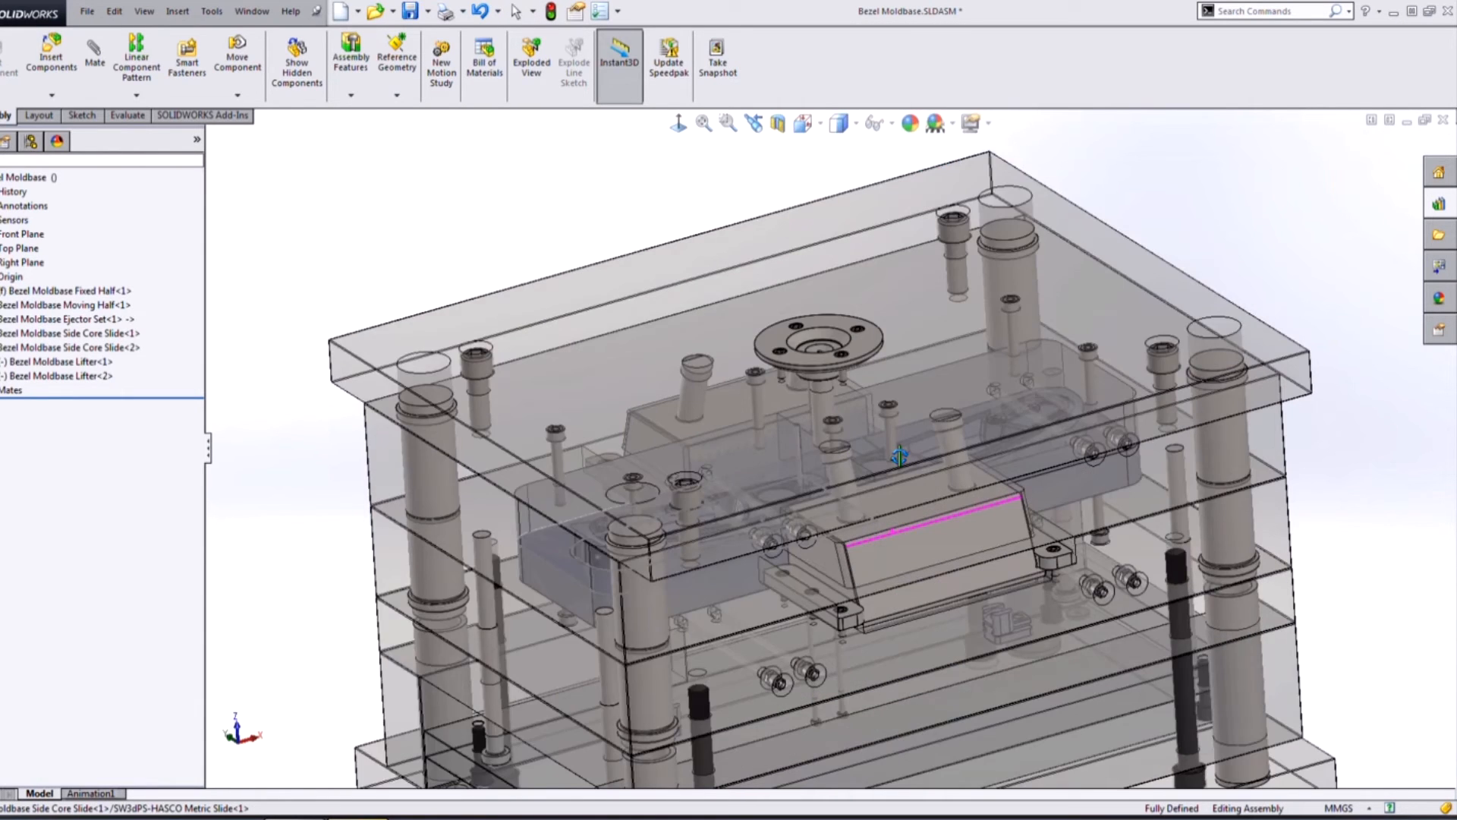
scroll(531, 429, "up", 1)
middle_click_drag(711, 451, 648, 548)
scroll(623, 516, "down", 5)
scroll(624, 517, "down", 4)
middle_click_drag(624, 445, 707, 441)
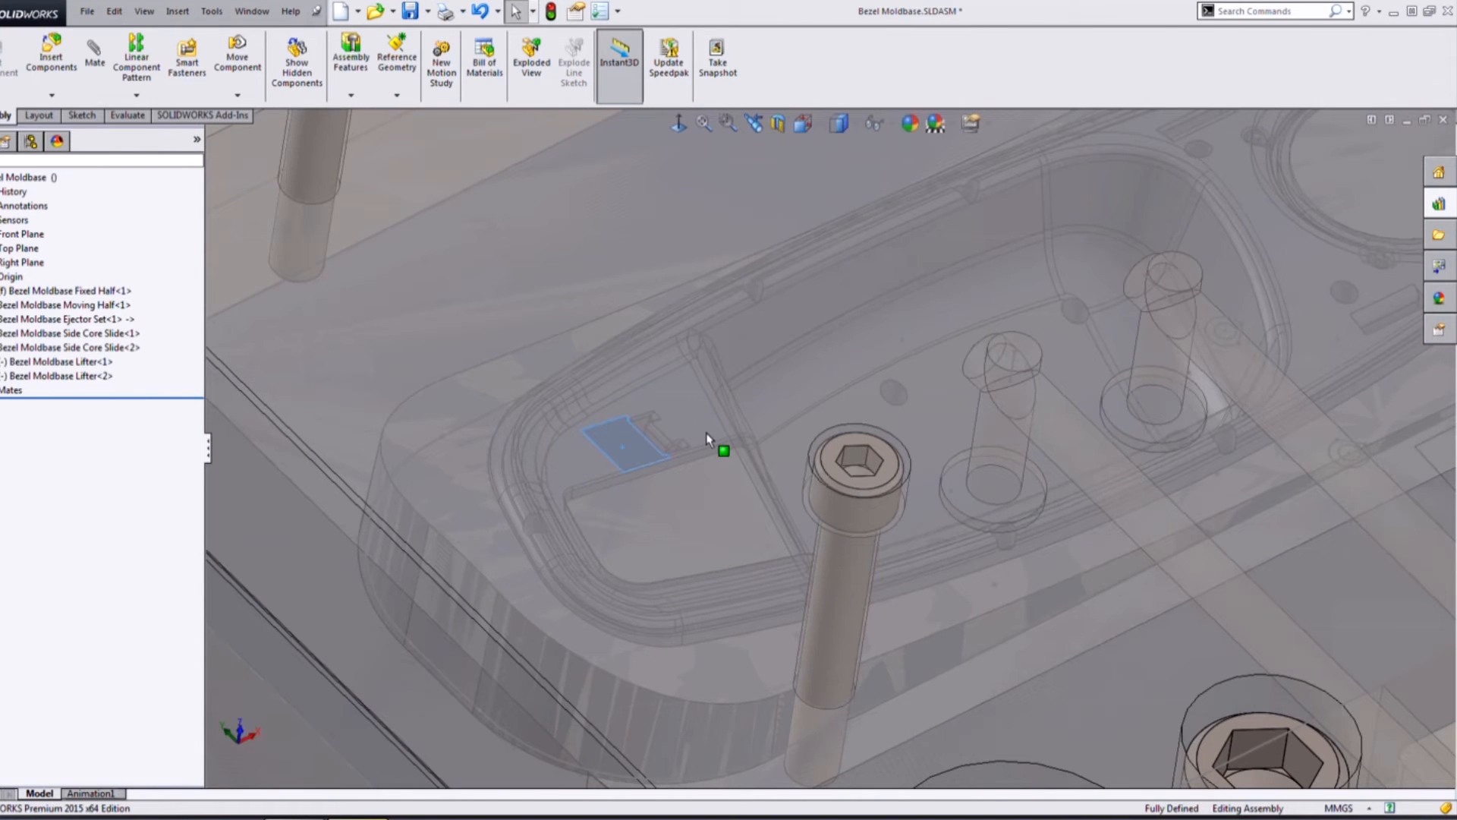
left_click_drag(707, 434, 719, 410)
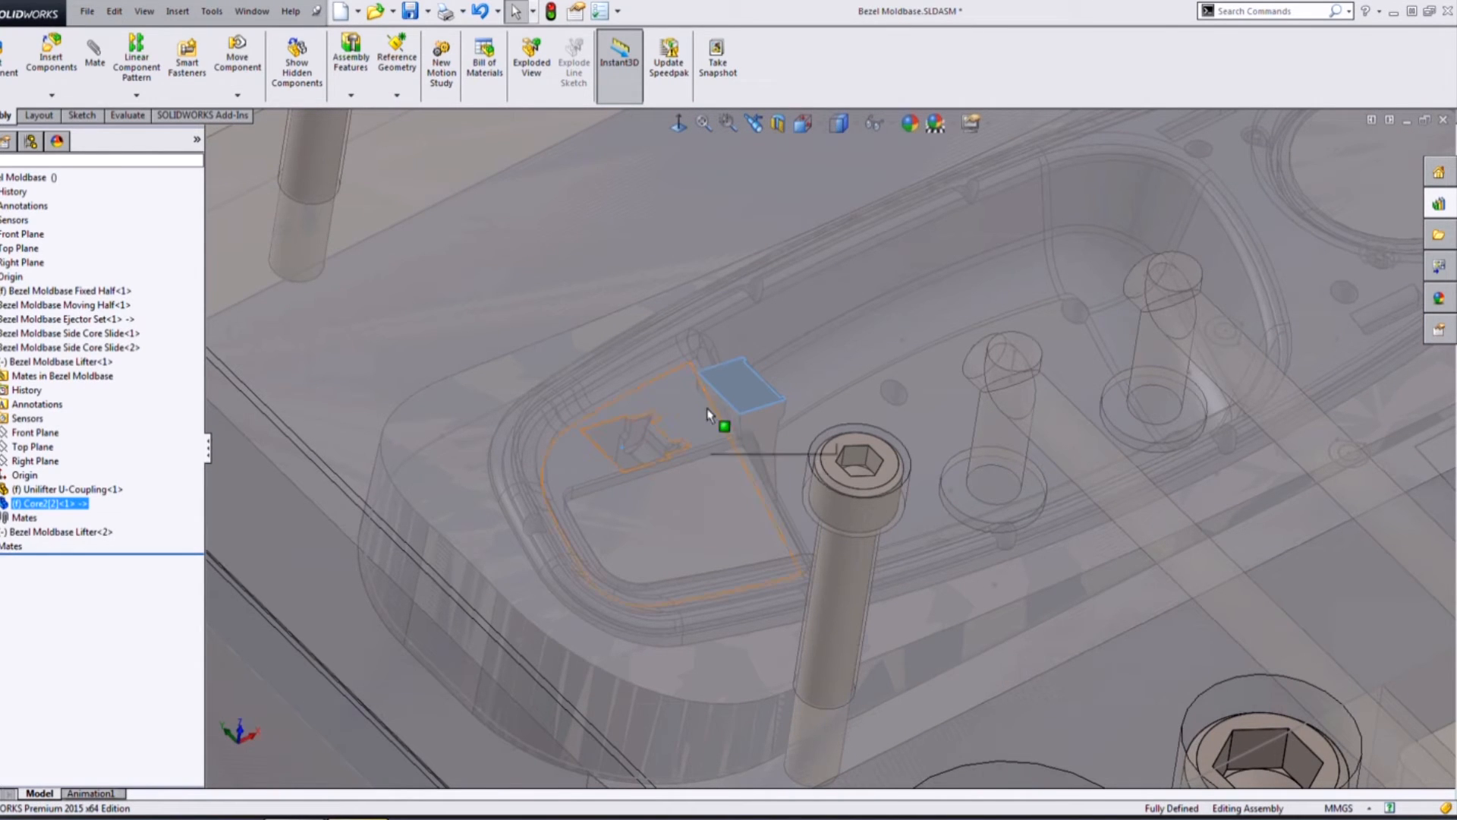
left_click_drag(729, 422, 756, 409)
left_click(756, 414)
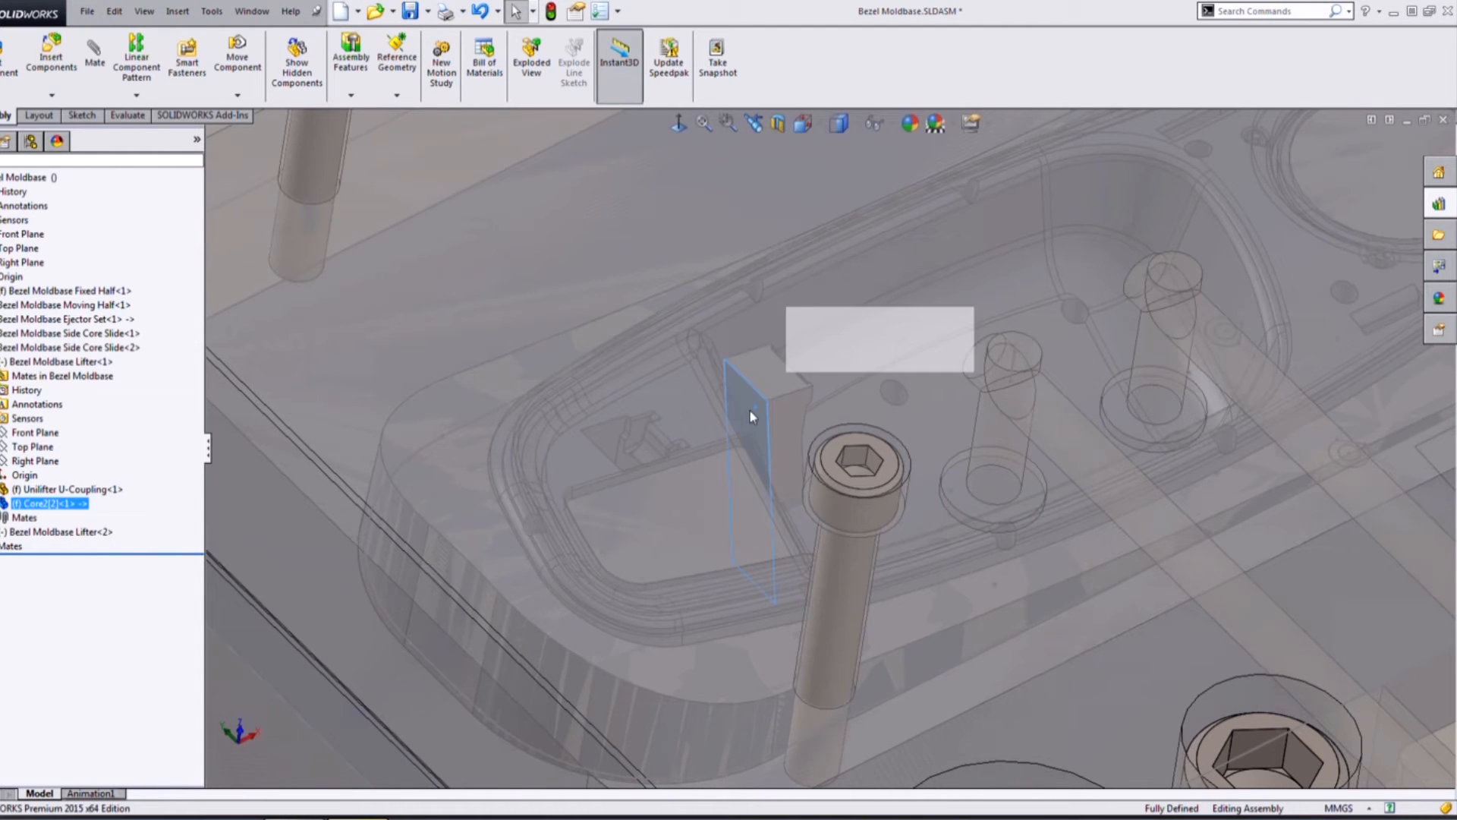
middle_click_drag(643, 506, 616, 454)
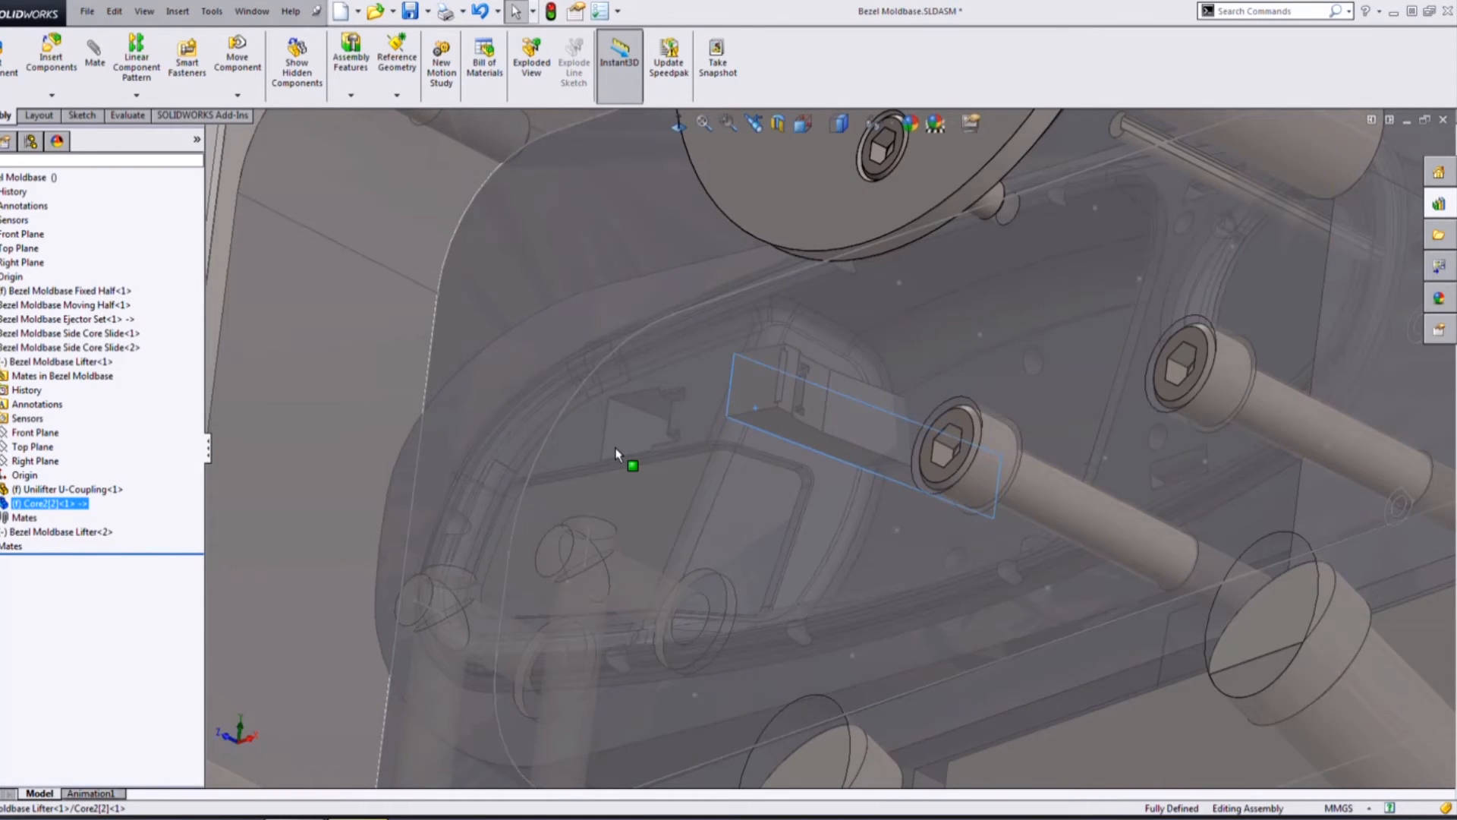
left_click(630, 439)
middle_click_drag(628, 431, 893, 428)
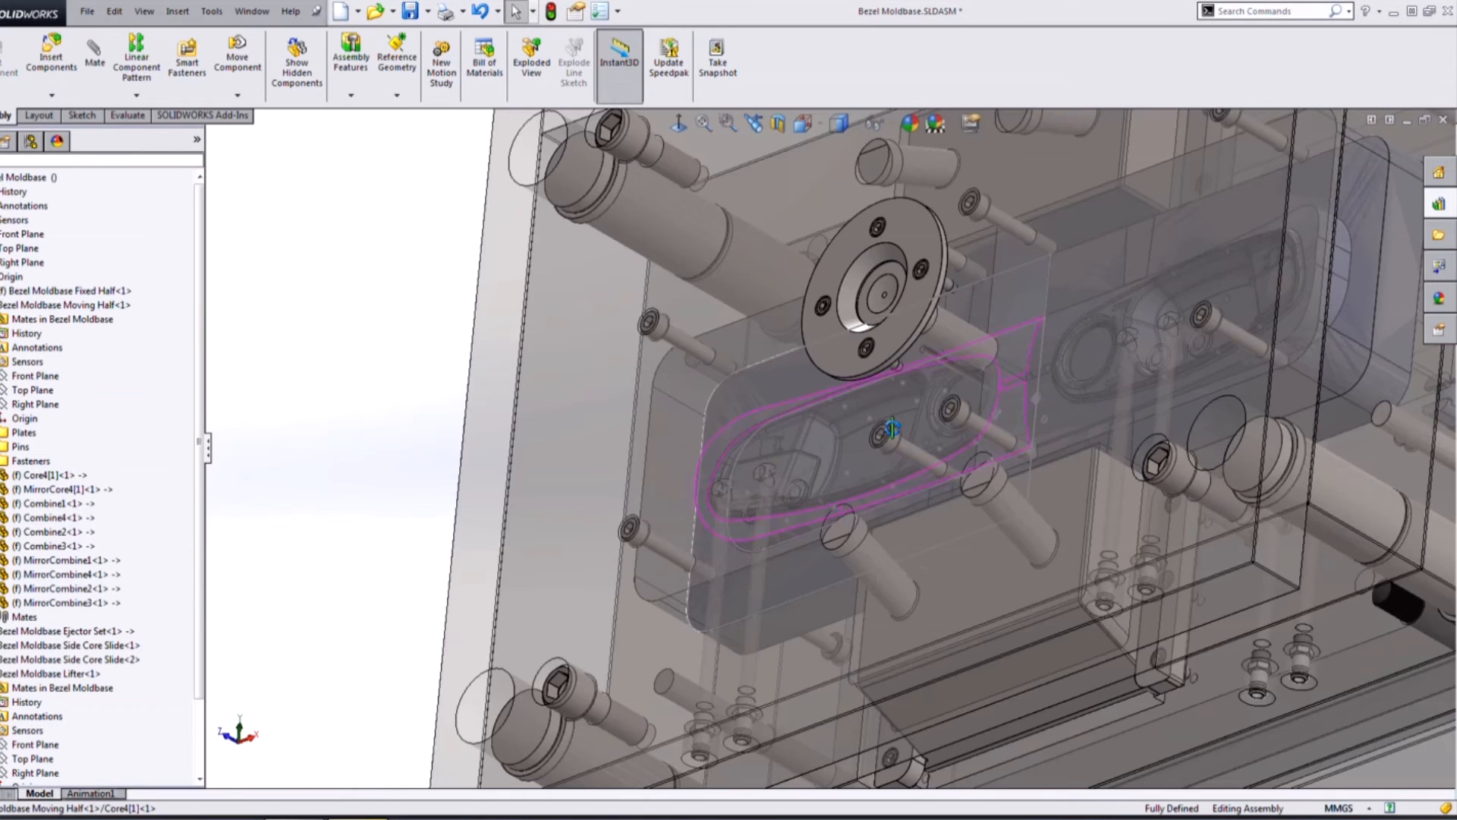
key("f")
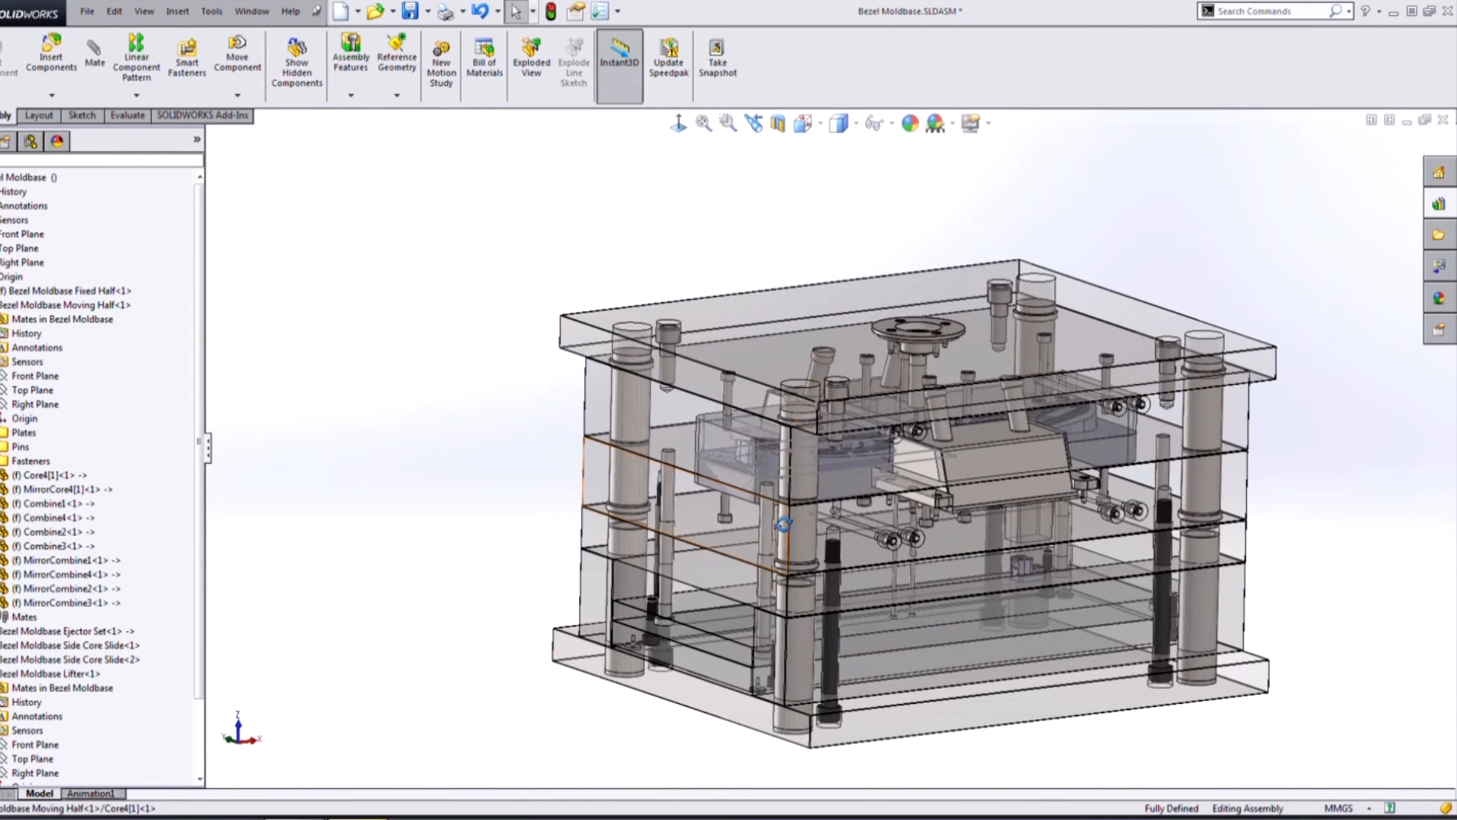
Activate the Mold Opening configuration of the Bezel Moldbase
middle_click_drag(802, 516, 798, 561)
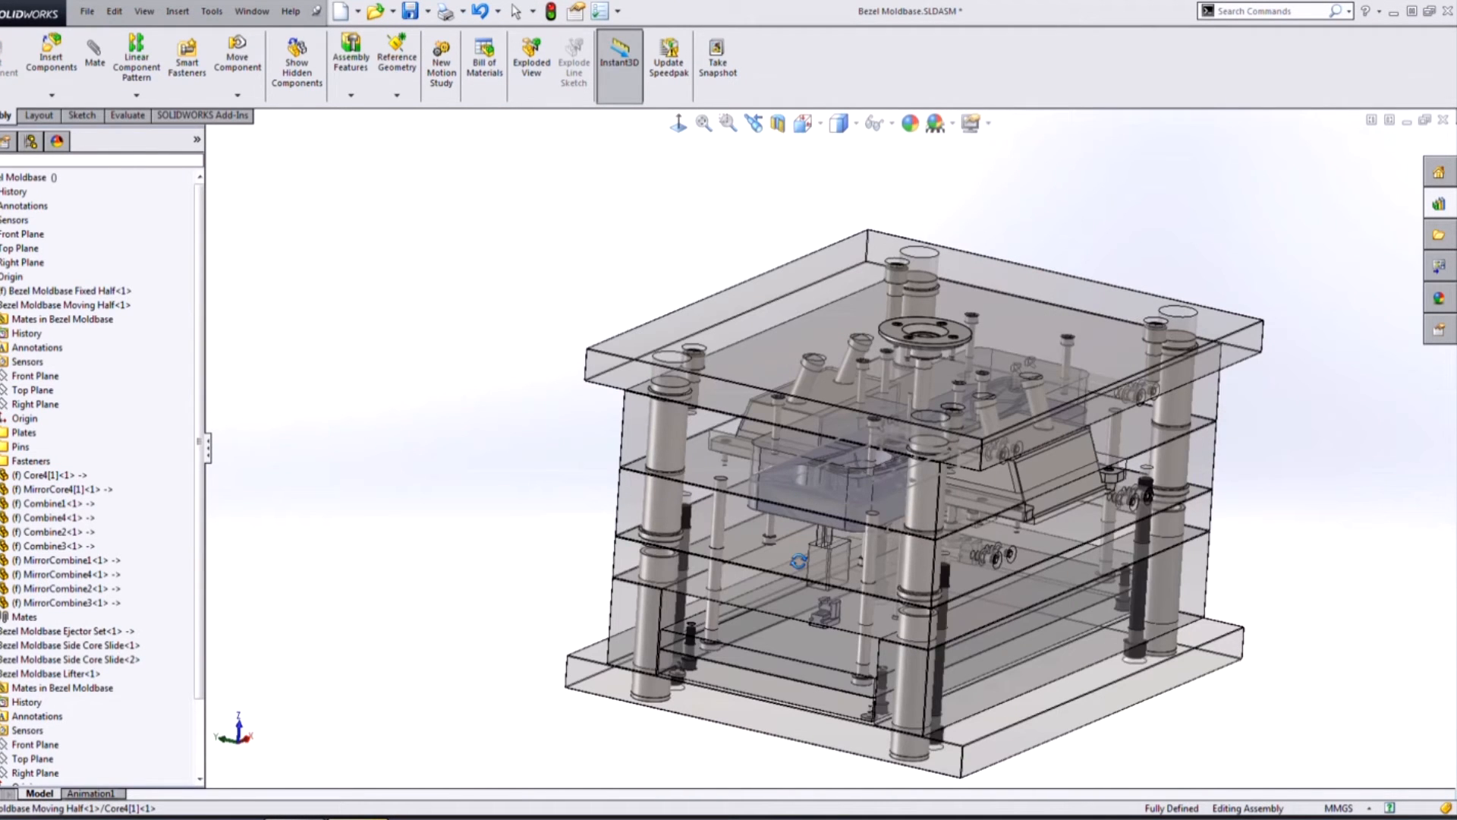
left_click(30, 141)
left_click(40, 196)
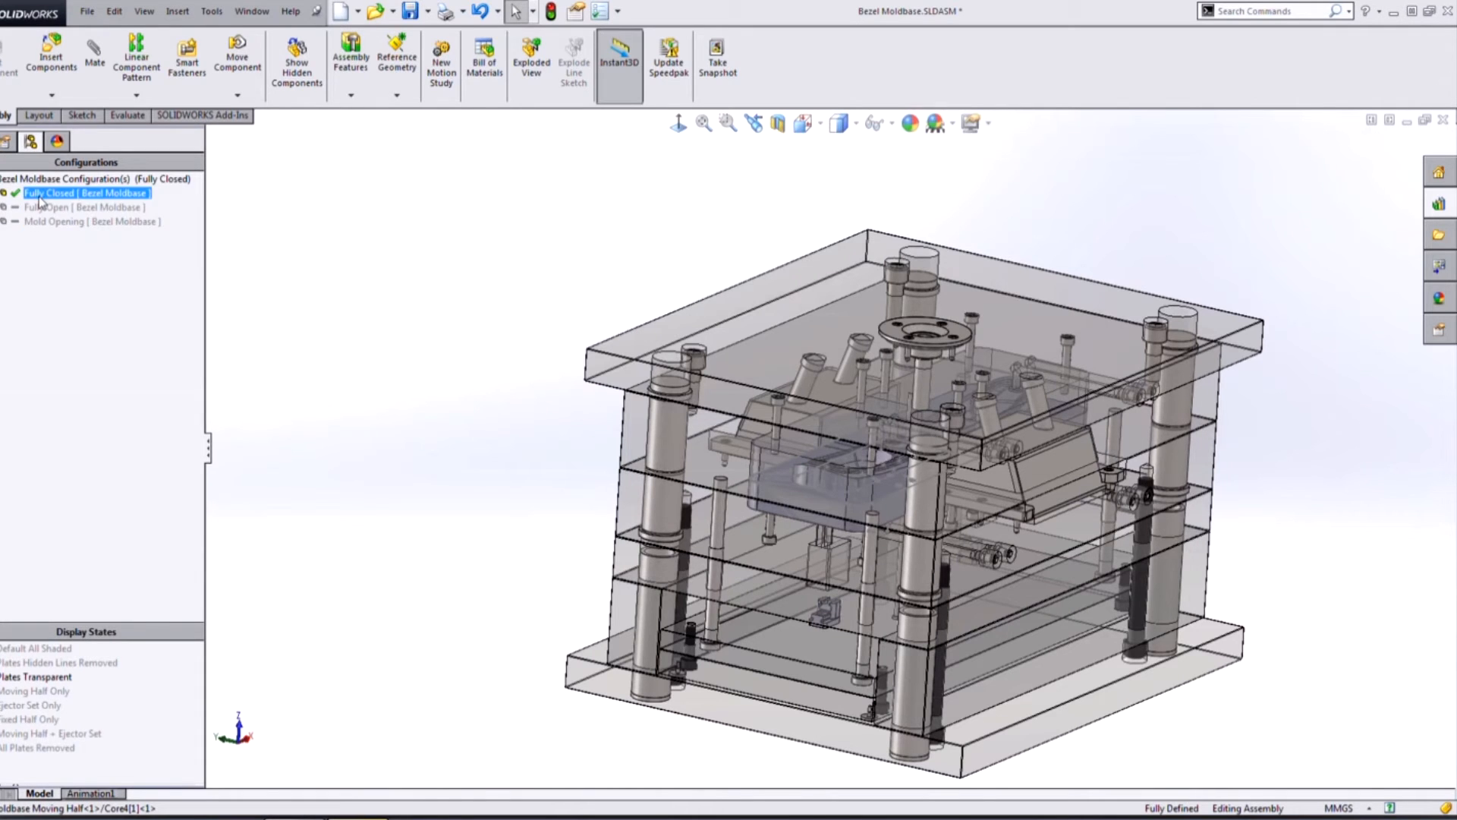
double_click(61, 224)
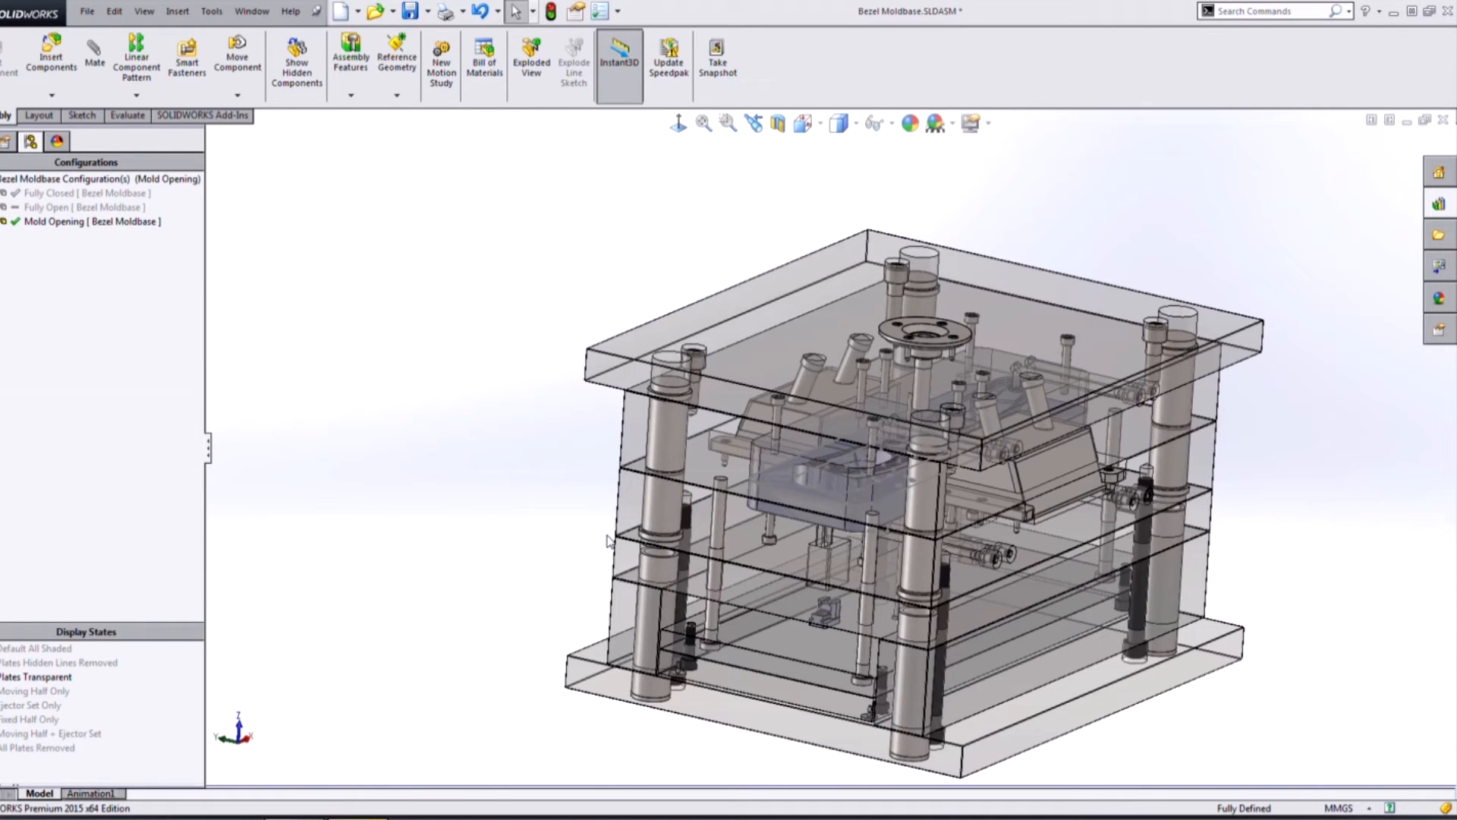
Pull the moving half down by hand, clear of the fixed half, to open the mold and retract the side core slides
middle_click_drag(894, 548, 777, 652)
left_click_drag(766, 676, 759, 700)
middle_click_drag(768, 581, 816, 570)
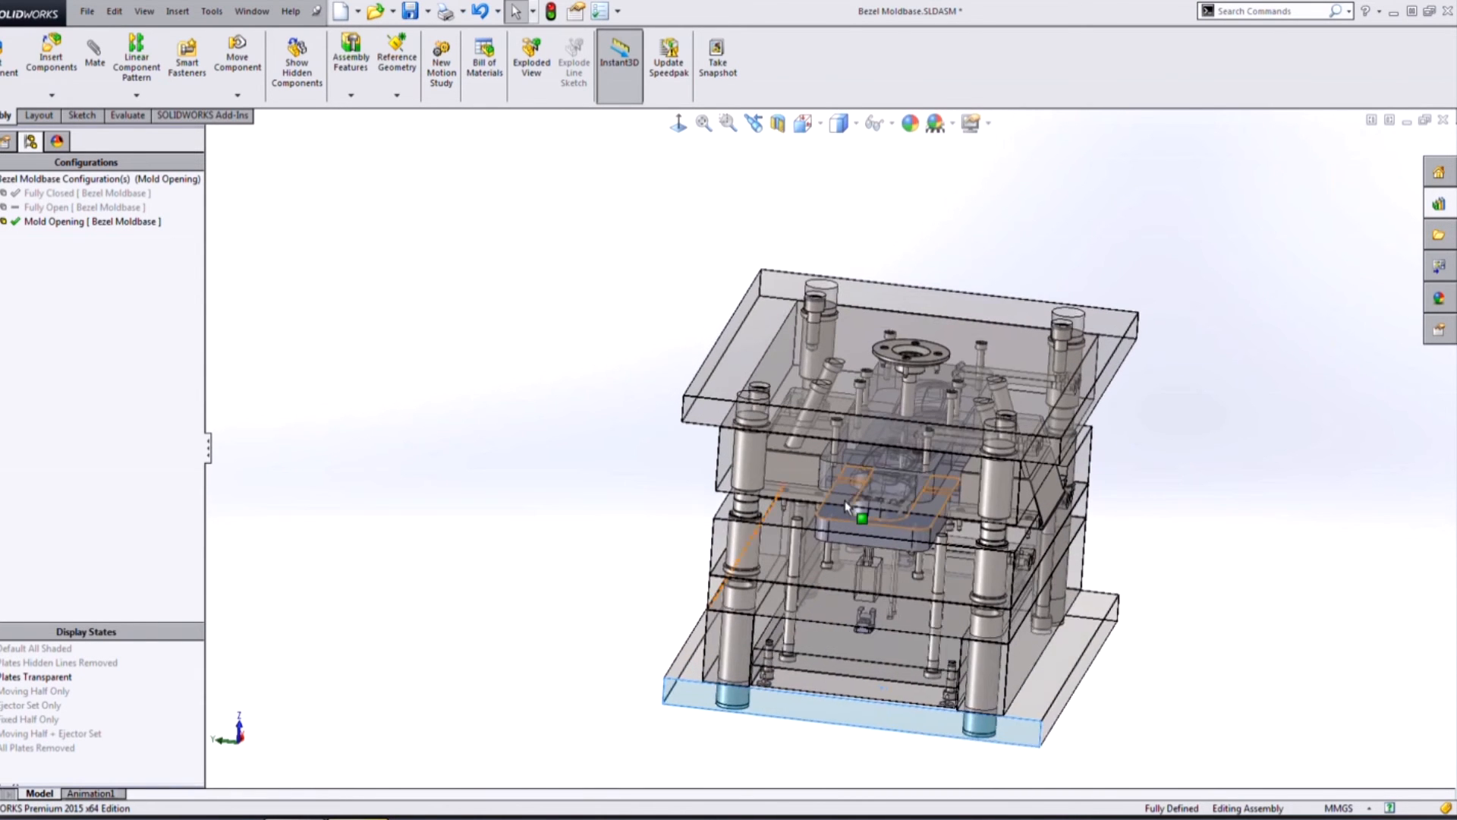
scroll(839, 466, "down", 6)
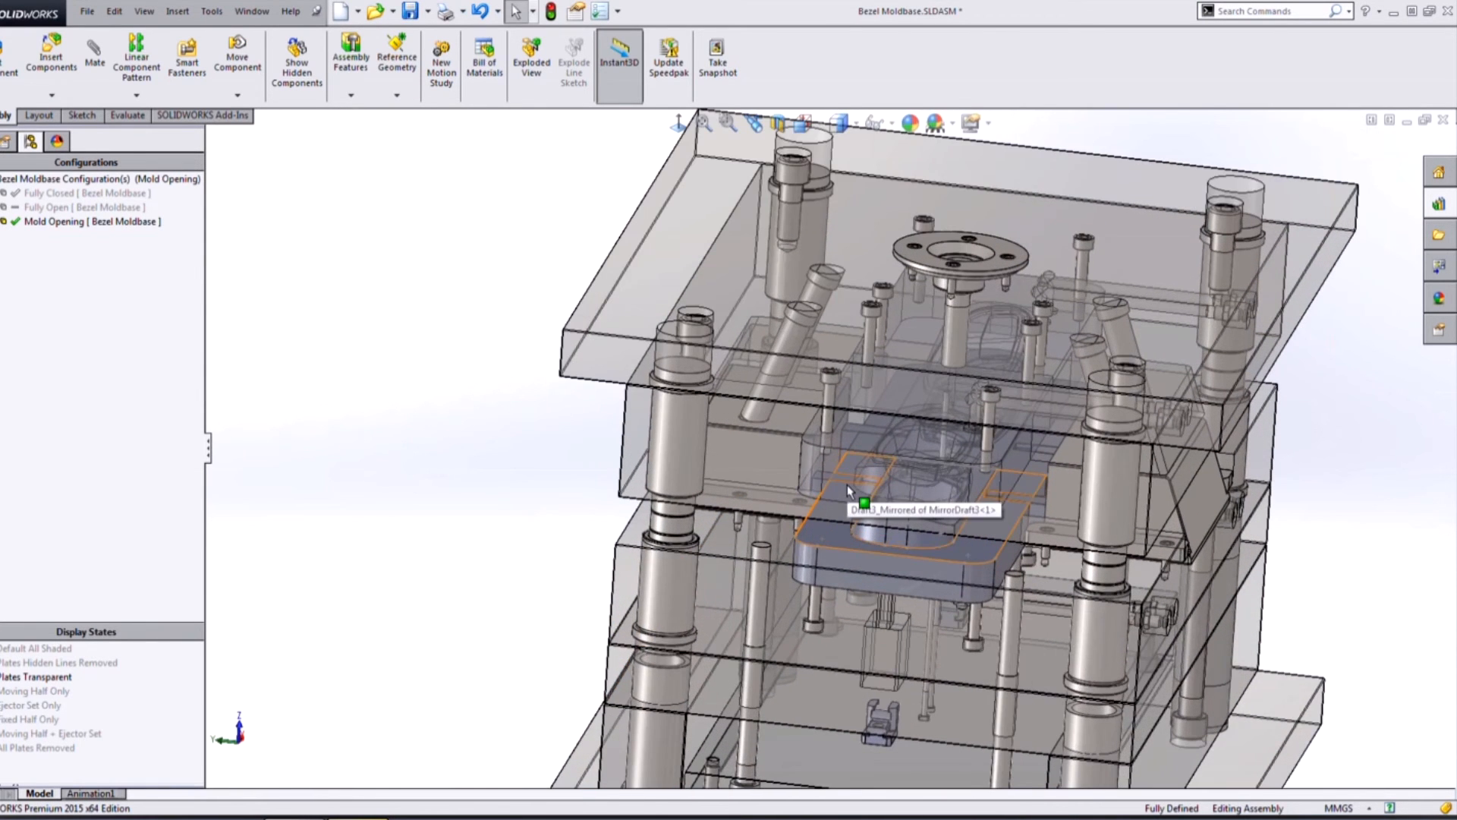
scroll(847, 484, "up", 2)
left_click_drag(599, 775, 617, 747)
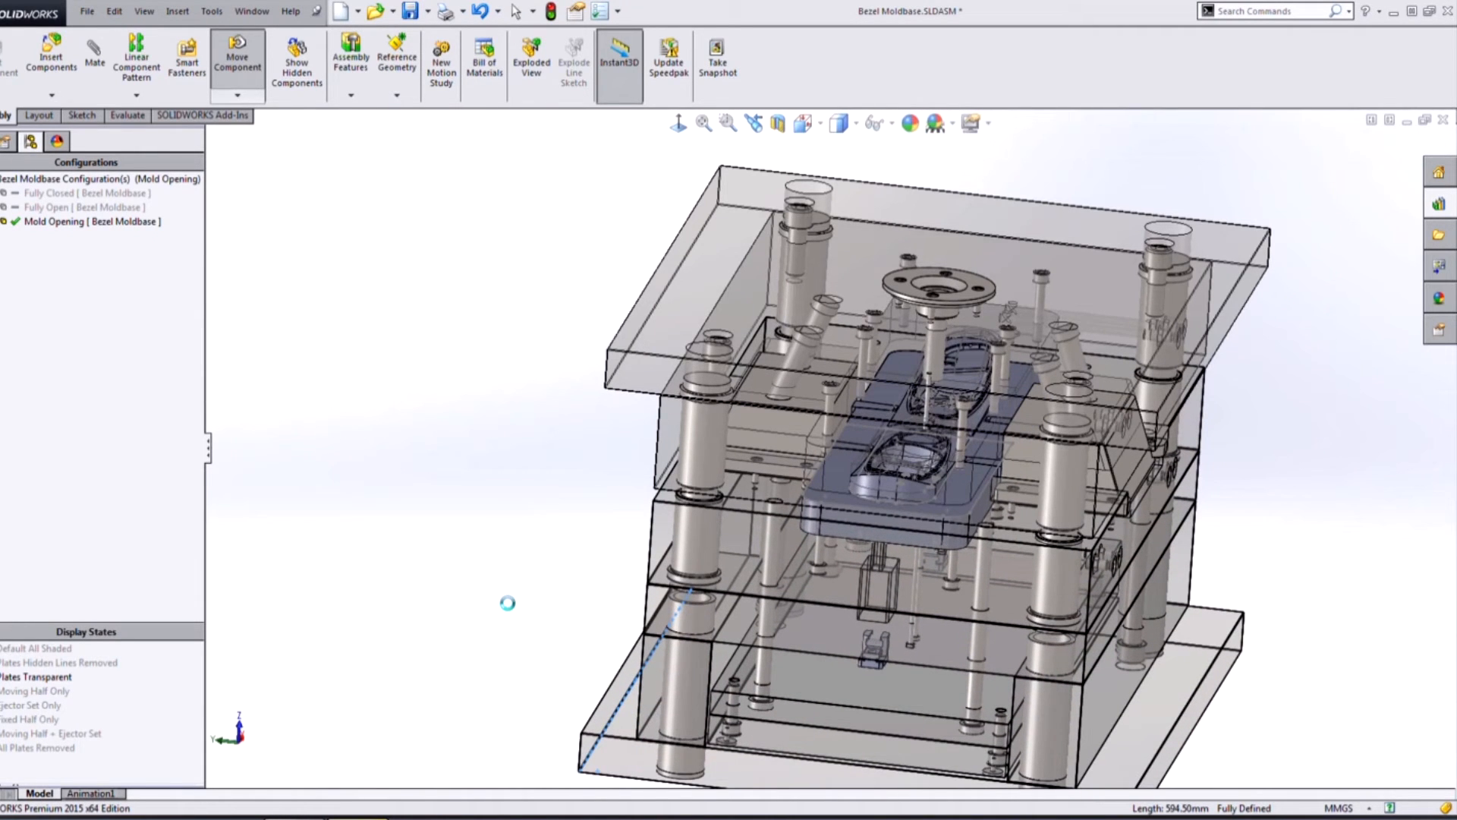
key("Escape")
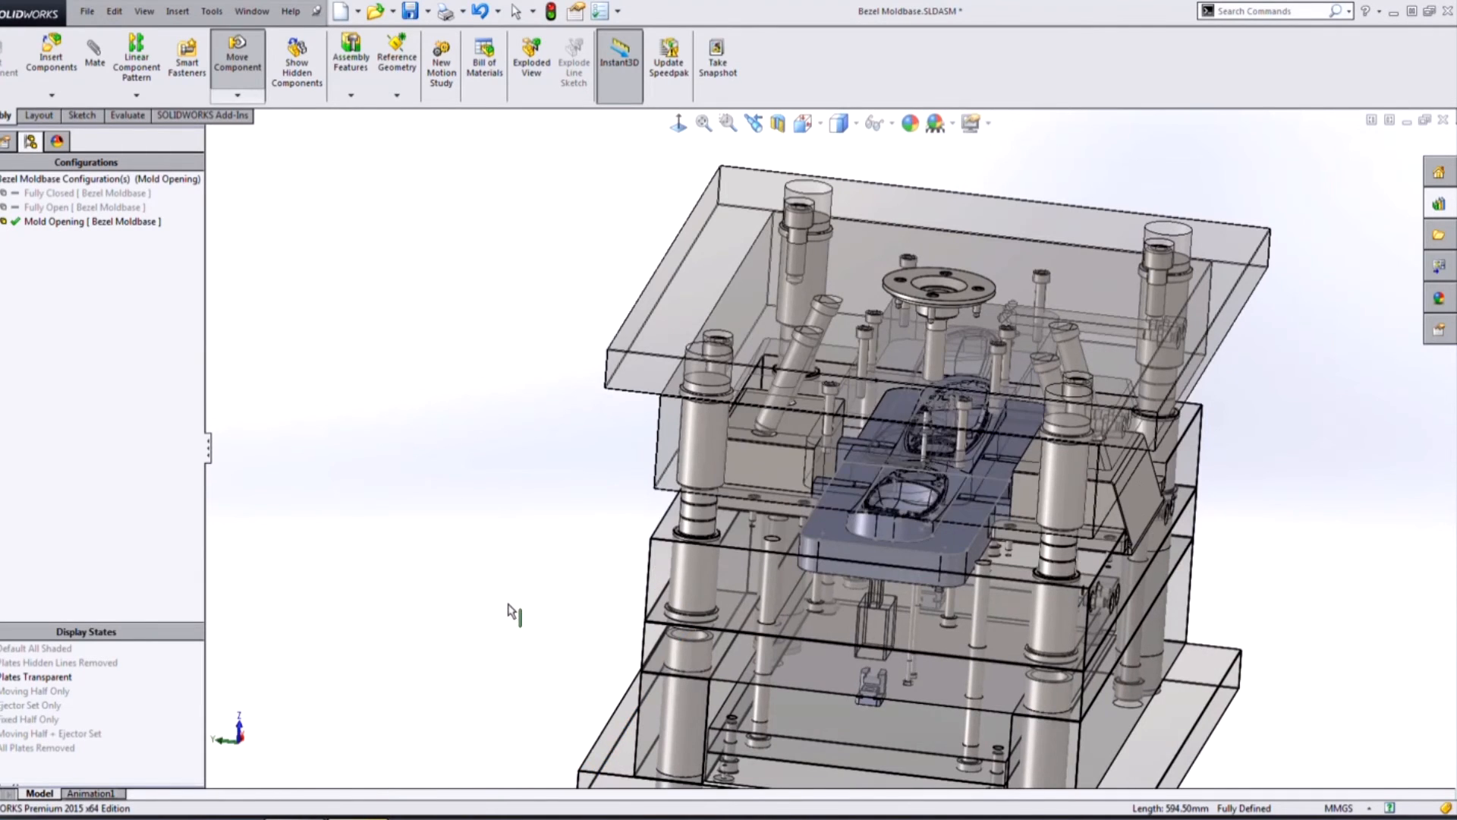
scroll(536, 514, "up", 2)
left_click_drag(783, 697, 783, 779)
scroll(872, 699, "up", 3)
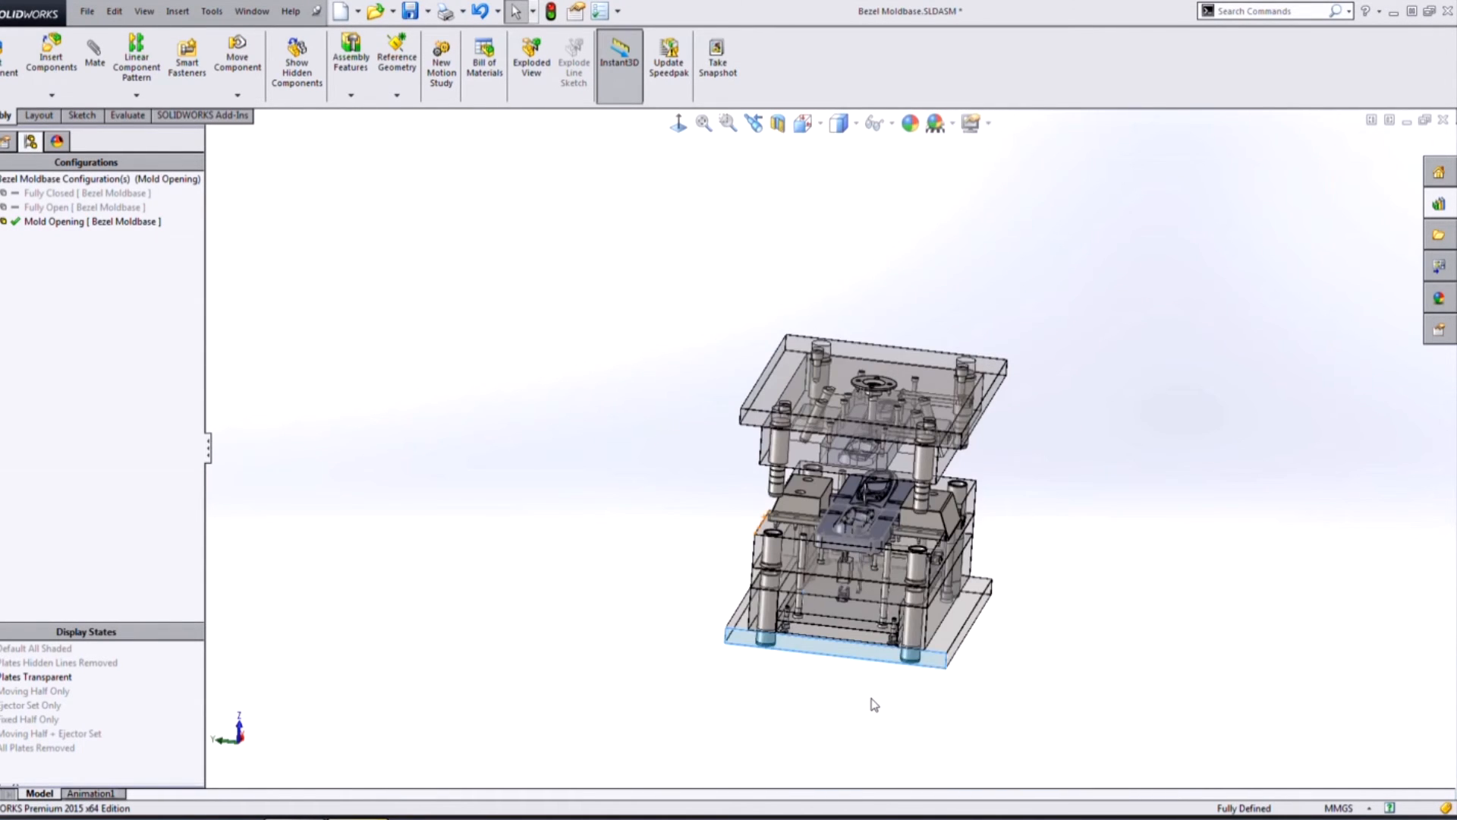
Try the ejector set's motion and examine the cores, side slides and ejector plates of the opened moving half
scroll(806, 636, "down", 5)
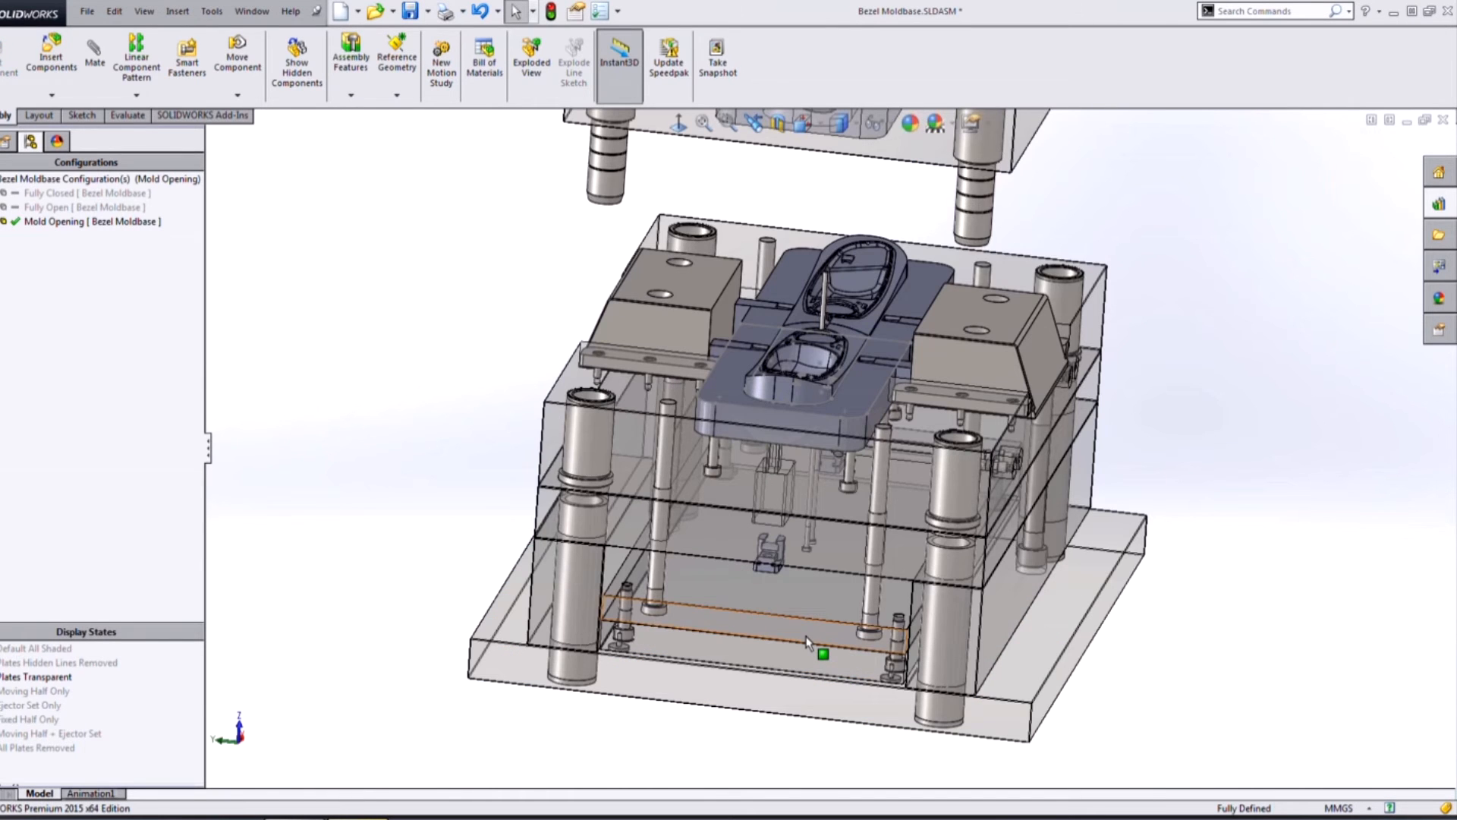
mouse_move(781, 630)
left_mouse_down()
mouse_move(783, 584)
mouse_move(798, 608)
mouse_move(794, 571)
mouse_move(787, 627)
left_mouse_up()
scroll(822, 385, "down", 2)
scroll(823, 385, "down", 5)
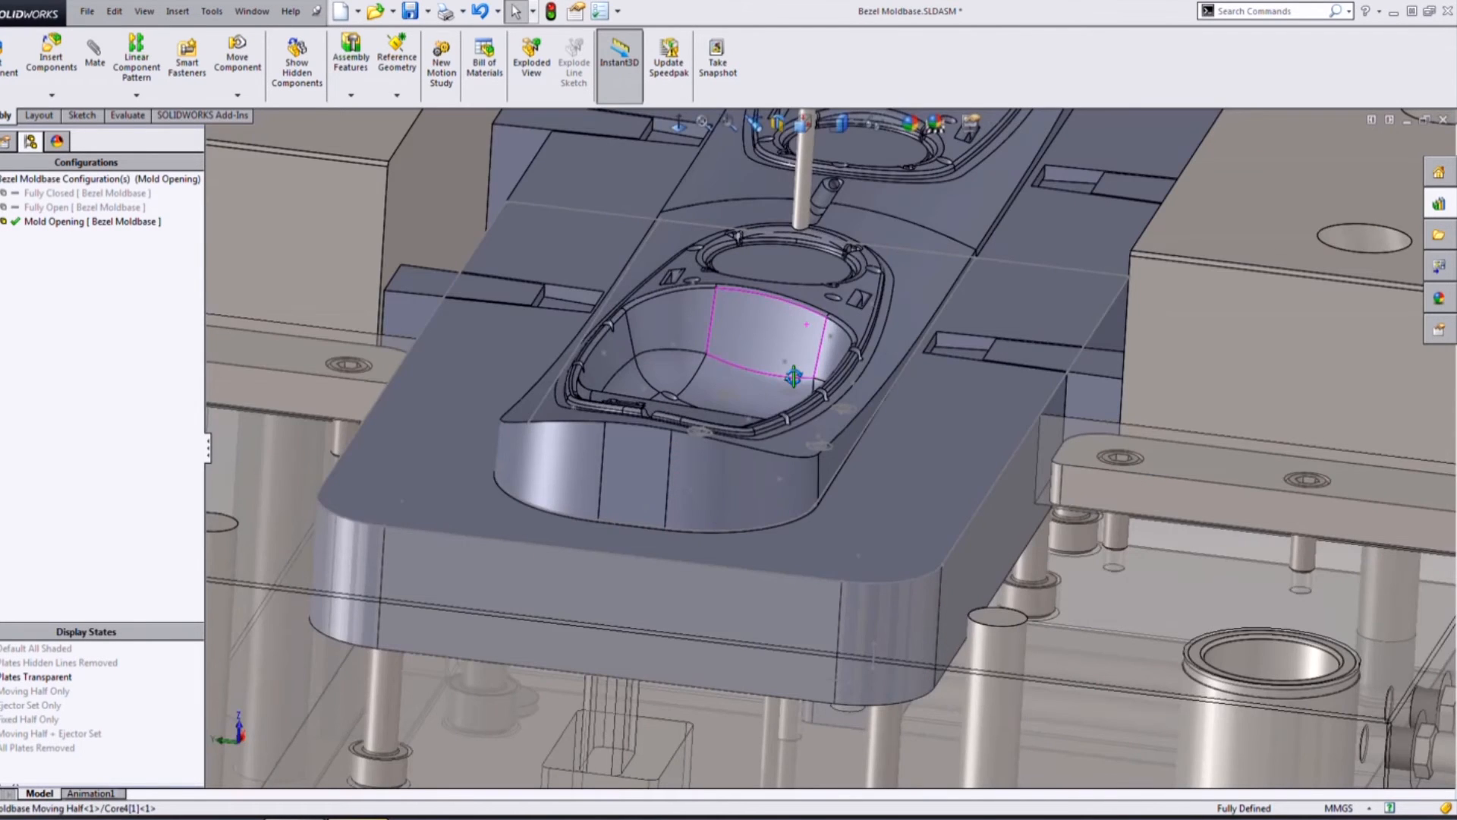
middle_click_drag(794, 378, 584, 565)
scroll(881, 420, "up", 8)
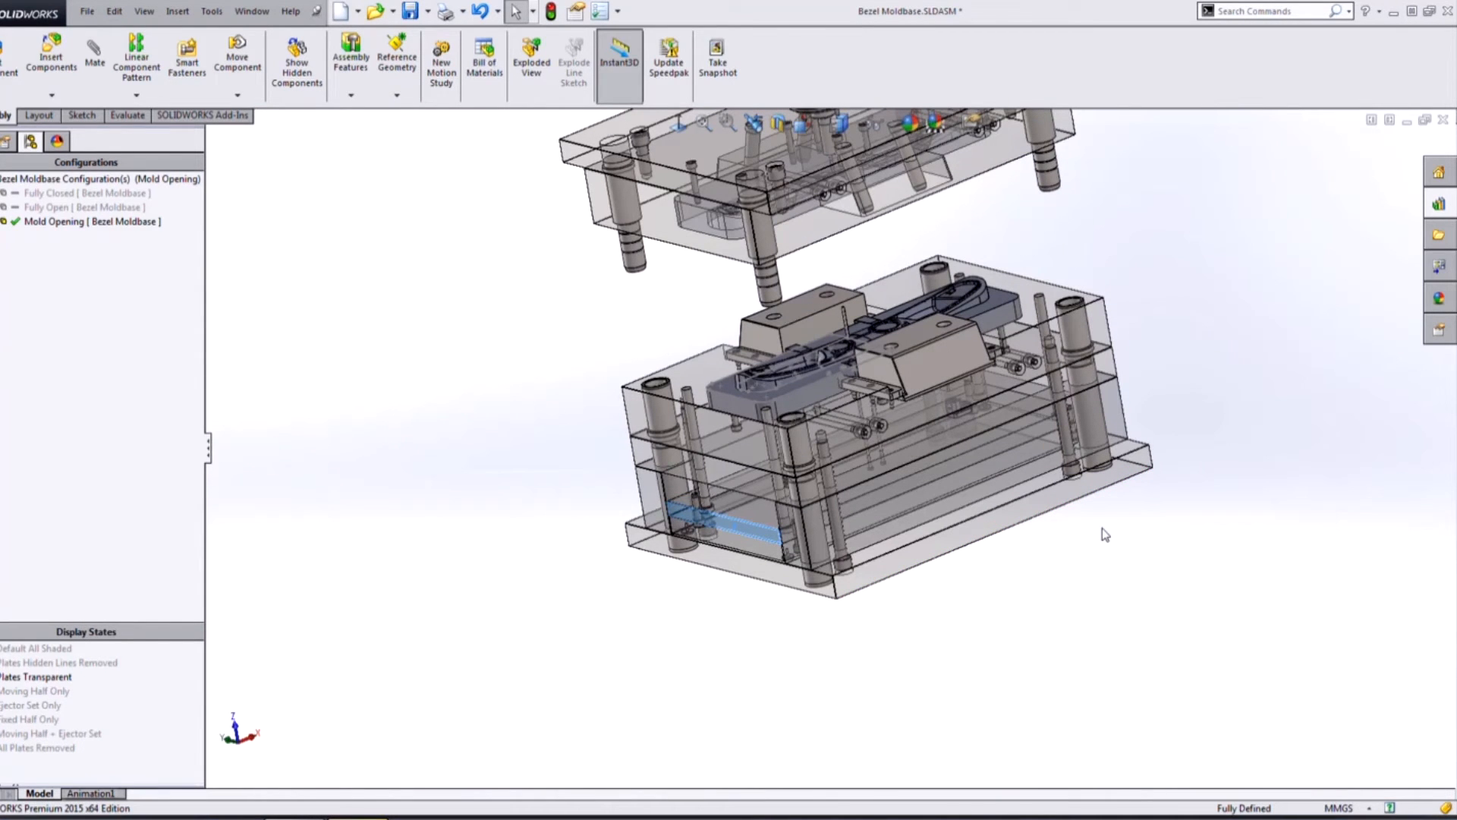
middle_click_drag(1046, 550, 1067, 550)
scroll(841, 392, "down", 4)
scroll(841, 392, "up", 1)
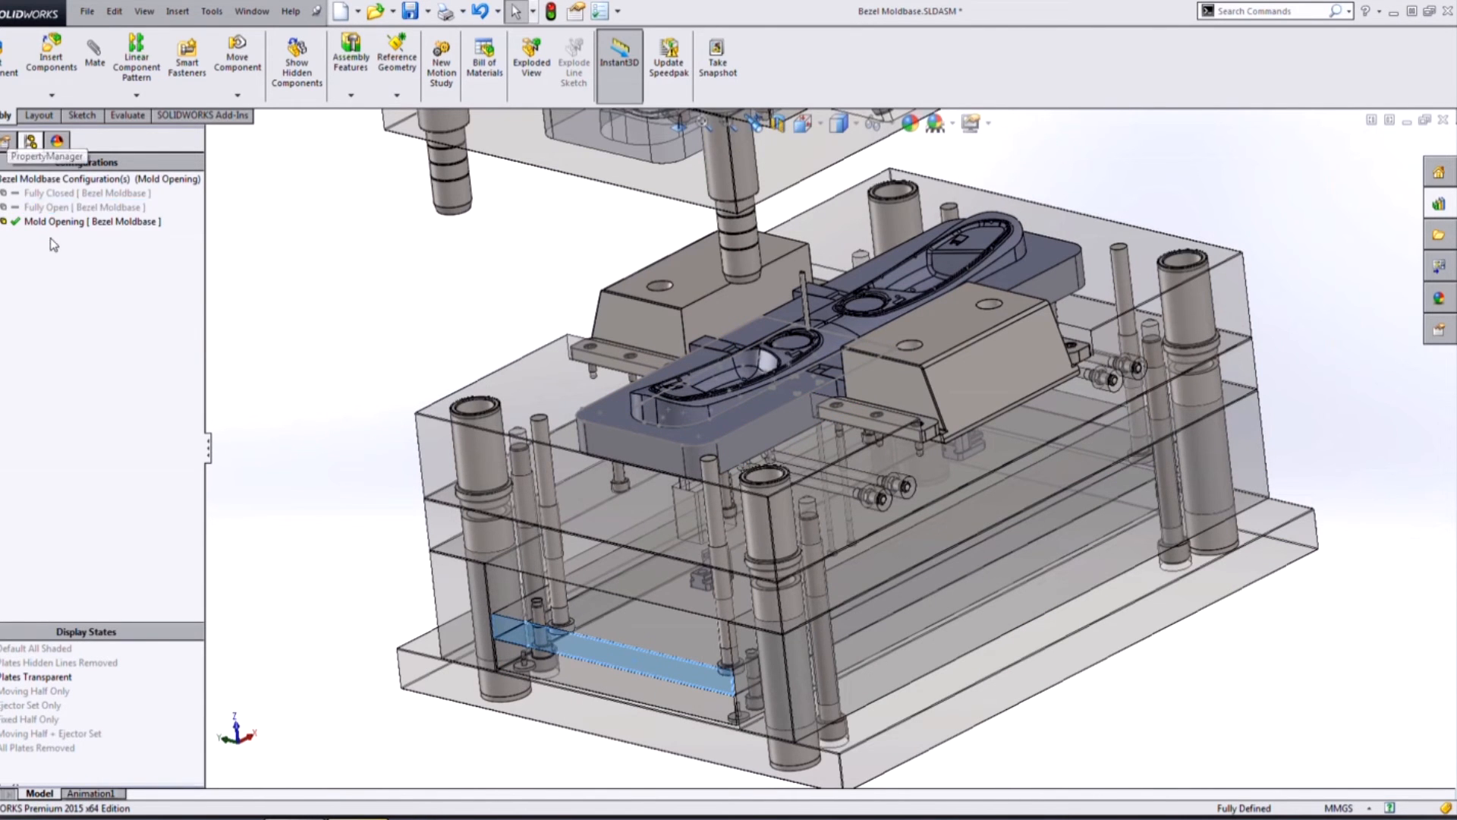
Return to the Fully Closed configuration and set the display state to All Plates Removed
left_click(61, 194)
double_click(61, 195)
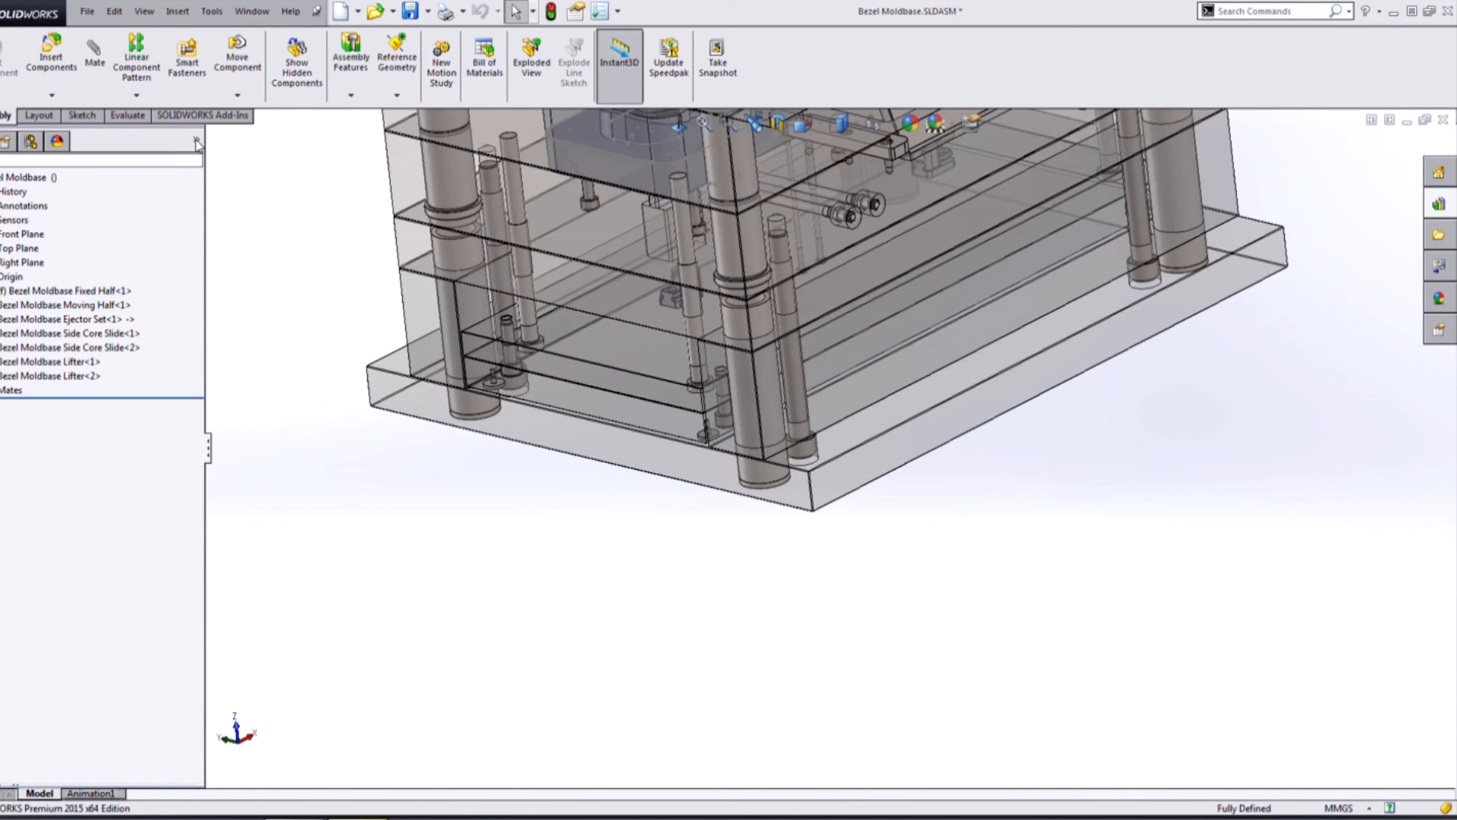
left_click(197, 141)
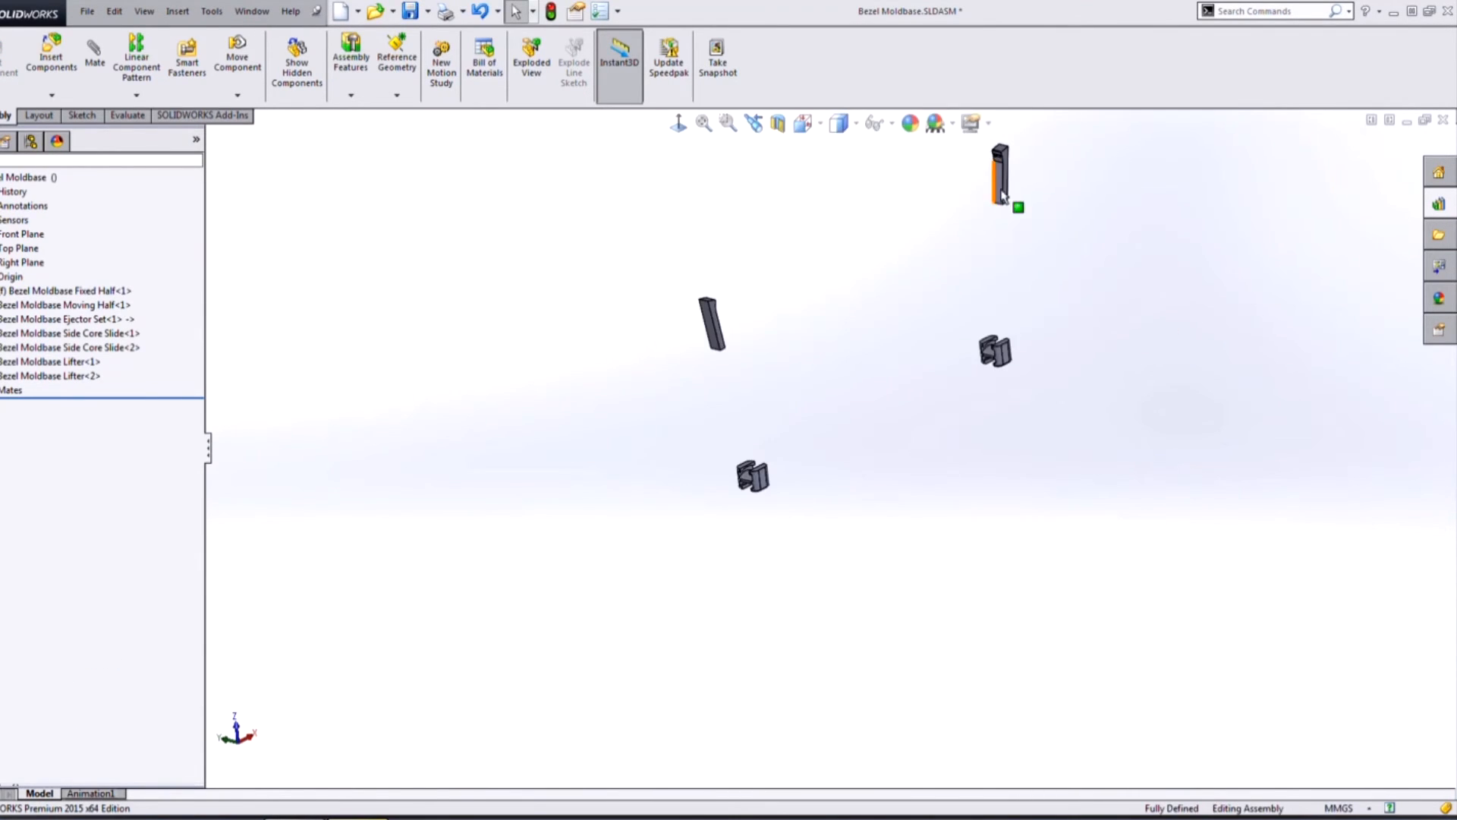
Open the first lifter's Core2[2] for in-context editing within the moldbase assembly
scroll(734, 471, "down", 3)
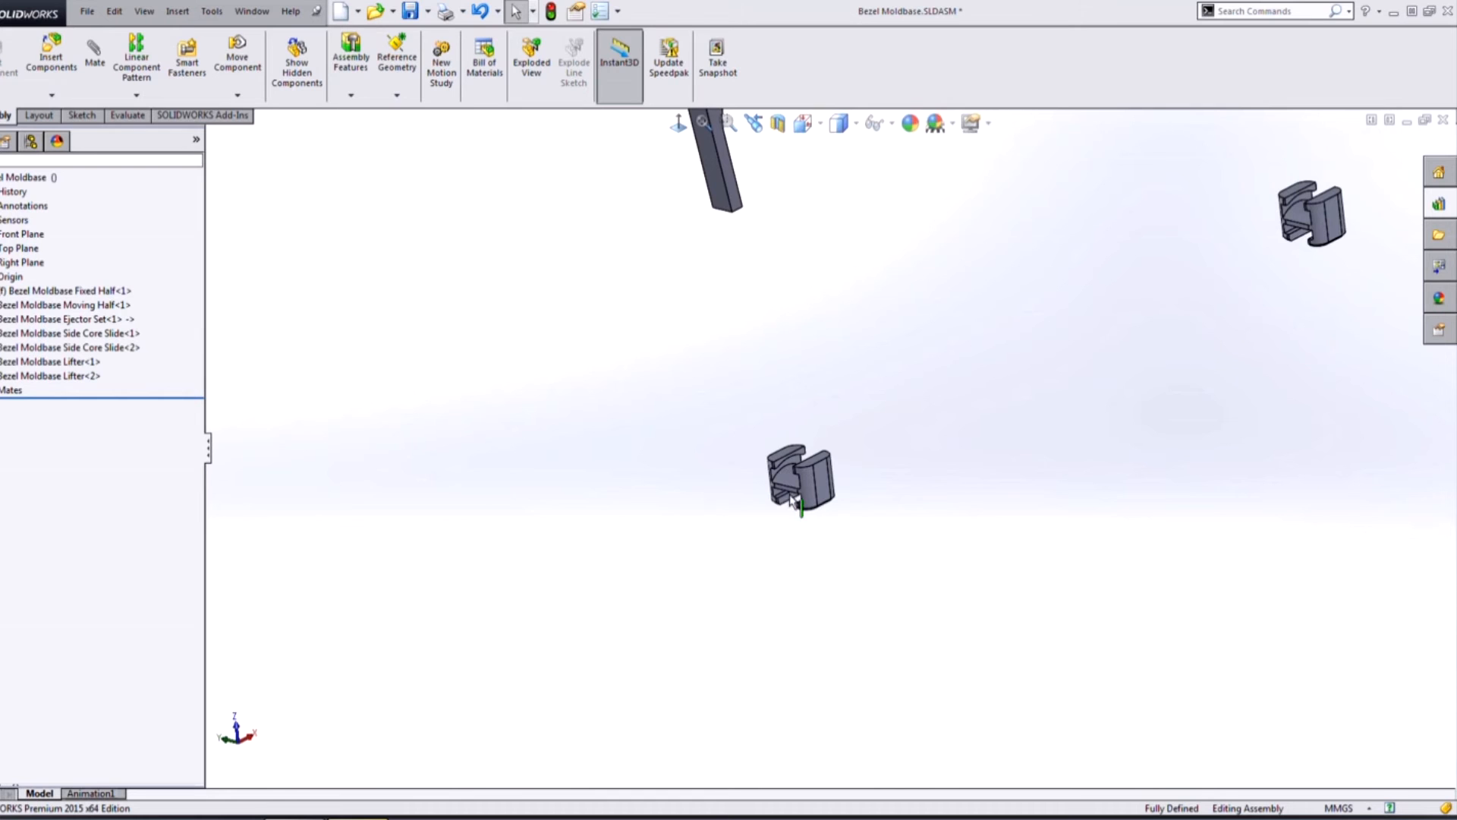
scroll(285, 57, "down", 2)
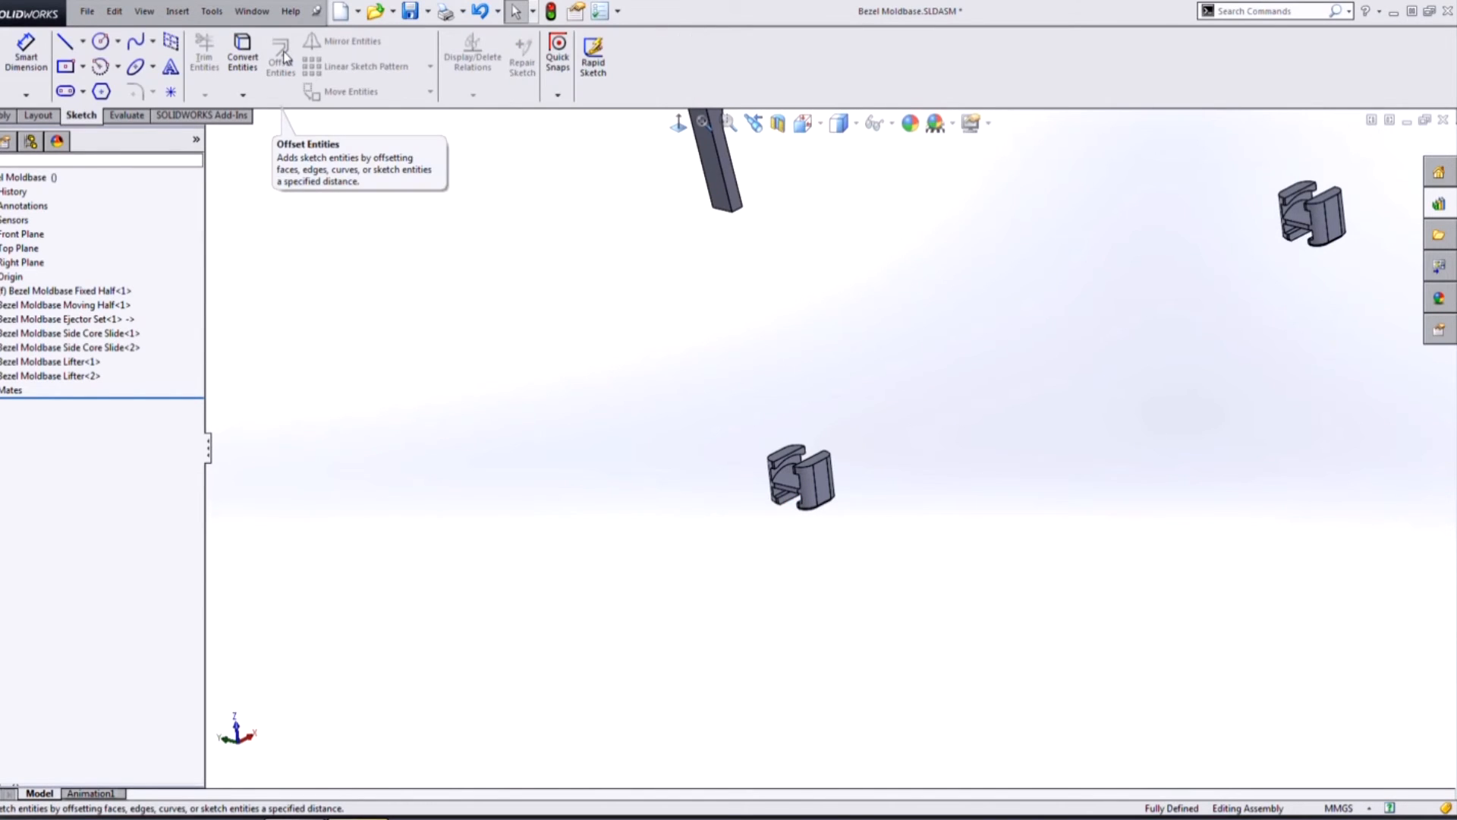
scroll(285, 57, "down", 1)
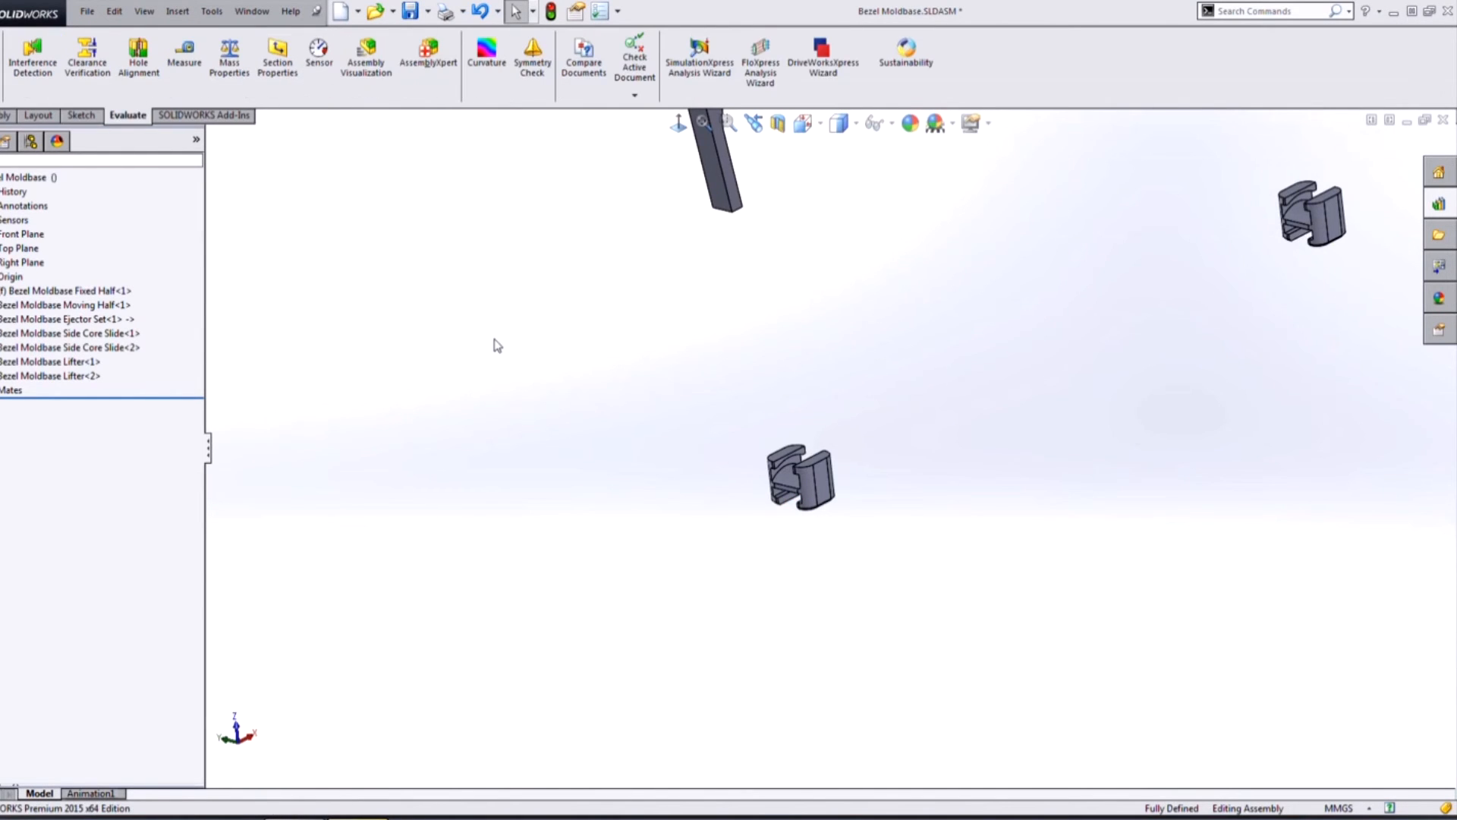
left_click(713, 166)
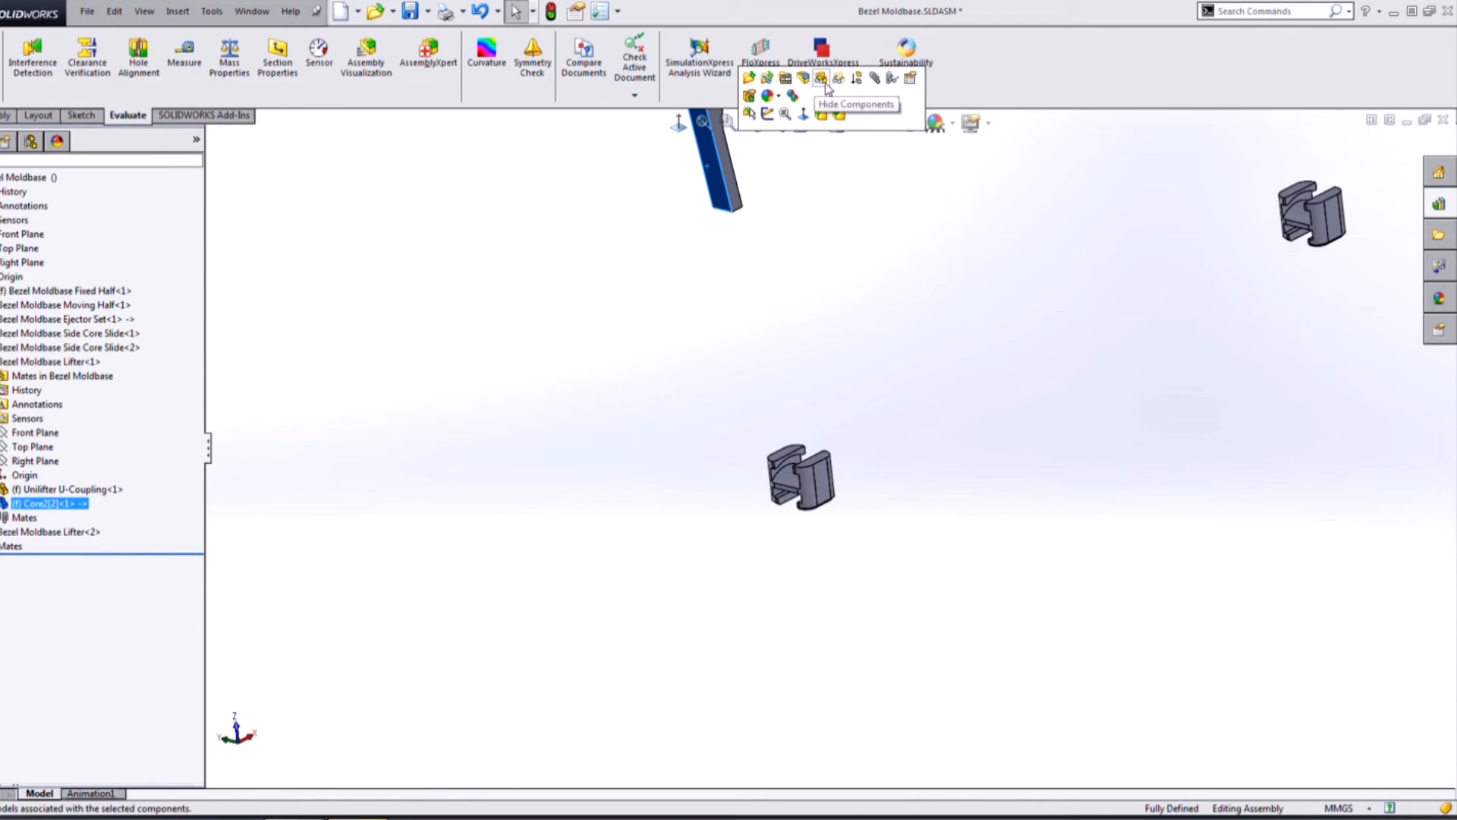
left_click(808, 84)
Offset the lower end face of Core2[2] by 120 mm with Move Face to reach the U-coupling, and return to the assembly
middle_click_drag(896, 546, 850, 380)
scroll(267, 77, "up", 1)
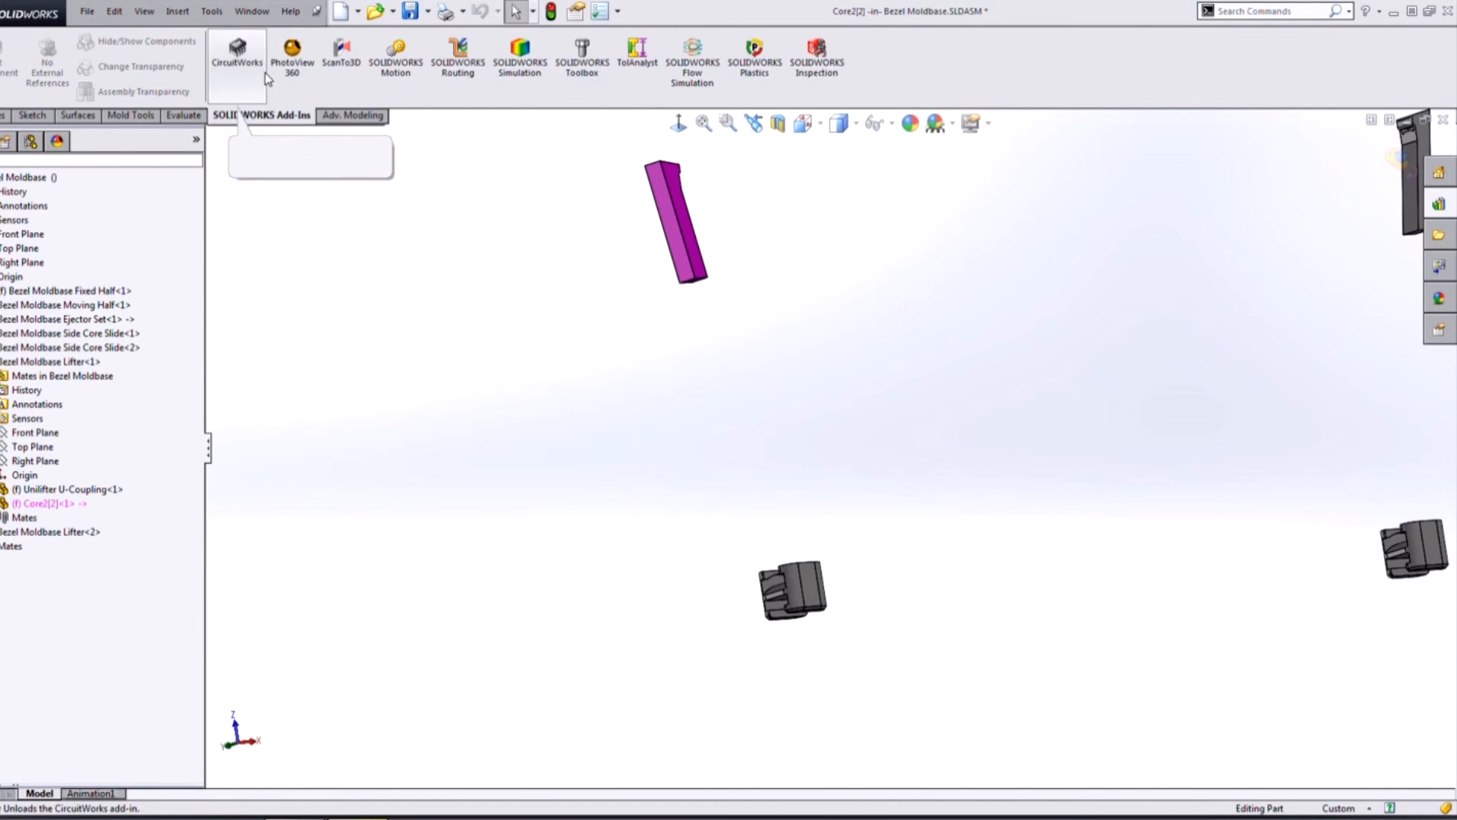
scroll(265, 72, "up", 2)
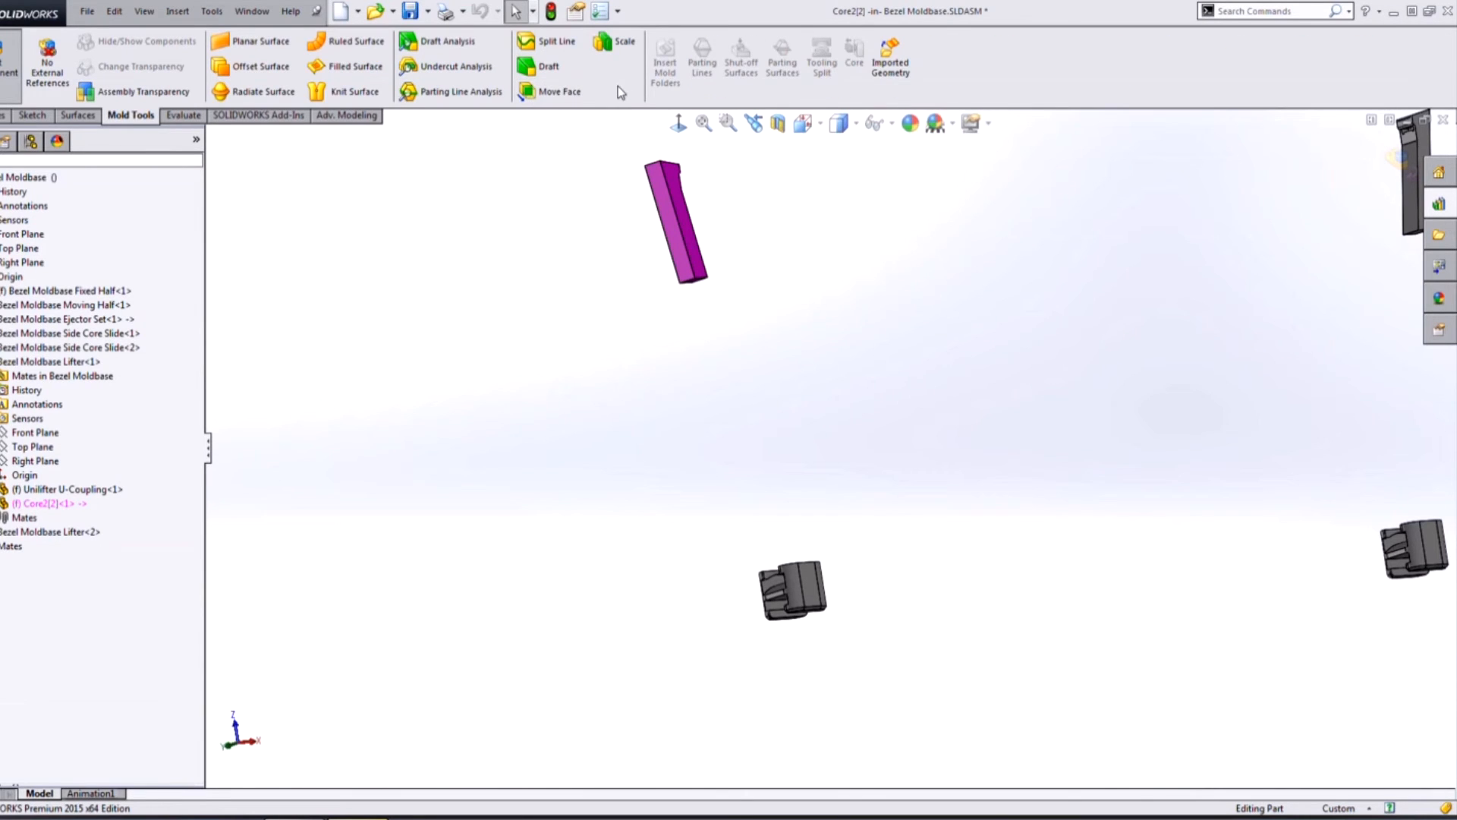
left_click(579, 95)
middle_click_drag(844, 346, 797, 290)
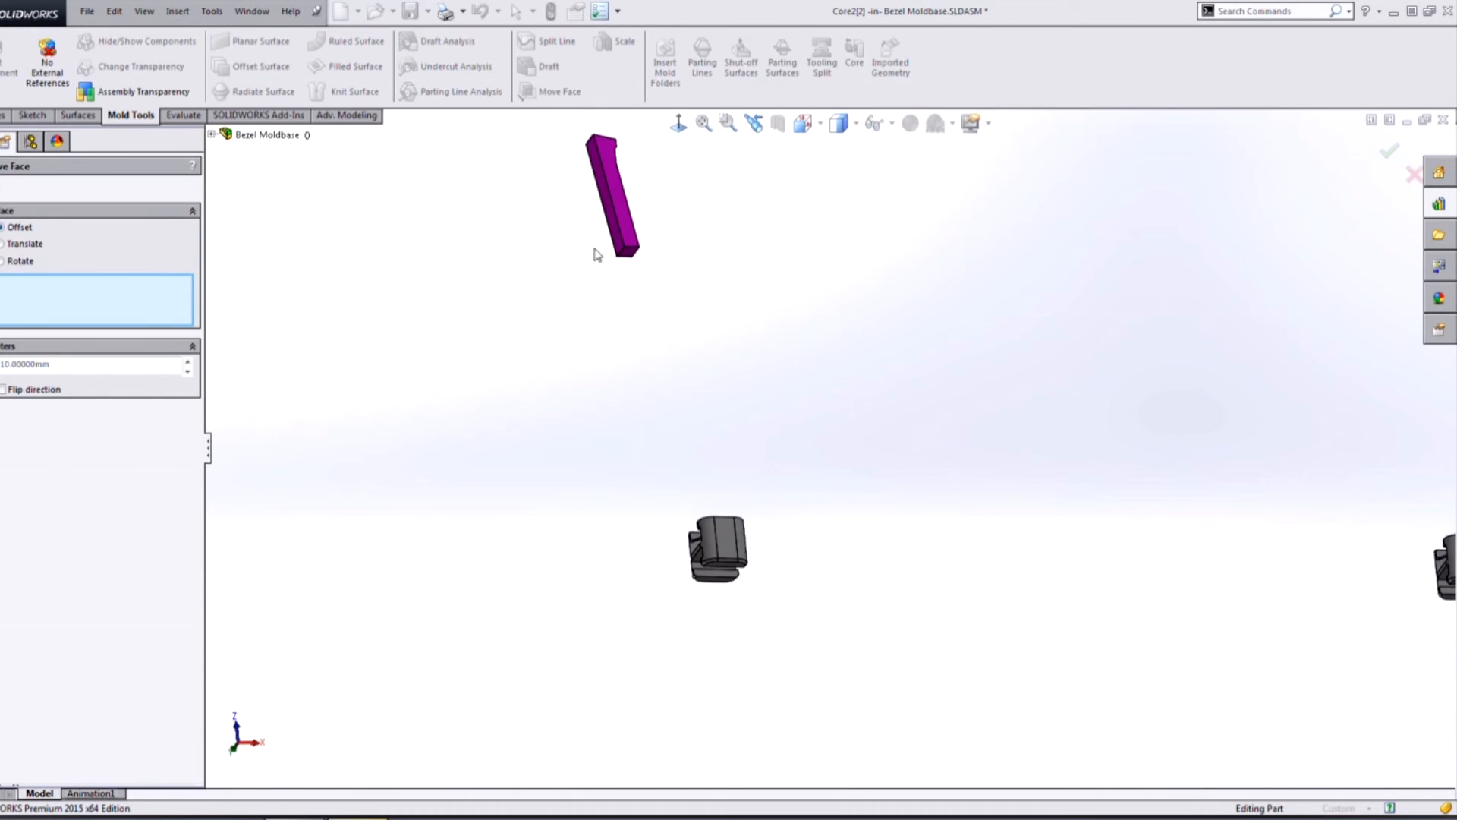
scroll(595, 254, "down", 4)
left_click(668, 252)
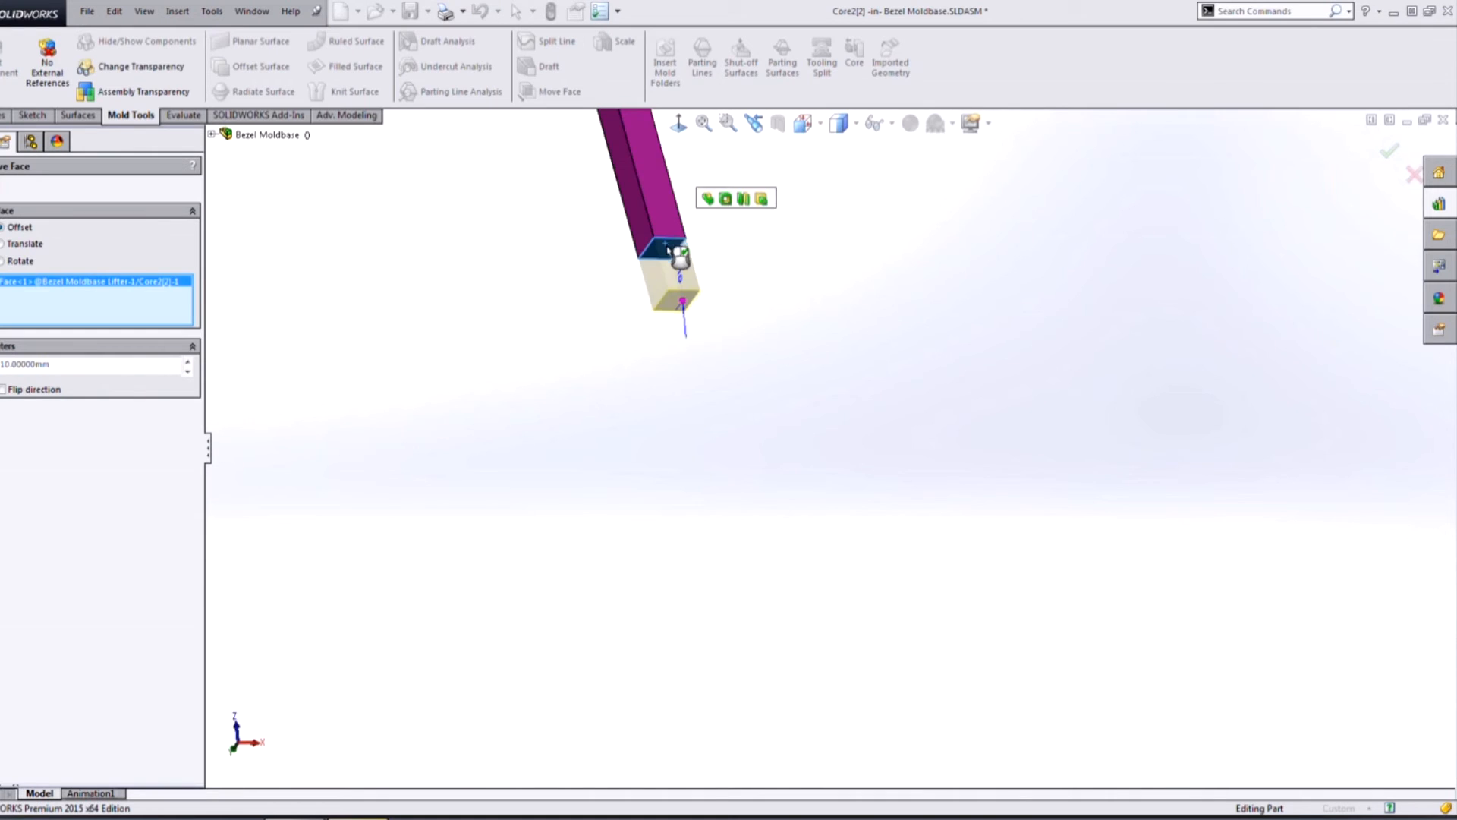
scroll(767, 410, "up", 3)
double_click(68, 364)
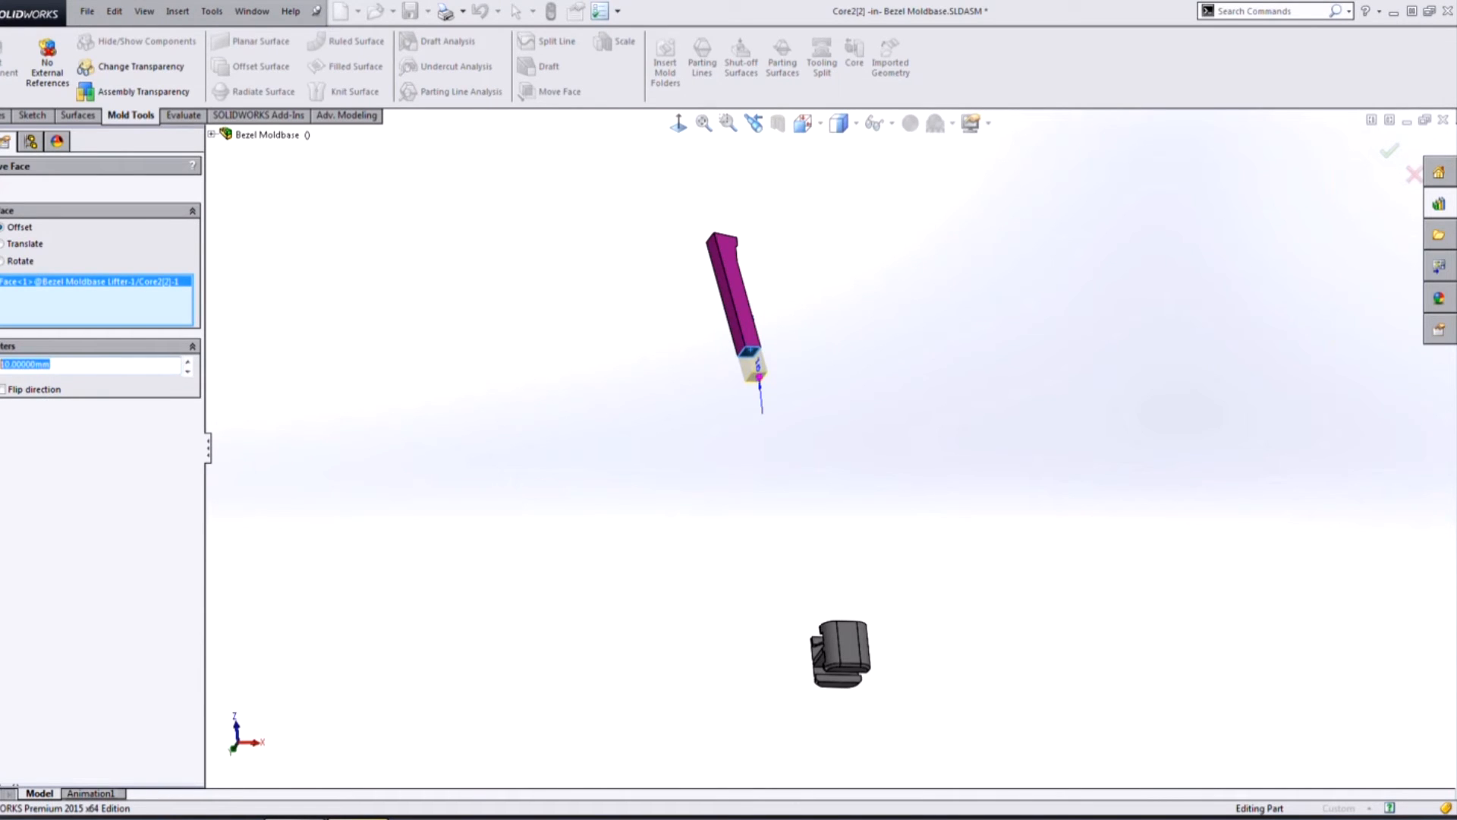
type("120")
key("Return")
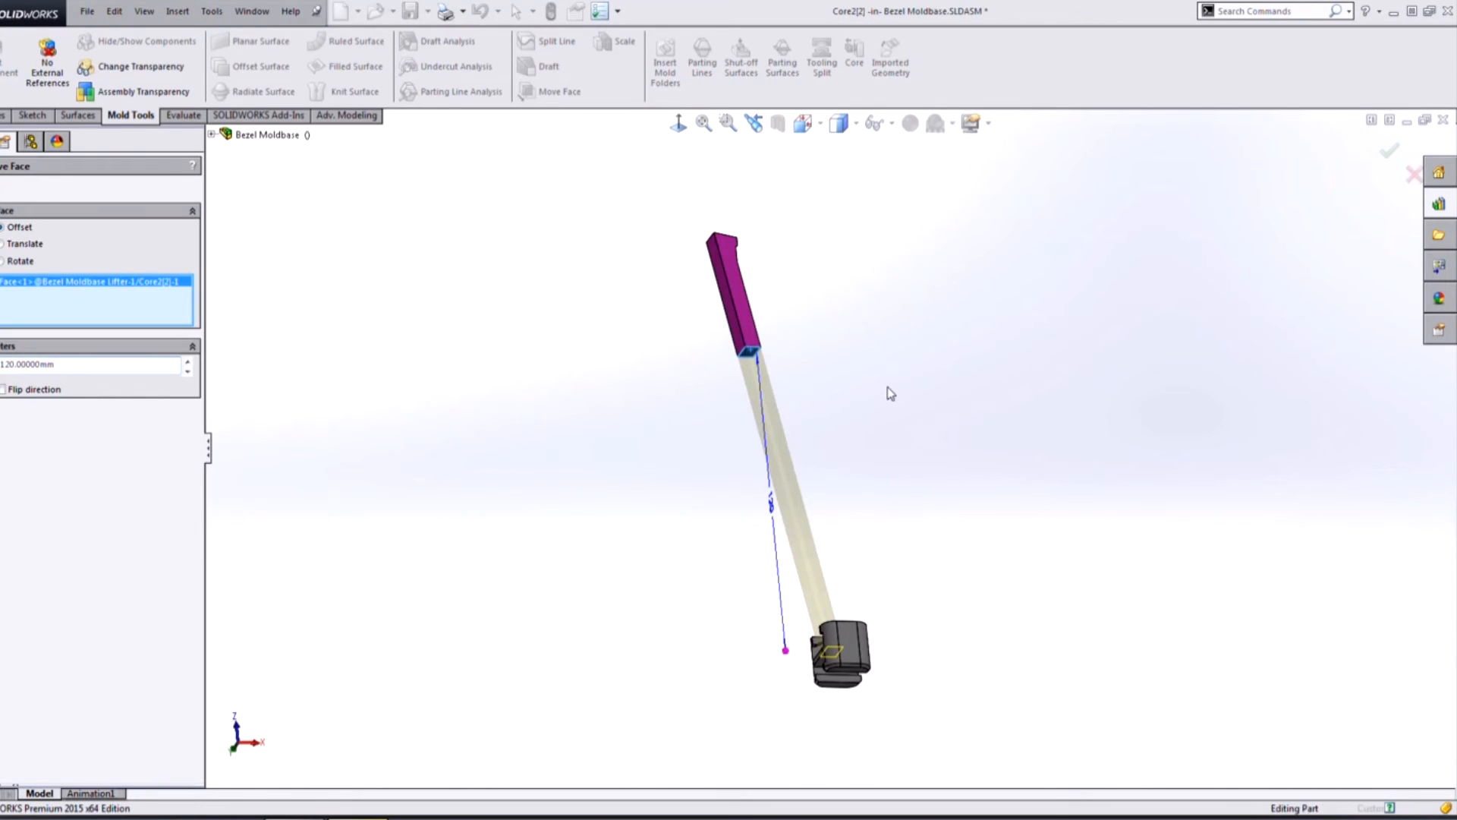
key("Return")
middle_click_drag(892, 396, 1032, 574)
scroll(1031, 575, "up", 2)
left_click(1403, 161)
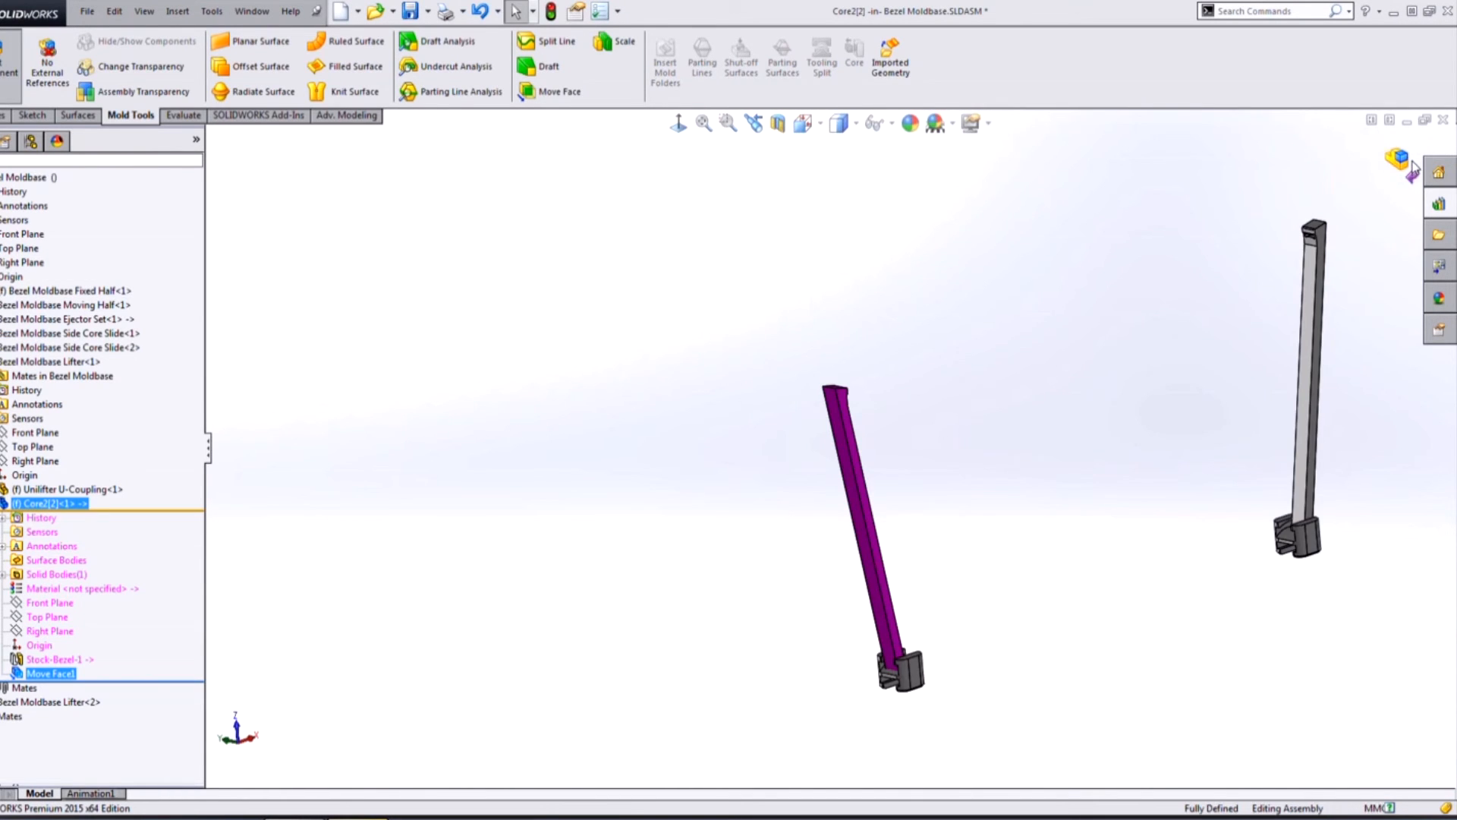
Switch the moldbase assembly's display state to Plates Hidden Lines Removed and on to Plates Transparent
left_click(194, 139)
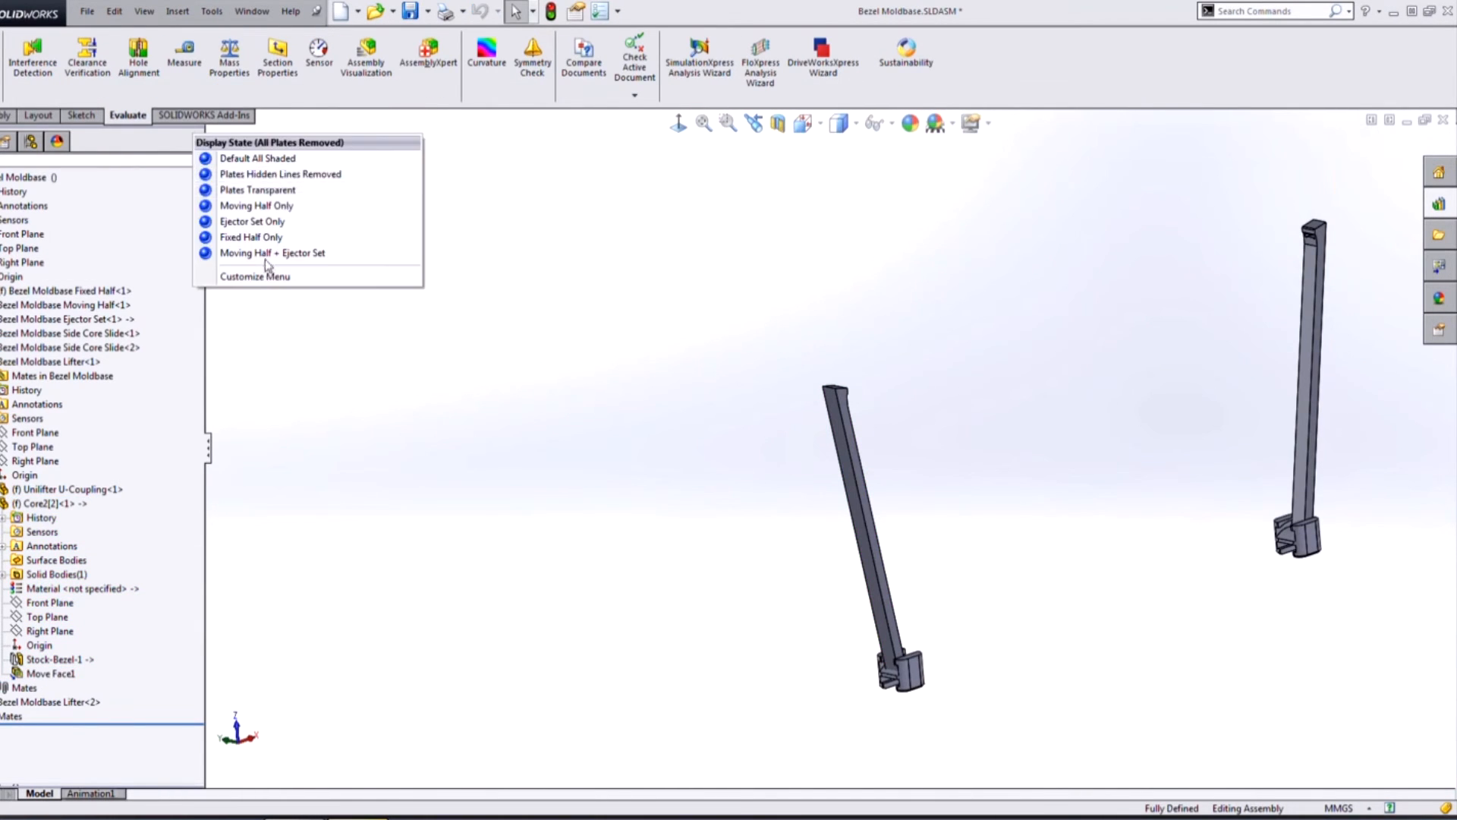
left_click(241, 172)
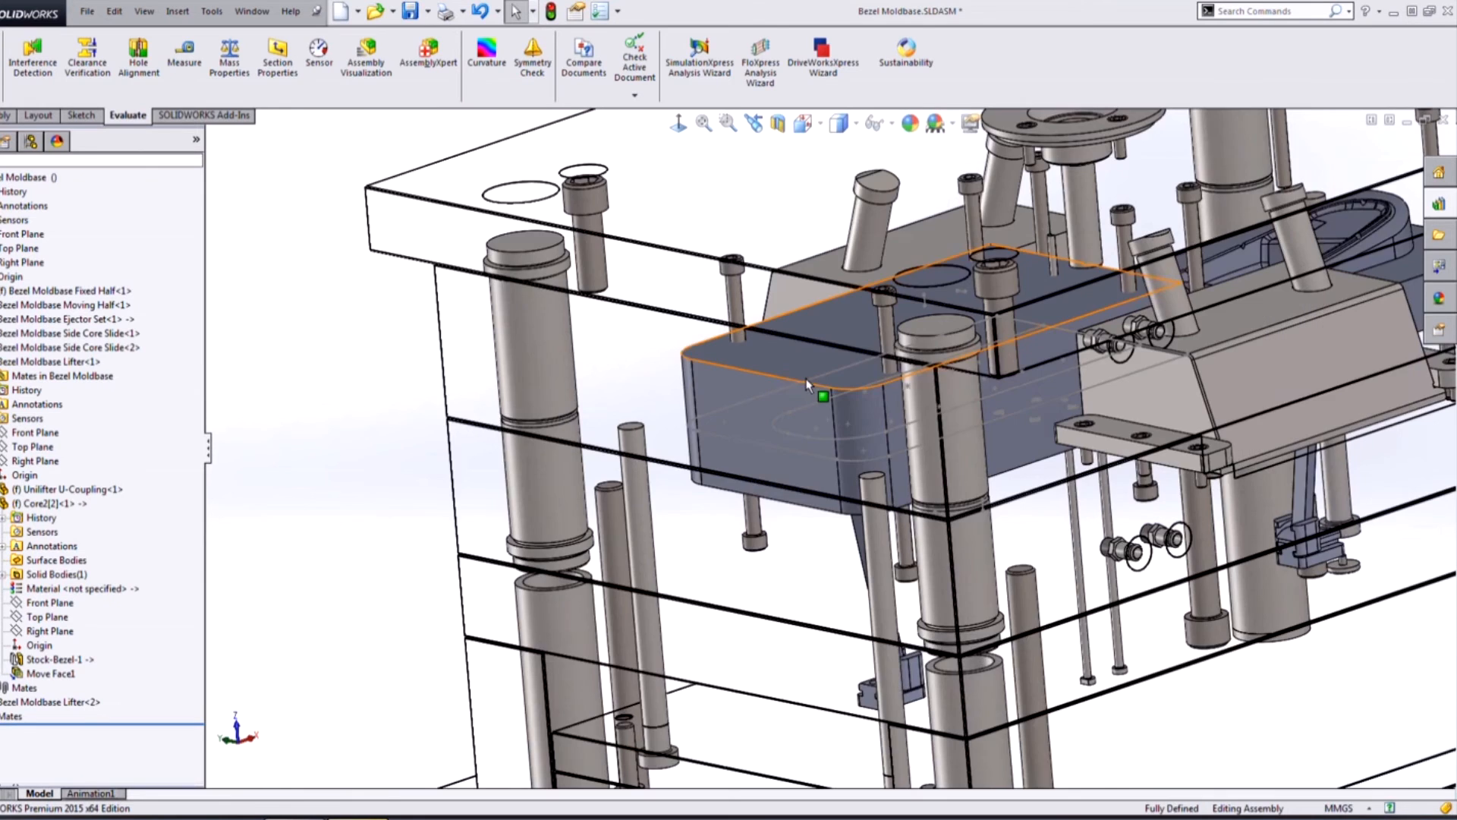
left_click(194, 139)
left_click(253, 182)
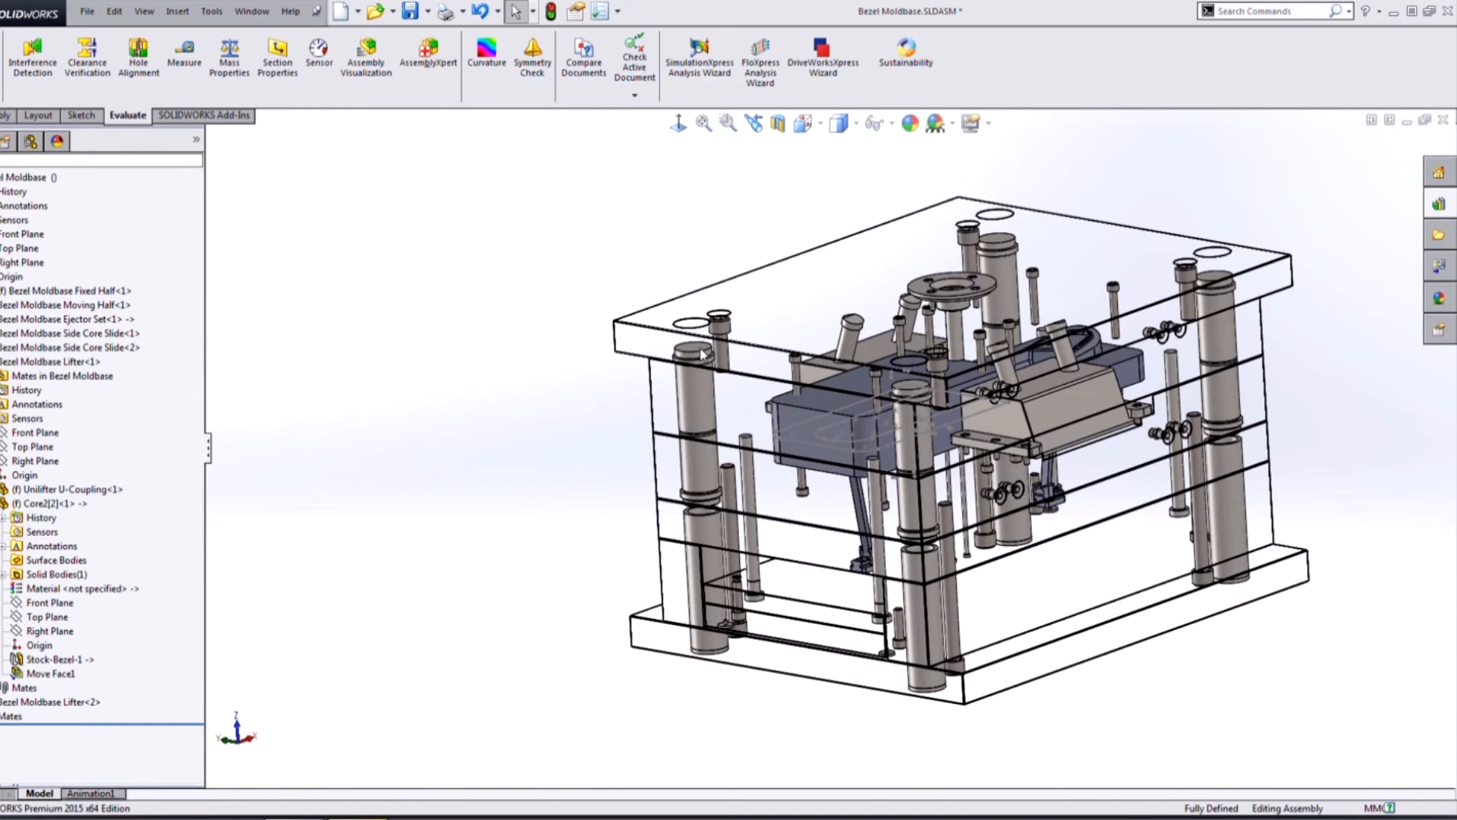
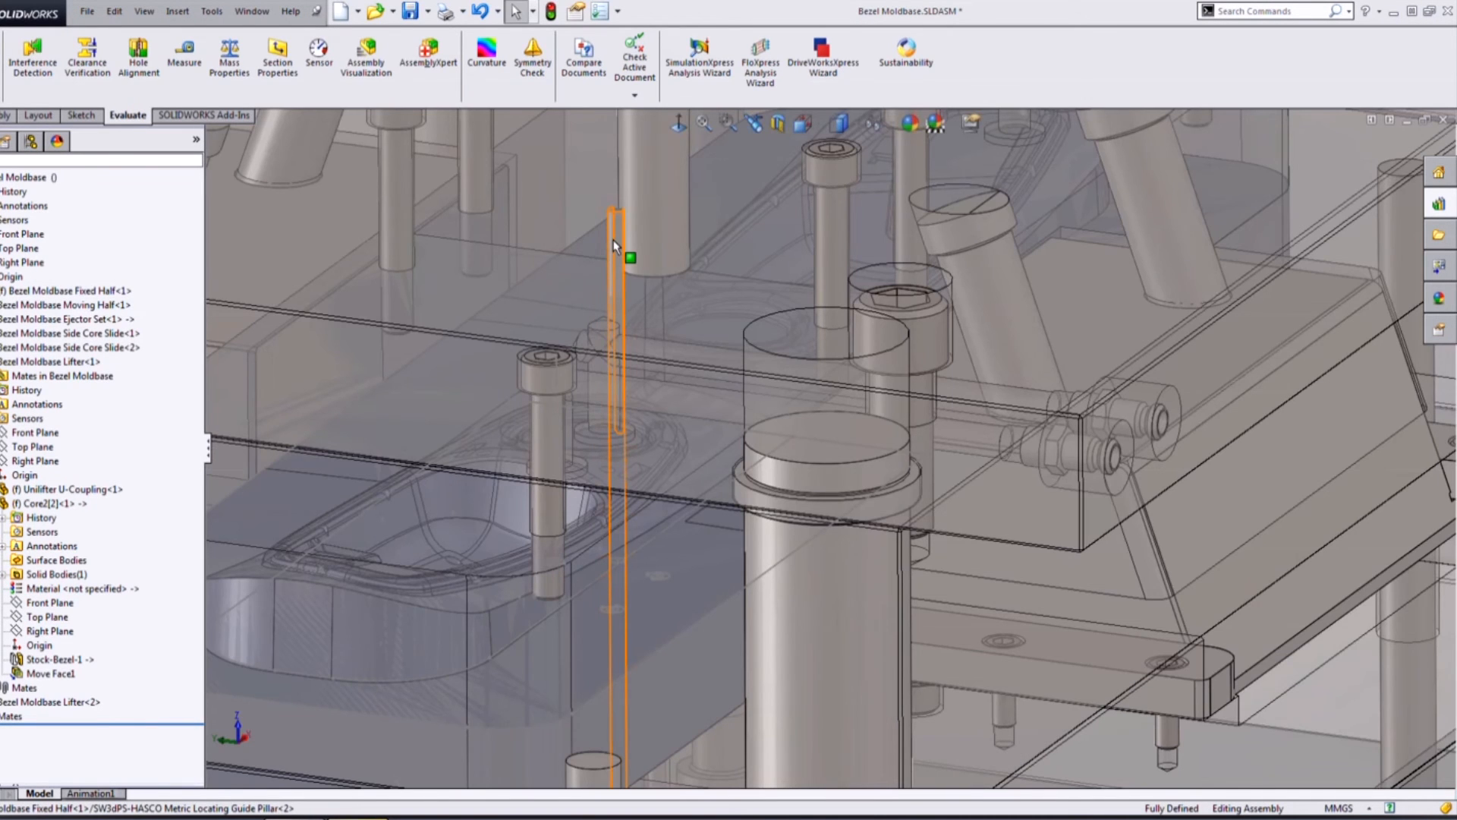
Open the Bezel Moldbase Ejector Pins part and roll its history back to just after Extrude1
left_click(661, 228)
mouse_move(761, 343)
middle_mouse_down()
mouse_move(878, 529)
mouse_move(933, 417)
mouse_move(852, 319)
mouse_move(856, 367)
mouse_move(891, 371)
mouse_move(1055, 625)
middle_mouse_up()
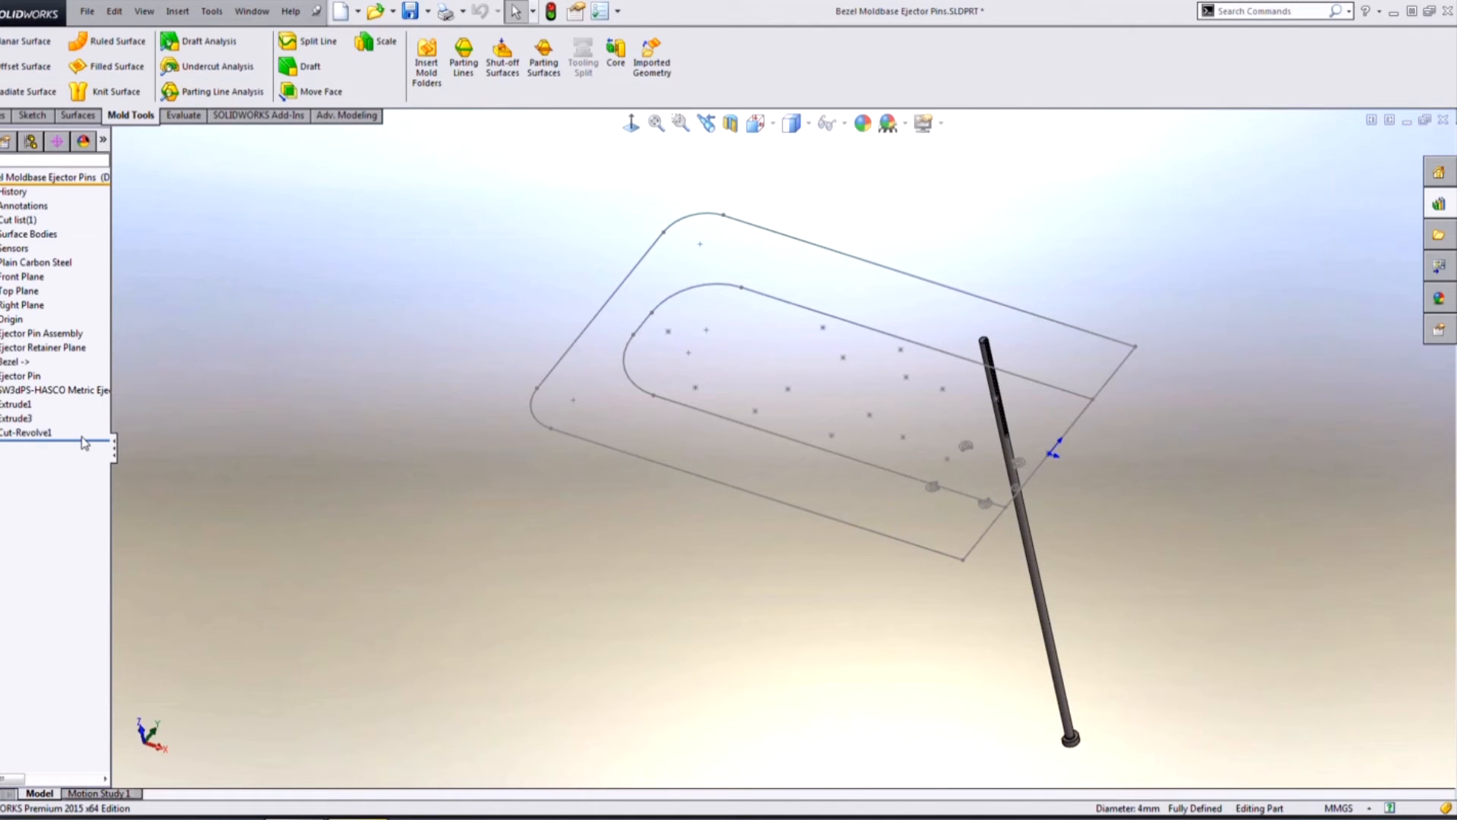
left_click_drag(86, 447, 98, 413)
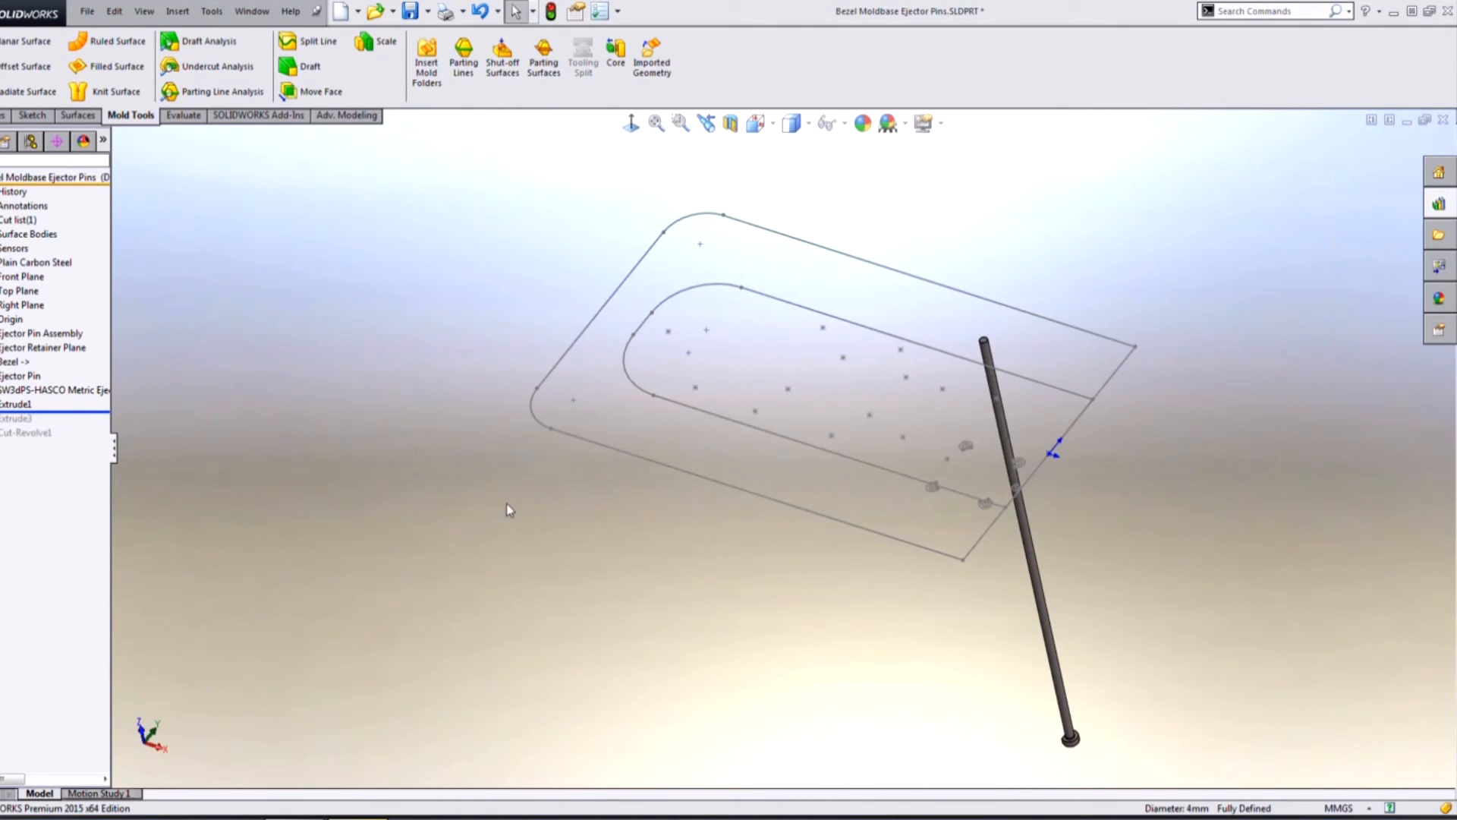
middle_click_drag(971, 511, 981, 469)
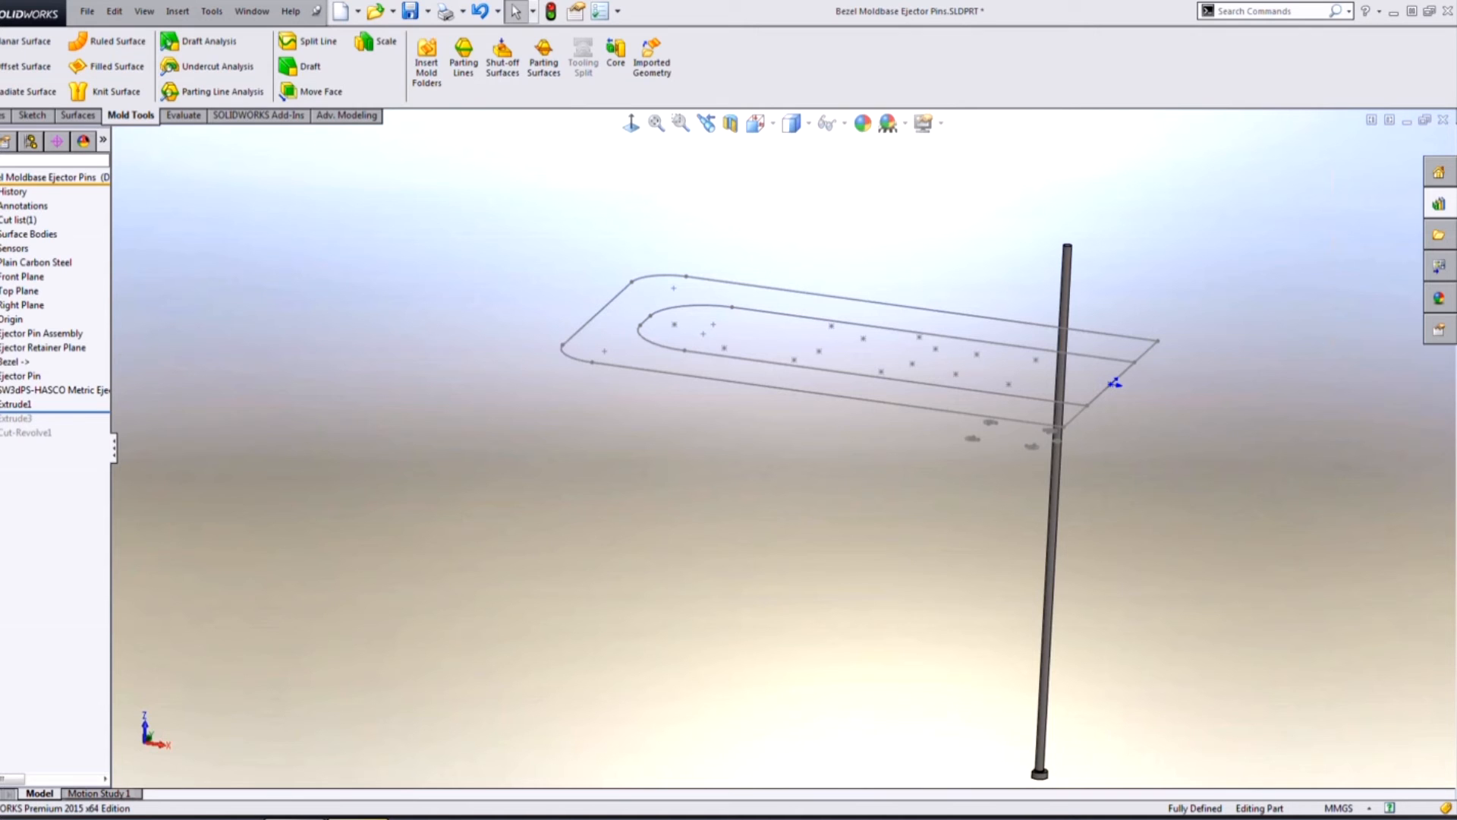
Edit the inserted Bezel feature so that it also transfers the bezel's surface bodies into the ejector pins part
left_click(1, 362)
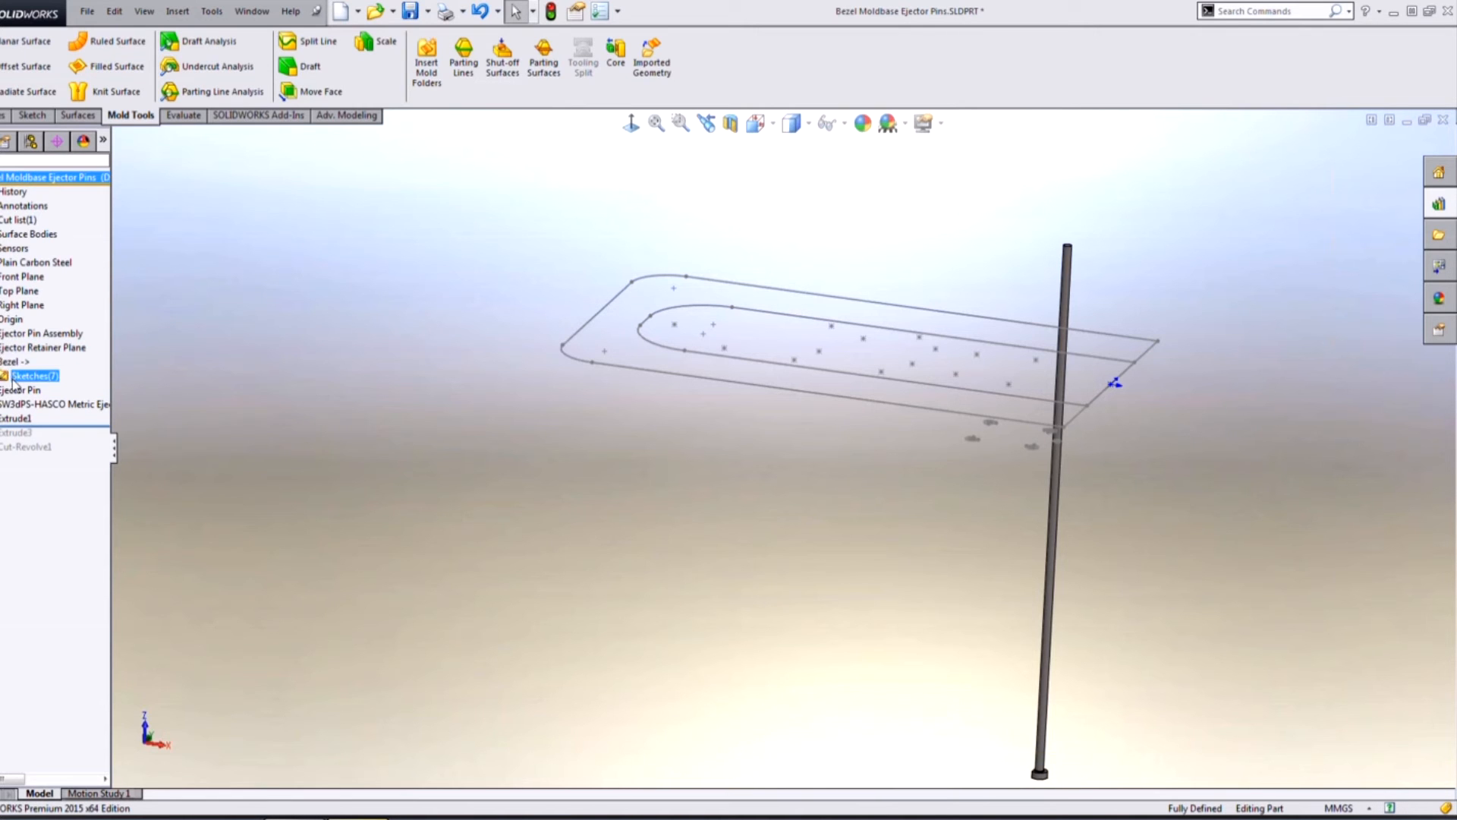
right_click(2, 362)
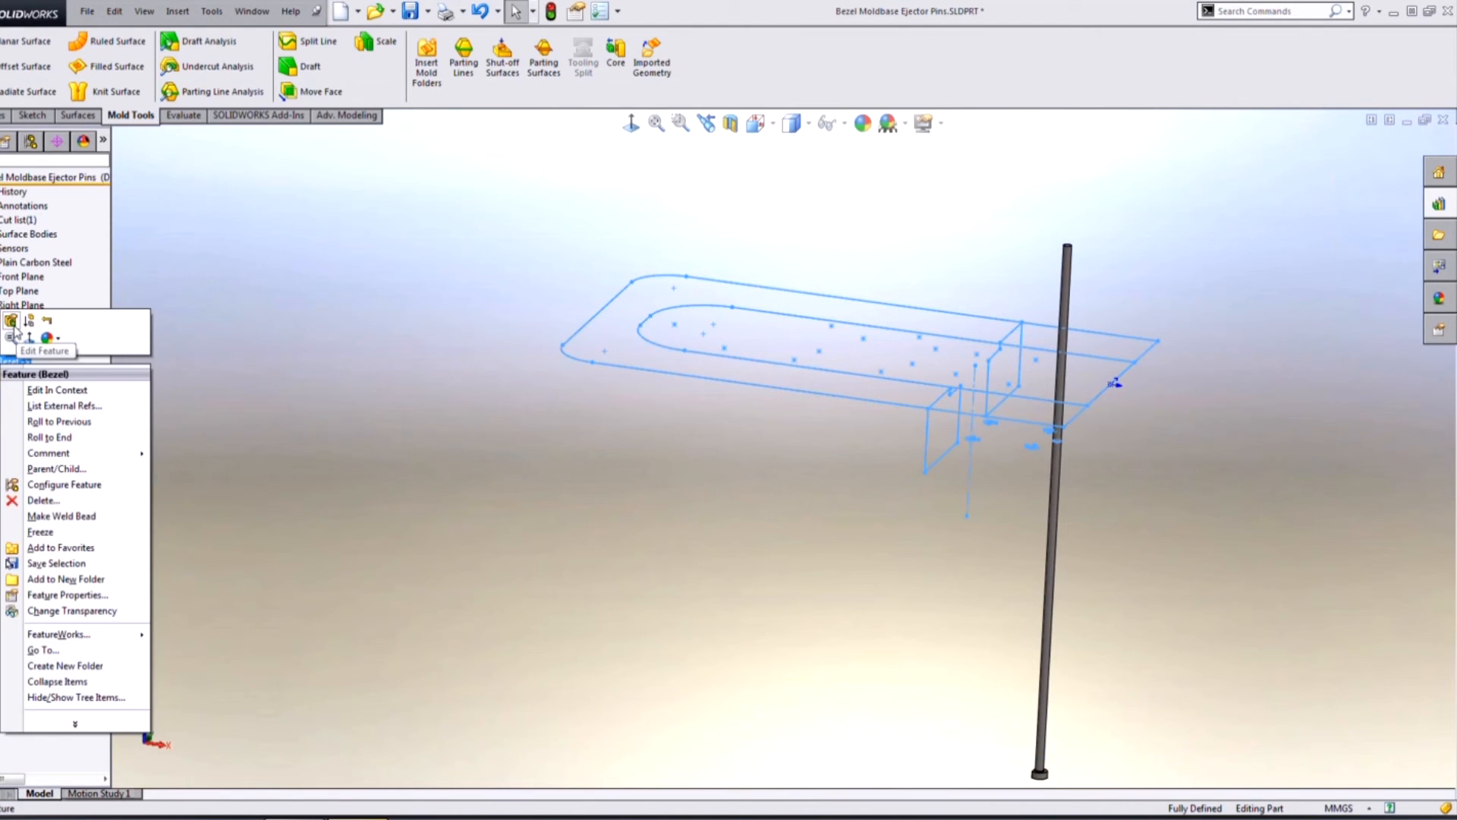
left_click(69, 353)
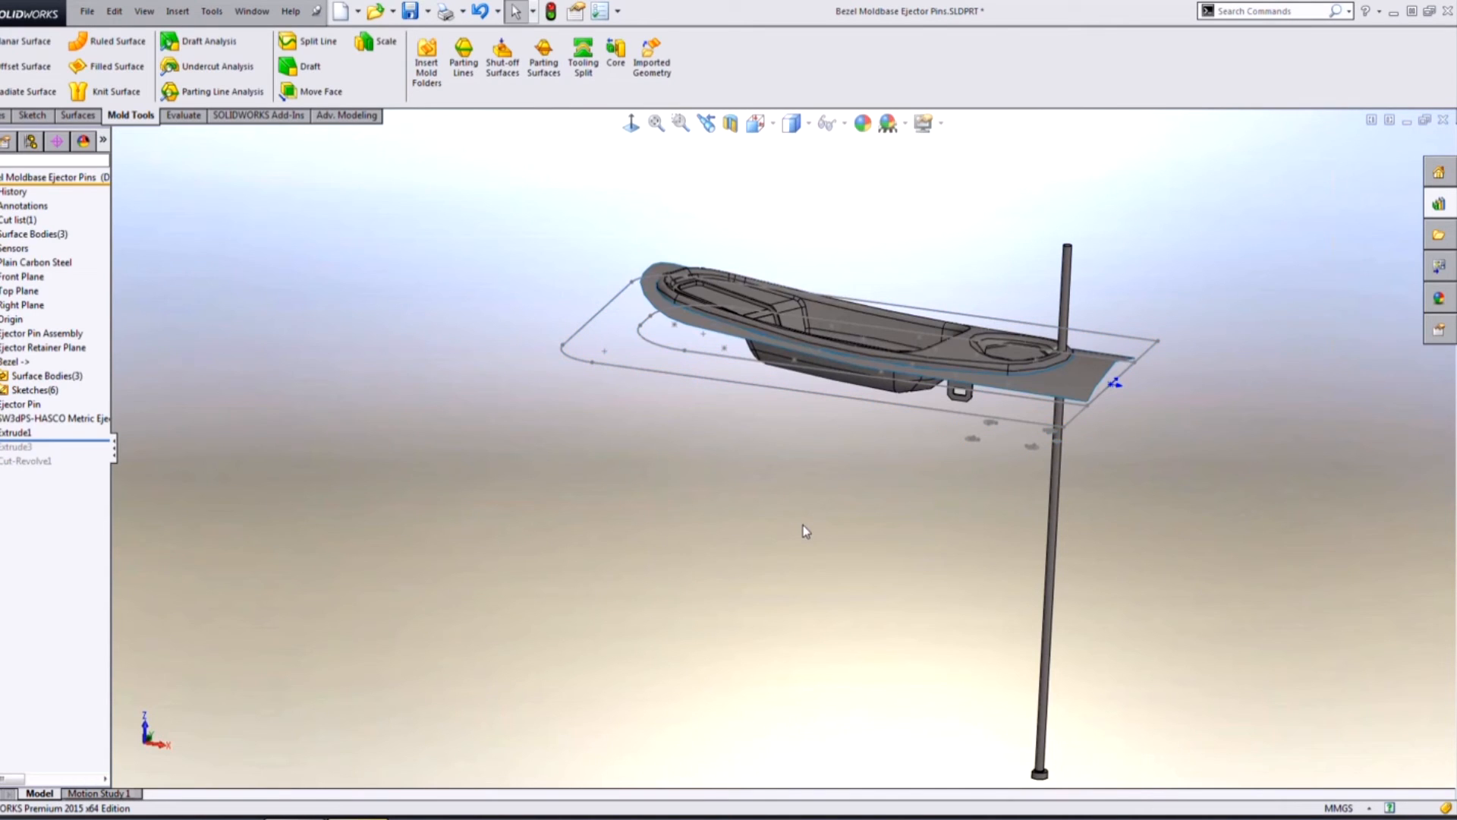
middle_click_drag(1223, 275, 1214, 326)
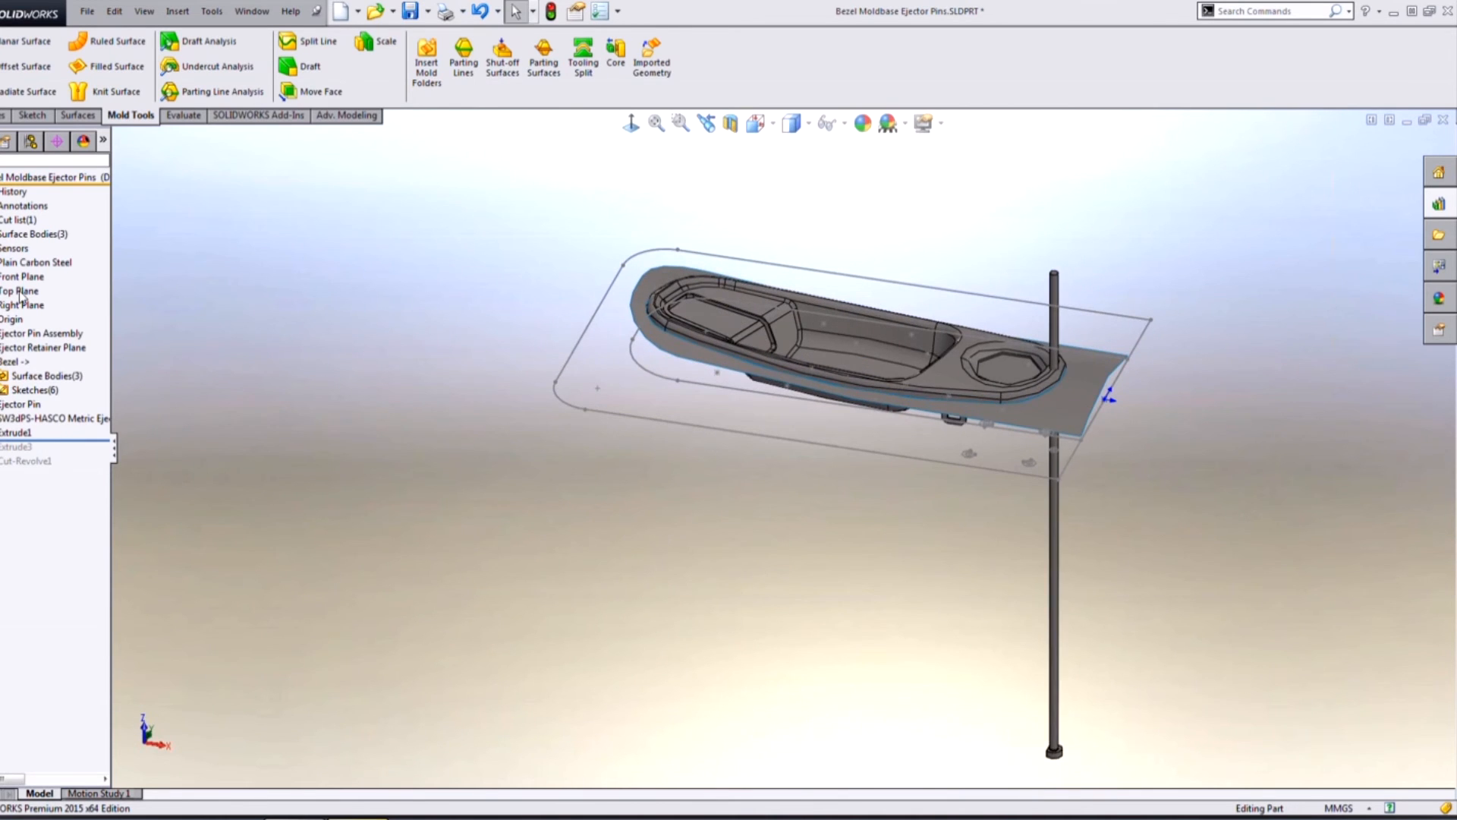
Hide the first shut-off surface and the Surface-Trim body, leaving only the second shut-off surface shown
left_click(2, 234)
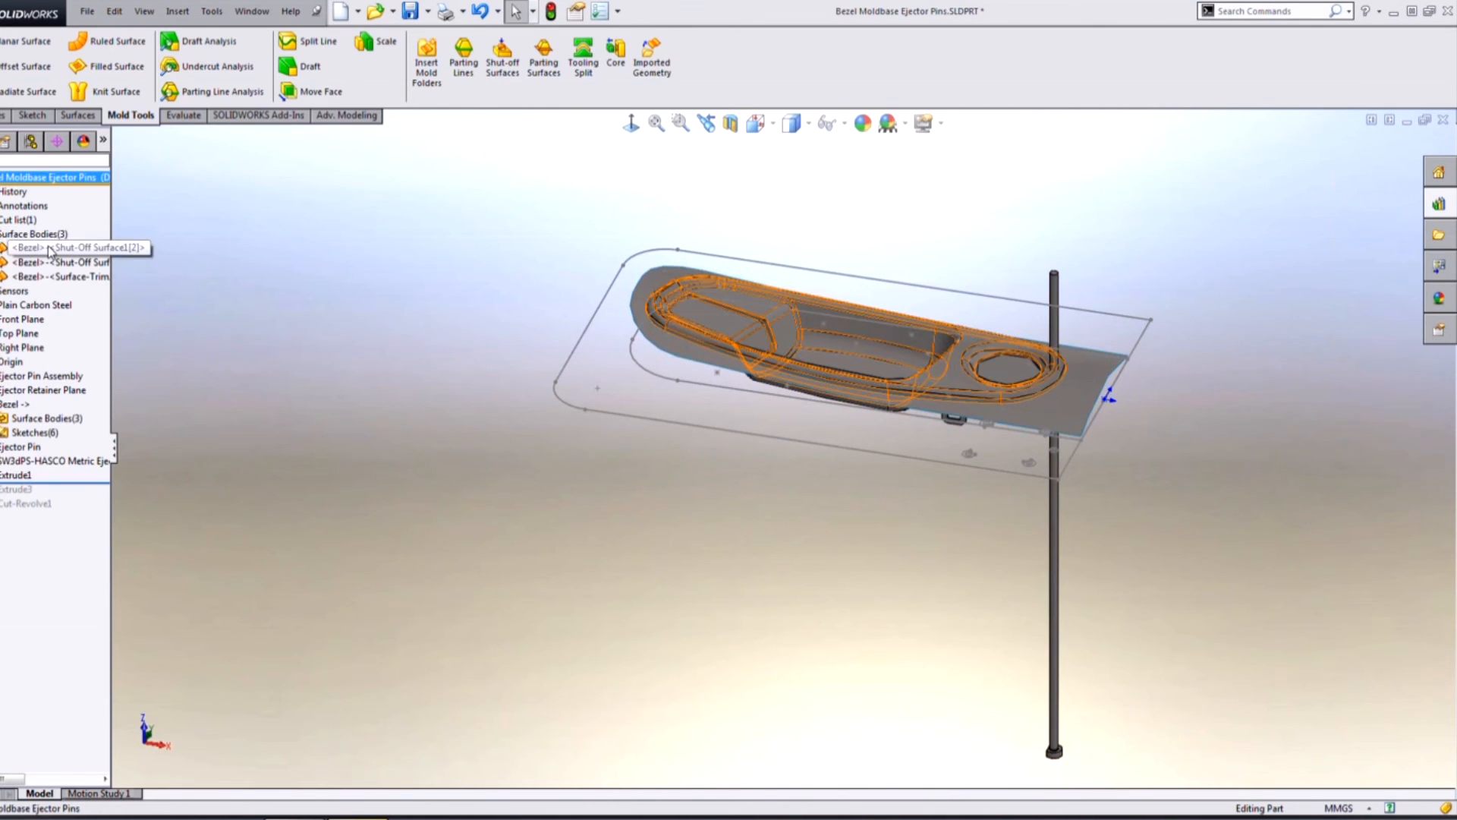
left_click(49, 249)
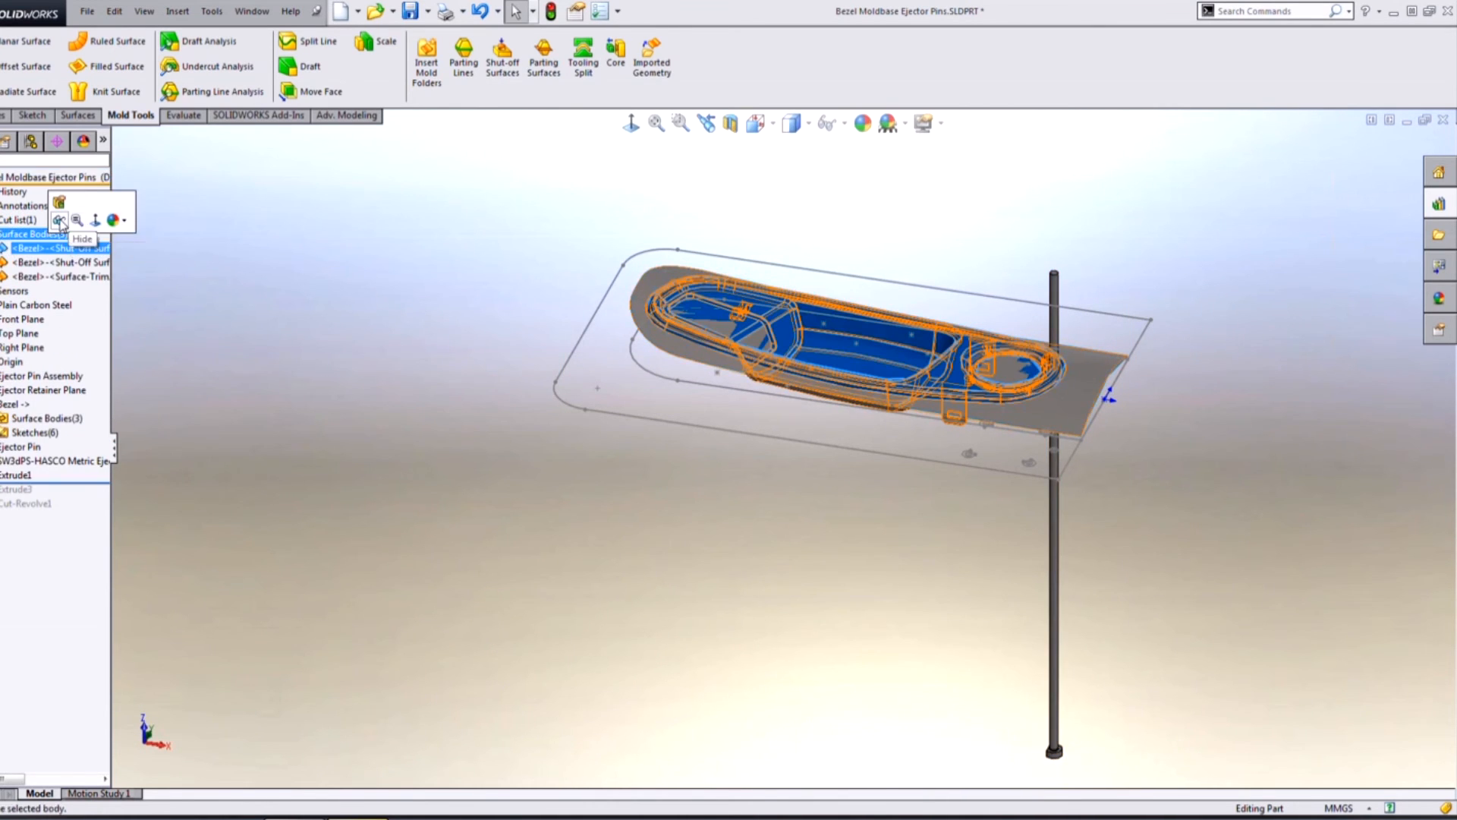
left_click(43, 280, "ctrl")
left_click(64, 256)
Examine the remaining bezel surface, its outer rim and its position relative to the ejector pin
scroll(865, 415, "down", 4)
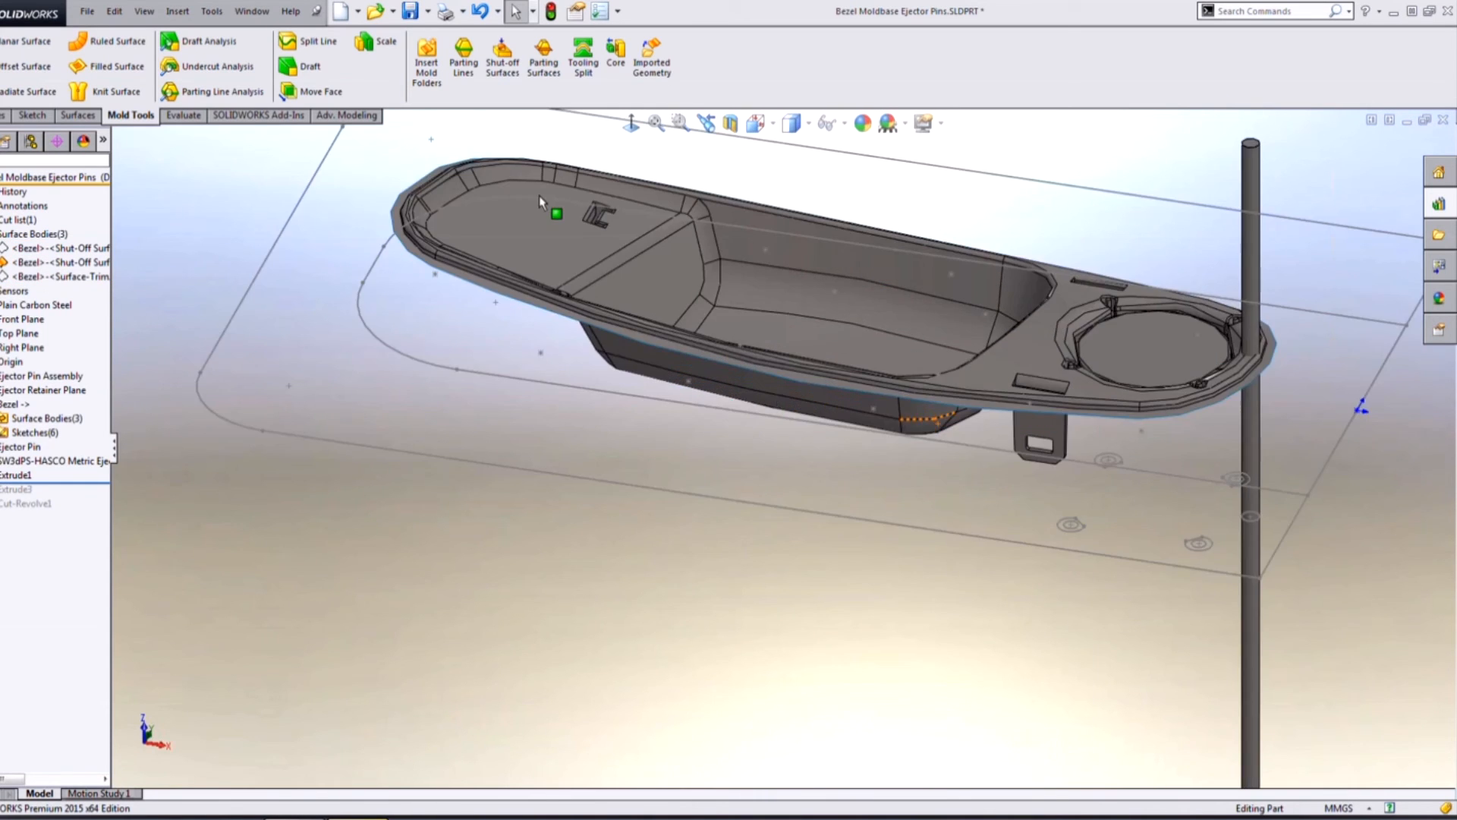
scroll(541, 201, "down", 3)
scroll(507, 205, "up", 2)
scroll(616, 327, "down", 6)
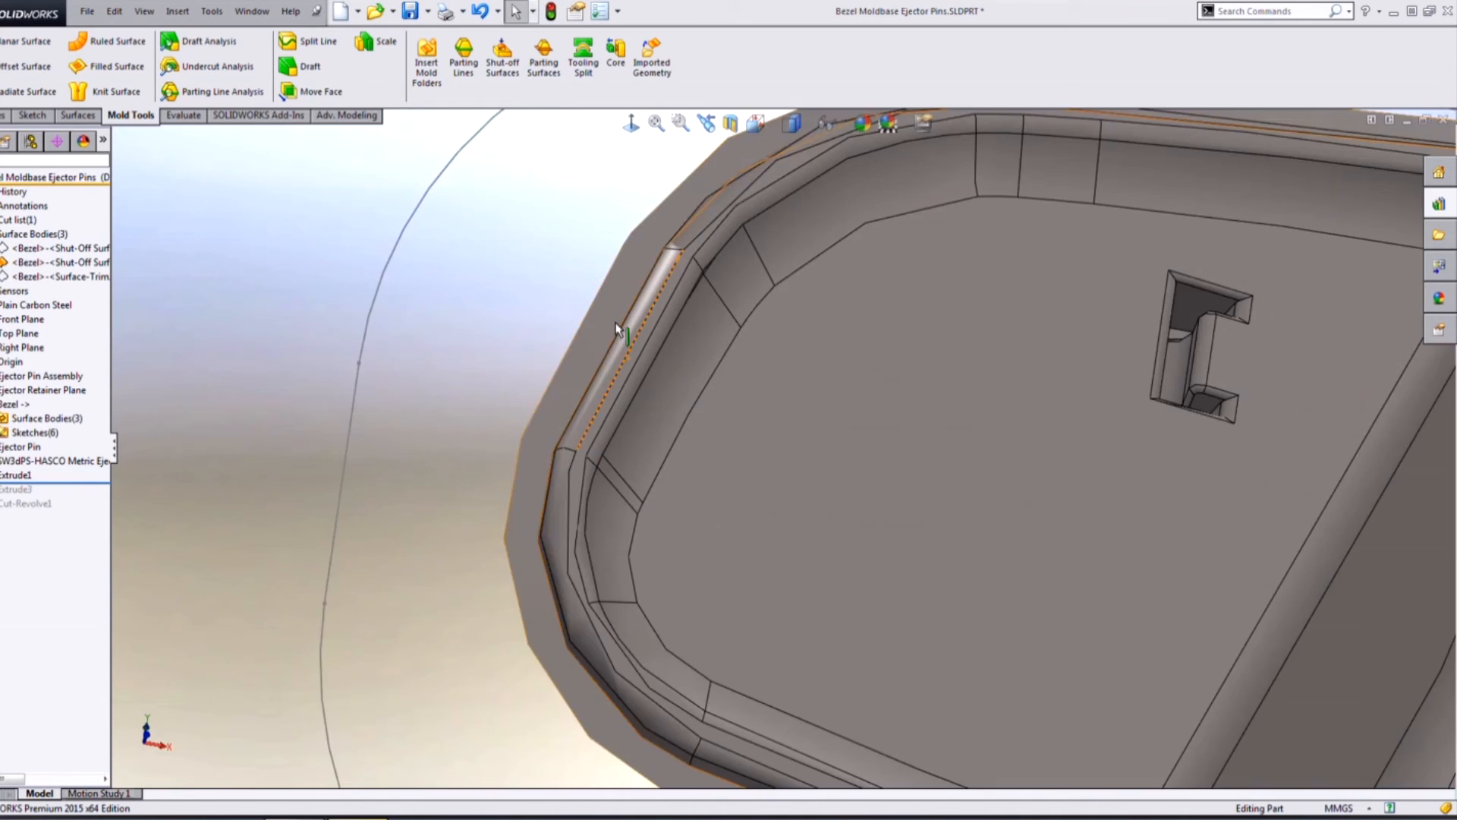
scroll(845, 390, "up", 9)
middle_click_drag(1061, 478, 994, 455)
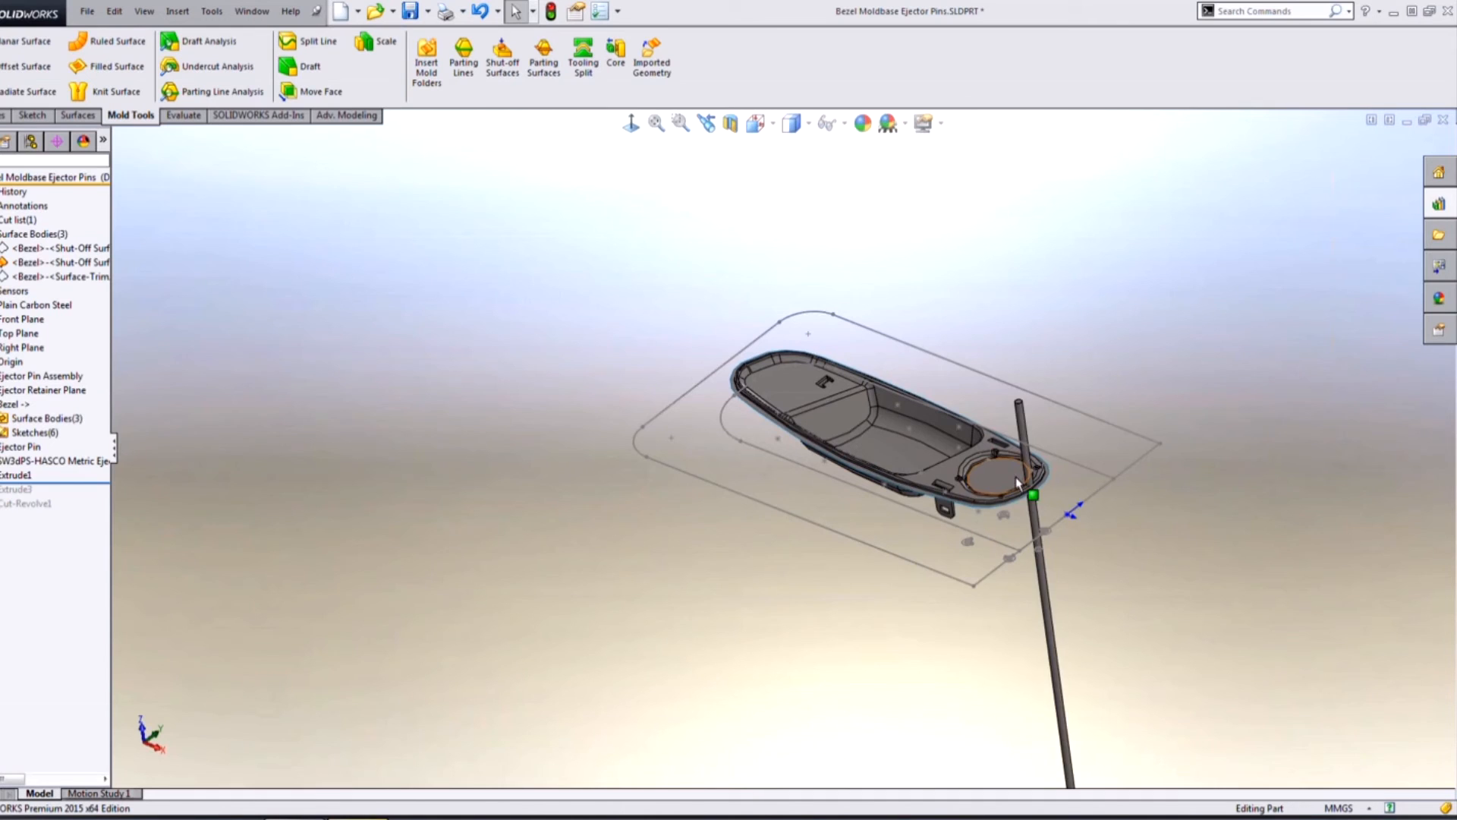
scroll(987, 460, "down", 3)
middle_click_drag(976, 468, 941, 447)
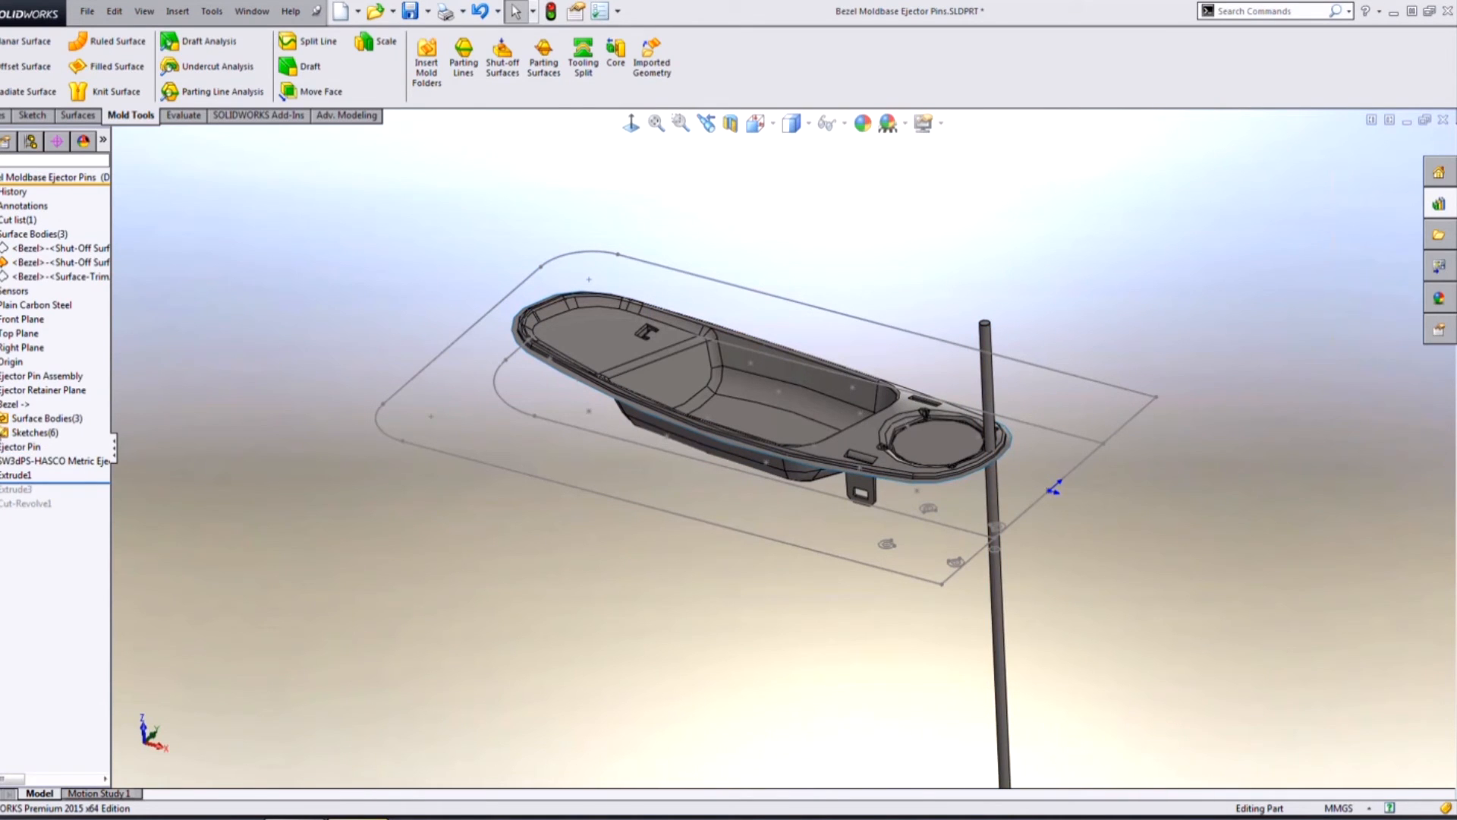
Create a sketch-driven pattern of the ejector pin body on the Ejector Pin Locations sketch, using the centroid as reference point
left_click(4, 432)
left_click(67, 517)
left_click(484, 532)
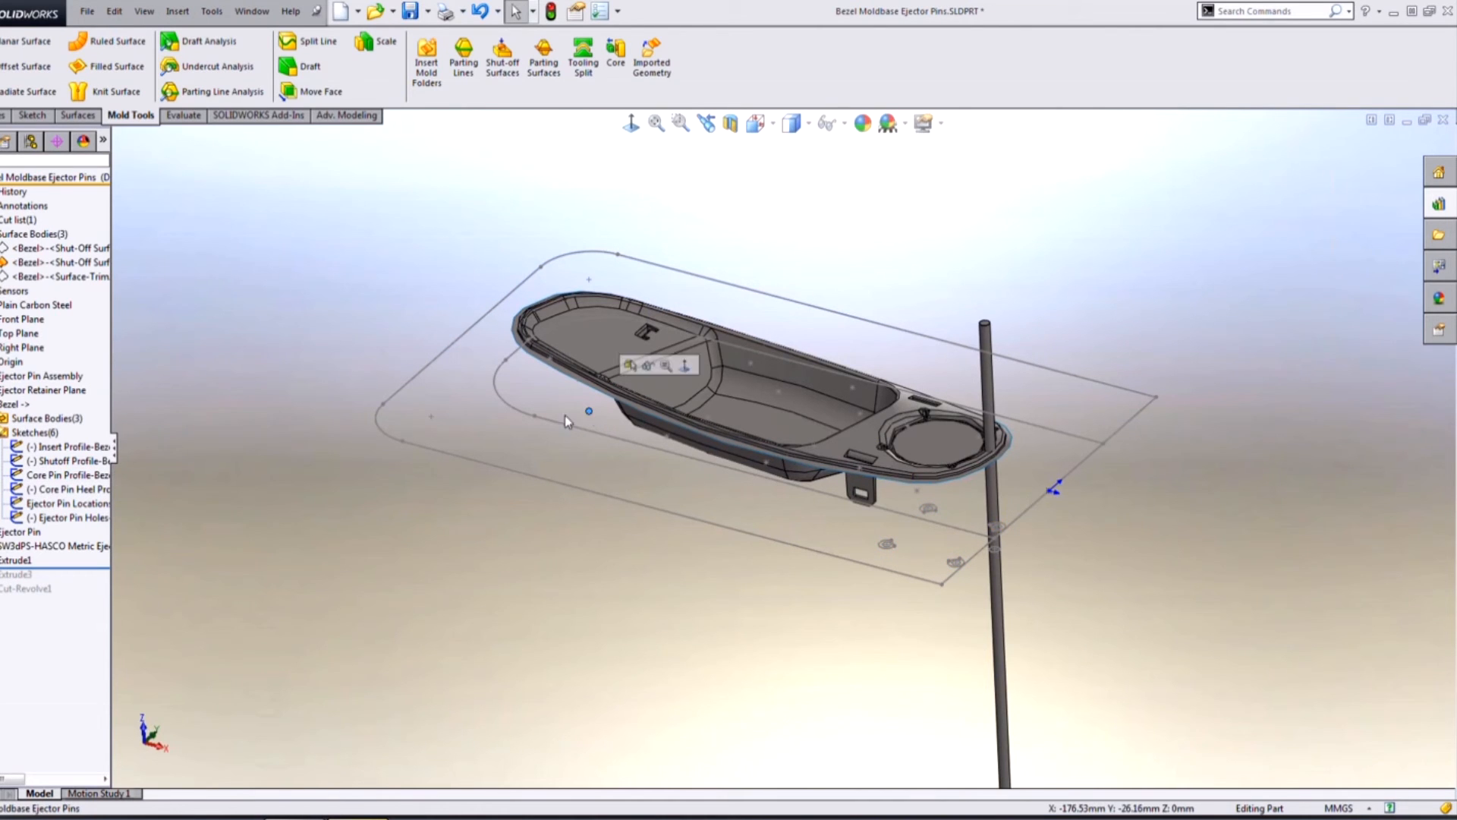
left_click(57, 504)
middle_click_drag(523, 326, 573, 519)
mouse_move(648, 237)
middle_mouse_down()
mouse_move(752, 494)
mouse_move(751, 351)
mouse_move(746, 371)
middle_mouse_up()
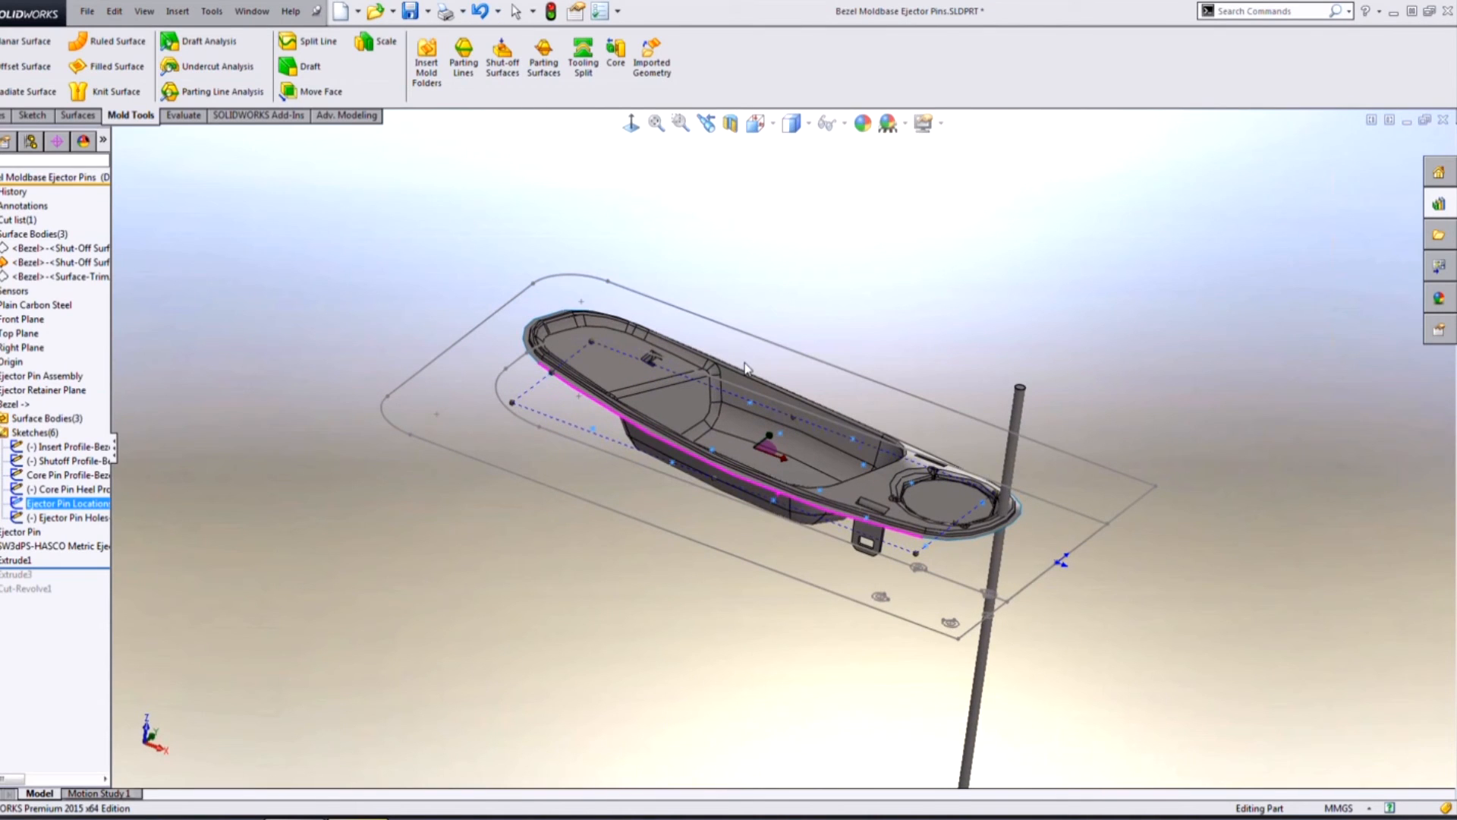
left_click(5, 115)
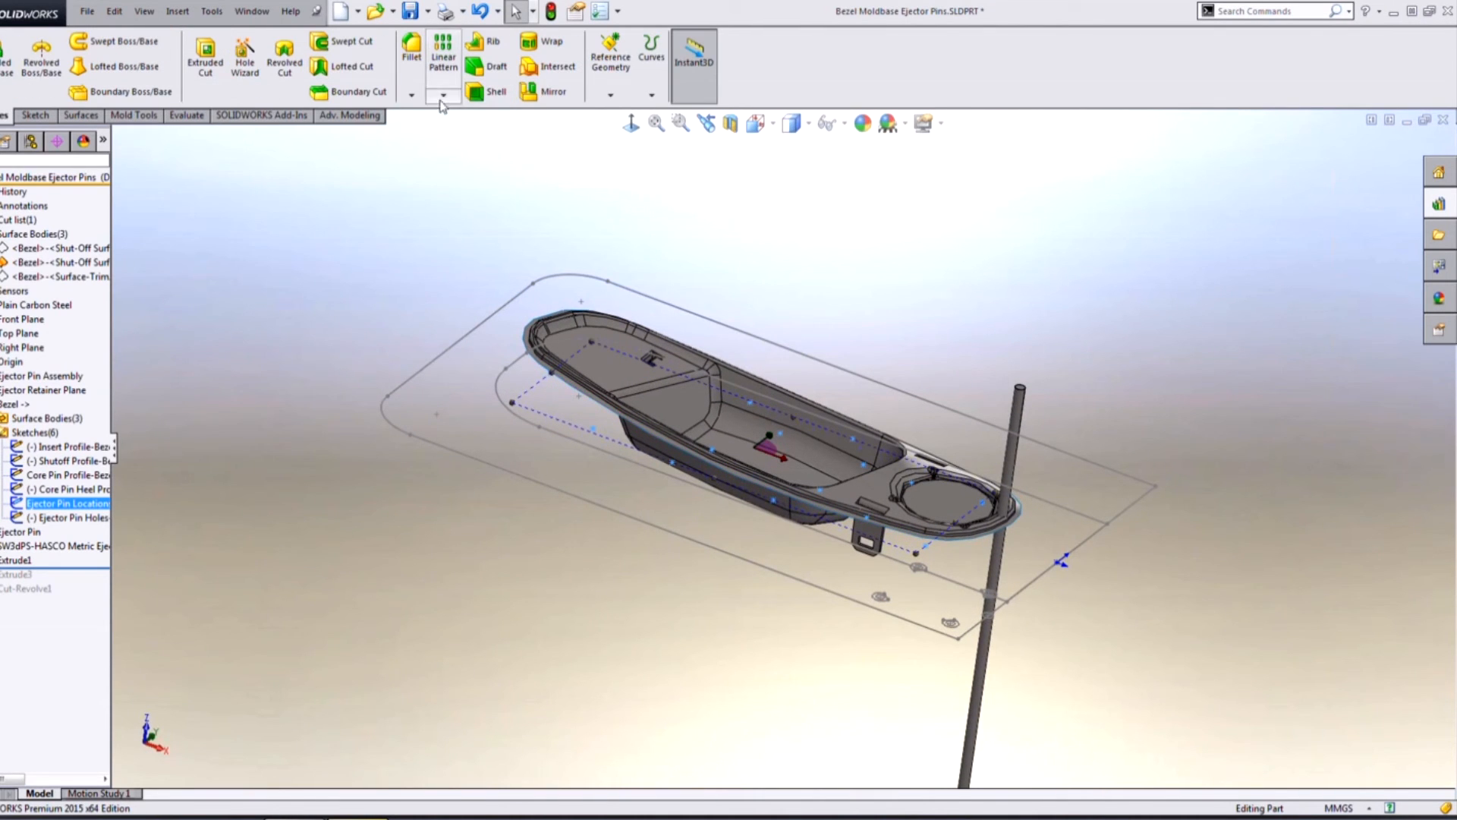
left_click(443, 95)
left_click(471, 176)
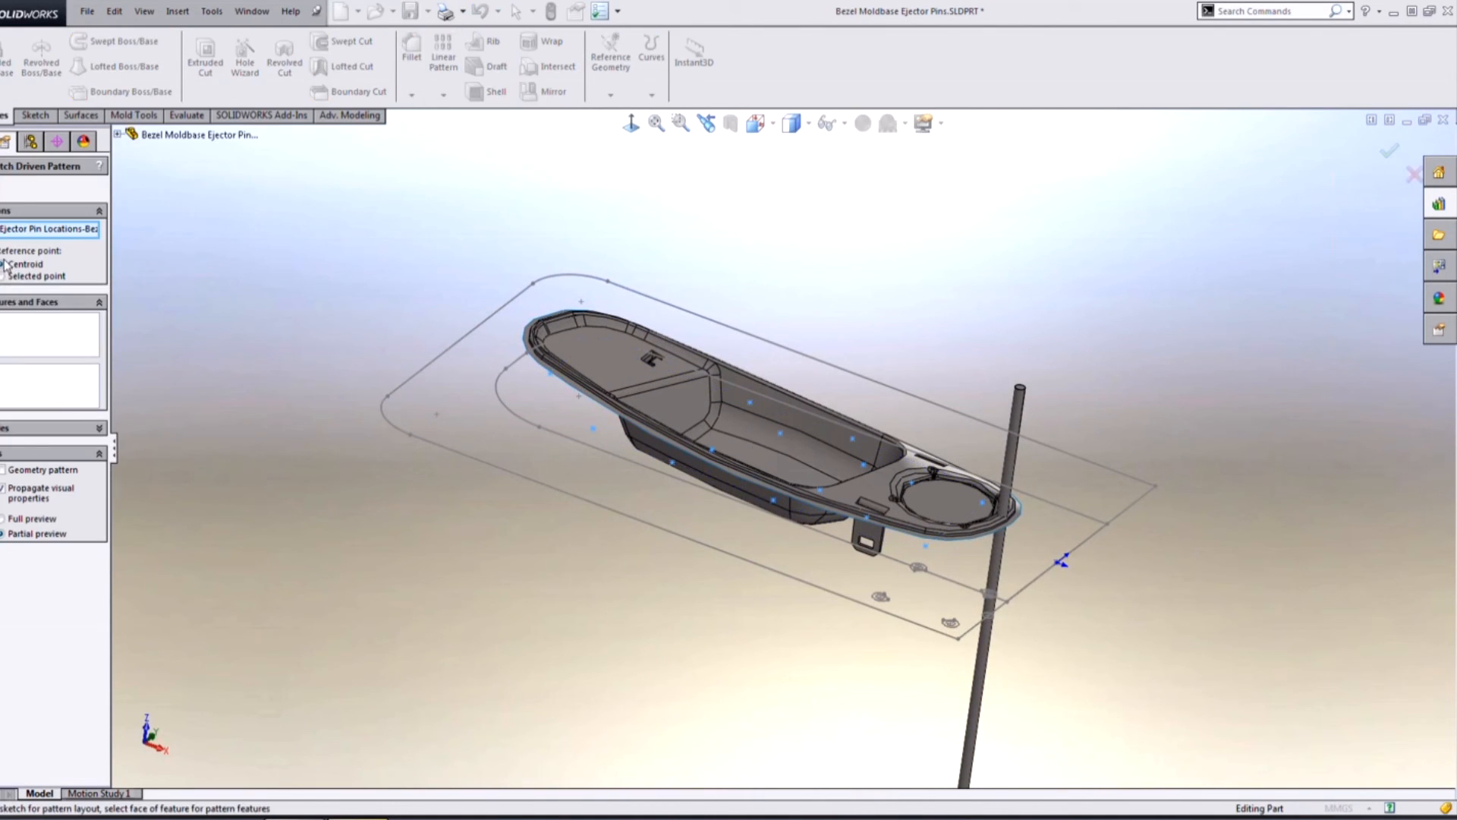
left_click(5, 302)
left_click(5, 327)
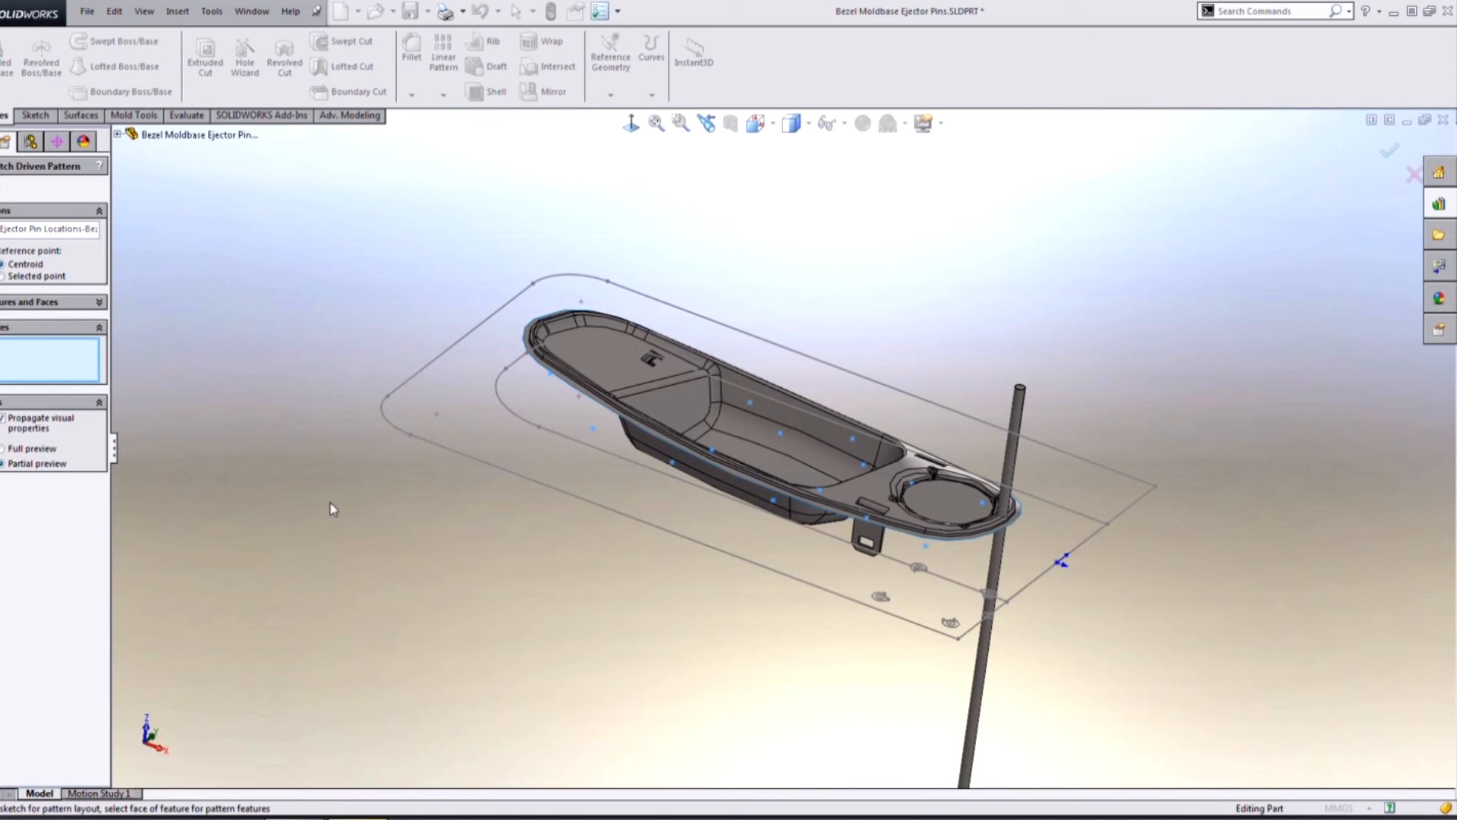
left_click(1013, 413)
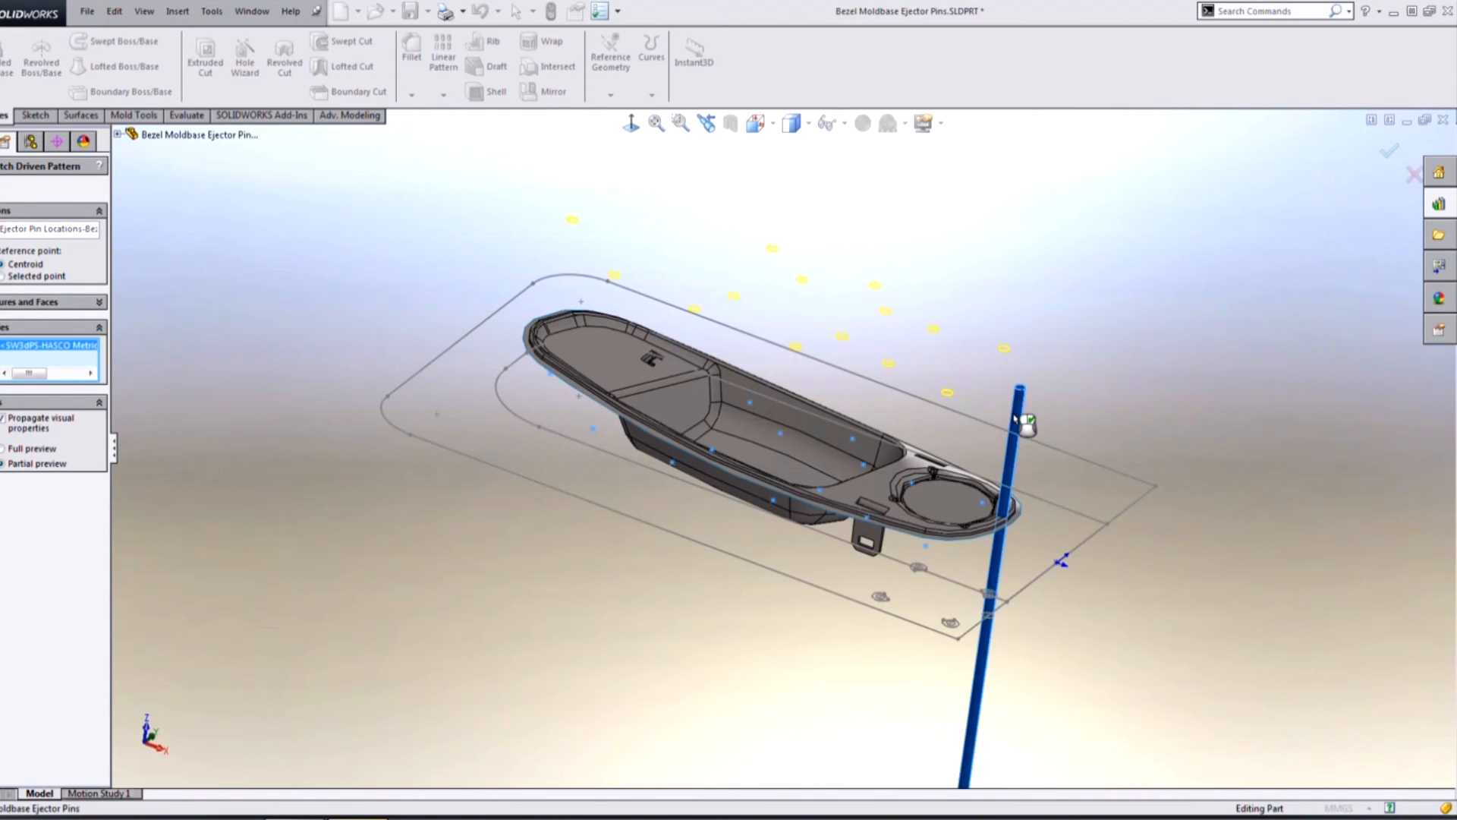
key("Return")
mouse_move(966, 231)
middle_mouse_down()
mouse_move(954, 331)
mouse_move(922, 372)
mouse_move(972, 302)
mouse_move(904, 267)
mouse_move(912, 202)
mouse_move(903, 251)
middle_mouse_up()
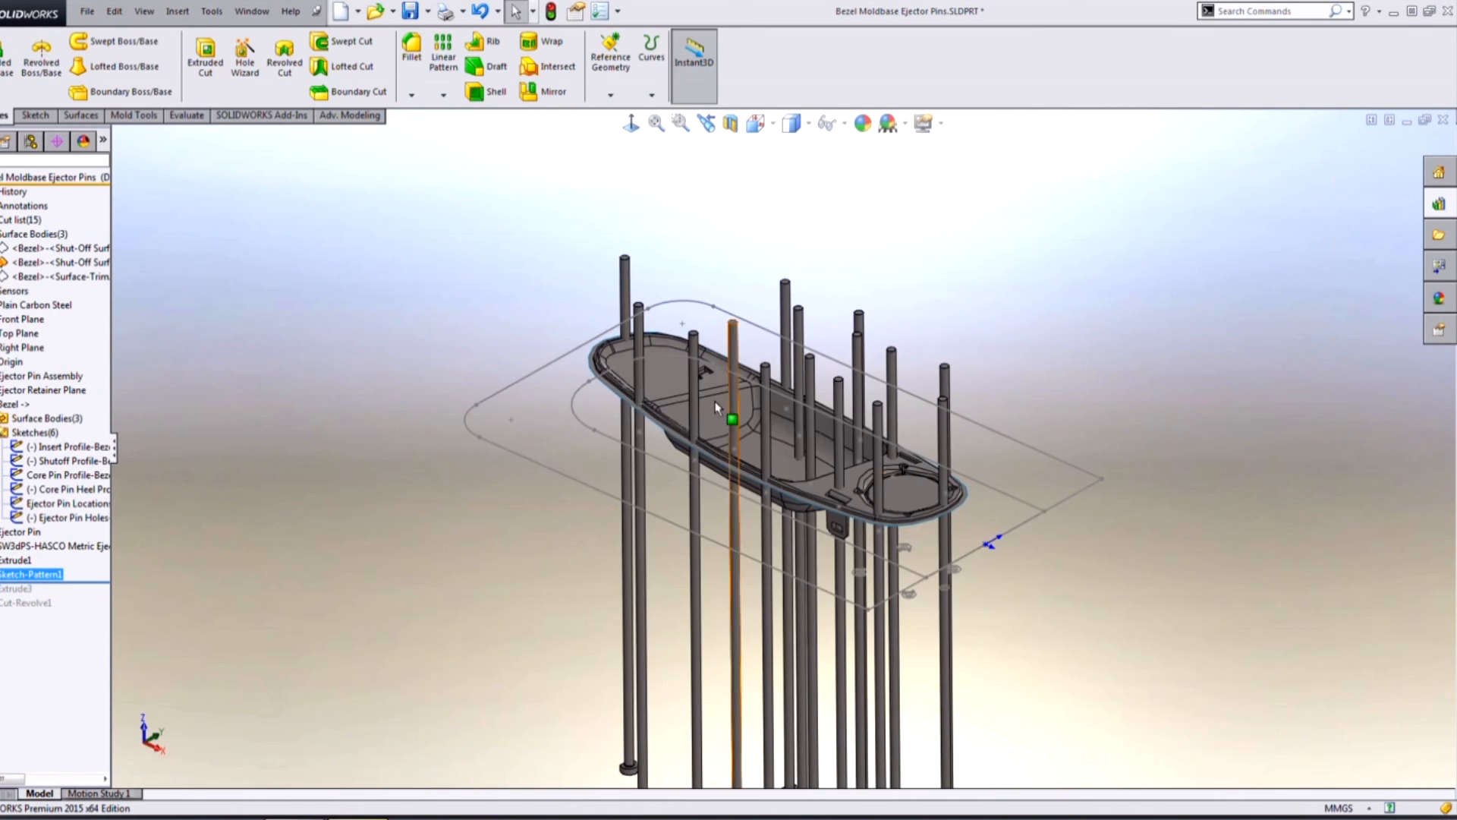
Trim all ejector pin bodies to the bezel shape with Cut With Surface, using the visible shut-off surface
left_click(677, 380)
left_click(1181, 393)
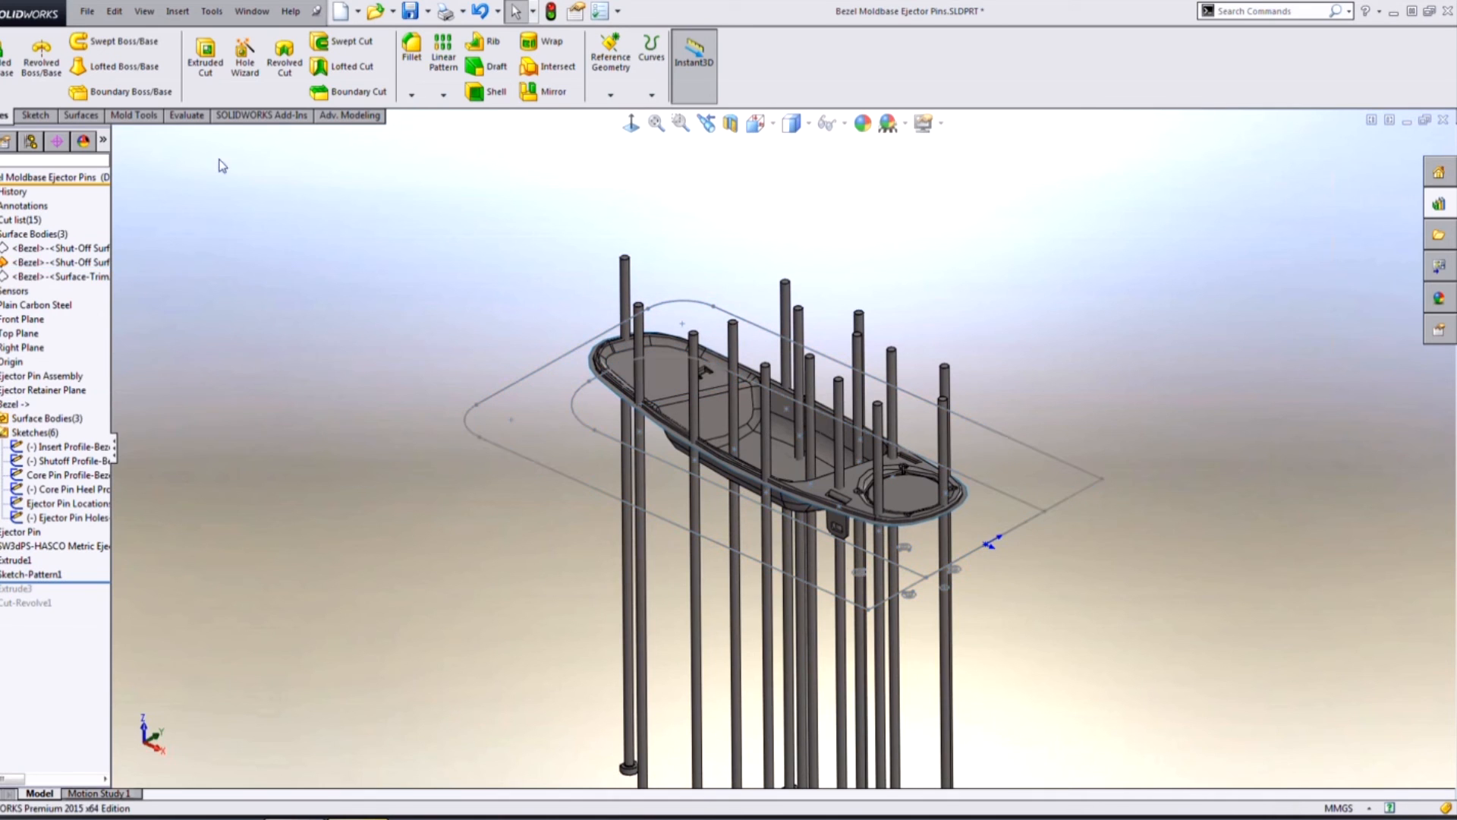
left_click(131, 115)
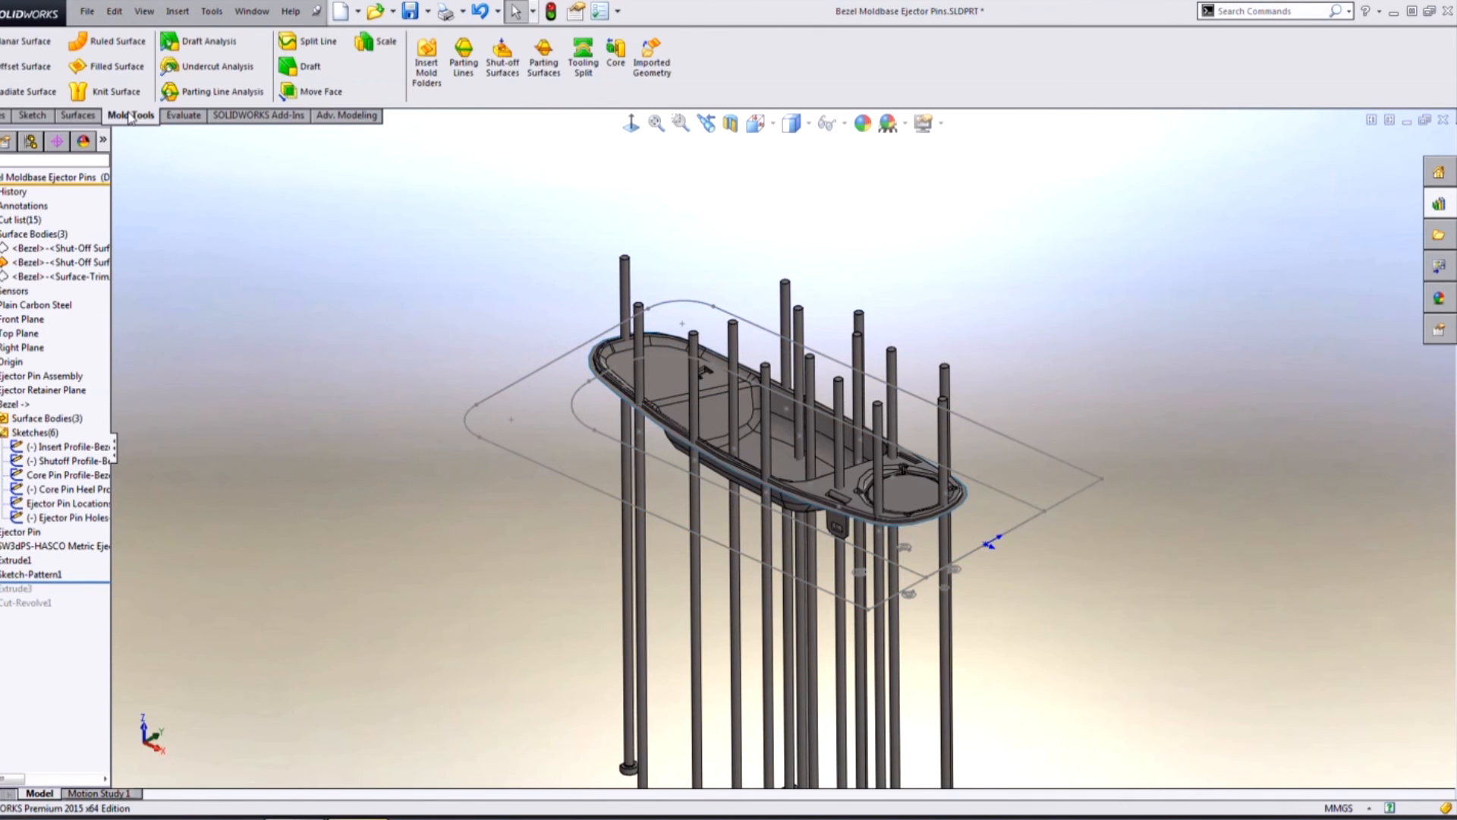
left_click(79, 115)
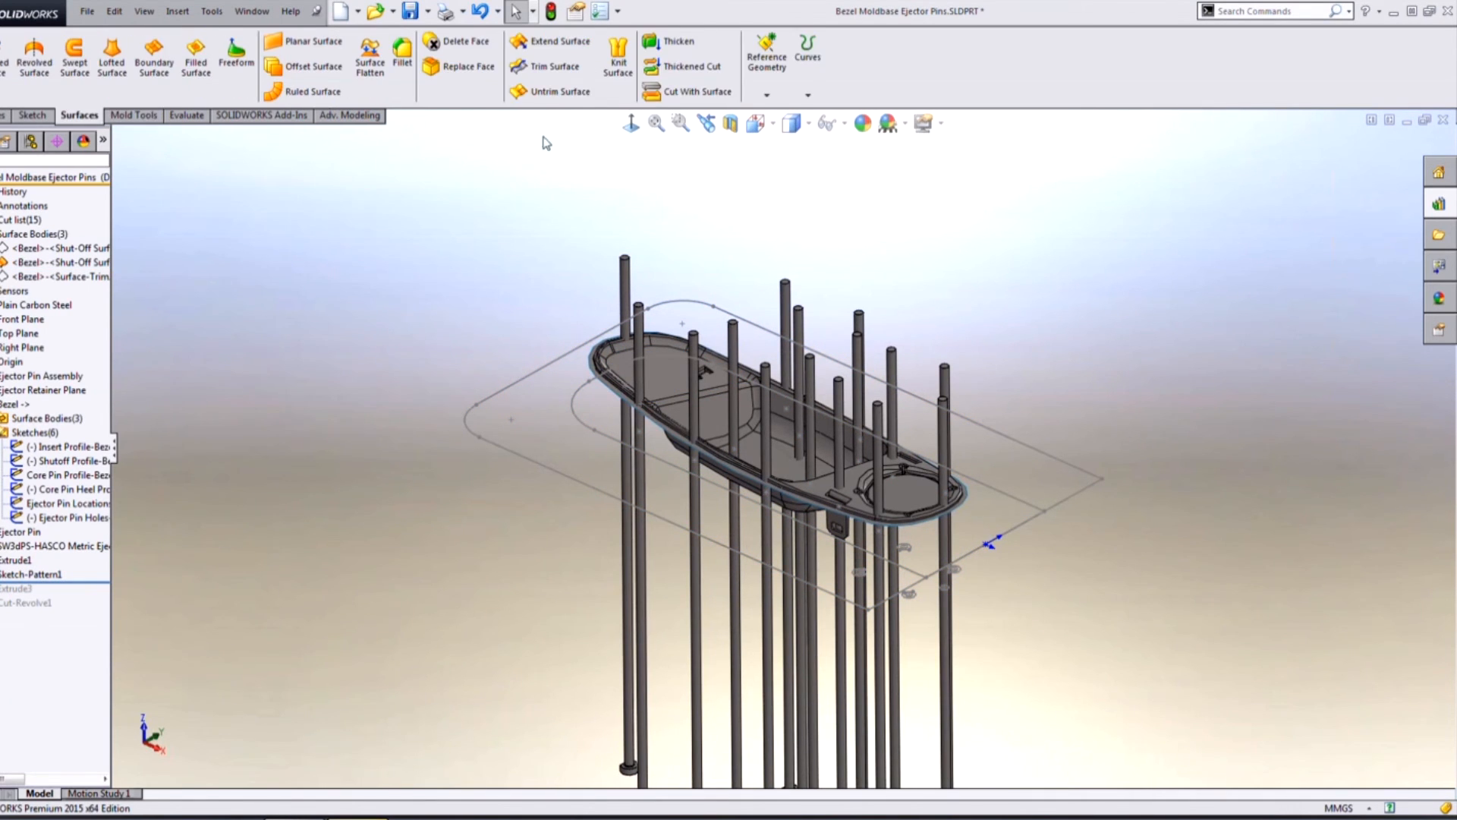
left_click(688, 91)
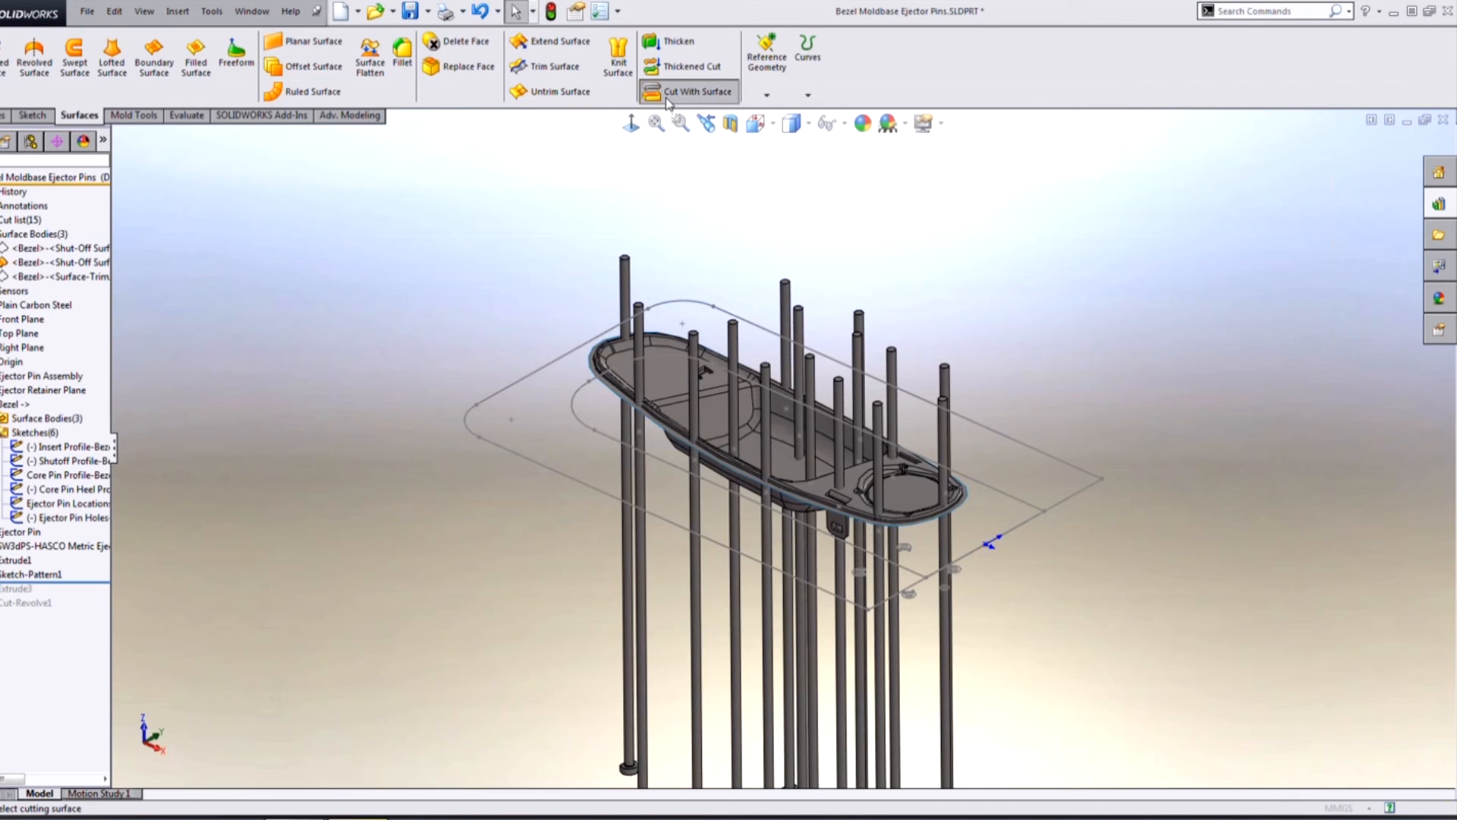
left_click(656, 378)
left_click(4, 279)
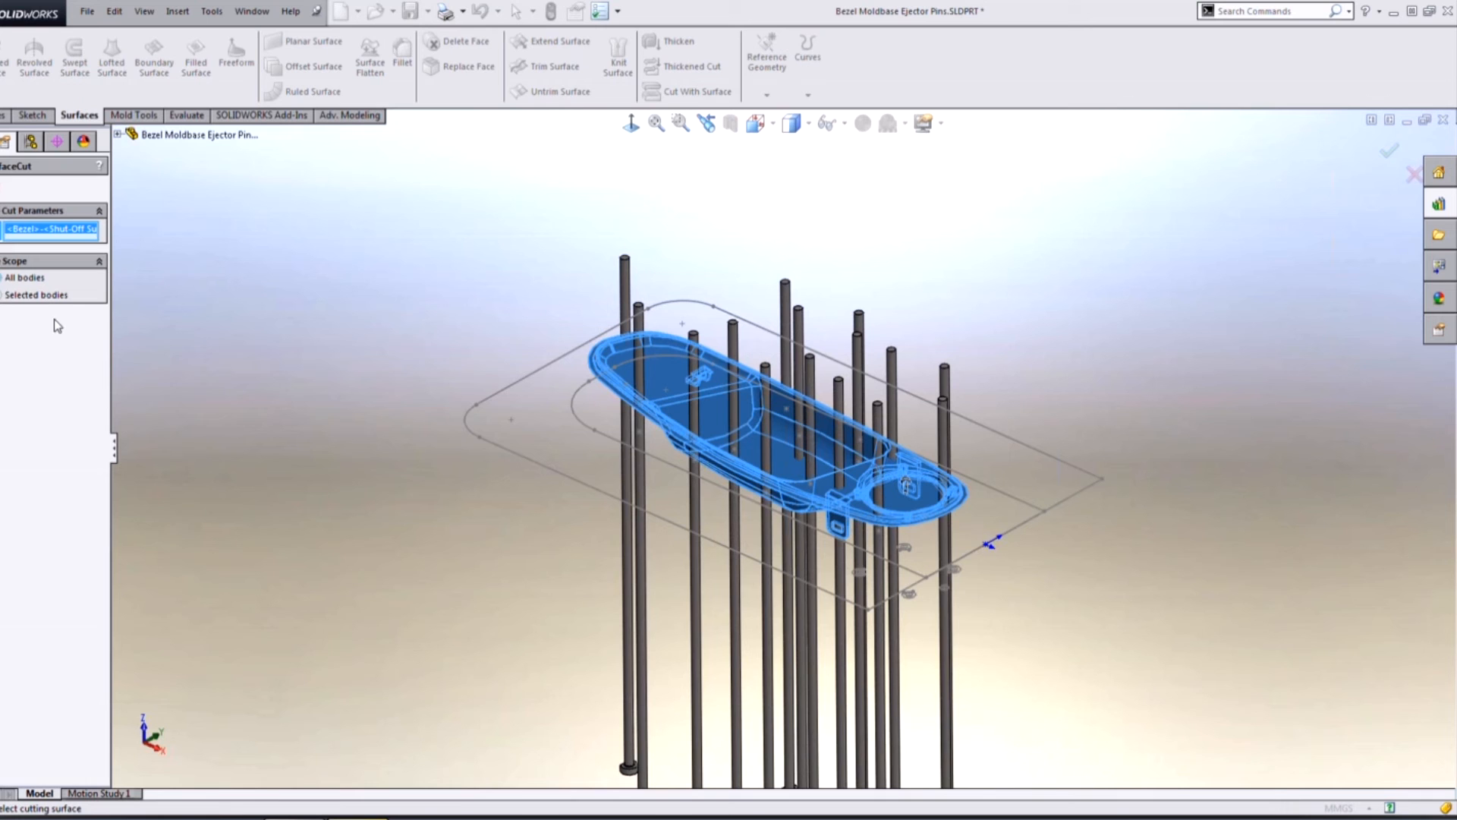
scroll(876, 520, "down", 2)
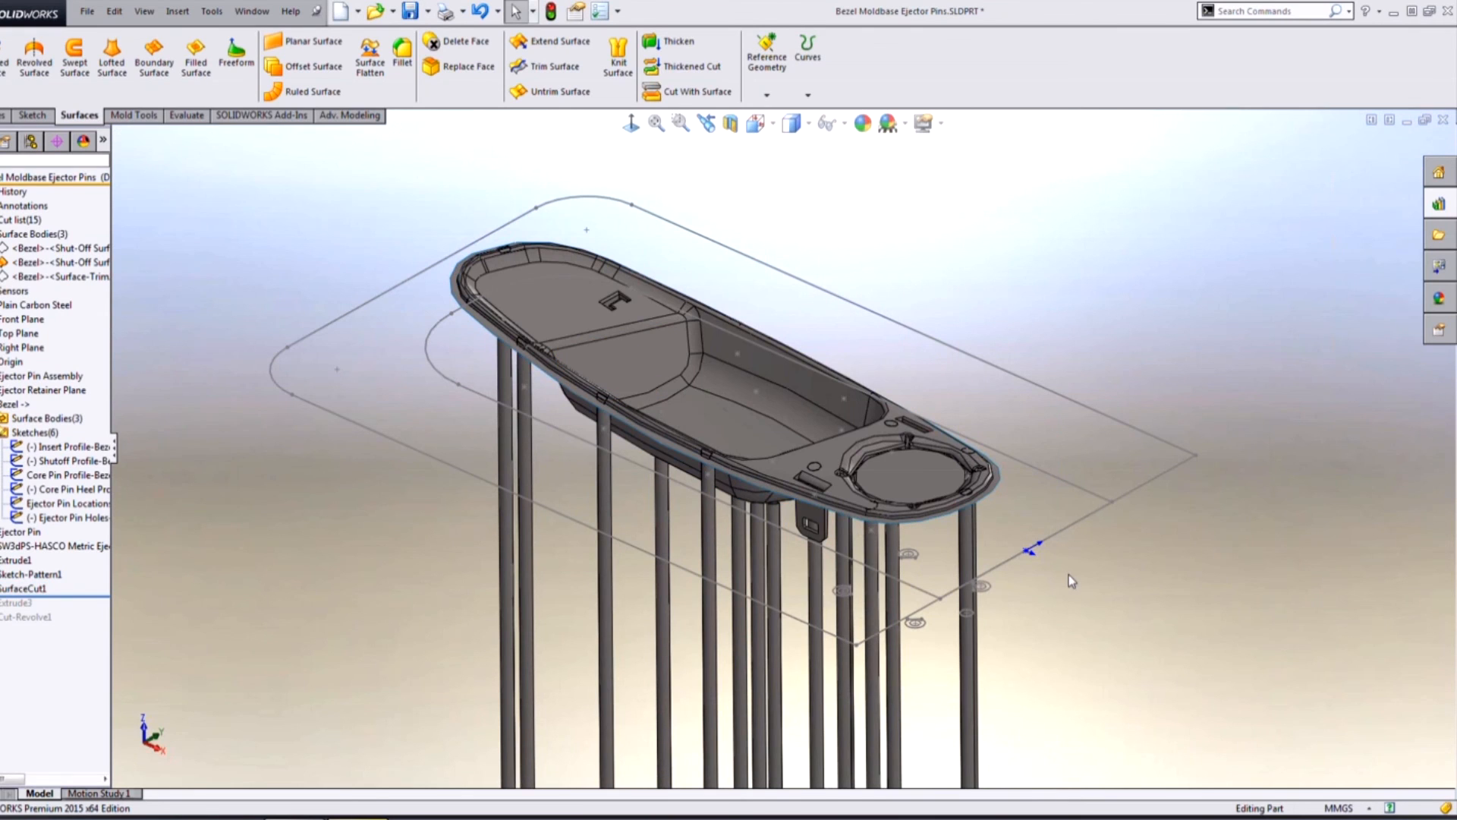
middle_click_drag(1034, 547, 967, 604)
scroll(968, 604, "up", 2)
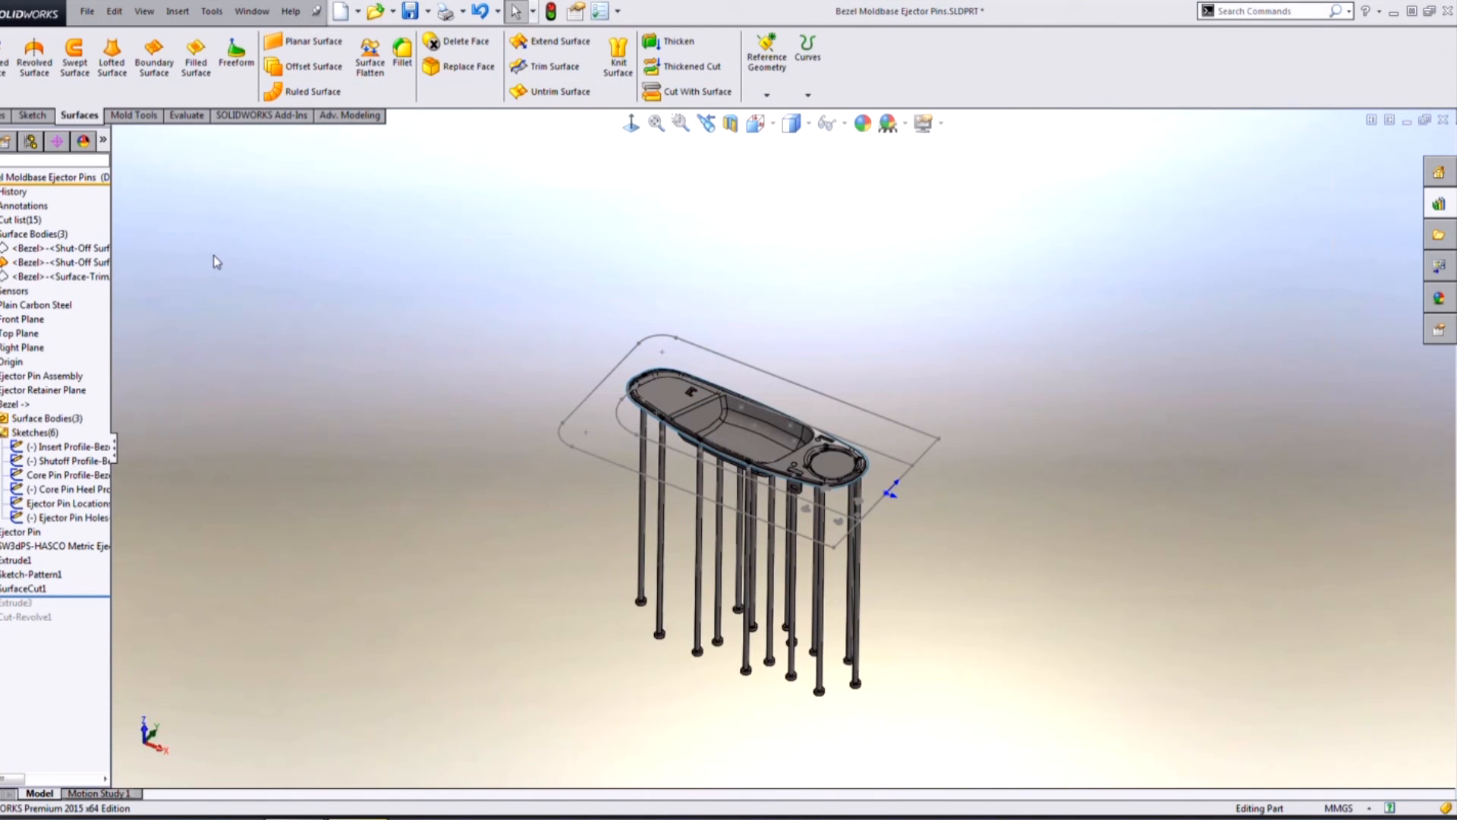
Mirror all of the trimmed ejector pin bodies about the Right Plane as a body mirror
left_click(23, 347)
left_click(5, 115)
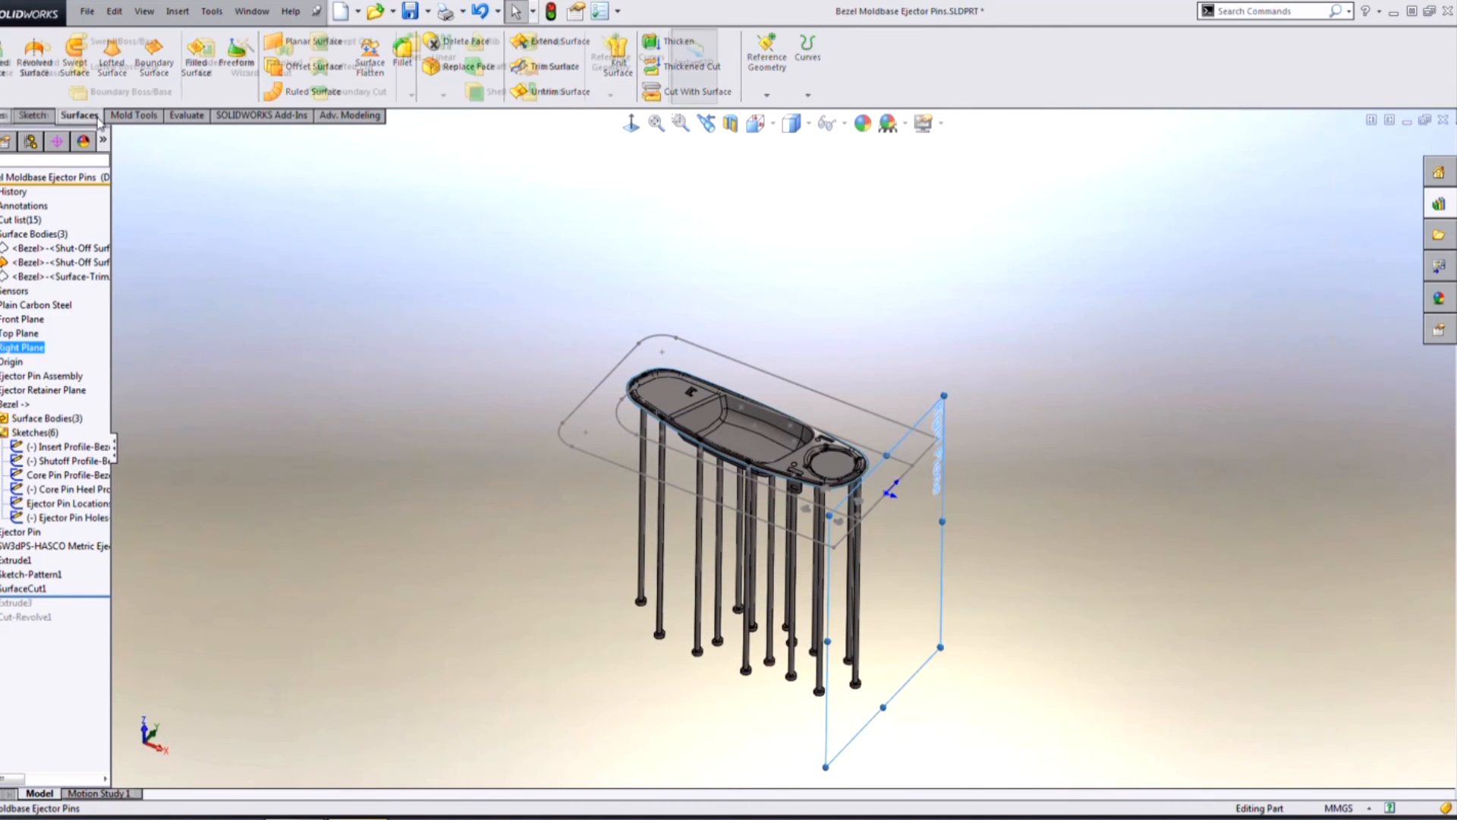
left_click(542, 94)
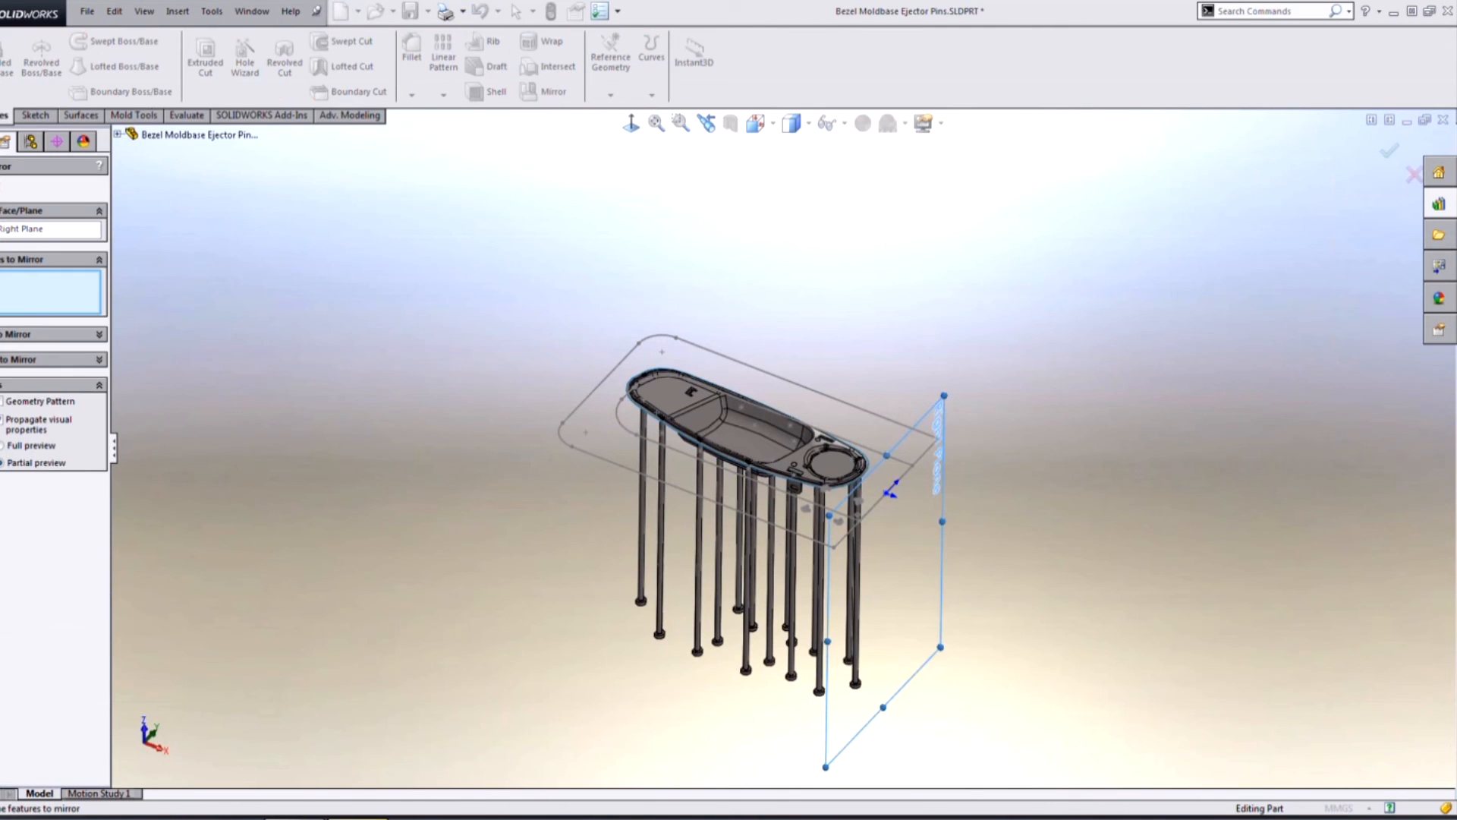
left_click(17, 360)
left_click_drag(979, 707, 558, 540)
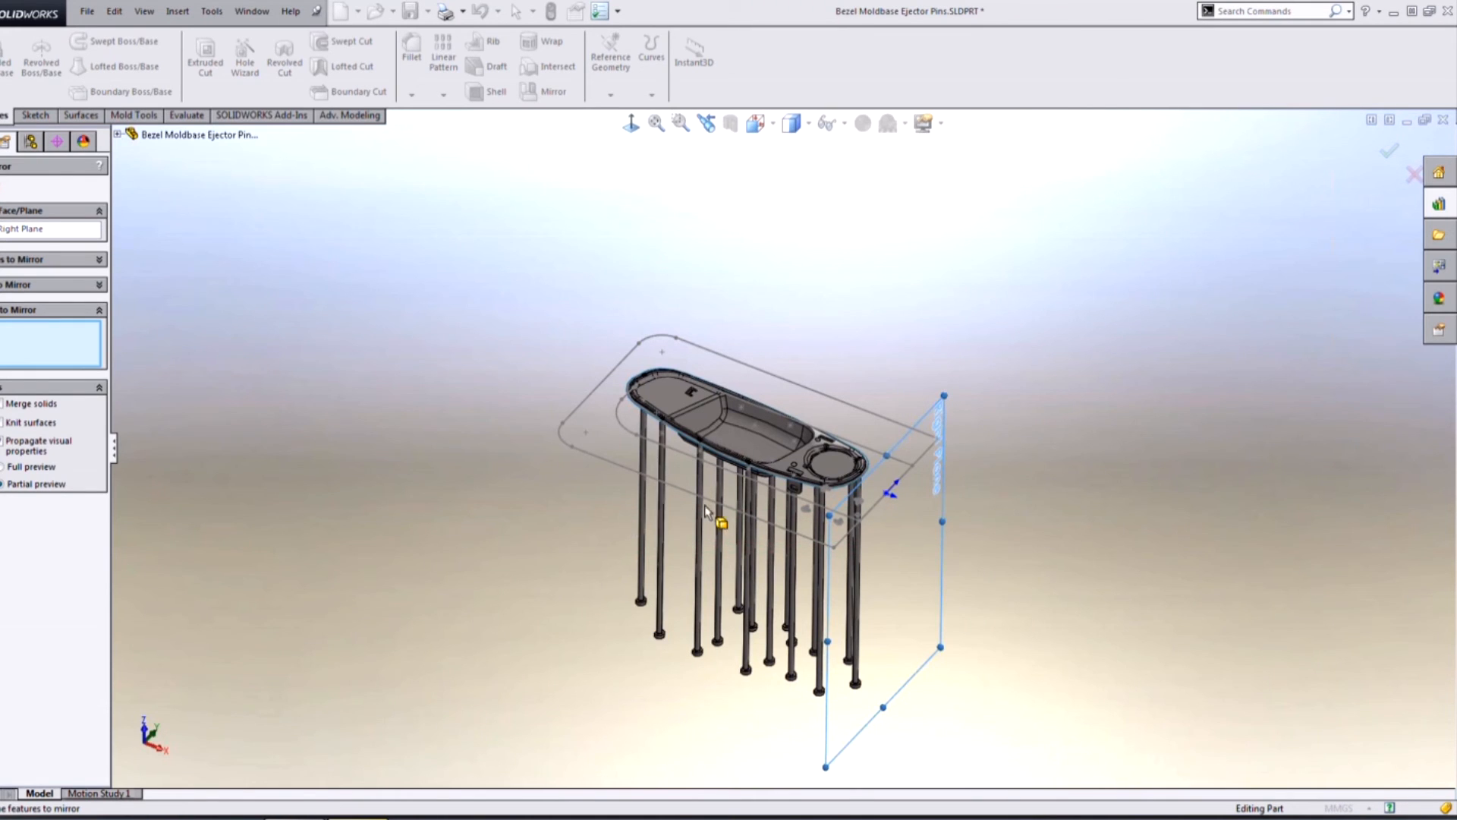
left_click(643, 518)
left_click(661, 522)
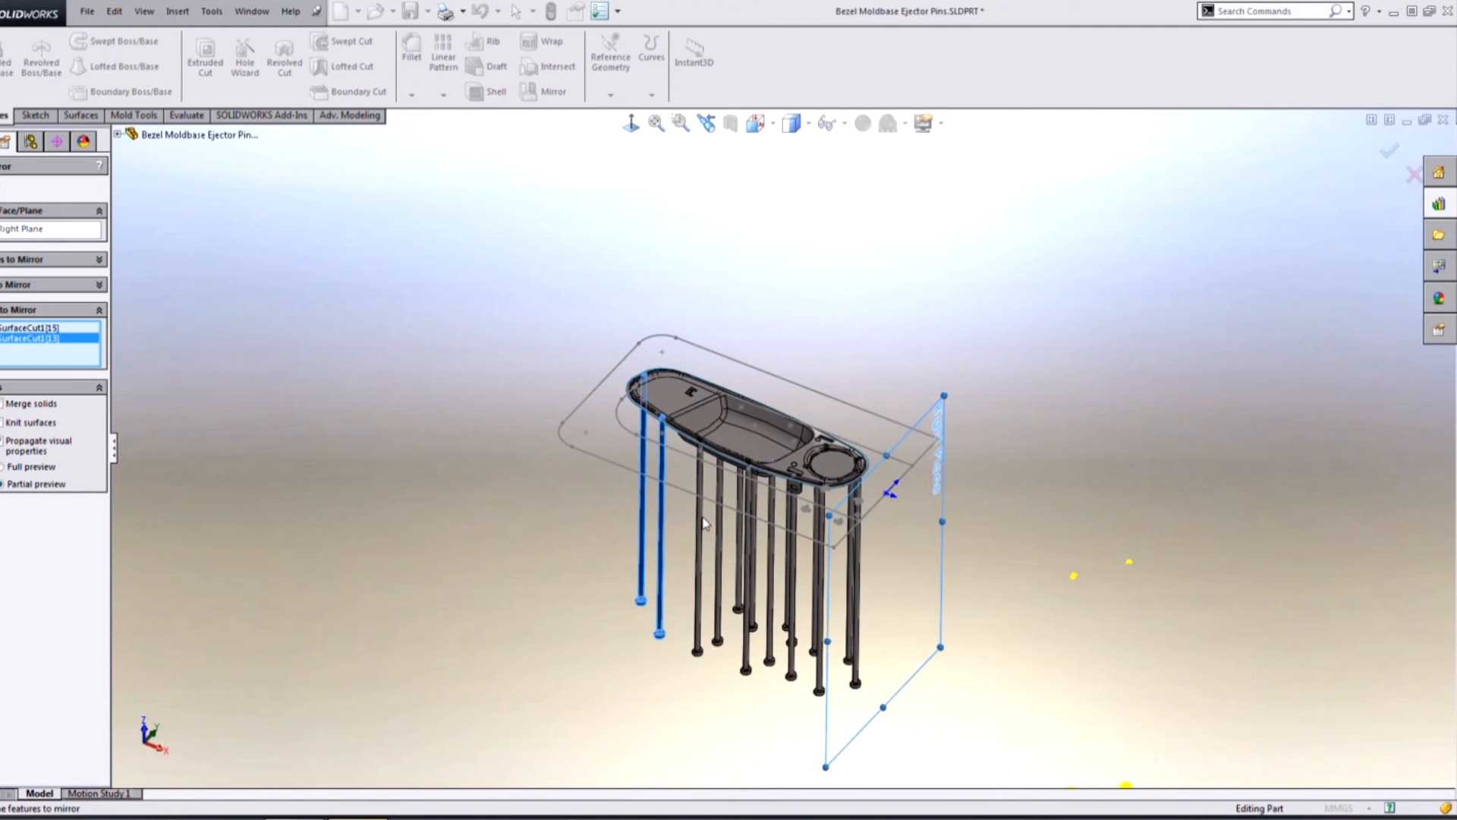
left_click(699, 522)
left_click(719, 525)
left_click(740, 531)
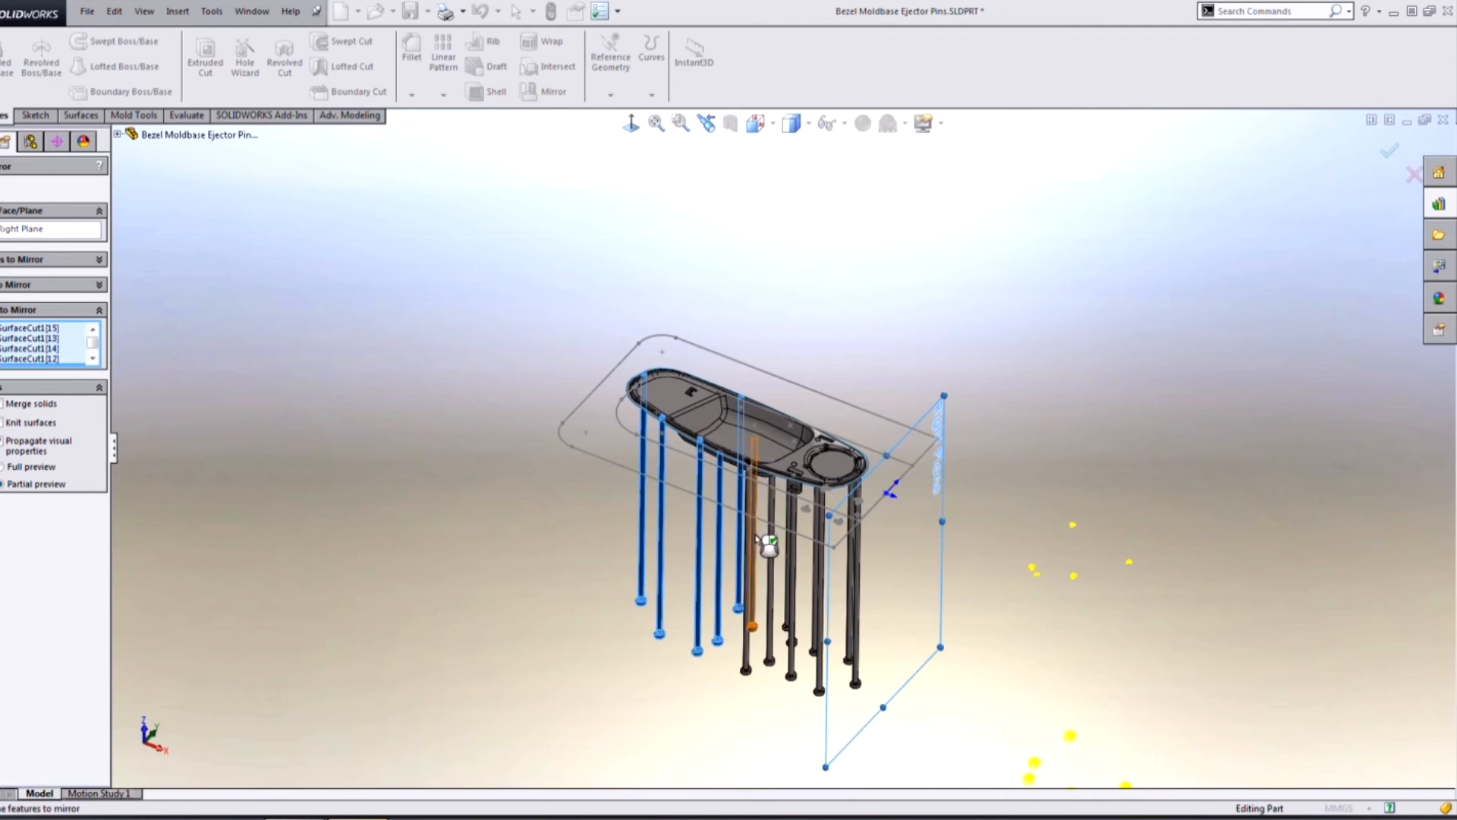
left_click(753, 538)
middle_click_drag(754, 538, 797, 535)
left_click(790, 534)
left_click(811, 536)
left_click(823, 537)
left_click(848, 537)
left_click(865, 543)
left_click(875, 543)
scroll(711, 486, "down", 2)
scroll(727, 501, "down", 4)
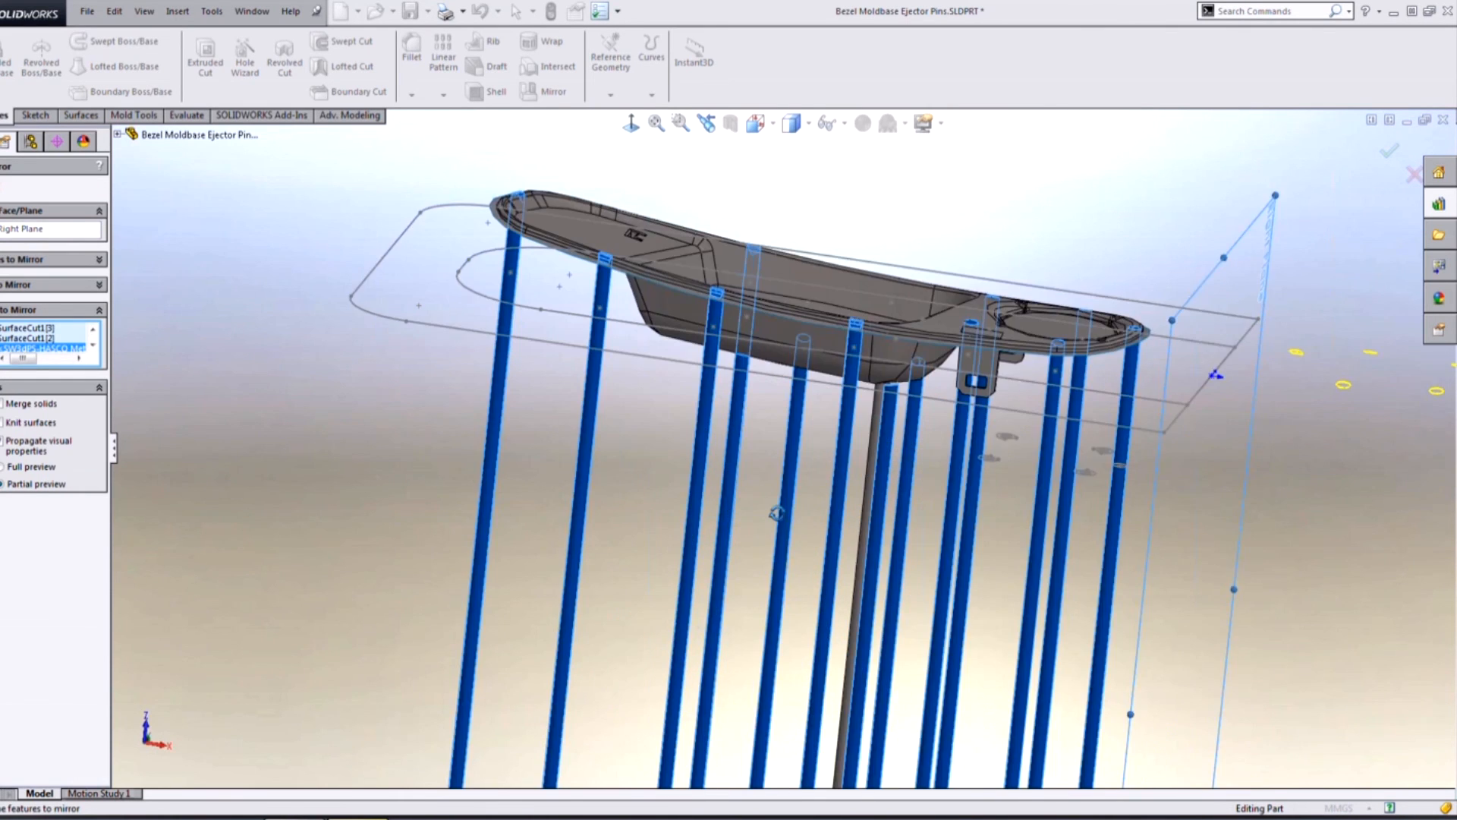
left_click(781, 527)
scroll(838, 504, "up", 5)
mouse_move(838, 504)
middle_mouse_down()
mouse_move(872, 560)
mouse_move(936, 521)
mouse_move(962, 568)
mouse_move(930, 560)
middle_mouse_up()
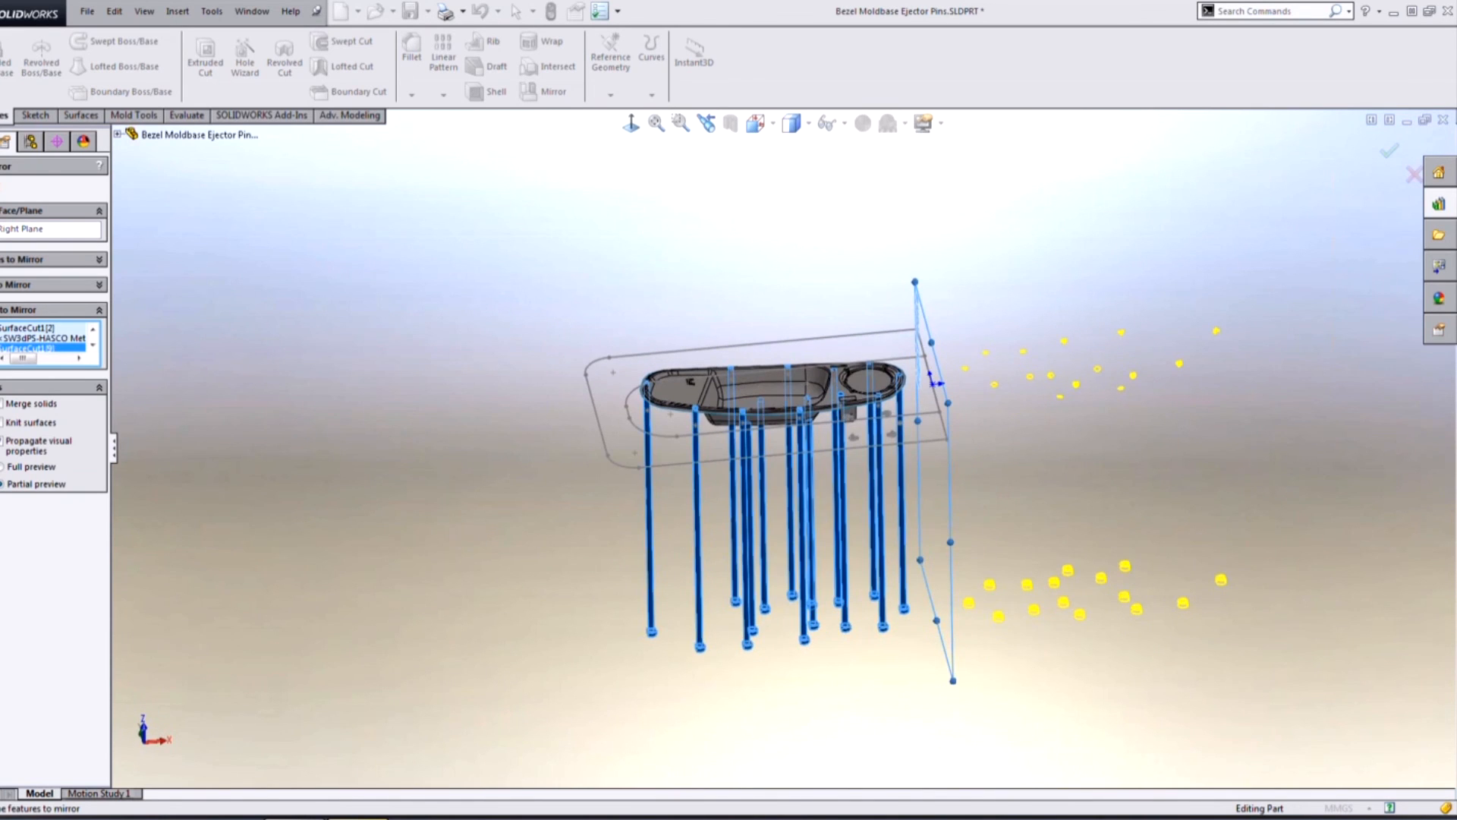
key("Return")
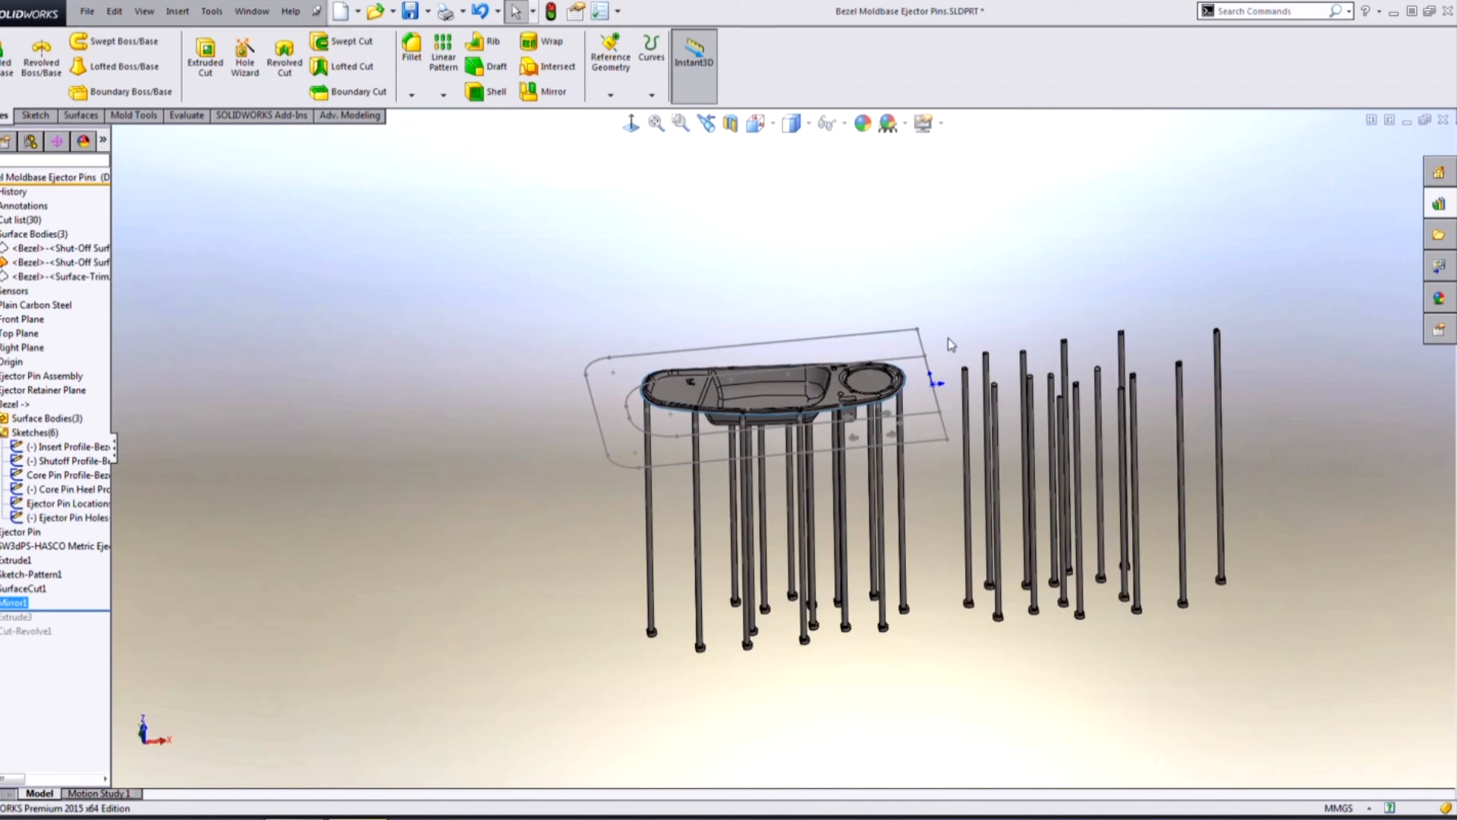
mouse_move(949, 340)
middle_mouse_down()
mouse_move(922, 363)
mouse_move(911, 425)
mouse_move(891, 384)
mouse_move(937, 325)
middle_mouse_up()
Switch to the Bezel Moldbase assembly and, in the Mold Opening configuration, raise the ejector set to inspect the pins above the core
key("ctrl+Tab")
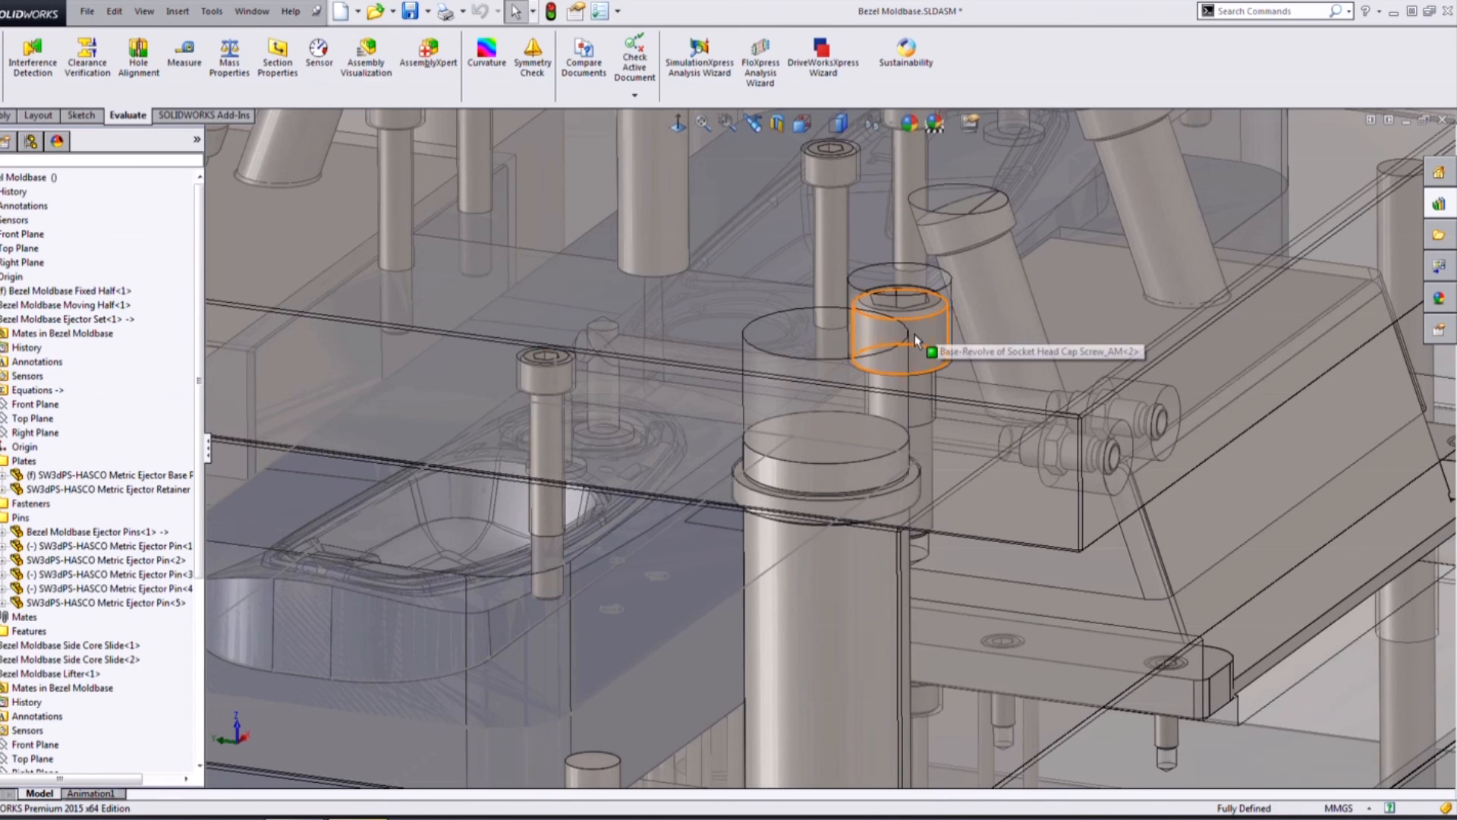
scroll(914, 335, "up", 3)
scroll(768, 481, "up", 2)
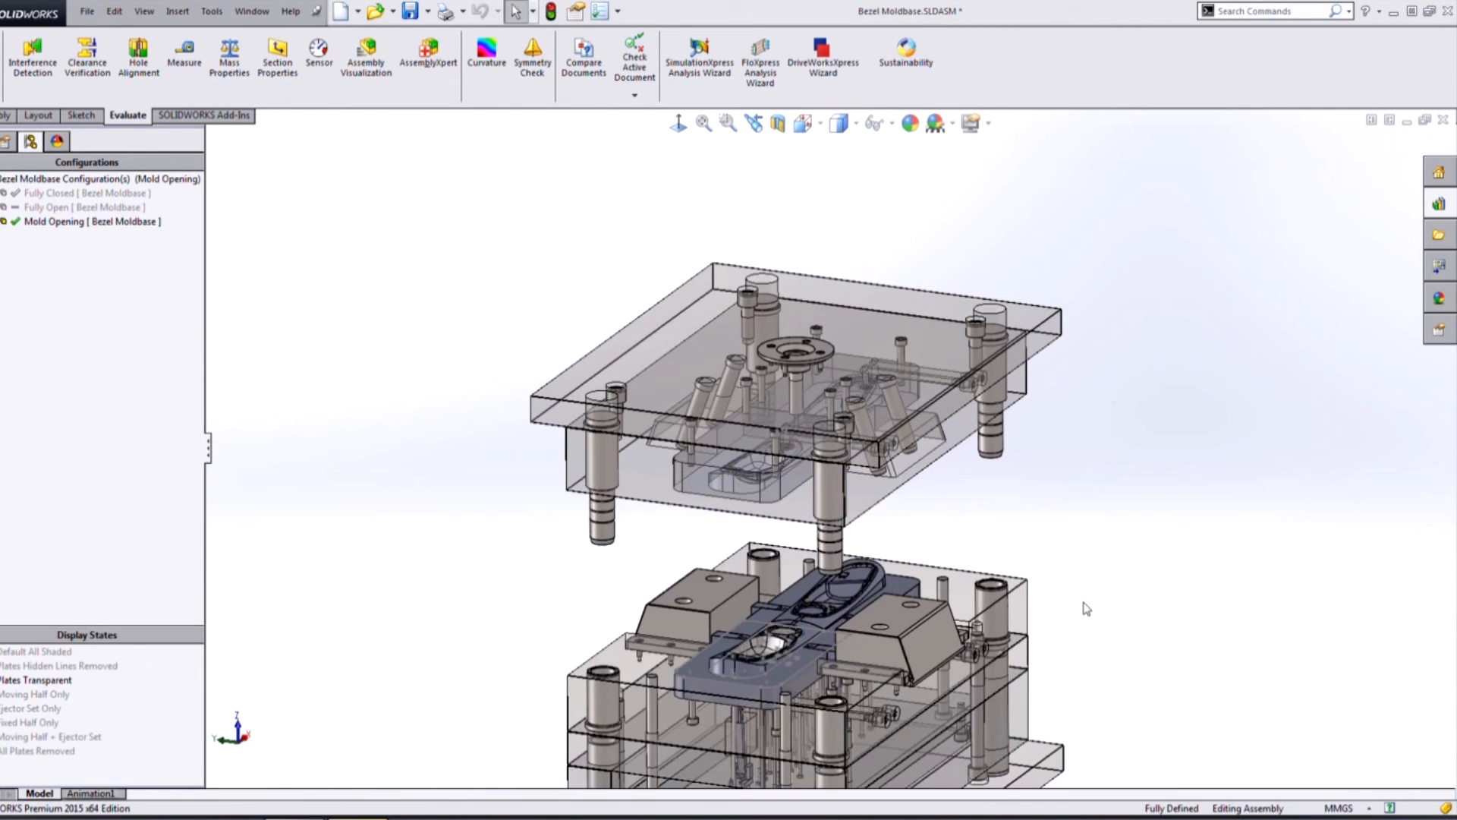
scroll(1086, 609, "up", 2)
scroll(748, 672, "down", 2)
left_click(749, 670)
left_click_drag(749, 666, 740, 622)
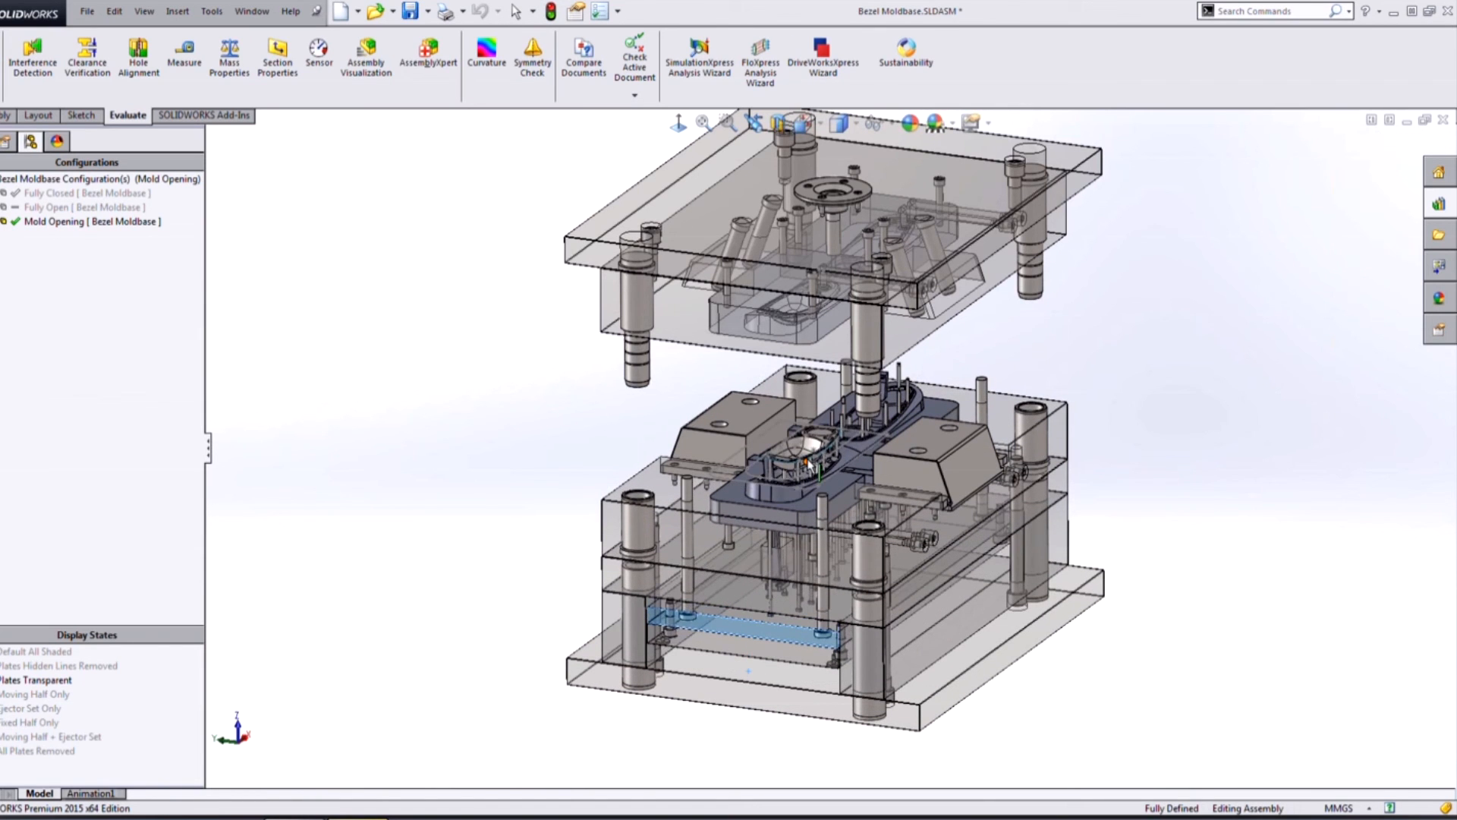
scroll(809, 464, "down", 2)
scroll(810, 464, "down", 3)
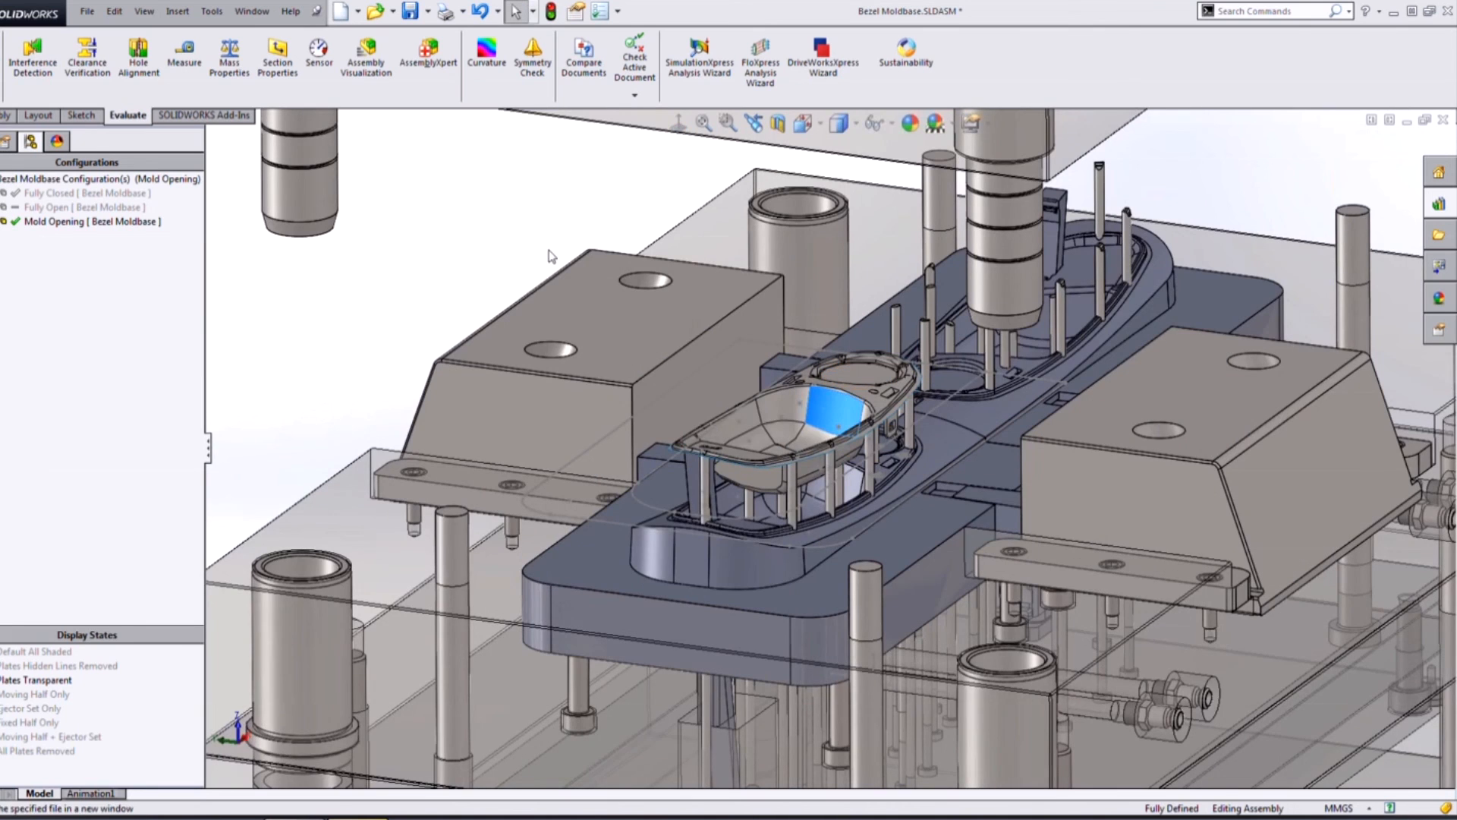
In the Bezel Moldbase Ejector Pins part, hide the visible shut-off surface and all six sketches, from Insert Profile to Ejector Pin Holes
key("ctrl+Tab")
left_click(756, 412)
left_click(817, 362)
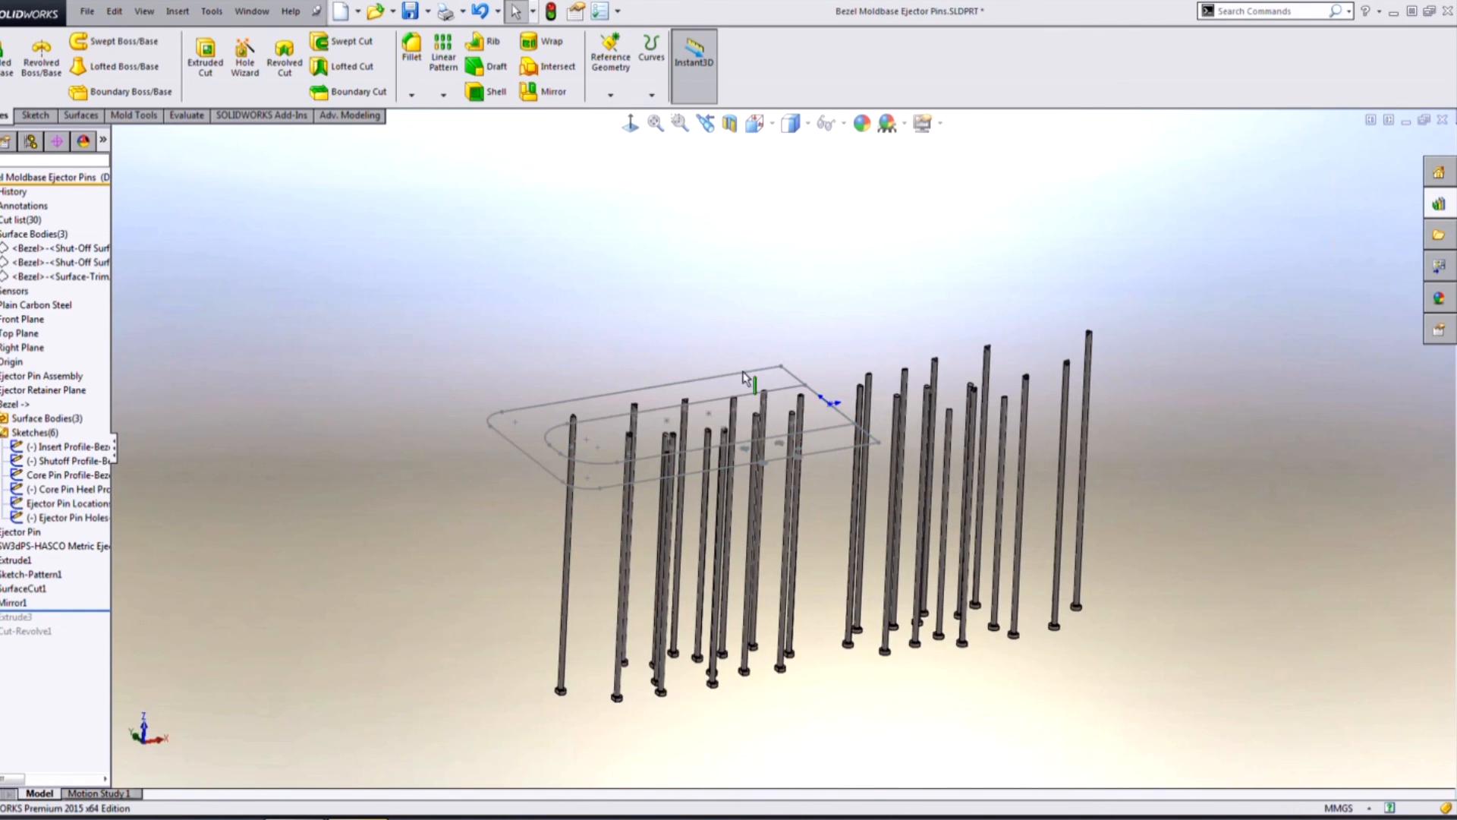
left_click(64, 447)
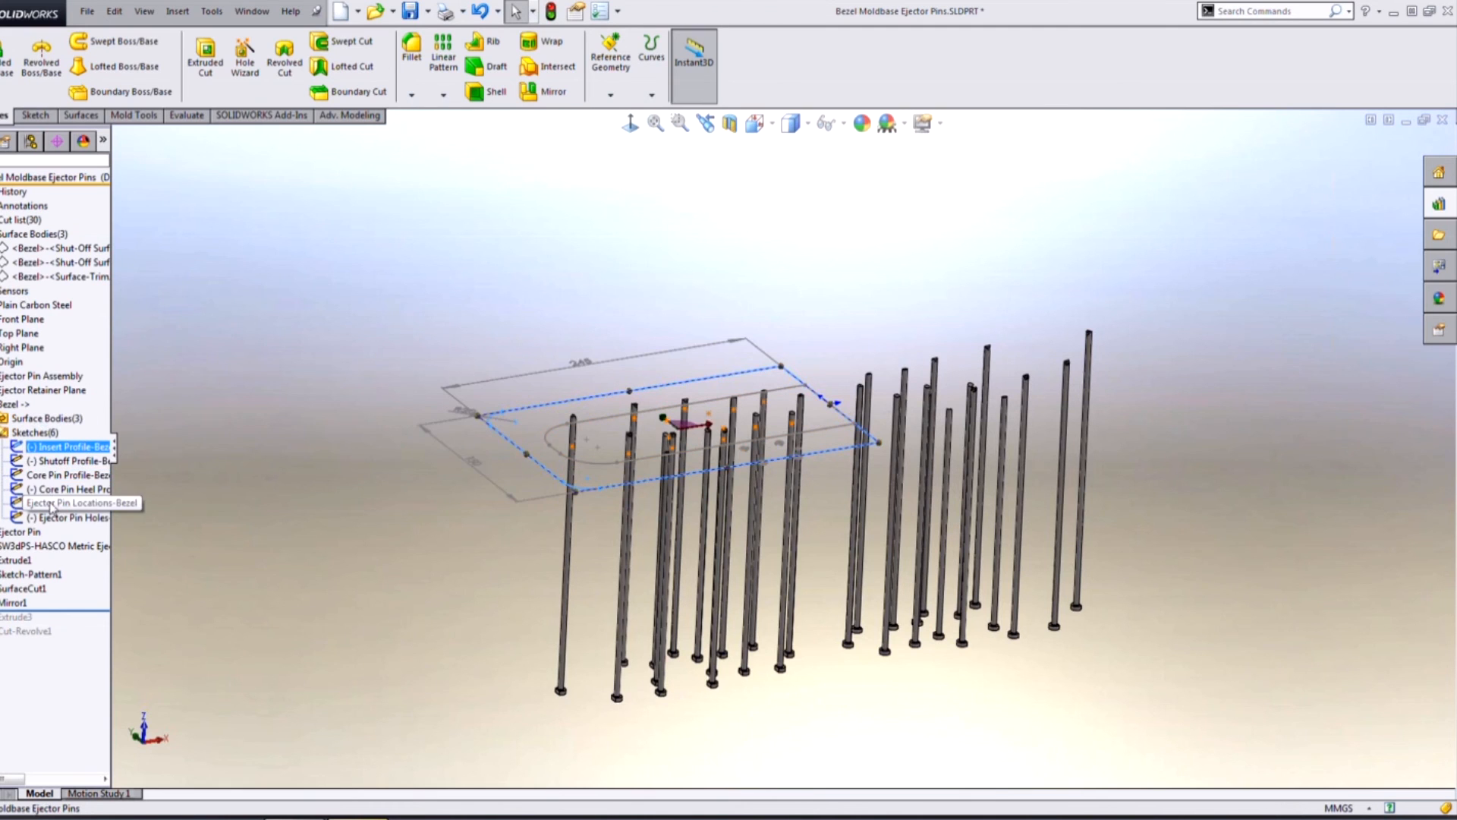
left_click(59, 517, "shift")
left_click(221, 467)
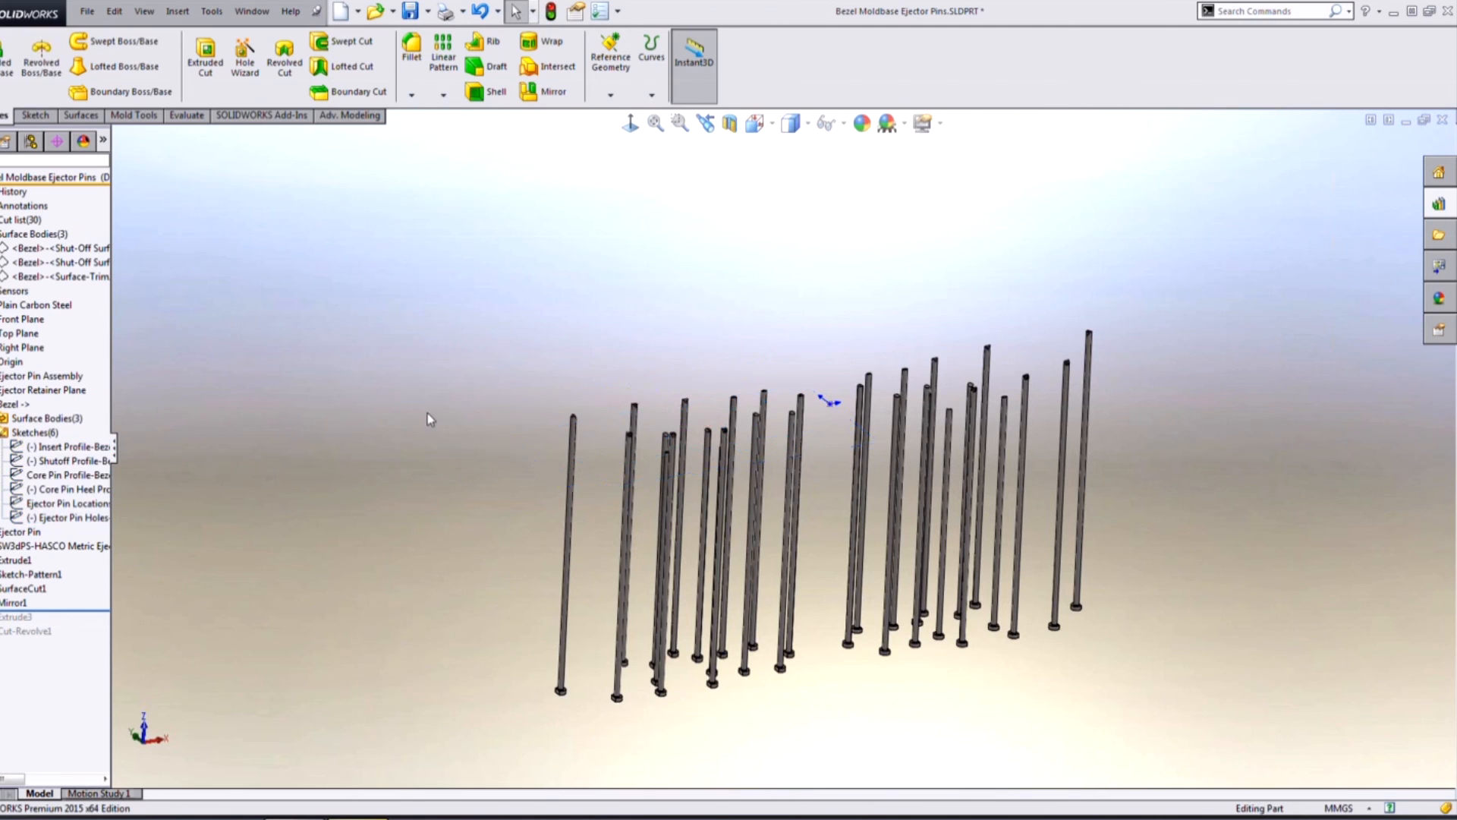
Return to the Bezel Moldbase assembly and lower the ejector set to retract the pins into the core
key("ctrl+Tab")
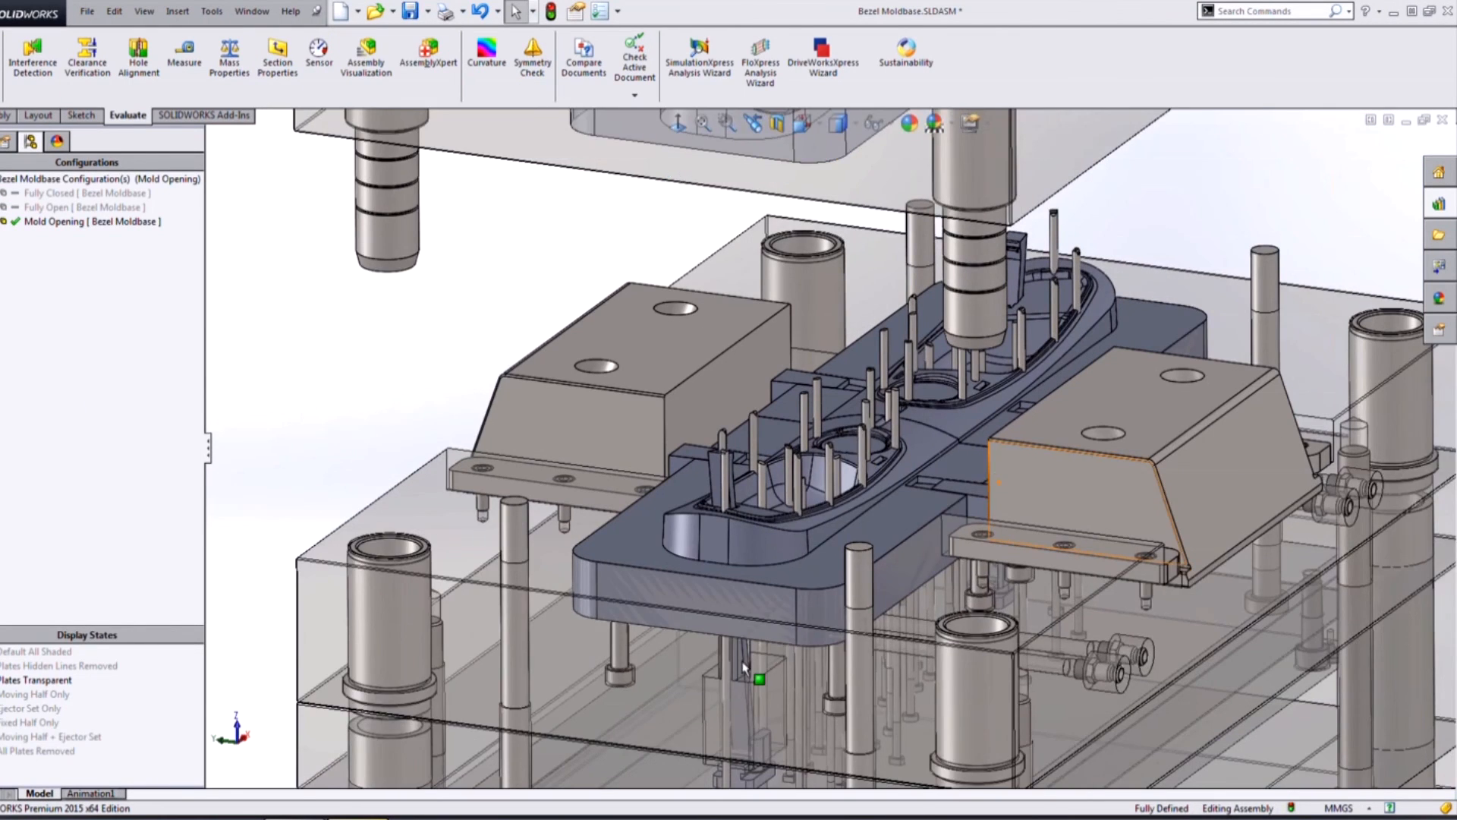
scroll(745, 669, "up", 2)
scroll(748, 673, "down", 2)
scroll(621, 739, "up", 1)
left_click_drag(621, 703, 632, 775)
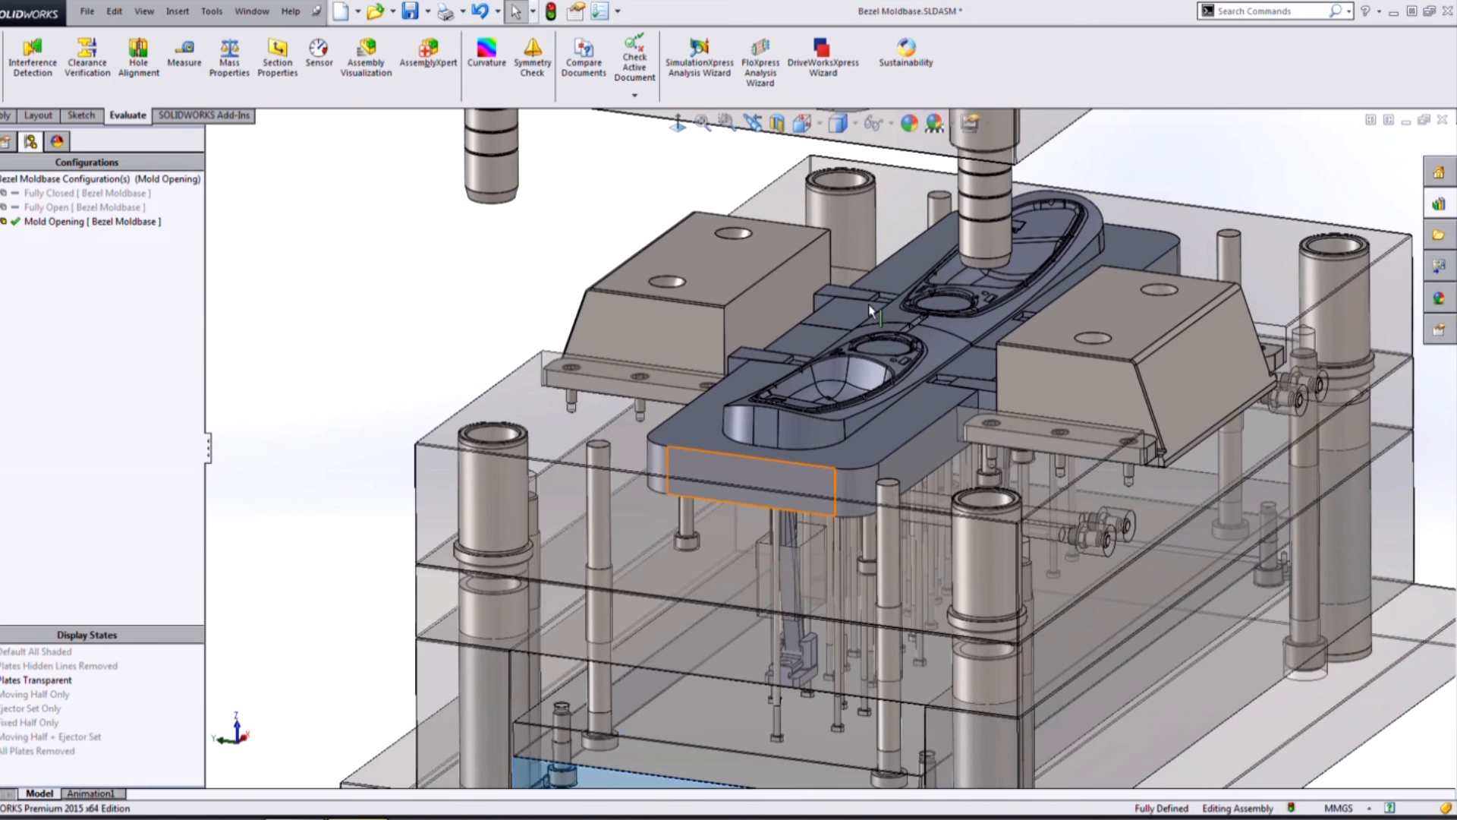
Examine how the trimmed ejector pin ends match the core surface along the bezel rim and in the pocket
scroll(772, 379, "down", 8)
scroll(904, 367, "up", 4)
scroll(1254, 435, "down", 6)
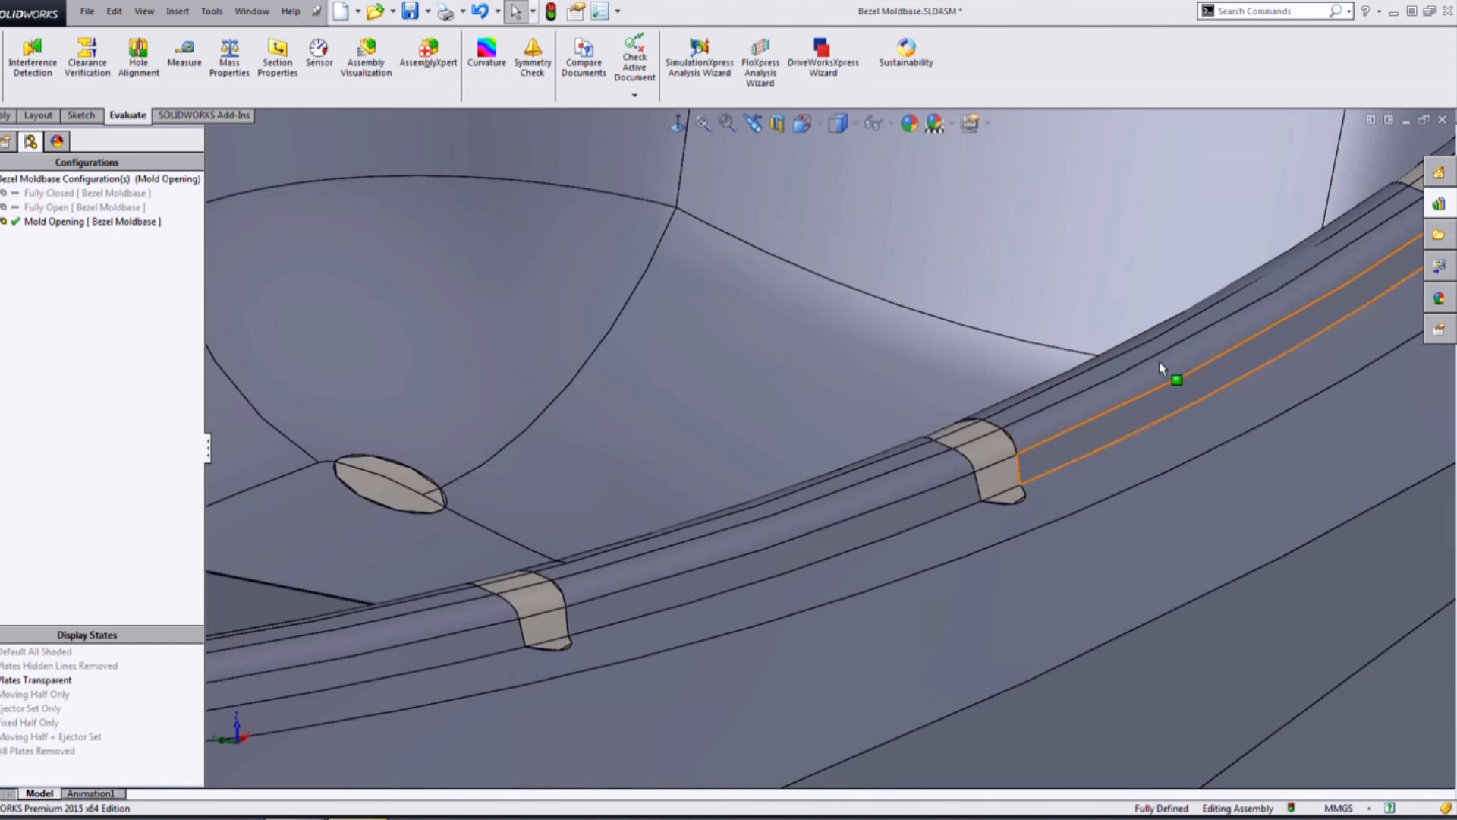
scroll(1169, 209, "up", 5)
scroll(783, 453, "down", 5)
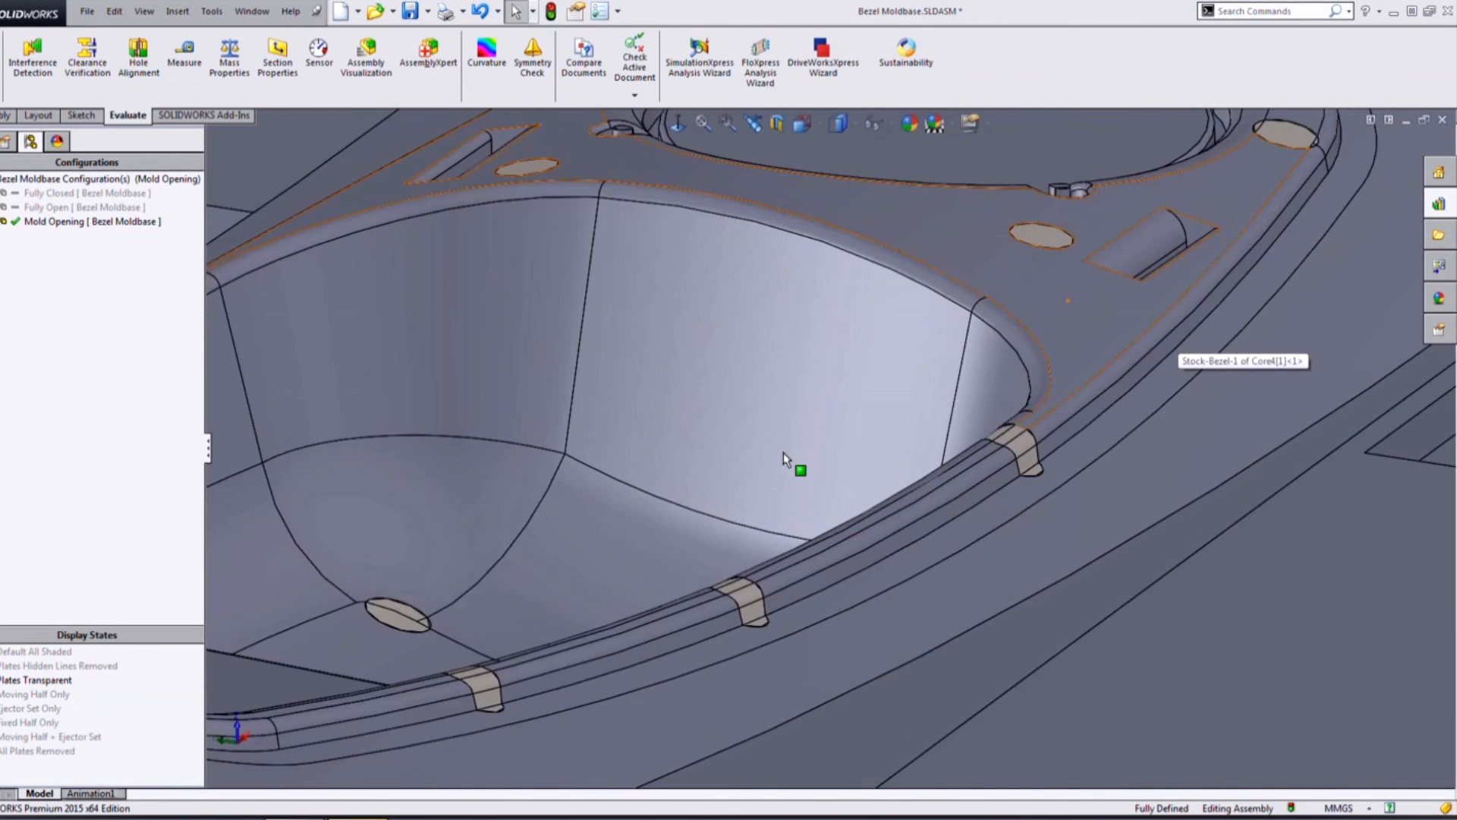
scroll(783, 452, "up", 6)
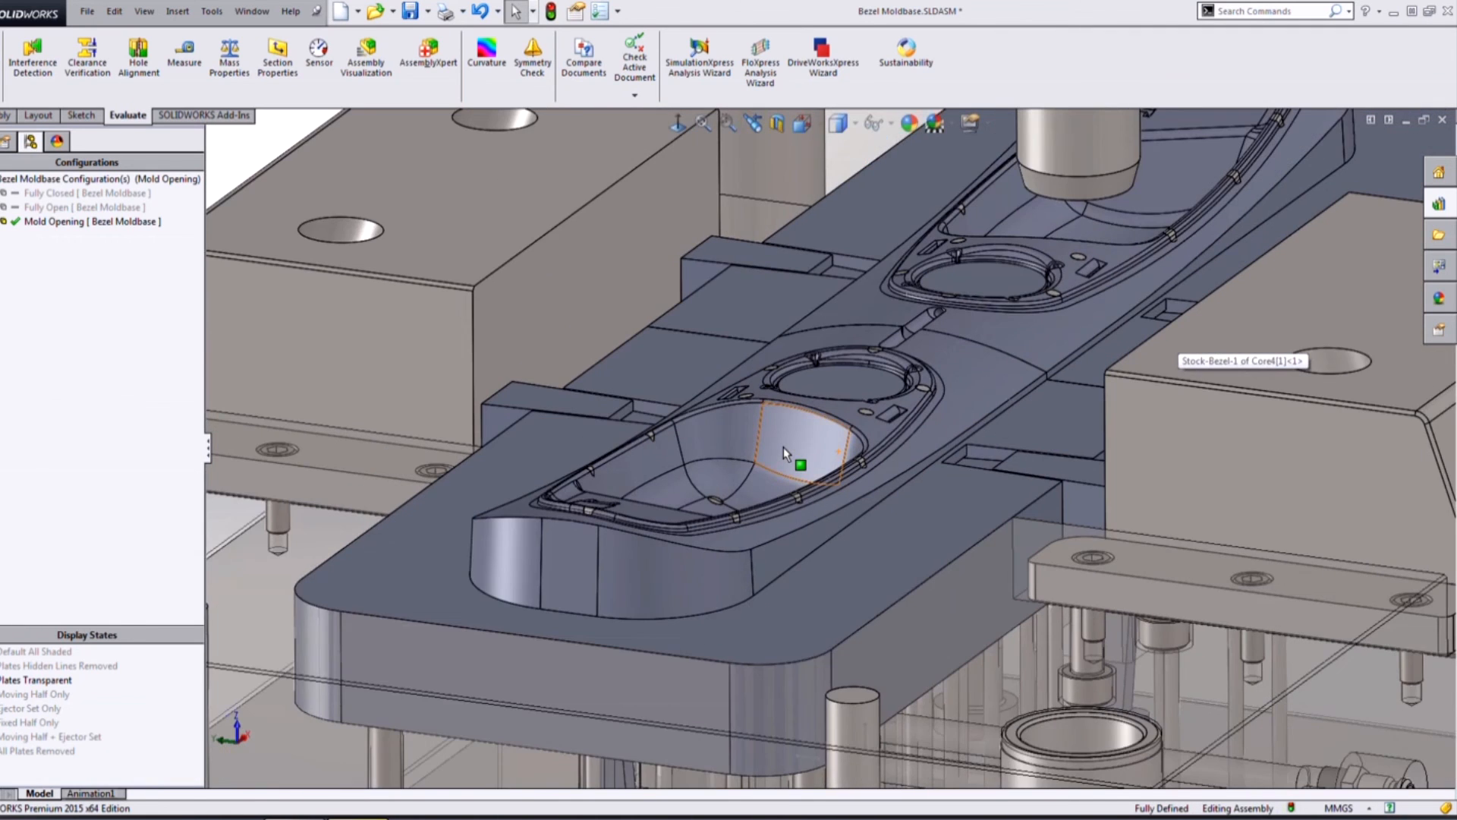
scroll(783, 452, "up", 3)
scroll(783, 452, "up", 4)
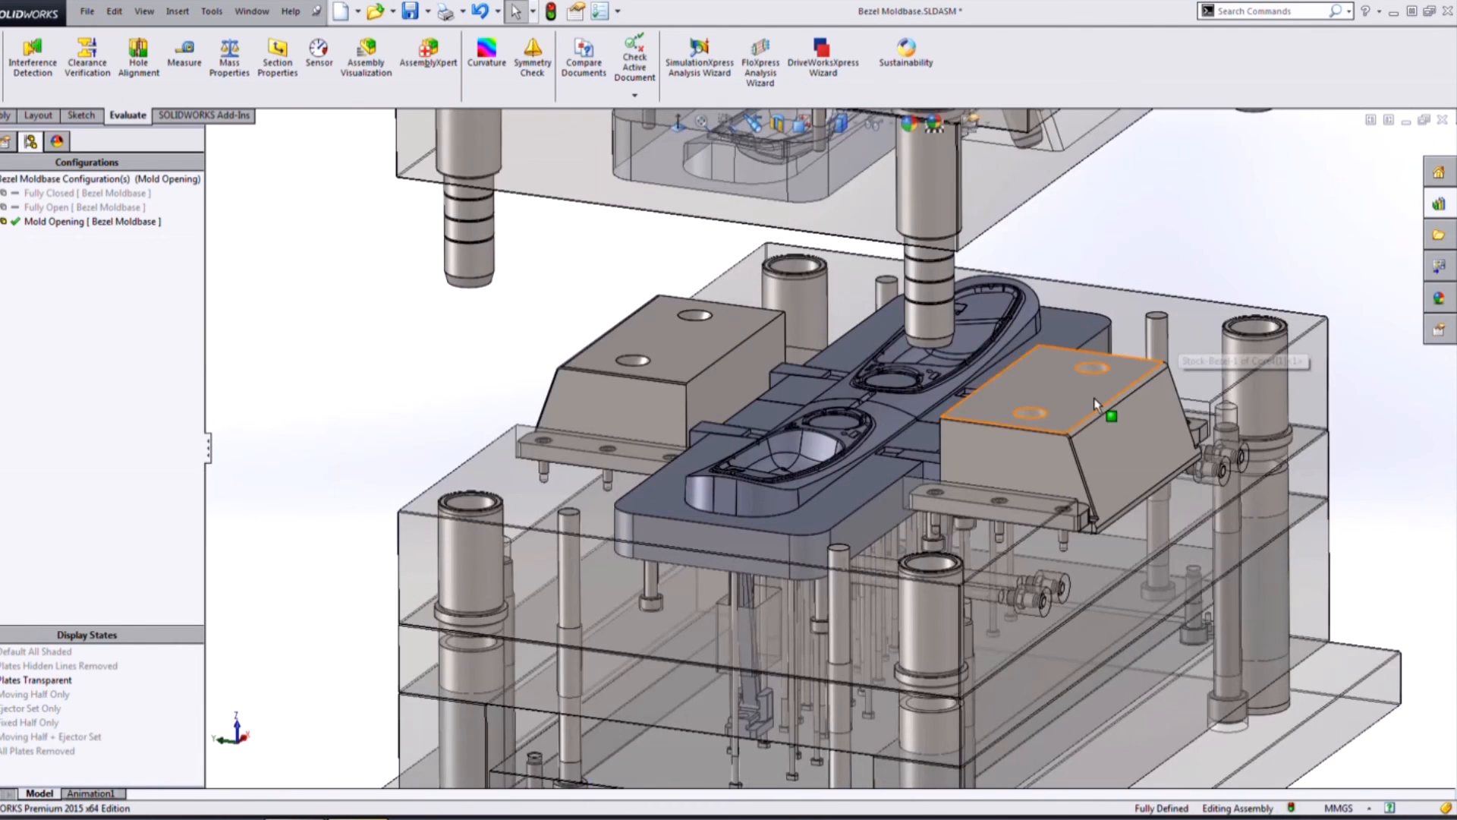
Move the mold's moving half slightly upward and raise the ejector set to push the pins and lifters out above the core
middle_click_drag(1095, 398, 1043, 403)
middle_click_drag(1287, 675, 1287, 675)
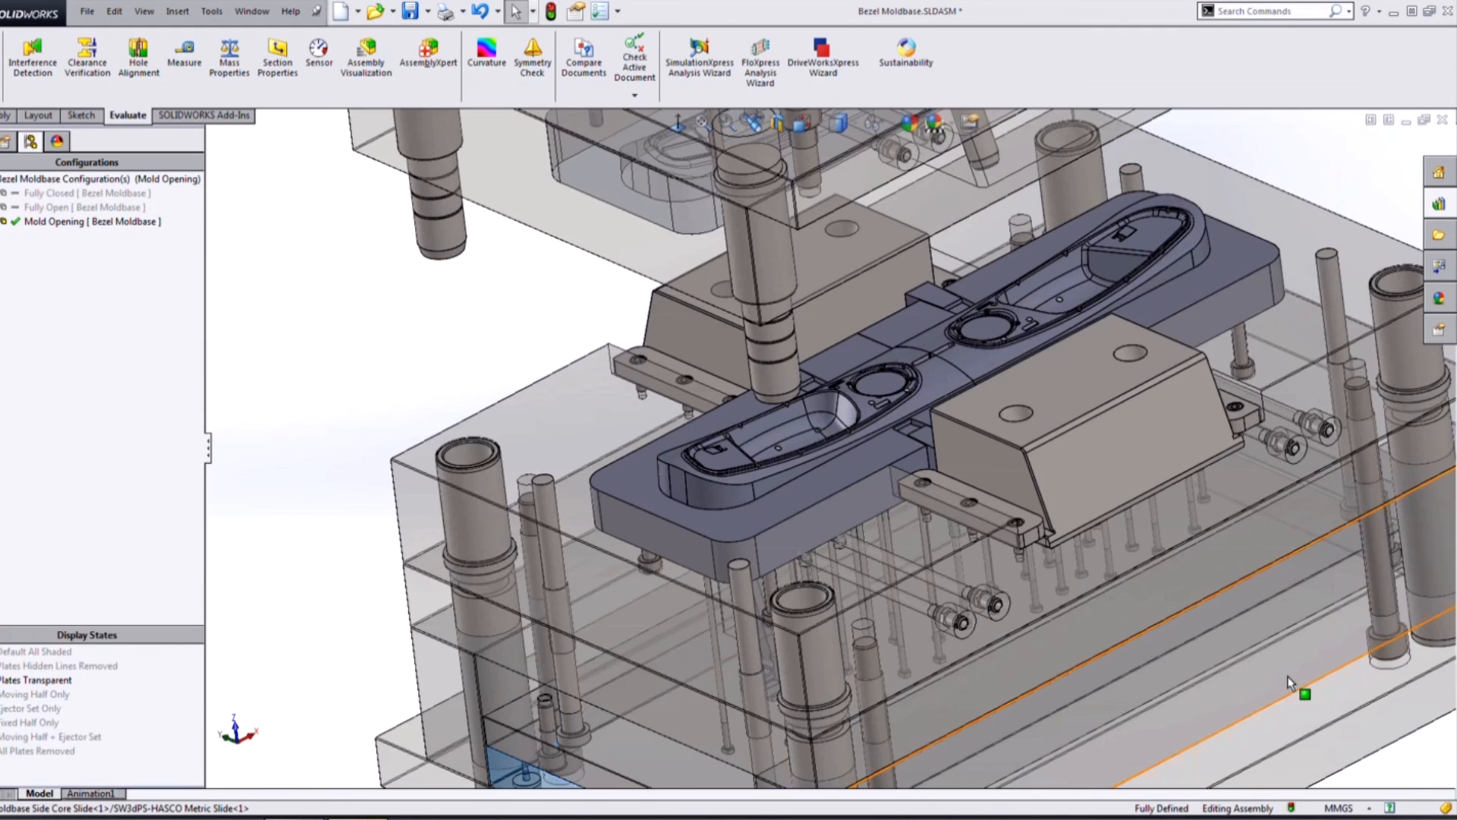
left_click_drag(1287, 675, 1260, 615)
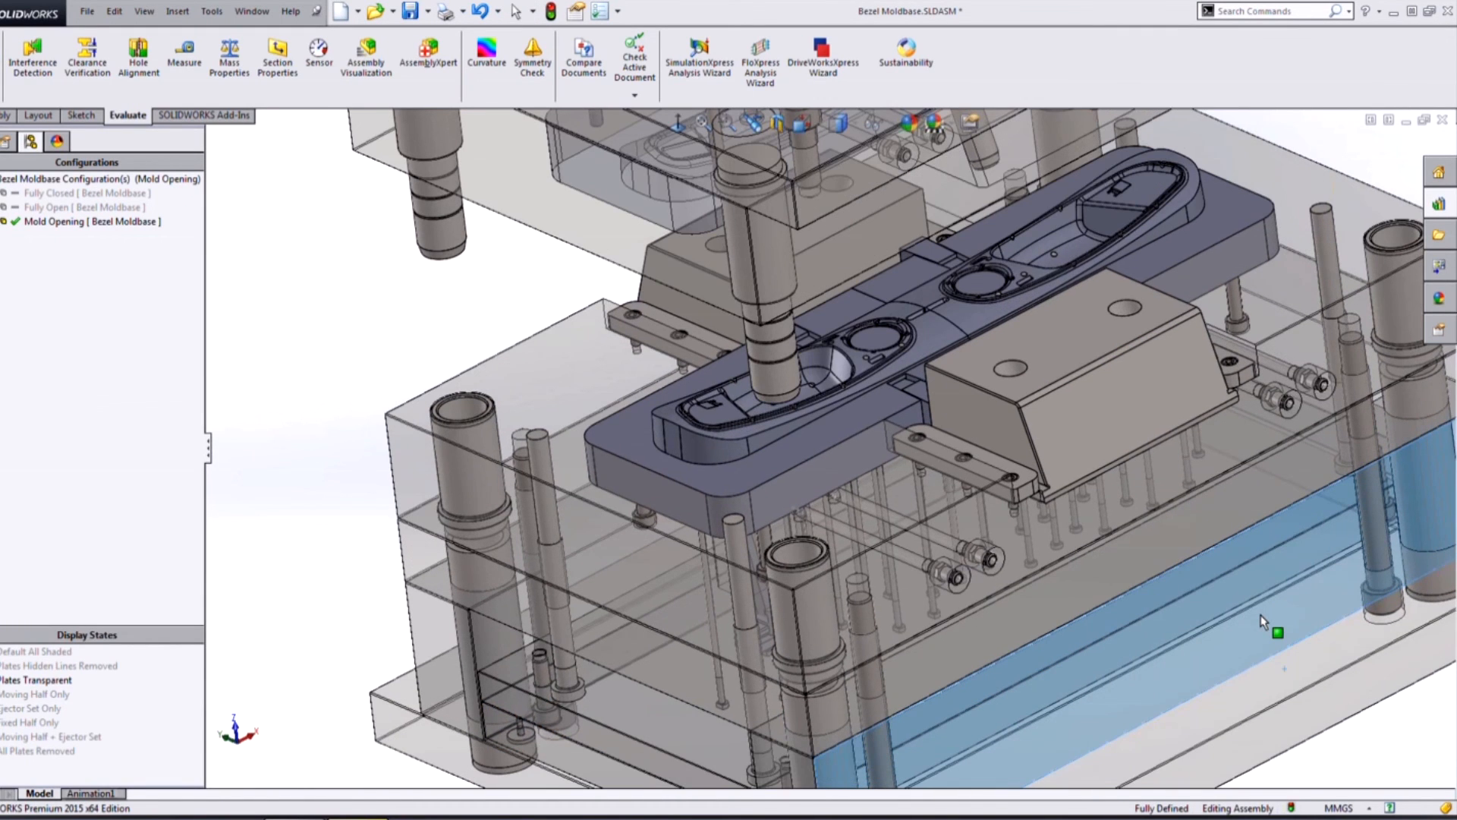
left_click_drag(603, 735, 604, 698)
left_click(324, 454)
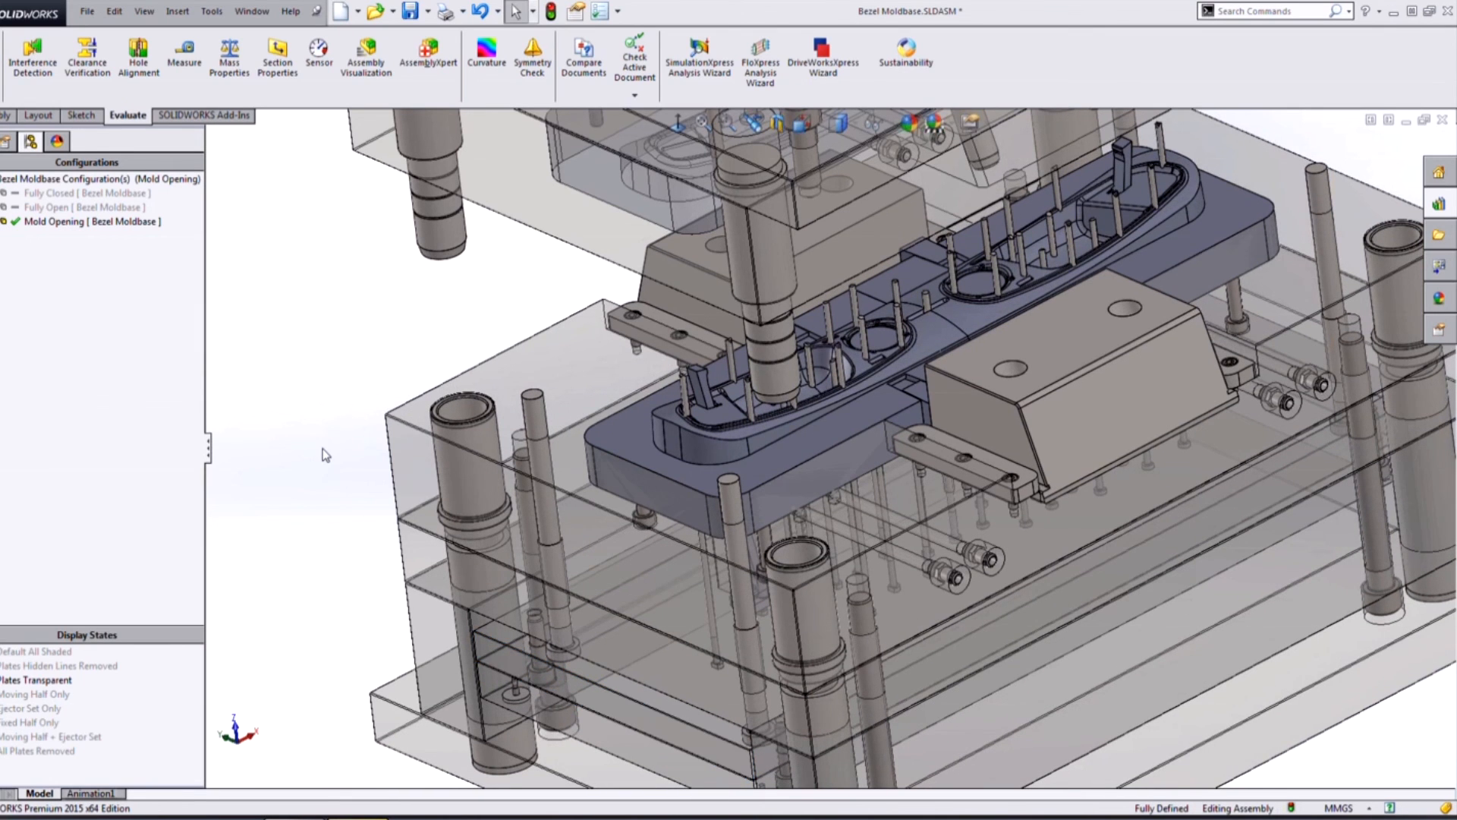